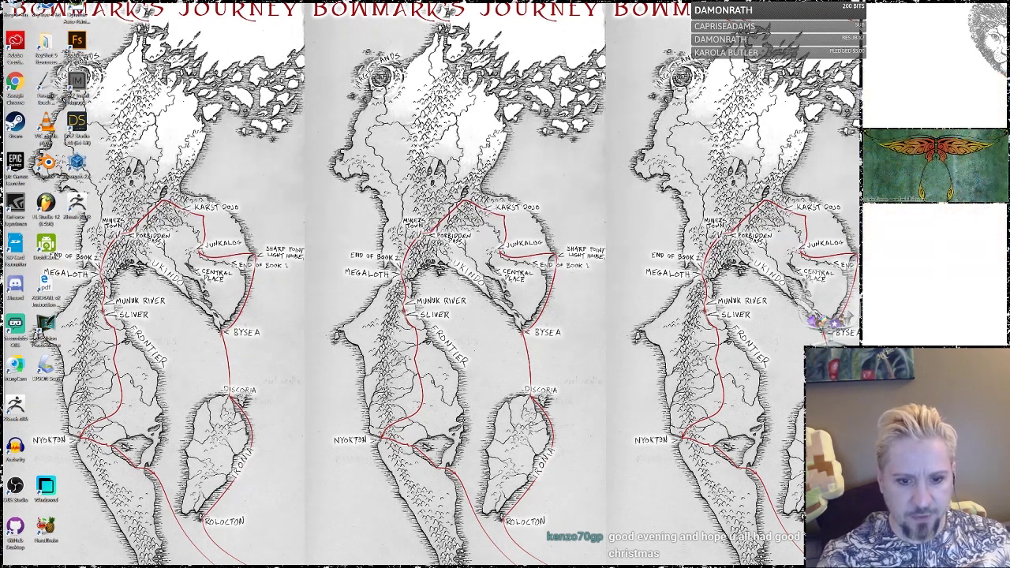
Step: Switch to ZBrush and examine the creature sculpt from several sides, closing in on its torso
key("alt+Tab")
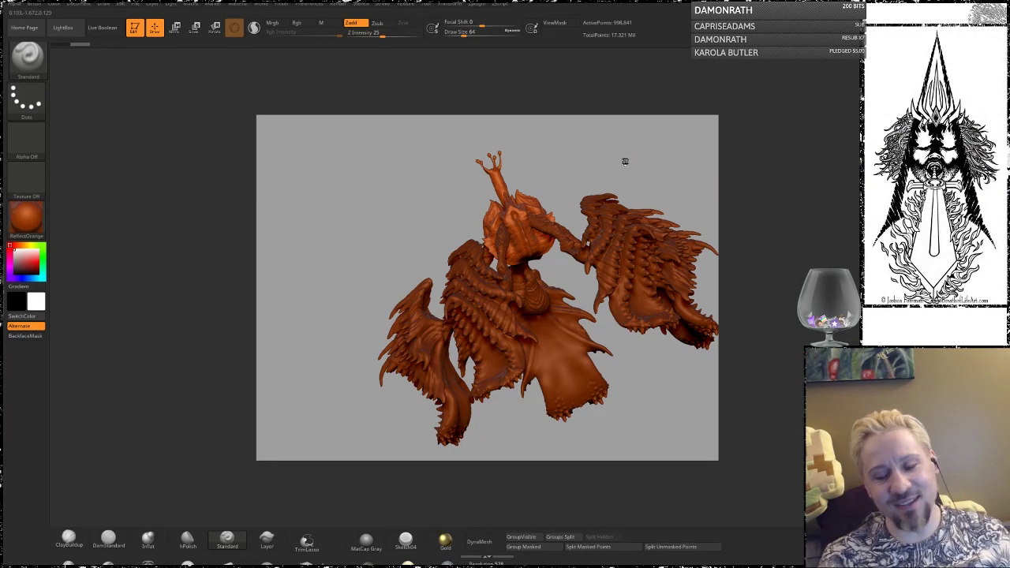
mouse_move(632, 179)
left_mouse_down()
mouse_move(599, 156)
mouse_move(621, 156)
mouse_move(576, 169)
mouse_move(593, 166)
left_mouse_up()
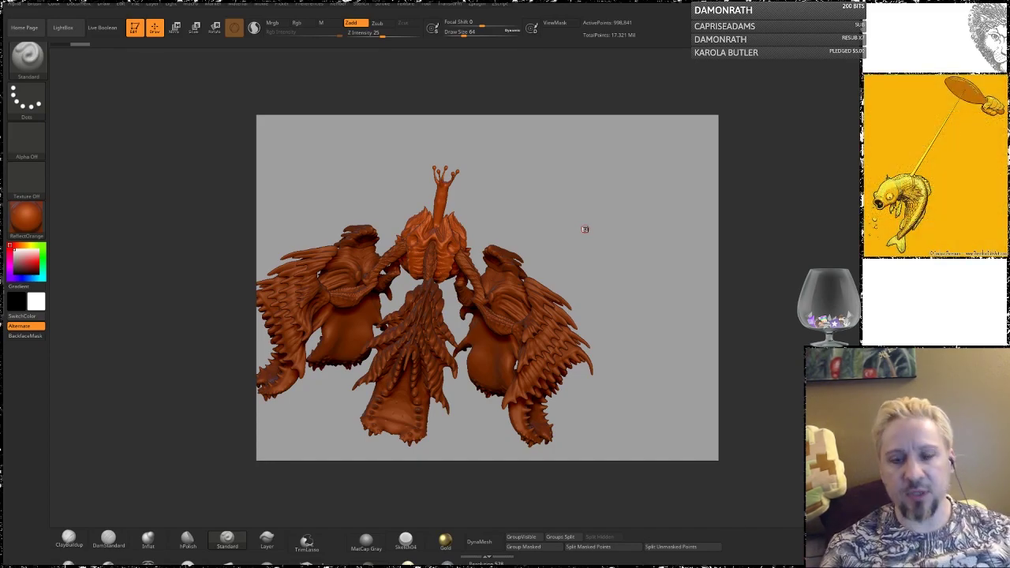
left_click_drag(521, 197, 608, 261)
left_click_drag(602, 203, 629, 171, "alt")
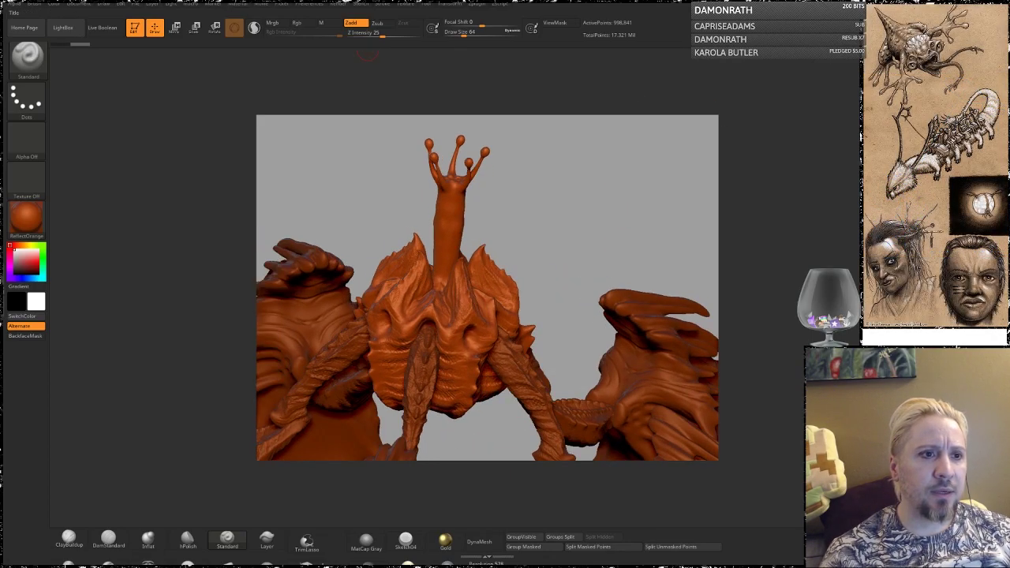
Step: Resize the ZBrush window to span the full screen width while leaving a strip of desktop free beneath it
mouse_move(92, 0)
left_mouse_down()
mouse_move(115, 5)
mouse_move(110, 250)
mouse_move(128, 105)
mouse_move(111, 4)
mouse_move(95, 2)
left_mouse_up()
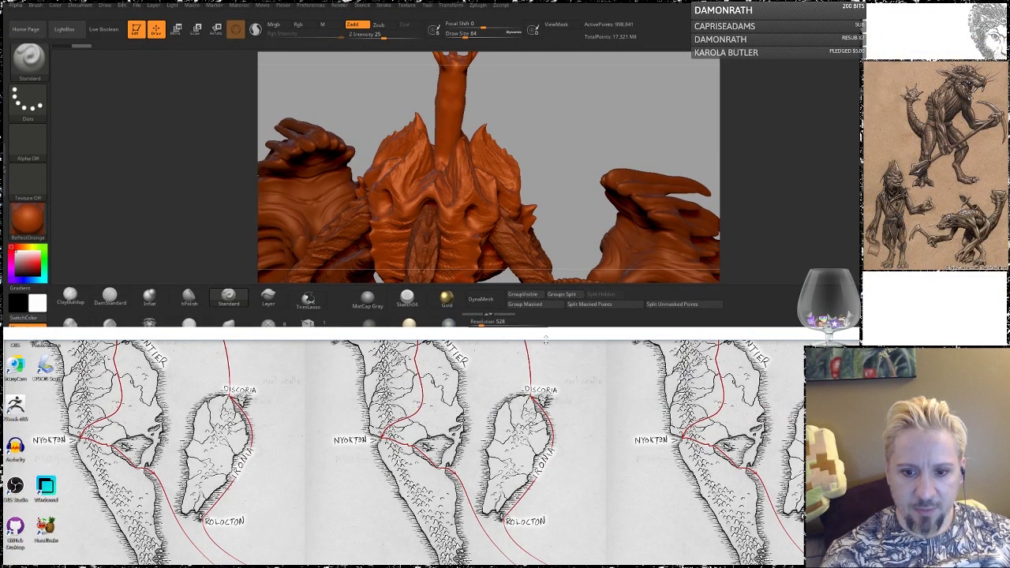
left_click_drag(545, 339, 505, 567)
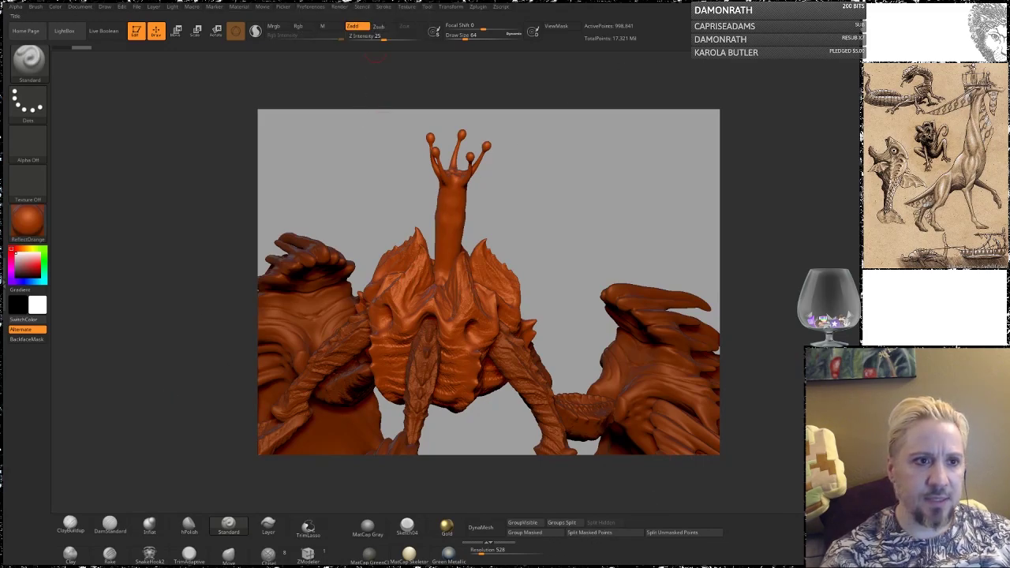
left_click_drag(75, 4, 144, 128)
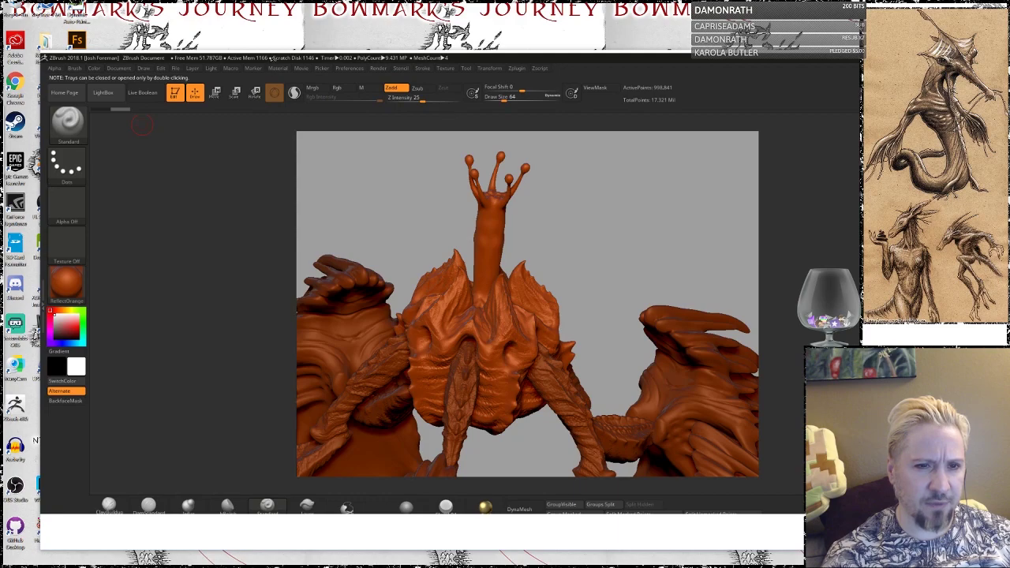
double_click(139, 61)
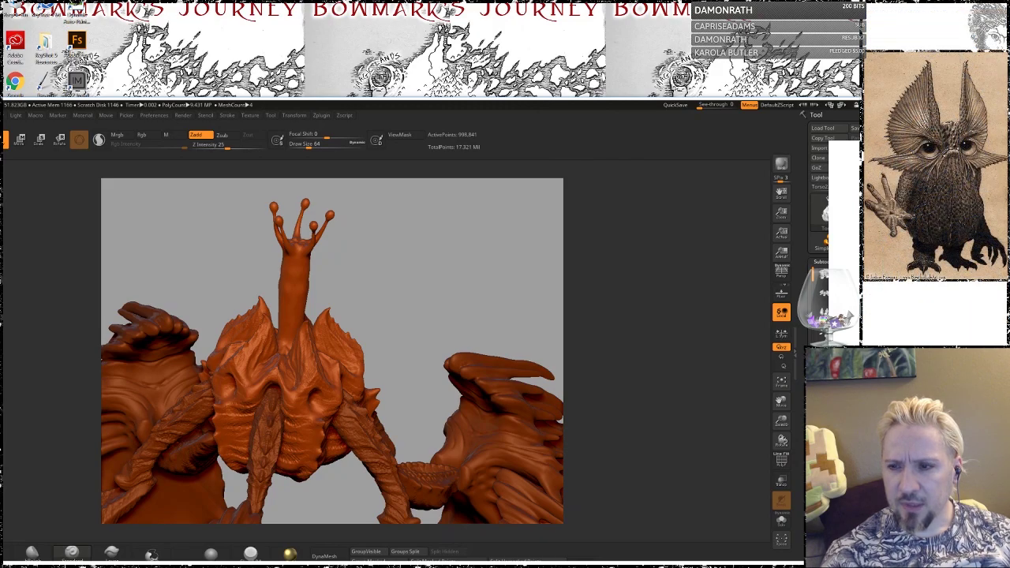
key("super+Left")
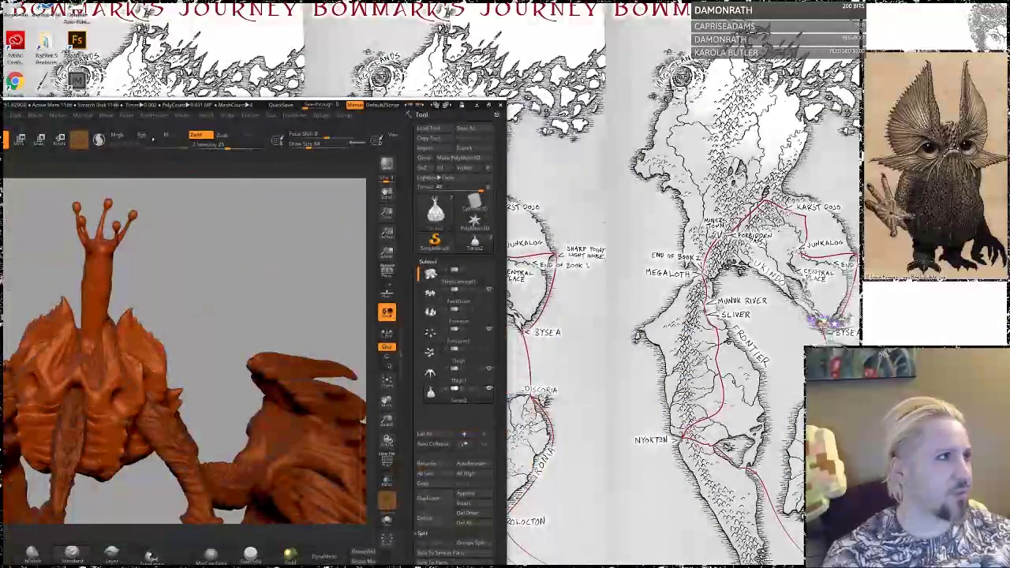
left_click_drag(20, 105, 25, 2)
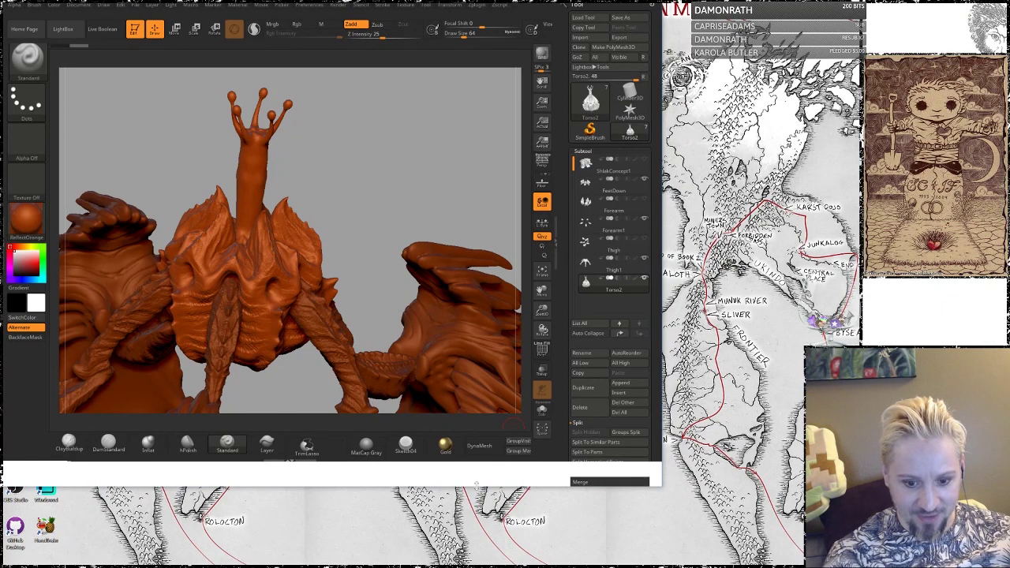
mouse_move(480, 487)
left_mouse_down()
mouse_move(480, 566)
mouse_move(489, 465)
left_mouse_up()
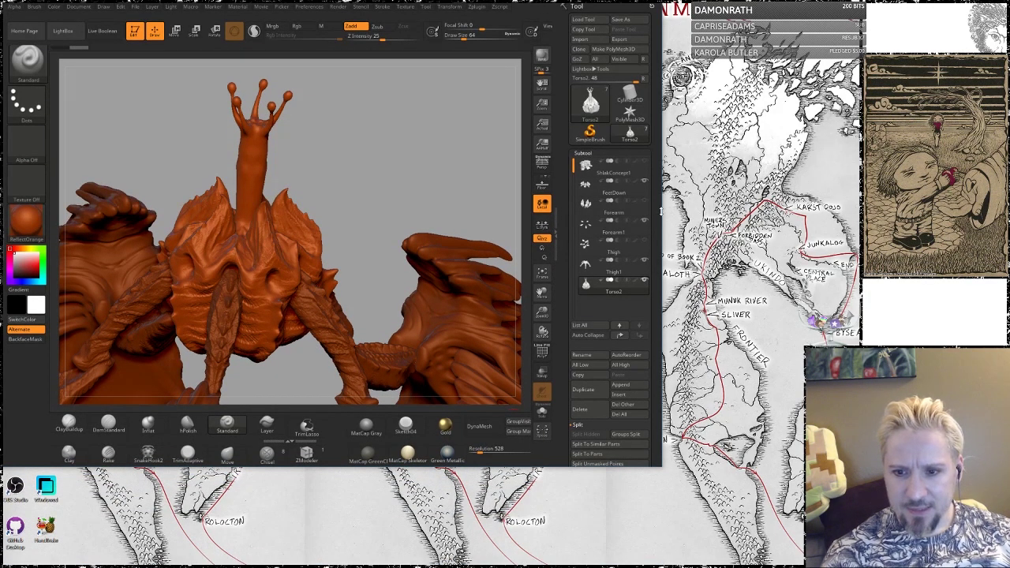
left_click_drag(660, 211, 858, 198)
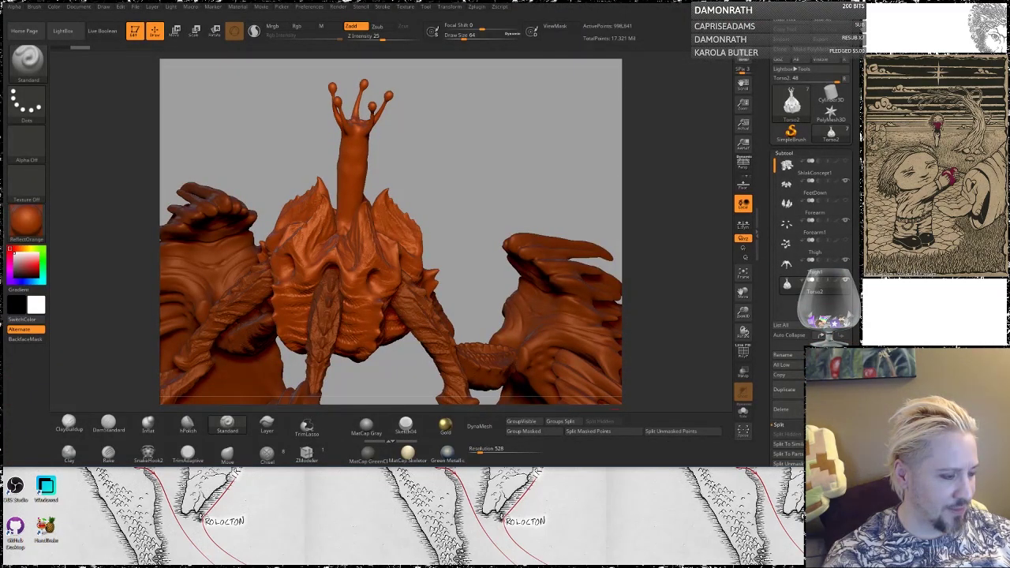
mouse_move(817, 245)
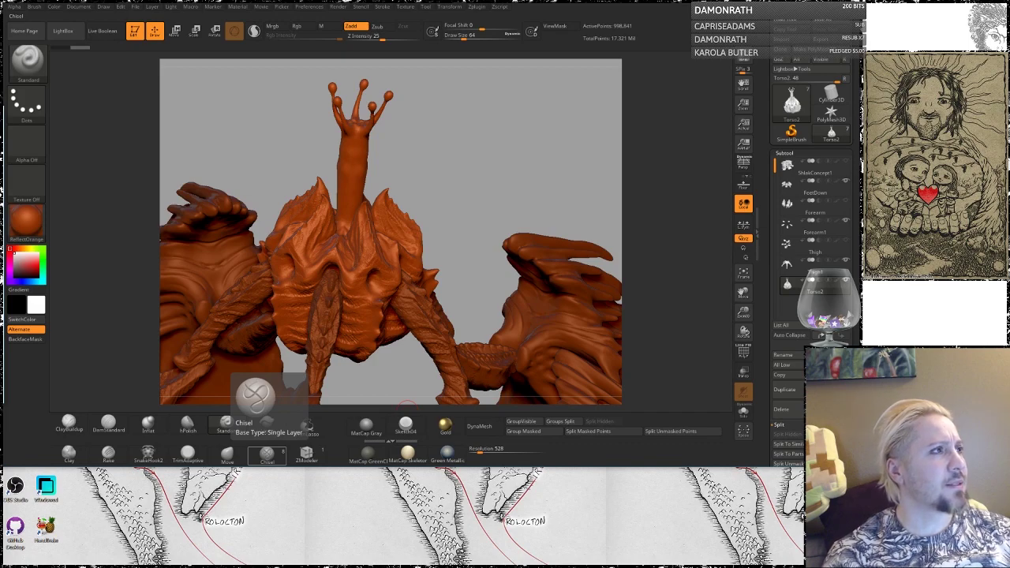
Step: Open the shovel-nosed lobster, coconut-crab-rising-up and Crab01 photos from the Crab folder and line them up along the lower edge of the desktop
left_click_drag(0, 112, 265, 78)
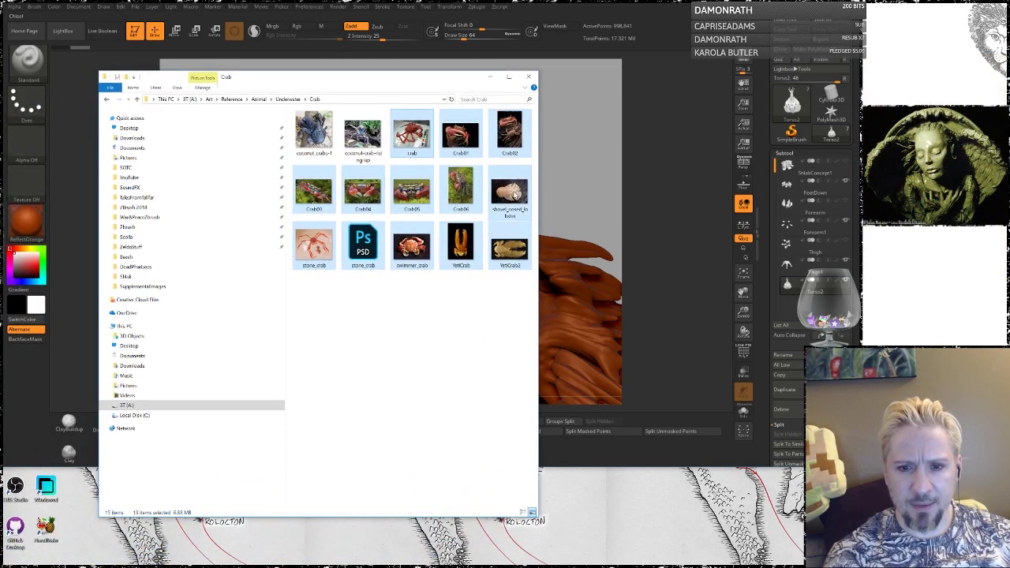
left_click(514, 193)
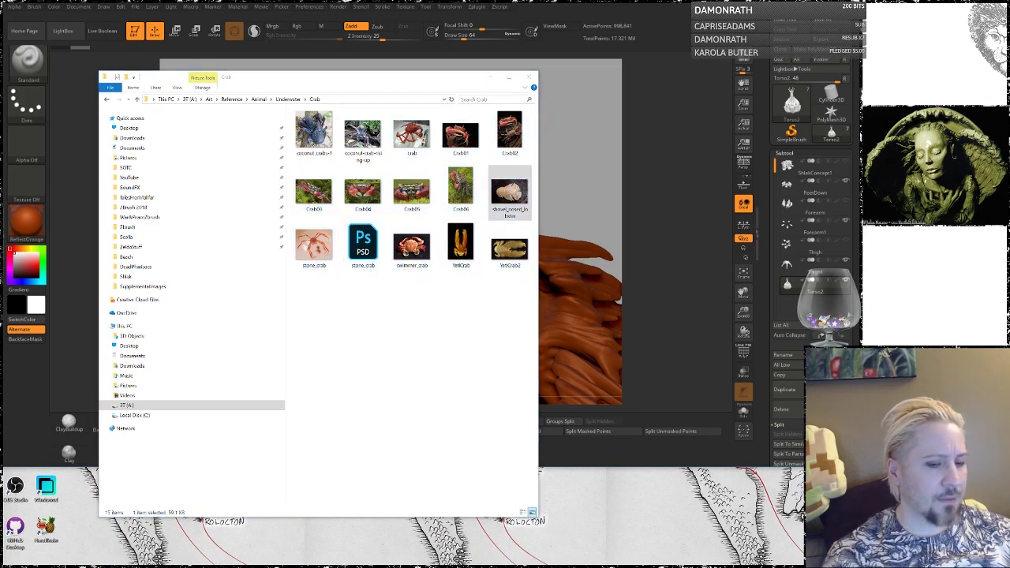
left_click_drag(339, 346, 70, 398)
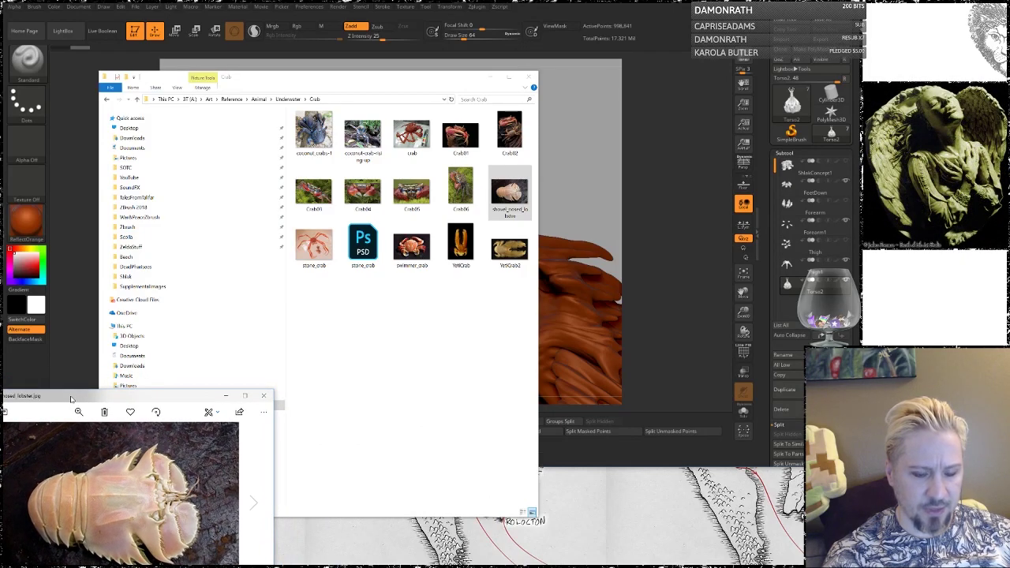
left_click(421, 251)
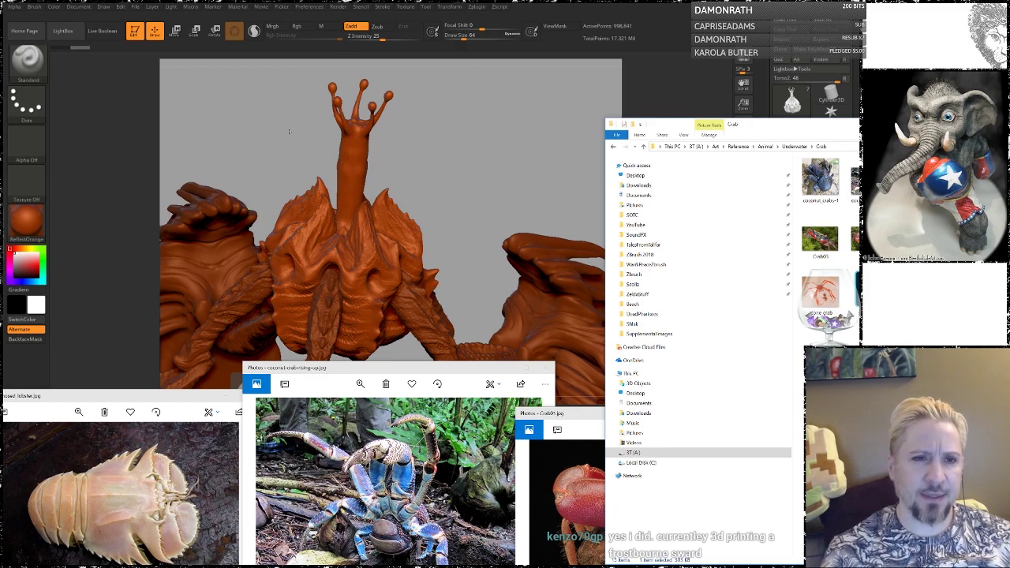
Step: Return to ZBrush and examine the creature's torso and stalked head from the front and slightly above
left_click(446, 158)
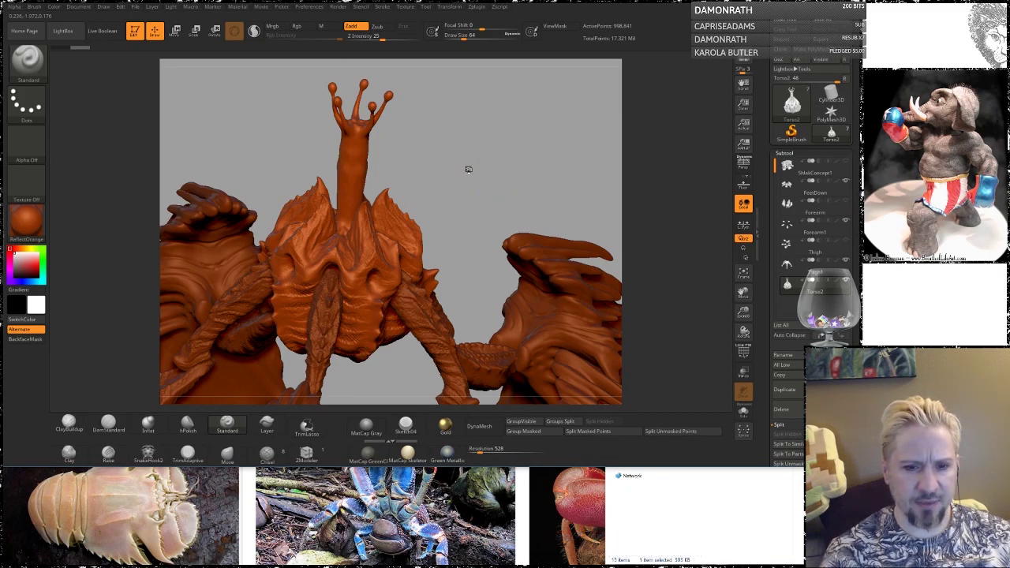
left_click_drag(465, 164, 453, 160)
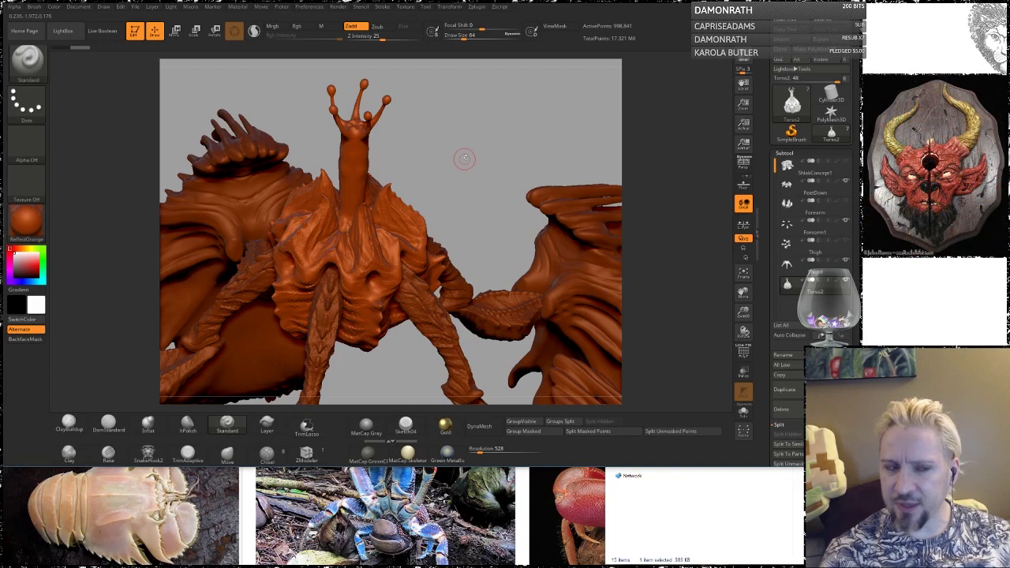
left_click_drag(488, 173, 510, 155)
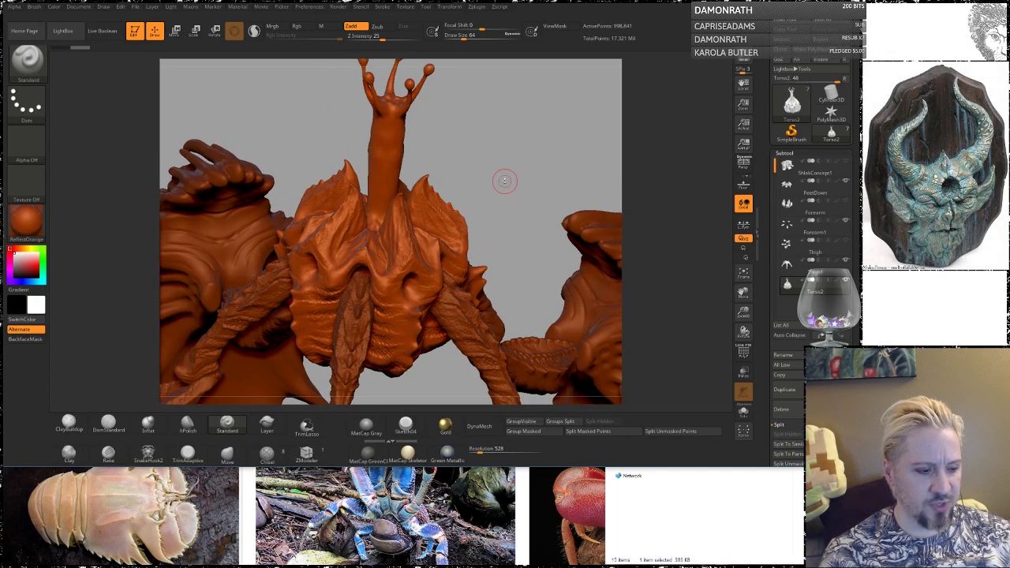
left_click_drag(506, 156, 505, 123)
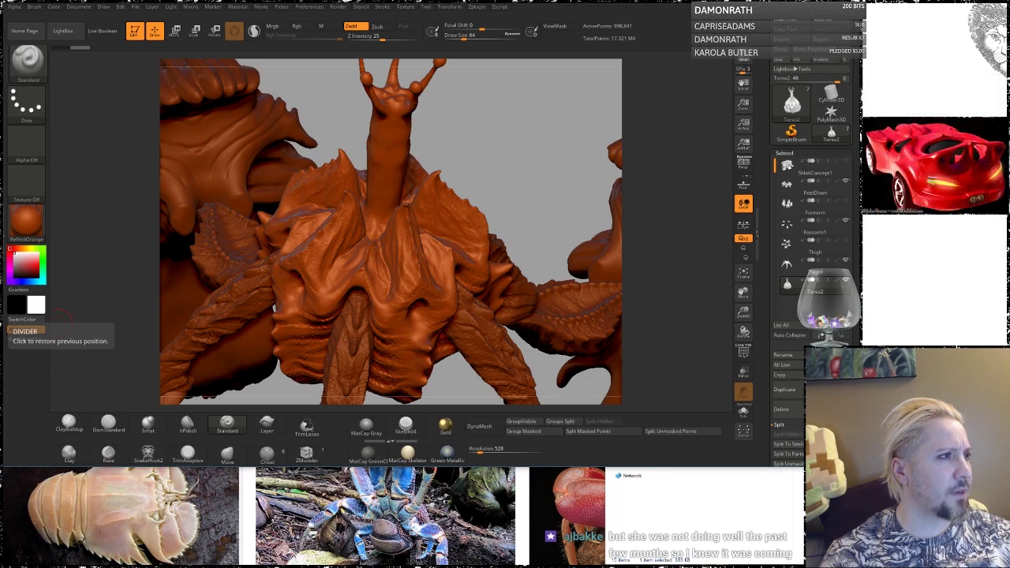
Step: Look at the Frostmourne sword replica's Amazon product page in the browser and return to the sculpt
left_click_drag(0, 205, 503, 30)
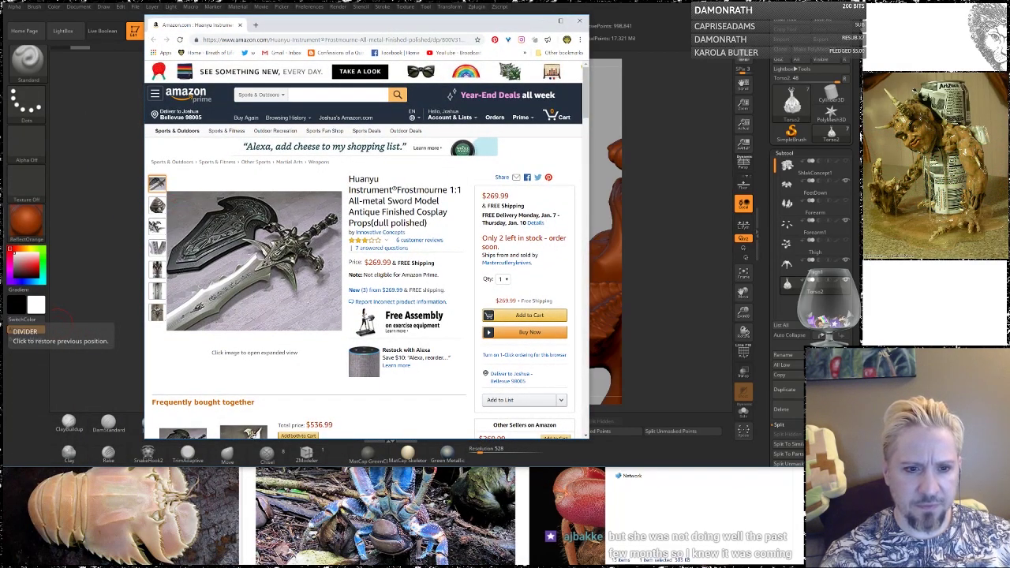
left_click(543, 22)
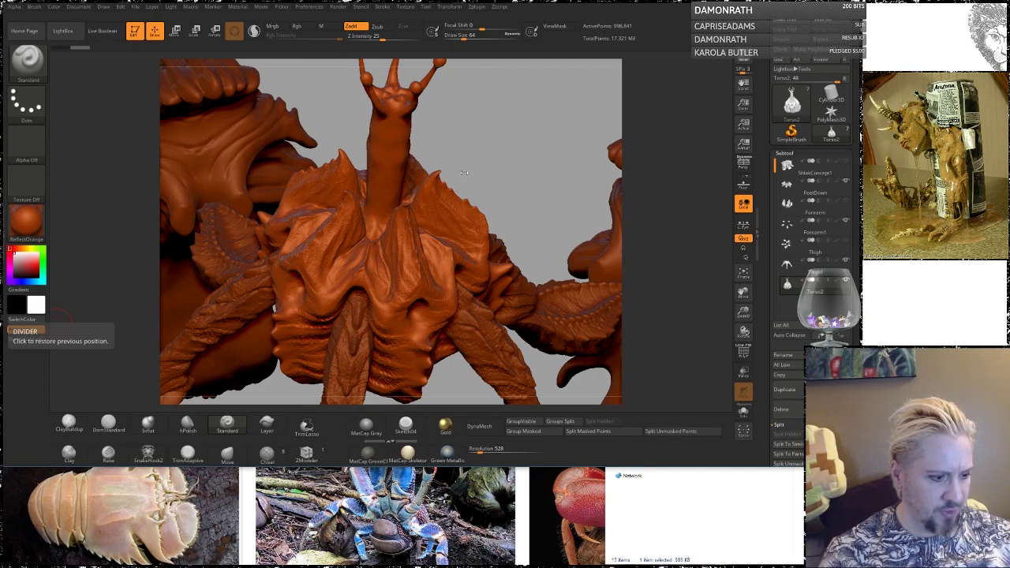
left_click(506, 175)
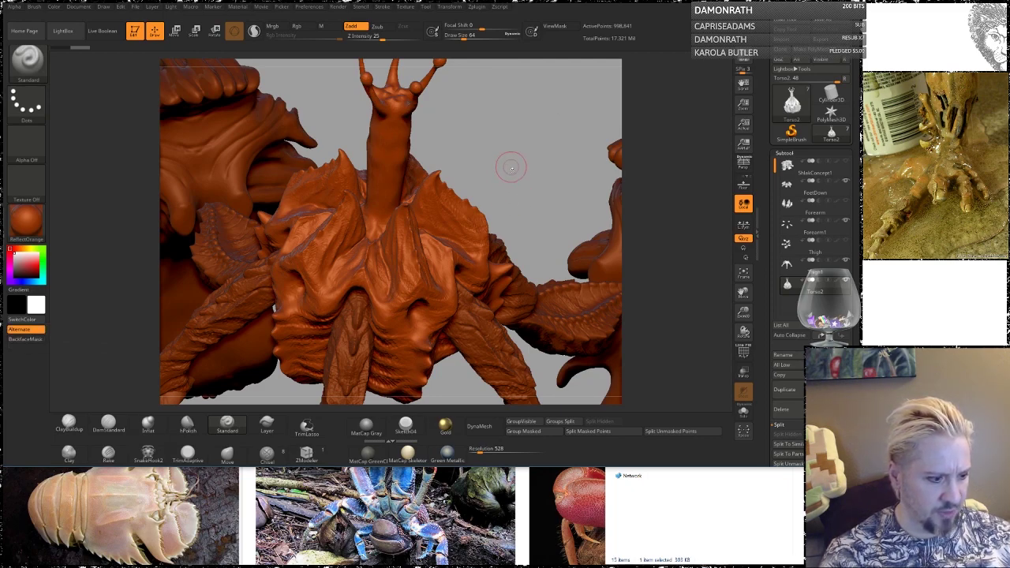
Step: Hide the FeetDown, Forearm1 and Thigh1 subtools and show ShlakConcept1, Forearm and Thigh together with the torso
mouse_move(523, 198)
left_mouse_down("alt")
mouse_move(513, 167)
mouse_move(480, 162)
mouse_move(489, 111)
mouse_move(477, 108)
mouse_move(505, 119)
mouse_move(478, 119)
mouse_move(520, 115)
mouse_move(540, 142)
mouse_move(518, 102)
left_mouse_up("alt")
mouse_move(564, 151)
left_mouse_down()
mouse_move(514, 136)
mouse_move(551, 122)
mouse_move(523, 127)
mouse_move(516, 143)
mouse_move(549, 139)
mouse_move(546, 176)
mouse_move(559, 191)
left_mouse_up()
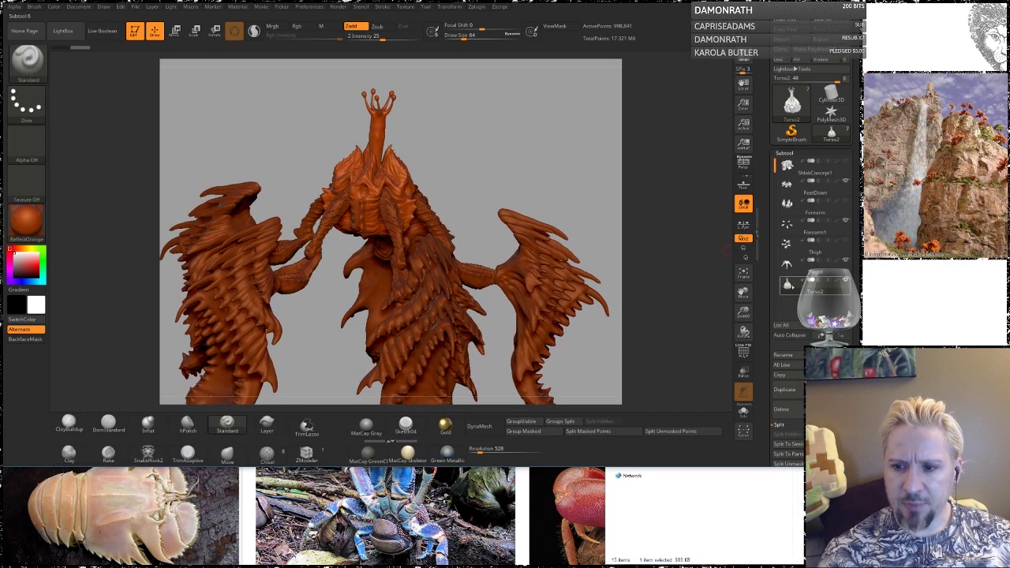
mouse_move(802, 268)
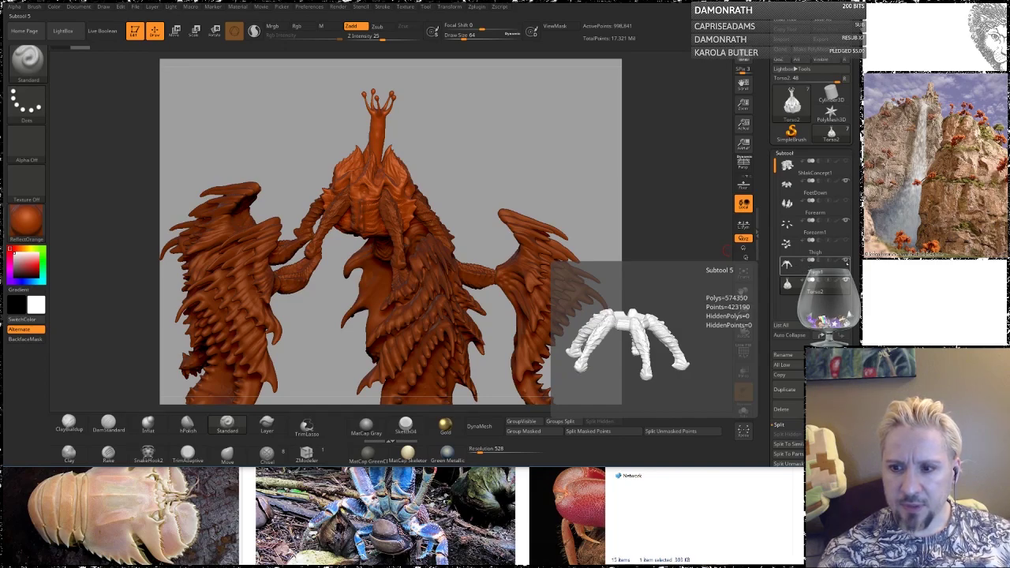
left_click(846, 241)
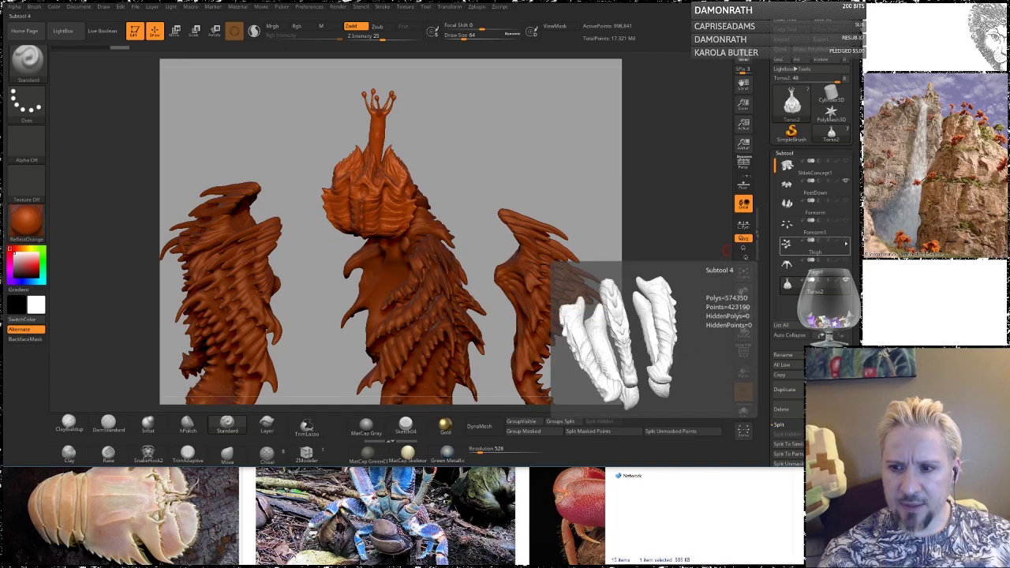
left_click(846, 181)
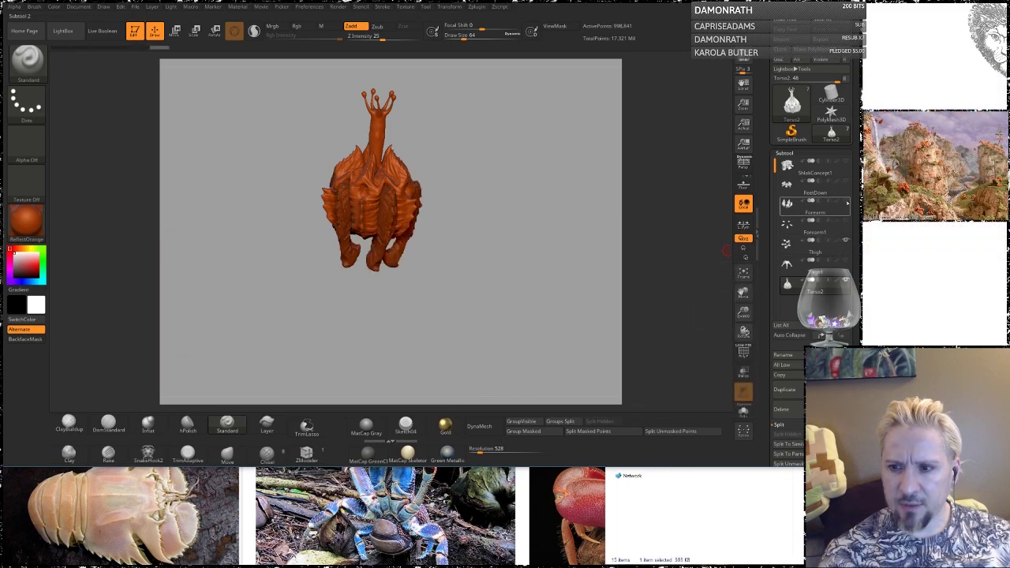
left_click(836, 166)
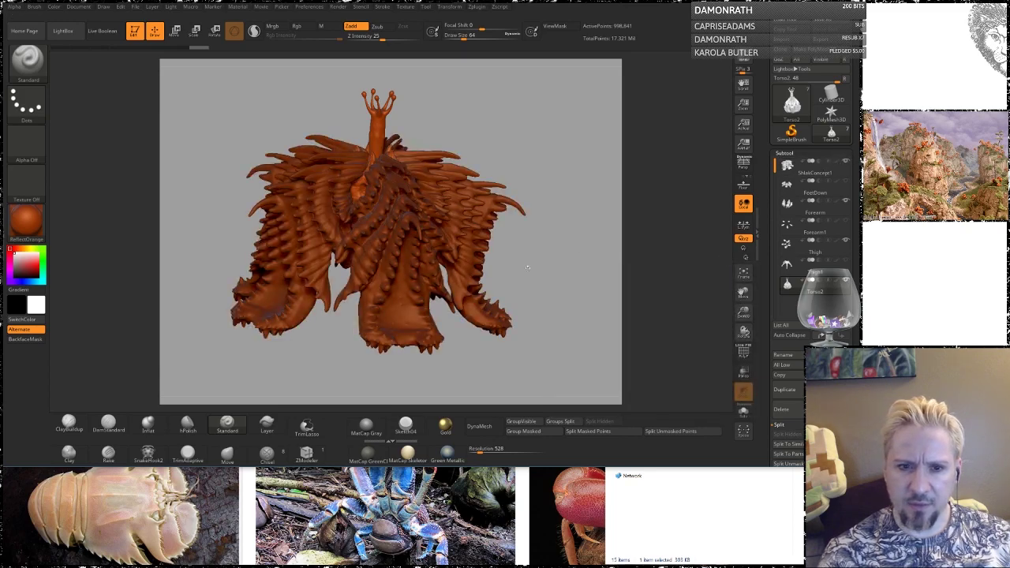
Step: Examine how the spiny limb shells overlap around the torso from the side and from directly above
mouse_move(565, 262)
left_mouse_down()
mouse_move(521, 284)
mouse_move(573, 227)
mouse_move(592, 255)
mouse_move(585, 284)
mouse_move(523, 287)
mouse_move(557, 277)
mouse_move(579, 251)
mouse_move(552, 277)
mouse_move(582, 280)
mouse_move(665, 241)
left_mouse_up()
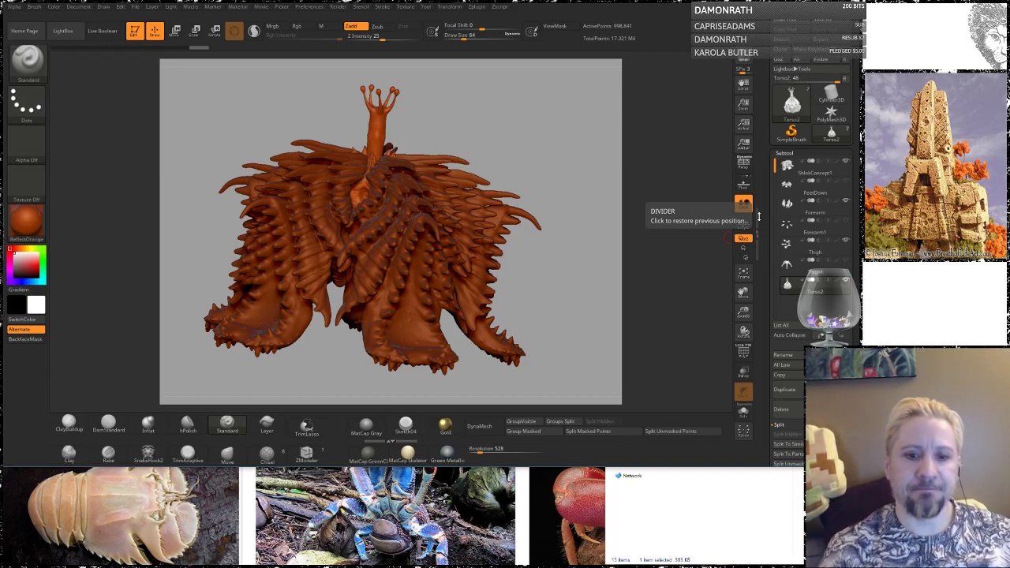
mouse_move(545, 282)
left_mouse_down()
mouse_move(563, 300)
mouse_move(499, 272)
left_mouse_up()
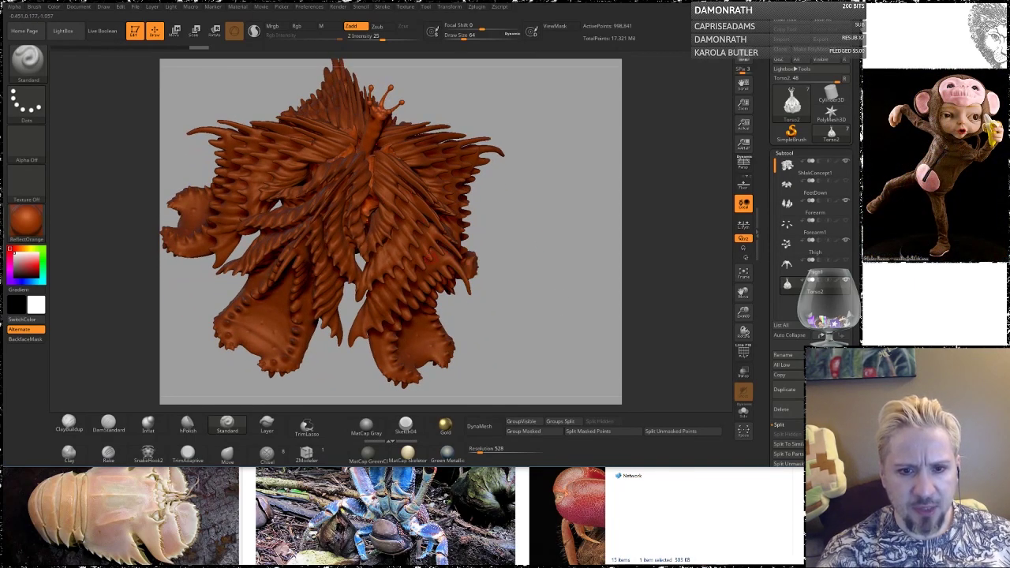
mouse_move(548, 209)
left_mouse_down()
mouse_move(534, 248)
mouse_move(427, 203)
left_mouse_up()
mouse_move(531, 279)
left_mouse_down()
mouse_move(522, 292)
mouse_move(519, 273)
left_mouse_up()
mouse_move(577, 203)
left_mouse_down()
mouse_move(589, 200)
mouse_move(593, 168)
mouse_move(552, 248)
left_mouse_up()
mouse_move(555, 212)
left_mouse_down()
mouse_move(530, 259)
mouse_move(537, 296)
left_mouse_up()
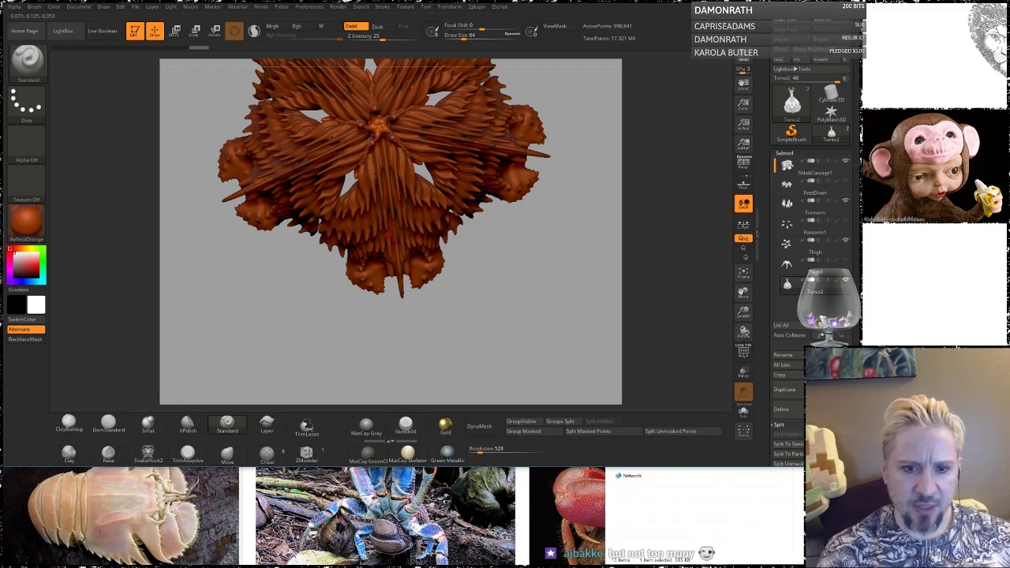
left_click_drag(492, 281, 502, 344, "alt")
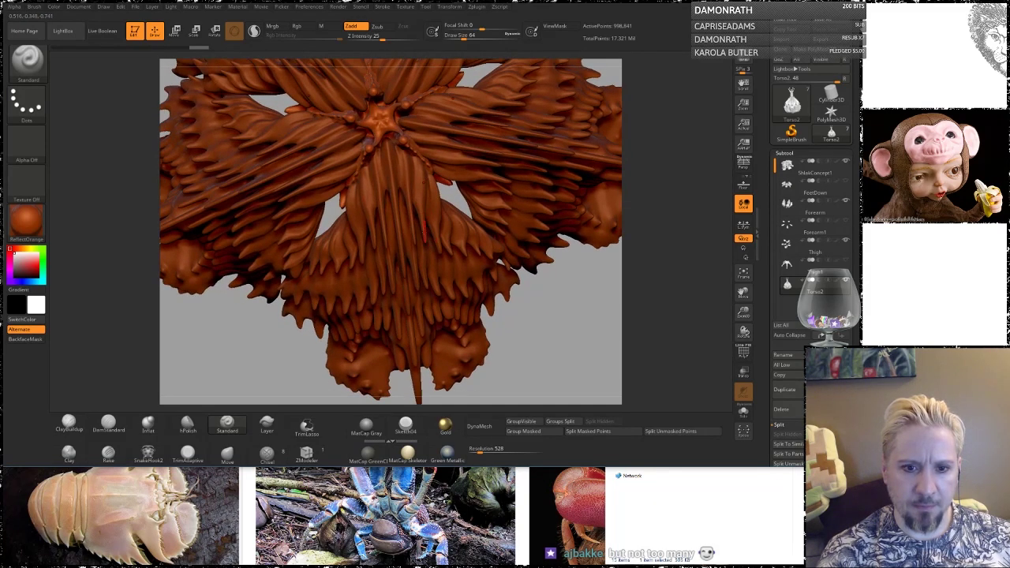
Step: Make ShlakConcept1 the active subtool and set up the Move brush with a draw size of 197
left_click(400, 241, "alt")
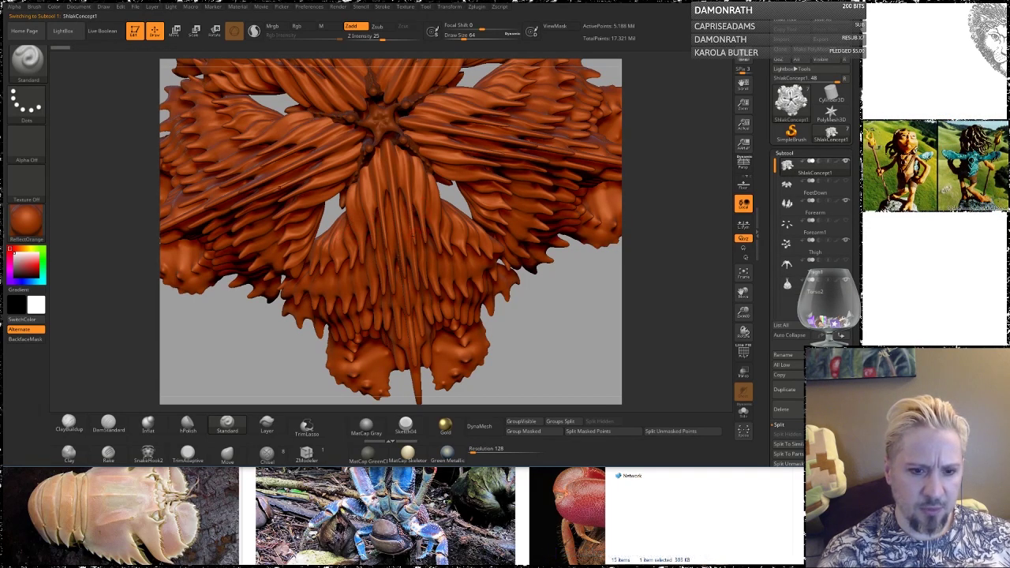
left_click(221, 463)
key("space")
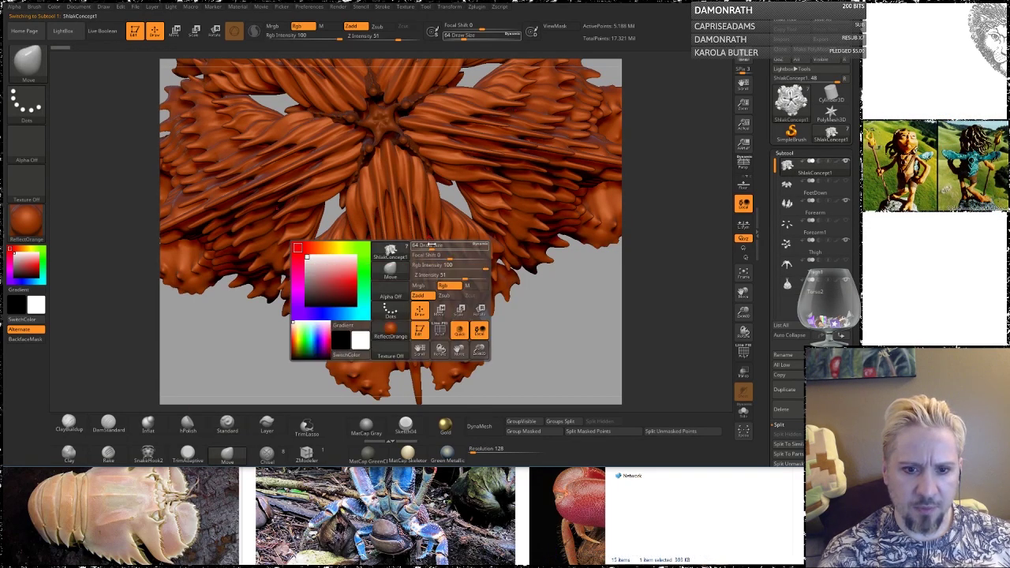
left_click_drag(445, 248, 443, 248)
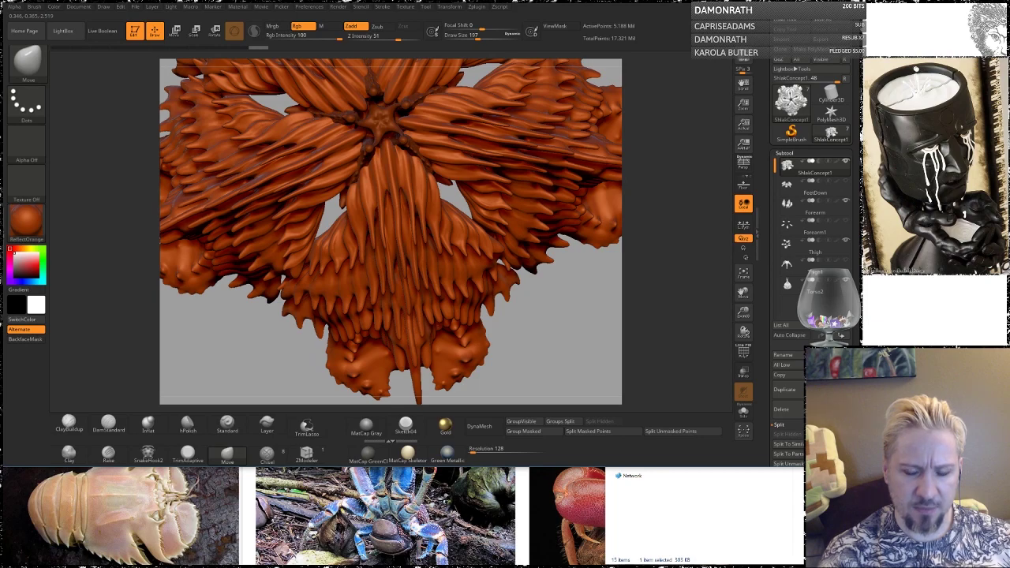
Step: Examine the creature's layered spines and stalked crown up close and at full height, from low, frontal and raised angles
key("f")
mouse_move(525, 333)
left_mouse_down()
mouse_move(529, 257)
mouse_move(548, 266)
mouse_move(534, 189)
mouse_move(529, 197)
mouse_move(546, 198)
mouse_move(550, 226)
mouse_move(501, 282)
left_mouse_up()
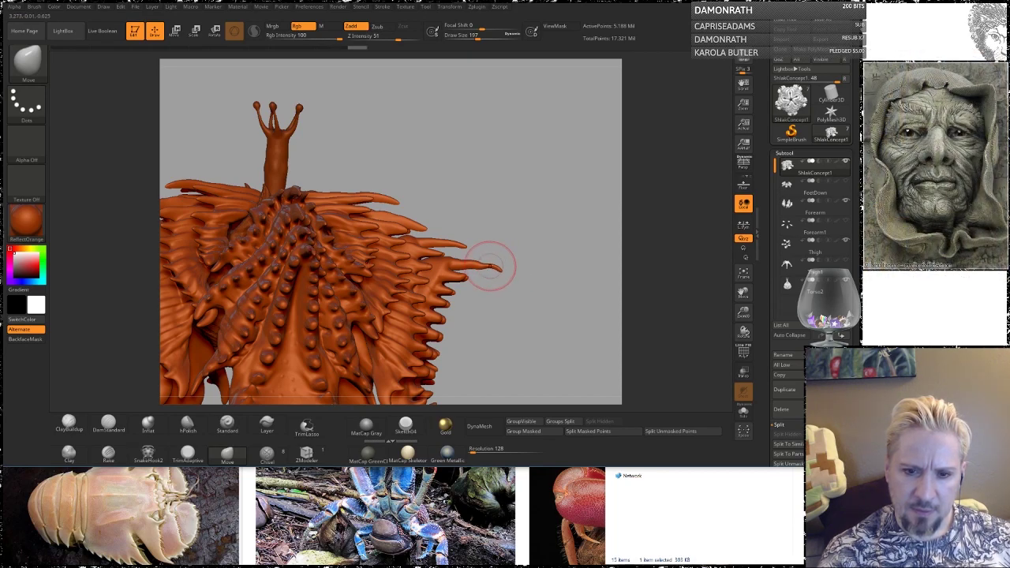
left_click_drag(542, 229, 491, 289, "alt")
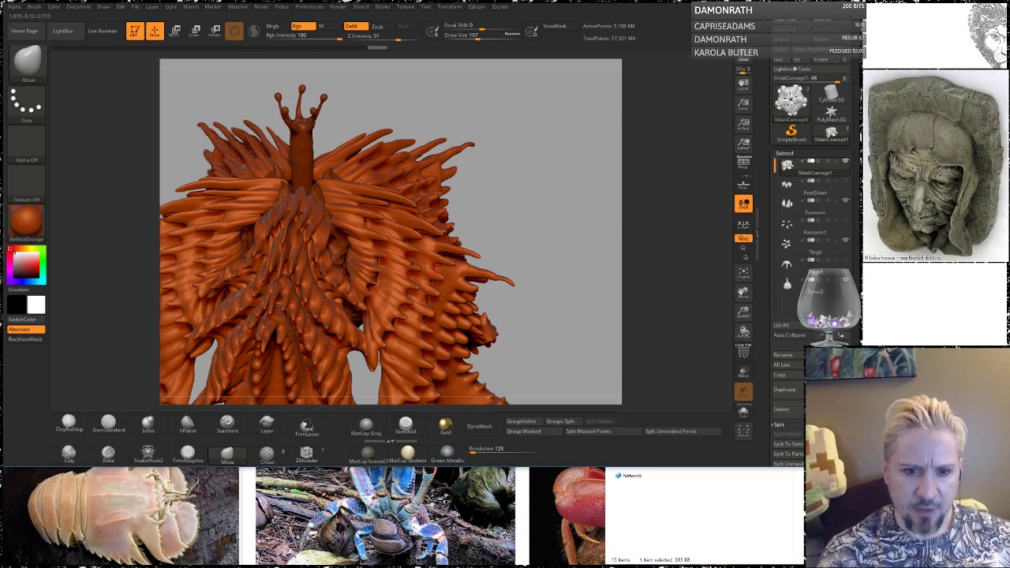
left_click_drag(523, 233, 525, 284)
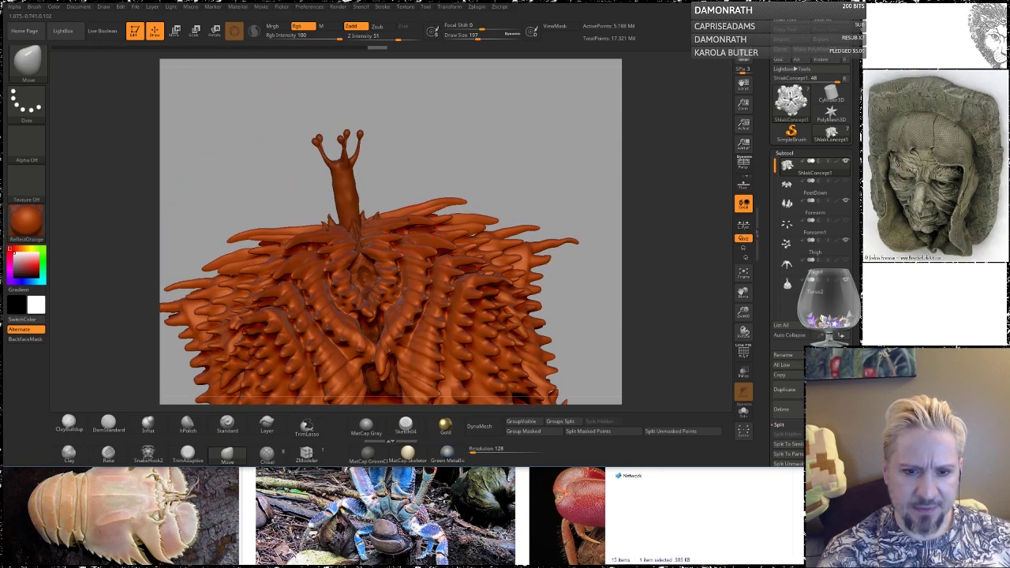
left_click_drag(539, 188, 396, 300)
mouse_move(550, 264)
left_mouse_down("alt")
mouse_move(548, 230)
mouse_move(521, 260)
mouse_move(499, 209)
mouse_move(552, 197)
mouse_move(546, 175)
left_mouse_up("alt")
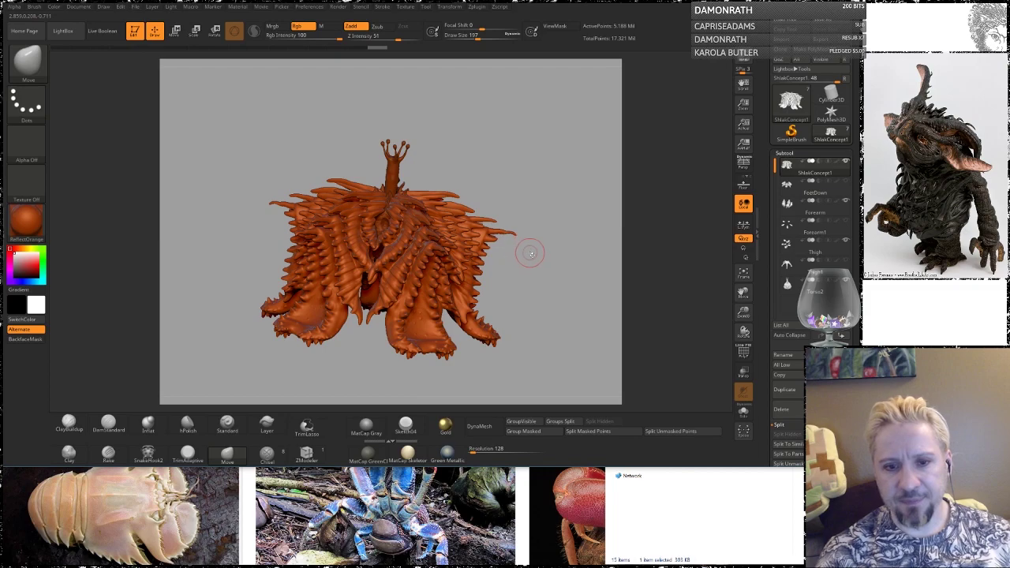
left_click_drag(542, 277, 565, 332)
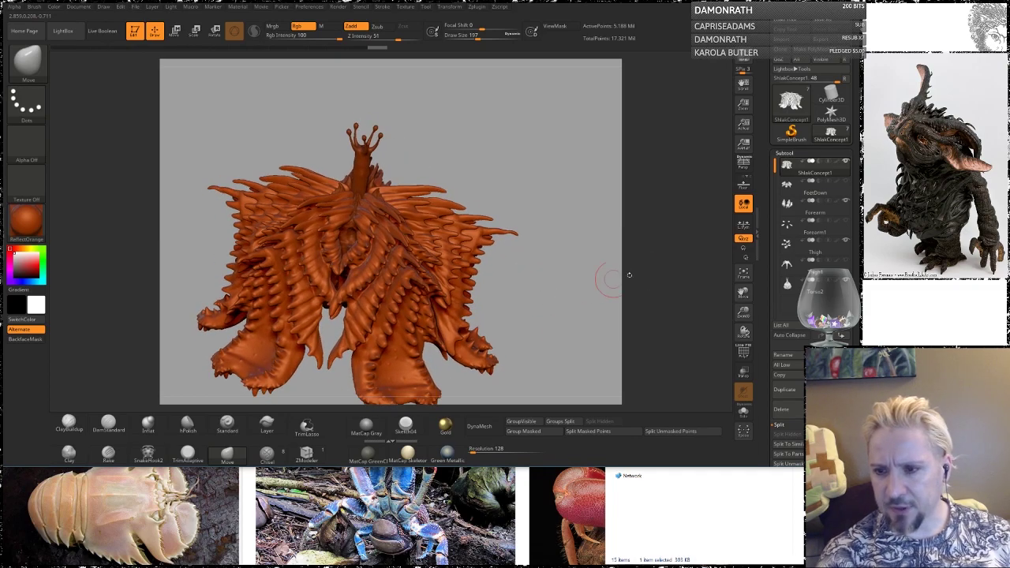
left_click_drag(605, 263, 578, 337)
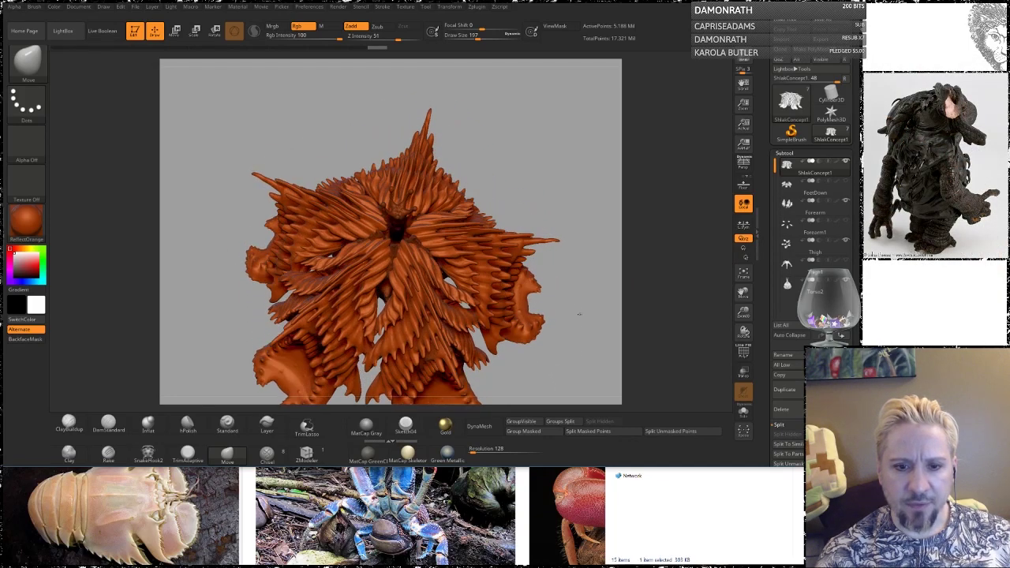
left_click_drag(570, 288, 569, 288)
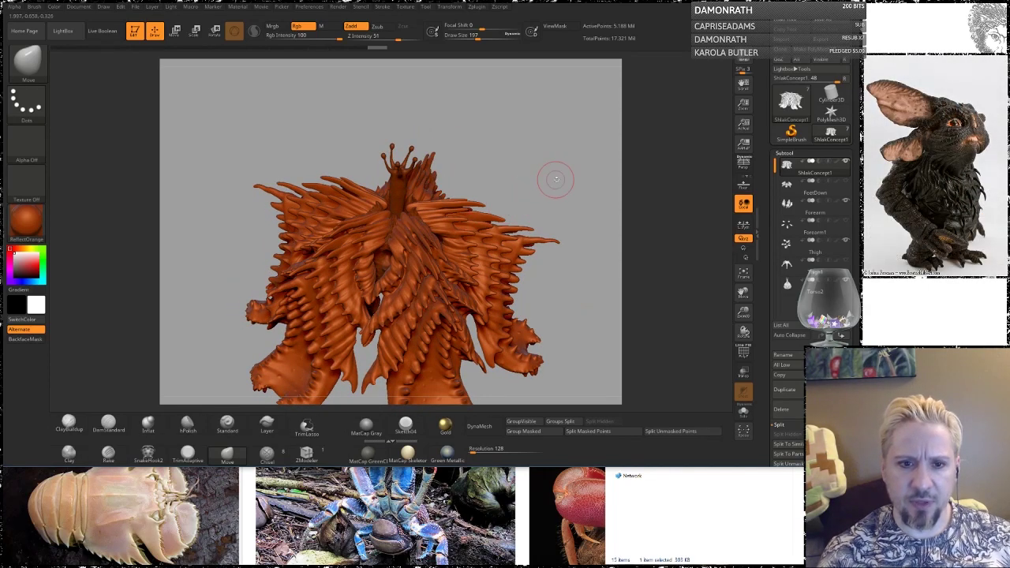
mouse_move(562, 178)
left_mouse_down()
mouse_move(543, 146)
mouse_move(557, 147)
mouse_move(540, 164)
mouse_move(541, 182)
mouse_move(556, 189)
mouse_move(561, 116)
mouse_move(582, 113)
left_mouse_up()
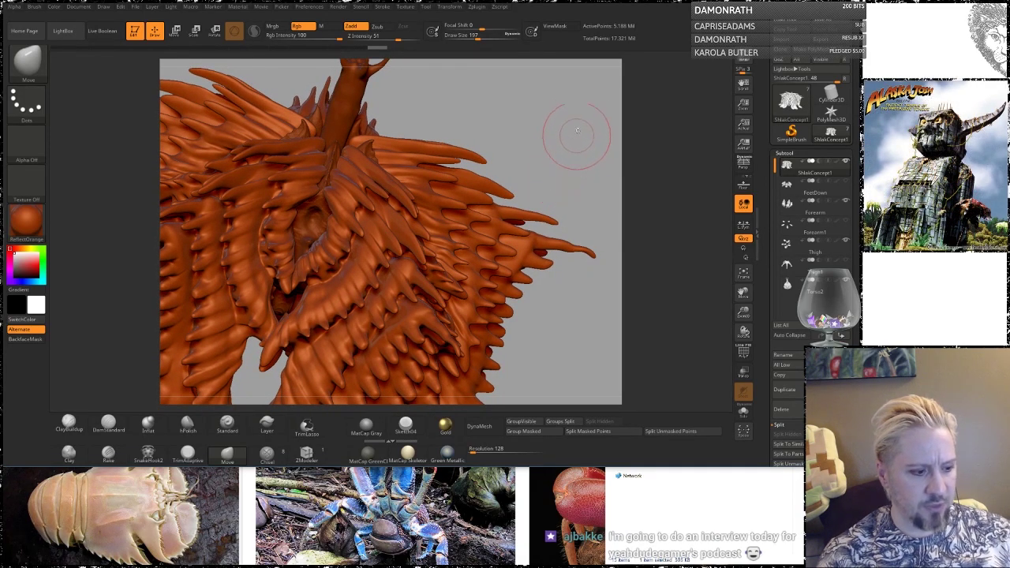
Step: Reduce the draw size to 77, then smooth and nudge the tip of the long spine jutting from the side shell
mouse_move(588, 192)
left_mouse_down("alt")
mouse_move(581, 164)
mouse_move(580, 296)
left_mouse_up("alt")
left_click_drag(591, 158, 503, 139, "alt")
key("space")
mouse_move(491, 220)
left_mouse_down()
mouse_move(475, 218)
mouse_move(514, 255)
mouse_move(456, 221)
left_mouse_up()
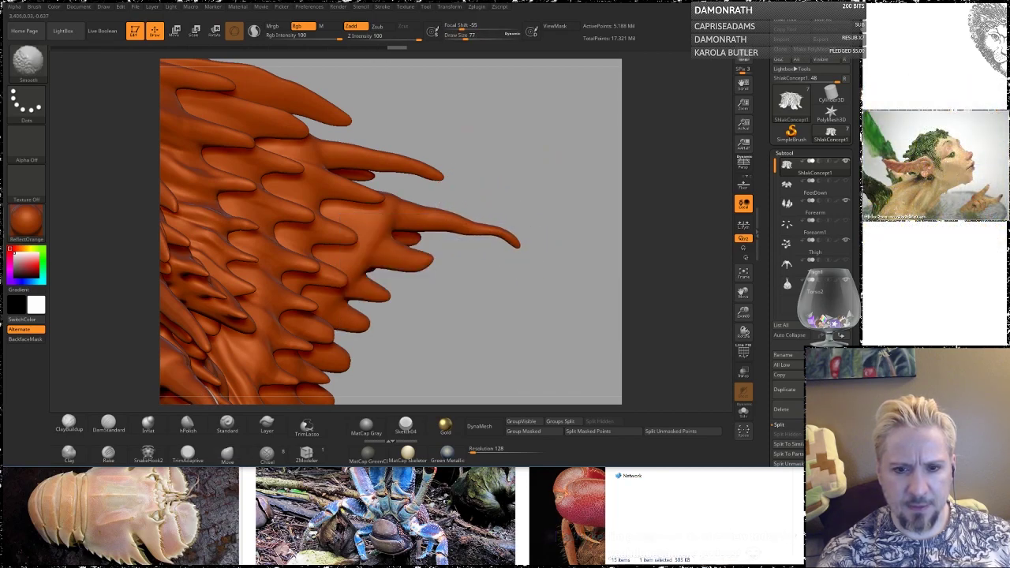
left_click_drag(507, 237, 475, 229, "shift")
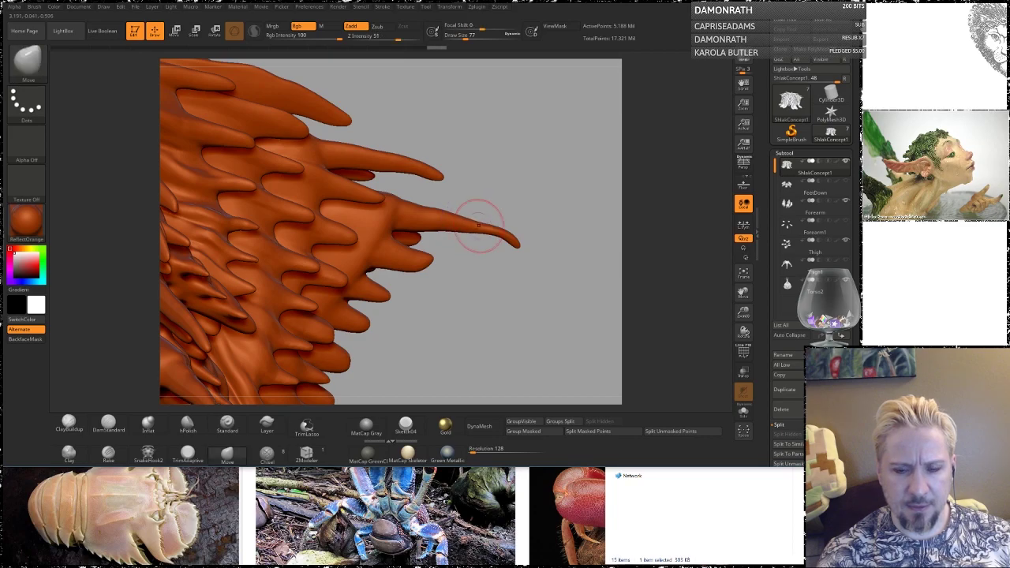
left_click_drag(480, 231, 480, 227)
mouse_move(517, 186)
left_mouse_down()
mouse_move(480, 108)
mouse_move(489, 87)
mouse_move(663, 153)
left_mouse_up()
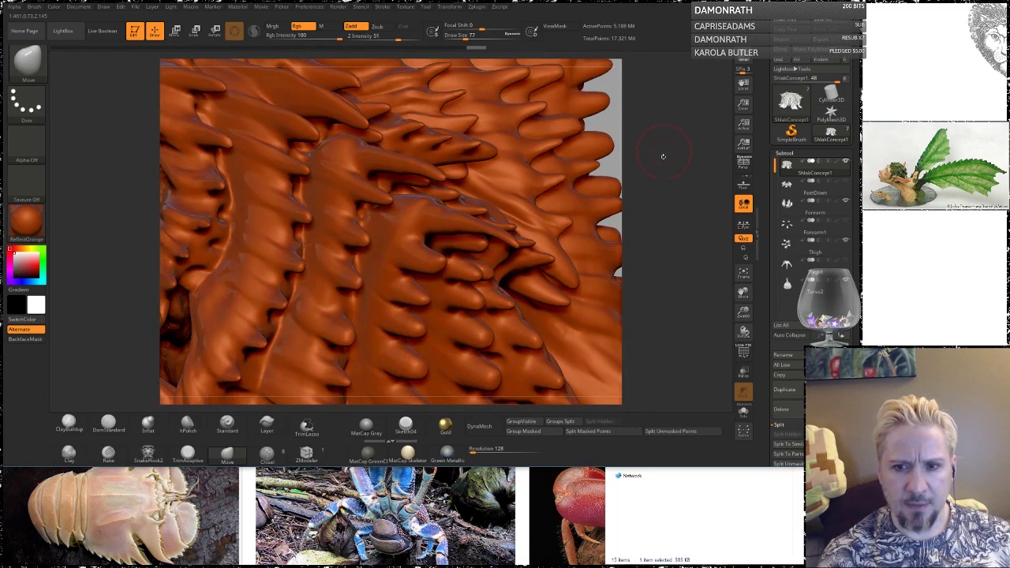
left_click_drag(641, 108, 564, 219)
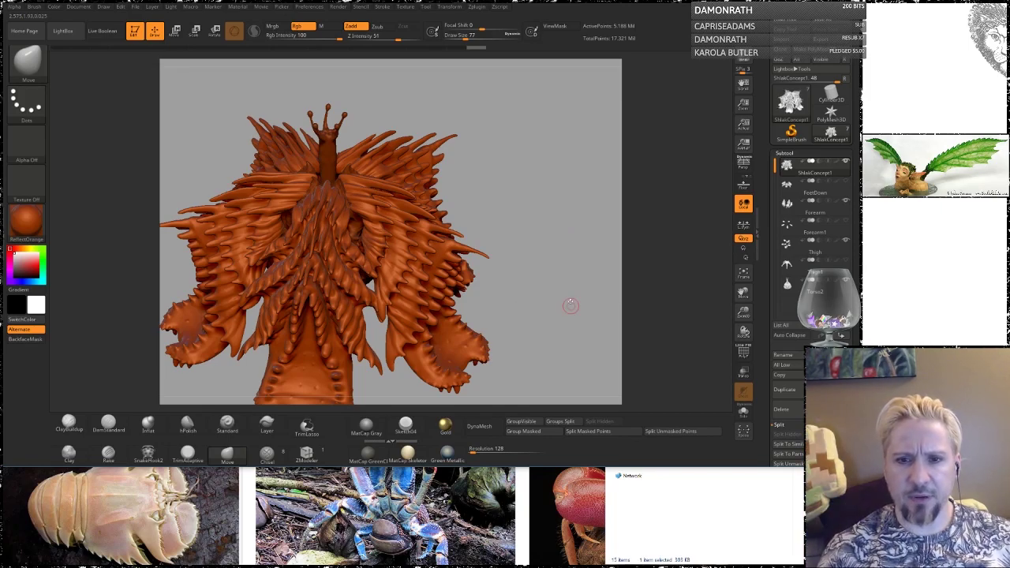
left_click_drag(543, 219, 537, 273)
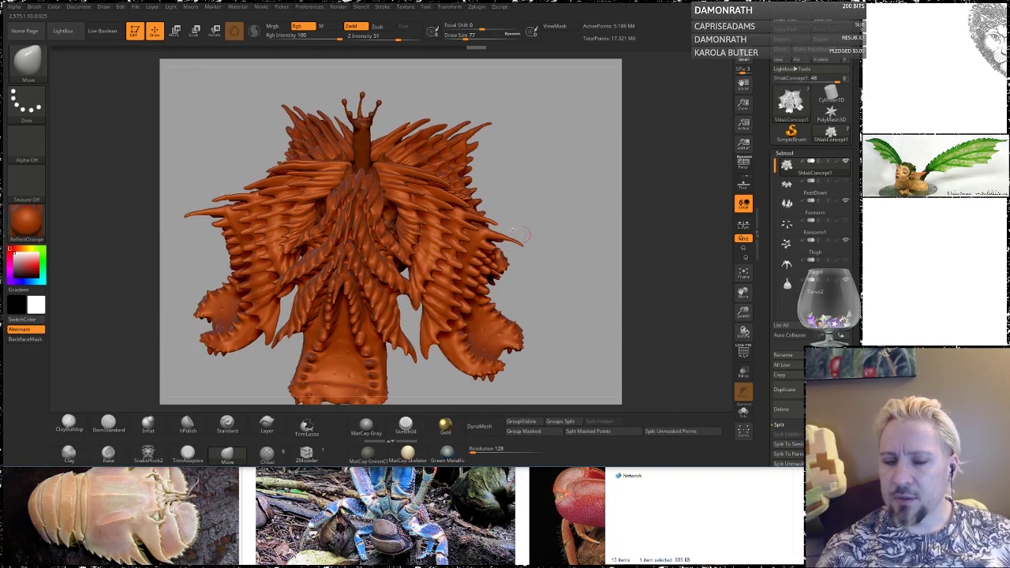
left_click_drag(548, 169, 702, 219)
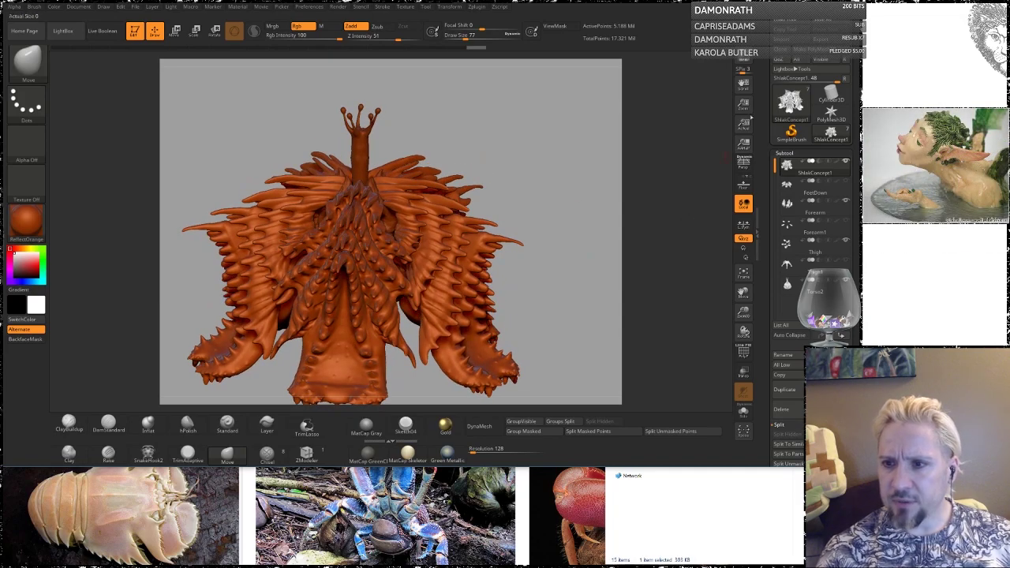
Step: Switch to the Cylinder3D primitive, convert it to a PolyMesh3D and stretch it vertically into a tall column
left_click(829, 95)
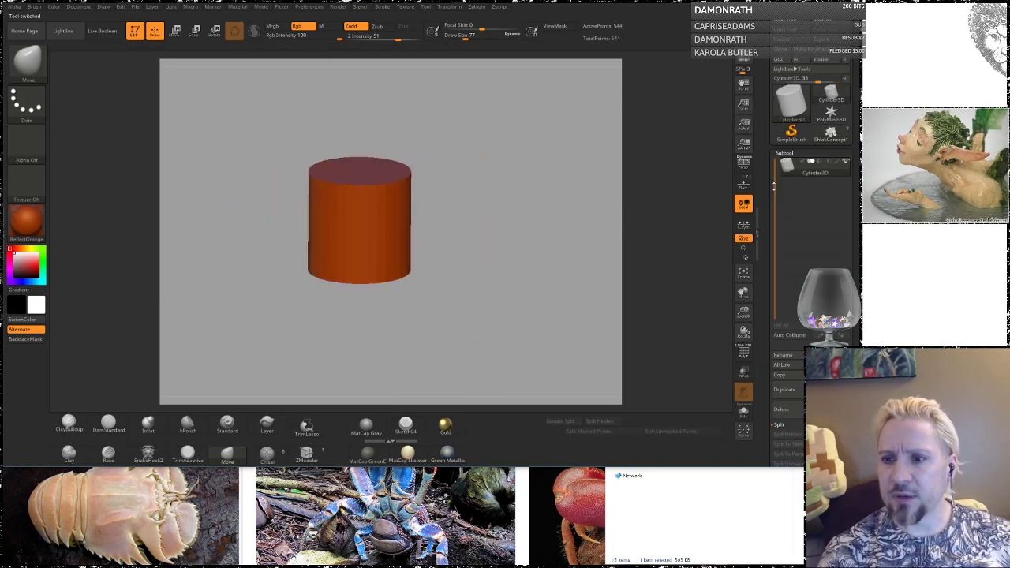
left_click(813, 49)
left_click_drag(482, 217, 496, 260)
key("r")
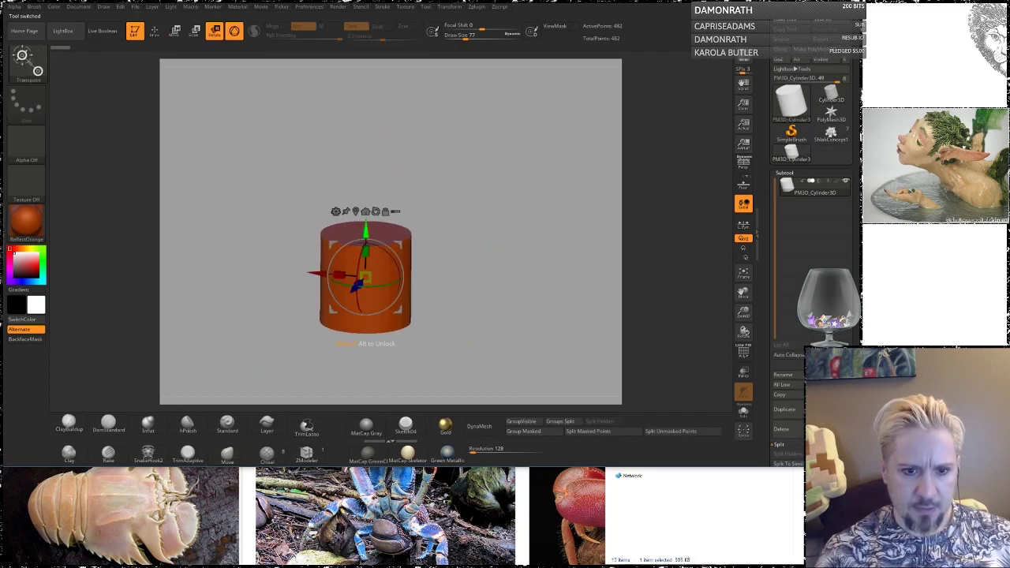
left_click_drag(366, 241, 398, 101)
key("f")
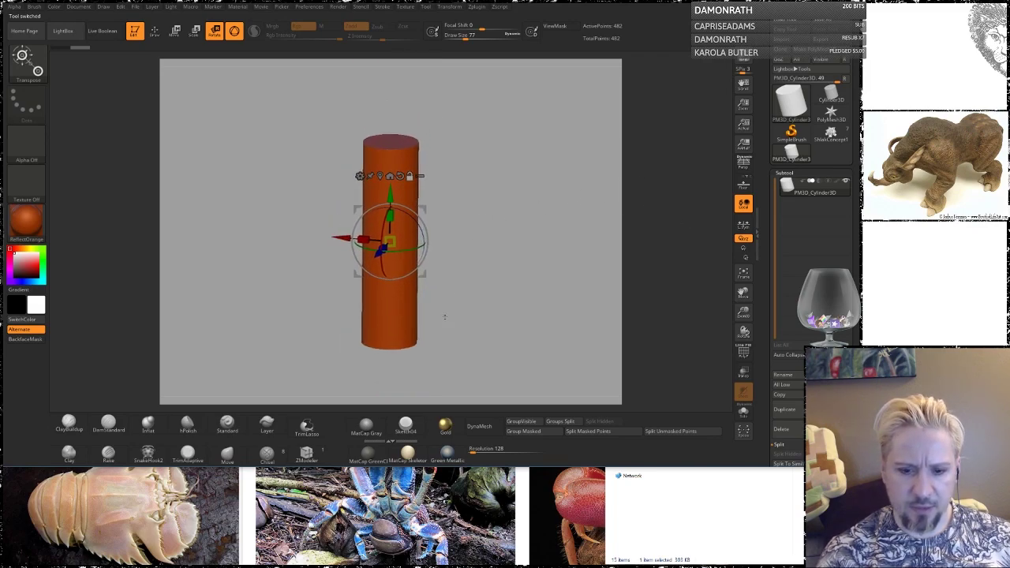
Step: DynaMesh the column at resolution 56, inspect its polygon wireframe, and remesh it at resolution 32
left_click(483, 430)
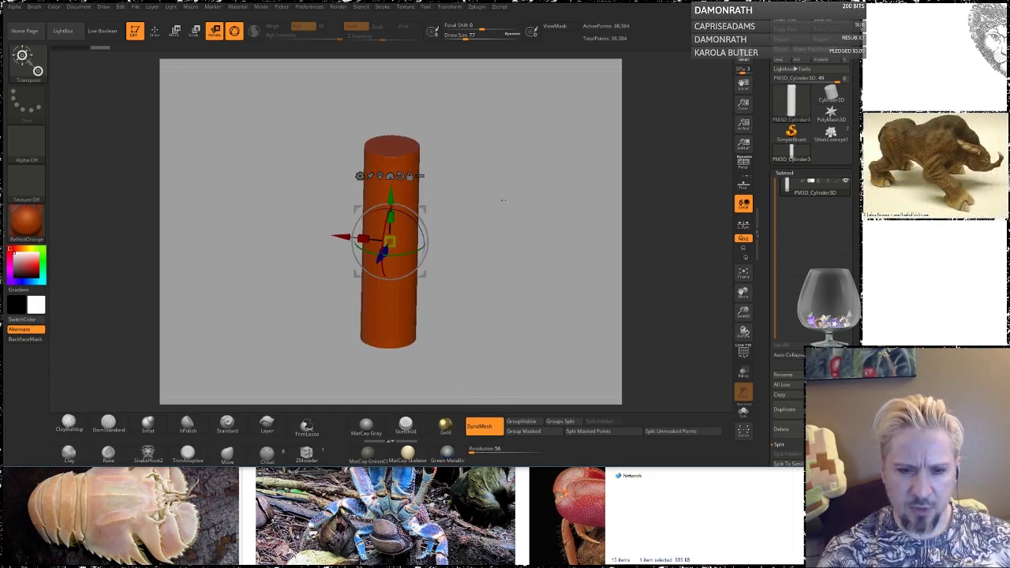
key("q")
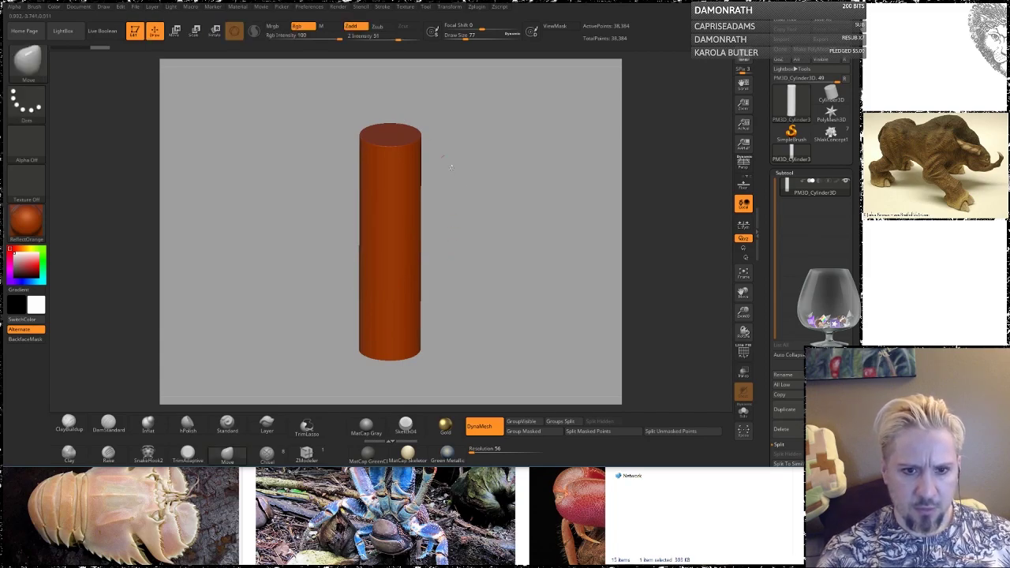
left_click(743, 353)
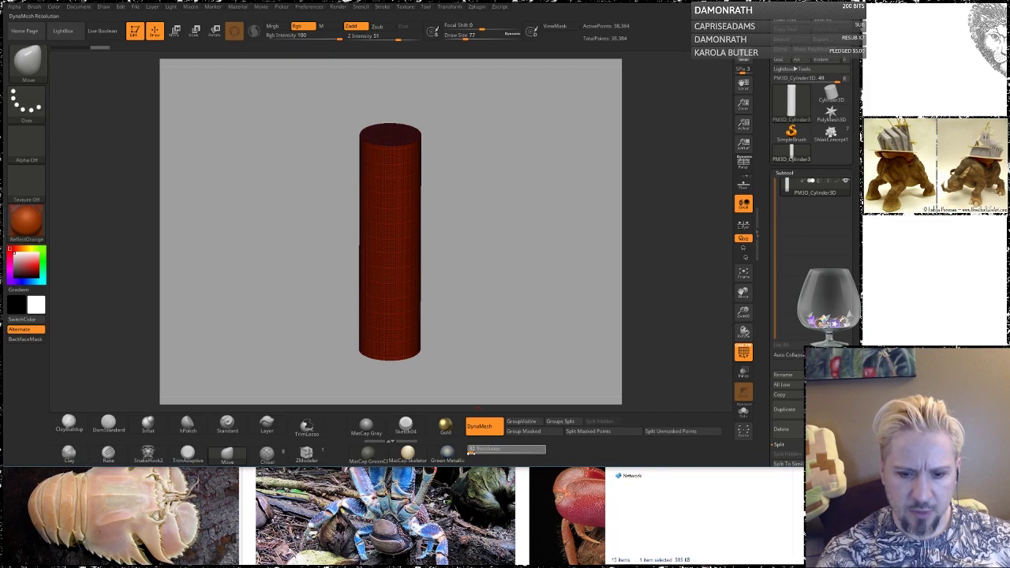
key("ctrl")
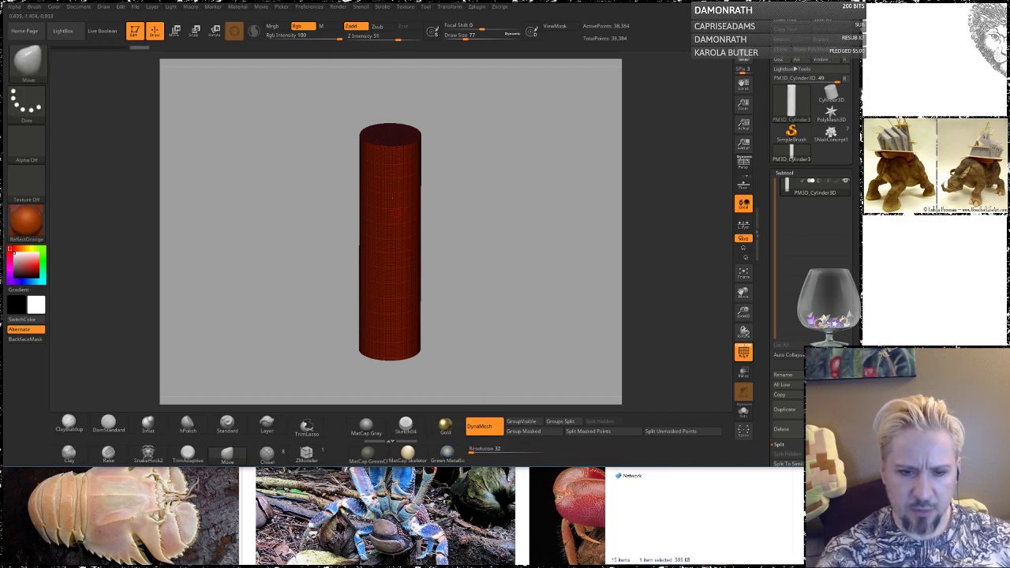
left_click_drag(478, 253, 473, 262, "ctrl")
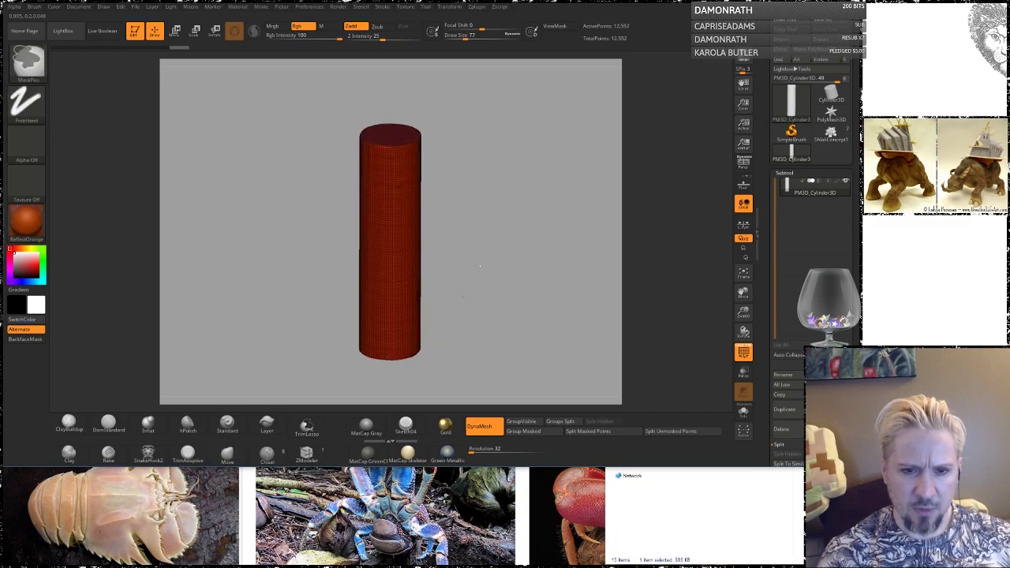
left_click_drag(503, 217, 485, 286)
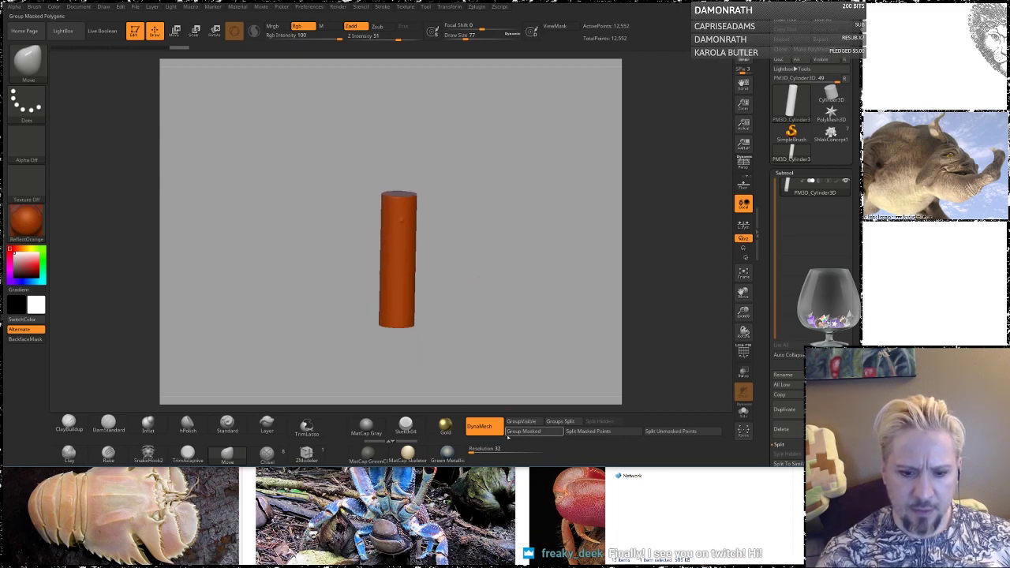
Step: Bring the red crab photo and the browser's mantis shrimp image results into view and browse the results for reference
mouse_move(447, 456)
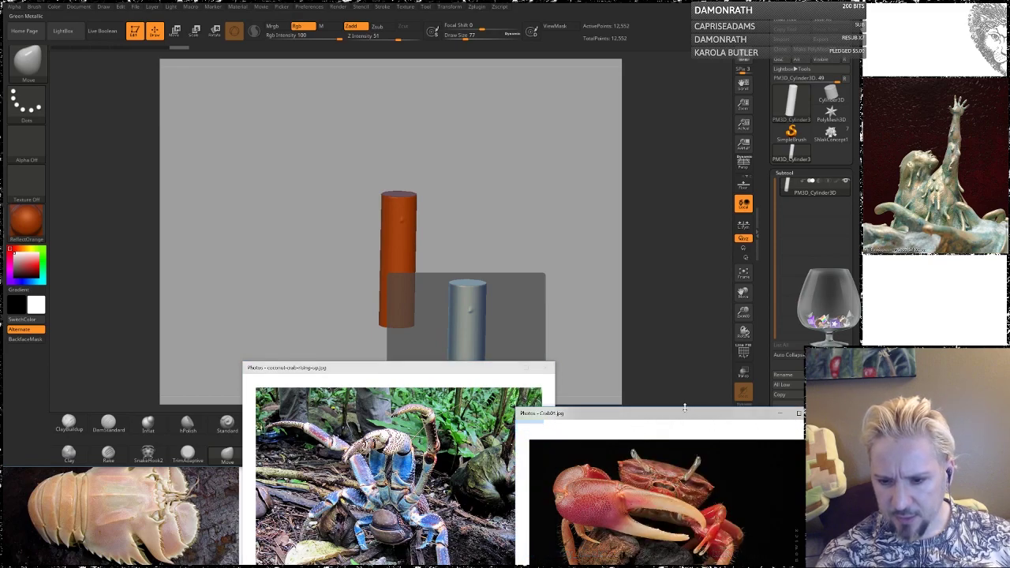
left_click_drag(686, 408, 464, 352)
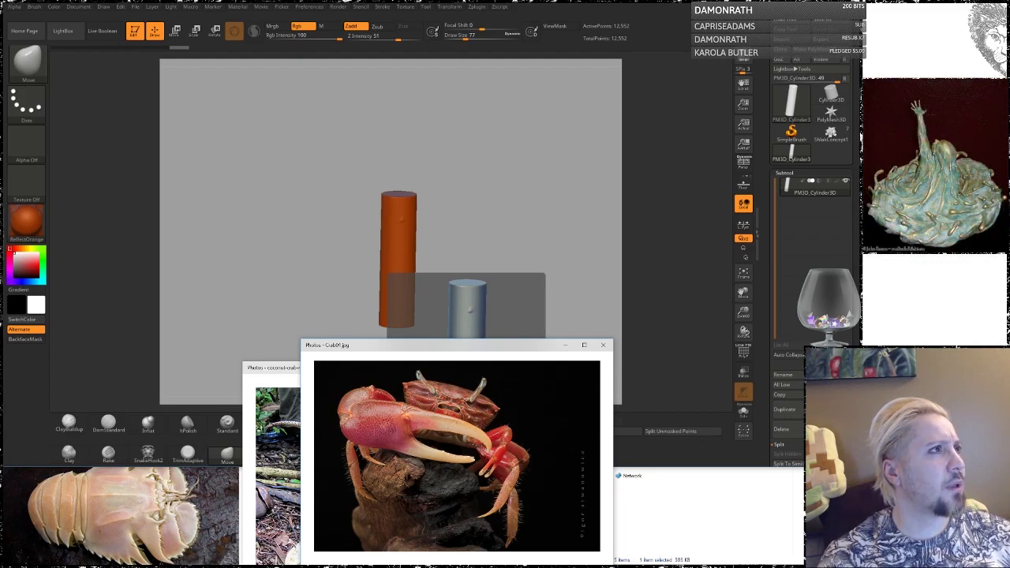
left_click_drag(0, 121, 409, 62)
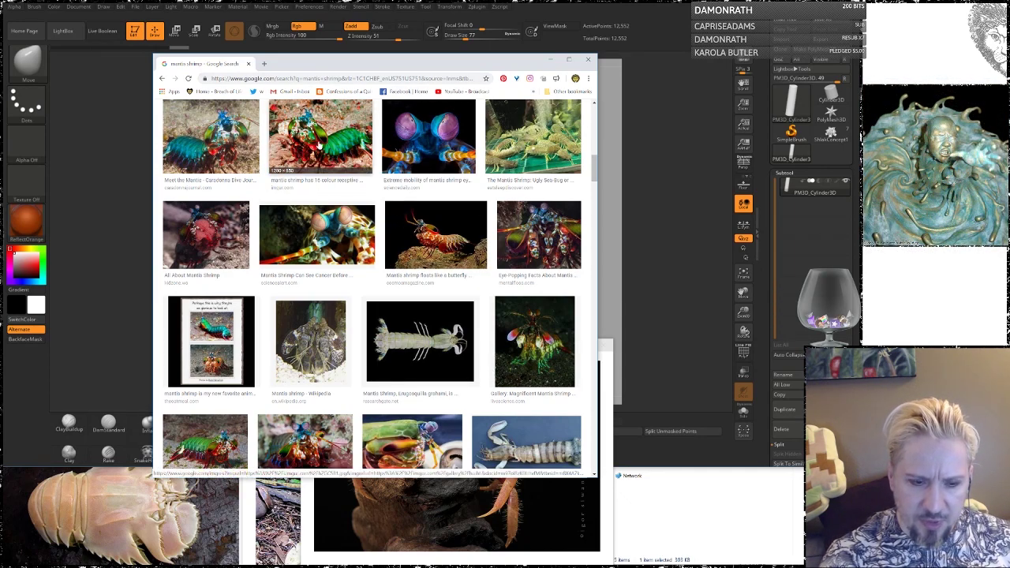
scroll(370, 220, "up", 1)
scroll(370, 219, "up", 1)
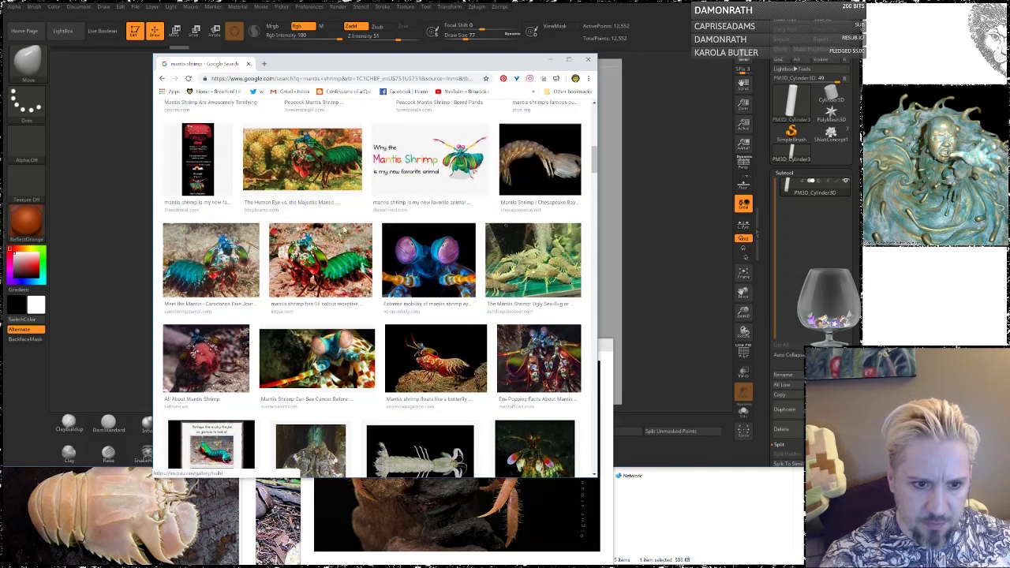
scroll(317, 268, "up", 1)
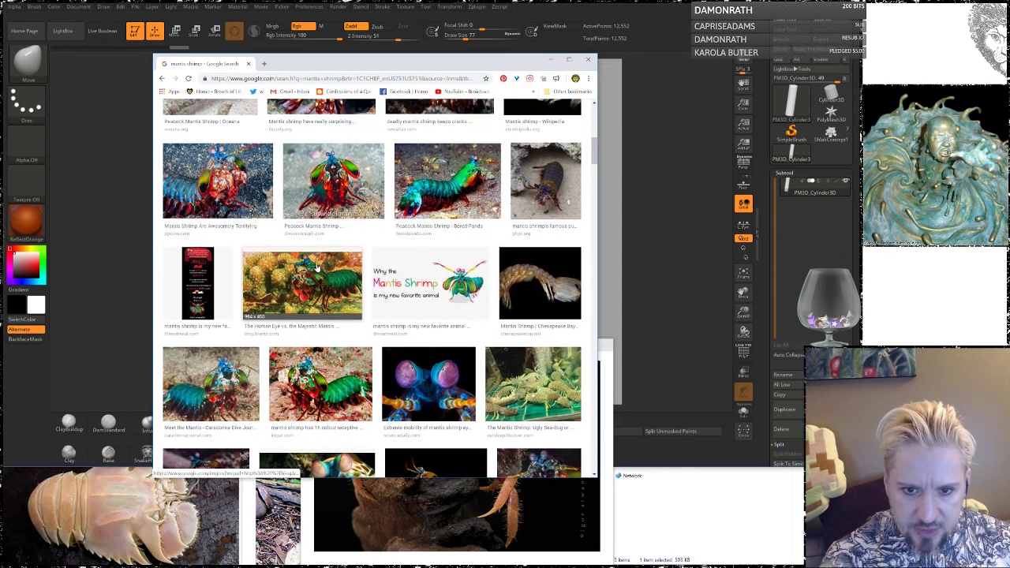
scroll(317, 269, "up", 2)
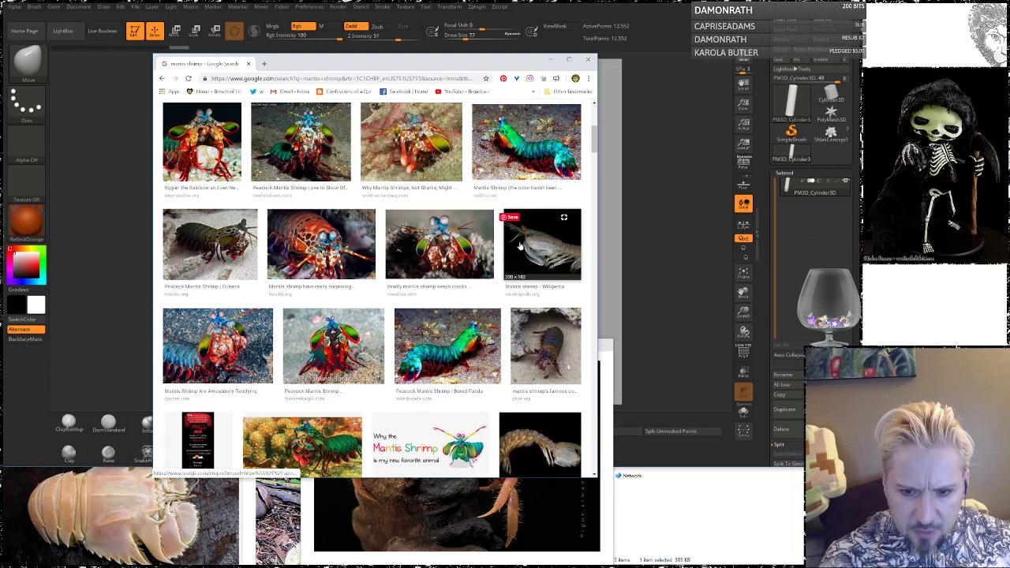
scroll(519, 246, "down", 3)
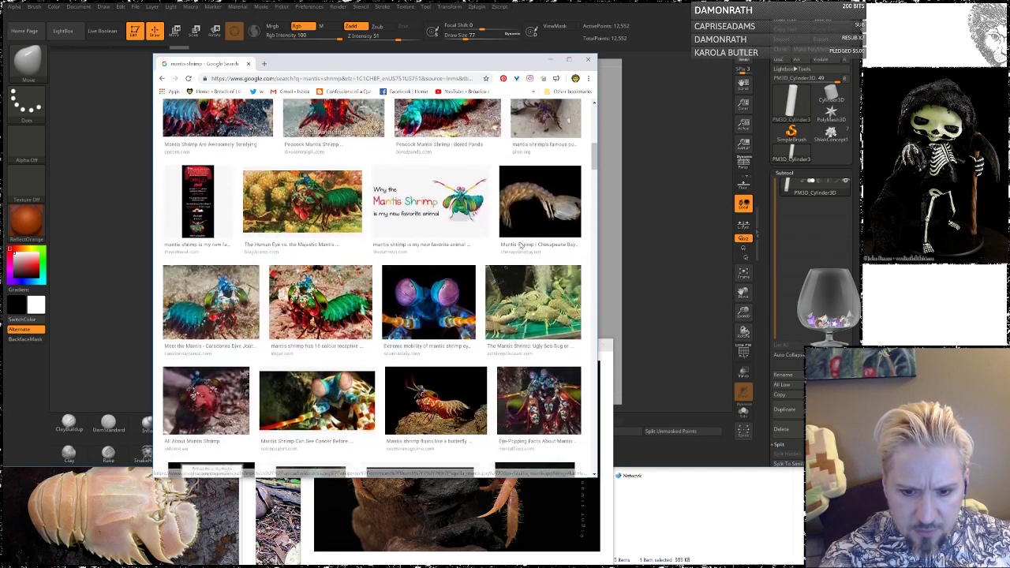
Step: Preview the mantis shrimp group photo, the frontal close-up, the mutant concept art and the shrimp on a rock
left_click(523, 301)
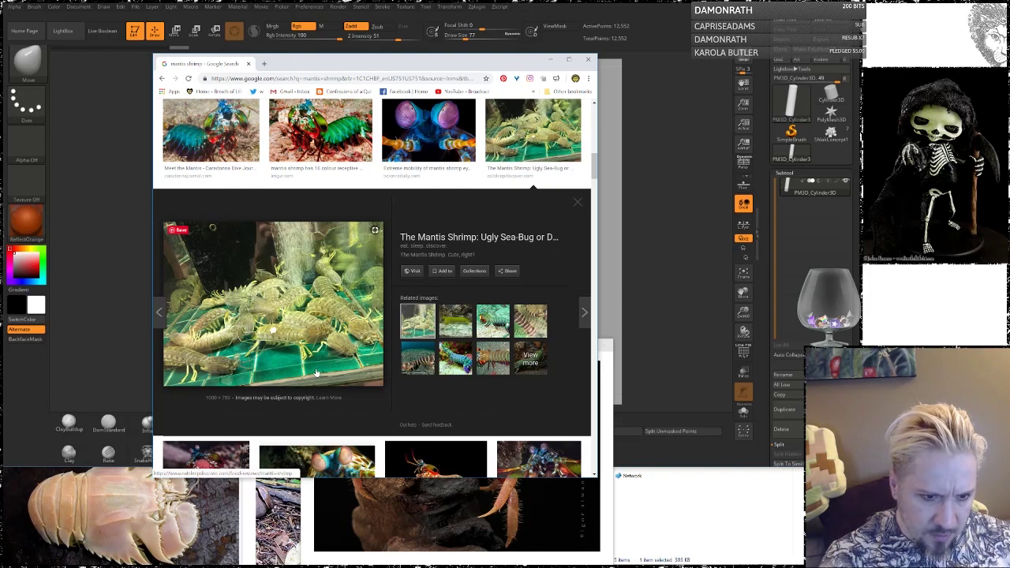
left_click(575, 204)
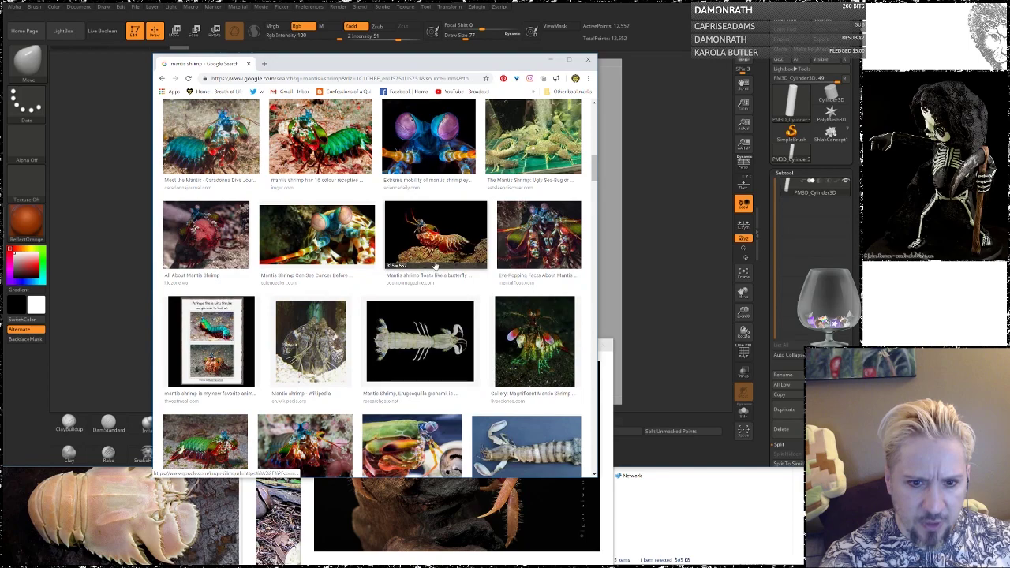
left_click(543, 226)
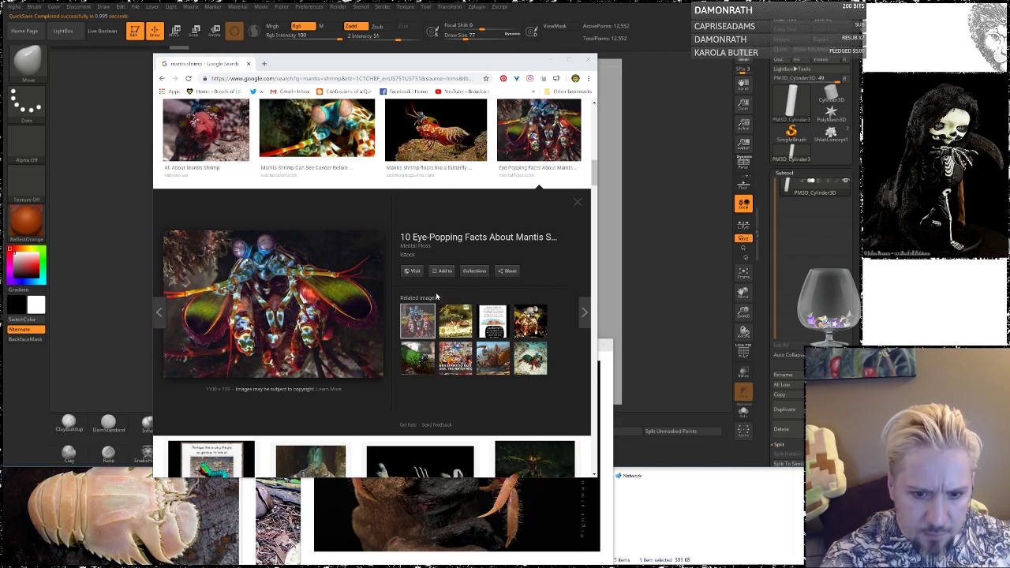
left_click(493, 357)
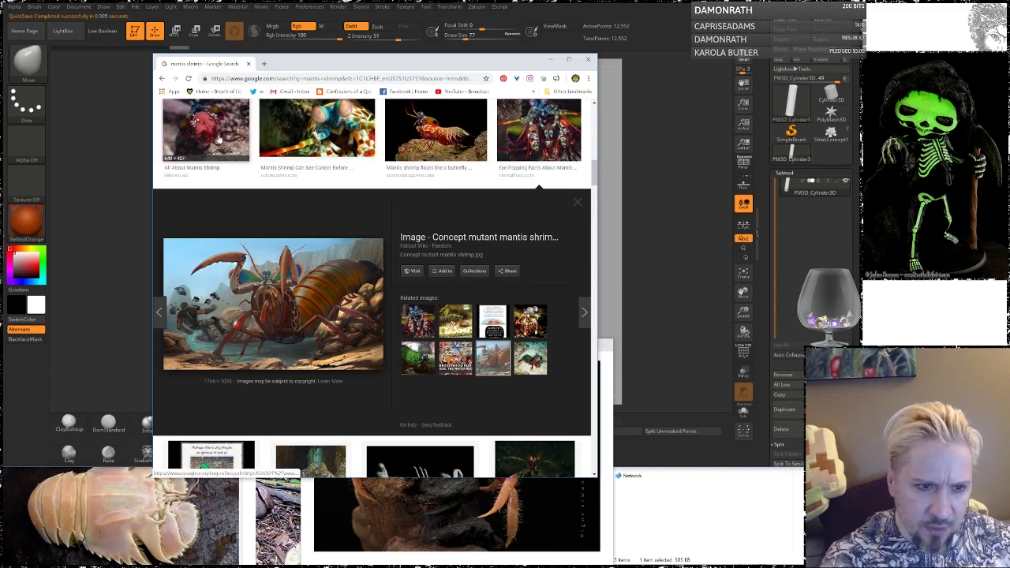
left_click(450, 138)
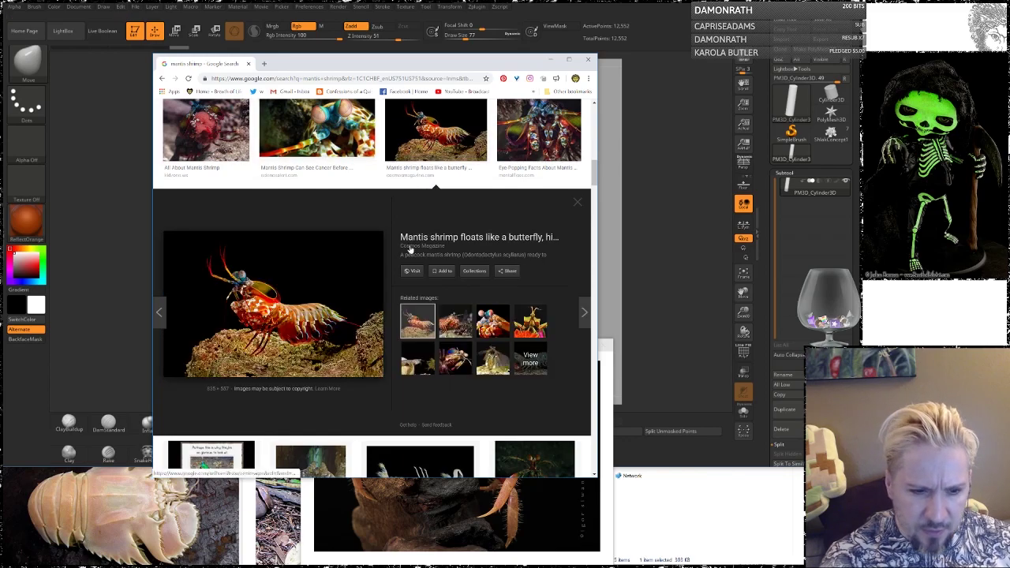
Step: Find the striped mantis shrimp photo in the image results, preview it and open its source page on mexican-fish.com
scroll(407, 256, "down", 3)
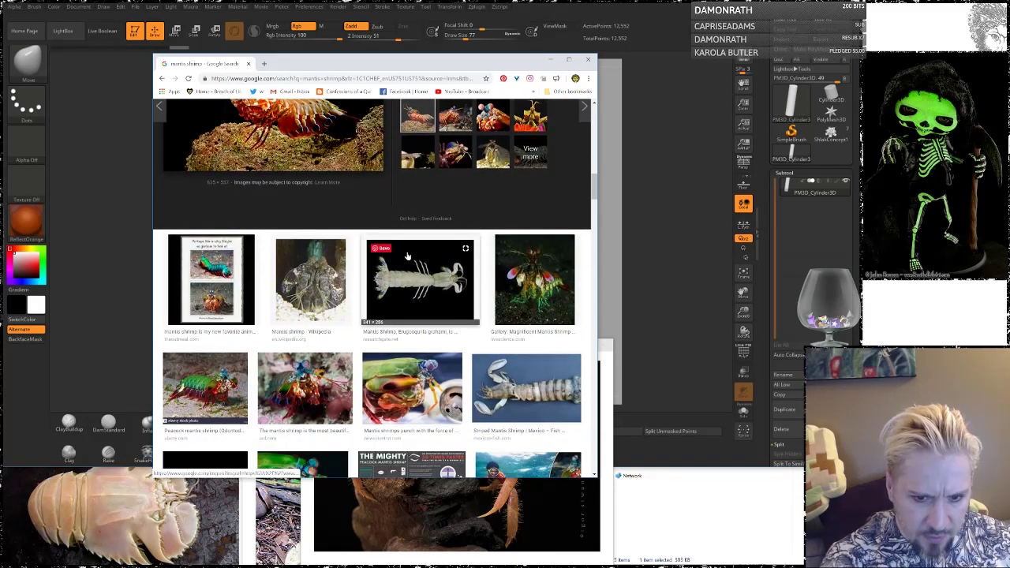
scroll(407, 257, "down", 1)
left_click(512, 341)
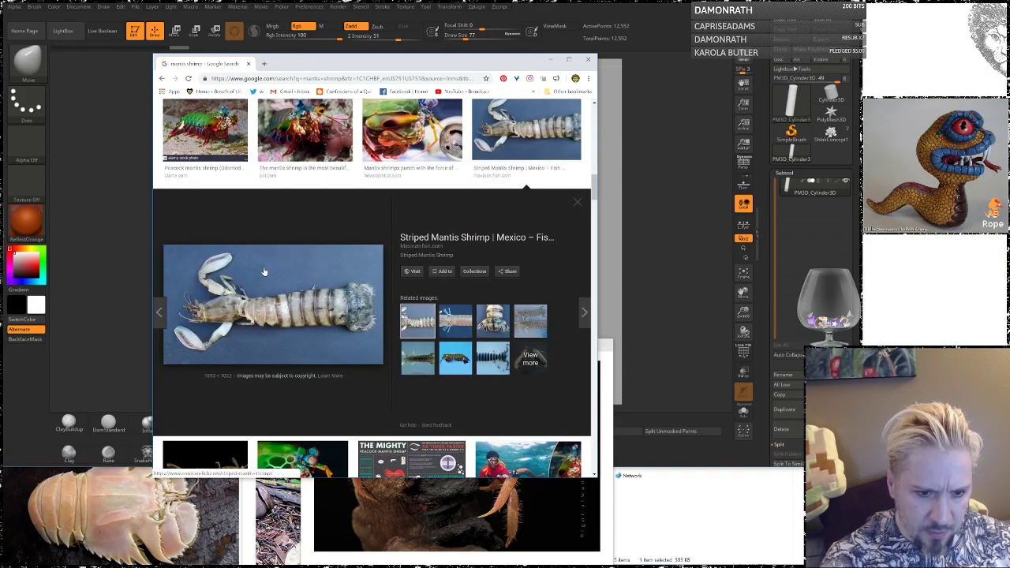
left_click(262, 273)
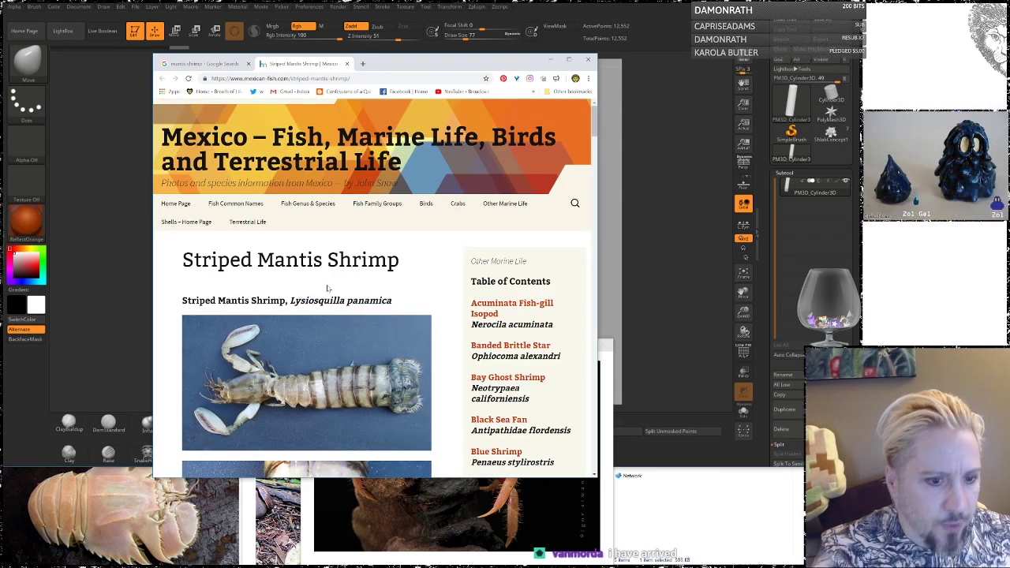
Step: Examine the page's striped mantis shrimp photos, covering the full body, the tail fan and the spined claw
scroll(334, 282, "down", 3)
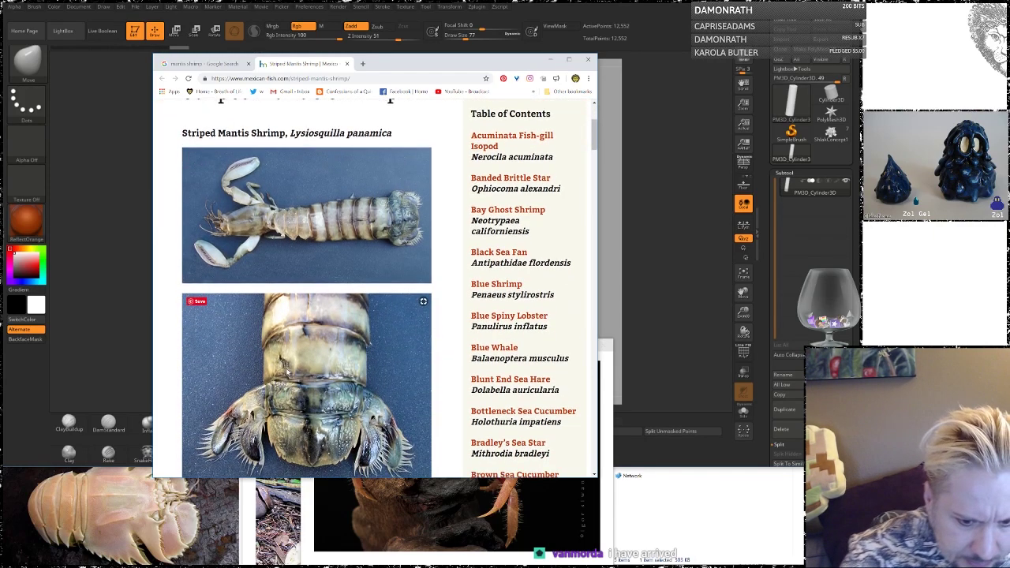
scroll(288, 371, "down", 1)
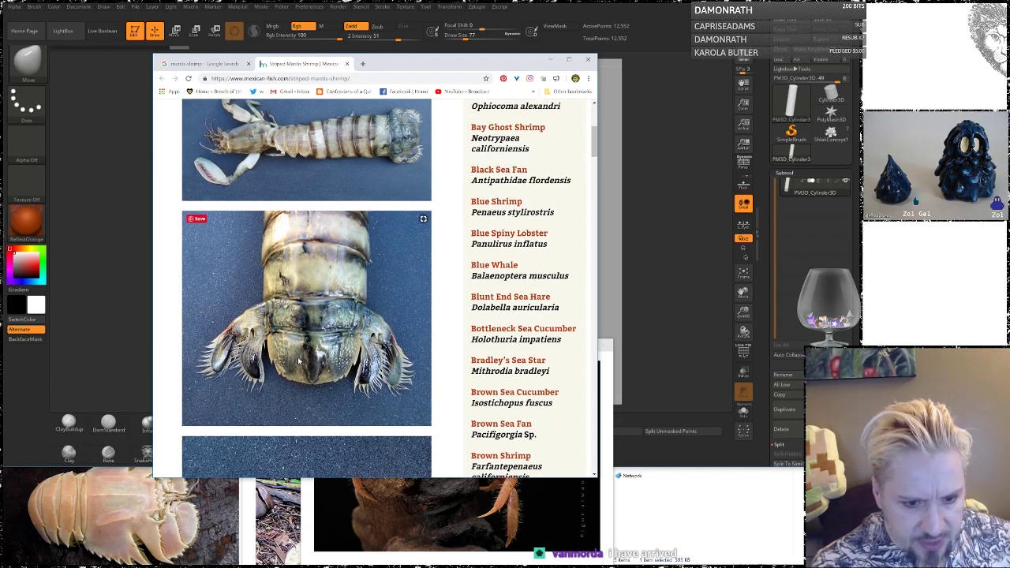
scroll(299, 366, "down", 3)
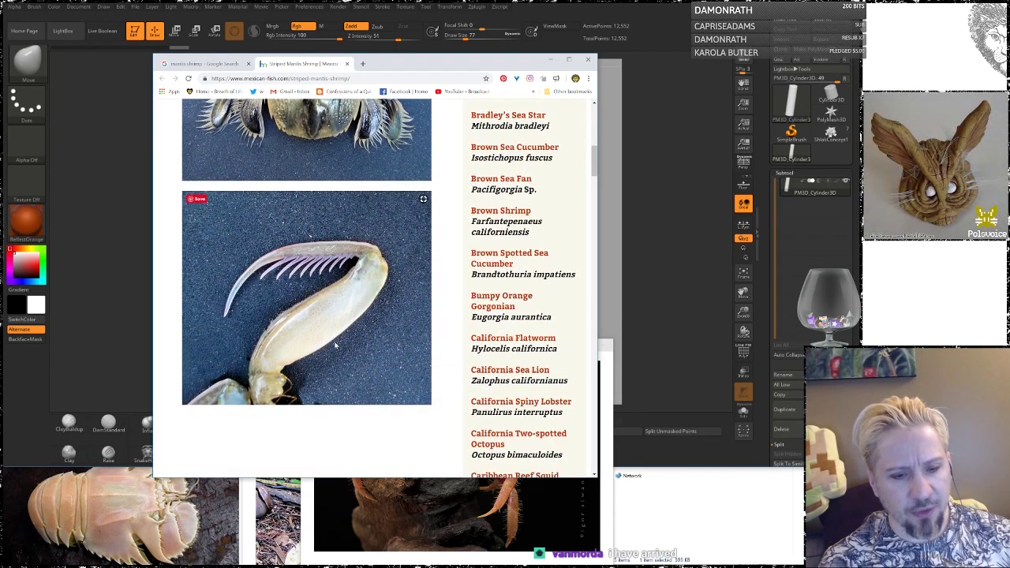
scroll(329, 304, "down", 1)
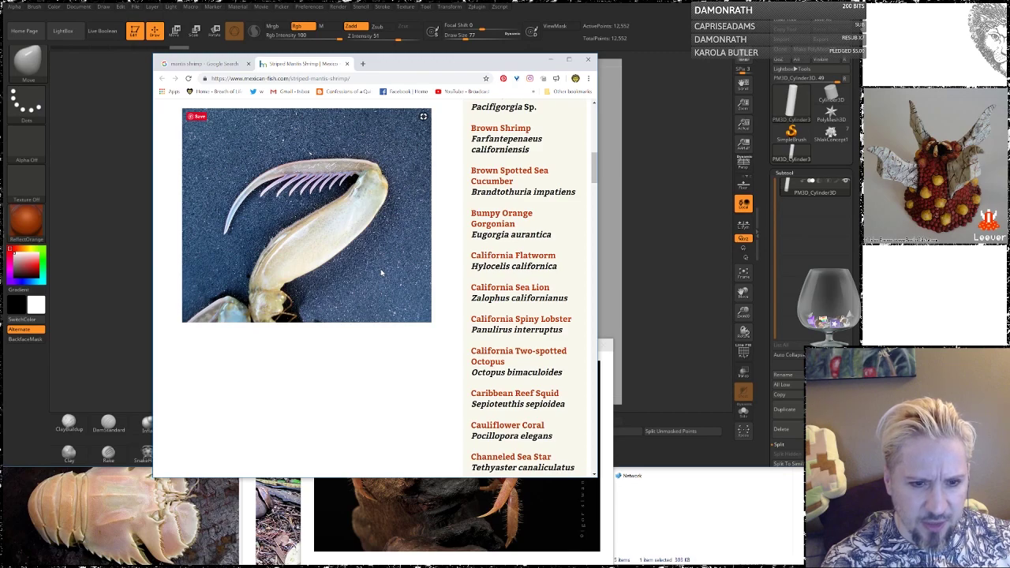
scroll(371, 267, "up", 1)
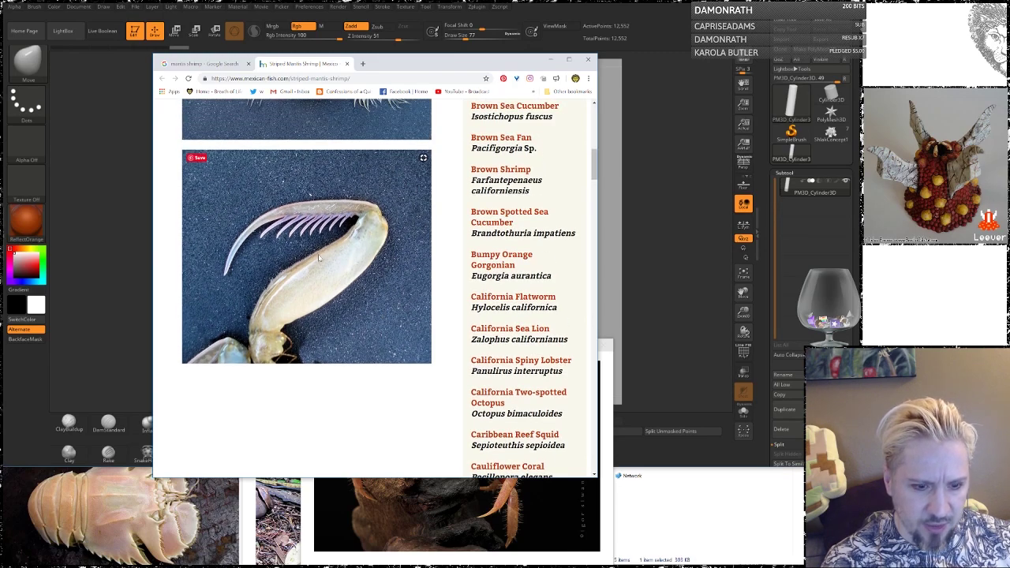
scroll(322, 256, "up", 3)
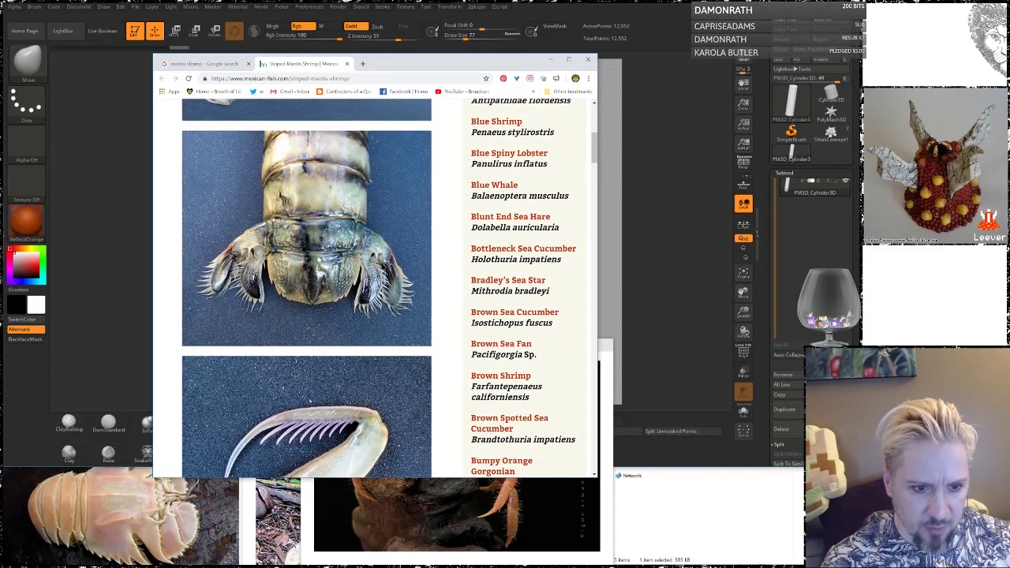
scroll(320, 261, "up", 5)
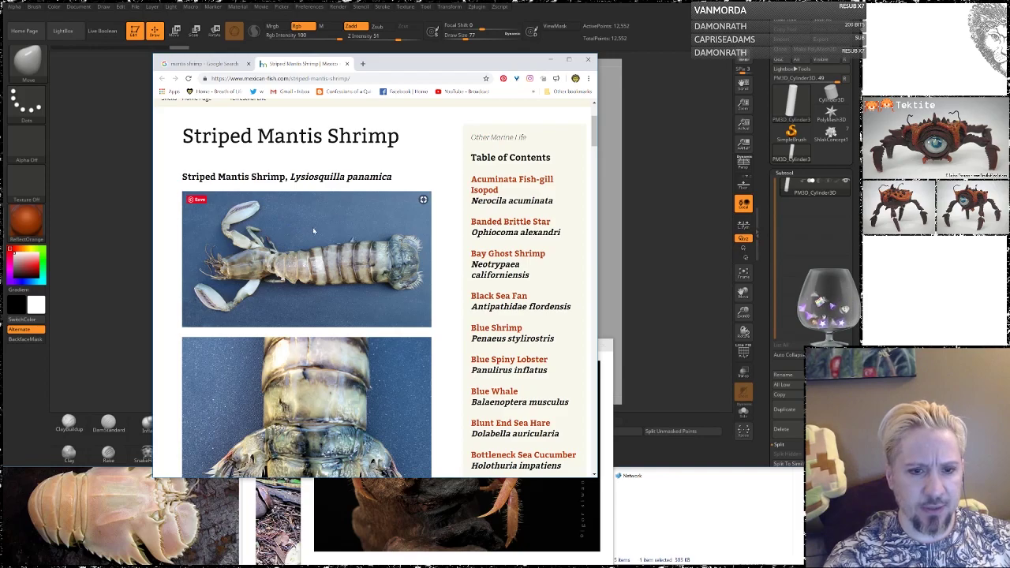
Step: Start saving the previewed striped mantis shrimp image from the search results and choose the Reference, Animal, Underwater, Crab folder
left_click(204, 63)
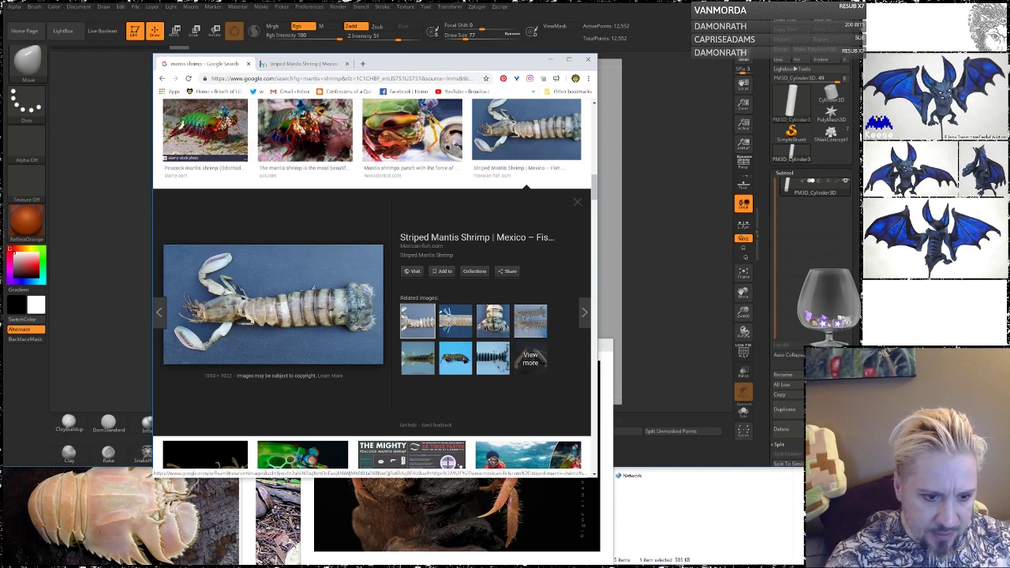
right_click(284, 326)
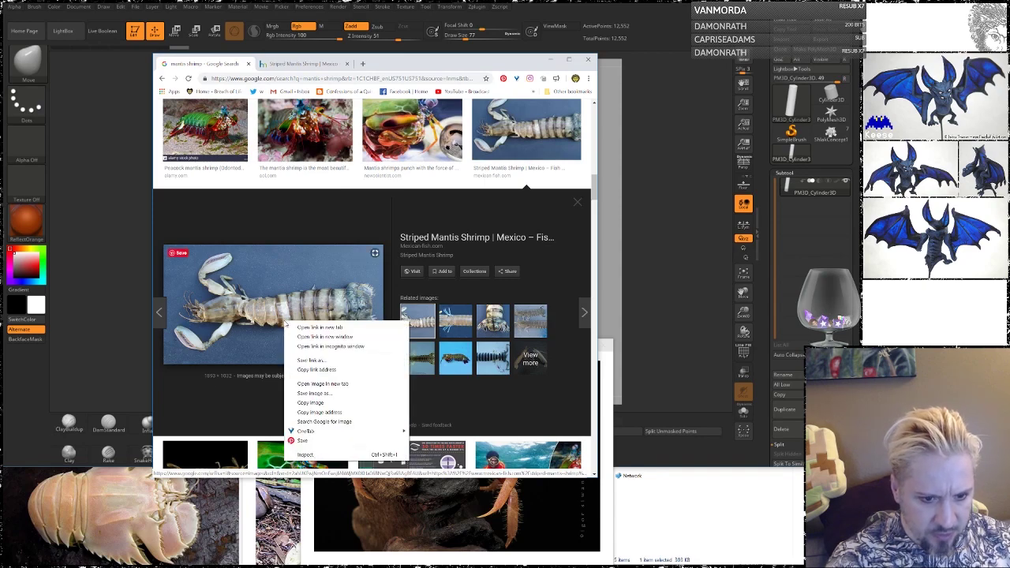
left_click(328, 396)
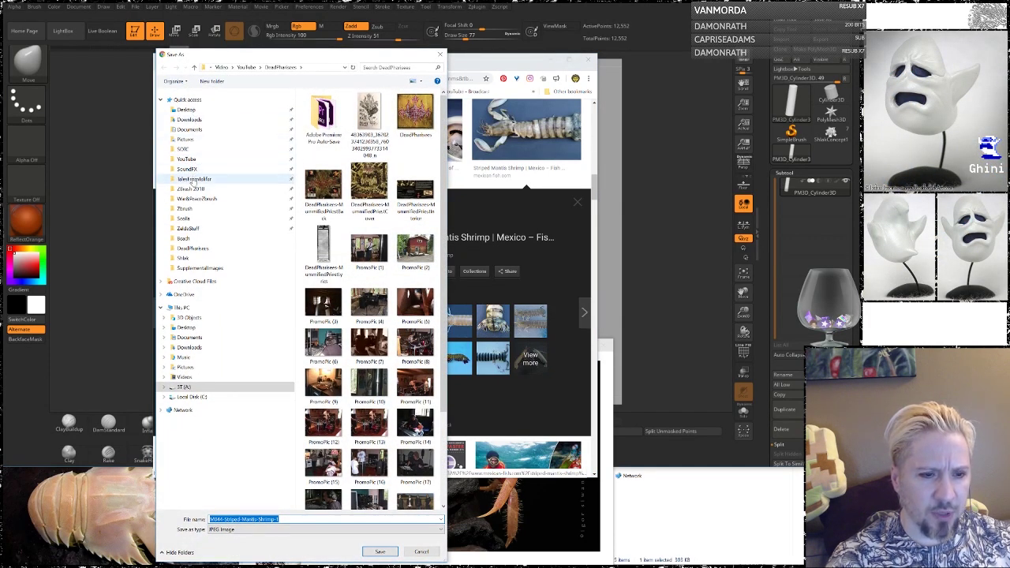
left_click(188, 240)
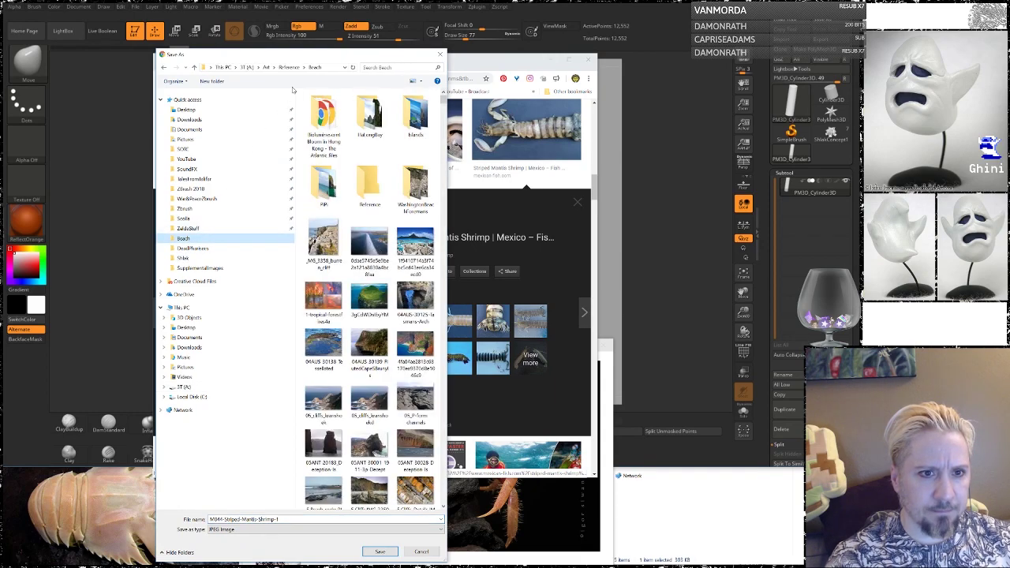
left_click(266, 68)
double_click(320, 107)
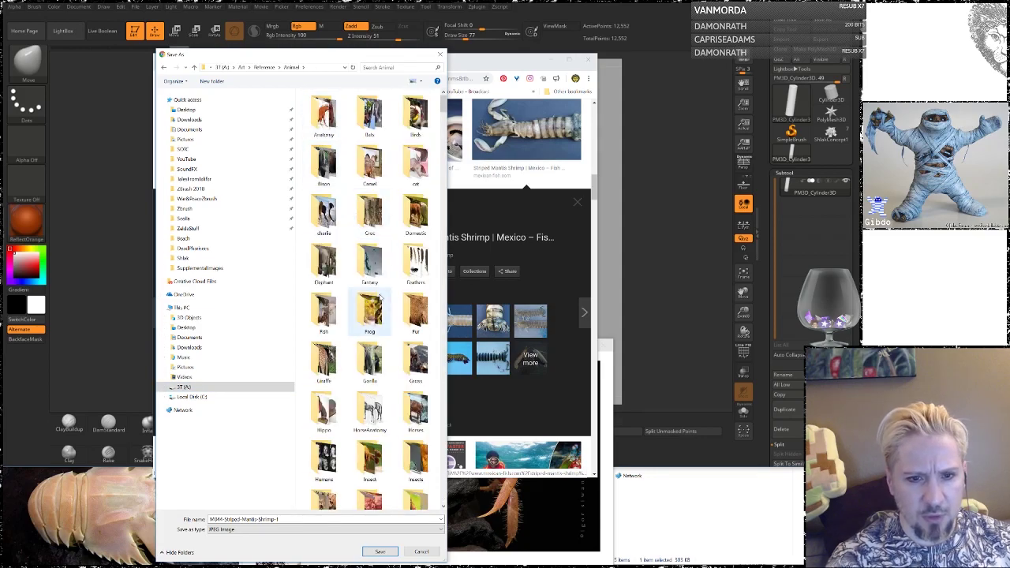
scroll(382, 277, "down", 10)
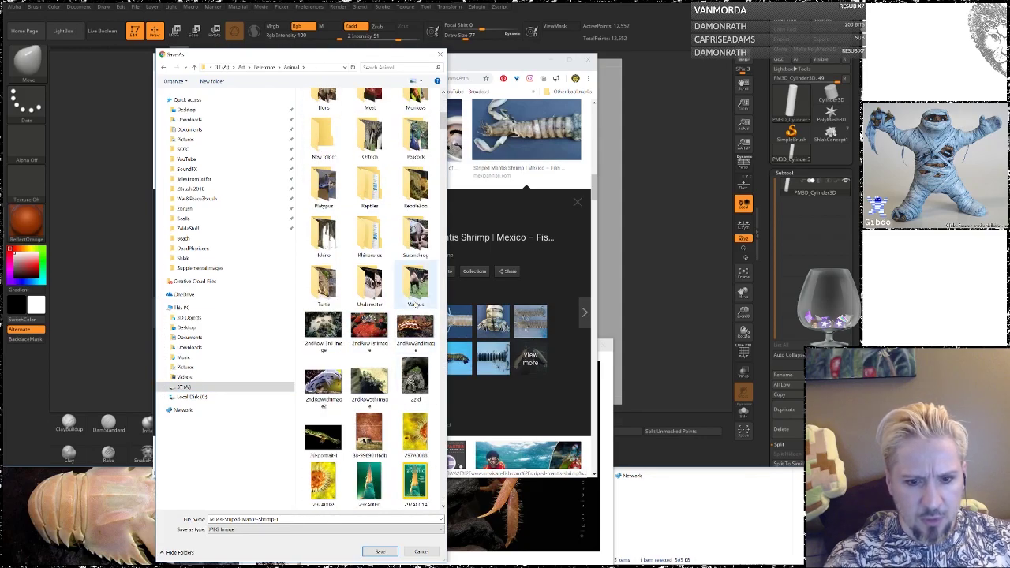
double_click(369, 286)
double_click(321, 120)
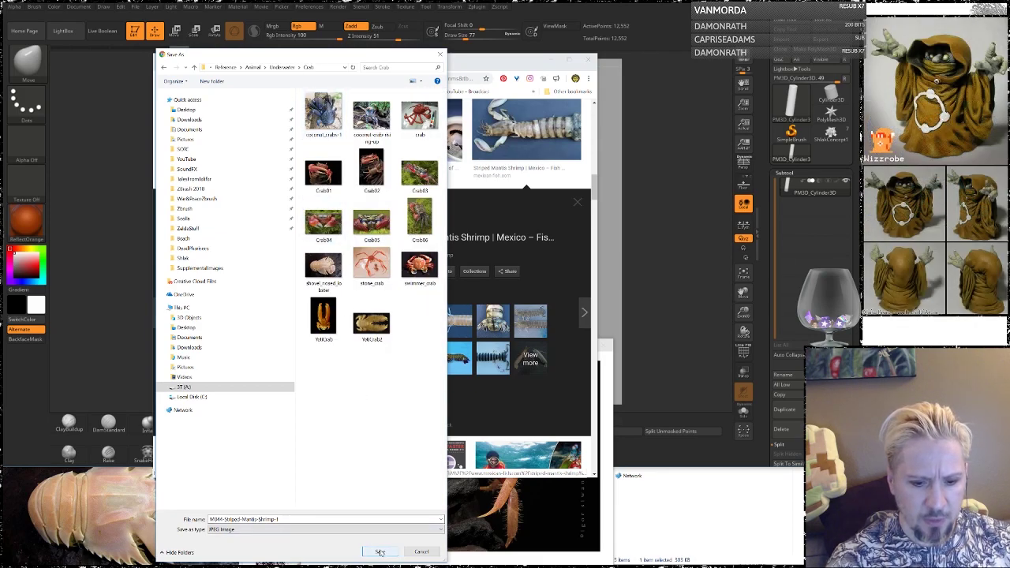
Step: Remove the M044 prefix from the file name and save the JPEG as Striped-Mantis-Shrimp-1
left_click_drag(281, 519, 191, 522)
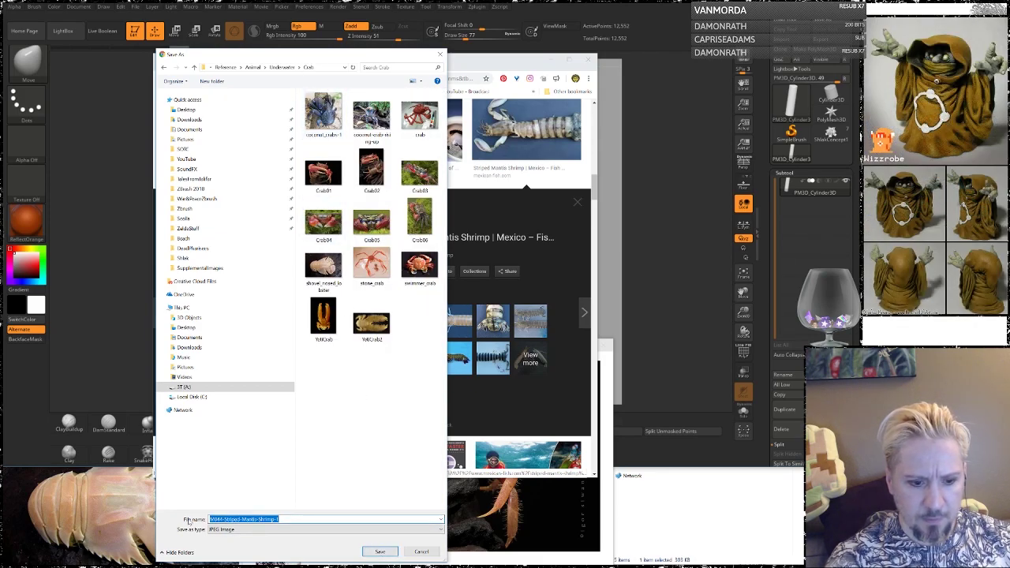
left_click(222, 519)
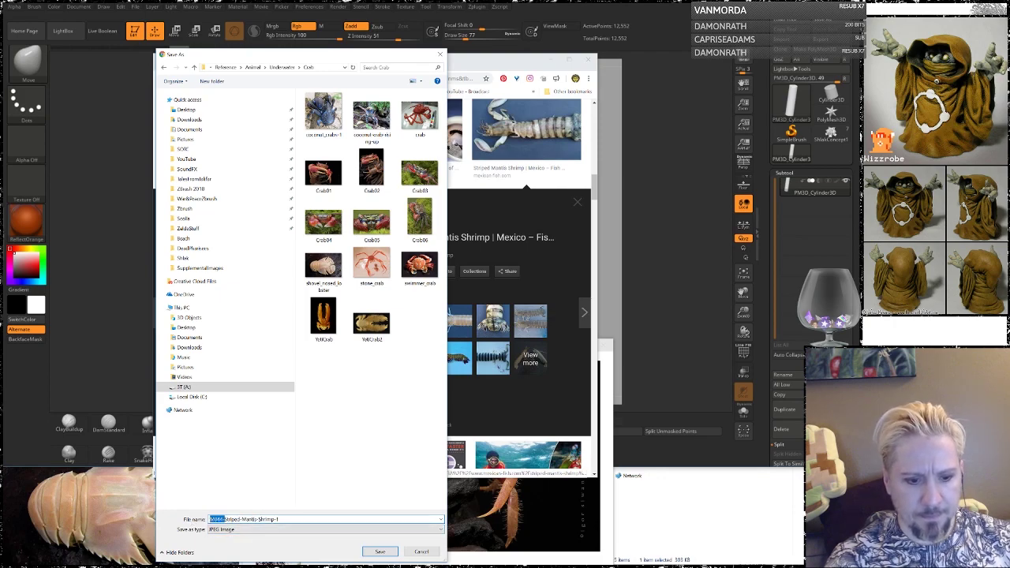
key("BackSpace")
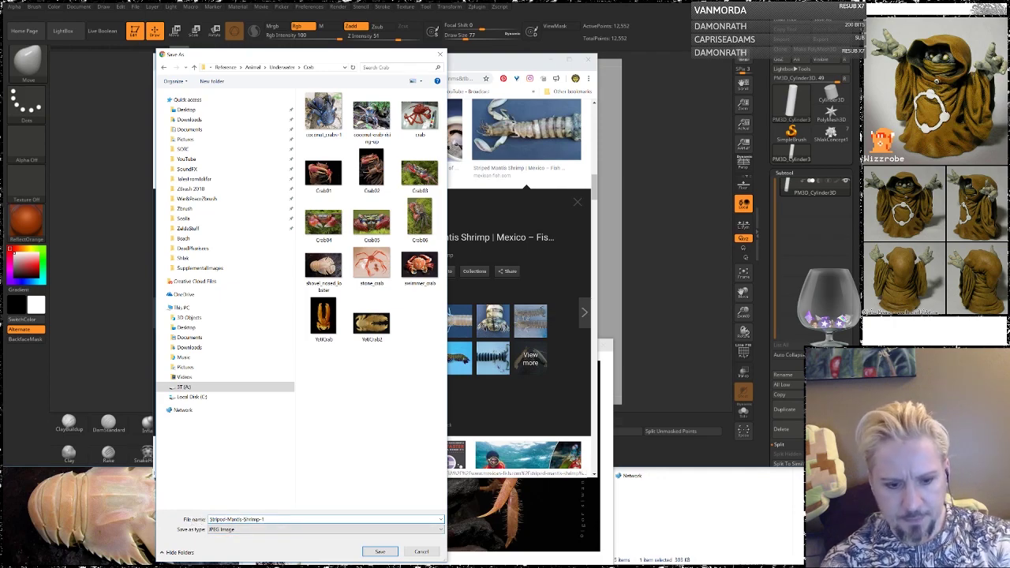
left_click(379, 552)
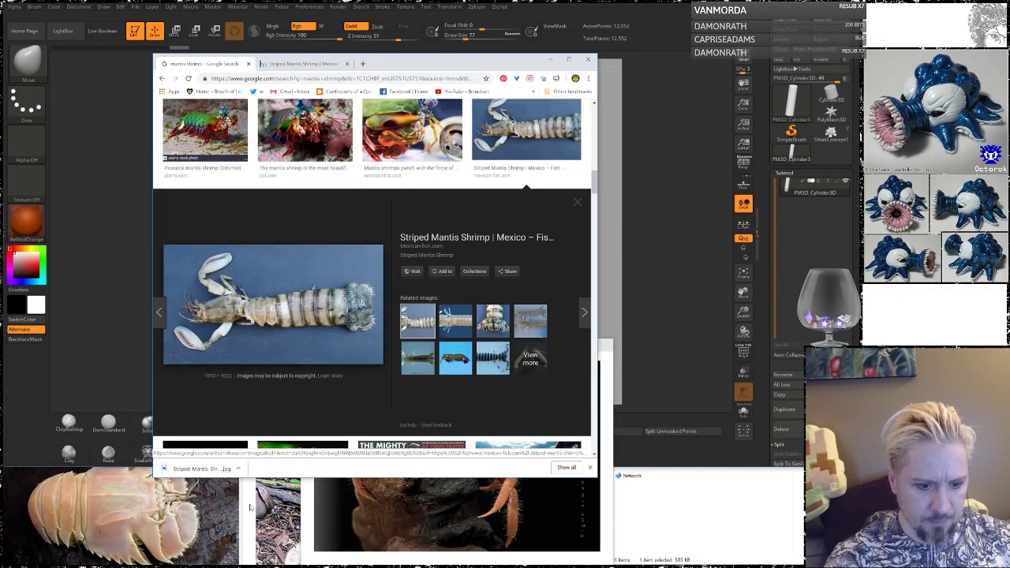
Step: Open the downloaded mantis shrimp image in Photos, then enlarge and reposition its window to show the whole animal
left_click(201, 469)
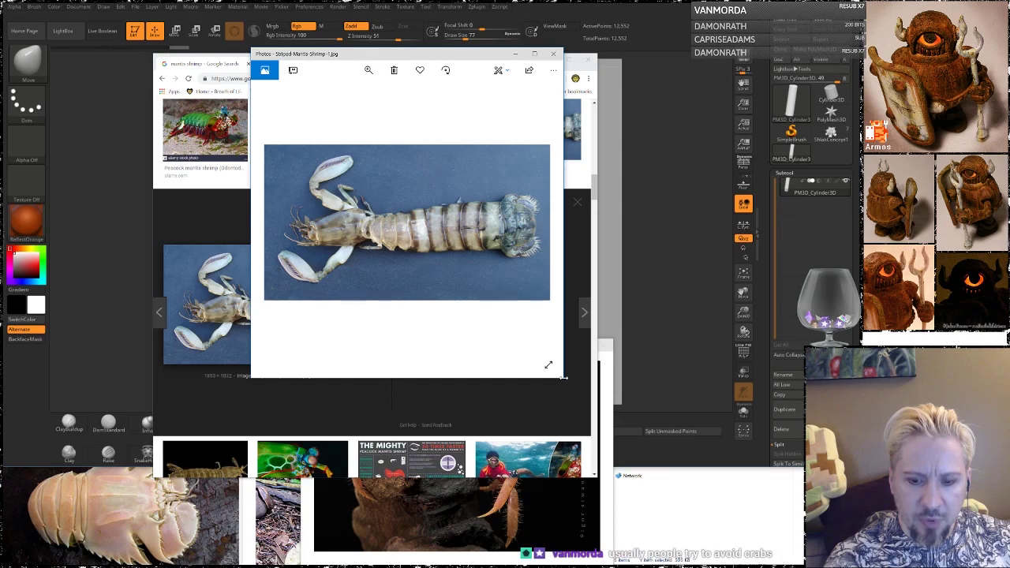
left_click_drag(564, 377, 860, 524)
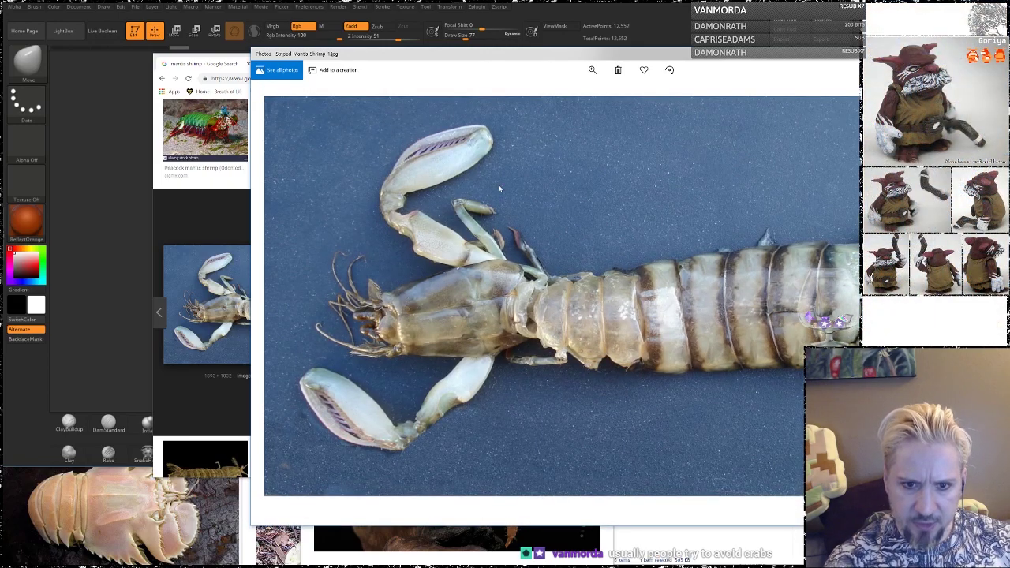
left_click_drag(554, 57, 400, 68)
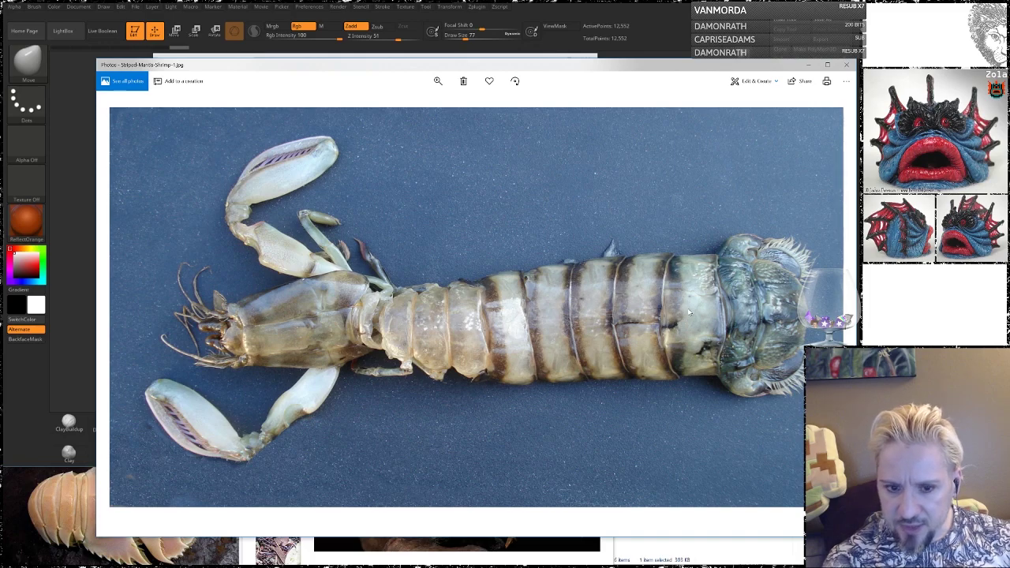
Step: Switch back to ZBrush, load the ShiakConcept1 creature in place of the cylinder and select its Forearm subtool
left_click(499, 55)
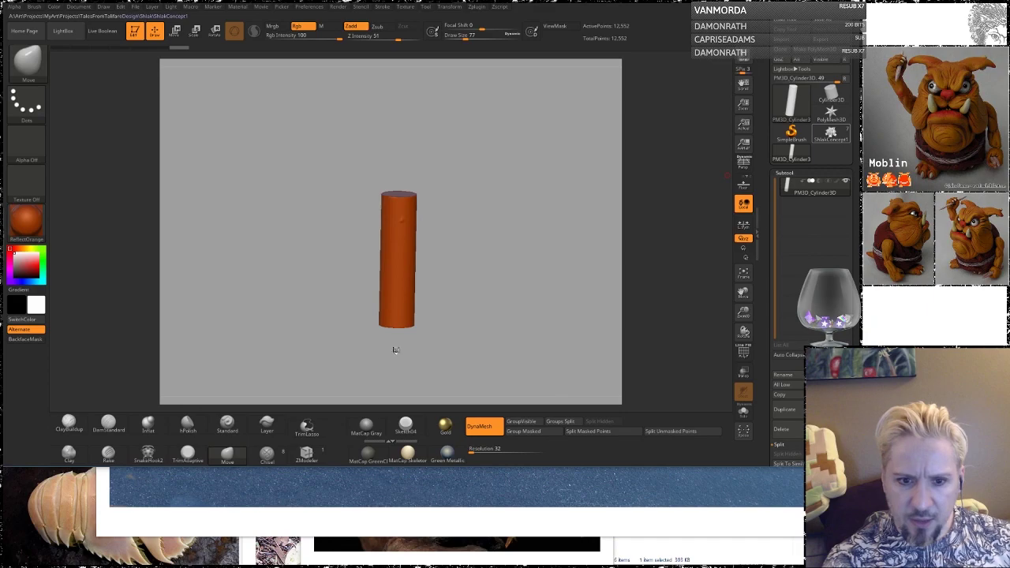
left_click(831, 136)
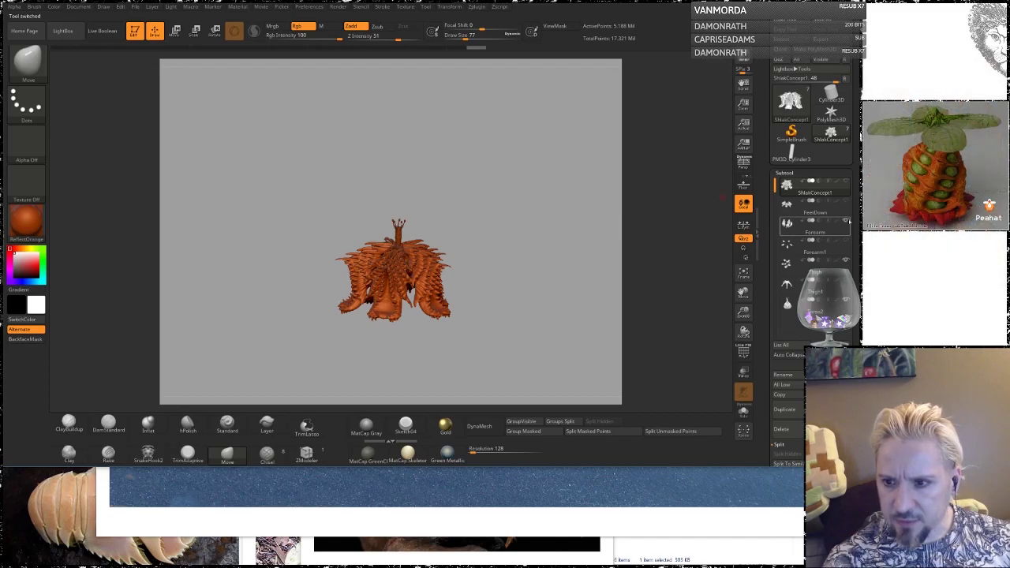
mouse_move(540, 214)
left_mouse_down()
mouse_move(534, 263)
mouse_move(716, 173)
left_mouse_up()
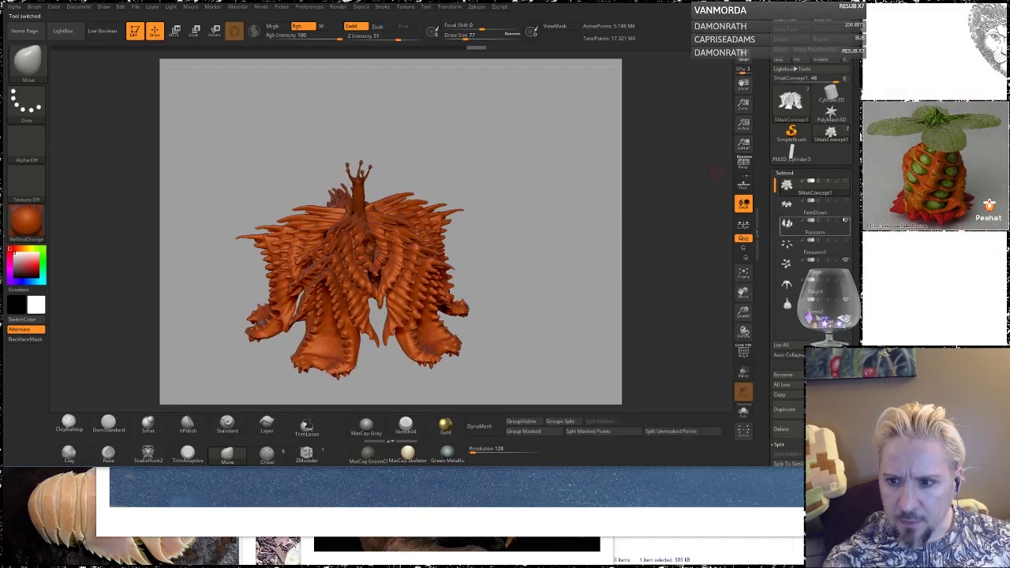
mouse_move(821, 227)
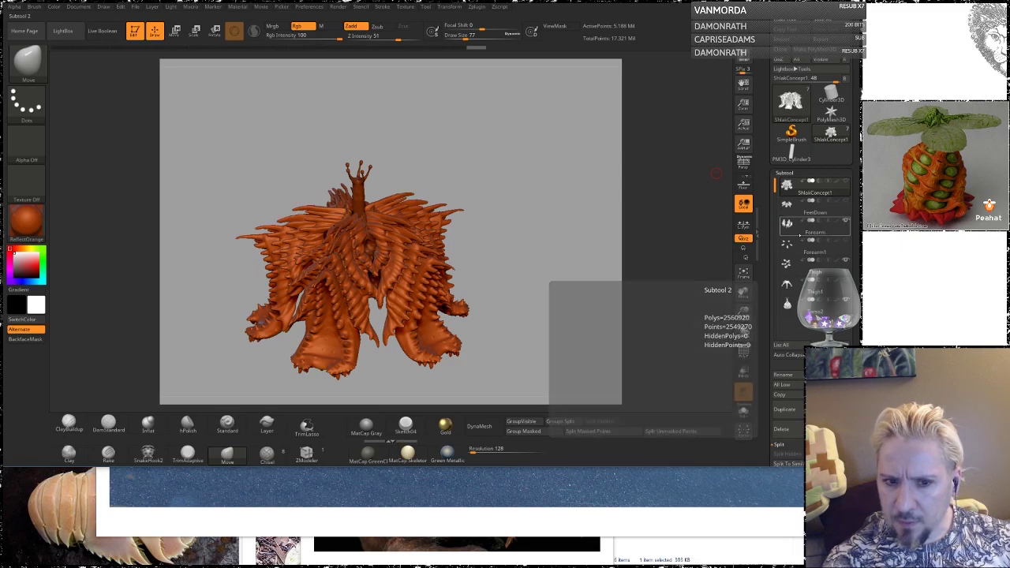
left_click(820, 229)
Step: Examine the creature's ridged forearms, torso and eye-stalked neck from several angles and distances
left_click_drag(446, 357, 459, 243, "alt")
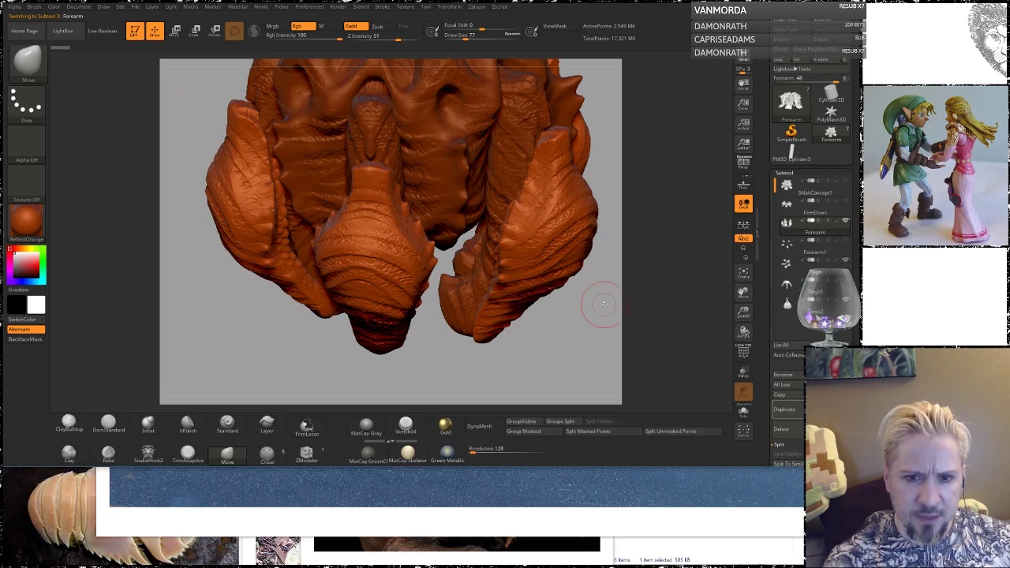
mouse_move(600, 302)
left_mouse_down()
mouse_move(594, 285)
mouse_move(592, 299)
mouse_move(385, 238)
left_mouse_up()
left_click_drag(559, 261, 603, 250, "alt")
left_click_drag(611, 103, 455, 210, "alt")
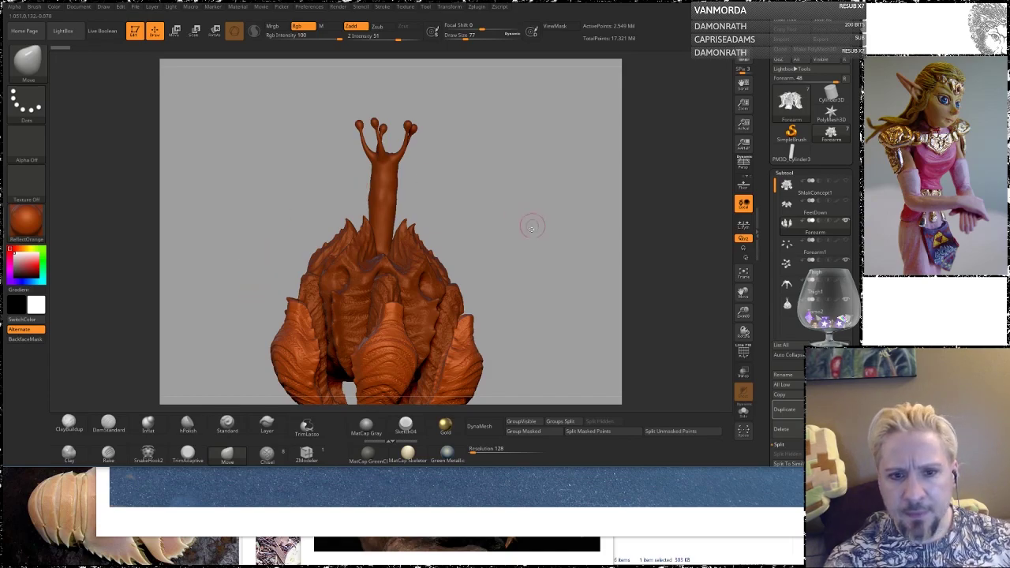
left_click_drag(510, 264, 517, 230)
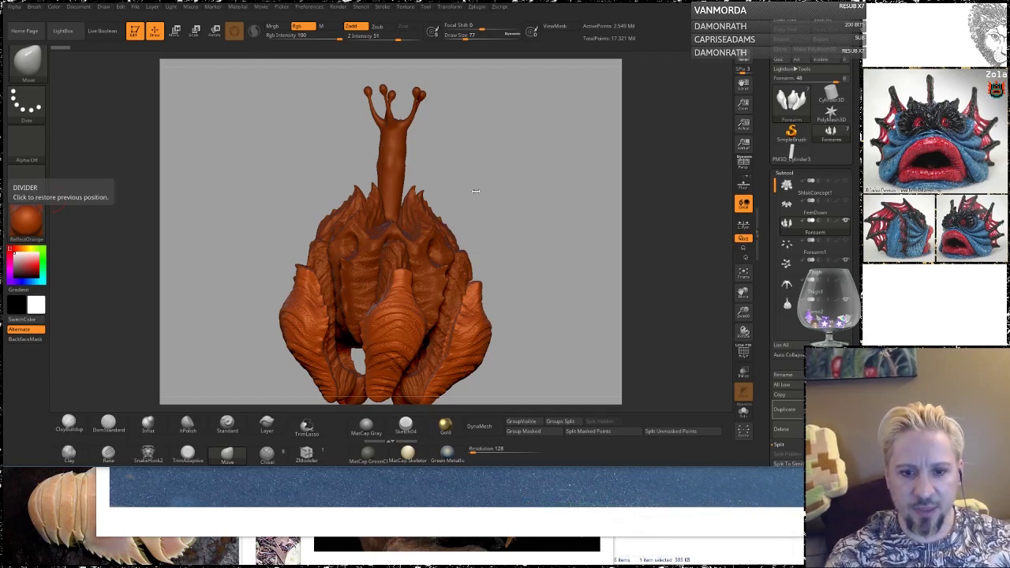
mouse_move(505, 228)
left_mouse_down()
mouse_move(513, 237)
mouse_move(533, 221)
mouse_move(525, 237)
mouse_move(555, 219)
mouse_move(550, 202)
mouse_move(575, 226)
mouse_move(562, 220)
left_mouse_up()
mouse_move(546, 293)
left_mouse_down("alt")
mouse_move(523, 206)
mouse_move(567, 283)
mouse_move(513, 251)
left_mouse_up("alt")
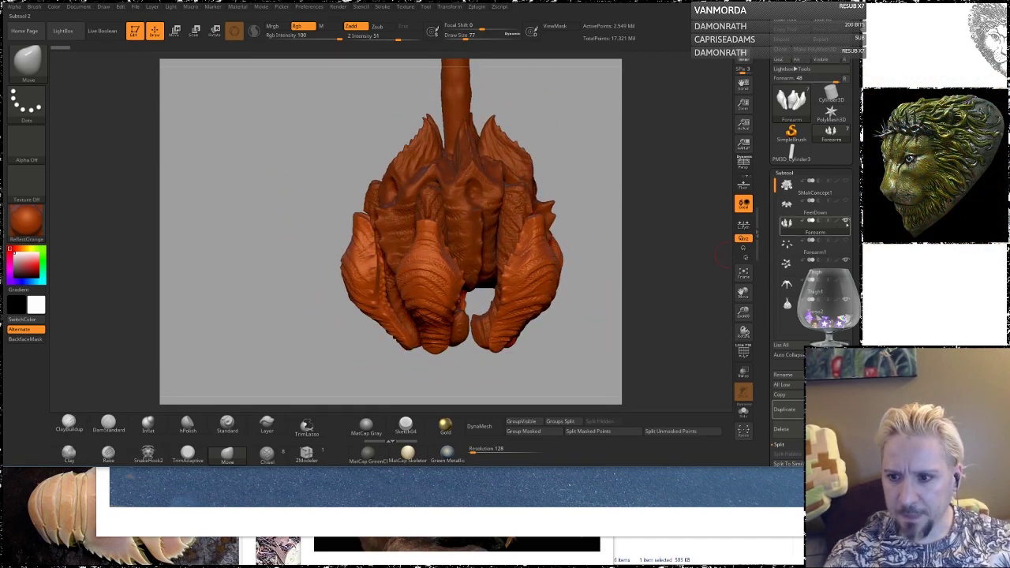
Step: Toggle the limb subtools' visibility to display the extended jointed legs, and make Thigh1 the active subtool
left_click(847, 246)
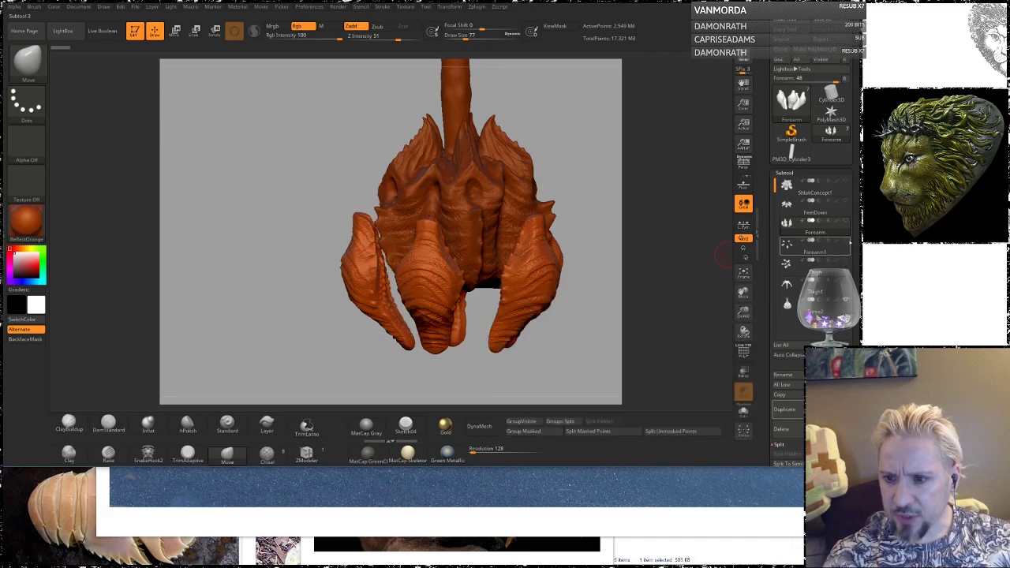
left_click(846, 286)
left_click(847, 283)
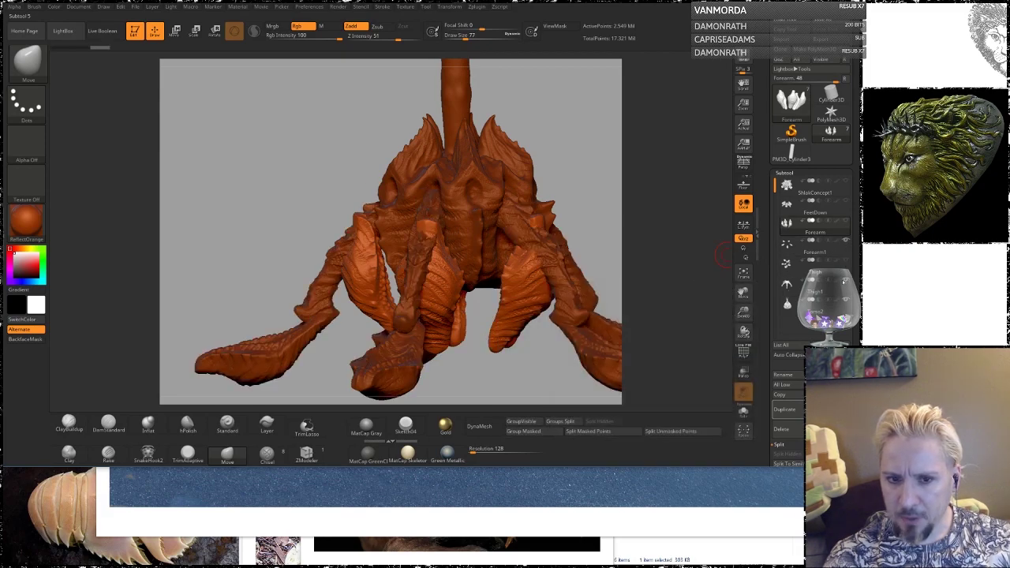
left_click_drag(692, 212, 665, 190, "alt")
left_click(821, 281)
left_click(797, 287)
left_click_drag(553, 161, 600, 180)
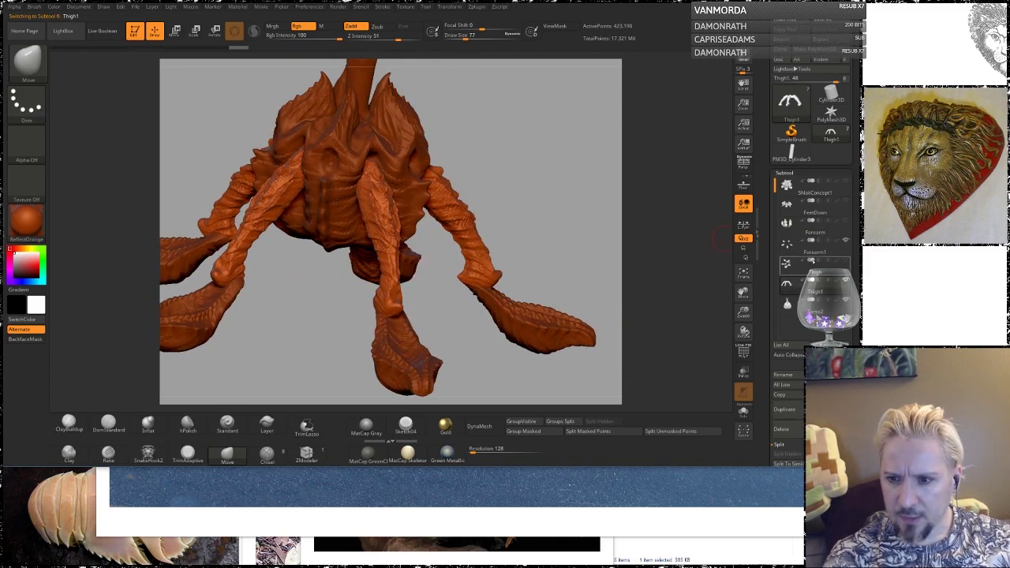
Step: Toggle the Forearm subtool's visibility, display the creature's spiky FeetDown limbs and make FeetDown the active subtool
mouse_move(836, 233)
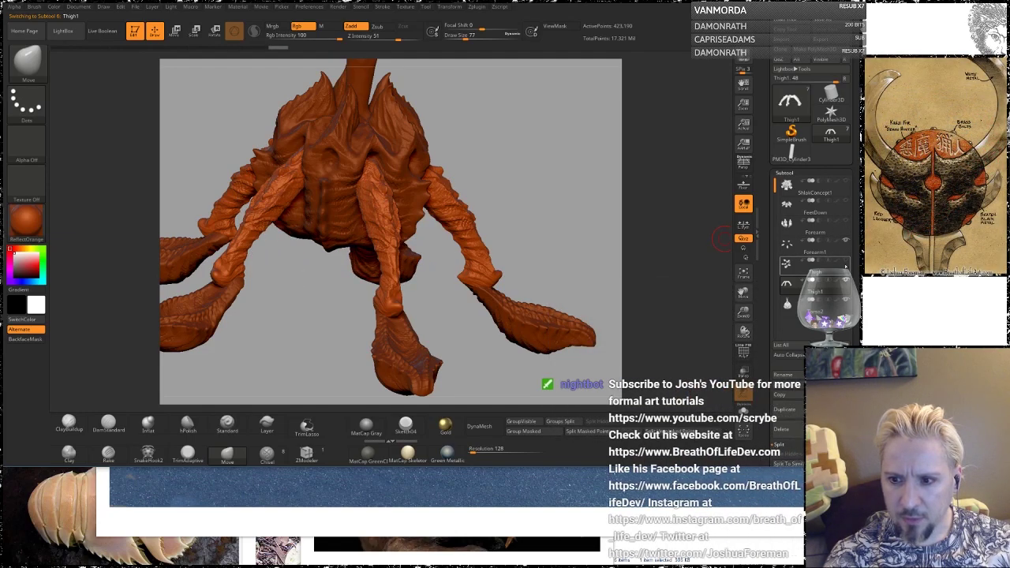
mouse_move(826, 277)
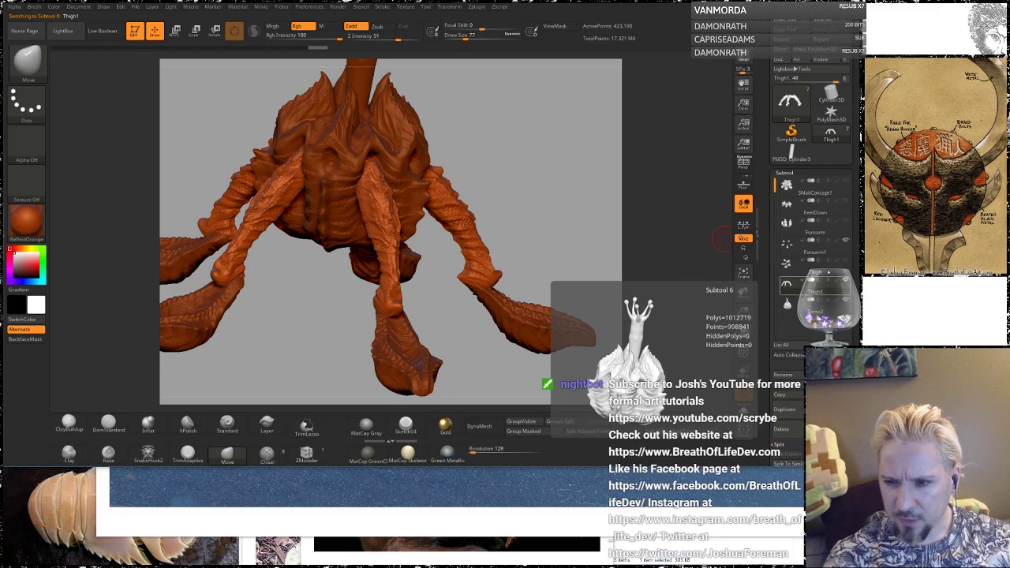
left_click(847, 223)
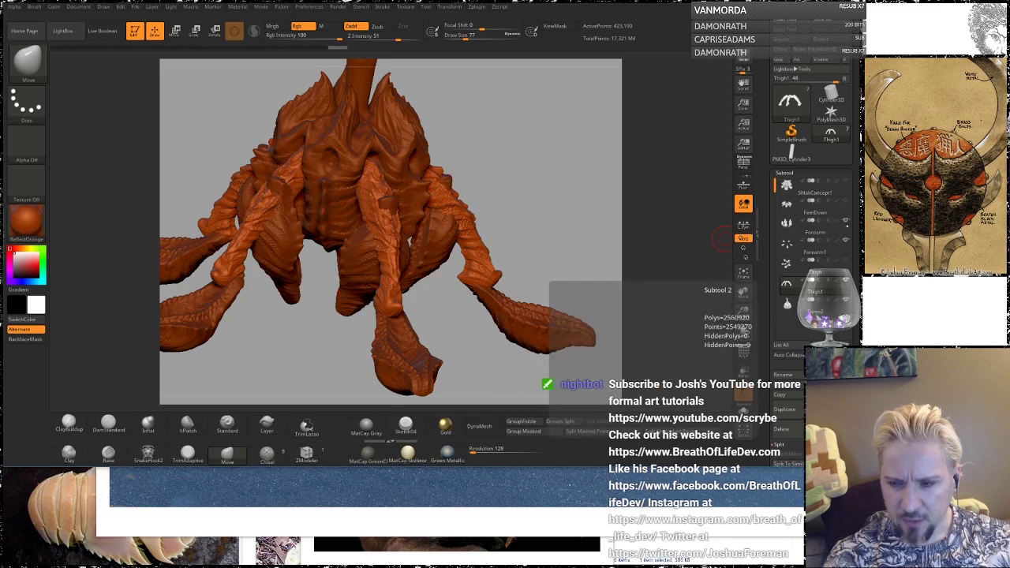
left_click(847, 225)
left_click(848, 202)
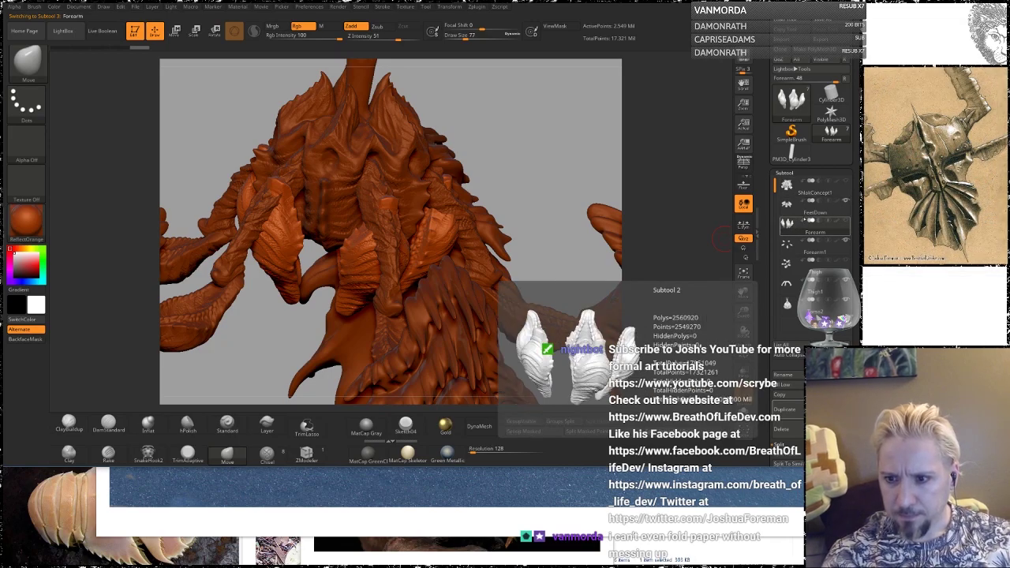
left_click(787, 205)
Step: Examine the creature's overall silhouette, spiky feet, jointed legs and torso from several angles and distances
left_click_drag(543, 190, 576, 224, "alt")
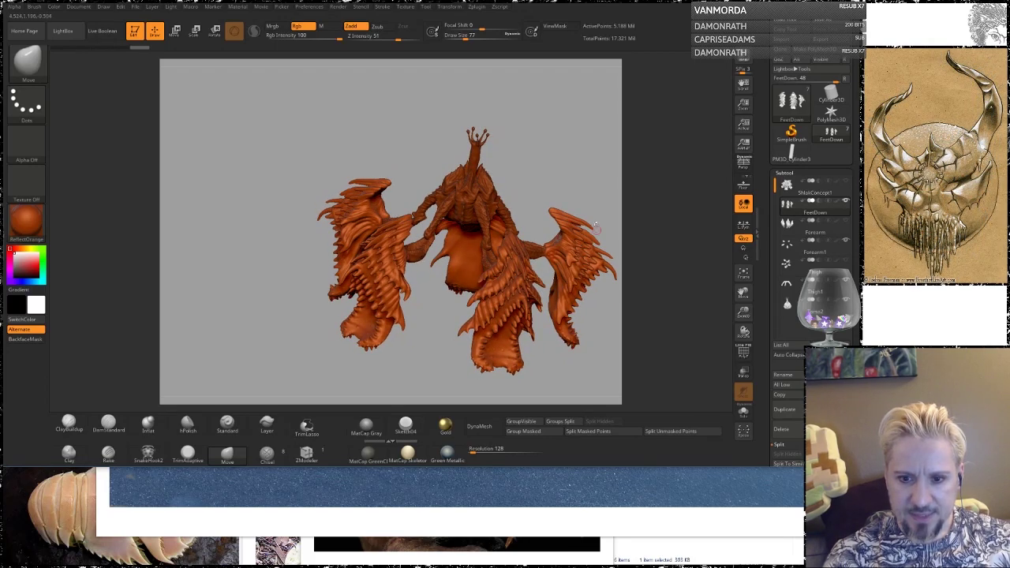
left_click_drag(551, 154, 579, 179)
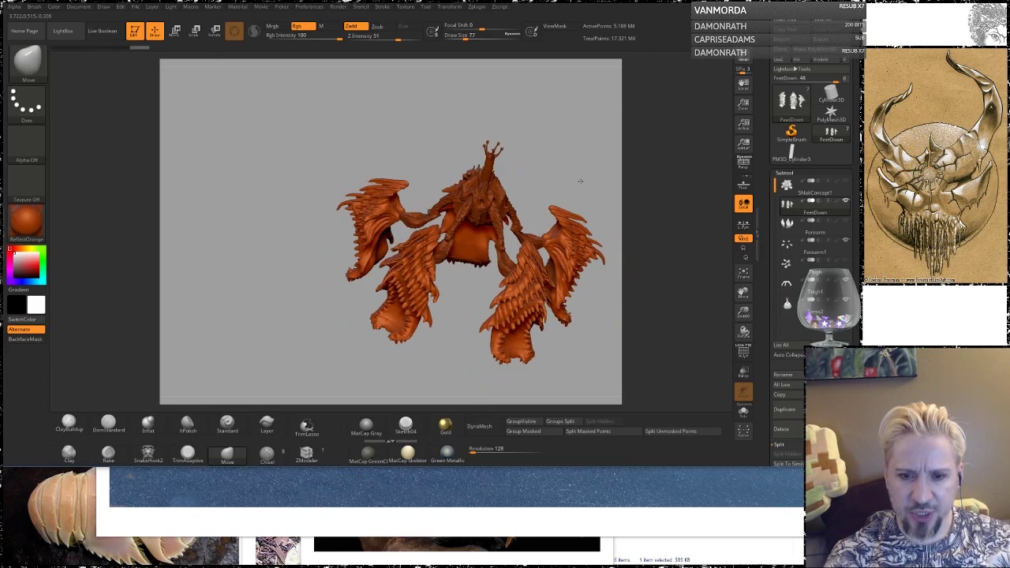
scroll(580, 179, "up", 3)
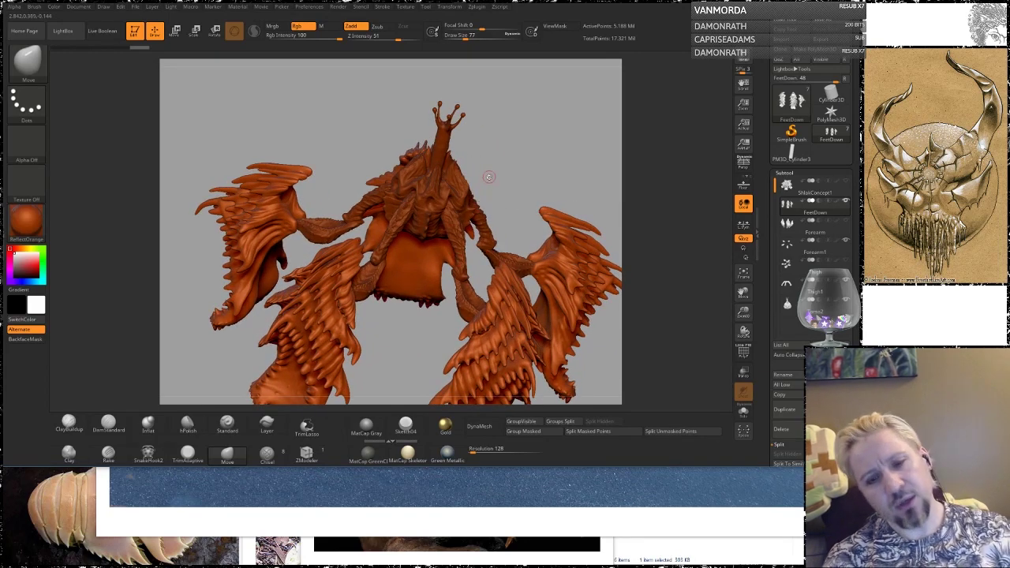
mouse_move(509, 194)
left_mouse_down()
mouse_move(529, 157)
mouse_move(559, 169)
mouse_move(543, 240)
left_mouse_up()
left_click_drag(528, 150, 499, 227)
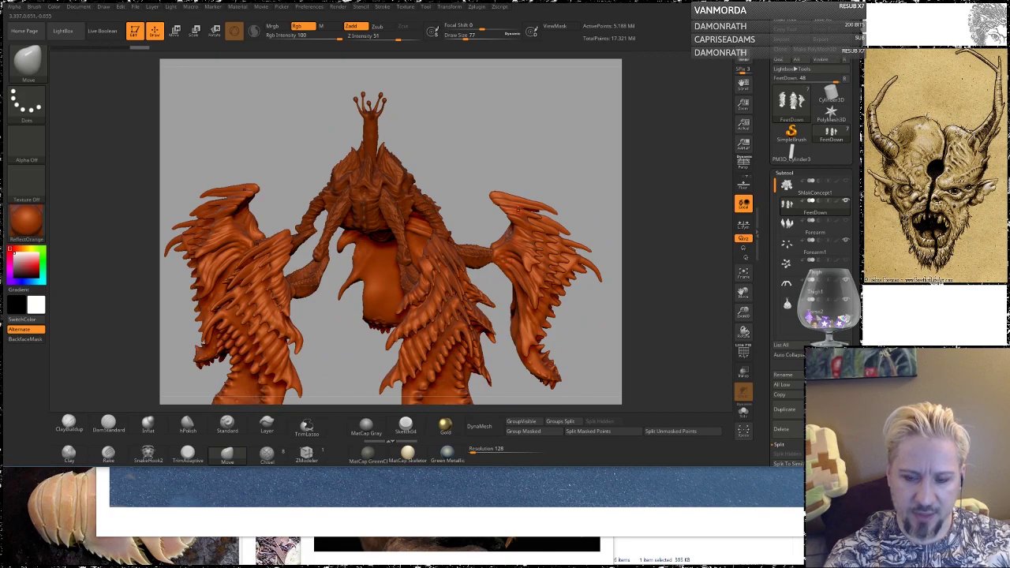
left_click_drag(558, 161, 534, 153)
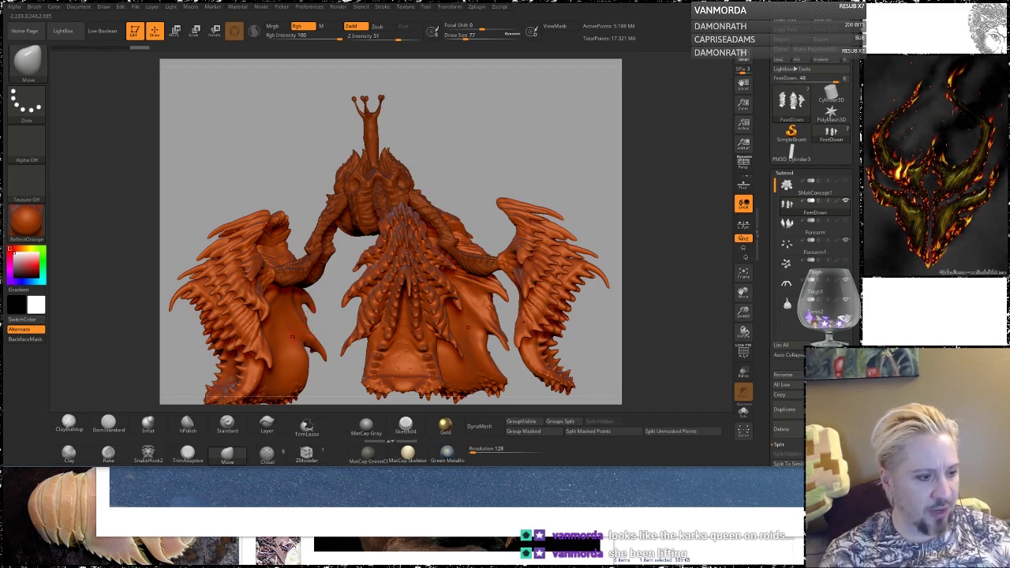
mouse_move(464, 158)
left_mouse_down()
mouse_move(495, 169)
mouse_move(505, 150)
mouse_move(497, 128)
left_mouse_up()
left_click_drag(520, 169, 540, 220, "alt")
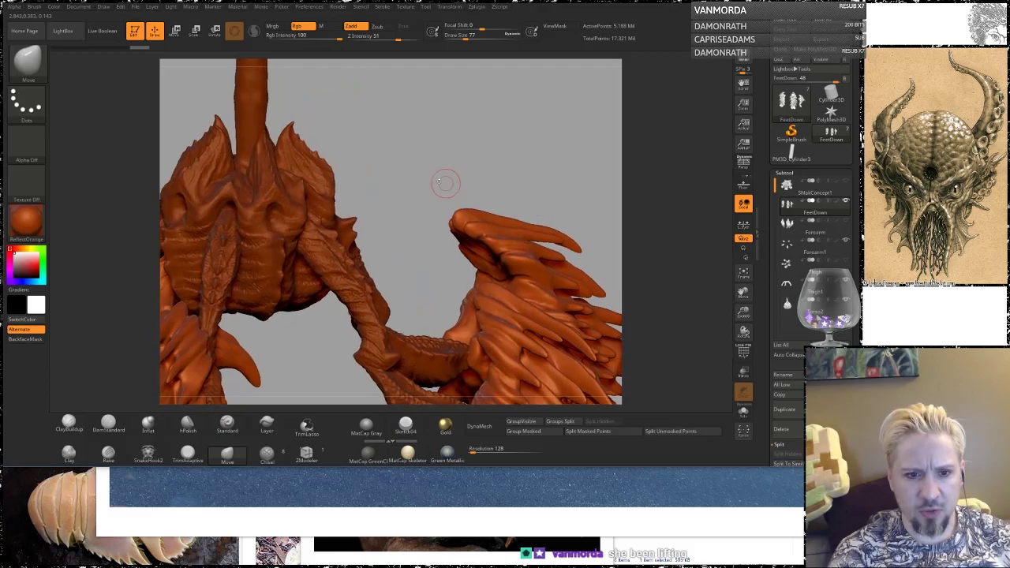
mouse_move(476, 131)
left_mouse_down()
mouse_move(495, 140)
mouse_move(442, 86)
mouse_move(466, 93)
mouse_move(496, 140)
mouse_move(483, 118)
mouse_move(490, 106)
mouse_move(478, 154)
mouse_move(489, 166)
mouse_move(445, 135)
mouse_move(541, 132)
left_mouse_up()
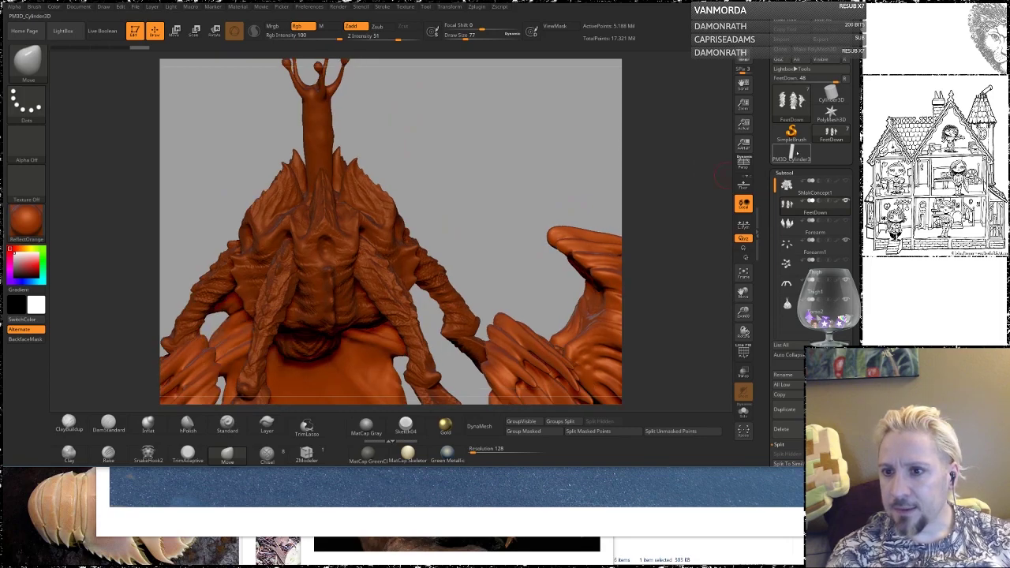
Step: Load the DynaMesh cylinder in place of the creature and enlarge the Move brush's draw size
left_click(792, 155)
left_click_drag(503, 262, 442, 213)
key("space")
left_click_drag(376, 203, 403, 203)
left_click_drag(489, 194, 513, 224, "alt")
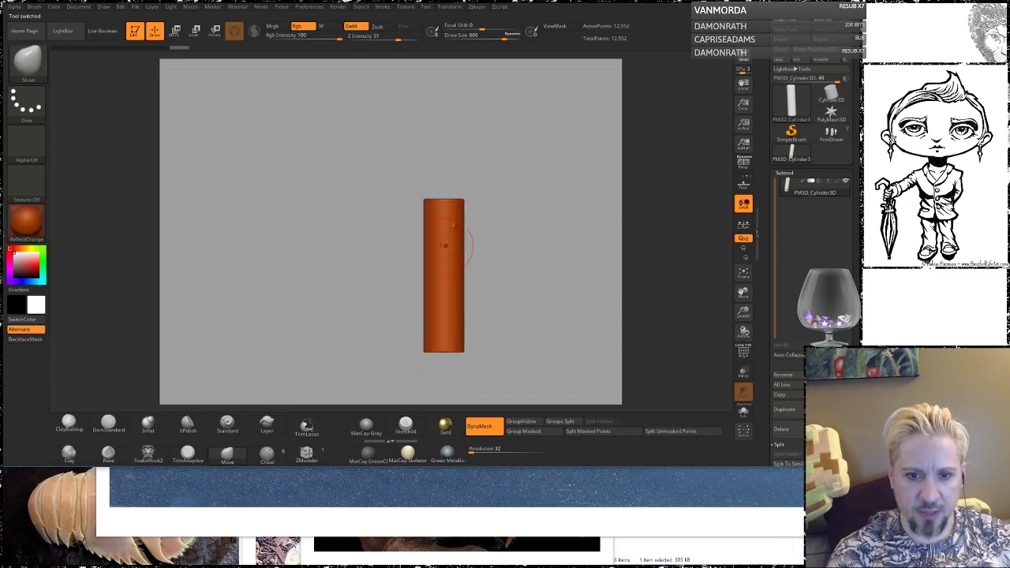
Step: Try to soften the upper end of the cylinder with the Smooth brush
key("shift")
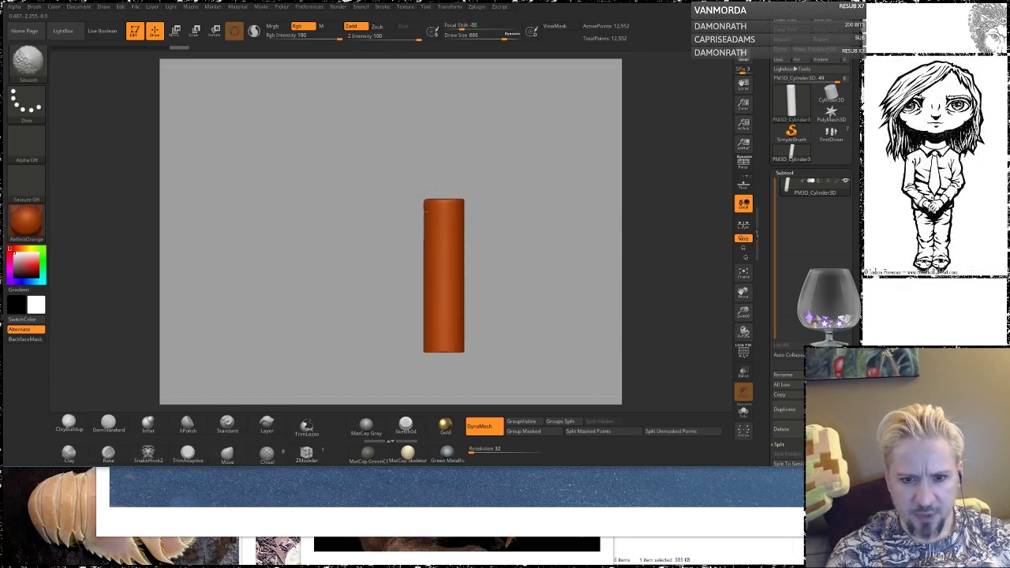
left_click_drag(453, 199, 461, 195, "shift")
left_click_drag(489, 157, 517, 184)
key("ctrl+z")
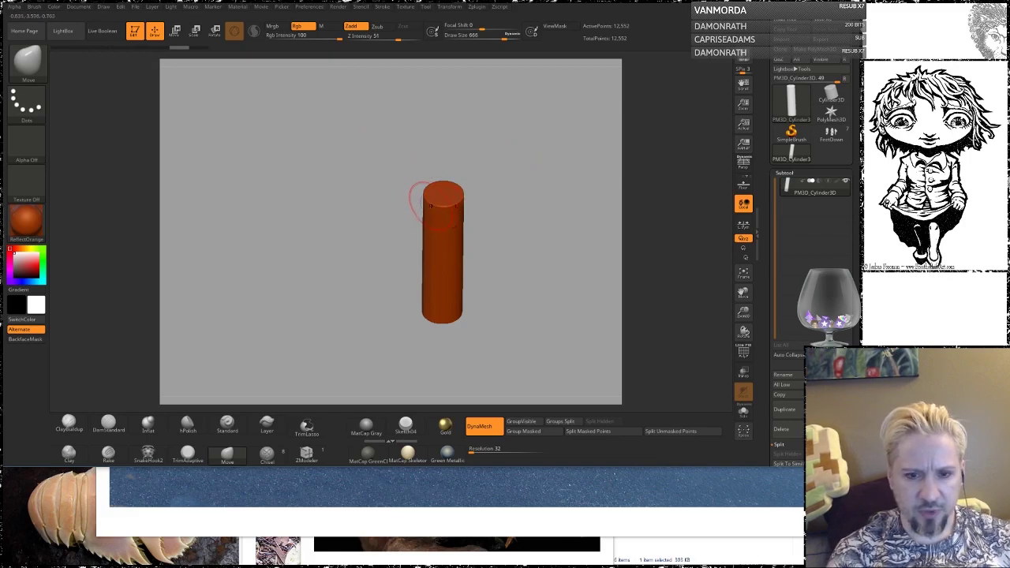
Step: Flare the cylinder's upper and lower ends outward with the Move brush to form a bone-like limb segment
left_click_drag(418, 197, 408, 187)
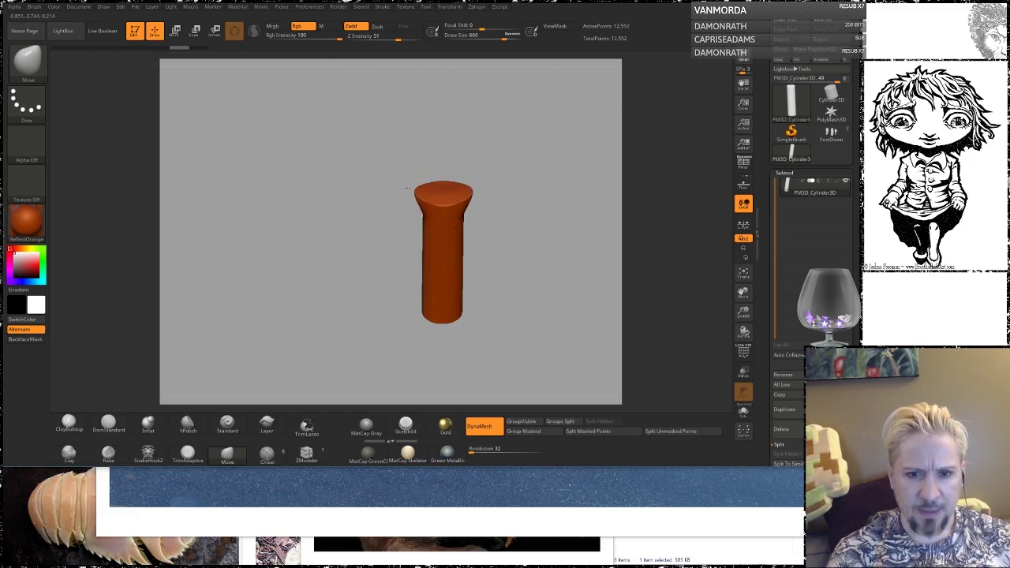
left_click_drag(518, 228, 501, 184, "alt")
left_click_drag(436, 295, 448, 319)
left_click_drag(510, 199, 565, 211)
left_click_drag(458, 287, 457, 295)
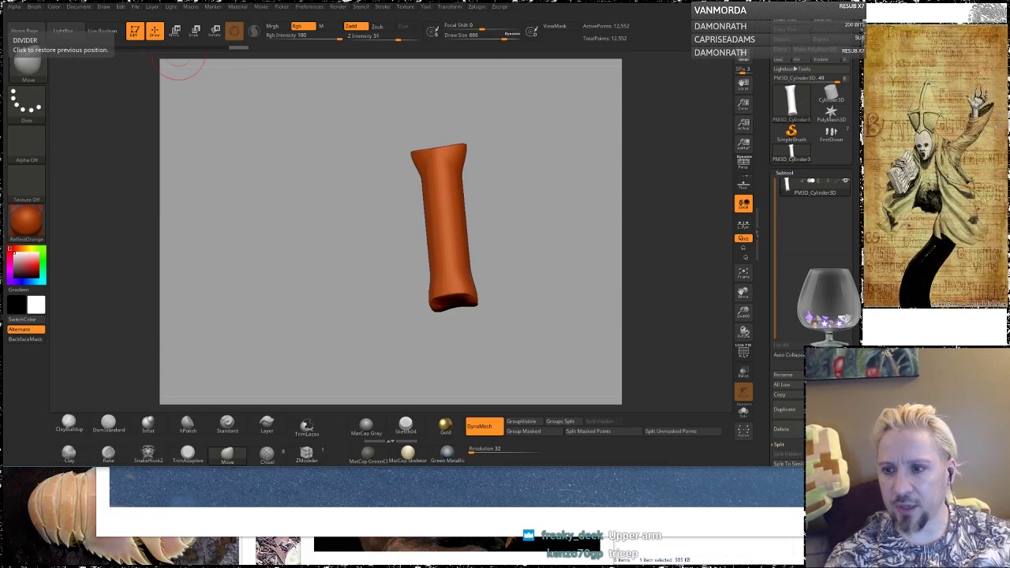
Step: Switch to the Chrome browser, bring its window over the workspace and search Google for "karka guild wars 2"
key("alt+Tab")
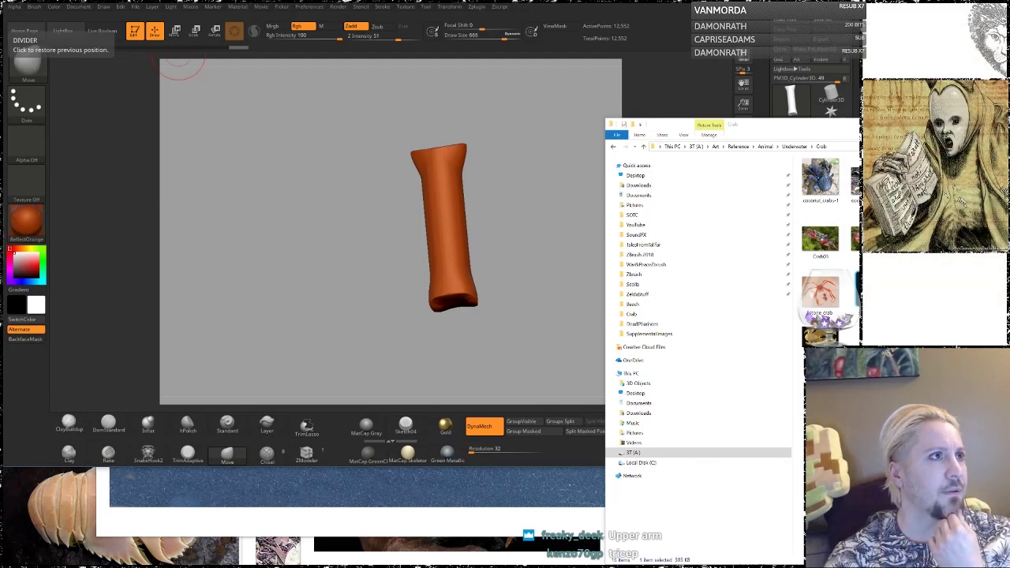
left_click_drag(0, 148, 508, 86)
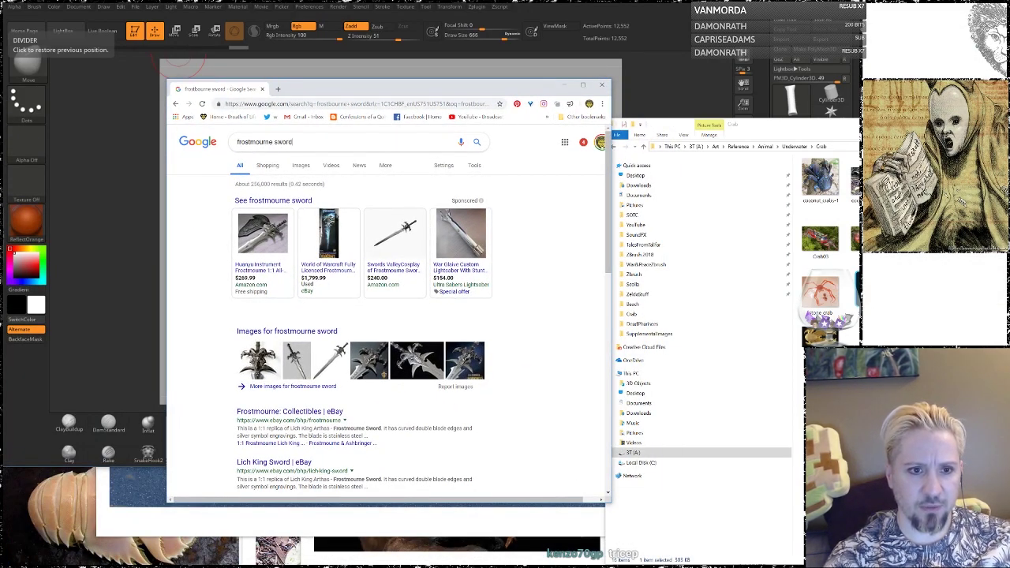
left_click_drag(294, 142, 197, 148)
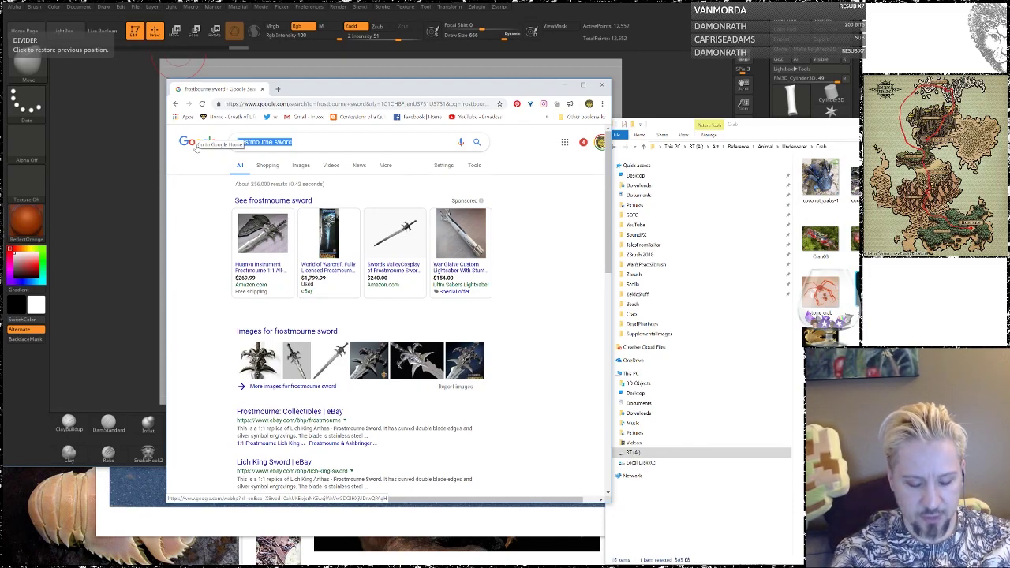
type("karka")
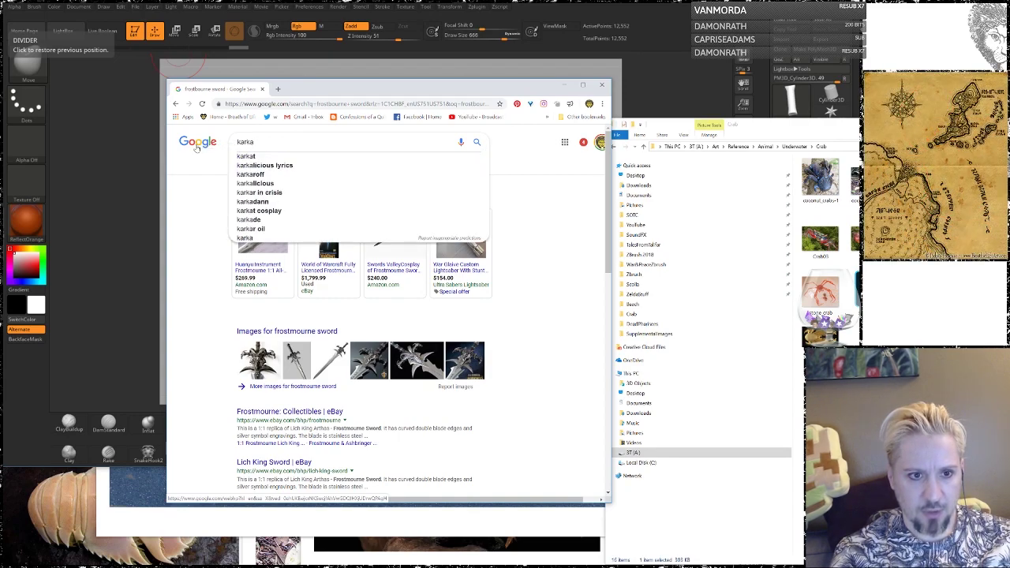
type(" guild")
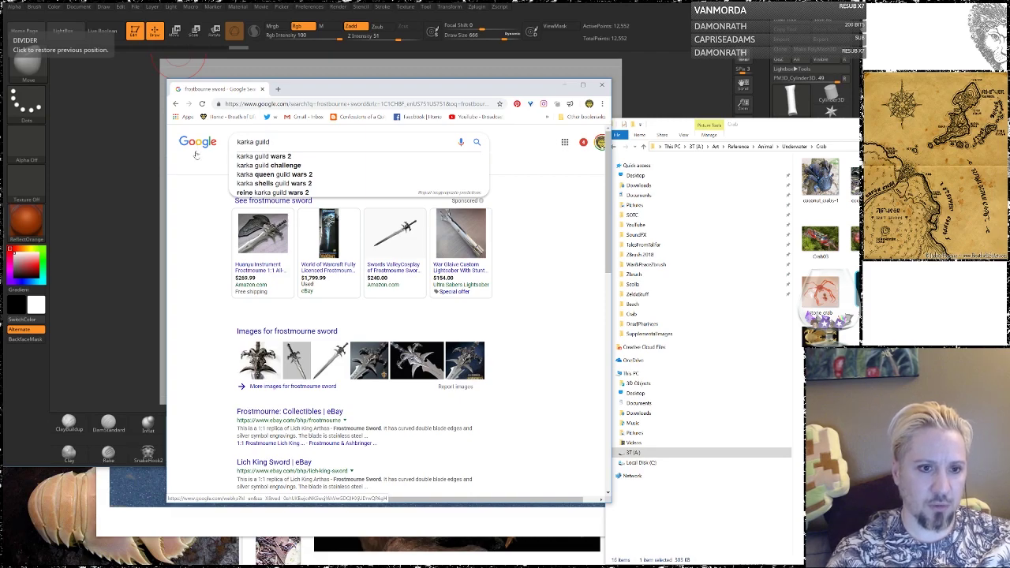
left_click(240, 156)
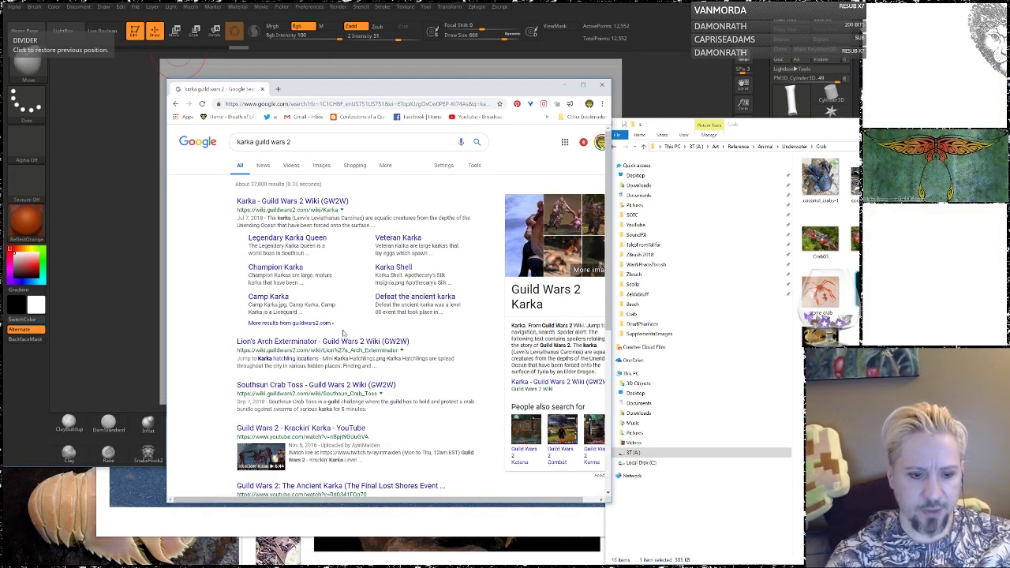
Step: Browse the image results and preview several Guild Wars 2 karka pictures, ending on the Pinterest "karka gw2" one
scroll(343, 333, "down", 3)
scroll(342, 339, "up", 3)
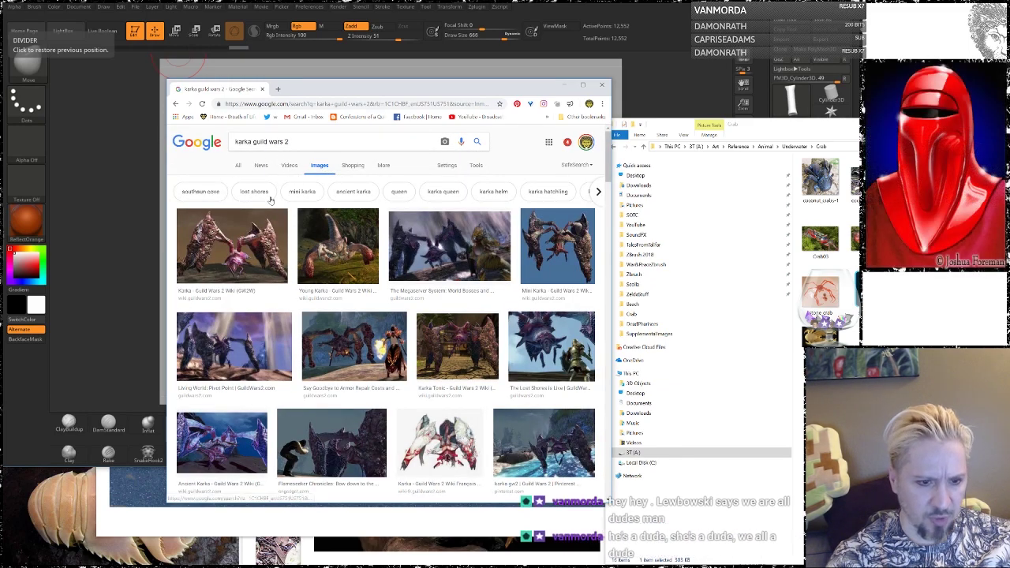
left_click(240, 236)
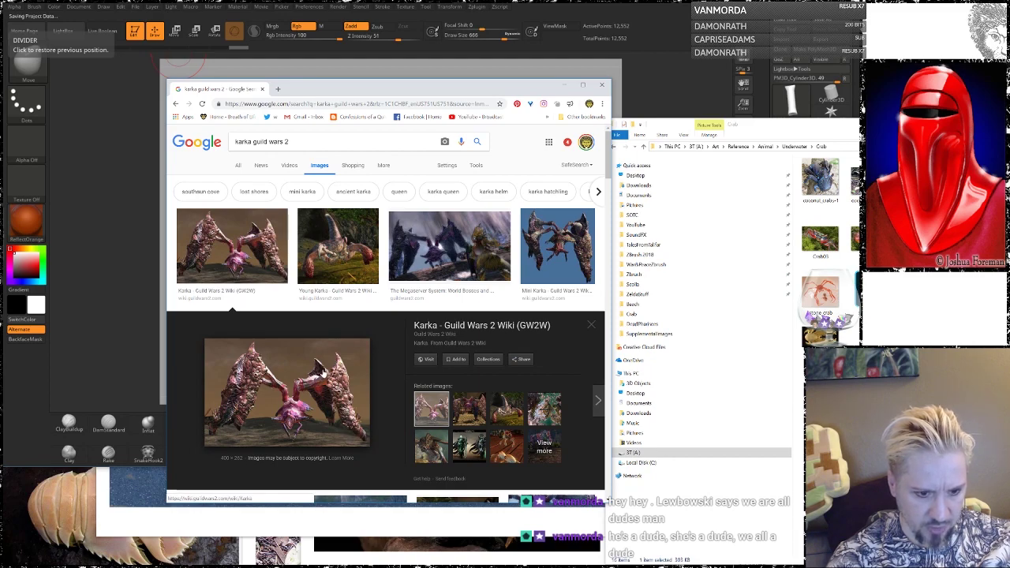
left_click(563, 252)
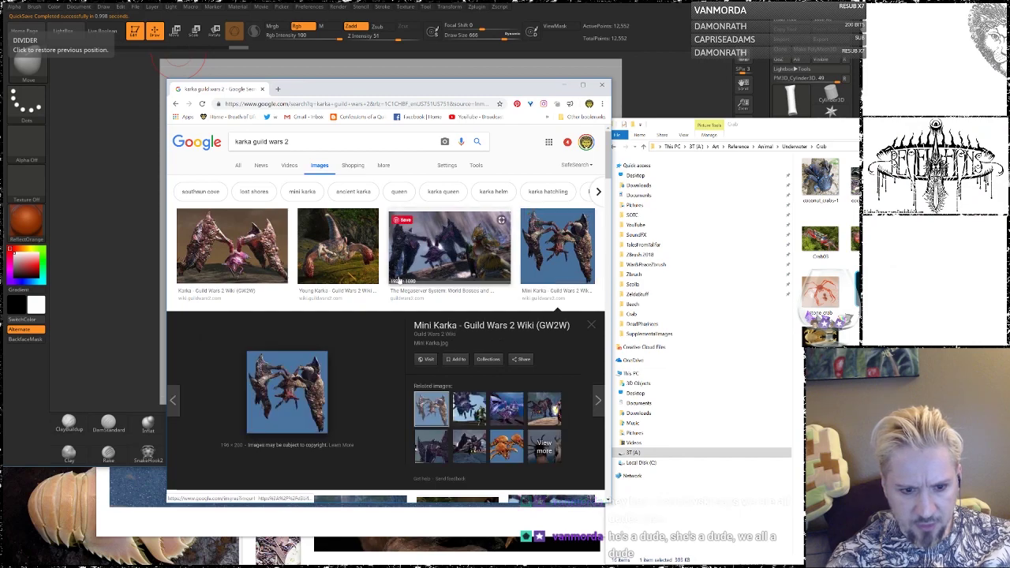
scroll(434, 243, "down", 3)
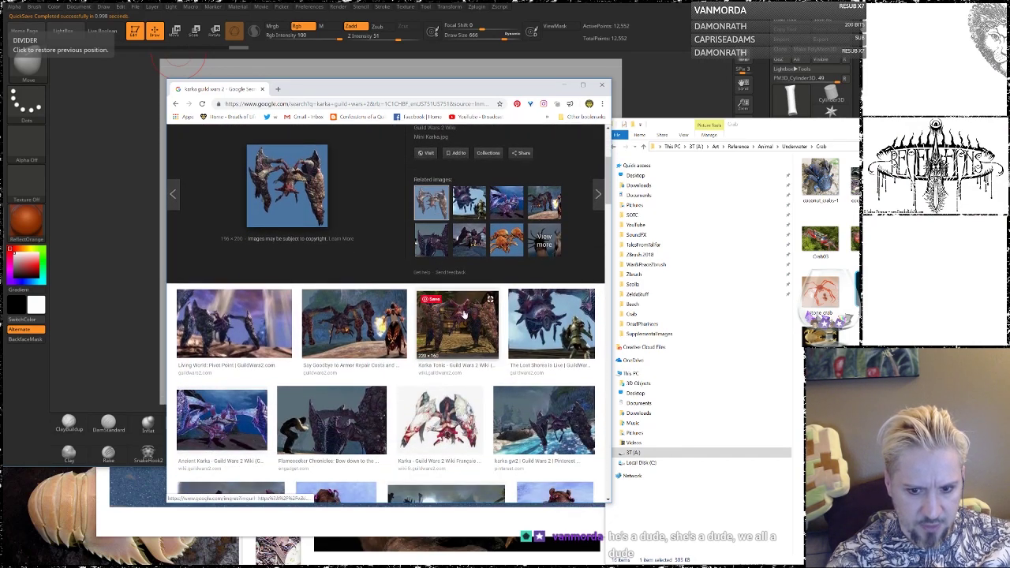
scroll(442, 324, "down", 1)
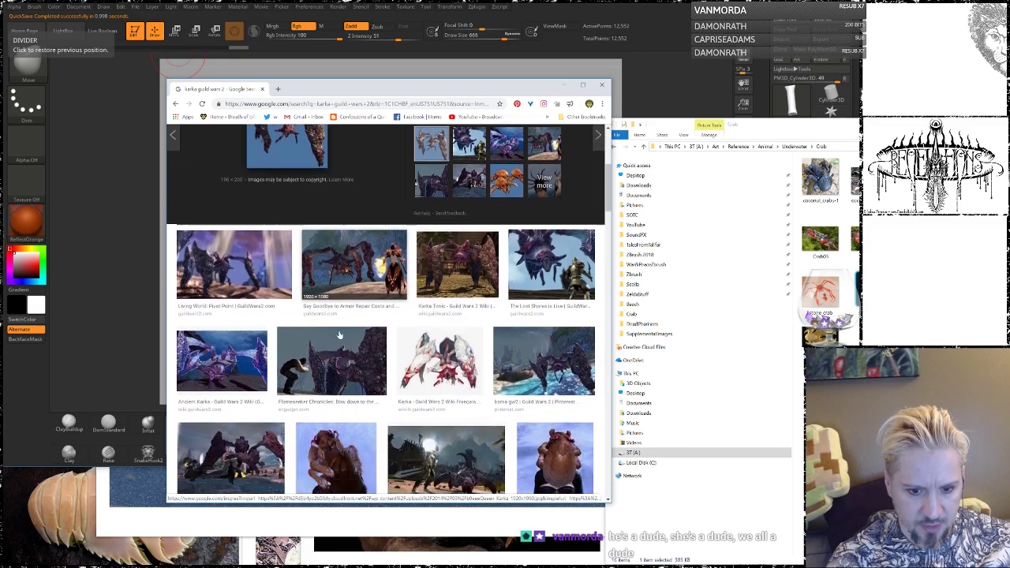
left_click(422, 341)
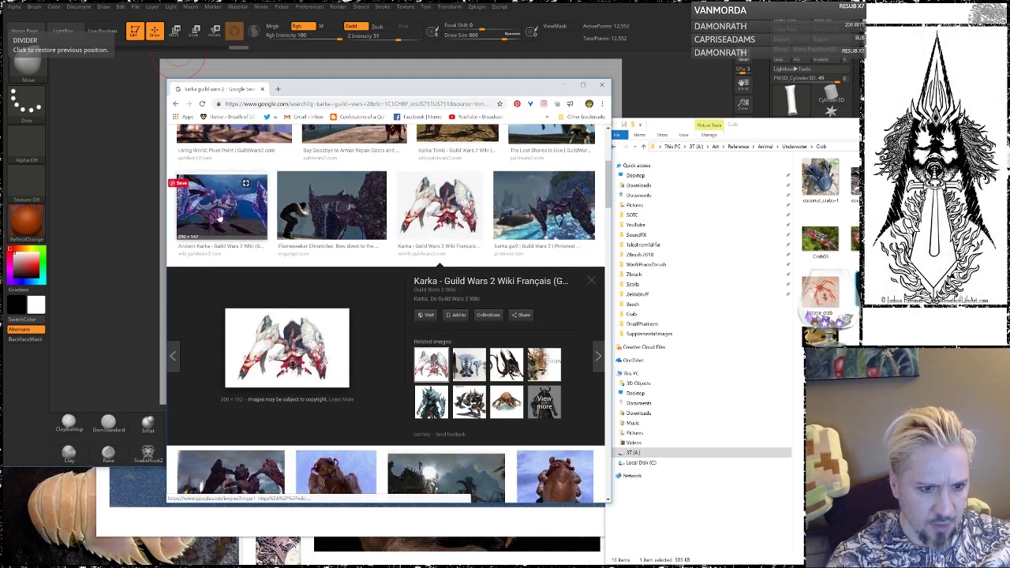
left_click(554, 204)
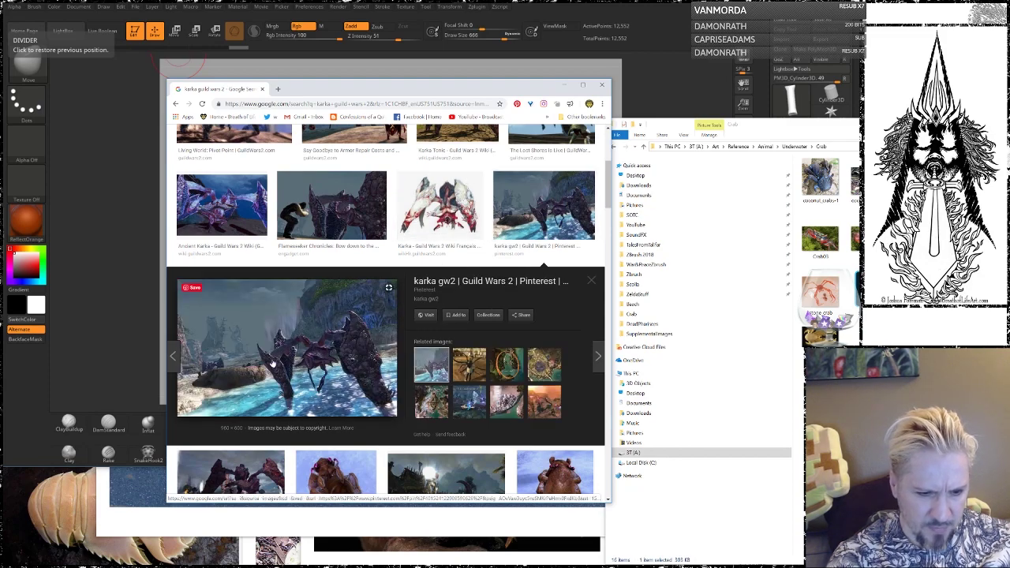
Step: Open the Pinterest karka picture at full size in its own tab and widen the browser window
left_click(332, 306)
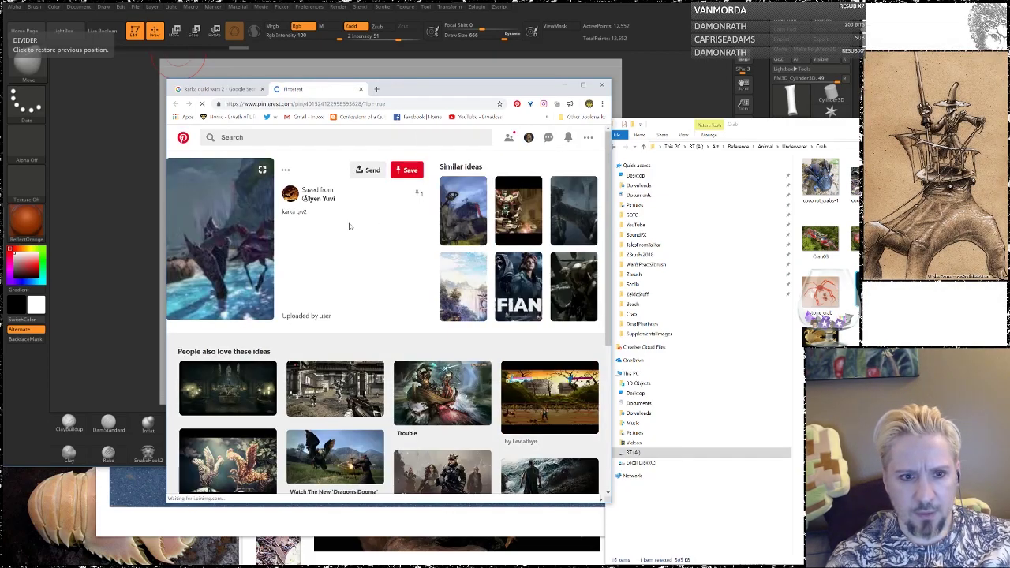
left_click(247, 239)
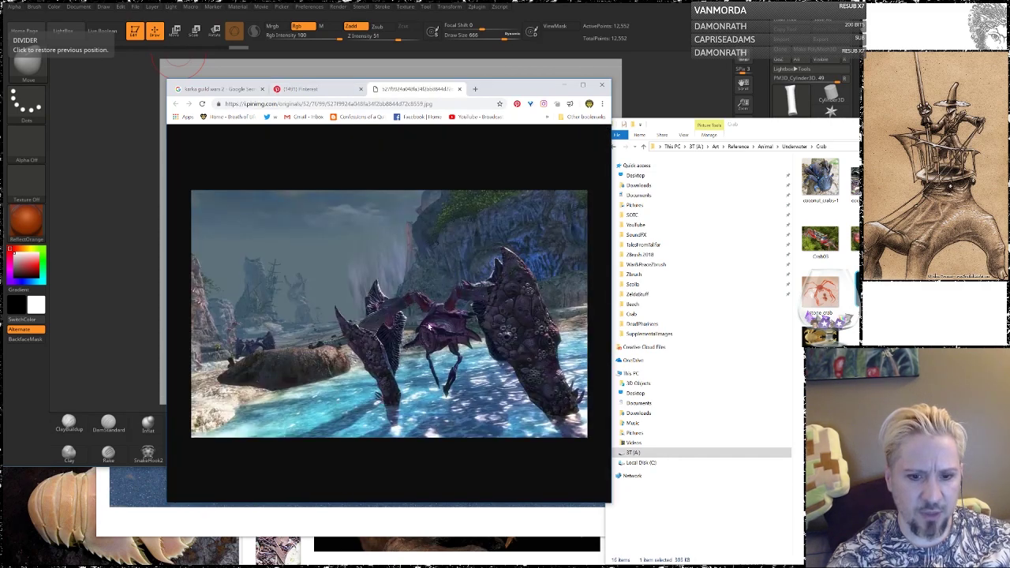
left_click_drag(615, 497, 696, 491)
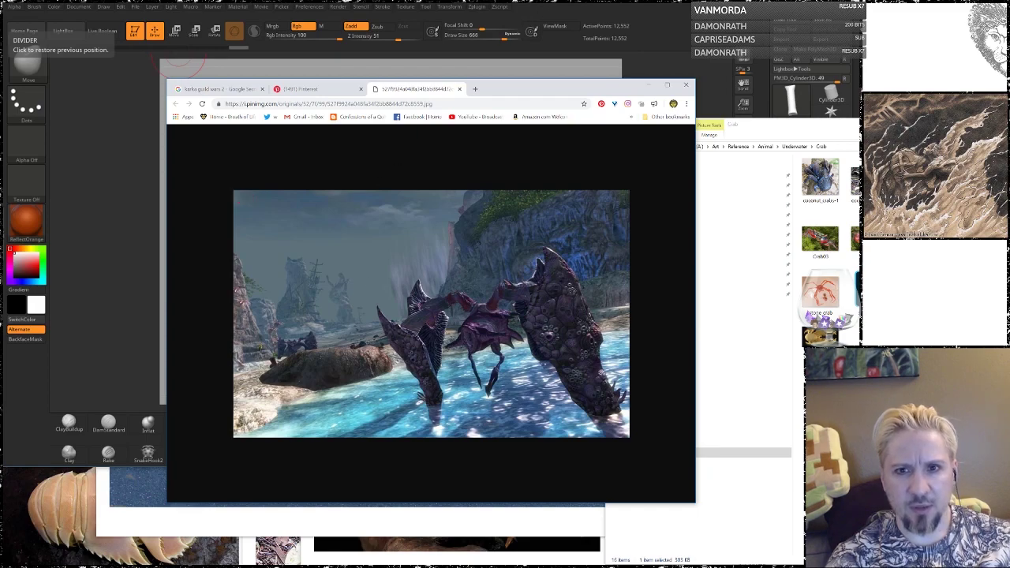
Step: Switch back to ZBrush, load the creature in place of the cylinder and examine its stance from the front and above
left_click(182, 61)
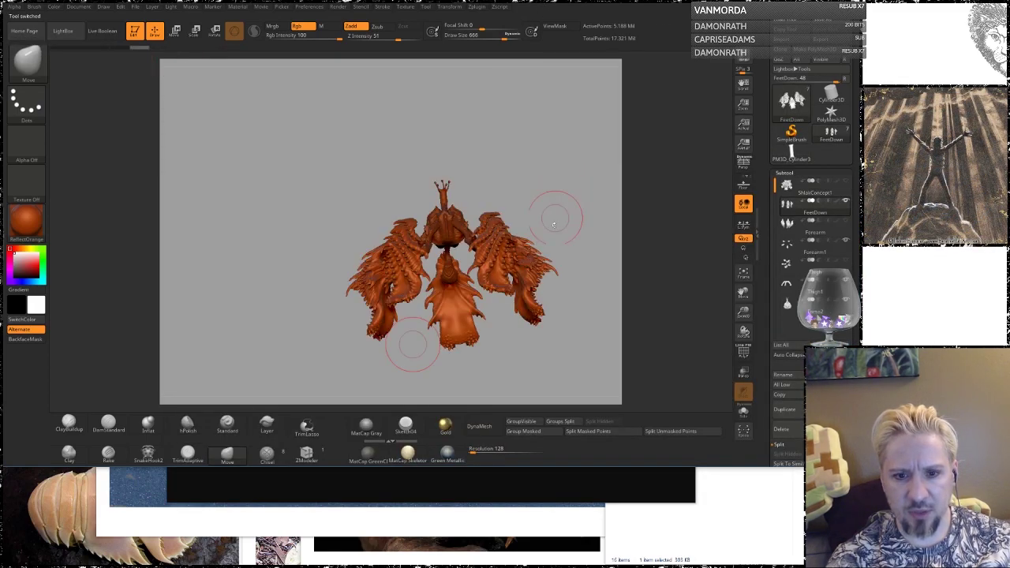
left_click_drag(531, 356, 485, 377)
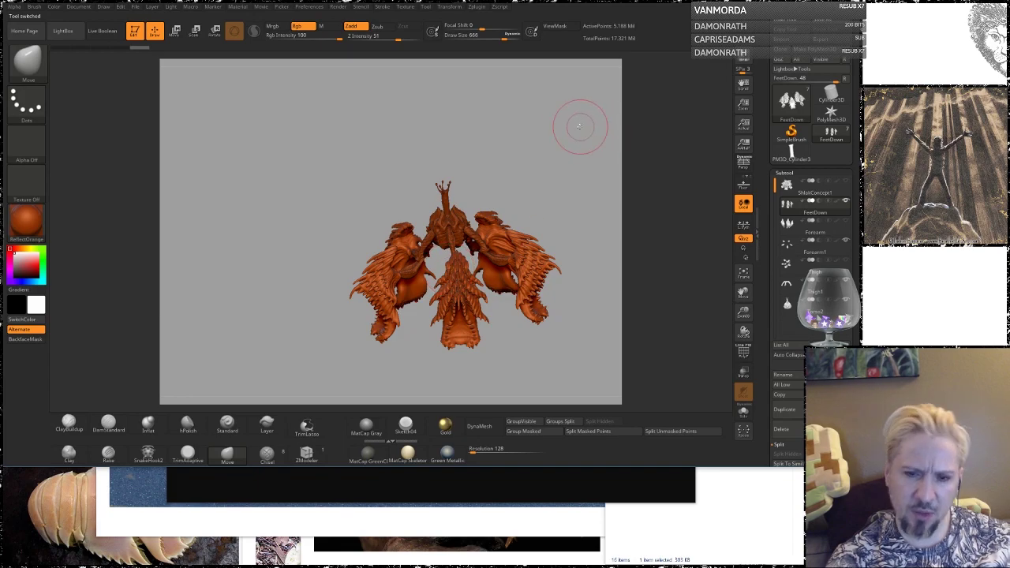
left_click_drag(579, 129, 549, 163)
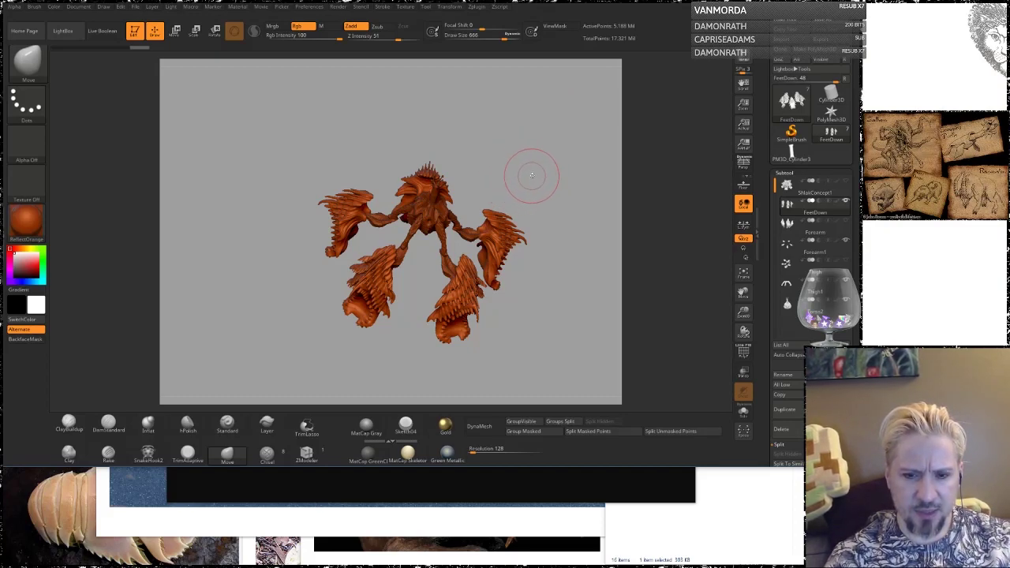
Step: Switch back to Chrome and close the full-size karka picture and the Pinterest page
left_click_drag(535, 178, 534, 200)
left_click_drag(534, 181, 539, 150)
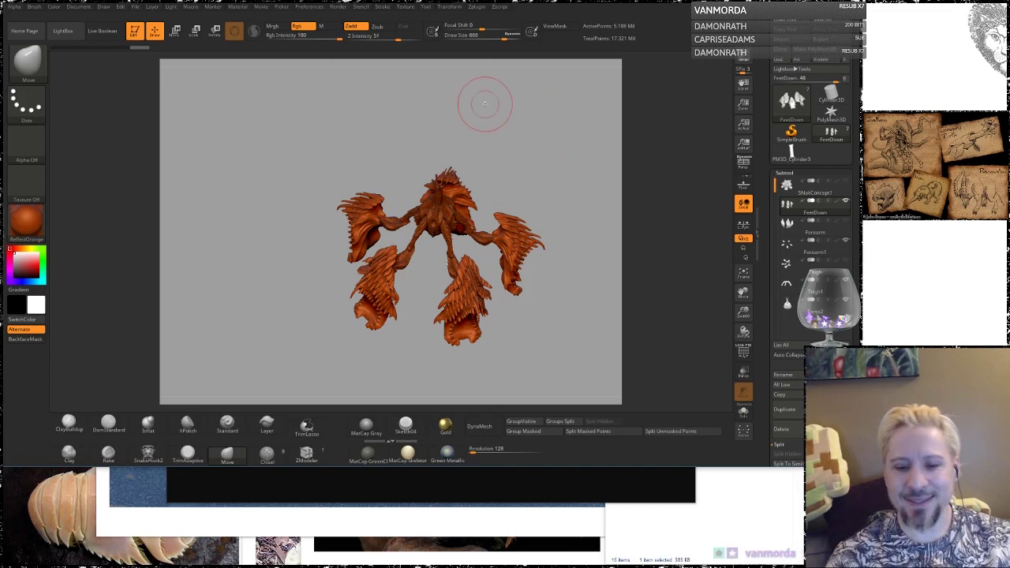
left_click(419, 479)
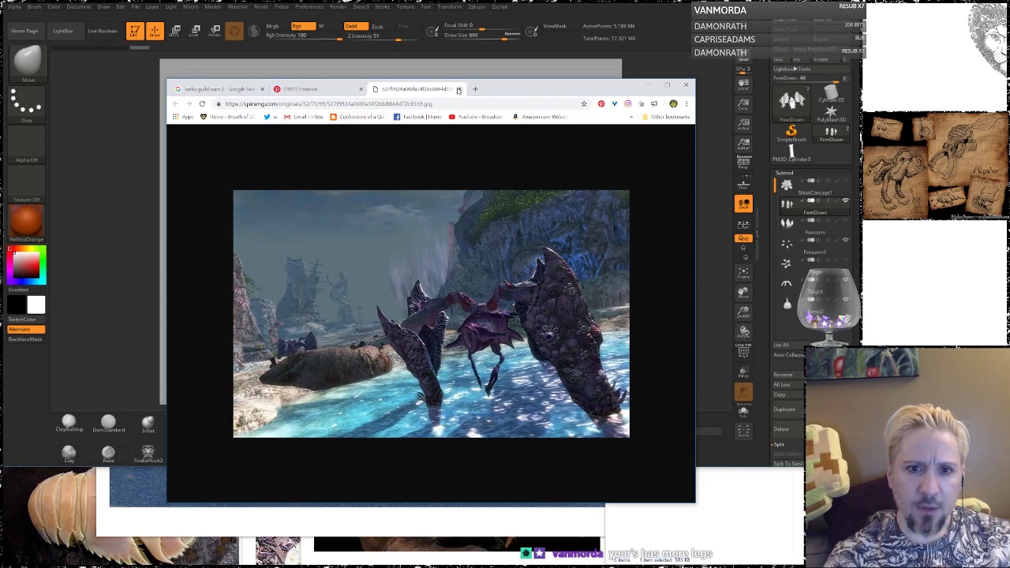
left_click(458, 90)
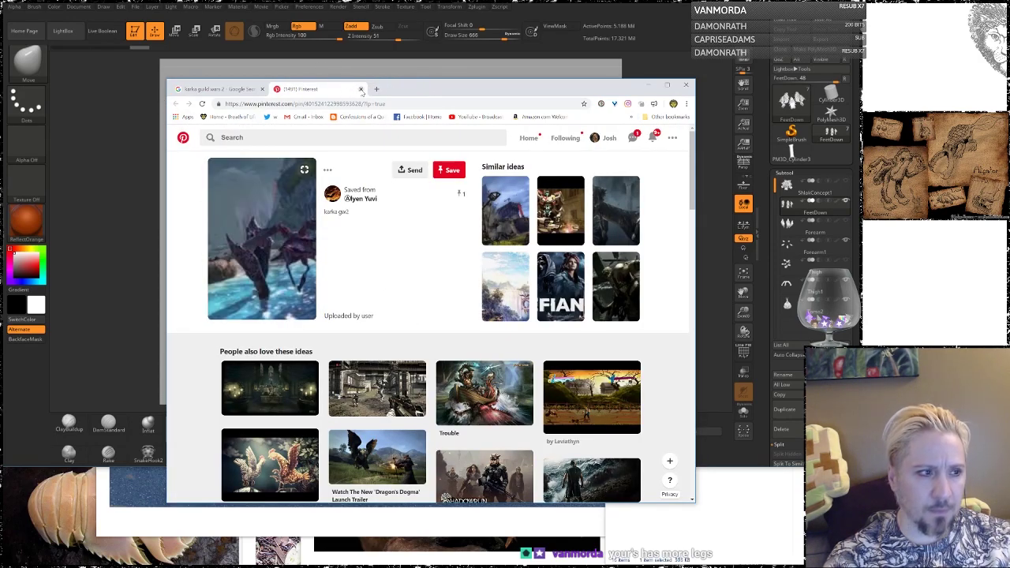
left_click(360, 89)
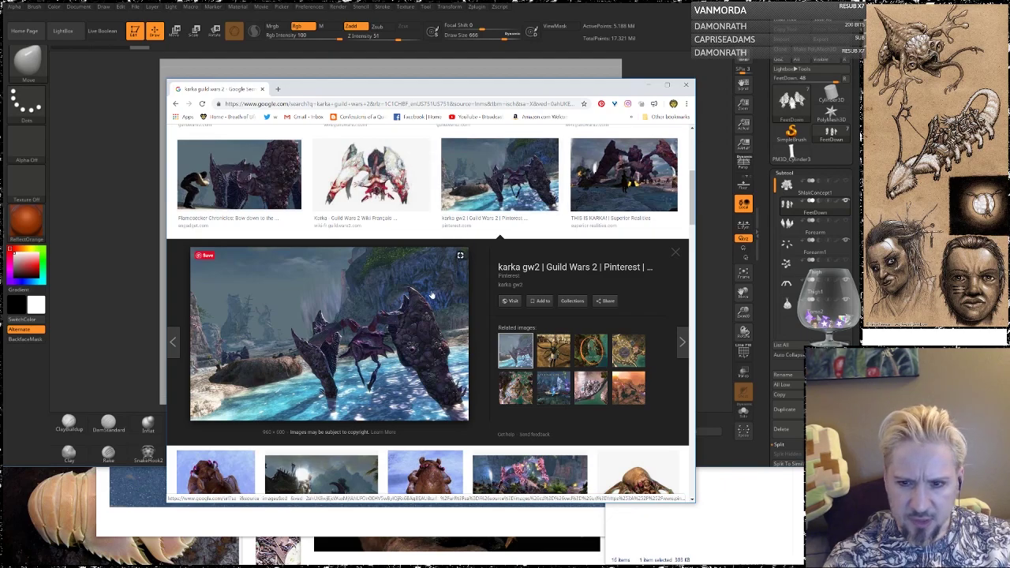
Step: Browse further through the karka image results and preview the "Guild Wars 2 Expands With An All New..." picture
scroll(428, 291, "down", 8)
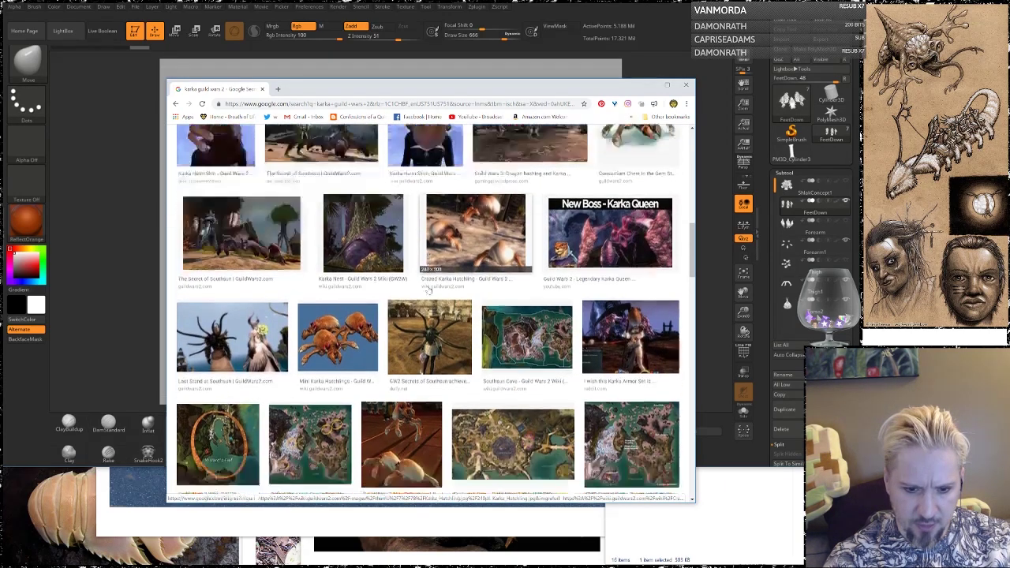
scroll(429, 290, "down", 5)
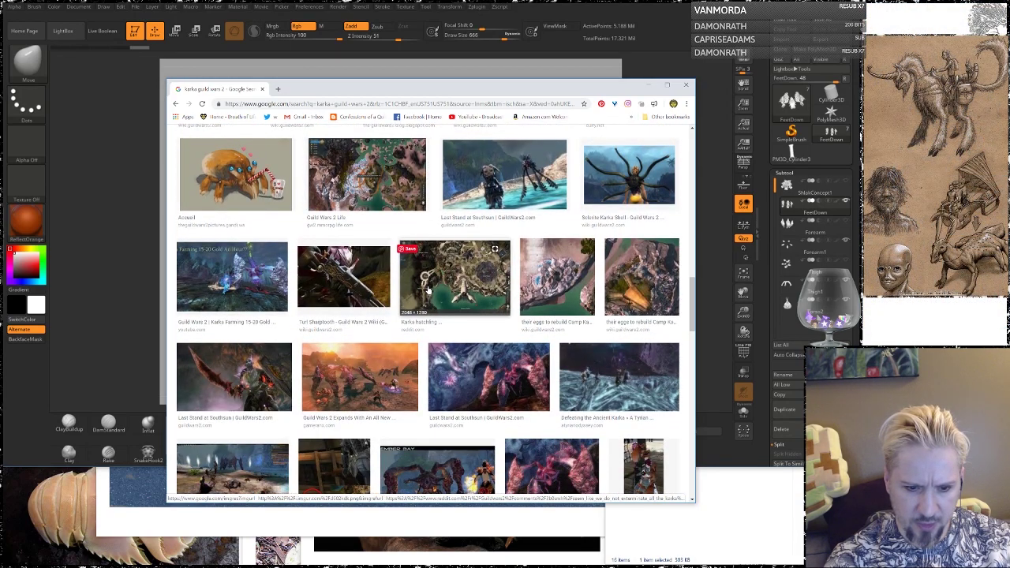
scroll(429, 290, "down", 1)
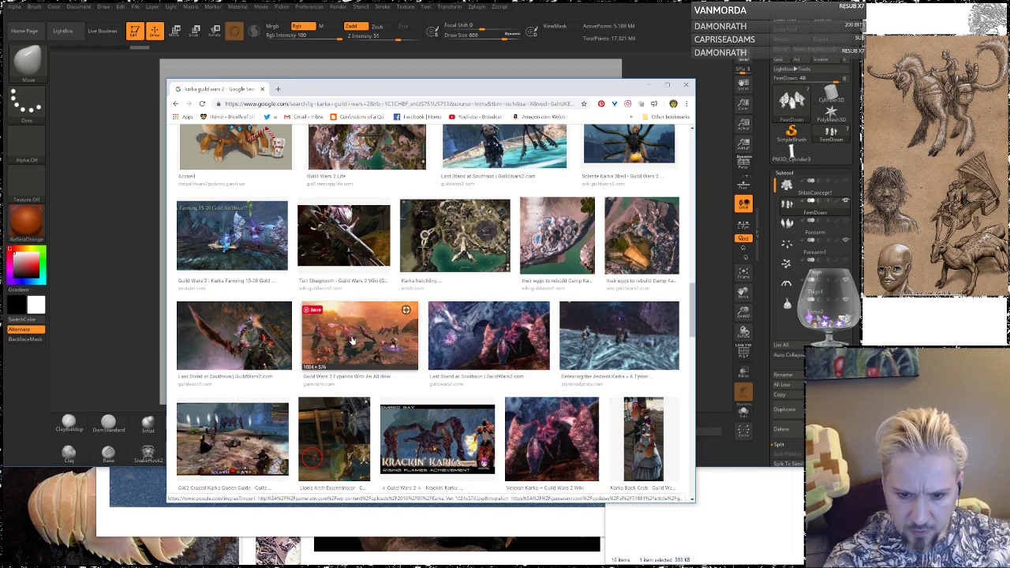
left_click(353, 341)
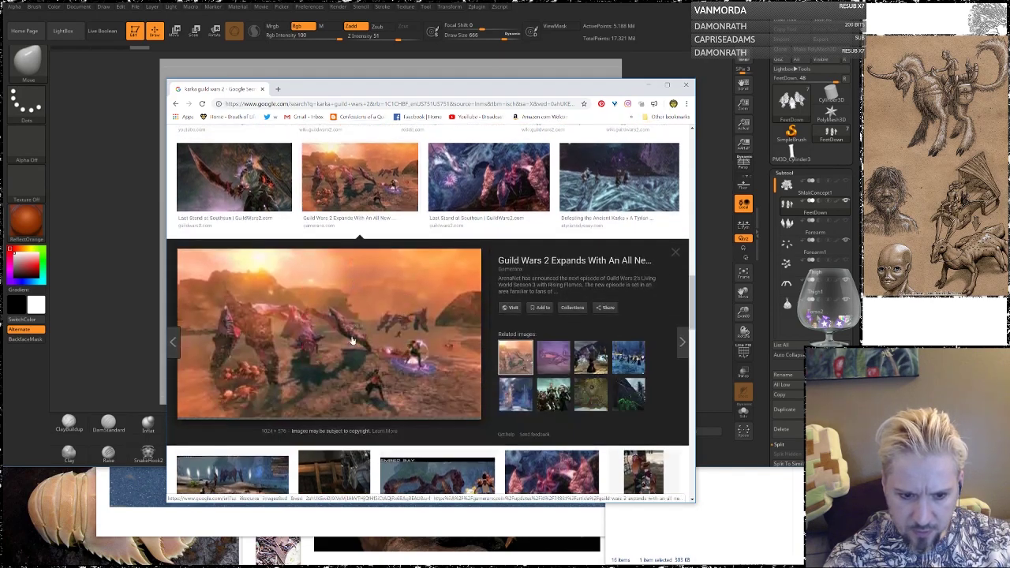
left_click(421, 282)
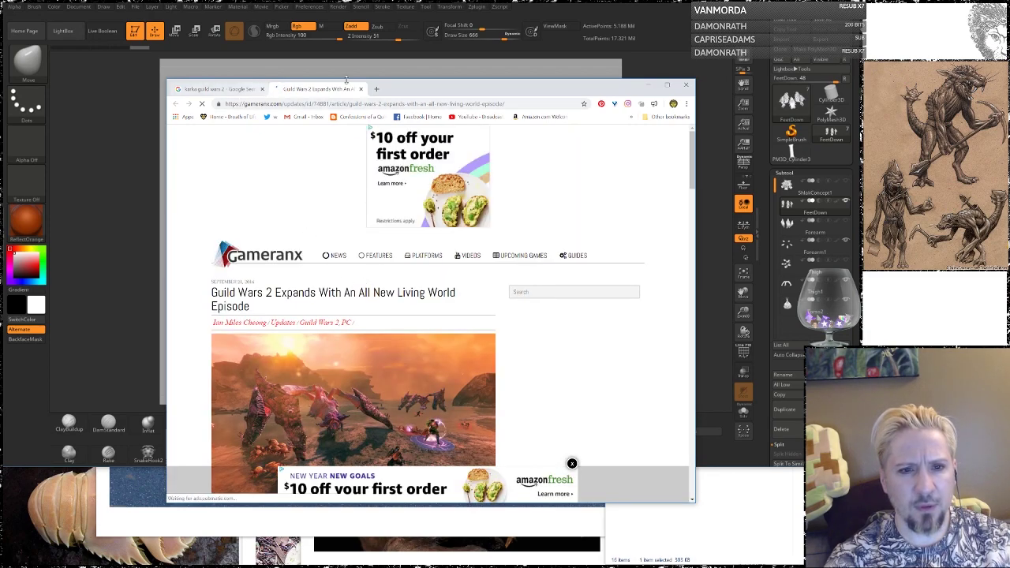
key("ctrl+w")
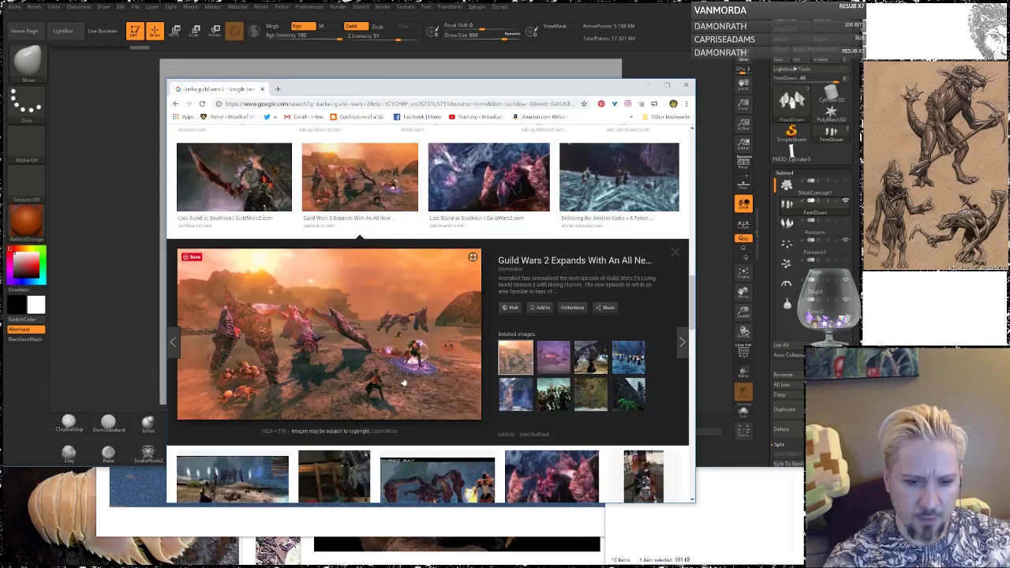
Step: Open the sunset karka picture from the Gameranx result at full size in its own tab
right_click(366, 350)
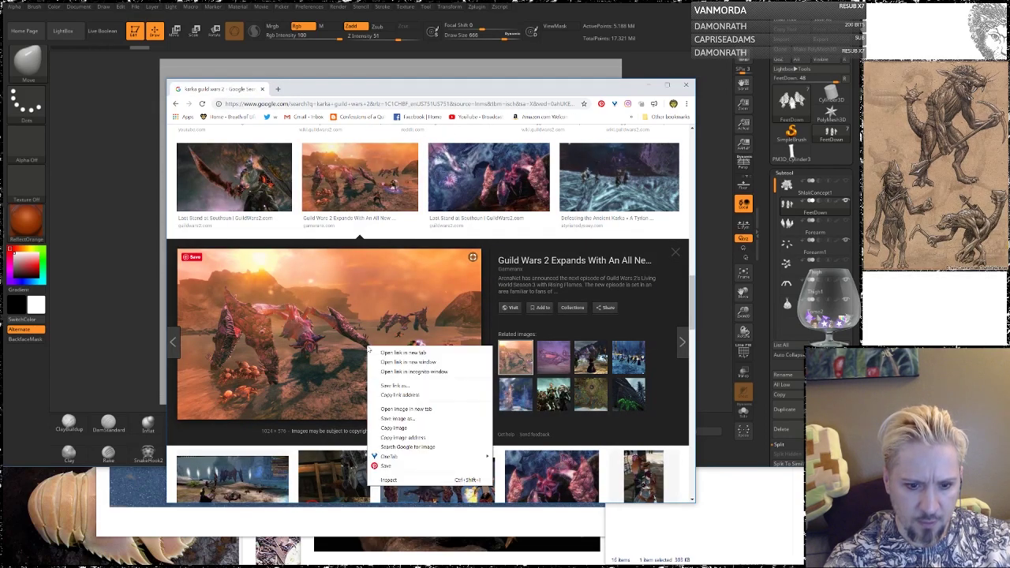
left_click(399, 408)
key("ctrl+Tab")
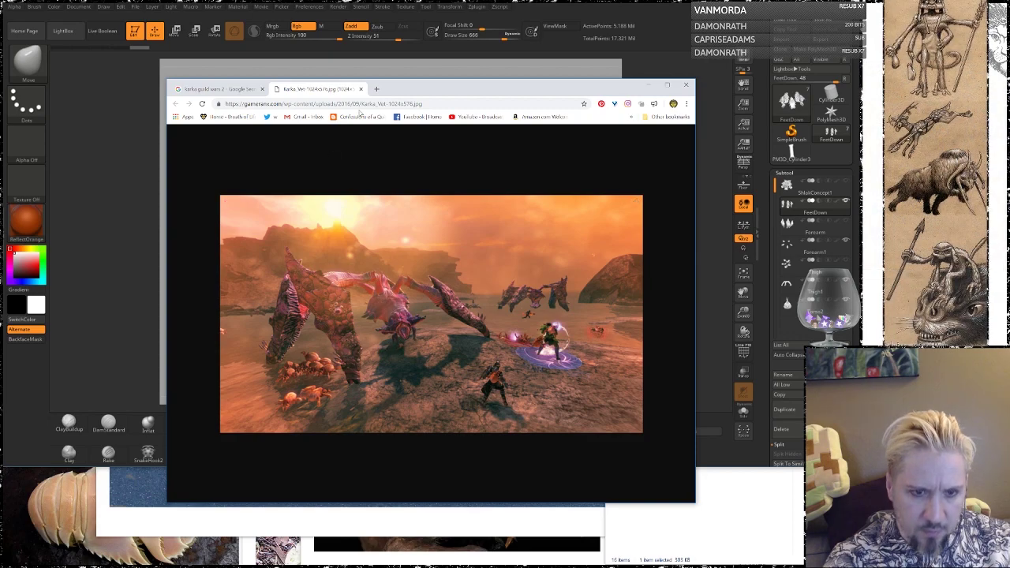
Step: Return to the image results and search for "karka rolled up guild wars 2"
left_click(223, 89)
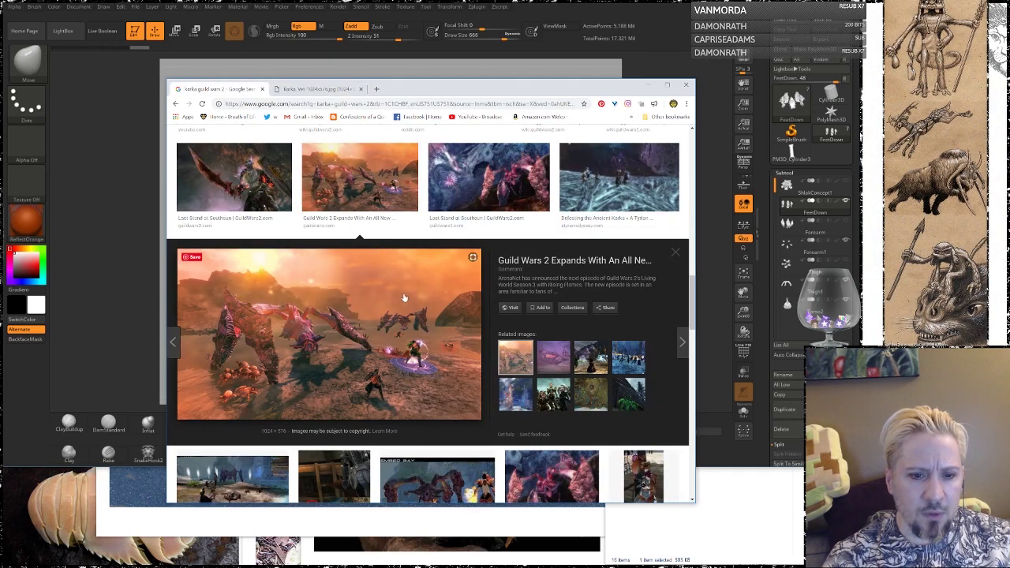
scroll(382, 275, "up", 5)
scroll(382, 274, "up", 10)
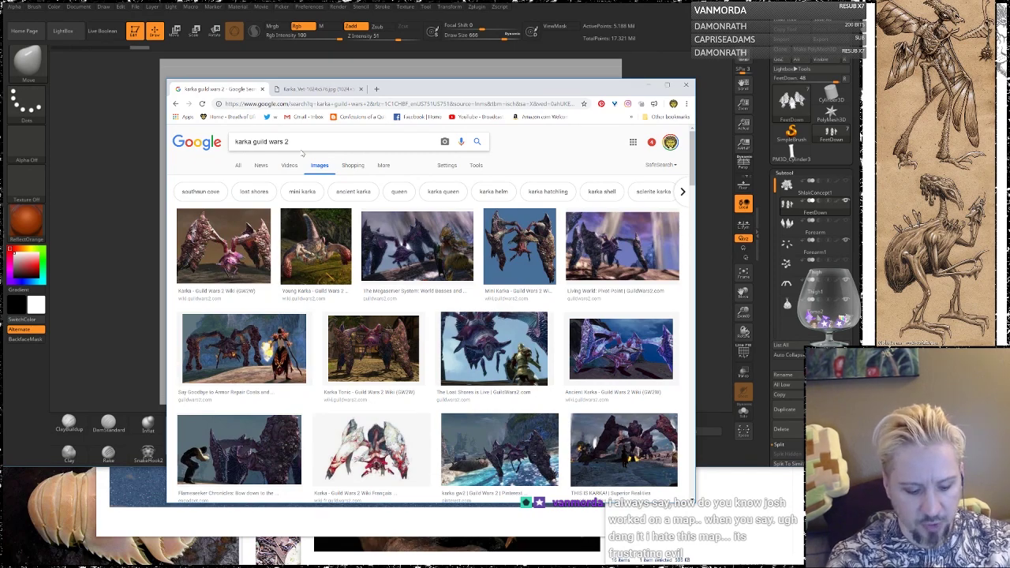
key("Return")
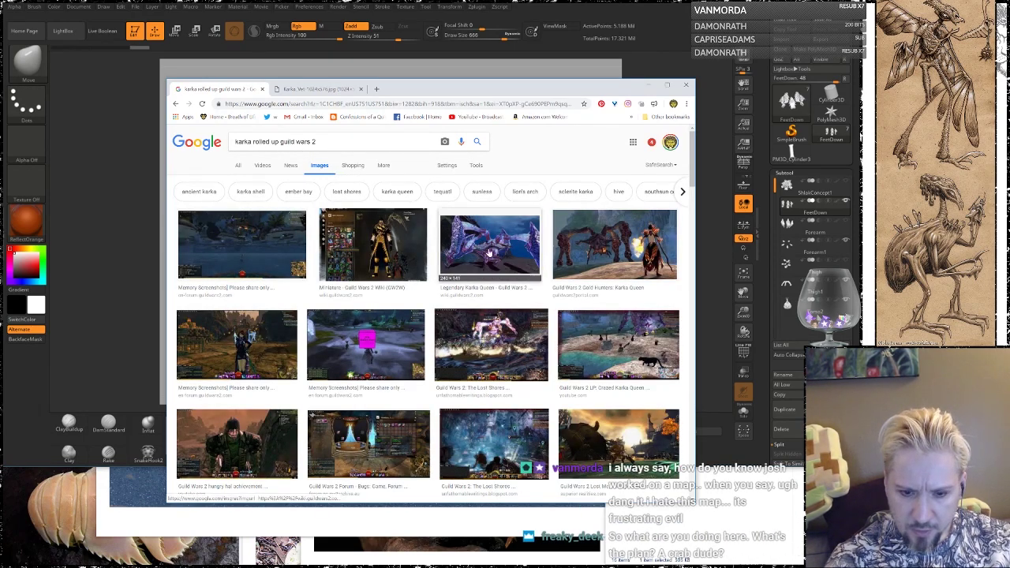
Step: Look through the new image results for a picture of a rolled-up karka
scroll(496, 258, "down", 1)
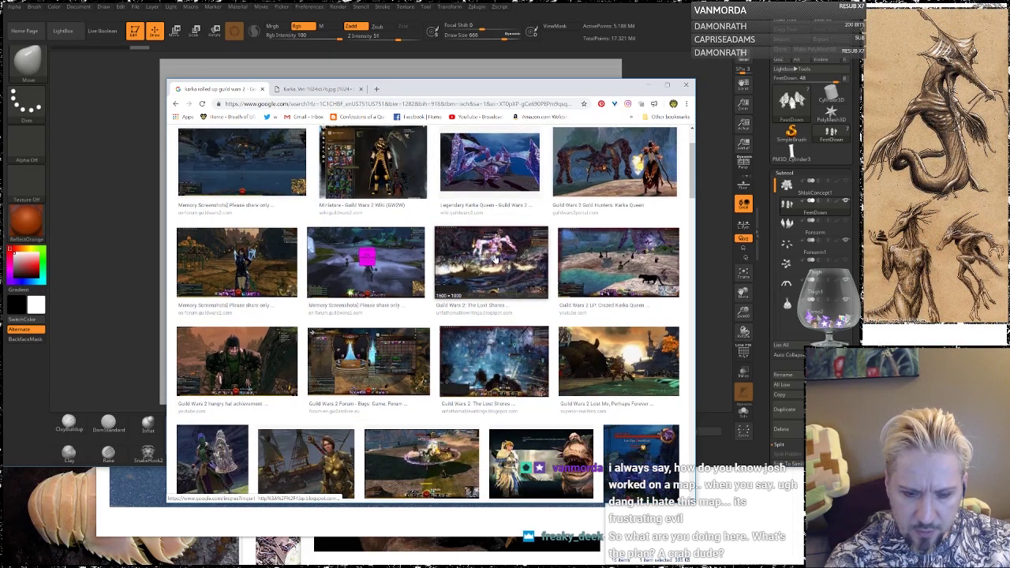
scroll(496, 259, "down", 5)
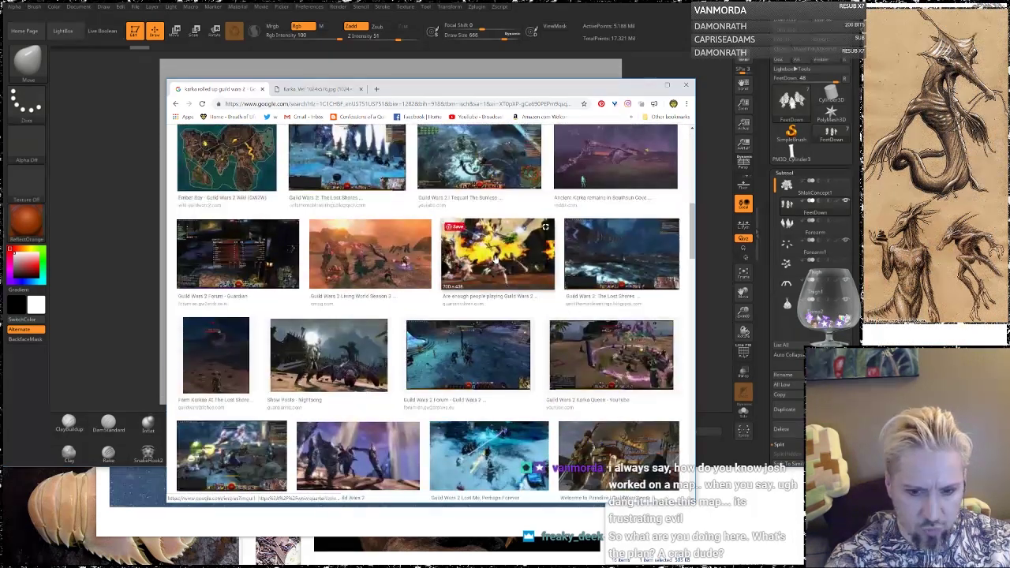
scroll(496, 259, "down", 10)
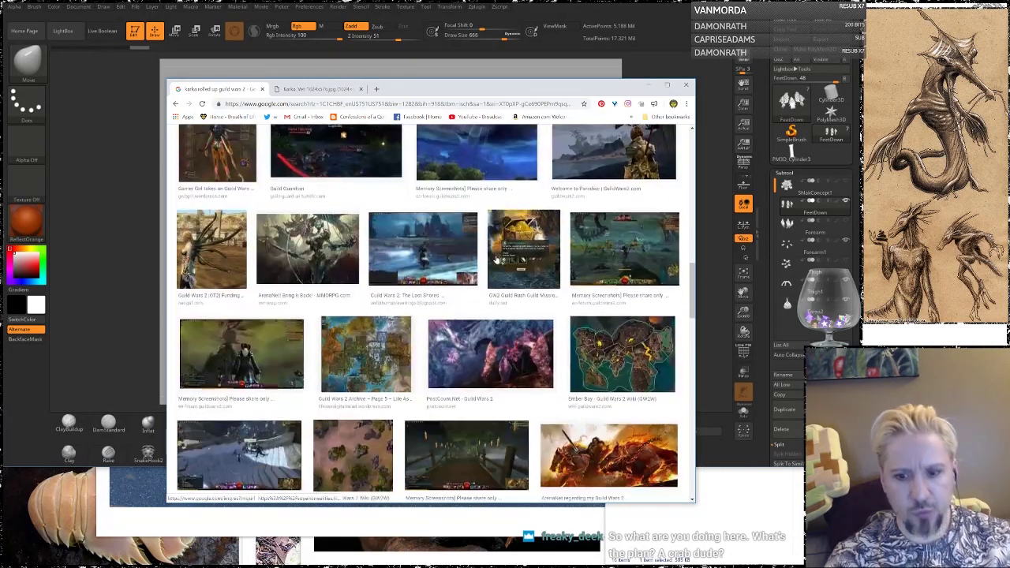
scroll(622, 262, "down", 2)
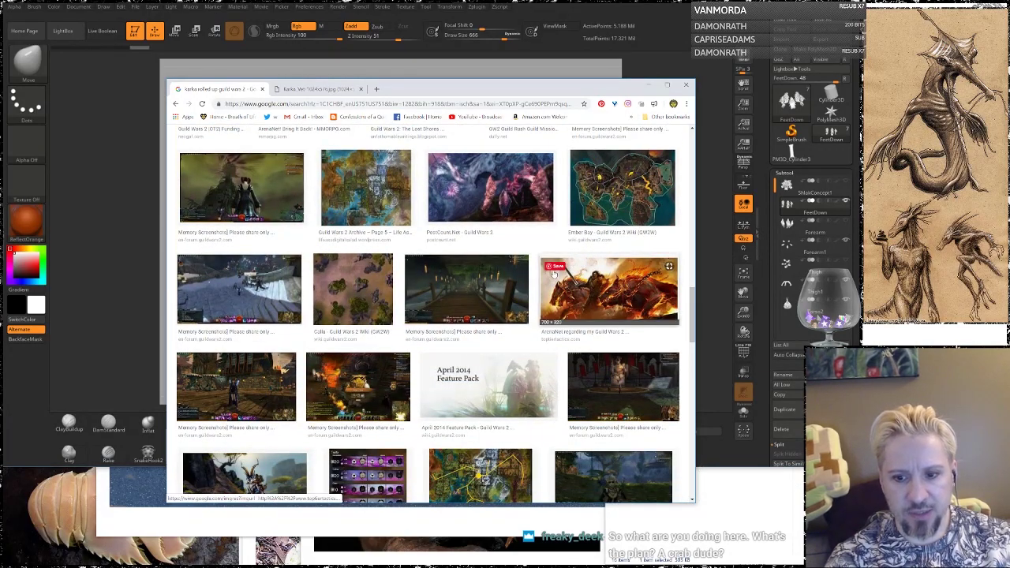
scroll(555, 271, "down", 3)
scroll(488, 289, "down", 3)
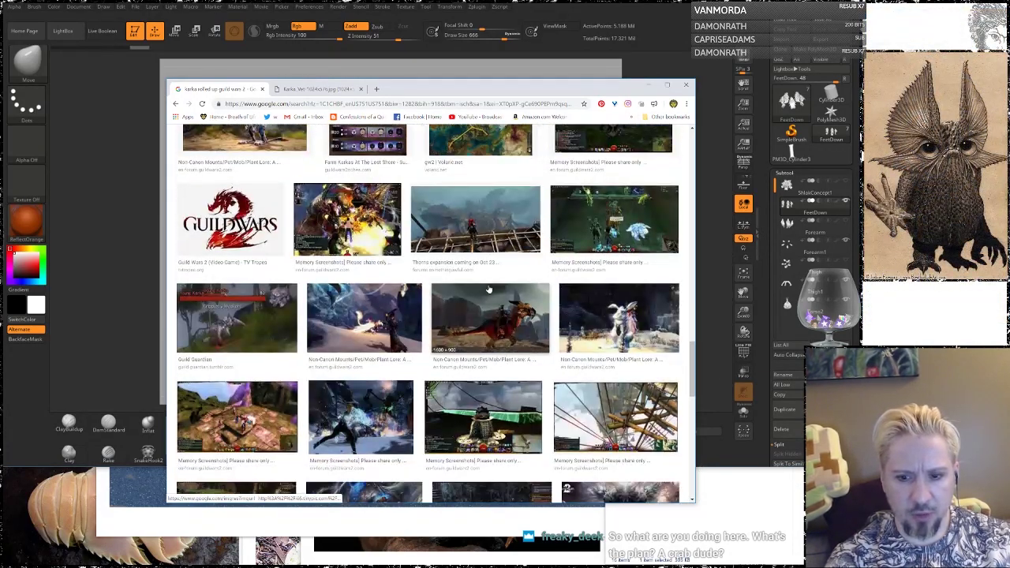
scroll(489, 290, "down", 8)
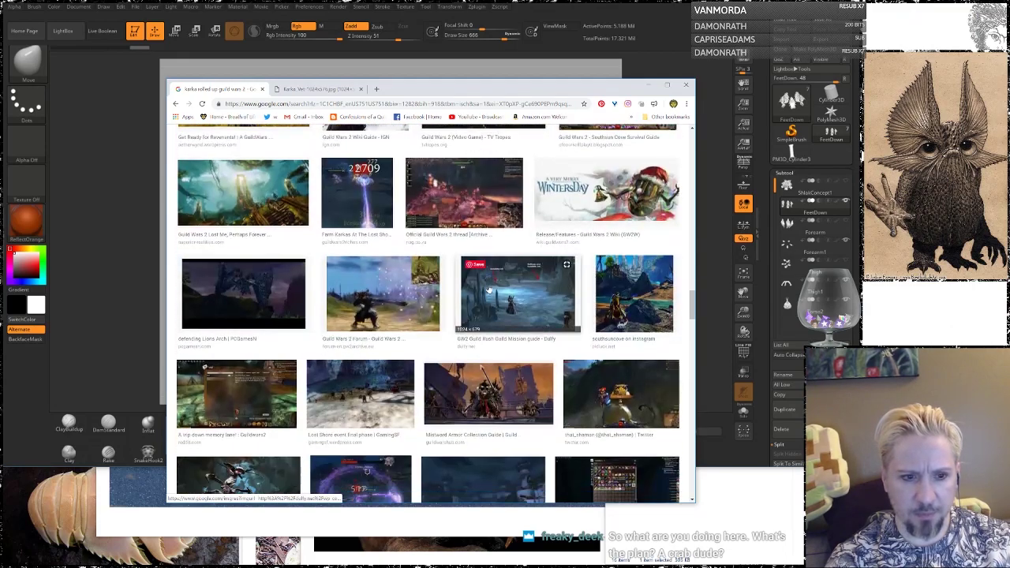
scroll(488, 289, "down", 3)
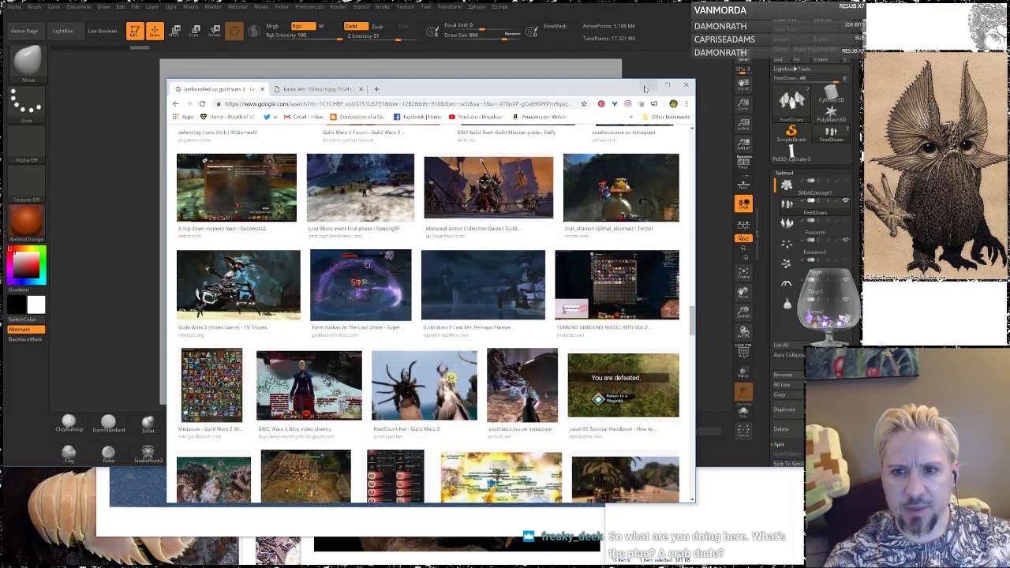
Step: Return to ZBrush and load the PM3D_Cylinder3D tool in place of the creature, framed upright from the front
left_click(646, 87)
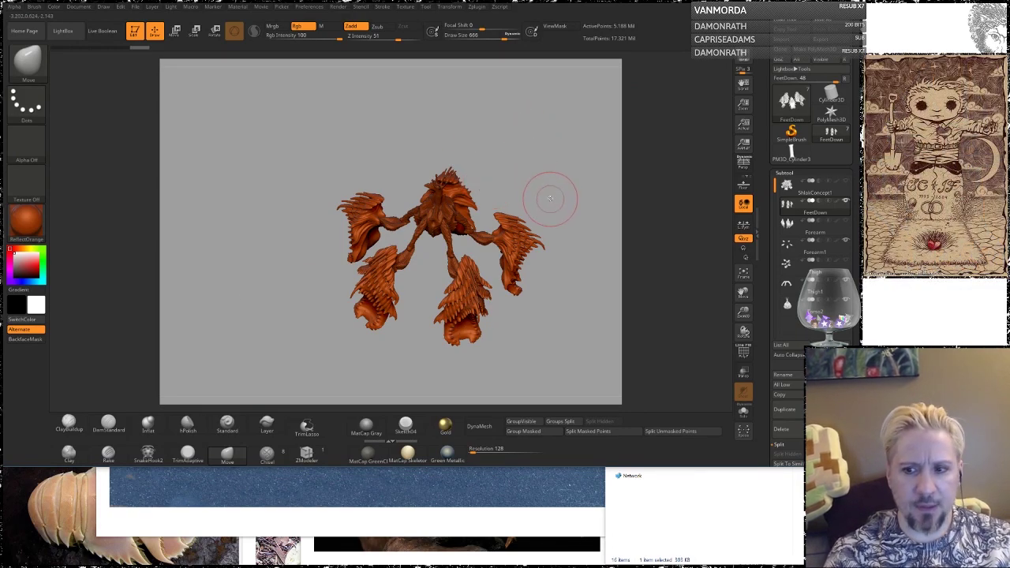
mouse_move(540, 162)
left_mouse_down()
mouse_move(550, 140)
mouse_move(555, 162)
mouse_move(553, 152)
left_mouse_up()
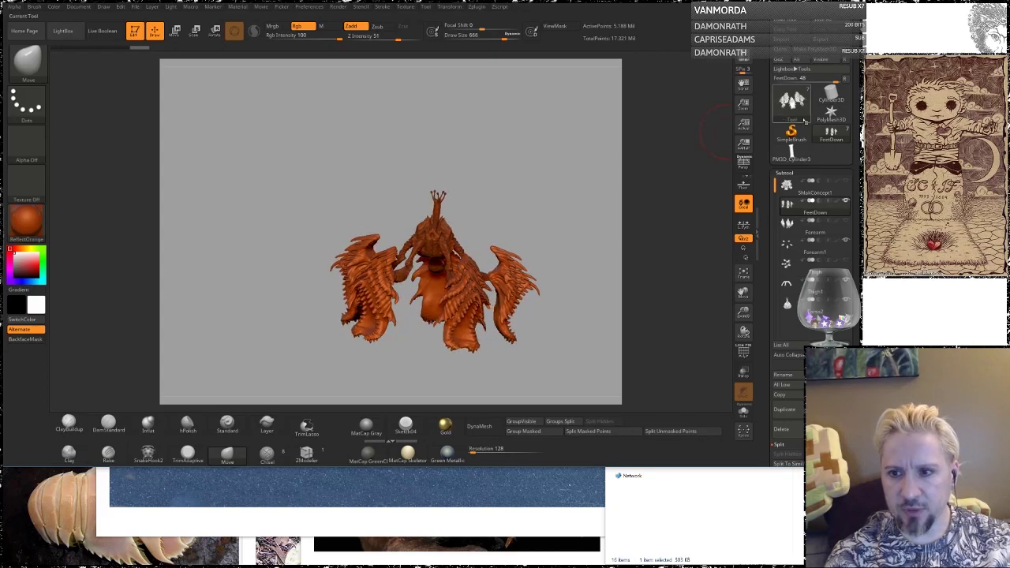
left_click(792, 153)
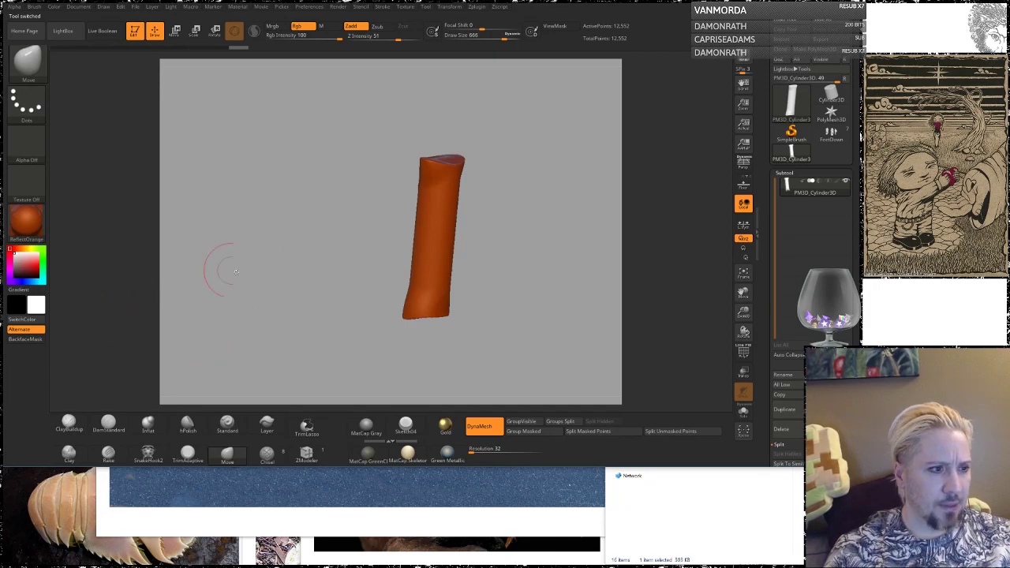
mouse_move(320, 259)
left_mouse_down()
mouse_move(339, 264)
mouse_move(376, 248)
mouse_move(308, 276)
left_mouse_up()
left_click_drag(491, 267, 498, 290, "alt")
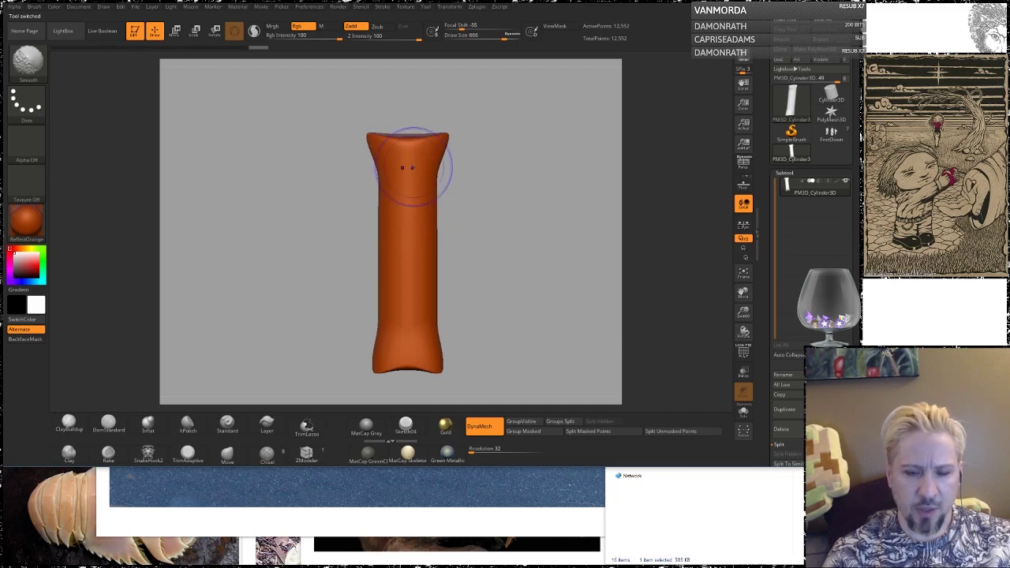
Step: Smooth the cylinder's shaft and flared upper end with the Smooth brush
key("shift")
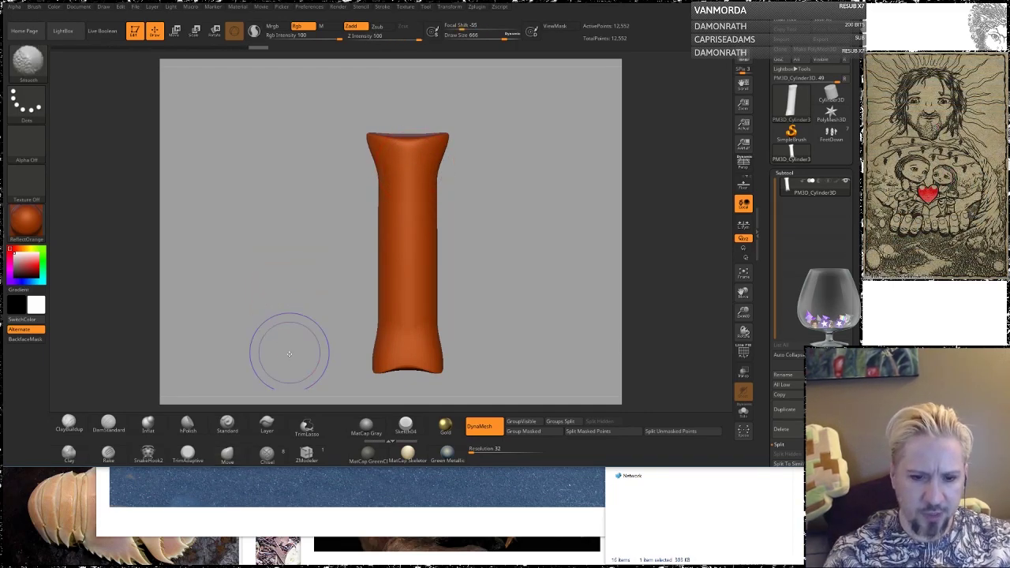
left_click_drag(418, 221, 410, 202, "shift")
left_click_drag(511, 223, 450, 209)
left_click_drag(411, 162, 418, 156, "shift")
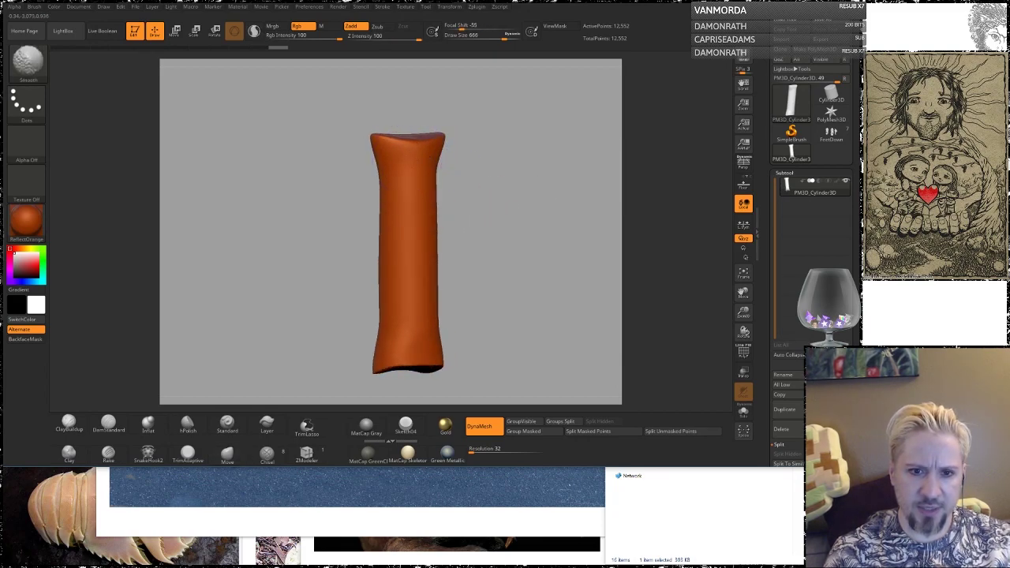
mouse_move(498, 204)
left_mouse_down()
mouse_move(516, 221)
mouse_move(543, 224)
left_mouse_up()
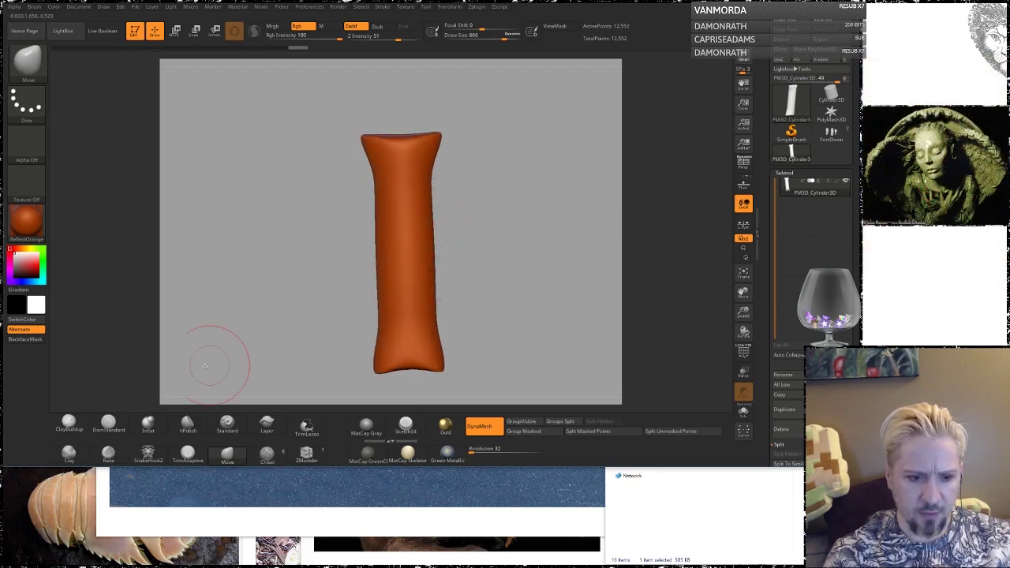
mouse_move(264, 271)
left_mouse_down("shift")
mouse_move(410, 221)
mouse_move(452, 229)
mouse_move(487, 197)
left_mouse_up("shift")
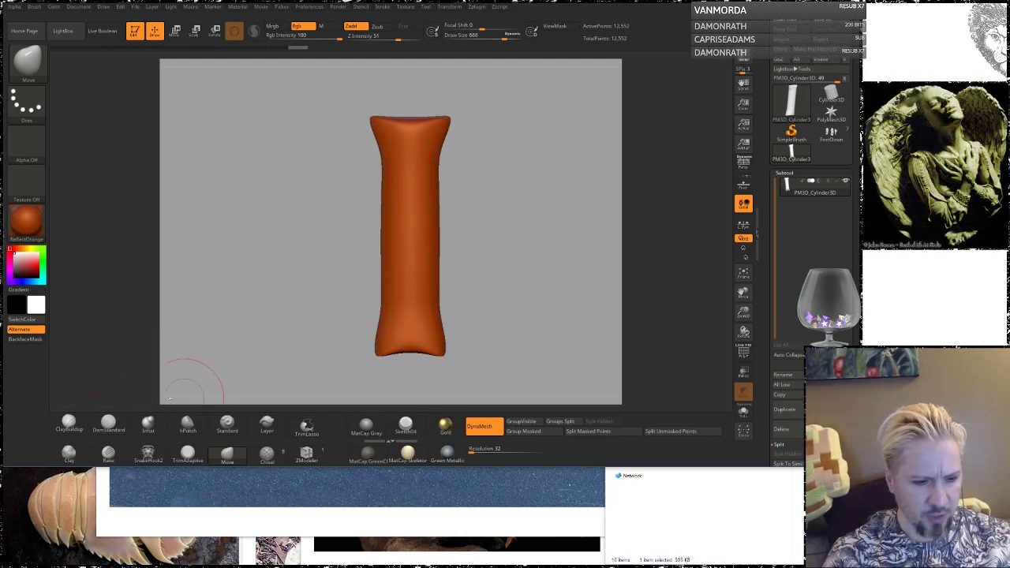
Step: Build up a row of raised knobs along both sides of the cylinder with ClayBuildup at draw size 338
left_click(69, 421)
mouse_move(496, 238)
left_mouse_down()
mouse_move(492, 274)
mouse_move(451, 270)
mouse_move(477, 268)
mouse_move(445, 309)
mouse_move(410, 316)
mouse_move(414, 298)
left_mouse_up()
key("space")
mouse_move(463, 243)
left_mouse_down()
mouse_move(497, 229)
mouse_move(462, 248)
left_mouse_up()
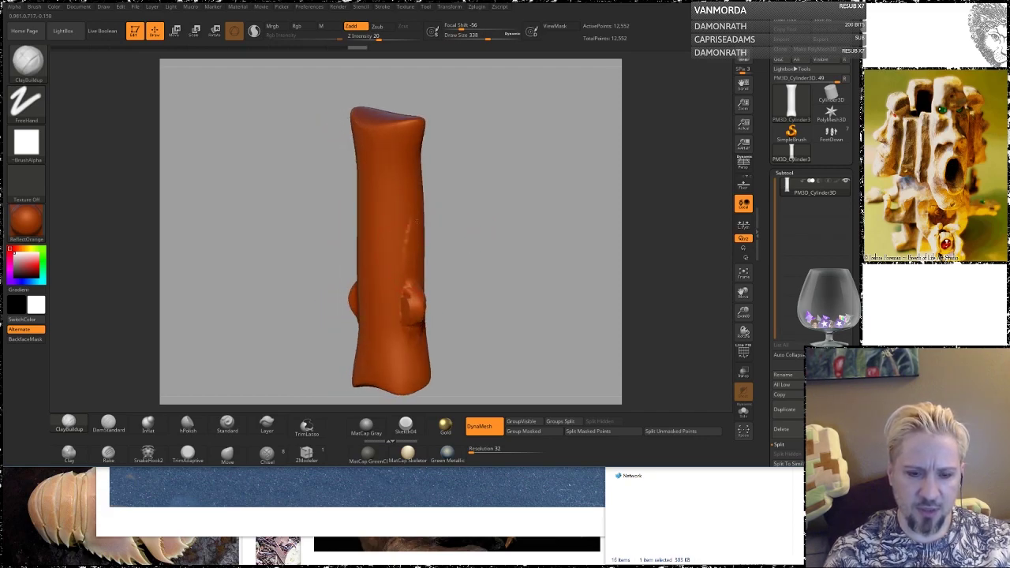
left_click_drag(410, 229, 404, 208)
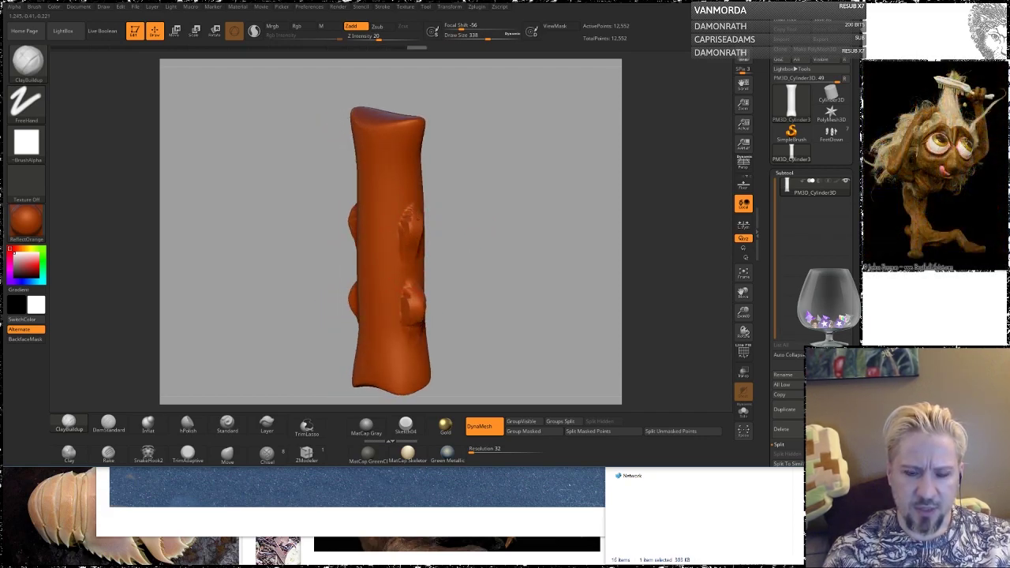
left_click_drag(481, 164, 438, 207)
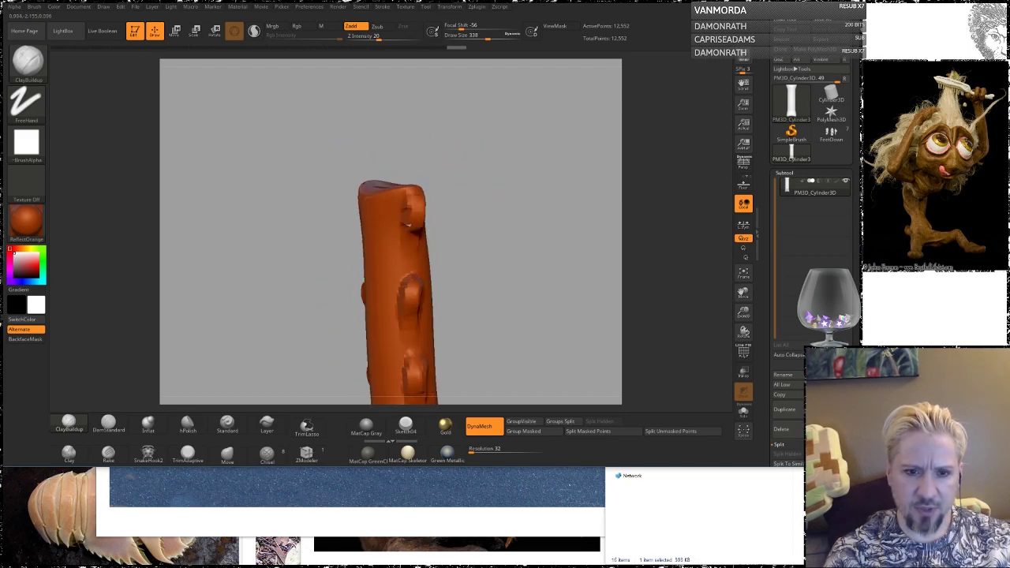
left_click_drag(410, 237, 413, 229)
Step: Extend the cylinder's side knobs downward into tapering ridges with ClayBuildup at draw size 338 and smooth them into the shaft
mouse_move(466, 203)
left_mouse_down()
mouse_move(435, 232)
mouse_move(490, 121)
left_mouse_up()
key("shift")
left_click_drag(429, 232, 413, 228, "shift")
left_click_drag(485, 241, 411, 274)
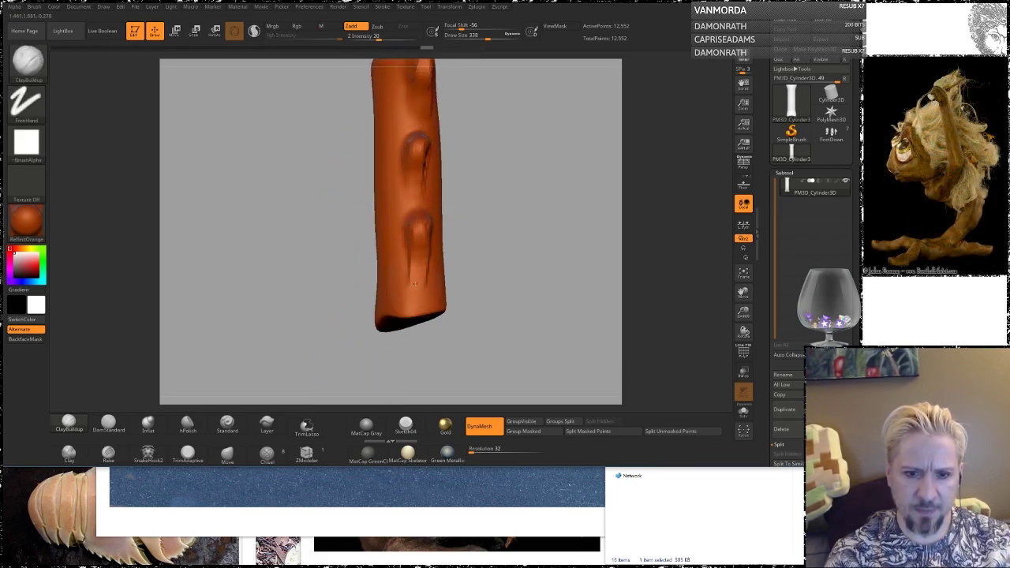
left_click_drag(416, 154, 401, 253)
left_click_drag(471, 177, 472, 273, "alt")
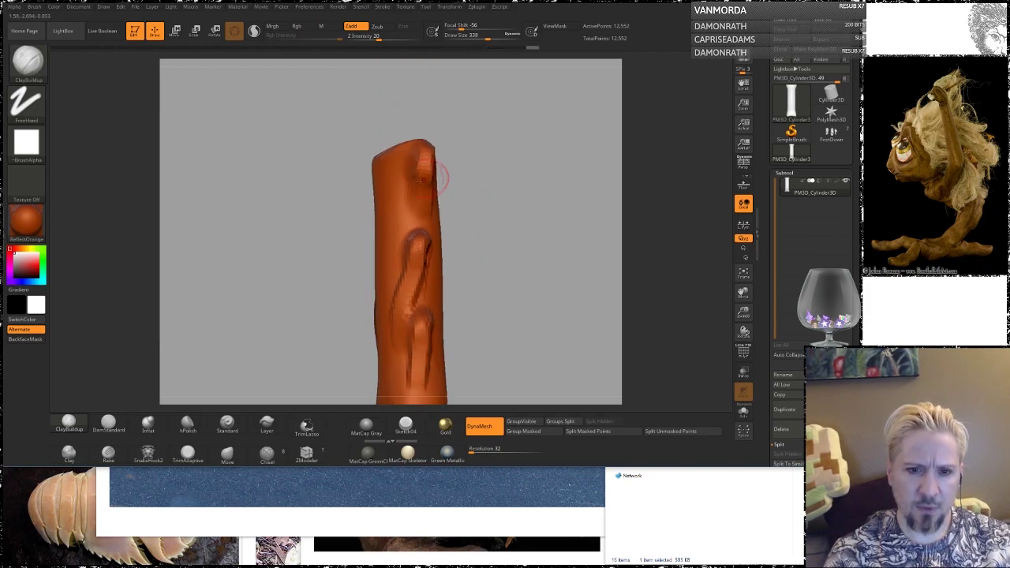
left_click_drag(423, 167, 413, 225)
left_click_drag(420, 177, 396, 267)
mouse_move(472, 198)
left_mouse_down()
mouse_move(485, 211)
mouse_move(431, 229)
mouse_move(480, 211)
mouse_move(480, 248)
mouse_move(479, 201)
left_mouse_up()
mouse_move(393, 142)
left_mouse_down("shift")
mouse_move(391, 213)
mouse_move(446, 186)
mouse_move(436, 170)
mouse_move(418, 170)
left_mouse_up("shift")
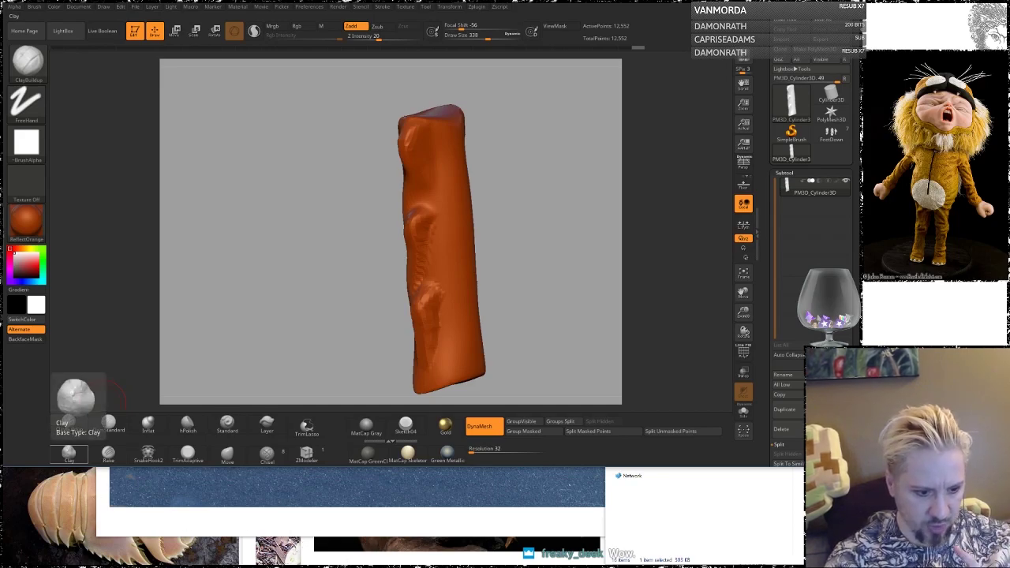
Step: Switch to Chrome and open the Tales From Talifar sentient species page on breathoflifedev.com
mouse_move(114, 566)
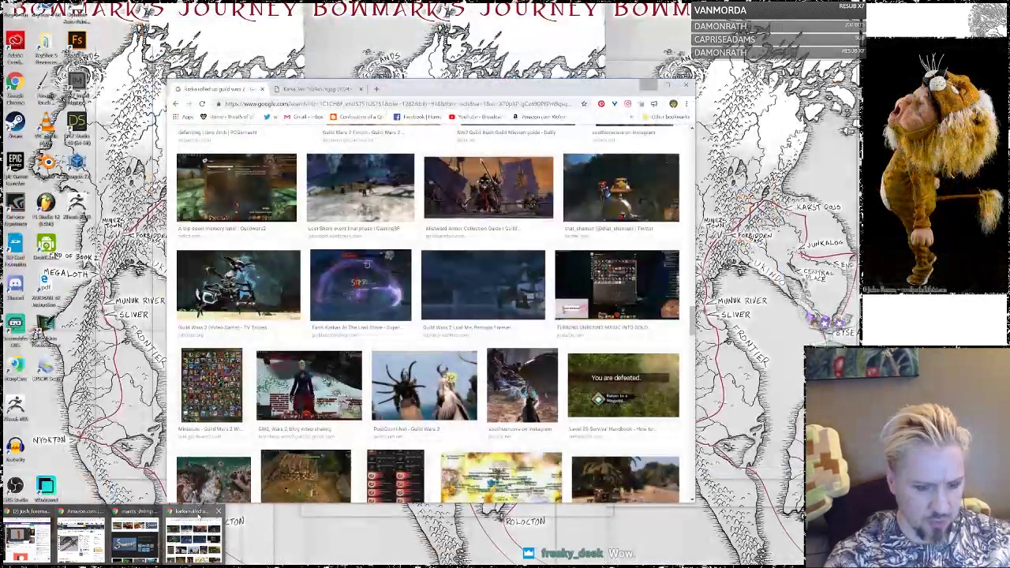
left_click(197, 521)
left_click(235, 117)
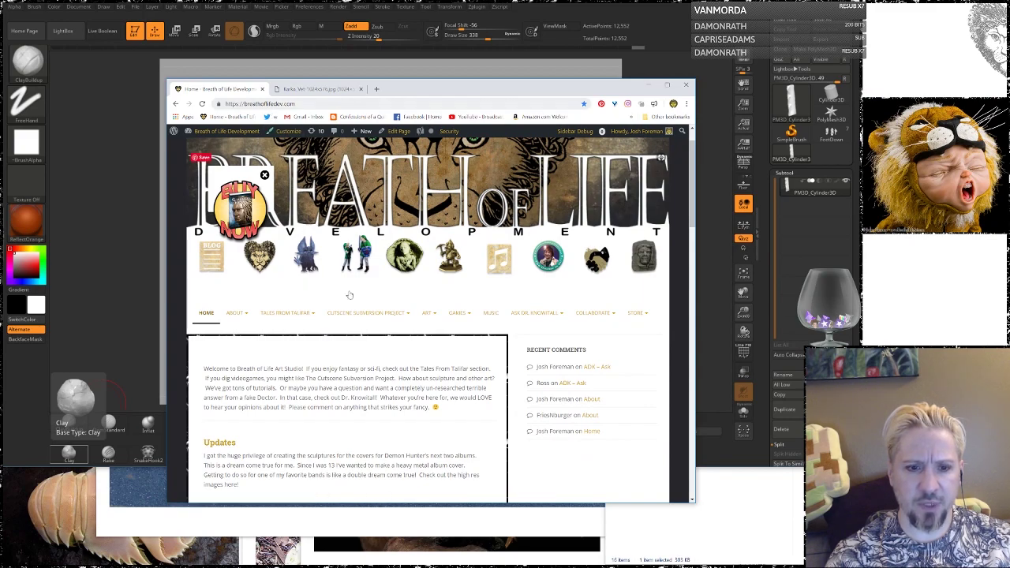
mouse_move(298, 315)
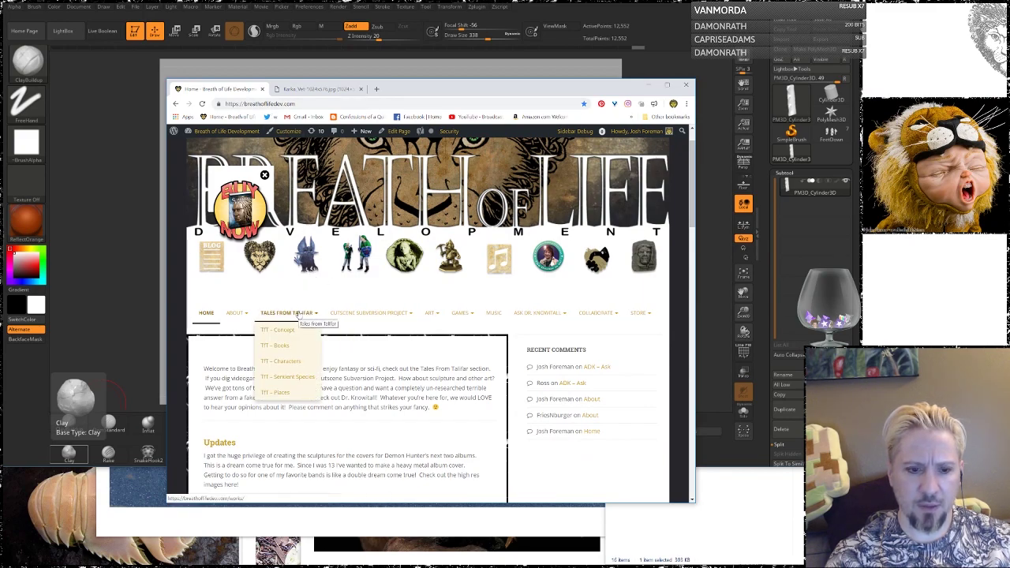
left_click(290, 379)
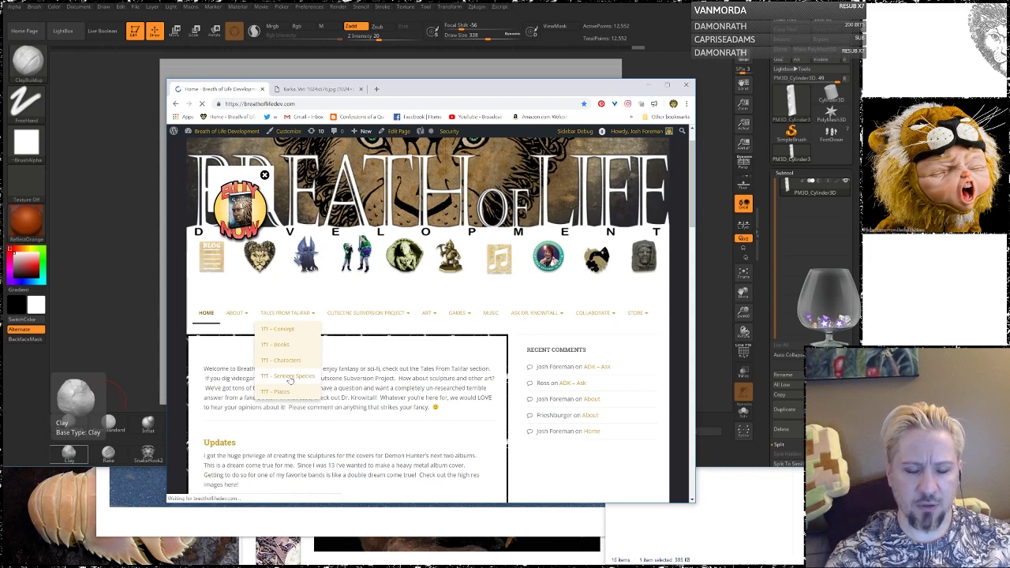
scroll(506, 254, "down", 3)
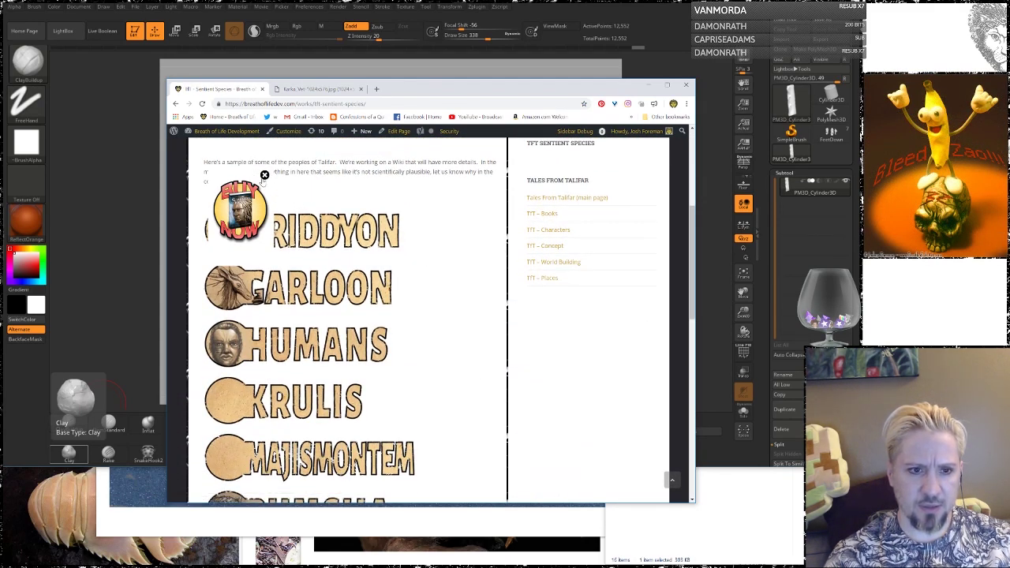
Step: Dismiss the floating book ad, look through the species list and open the Shlak entry
left_click(264, 175)
scroll(429, 201, "down", 5)
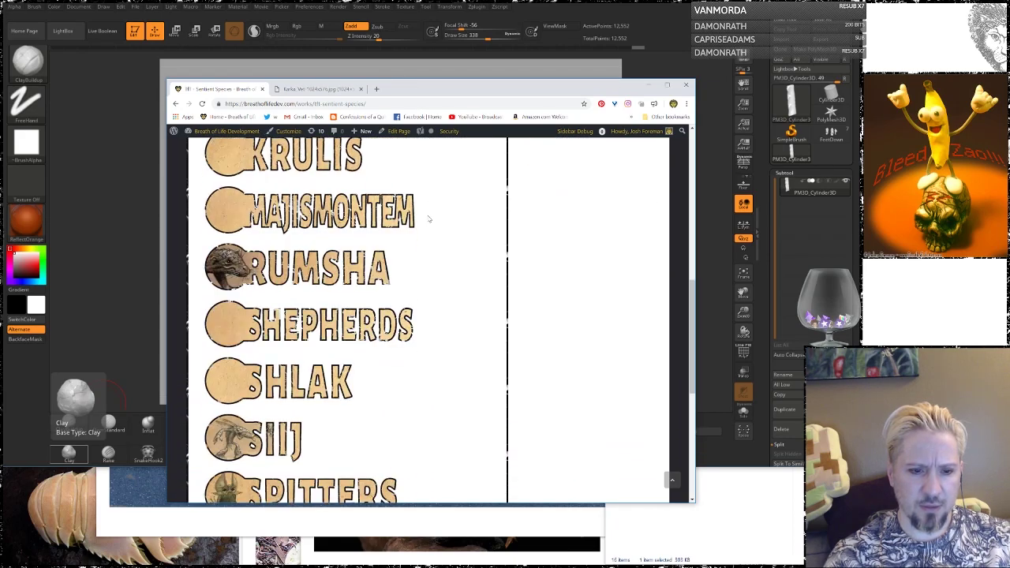
scroll(429, 219, "down", 2)
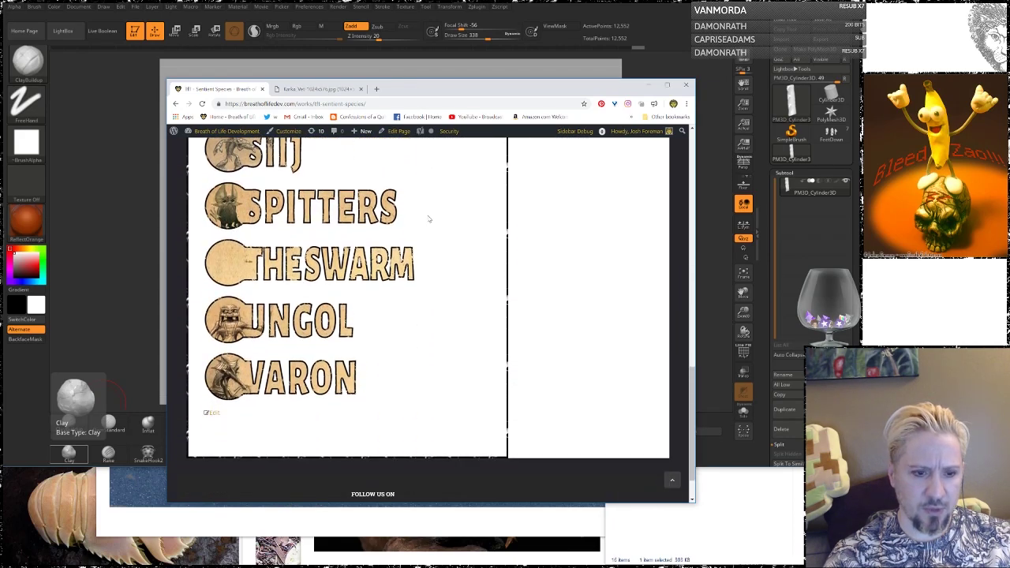
scroll(429, 220, "up", 2)
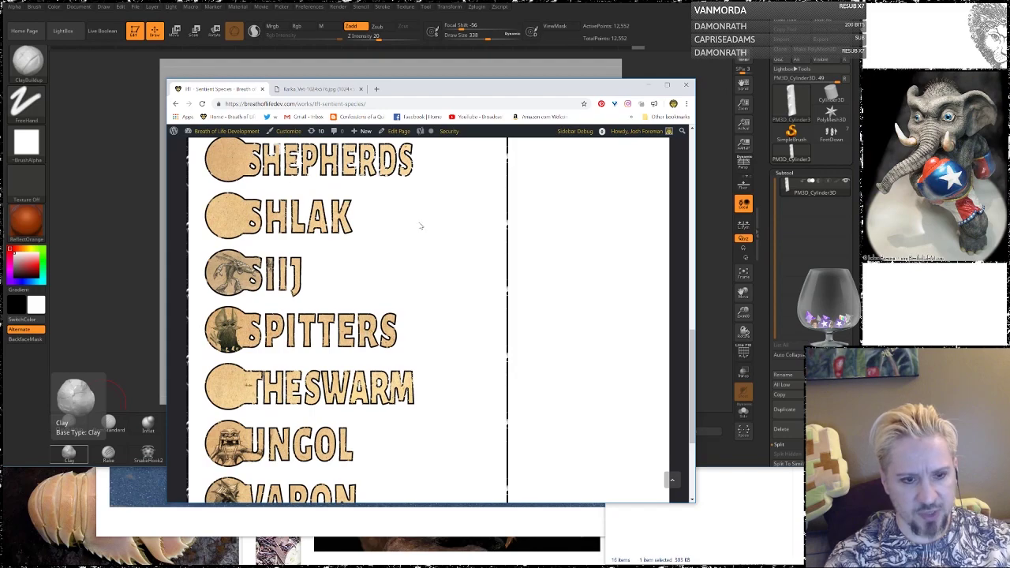
scroll(422, 223, "up", 2)
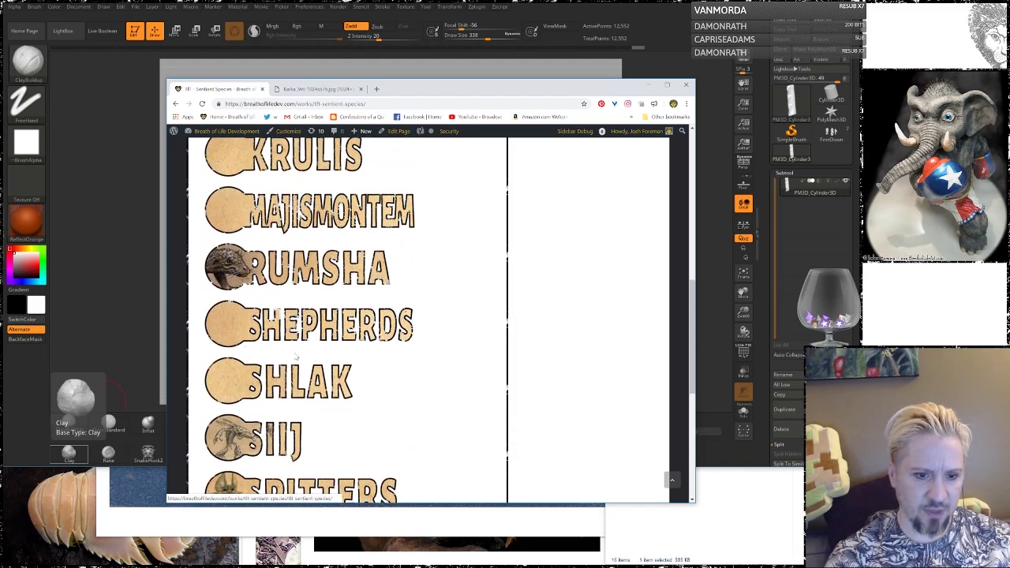
scroll(243, 385, "down", 2)
scroll(276, 328, "up", 1)
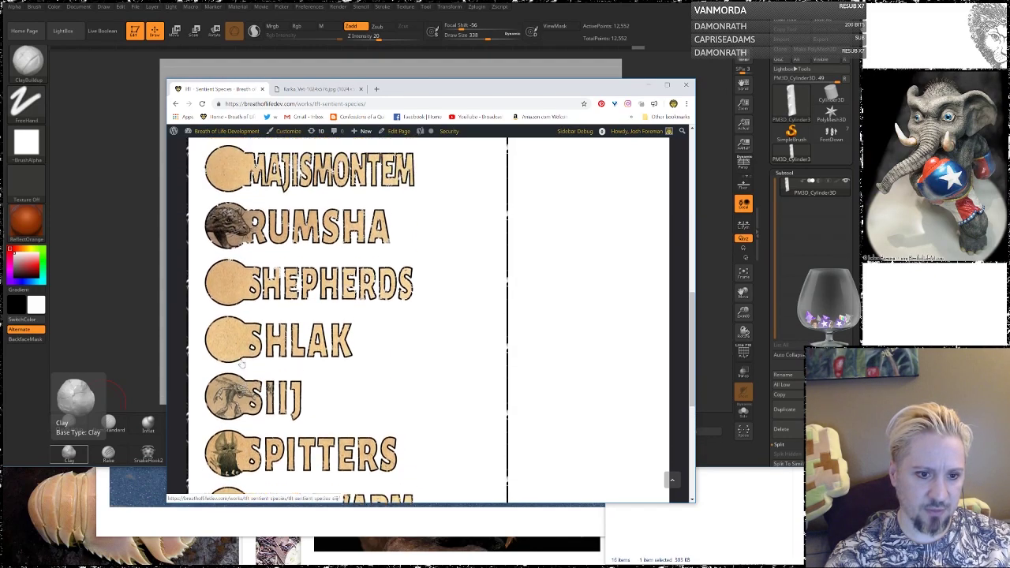
left_click(234, 338)
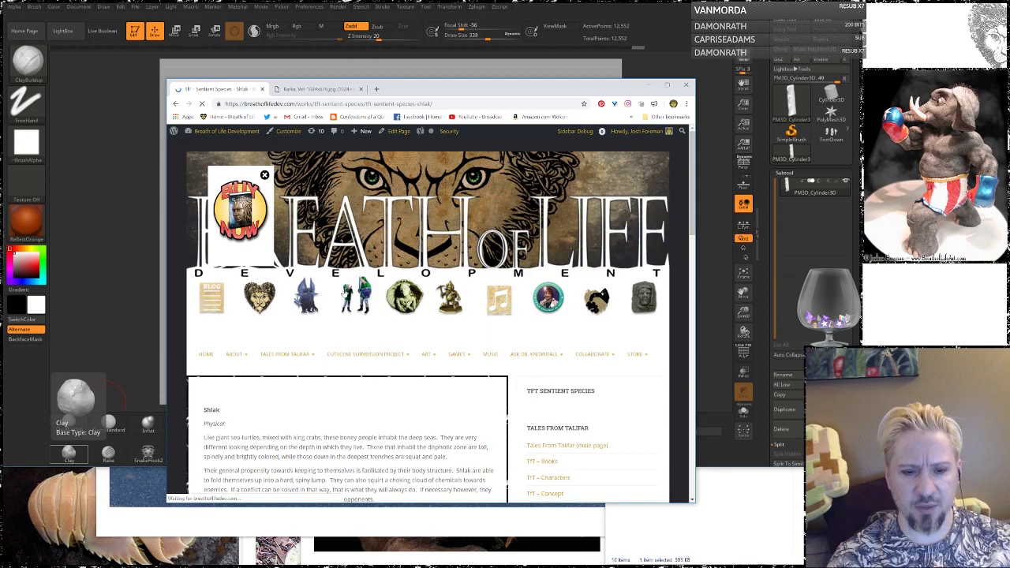
Step: Read through the Shlak page's physical description, social notes and statistics table
scroll(335, 227, "down", 3)
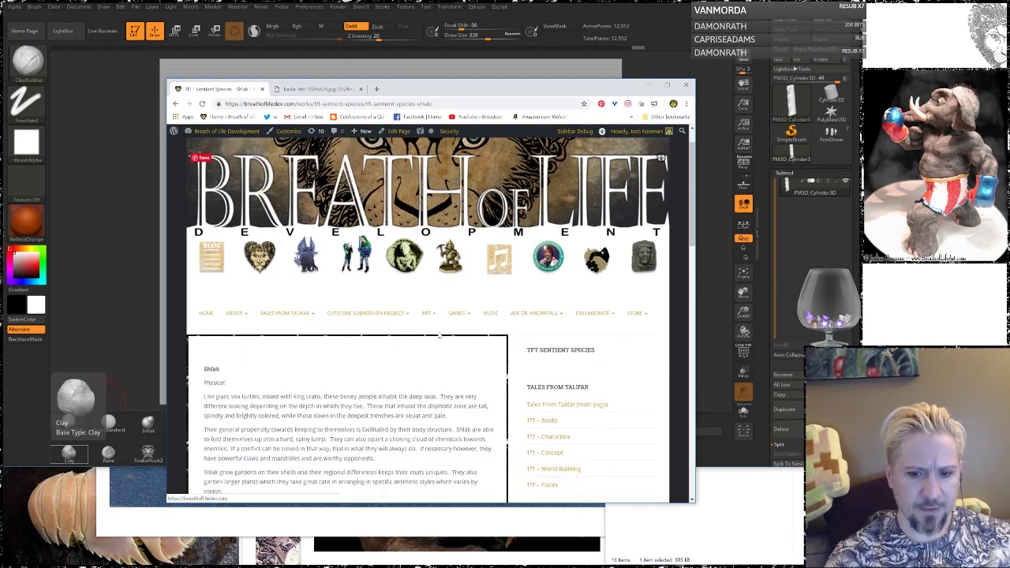
scroll(304, 293, "down", 2)
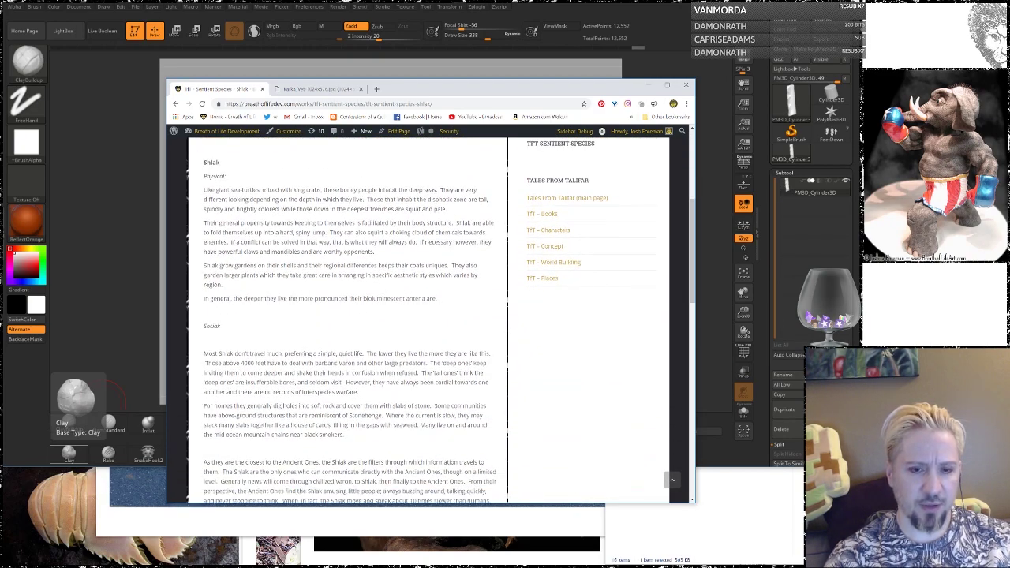
scroll(348, 316, "down", 5)
scroll(368, 293, "down", 3)
scroll(235, 327, "up", 2)
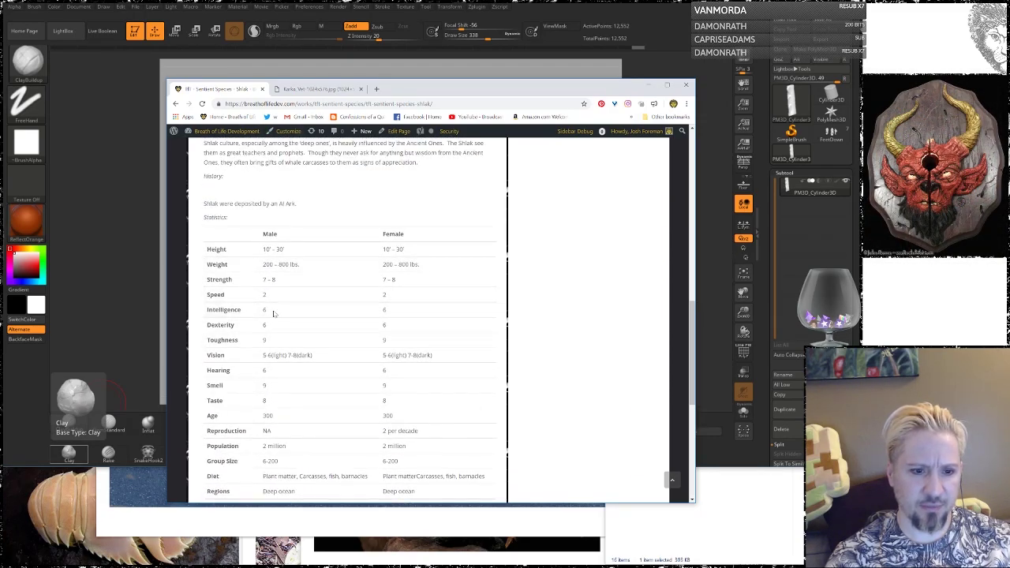
scroll(347, 351, "up", 4)
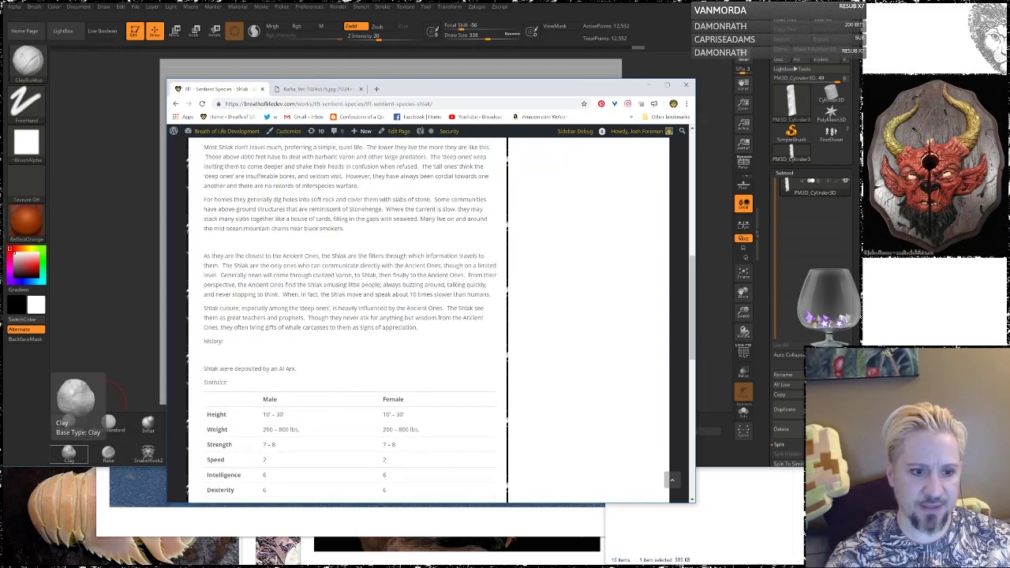
scroll(347, 323, "up", 4)
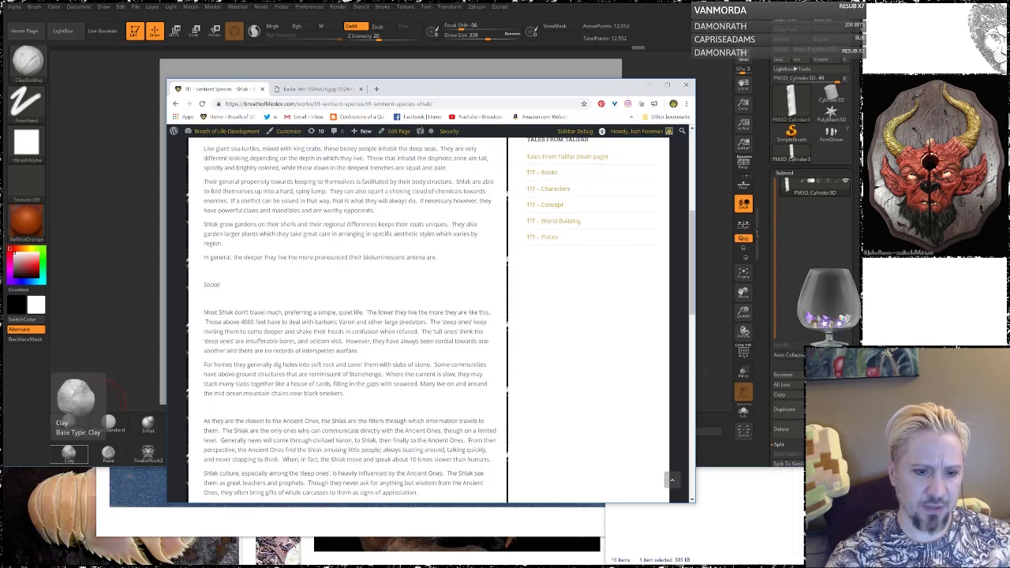
scroll(342, 370, "up", 3)
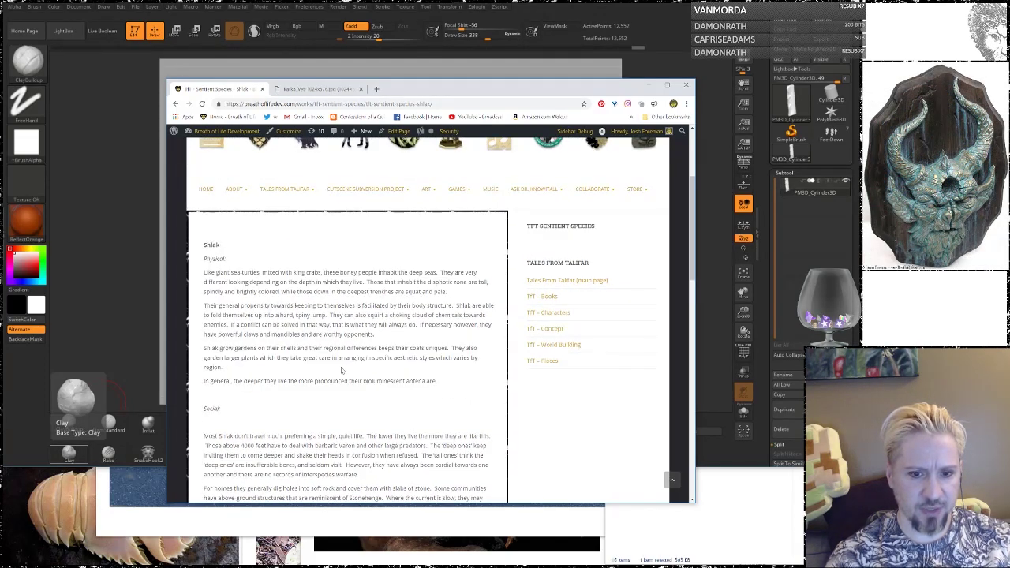
scroll(342, 371, "up", 1)
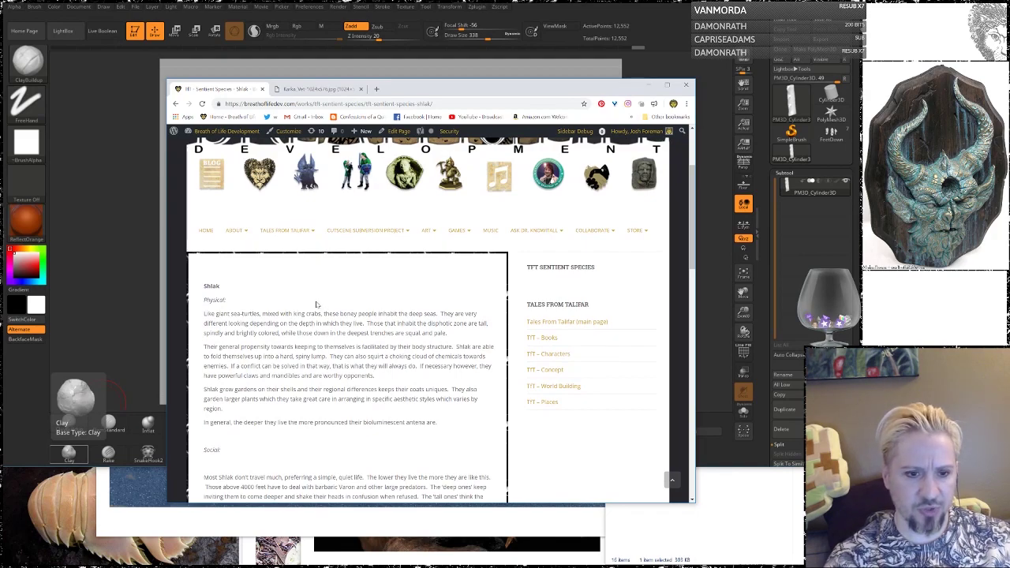
scroll(322, 323, "up", 1)
scroll(322, 325, "up", 2)
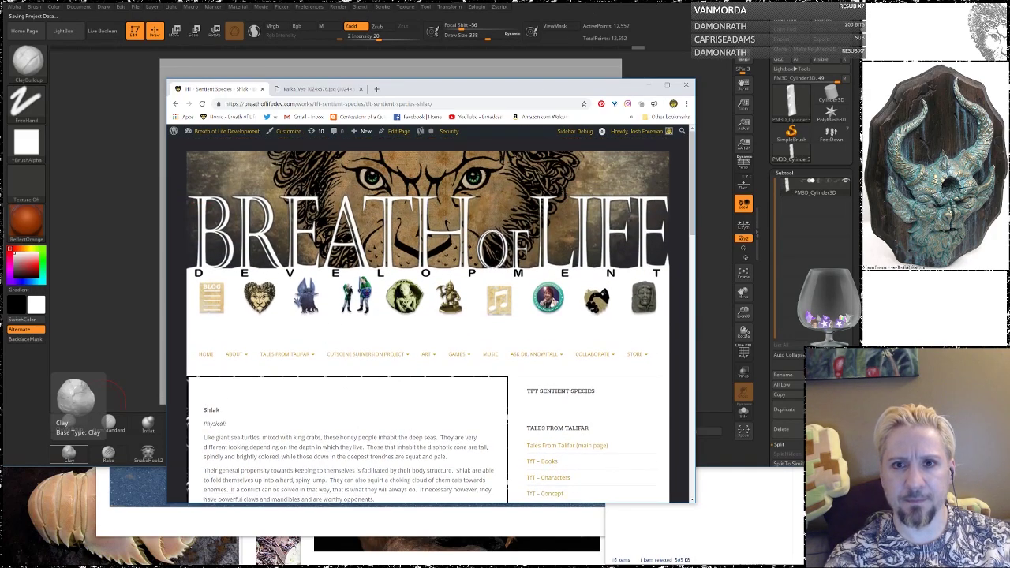
Step: Return to ZBrush and soften the knobs and flared end of the cylinder with the Smooth brush
left_click(505, 2)
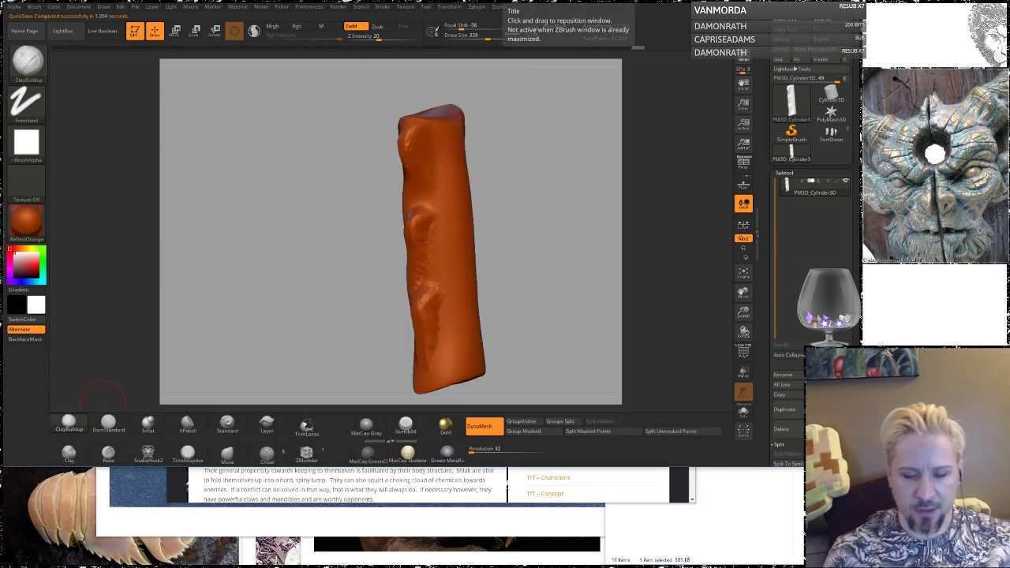
left_click_drag(292, 249, 298, 267)
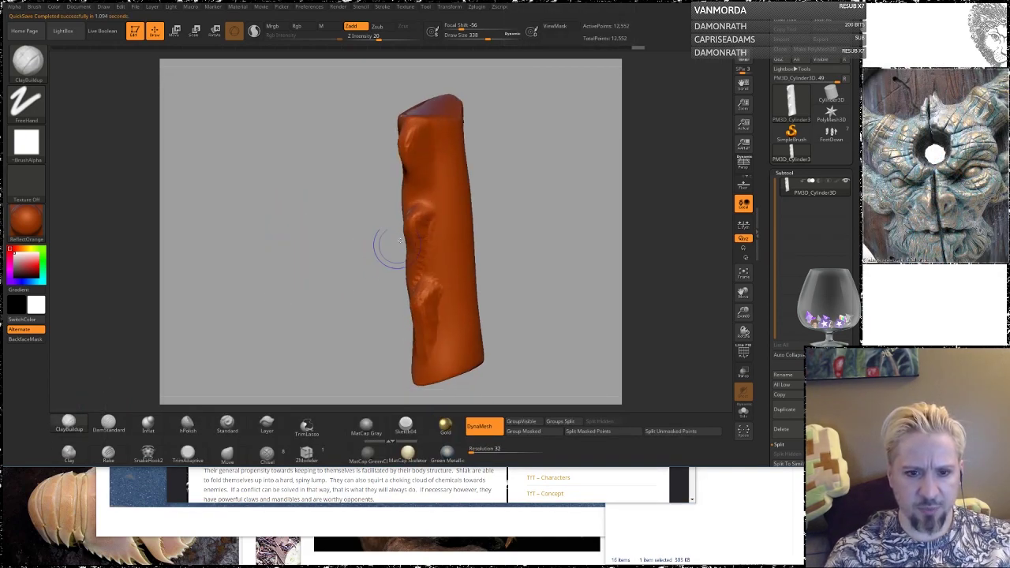
left_click_drag(394, 249, 419, 224, "shift")
mouse_move(560, 196)
left_mouse_down()
mouse_move(585, 188)
mouse_move(545, 177)
mouse_move(553, 206)
left_mouse_up()
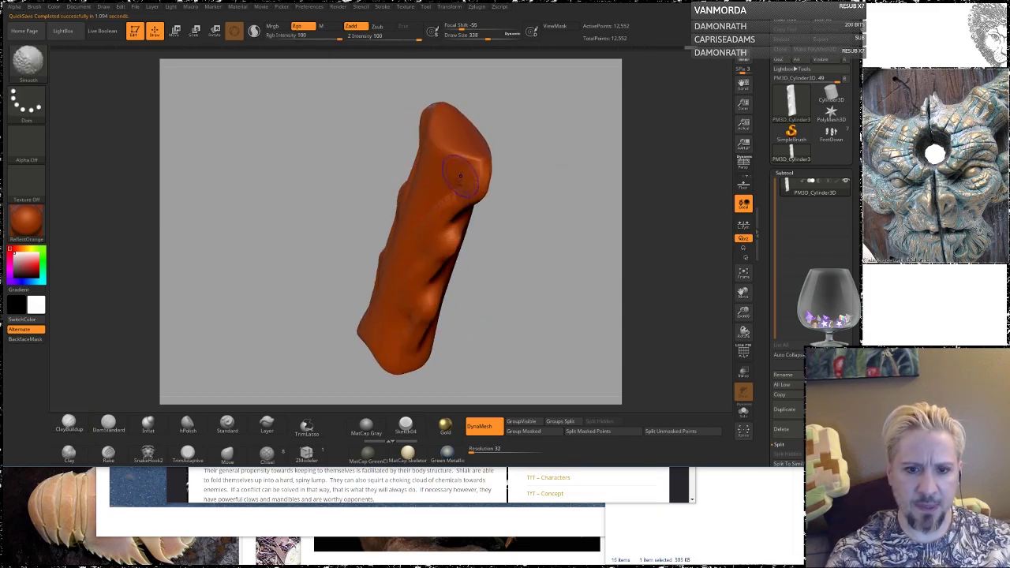
mouse_move(532, 149)
left_mouse_down()
mouse_move(558, 179)
mouse_move(575, 151)
mouse_move(526, 169)
mouse_move(494, 198)
mouse_move(503, 233)
mouse_move(491, 236)
mouse_move(498, 210)
mouse_move(517, 205)
mouse_move(511, 215)
left_mouse_up()
key("shift")
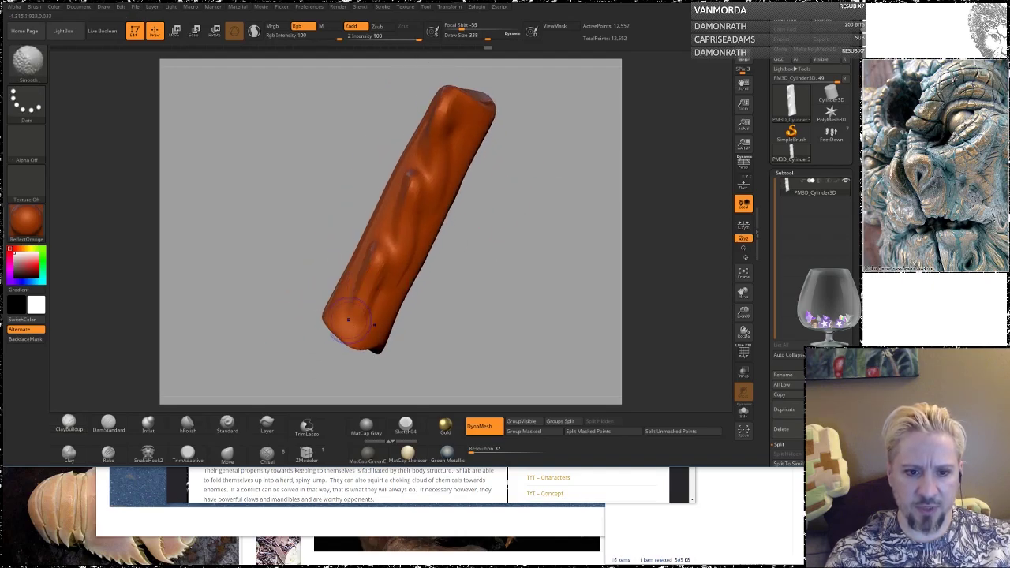
Step: Build up flowing ridges with ClayBuildup that link the knobs along the cylinder's side, smoothing the lower end
left_click_drag(383, 282, 355, 336)
mouse_move(474, 283)
left_mouse_down()
mouse_move(462, 330)
mouse_move(412, 347)
left_mouse_up()
key("shift")
left_click_drag(366, 289, 357, 320, "shift")
mouse_move(521, 285)
left_mouse_down()
mouse_move(539, 252)
mouse_move(440, 229)
left_mouse_up()
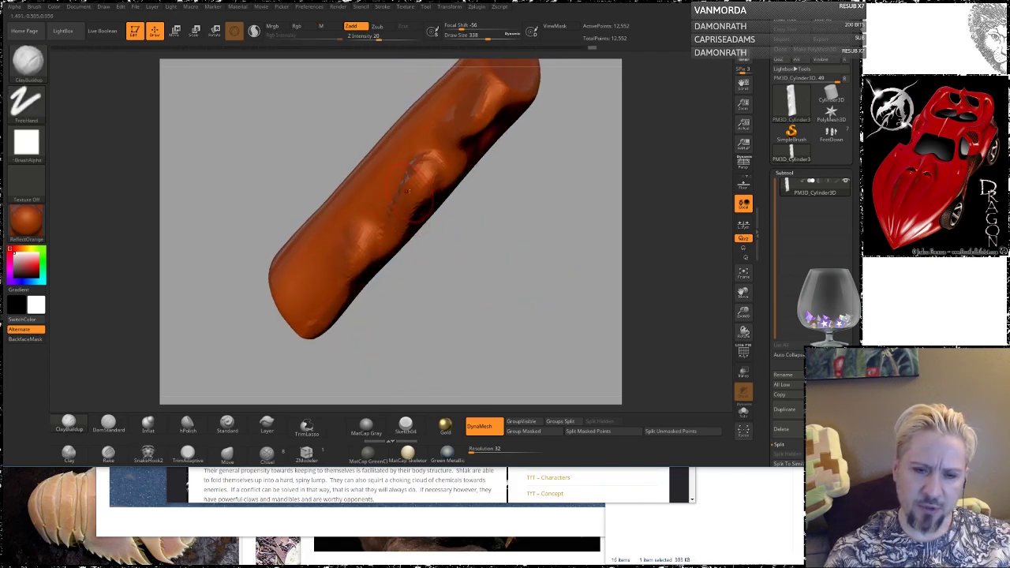
left_click_drag(440, 305, 383, 319)
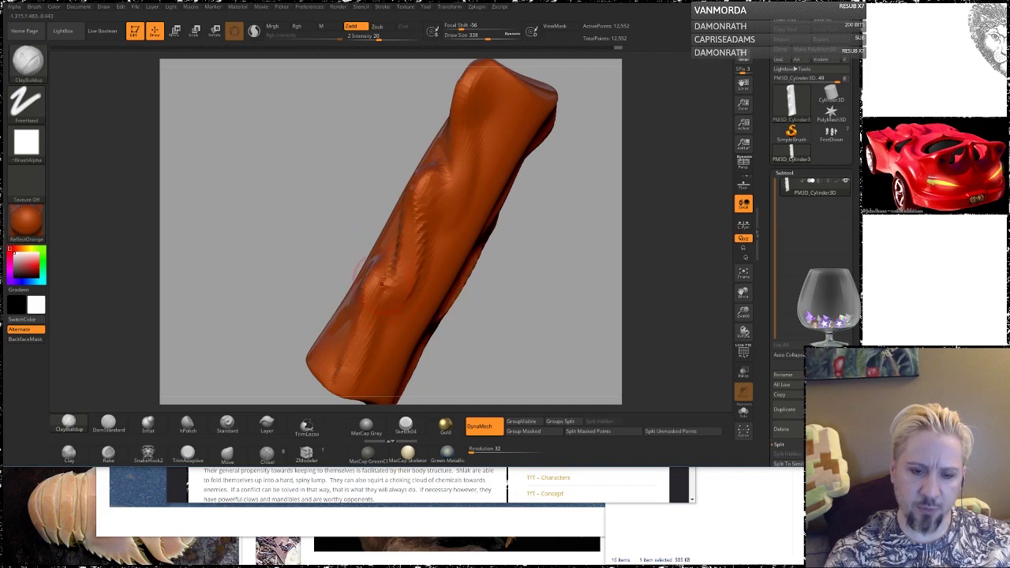
left_click_drag(555, 220, 508, 217)
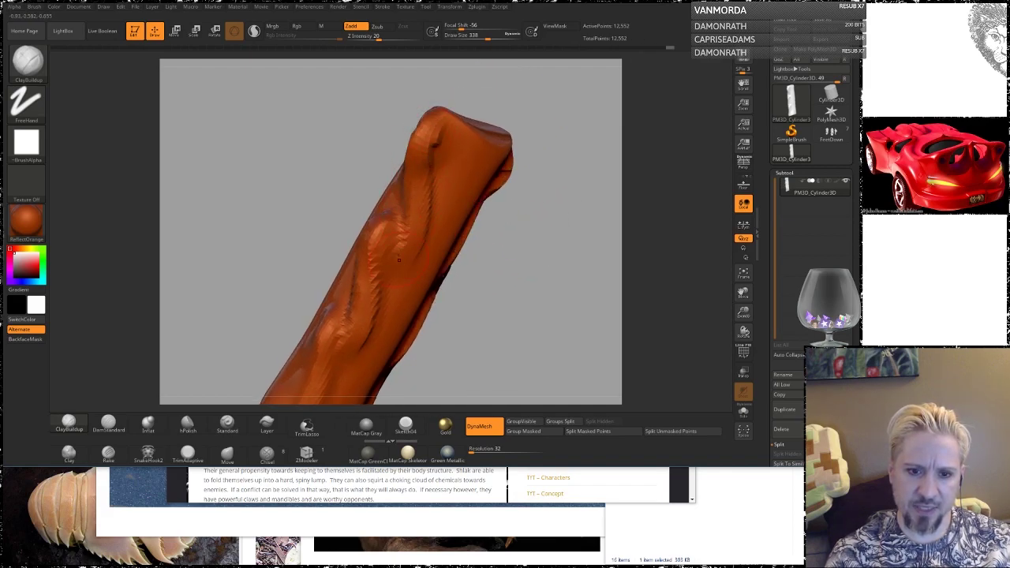
Step: Smooth the new ridges between the knobs along the shaft and beneath the flared end
mouse_move(553, 258)
left_mouse_down()
mouse_move(521, 273)
mouse_move(526, 286)
mouse_move(495, 214)
mouse_move(532, 229)
mouse_move(542, 203)
mouse_move(529, 228)
left_mouse_up()
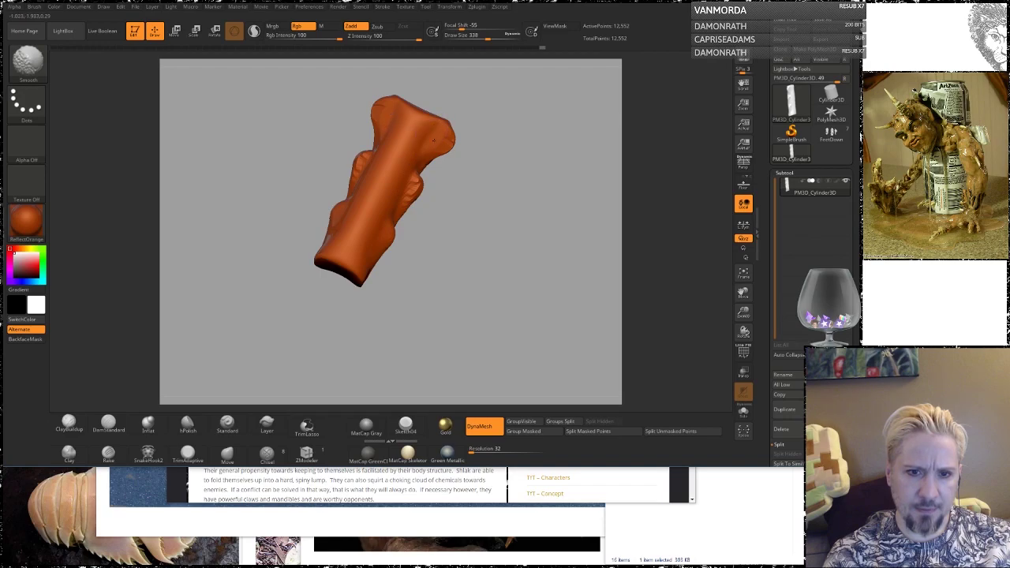
mouse_move(474, 149)
left_mouse_down()
mouse_move(481, 239)
mouse_move(456, 309)
mouse_move(563, 316)
mouse_move(594, 232)
mouse_move(514, 189)
mouse_move(493, 238)
mouse_move(472, 229)
left_mouse_up()
mouse_move(401, 228)
left_mouse_down("shift")
mouse_move(442, 183)
mouse_move(416, 213)
mouse_move(402, 281)
left_mouse_up("shift")
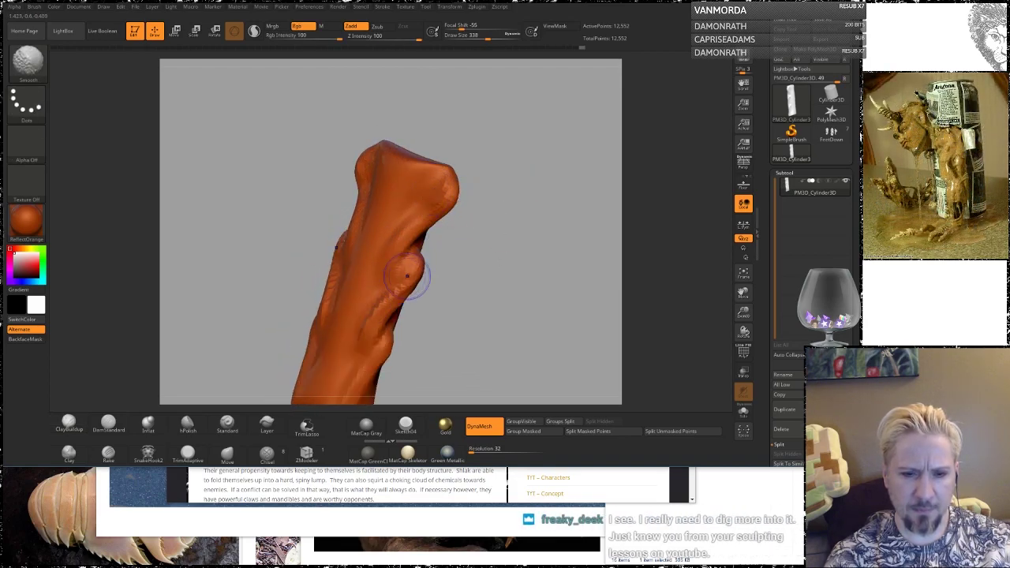
left_click_drag(492, 316, 470, 290)
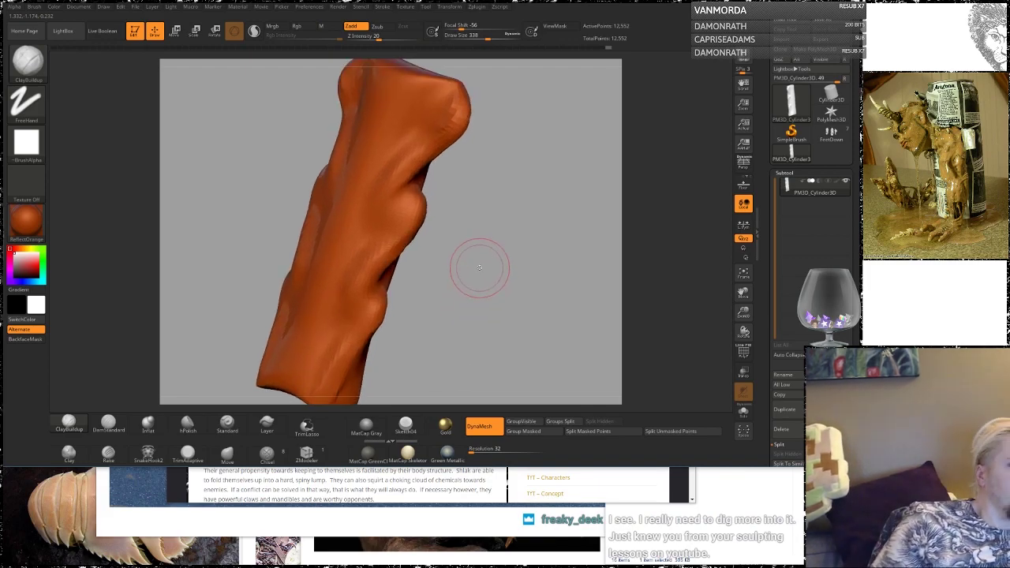
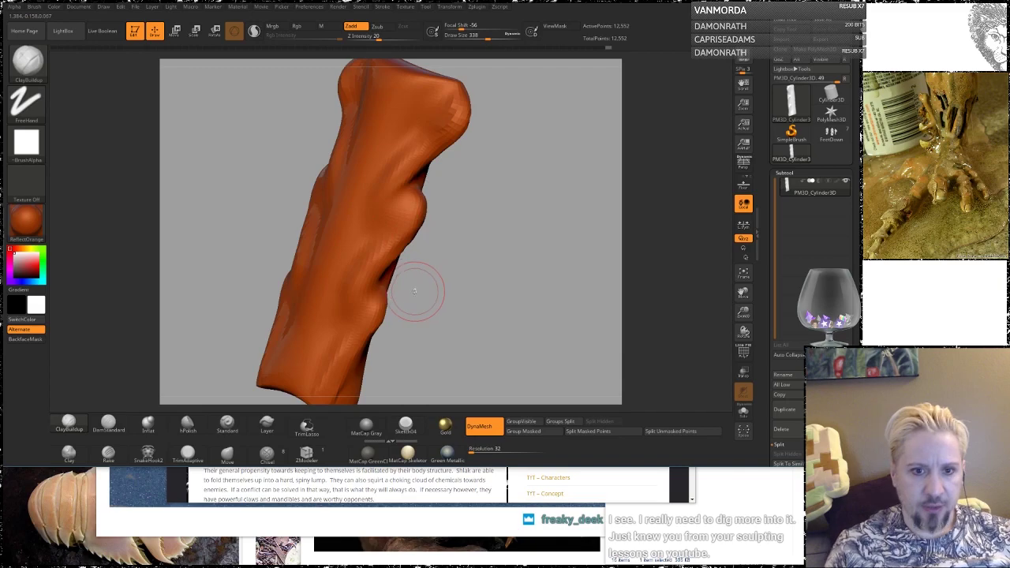
Step: Shape the face of the flared end into a shallow hollow with ClayBuildup and smooth it
mouse_move(509, 184)
left_mouse_down()
mouse_move(536, 237)
mouse_move(492, 221)
left_mouse_up()
left_click_drag(469, 177, 459, 161, "shift")
mouse_move(532, 155)
left_mouse_down("alt")
mouse_move(487, 223)
mouse_move(470, 185)
mouse_move(505, 202)
mouse_move(449, 224)
mouse_move(449, 189)
left_mouse_up("alt")
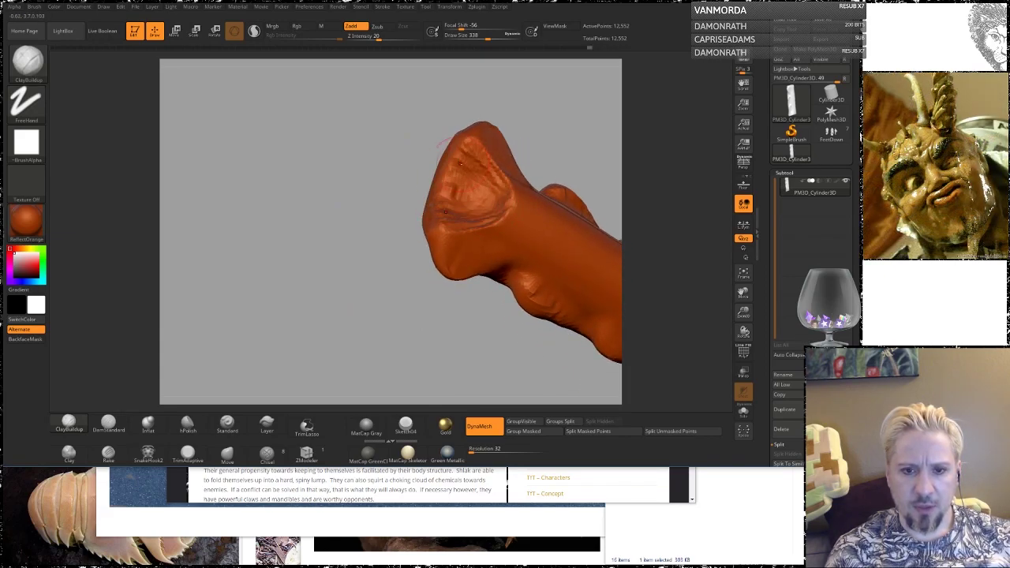
mouse_move(566, 95)
left_mouse_down()
mouse_move(575, 115)
mouse_move(565, 119)
left_mouse_up()
left_click_drag(491, 190, 468, 228, "shift")
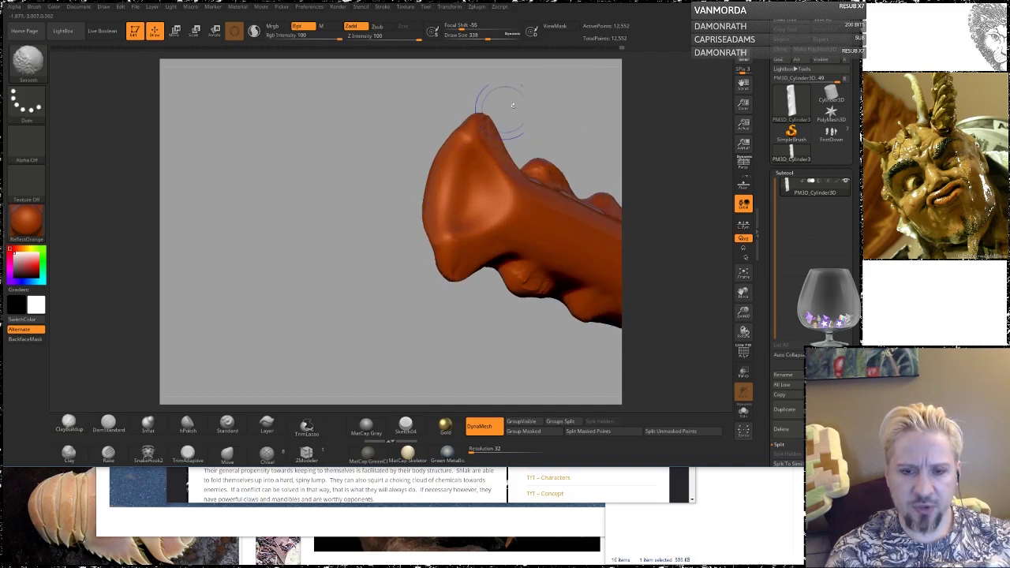
Step: Deepen the hollow in the face of the flared end with ClayBuildup and smooth its rim
left_click_drag(496, 113, 546, 111)
left_click_drag(470, 161, 457, 217)
left_click_drag(458, 181, 468, 218)
left_click_drag(560, 90, 509, 98)
left_click_drag(483, 162, 472, 185, "shift")
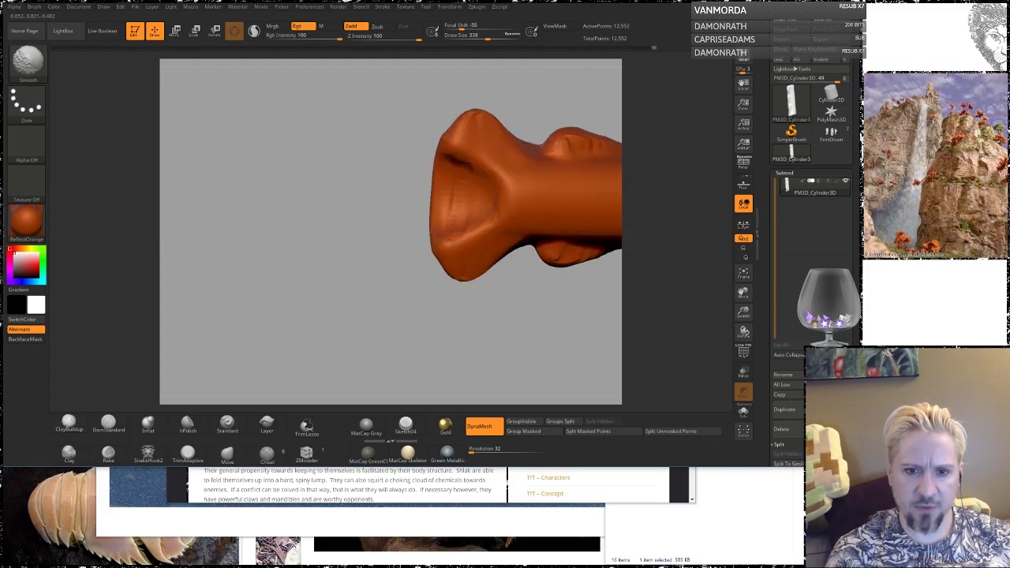
left_click_drag(385, 199, 322, 260, "alt")
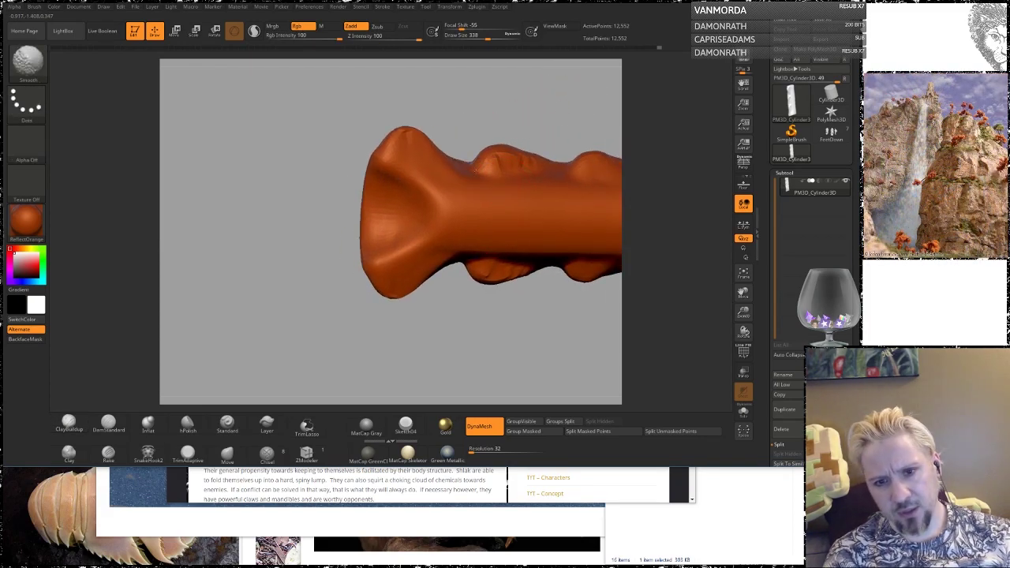
Step: Build up ridges with ClayBuildup along both sides of the flared end toward the first knobs and smooth them
mouse_move(559, 131)
left_mouse_down()
mouse_move(450, 142)
mouse_move(467, 188)
mouse_move(500, 221)
mouse_move(379, 248)
mouse_move(395, 237)
mouse_move(351, 220)
left_mouse_up()
left_click_drag(355, 281, 312, 209)
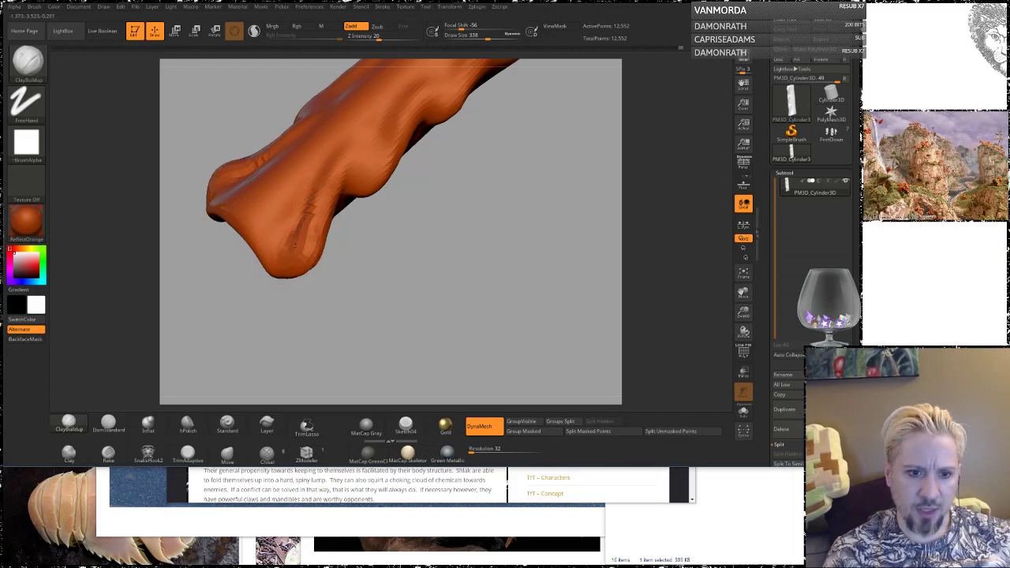
left_click_drag(375, 269, 320, 164)
mouse_move(424, 192)
left_mouse_down()
mouse_move(422, 300)
mouse_move(403, 294)
left_mouse_up()
mouse_move(278, 290)
left_mouse_down()
mouse_move(304, 241)
mouse_move(301, 271)
left_mouse_up()
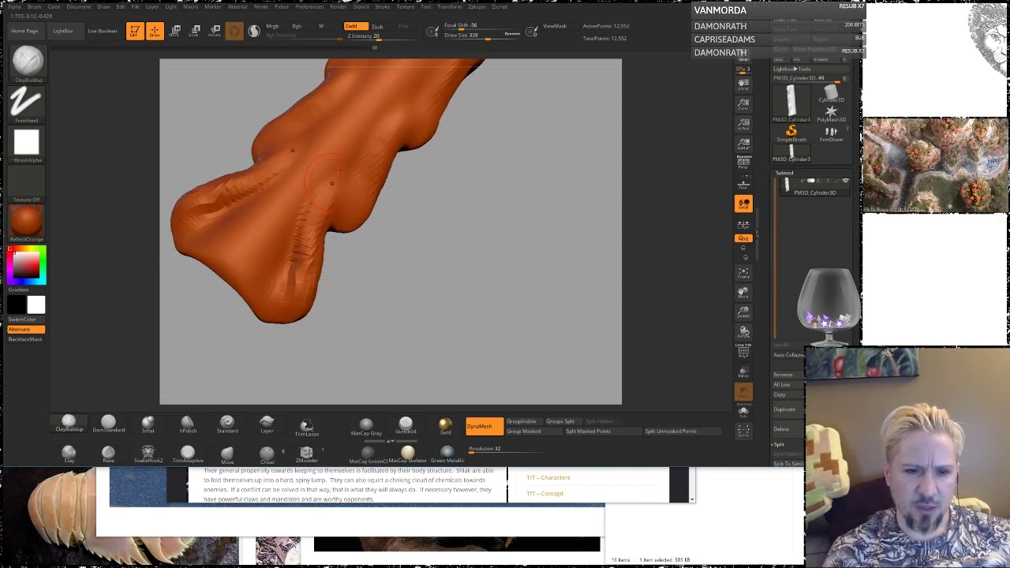
key("shift")
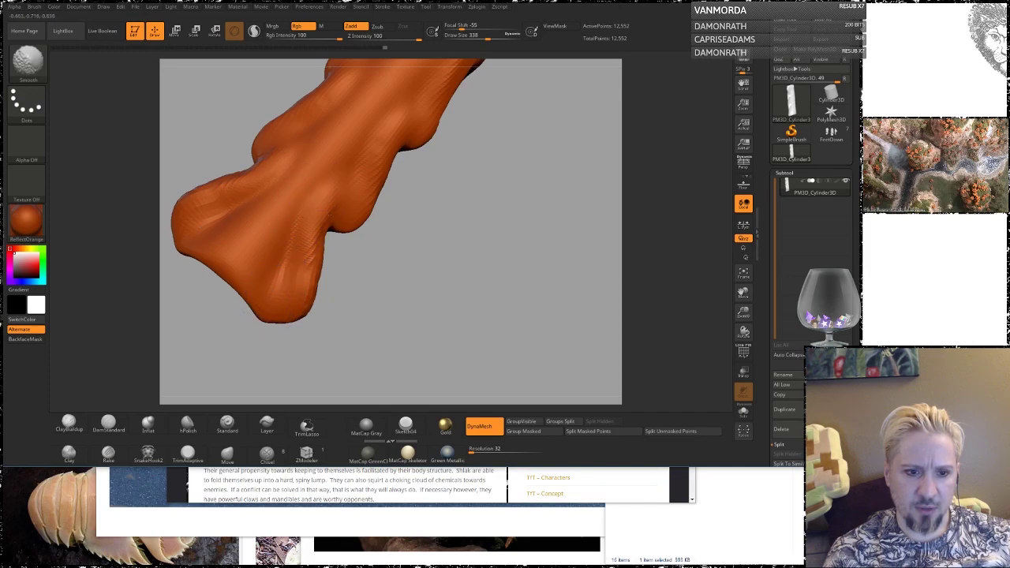
Step: Build up the forms between the knobs on the cylinder's side and smooth them into the shaft
mouse_move(375, 224)
left_mouse_down()
mouse_move(413, 248)
mouse_move(413, 139)
mouse_move(451, 232)
mouse_move(377, 173)
left_mouse_up()
key("shift")
mouse_move(417, 219)
left_mouse_down()
mouse_move(526, 198)
mouse_move(395, 203)
left_mouse_up()
mouse_move(469, 274)
left_mouse_down("alt")
mouse_move(402, 249)
mouse_move(398, 213)
mouse_move(412, 254)
mouse_move(460, 232)
left_mouse_up("alt")
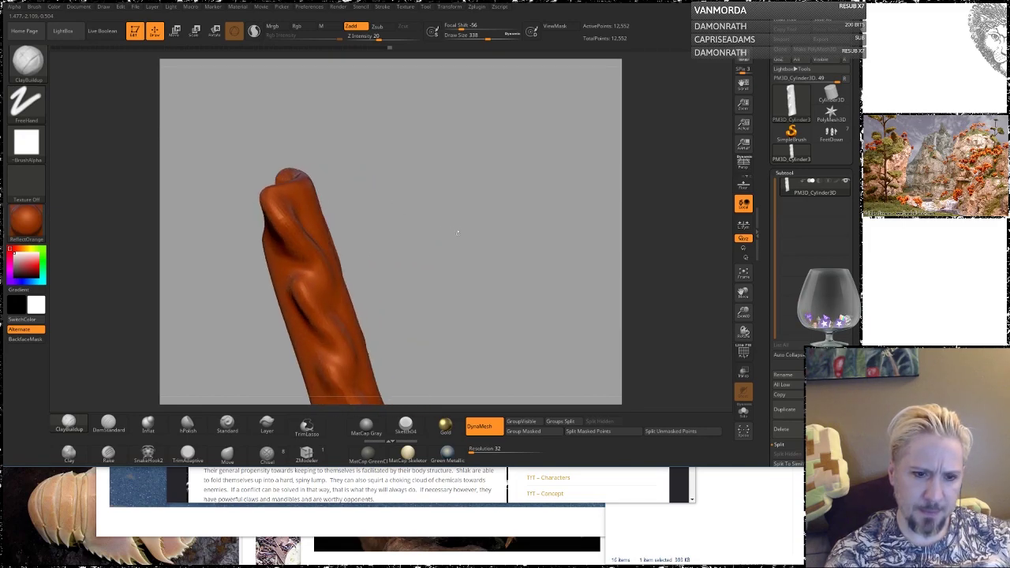
left_click_drag(403, 260, 302, 295)
left_click_drag(382, 257, 430, 252)
left_click_drag(316, 300, 225, 315, "shift")
Step: Sculpt long ridges down the plain face of the shaft, converging from the flared end to the lower end, and smooth them
mouse_move(400, 259)
left_mouse_down("alt")
mouse_move(407, 212)
mouse_move(397, 207)
mouse_move(428, 210)
mouse_move(379, 175)
left_mouse_up("alt")
left_click_drag(273, 117, 257, 160)
left_click_drag(275, 91, 271, 228)
left_click_drag(276, 118, 286, 278)
left_click_drag(270, 178, 277, 309)
left_click_drag(276, 225, 295, 327)
mouse_move(278, 261)
left_mouse_down()
mouse_move(268, 158)
mouse_move(280, 270)
left_mouse_up()
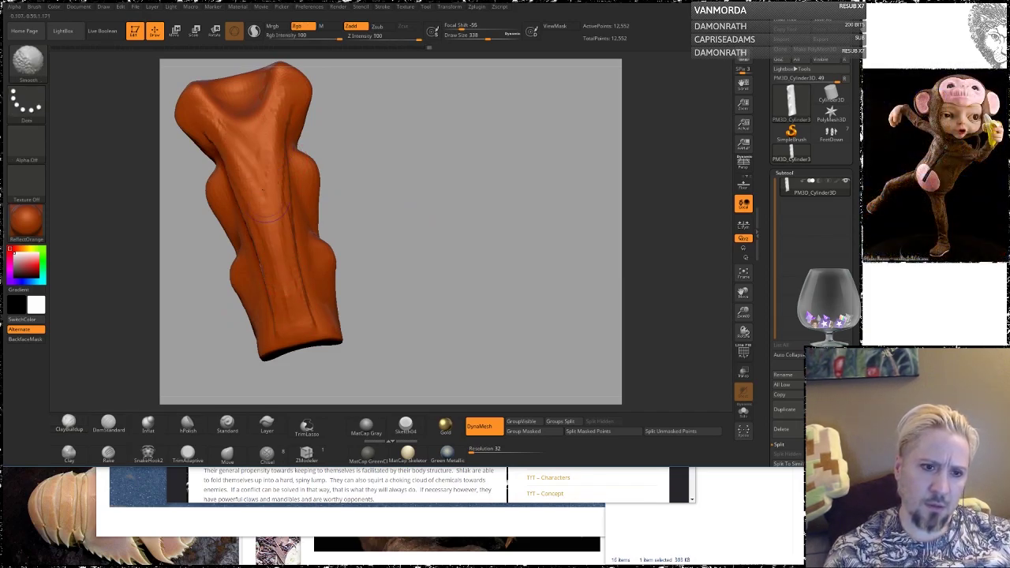
Step: Strengthen the V-shaped ridges beneath the hollowed end with ClayBuildup and blend them down the shaft
left_click_drag(401, 195, 271, 150)
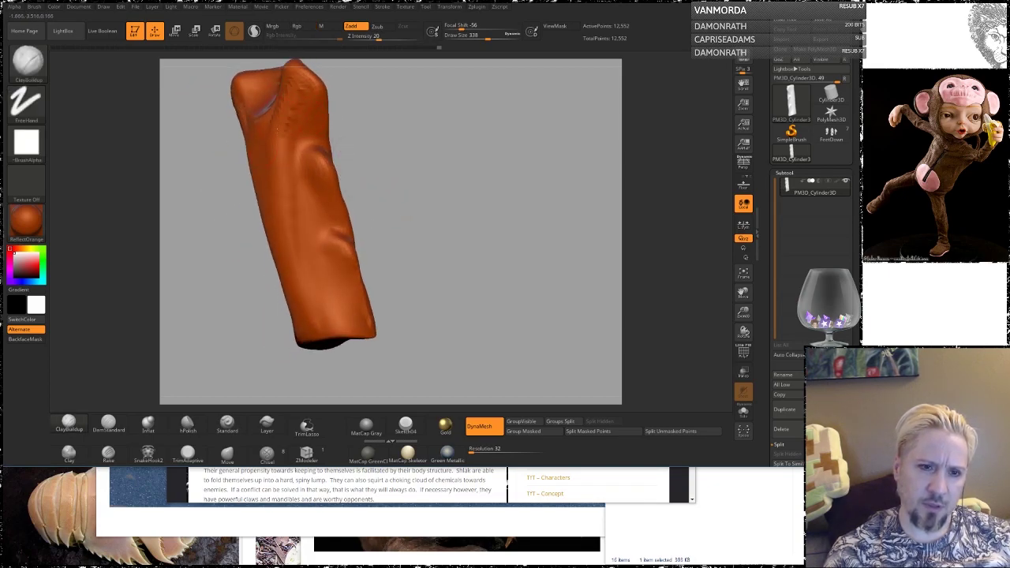
left_click_drag(276, 110, 294, 263)
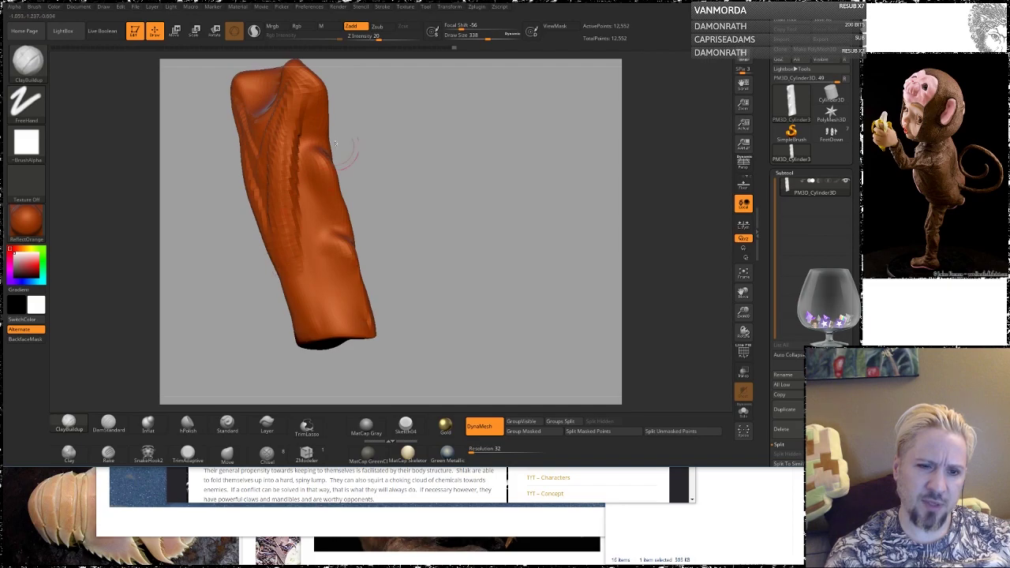
left_click_drag(327, 166, 278, 231, "shift")
left_click_drag(417, 150, 474, 170)
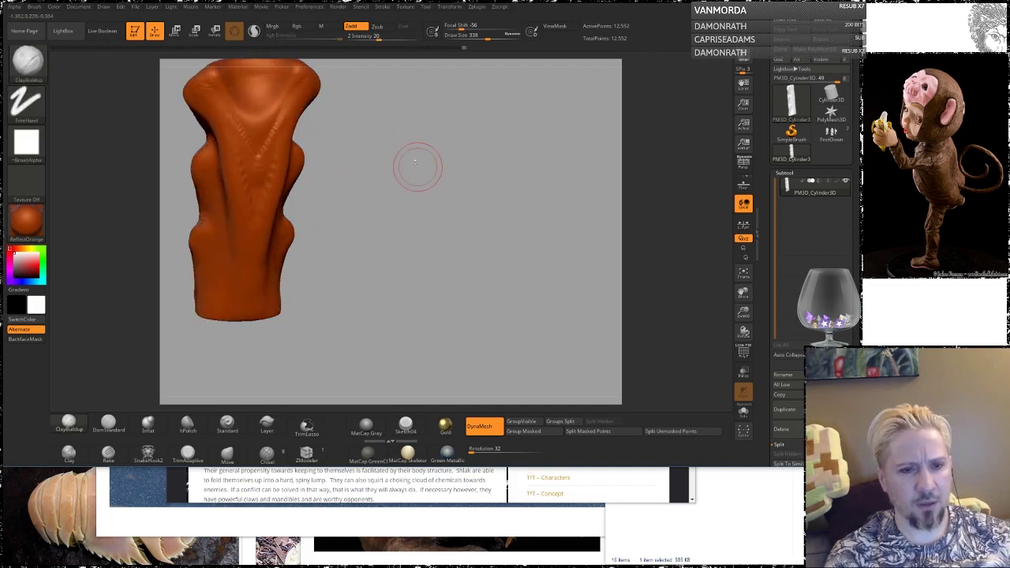
mouse_move(410, 177)
left_mouse_down()
mouse_move(361, 176)
mouse_move(387, 116)
mouse_move(408, 191)
left_mouse_up()
left_click_drag(235, 204, 238, 306, "shift")
Step: Remesh the cylinder with DynaMesh at resolution 32 and work ClayBuildup into the central groove behind the flared end
left_click_drag(380, 171, 424, 255)
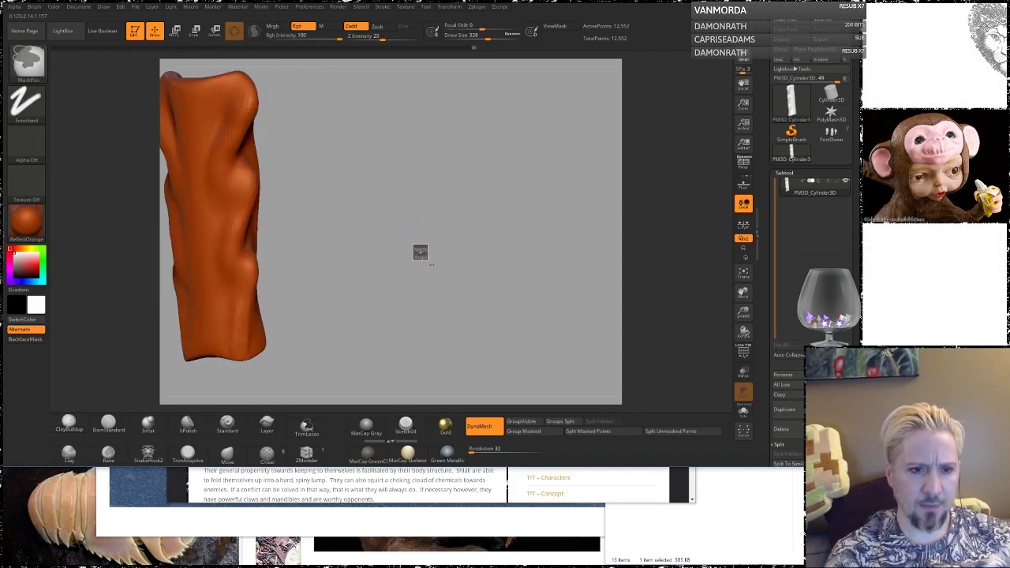
mouse_move(304, 166)
left_mouse_down()
mouse_move(367, 206)
mouse_move(411, 194)
left_mouse_up()
mouse_move(429, 252)
left_mouse_down()
mouse_move(455, 237)
mouse_move(438, 164)
mouse_move(442, 261)
mouse_move(442, 214)
mouse_move(325, 210)
left_mouse_up()
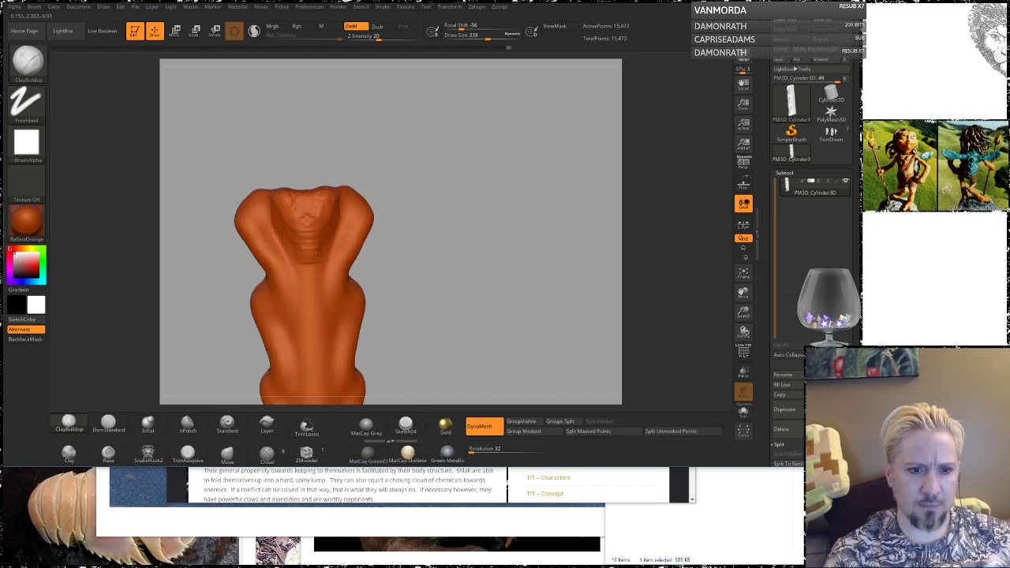
Step: Build up the center of the shaft between the paired knobs with ClayBuildup and smooth the surrounding surface
mouse_move(379, 225)
left_mouse_down()
mouse_move(413, 219)
mouse_move(316, 251)
mouse_move(351, 332)
left_mouse_up()
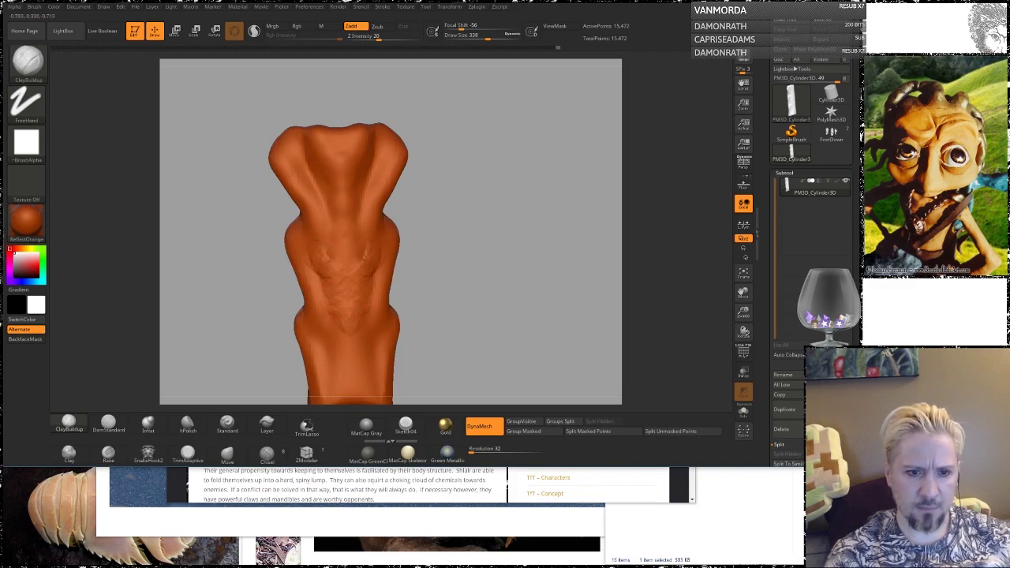
left_click_drag(313, 224, 337, 246, "shift")
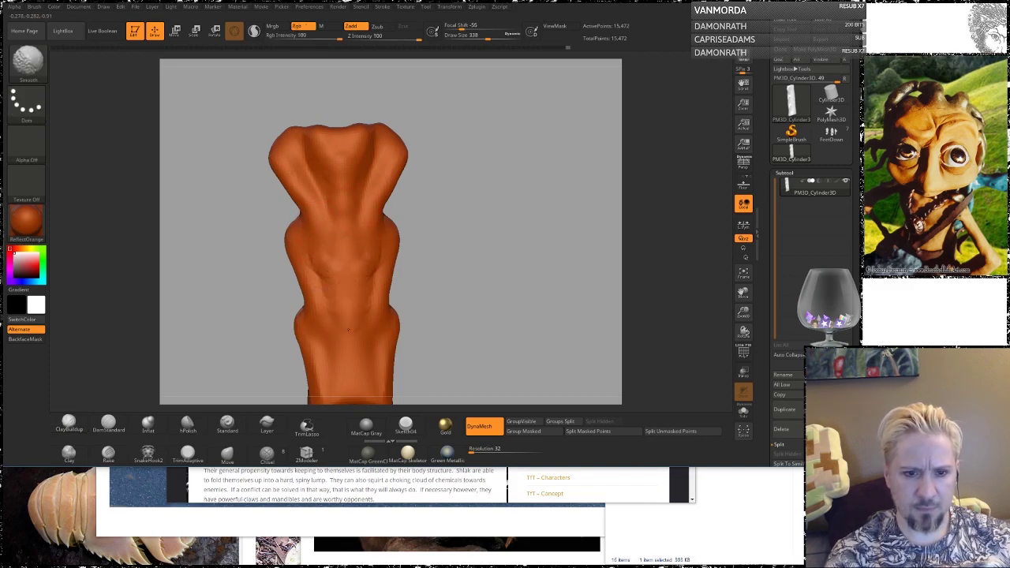
mouse_move(436, 232)
left_mouse_down()
mouse_move(429, 223)
mouse_move(447, 234)
mouse_move(439, 263)
mouse_move(412, 232)
mouse_move(345, 244)
left_mouse_up()
left_click_drag(461, 199, 437, 208)
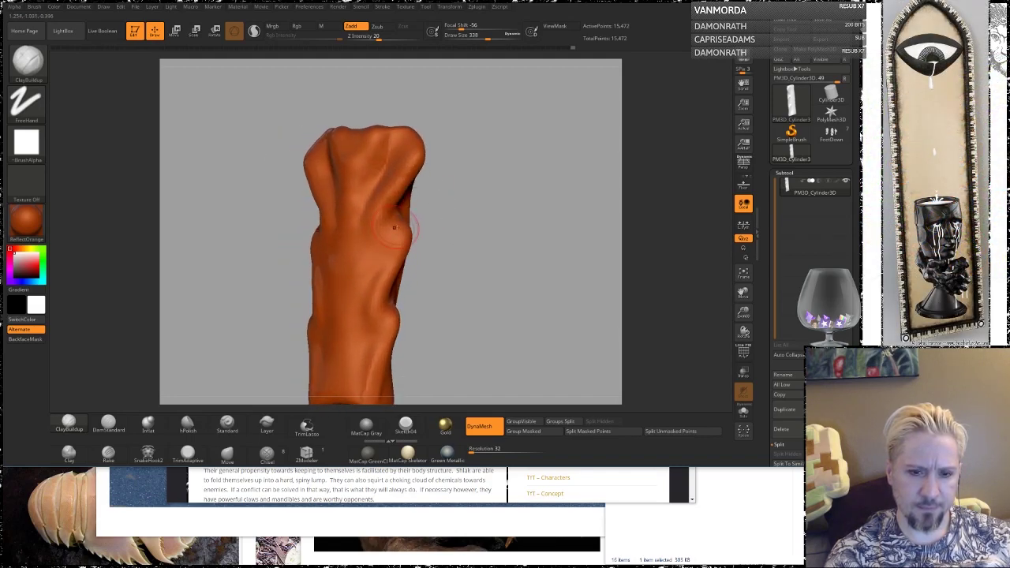
left_click_drag(483, 168, 427, 190)
mouse_move(489, 187)
left_mouse_down()
mouse_move(442, 189)
mouse_move(395, 169)
mouse_move(455, 197)
mouse_move(327, 207)
left_mouse_up()
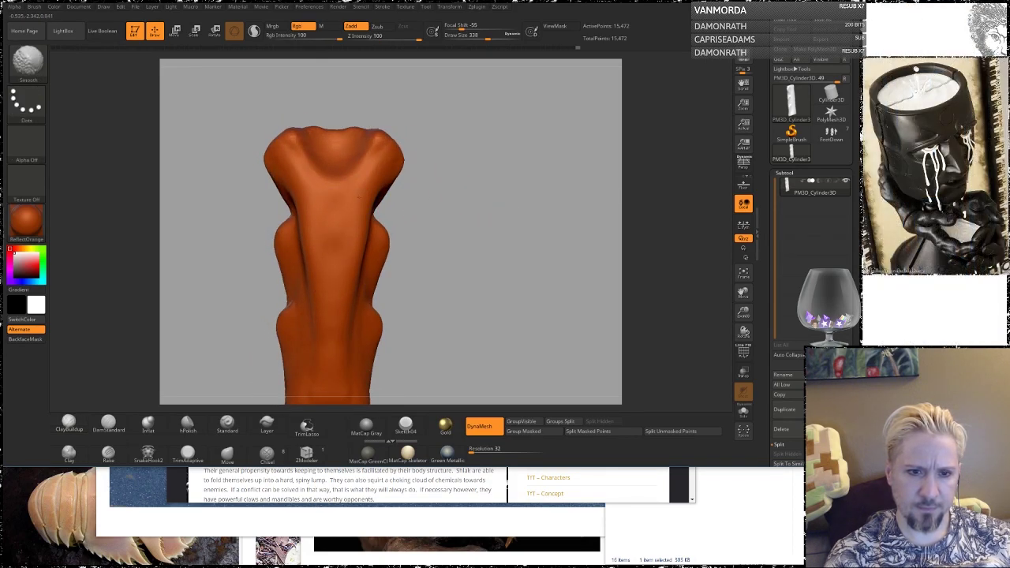
Step: Start building a raised mound with ClayBuildup on the flat cap at the cylinder's lower end
mouse_move(441, 142)
left_mouse_down()
mouse_move(440, 208)
mouse_move(474, 225)
mouse_move(459, 239)
mouse_move(456, 187)
mouse_move(471, 216)
mouse_move(487, 166)
mouse_move(465, 197)
left_mouse_up()
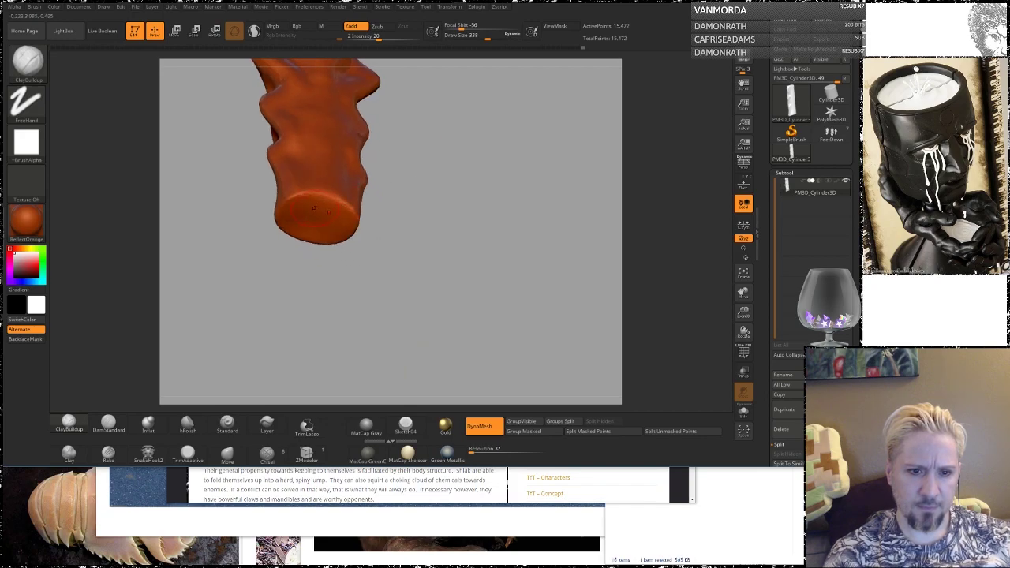
left_click_drag(331, 225, 323, 221, "shift")
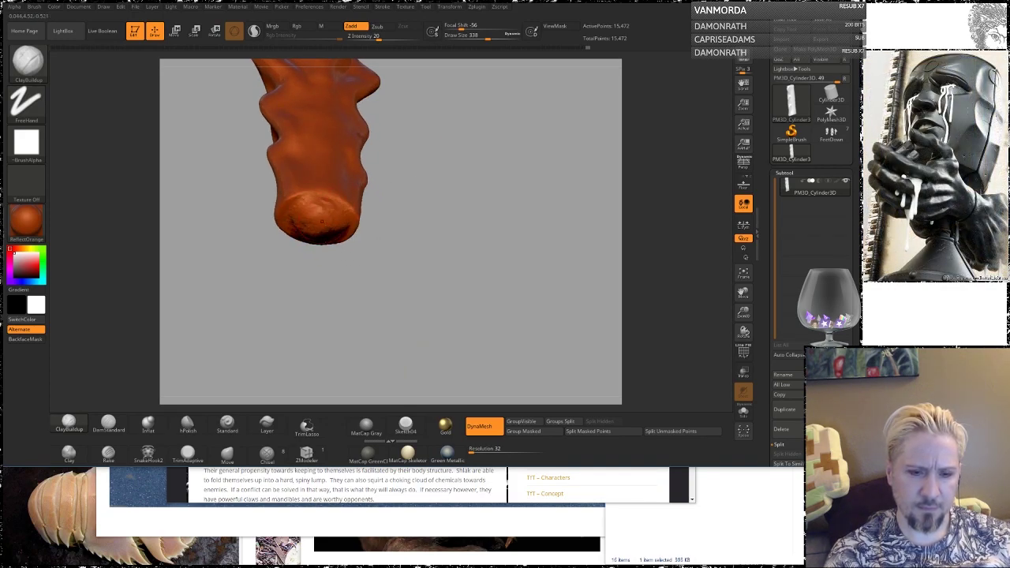
mouse_move(421, 195)
left_mouse_down()
mouse_move(451, 176)
mouse_move(444, 226)
mouse_move(438, 205)
left_mouse_up()
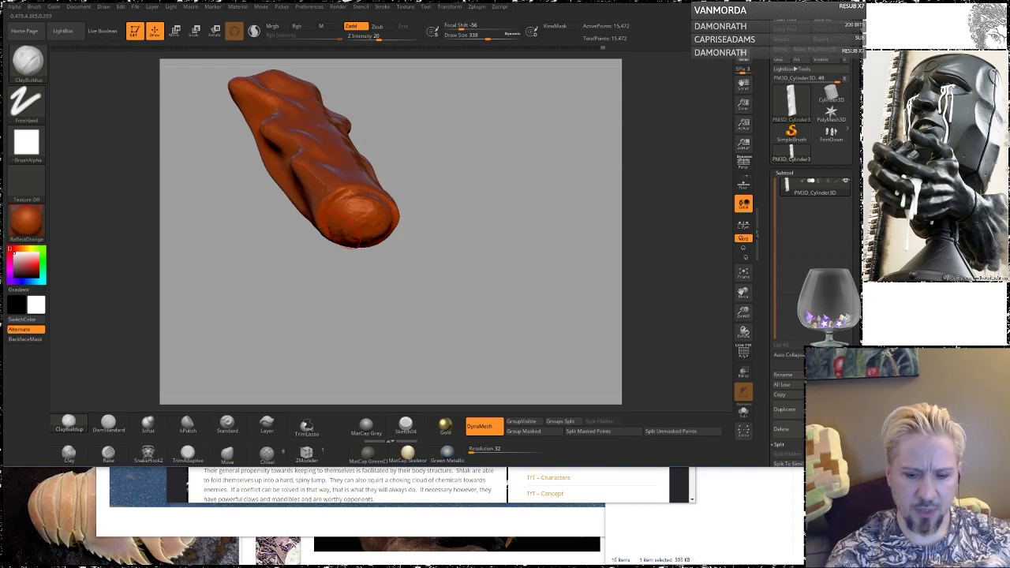
Step: Open the red crab and coconut crab photos as references for the limb joints
double_click(456, 558)
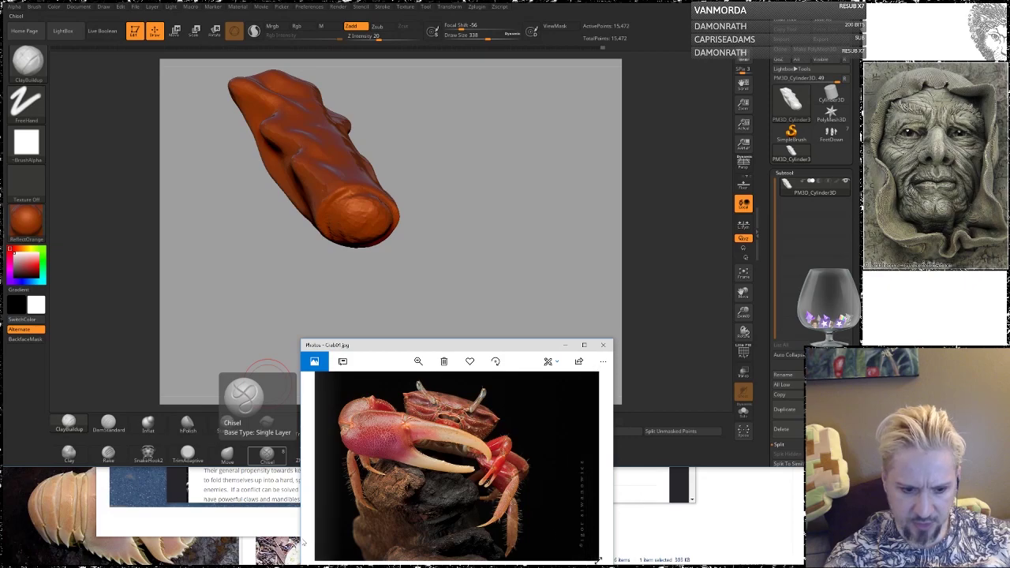
double_click(278, 552)
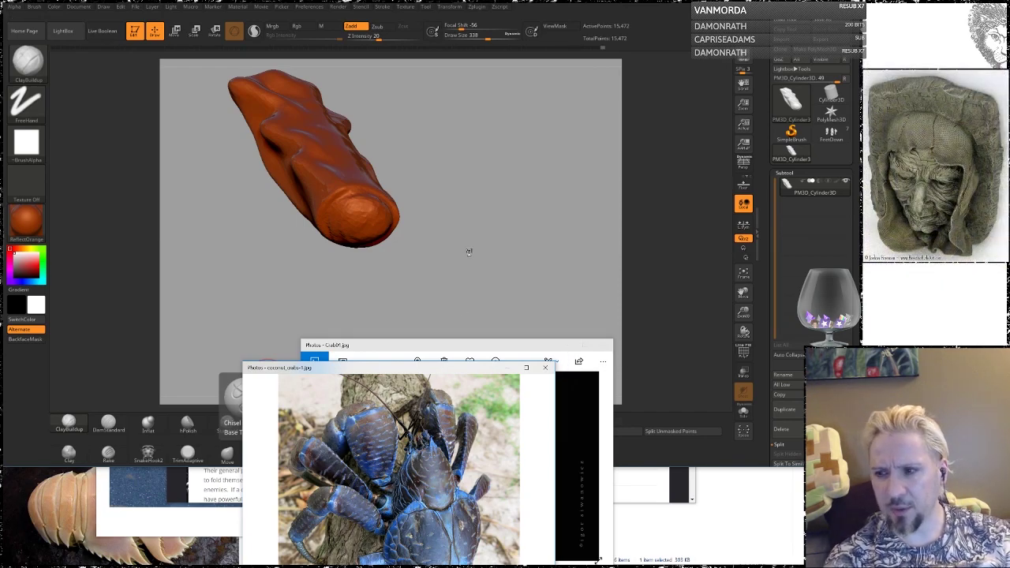
Step: Return to ZBrush, build the lower cap into a protruding rounded joint with ClayBuildup, and smooth it
mouse_move(435, 209)
left_mouse_down()
mouse_move(449, 196)
mouse_move(463, 211)
mouse_move(450, 226)
mouse_move(422, 191)
left_mouse_up()
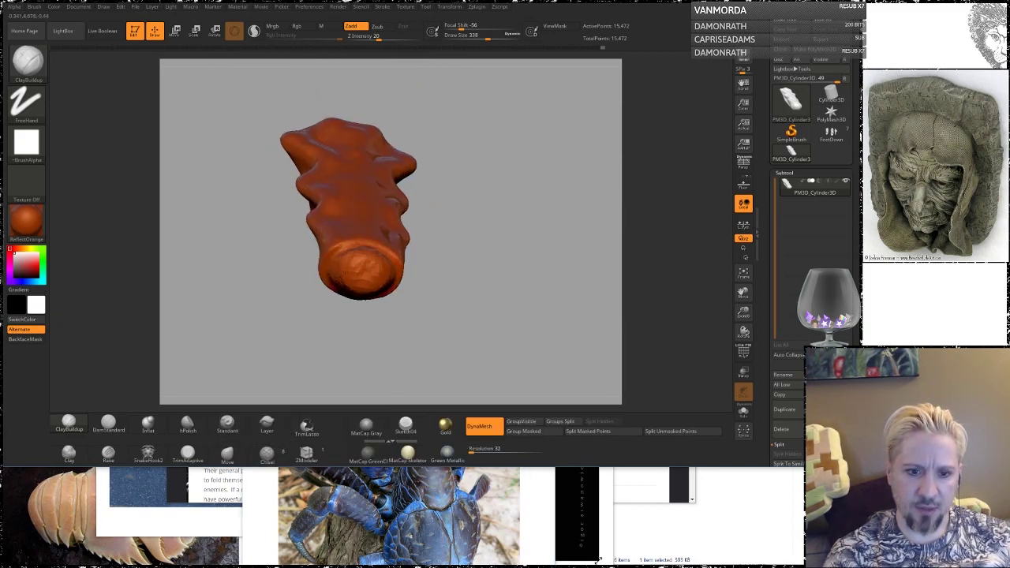
left_click_drag(469, 277, 381, 271)
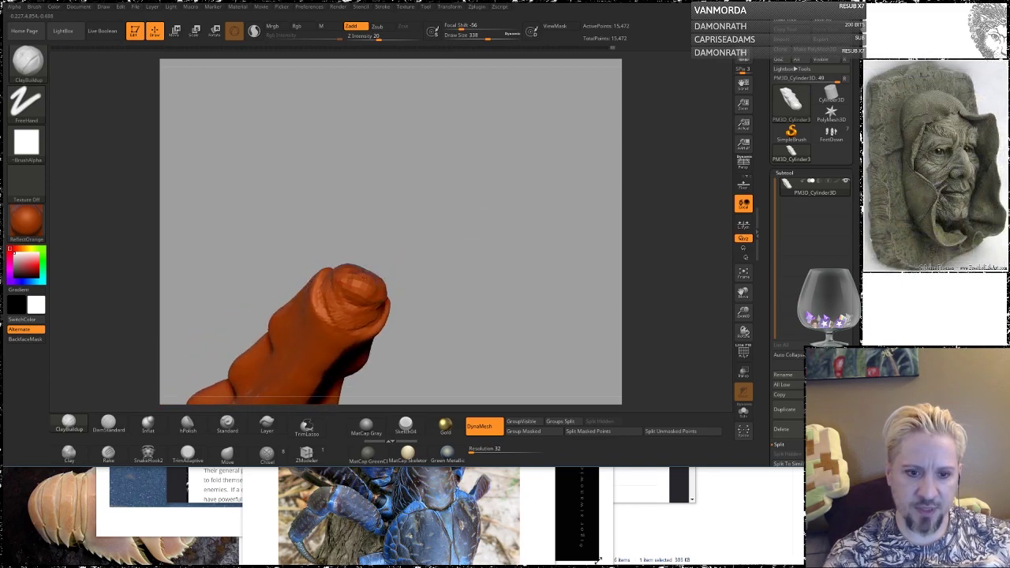
mouse_move(418, 218)
left_mouse_down()
mouse_move(368, 272)
mouse_move(338, 278)
left_mouse_up()
key("shift")
left_click_drag(409, 192, 360, 326)
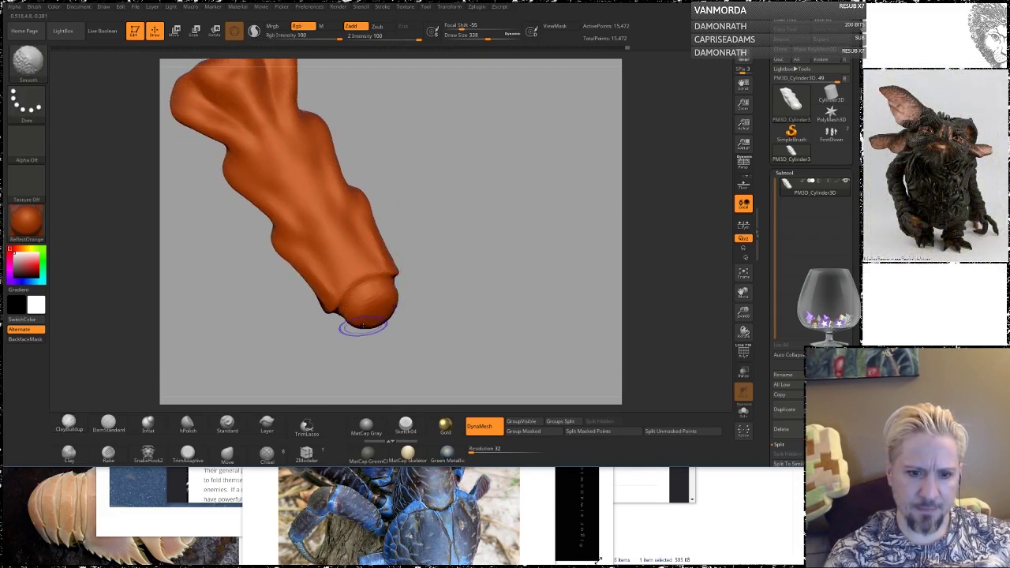
Step: Add a rounded ball inside the hollow of the flared end and remesh the limb with DynaMesh
mouse_move(445, 211)
left_mouse_down()
mouse_move(435, 264)
mouse_move(429, 244)
mouse_move(449, 278)
mouse_move(491, 246)
left_mouse_up()
left_click_drag(560, 197, 503, 231)
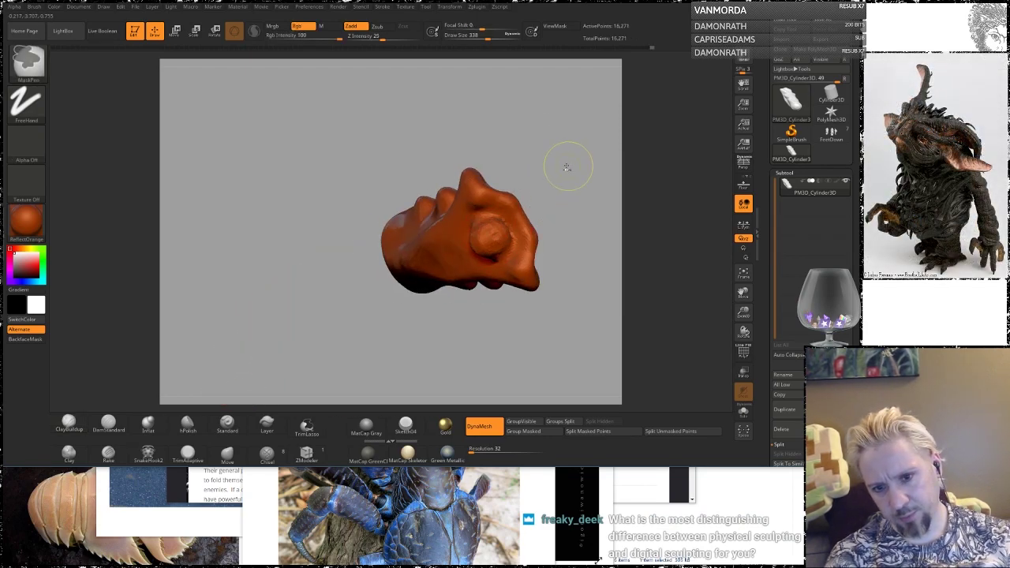
mouse_move(566, 165)
left_mouse_down()
mouse_move(515, 91)
mouse_move(532, 86)
mouse_move(474, 157)
mouse_move(445, 227)
left_mouse_up()
mouse_move(498, 207)
left_mouse_down()
mouse_move(505, 255)
mouse_move(428, 312)
mouse_move(527, 251)
mouse_move(457, 231)
mouse_move(476, 242)
left_mouse_up()
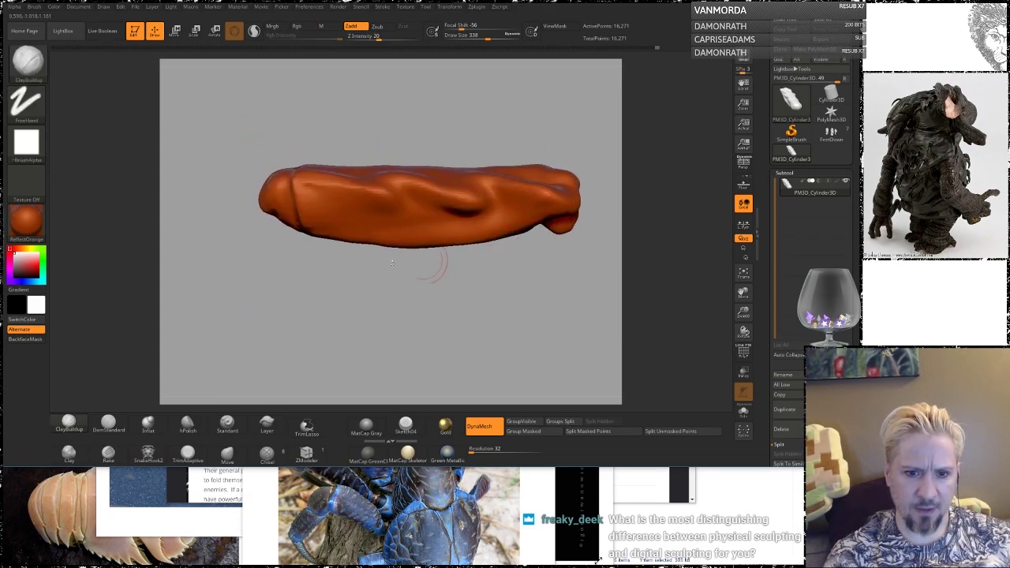
Step: Push the limb's bulging underside inward with the Move brush at draw size 1000, tapering it toward the rounded joint
left_click(227, 454)
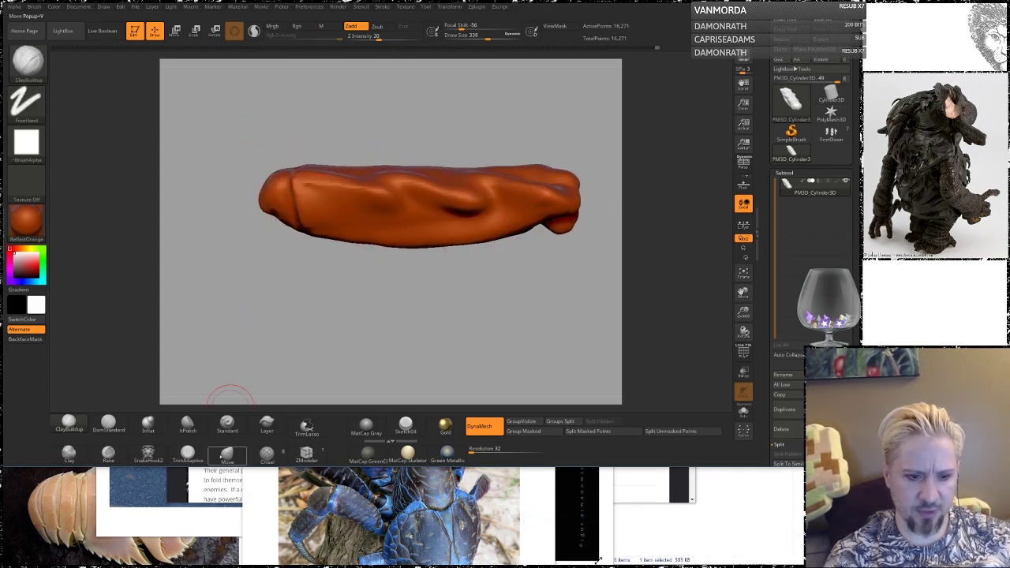
key("space")
mouse_move(396, 296)
left_mouse_down()
mouse_move(436, 294)
mouse_move(403, 290)
left_mouse_up()
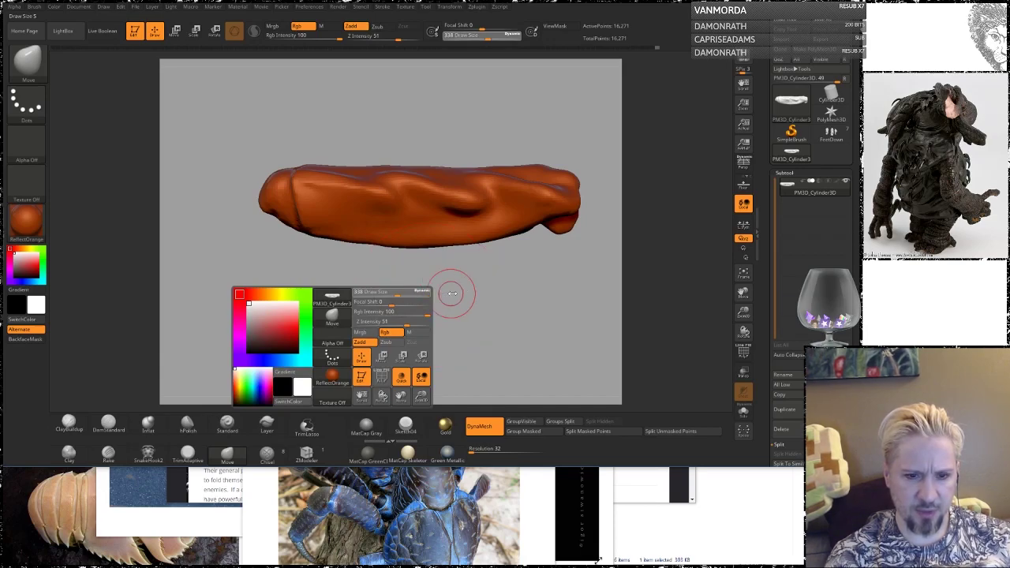
left_click(404, 291)
type("1000")
key("Return")
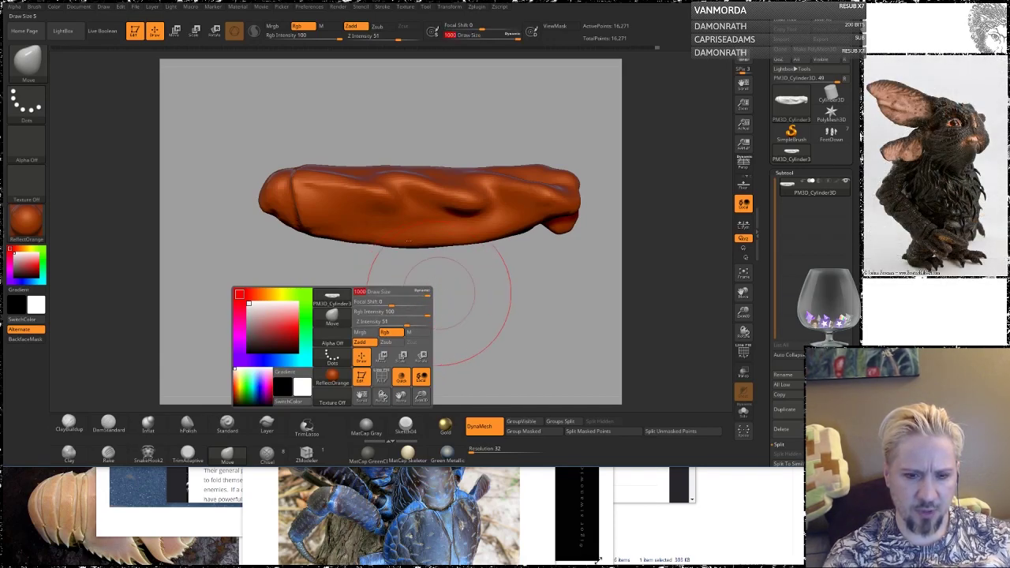
mouse_move(370, 239)
left_mouse_down()
mouse_move(371, 223)
mouse_move(437, 221)
left_mouse_up()
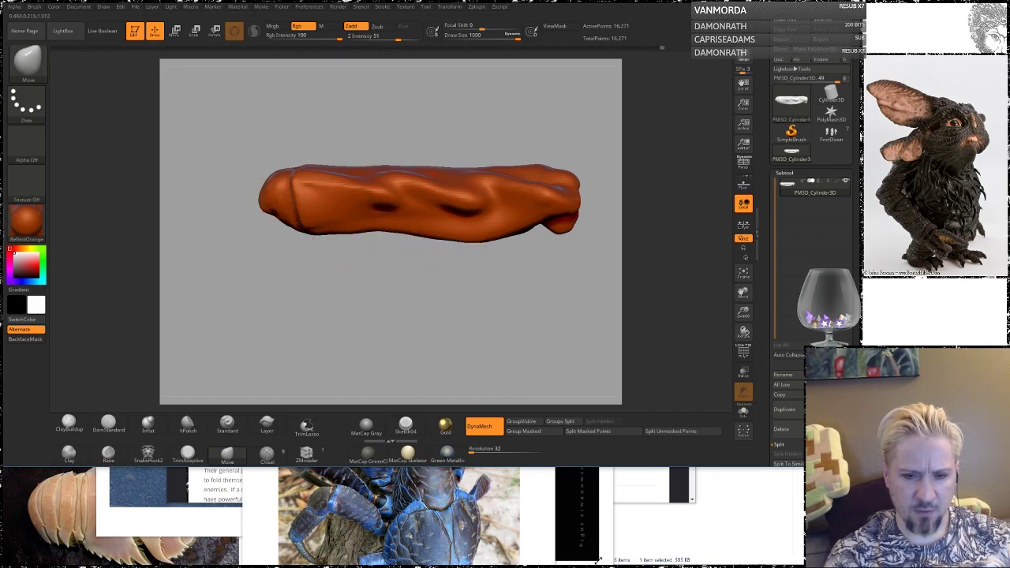
mouse_move(338, 230)
left_mouse_down()
mouse_move(317, 224)
mouse_move(350, 225)
left_mouse_up()
left_click_drag(367, 273, 386, 275)
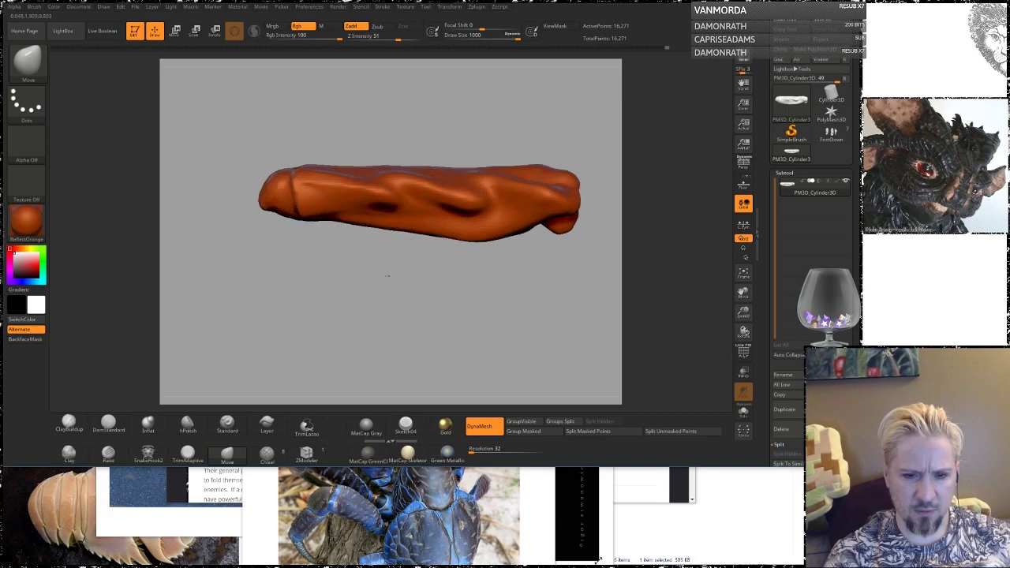
left_click_drag(380, 229, 380, 222)
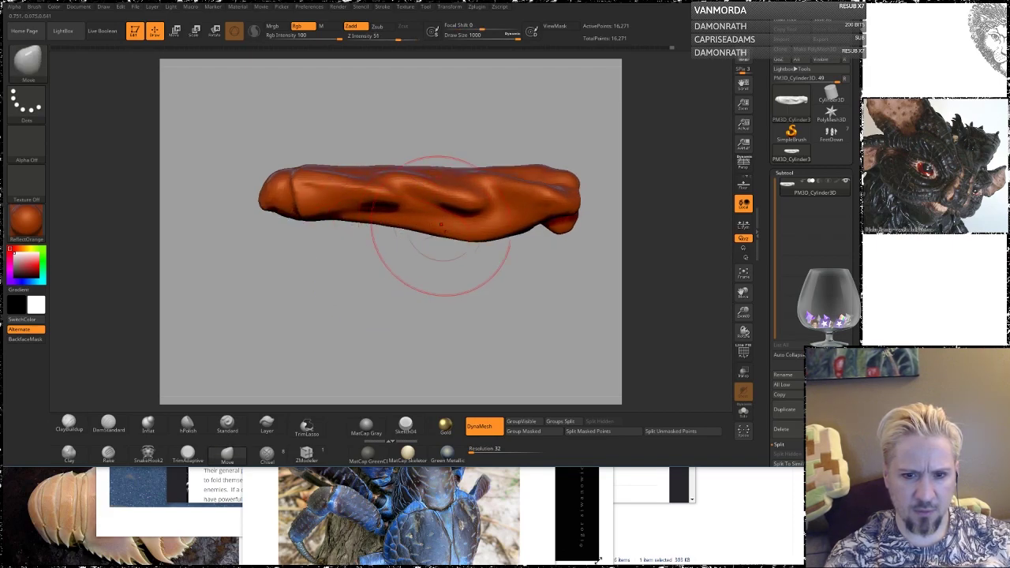
mouse_move(453, 236)
left_mouse_down()
mouse_move(440, 264)
mouse_move(466, 284)
mouse_move(445, 282)
left_mouse_up()
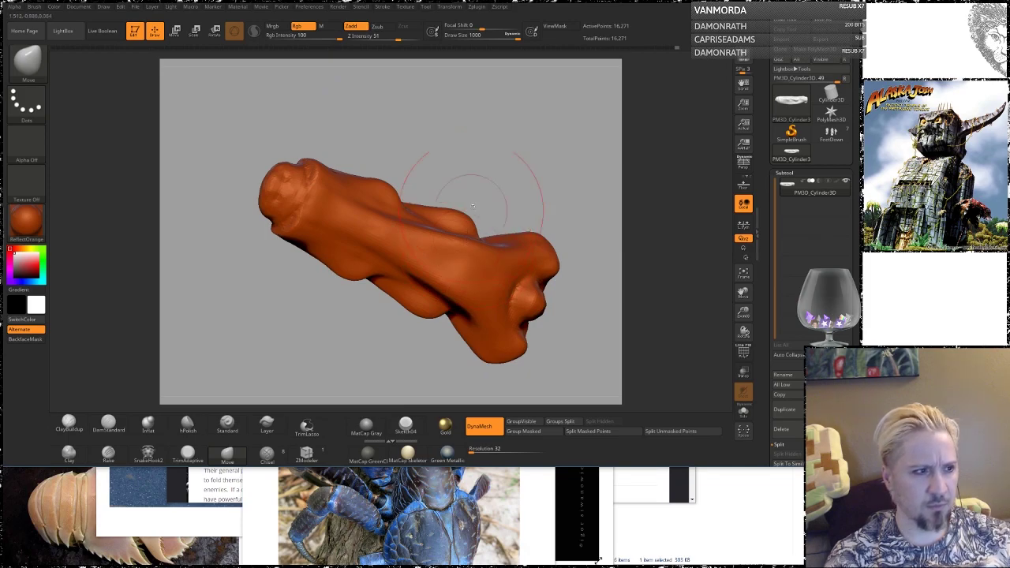
Step: Set the brush draw size to 585 and smooth the limb's side along the knobs
mouse_move(469, 158)
left_mouse_down()
mouse_move(464, 236)
mouse_move(431, 259)
left_mouse_up()
mouse_move(349, 283)
left_mouse_down("alt")
mouse_move(323, 261)
mouse_move(314, 285)
mouse_move(327, 276)
mouse_move(303, 256)
left_mouse_up("alt")
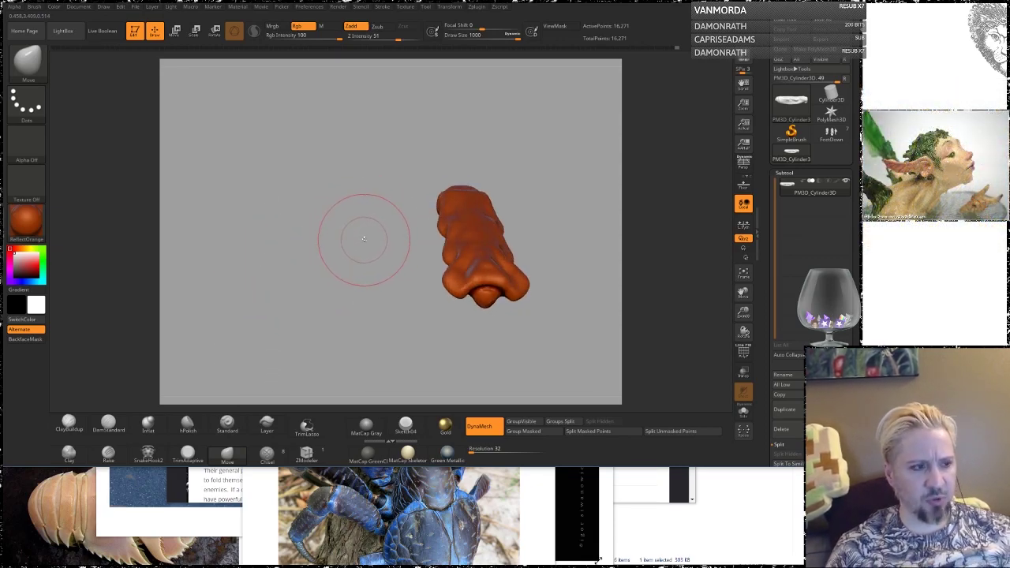
mouse_move(398, 273)
left_mouse_down()
mouse_move(371, 273)
mouse_move(377, 328)
left_mouse_up()
key("space")
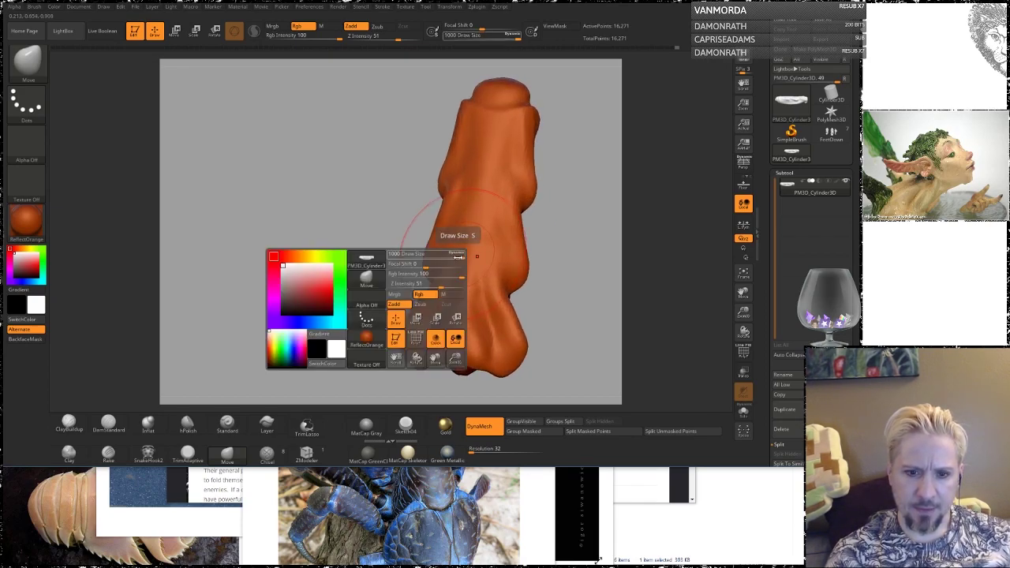
left_click_drag(458, 257, 445, 256)
mouse_move(566, 228)
left_mouse_down("alt")
mouse_move(505, 197)
mouse_move(504, 226)
mouse_move(518, 218)
mouse_move(510, 220)
left_mouse_up("alt")
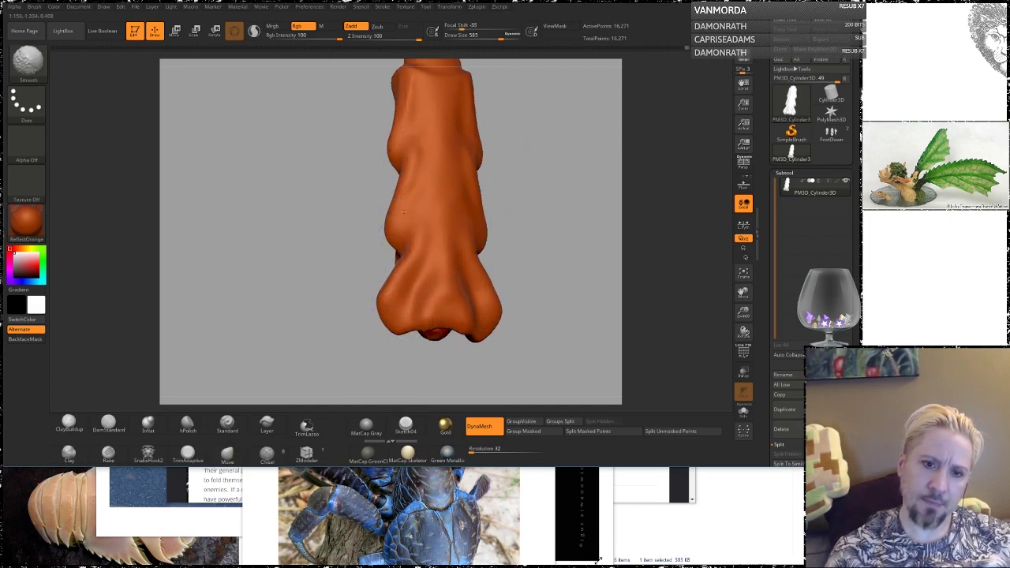
left_click_drag(413, 116, 407, 137, "shift")
Step: Carve a groove into each lobe of the flared end with ClayBuildup at draw size 351 and smooth both grooves
mouse_move(547, 188)
left_mouse_down()
mouse_move(526, 207)
mouse_move(491, 314)
mouse_move(499, 217)
mouse_move(485, 219)
mouse_move(497, 175)
mouse_move(493, 218)
mouse_move(514, 286)
mouse_move(466, 215)
left_mouse_up()
mouse_move(513, 256)
left_mouse_down()
mouse_move(532, 248)
mouse_move(501, 255)
left_mouse_up()
key("space")
left_click_drag(384, 297, 372, 297)
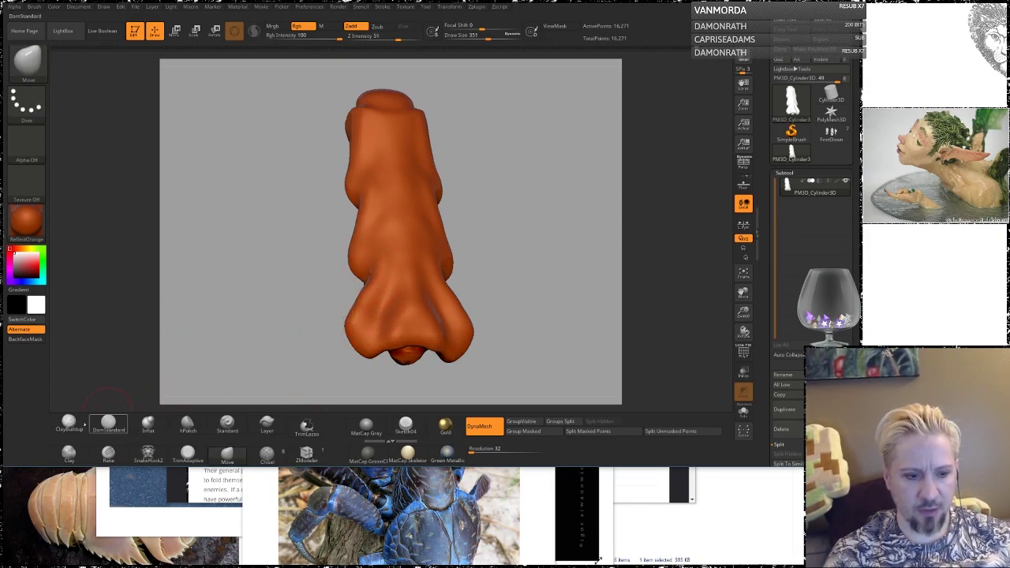
left_click(70, 424)
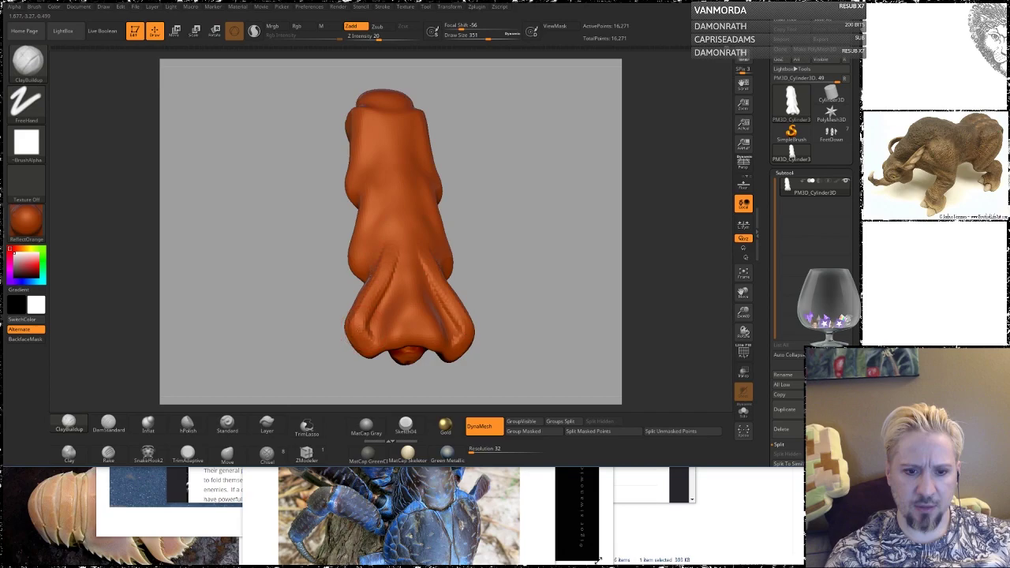
key("shift")
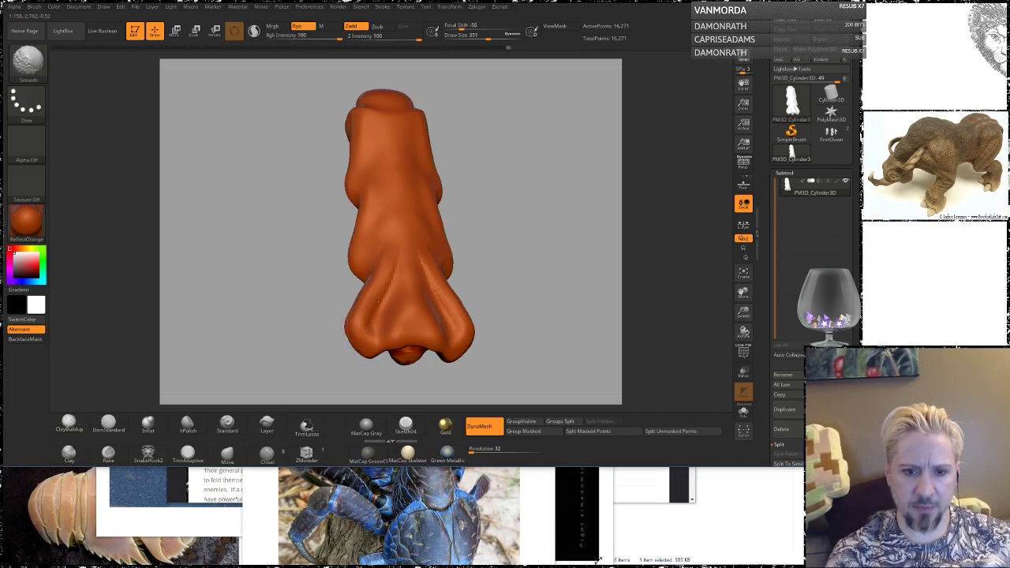
Step: Sculpt the limb's sides around the knobs with ClayBuildup and smooth the strokes into the surface
mouse_move(502, 194)
left_mouse_down()
mouse_move(460, 208)
mouse_move(473, 203)
mouse_move(469, 225)
mouse_move(496, 199)
left_mouse_up()
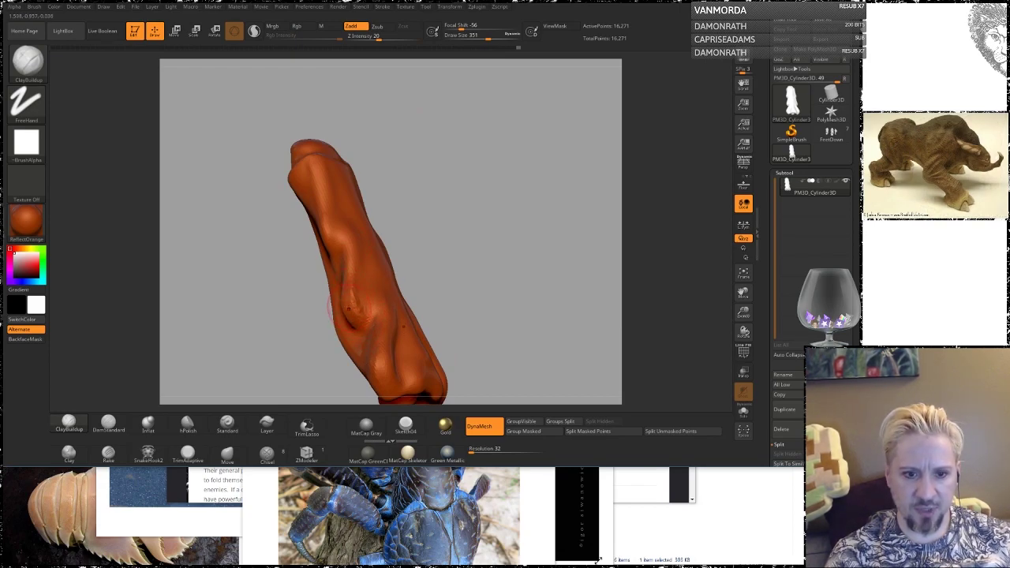
left_click_drag(445, 198, 359, 318)
key("shift")
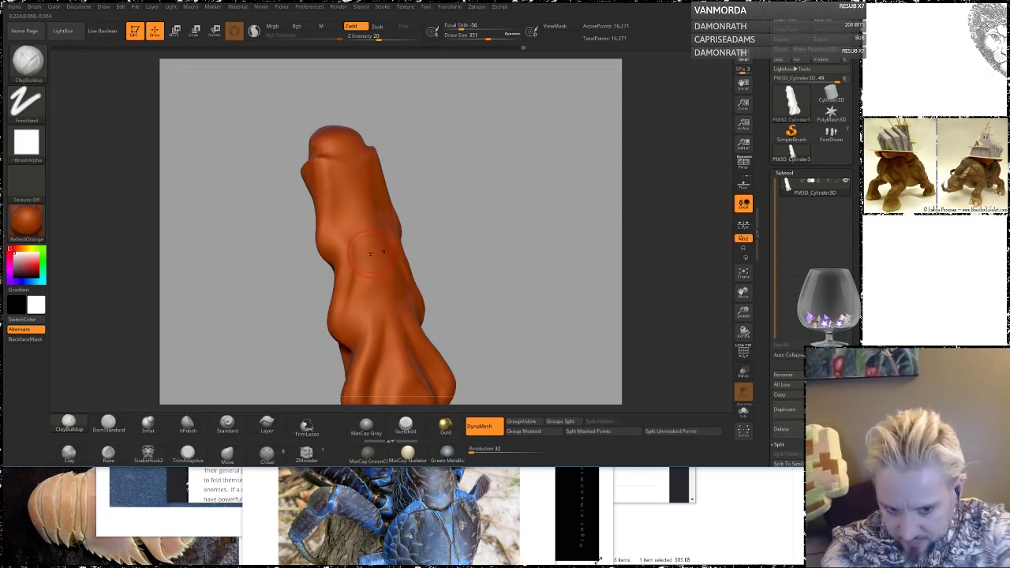
mouse_move(467, 220)
left_mouse_down()
mouse_move(344, 170)
mouse_move(292, 229)
mouse_move(316, 268)
left_mouse_up()
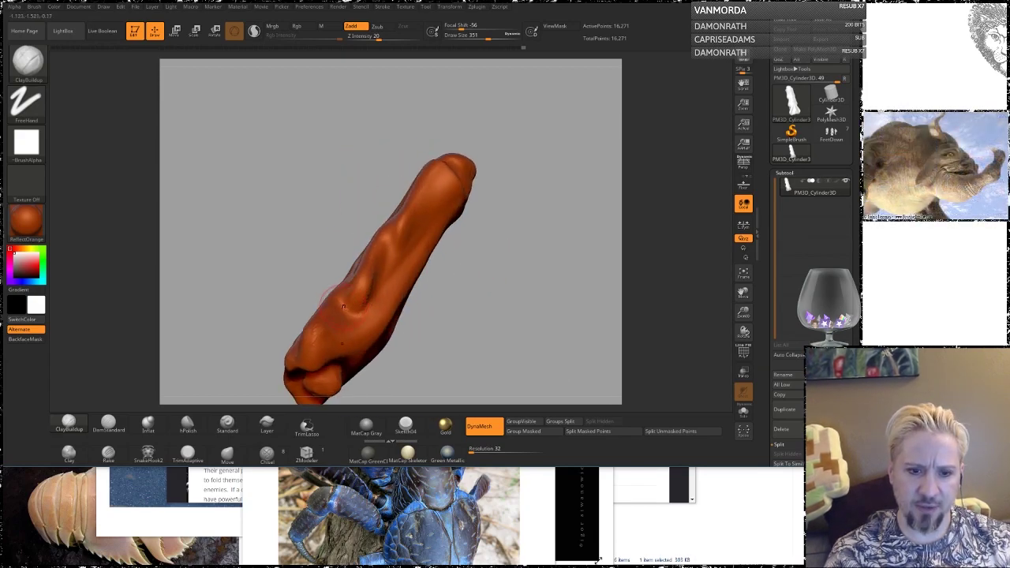
mouse_move(482, 304)
left_mouse_down()
mouse_move(518, 284)
mouse_move(455, 309)
mouse_move(454, 254)
left_mouse_up()
mouse_move(552, 316)
left_mouse_down()
mouse_move(592, 312)
mouse_move(537, 304)
left_mouse_up()
left_click_drag(385, 268, 406, 274, "shift")
Step: Carve a lengthwise hollow along the inner side of the lower knobs with ClayBuildup and soften it by smoothing
mouse_move(584, 292)
left_mouse_down()
mouse_move(509, 286)
mouse_move(482, 267)
mouse_move(491, 292)
left_mouse_up()
left_click_drag(534, 244, 474, 316)
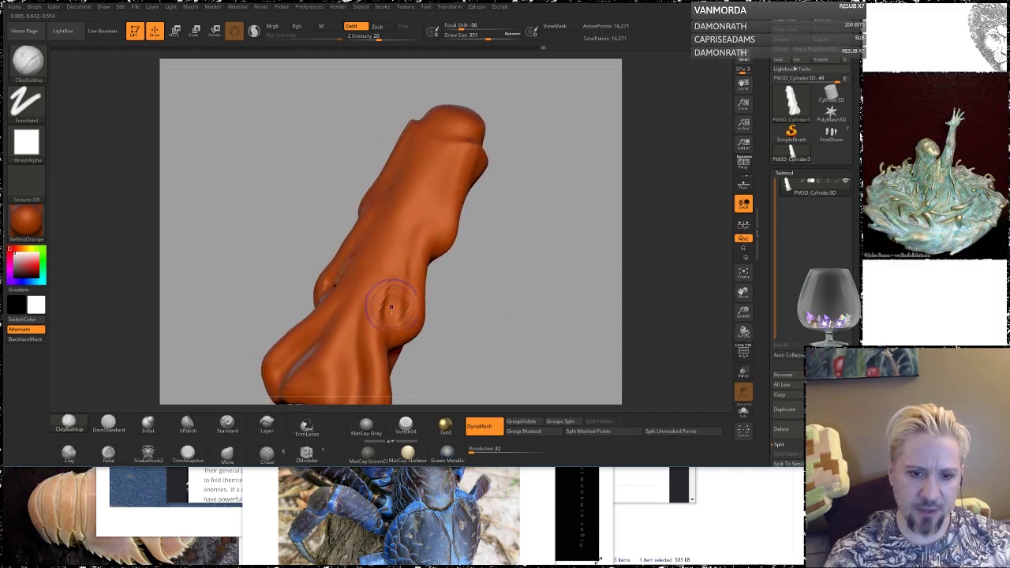
left_click_drag(391, 307, 397, 274, "shift")
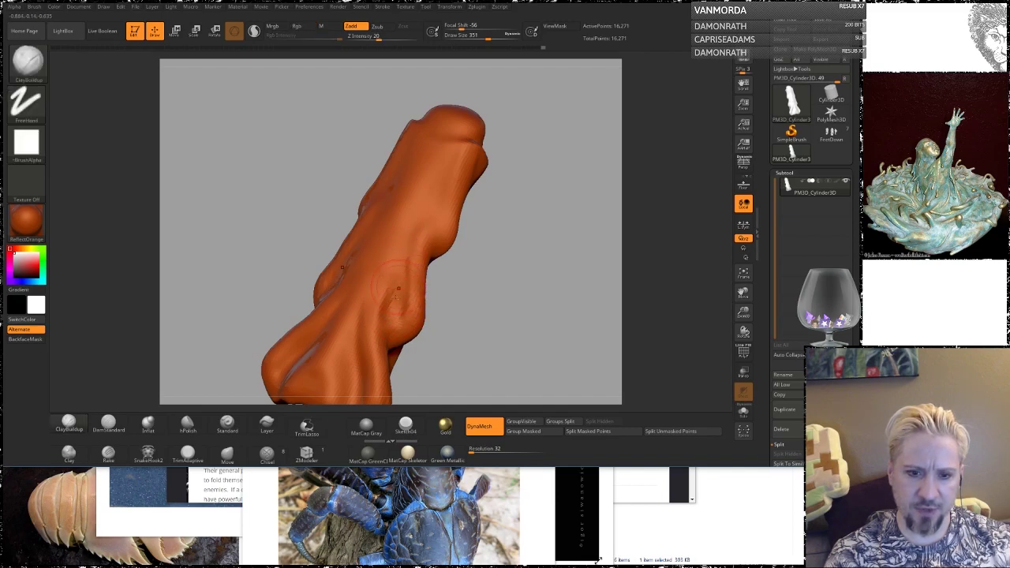
key("shift")
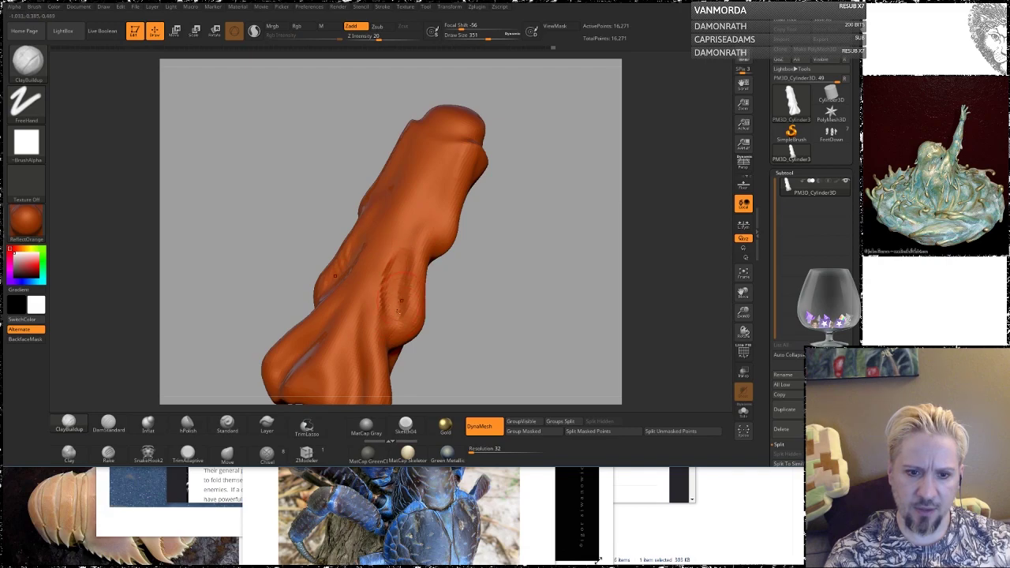
key("shift")
left_click_drag(502, 235, 451, 260)
key("shift")
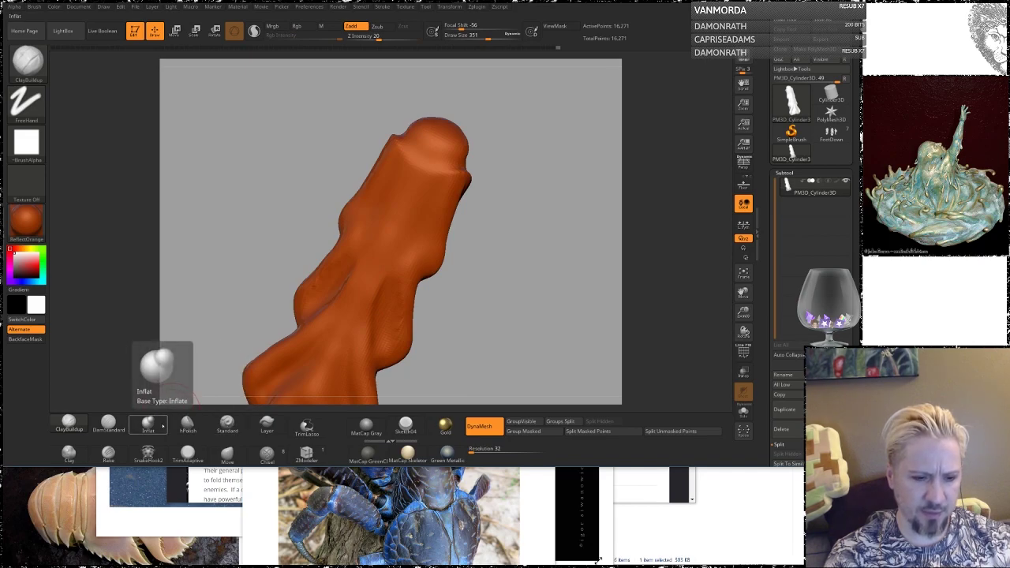
Step: Cut creases along the inner edges of the side knobs with DamStandard and smooth them
left_click(106, 427)
left_click_drag(445, 309, 367, 307)
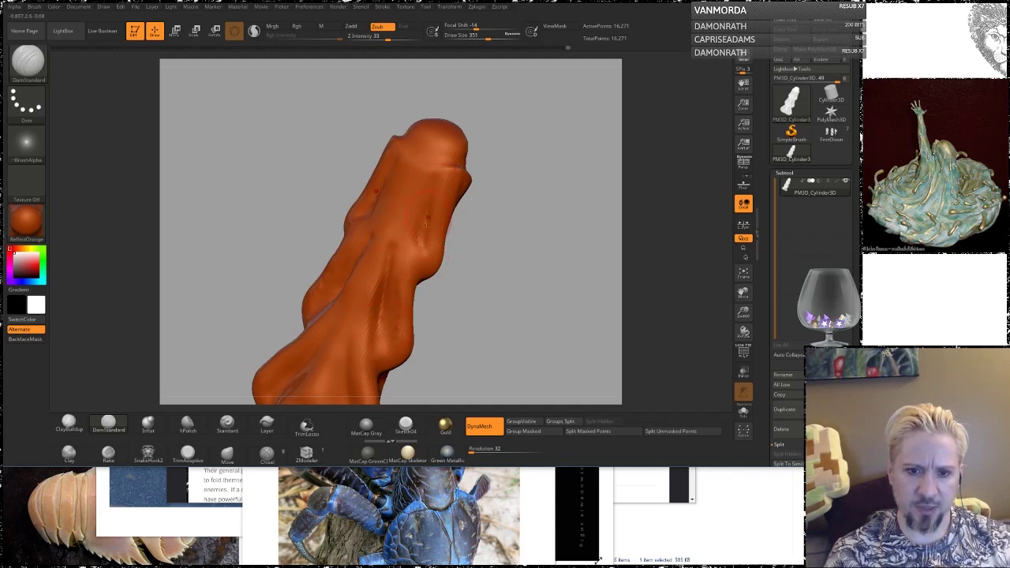
key("shift")
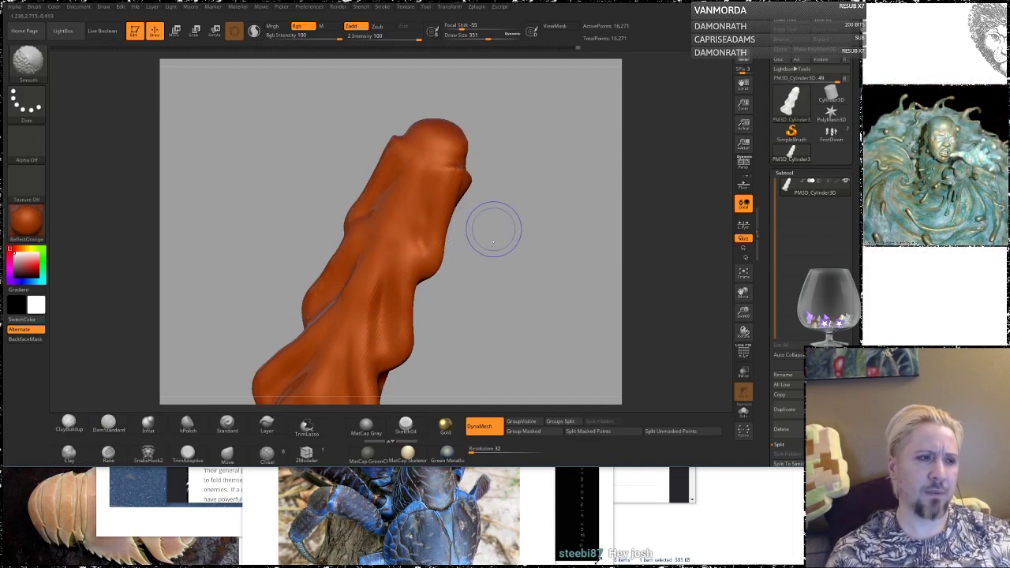
Step: Deepen the DamStandard creases that separate the upper and lower side knobs from the central ridge
mouse_move(478, 275)
left_mouse_down()
mouse_move(478, 284)
mouse_move(487, 276)
mouse_move(463, 266)
mouse_move(470, 205)
mouse_move(474, 251)
mouse_move(438, 165)
mouse_move(442, 189)
left_mouse_up()
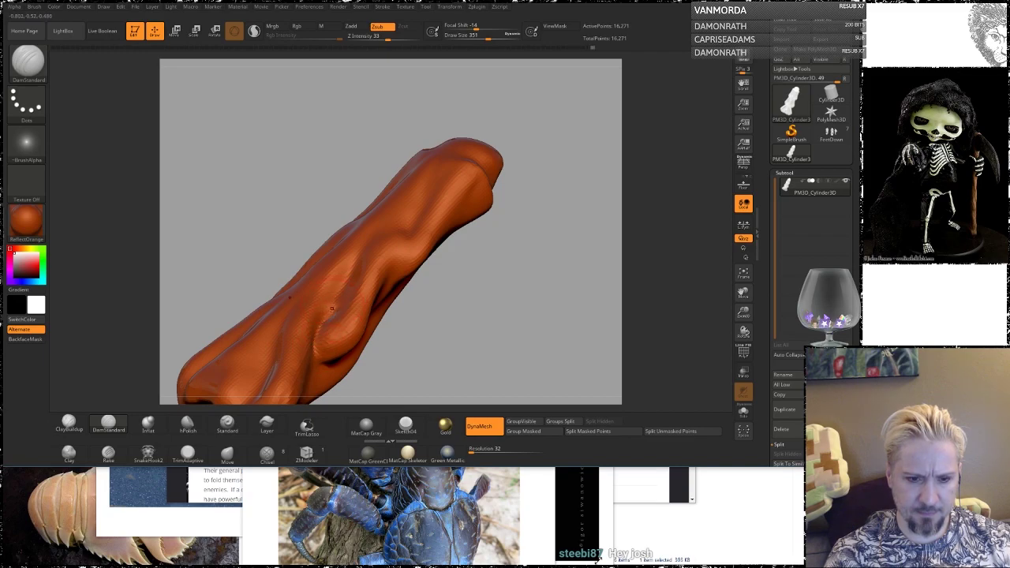
left_click_drag(465, 342, 351, 278)
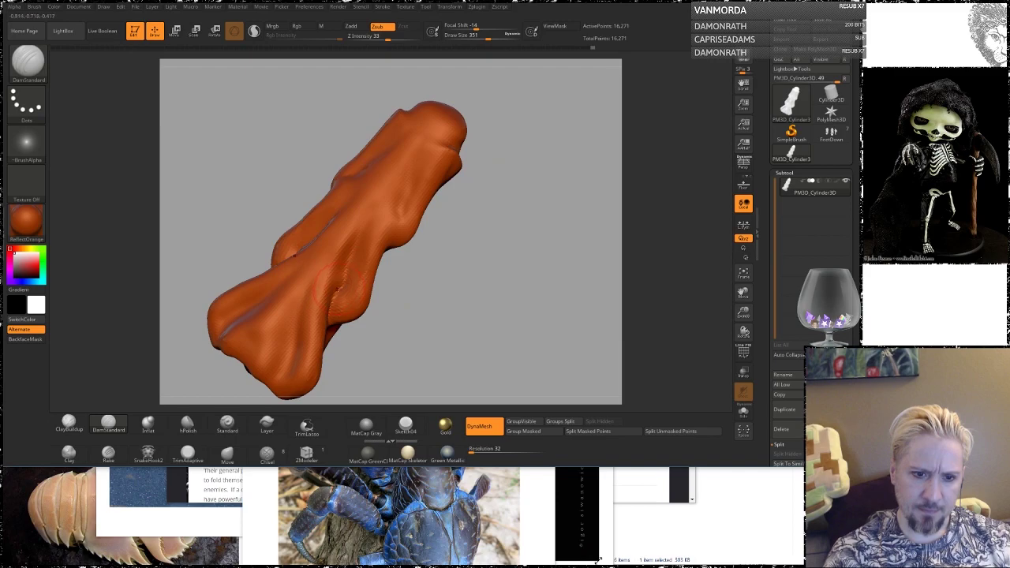
left_click_drag(432, 260, 384, 232)
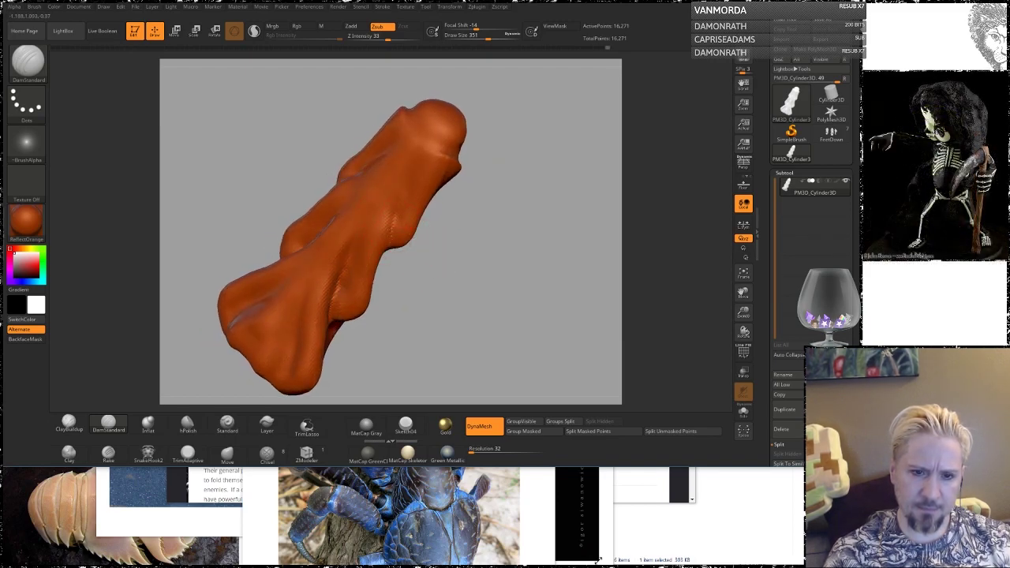
left_click_drag(405, 193, 390, 235)
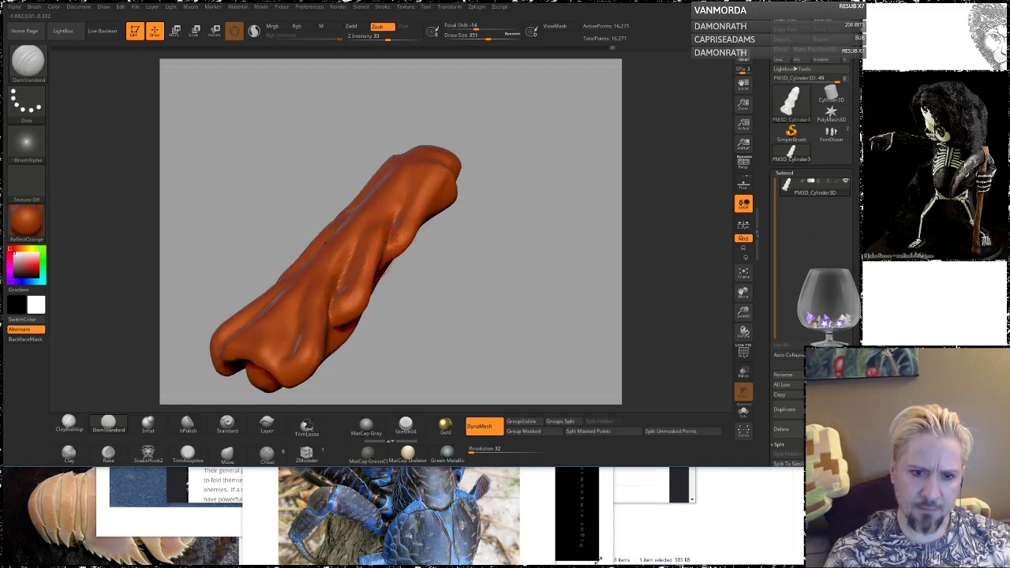
left_click_drag(391, 276, 422, 191)
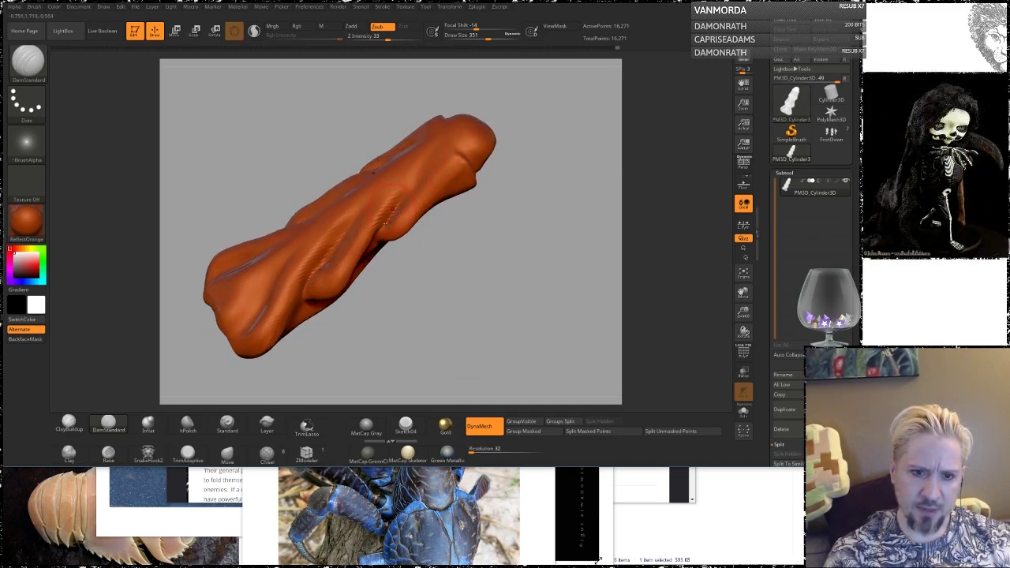
Step: Reshape the side knobs with the Move brush at draw size 508, then reduce the size to 408 and smooth them
mouse_move(406, 259)
left_mouse_down()
mouse_move(371, 245)
mouse_move(430, 276)
mouse_move(474, 244)
mouse_move(474, 287)
mouse_move(472, 270)
mouse_move(145, 382)
left_mouse_up()
left_click(227, 455)
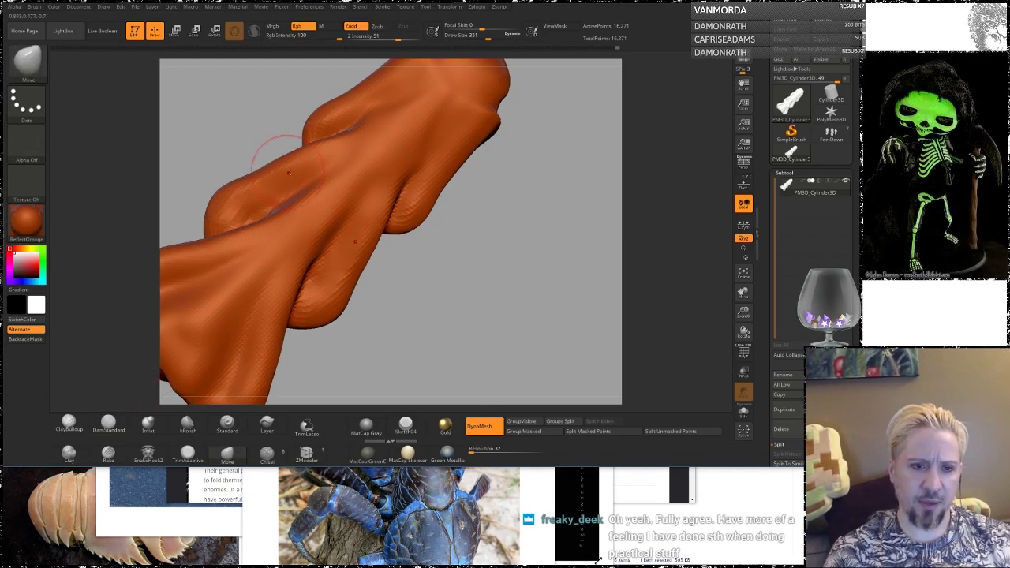
key("space")
left_click_drag(289, 173, 299, 175)
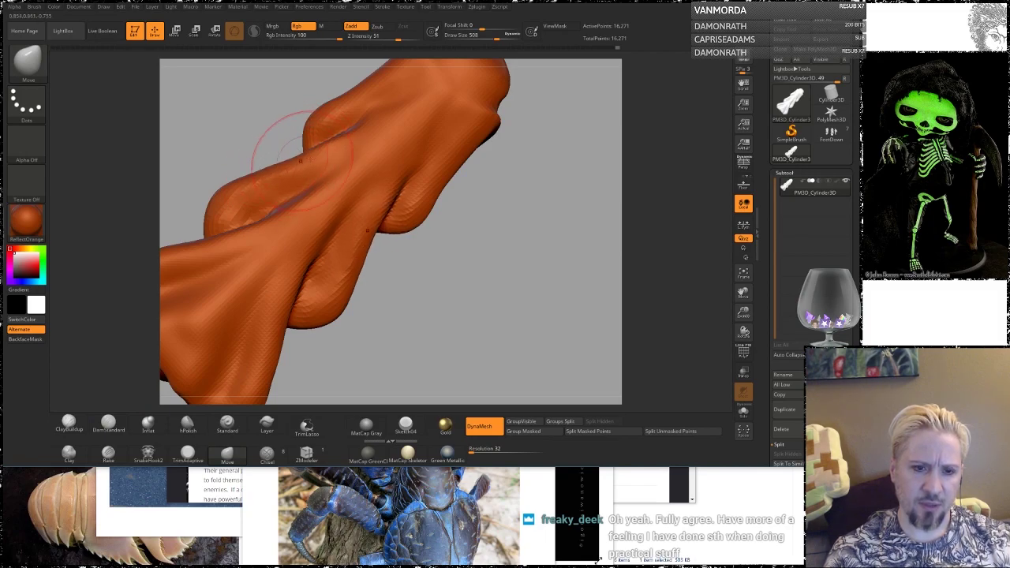
mouse_move(494, 259)
left_mouse_down("alt")
mouse_move(472, 237)
mouse_move(451, 243)
mouse_move(401, 224)
mouse_move(417, 245)
mouse_move(397, 267)
mouse_move(397, 239)
left_mouse_up("alt")
key("space")
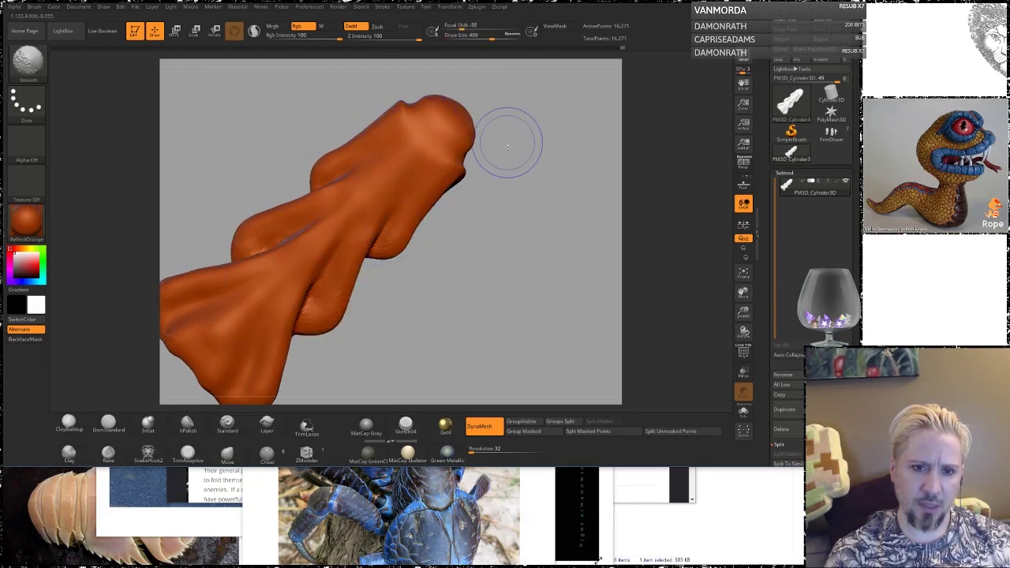
mouse_move(466, 253)
left_mouse_down()
mouse_move(442, 235)
mouse_move(416, 150)
mouse_move(491, 135)
mouse_move(445, 169)
left_mouse_up()
Step: Build up the surface below the rounded cap with ClayBuildup, smooth it, and remesh the limb with DynaMesh
left_click_drag(481, 135, 224, 350)
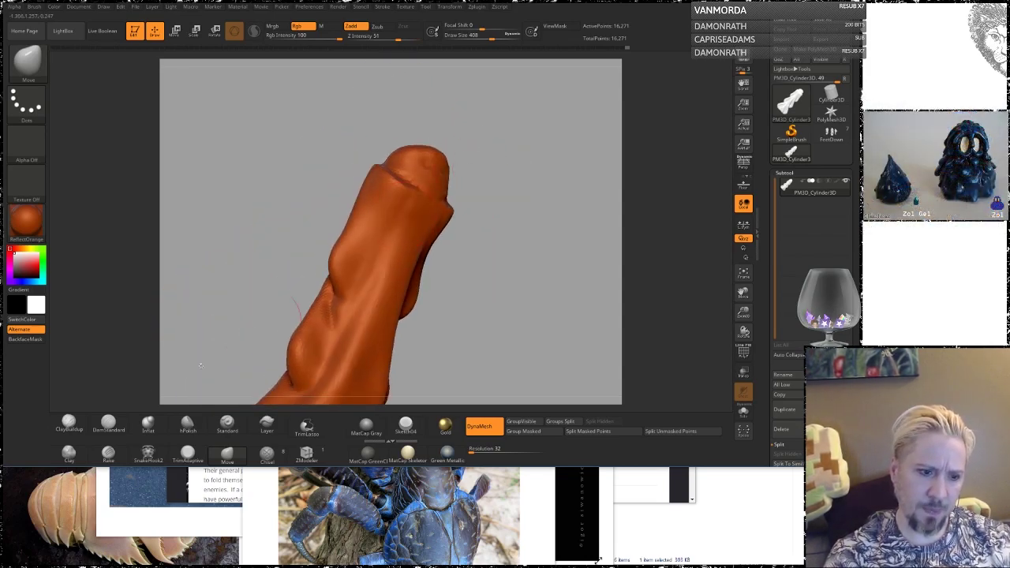
left_click(69, 423)
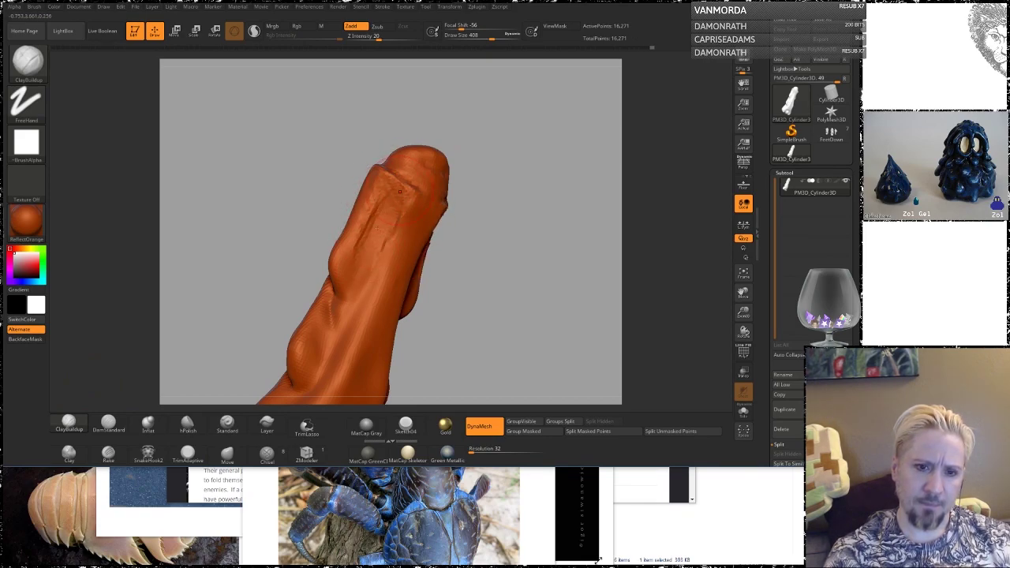
key("shift")
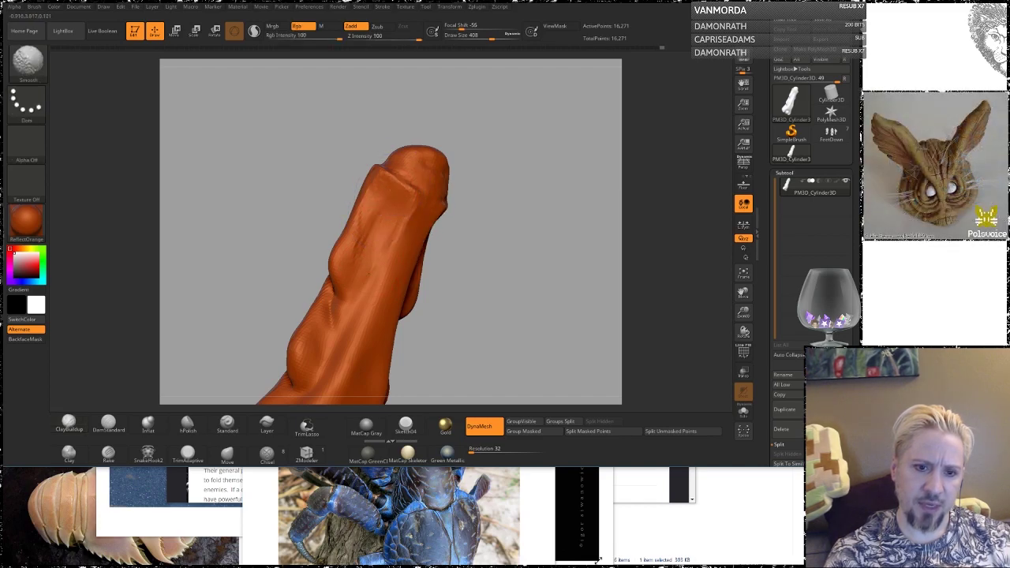
mouse_move(517, 165)
left_mouse_down()
mouse_move(482, 160)
mouse_move(509, 172)
mouse_move(530, 200)
mouse_move(552, 202)
mouse_move(555, 181)
mouse_move(569, 194)
mouse_move(508, 173)
mouse_move(453, 219)
mouse_move(460, 178)
mouse_move(458, 241)
mouse_move(460, 205)
left_mouse_up()
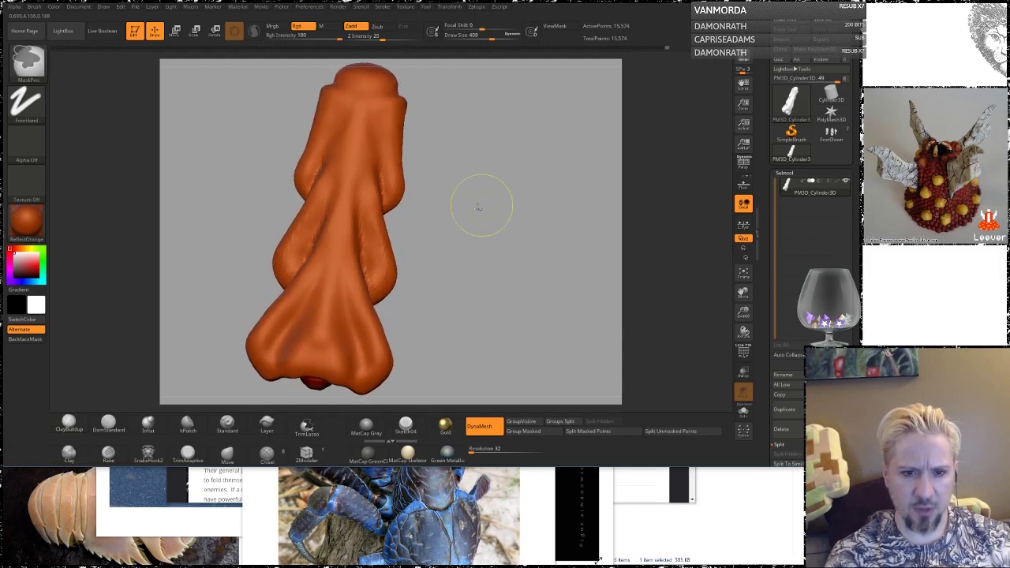
mouse_move(467, 158)
left_mouse_down()
mouse_move(453, 181)
mouse_move(473, 201)
mouse_move(261, 175)
mouse_move(304, 188)
left_mouse_up()
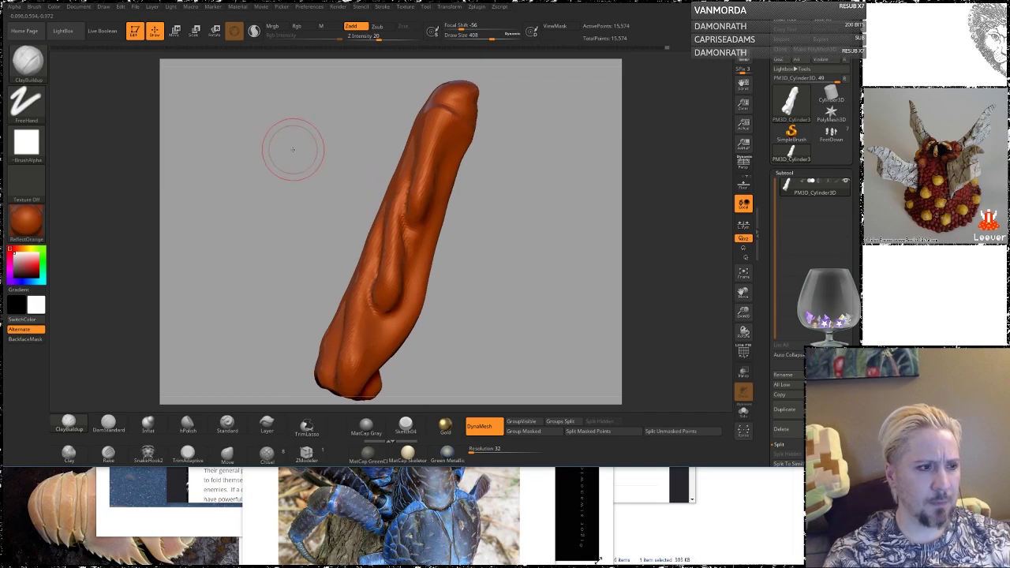
left_click_drag(293, 149, 289, 151, "shift")
mouse_move(290, 260)
left_mouse_down()
mouse_move(276, 293)
mouse_move(269, 261)
left_mouse_up()
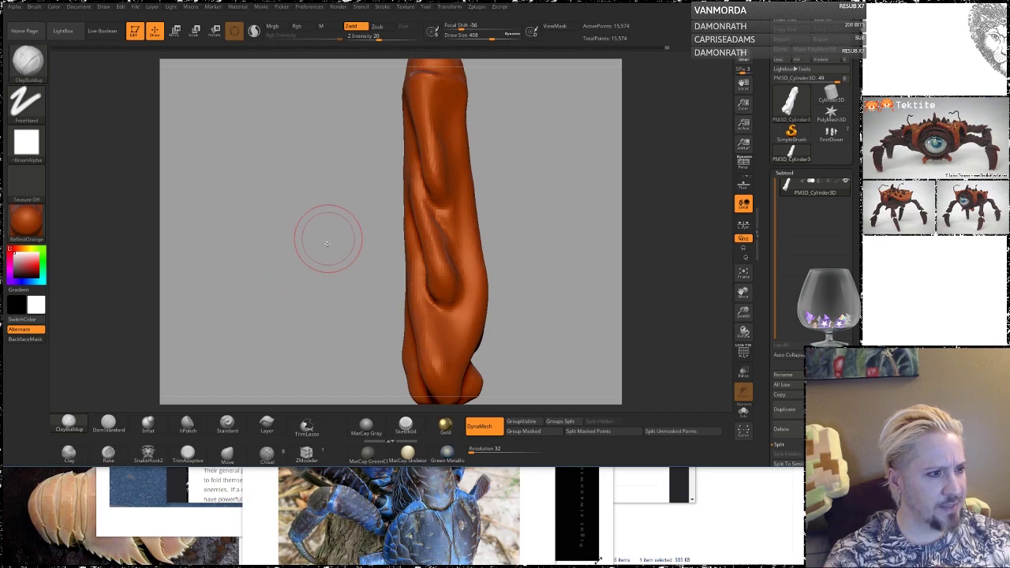
mouse_move(336, 261)
left_mouse_down()
mouse_move(346, 258)
mouse_move(332, 233)
left_mouse_up()
left_click_drag(399, 310, 376, 309)
key("ctrl+z")
Step: Switch to the Move brush and enlarge its draw size to 955 for reshaping the whole limb in side view
left_click(221, 456)
key("space")
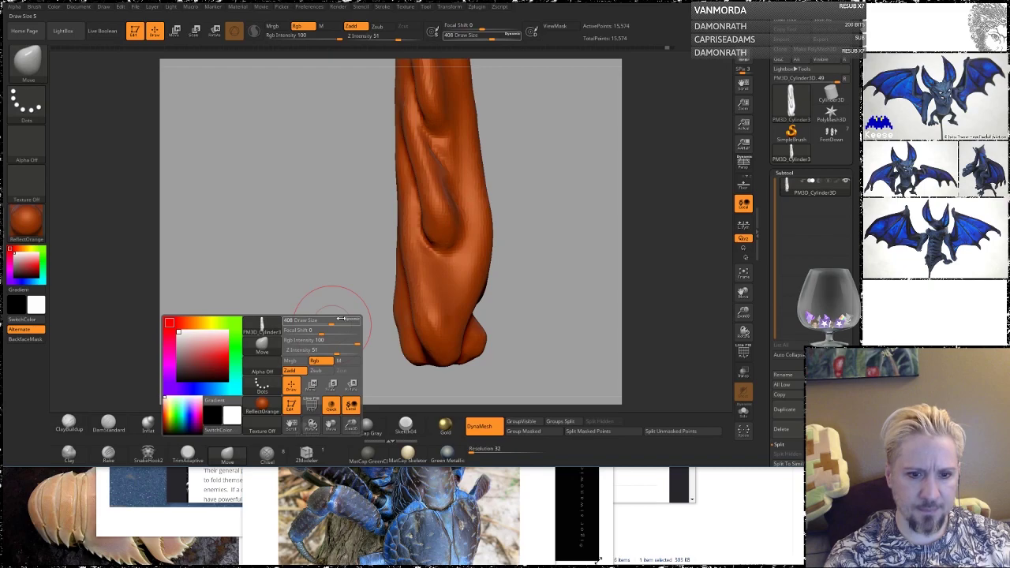
left_click_drag(332, 324, 382, 309)
left_click_drag(330, 327, 315, 251, "alt")
left_click_drag(330, 235, 340, 247, "alt")
key("space")
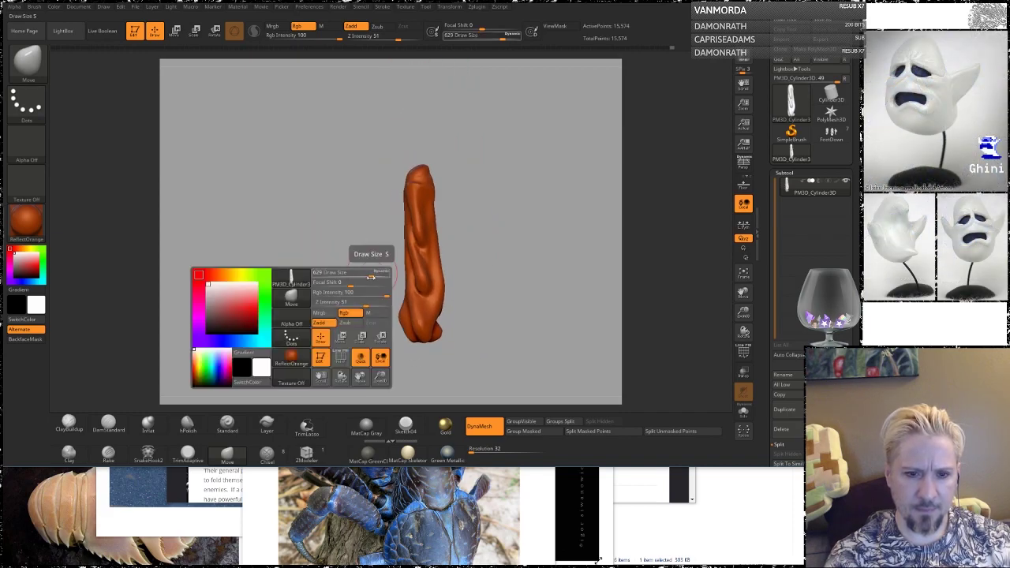
left_click(386, 275)
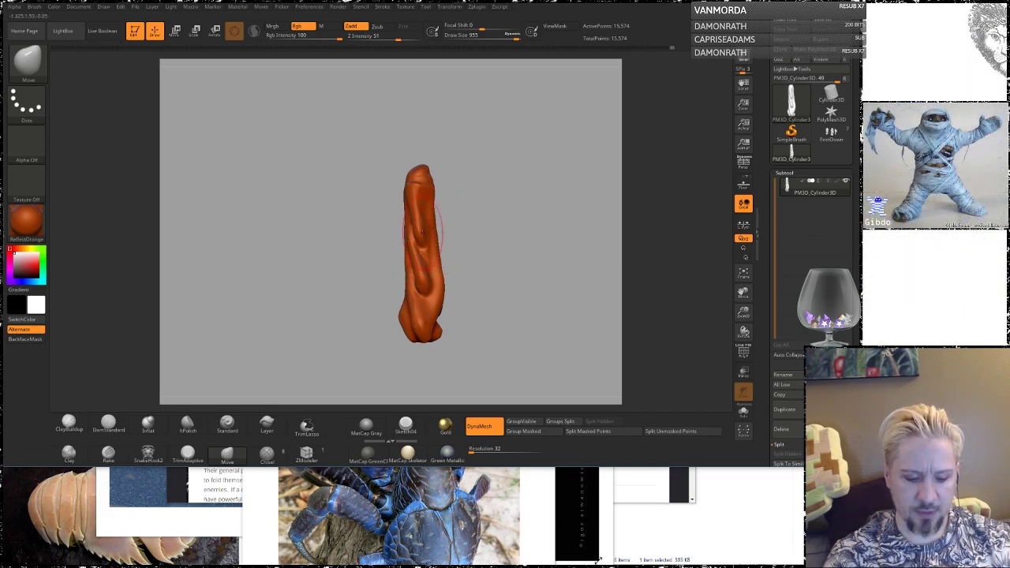
Step: Scale the whole limb down uniformly with the transform gizmo and return to sculpting with the Move brush
key("w")
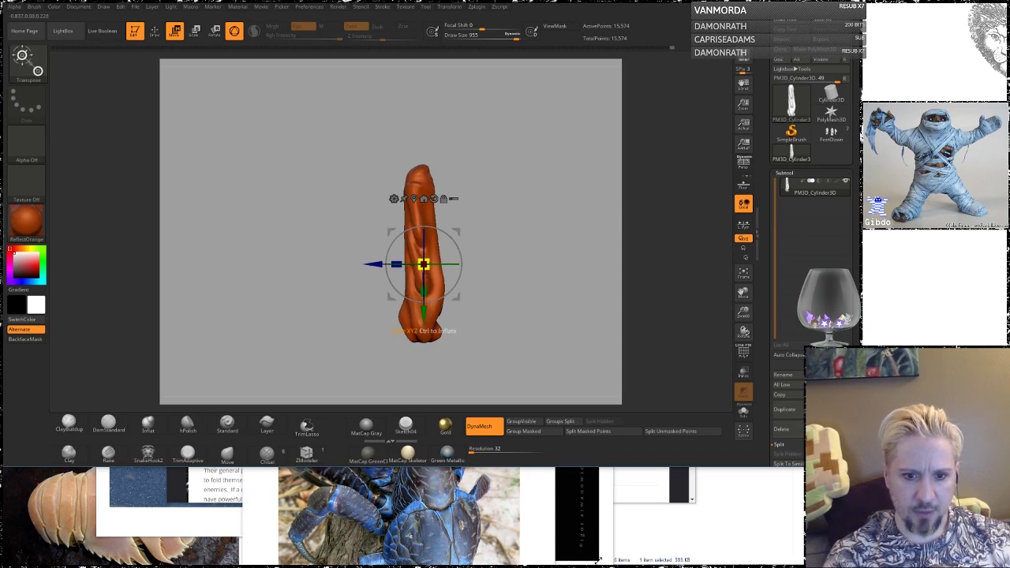
left_click_drag(424, 264, 407, 291)
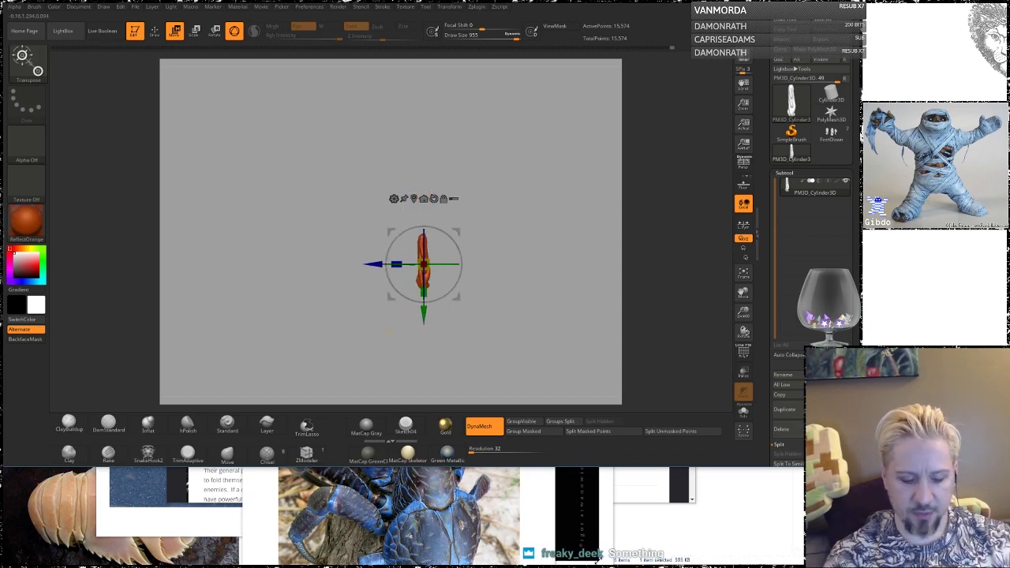
key("q")
right_click_drag(470, 281, 472, 388, "ctrl")
Step: Set the Move brush's focal shift to 41, reduce its draw size to 128, and smooth the limb's surface
key("space")
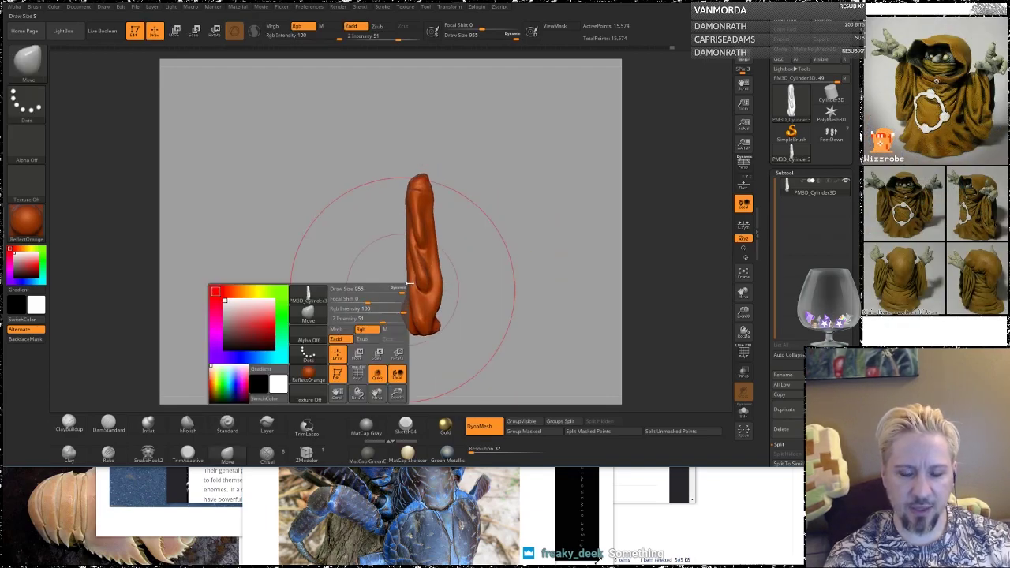
mouse_move(398, 299)
left_mouse_down()
mouse_move(350, 298)
mouse_move(405, 298)
mouse_move(372, 298)
mouse_move(383, 298)
mouse_move(375, 289)
left_mouse_up()
left_click_drag(496, 233, 510, 288, "alt")
right_click(440, 244)
left_click_drag(441, 246, 433, 248)
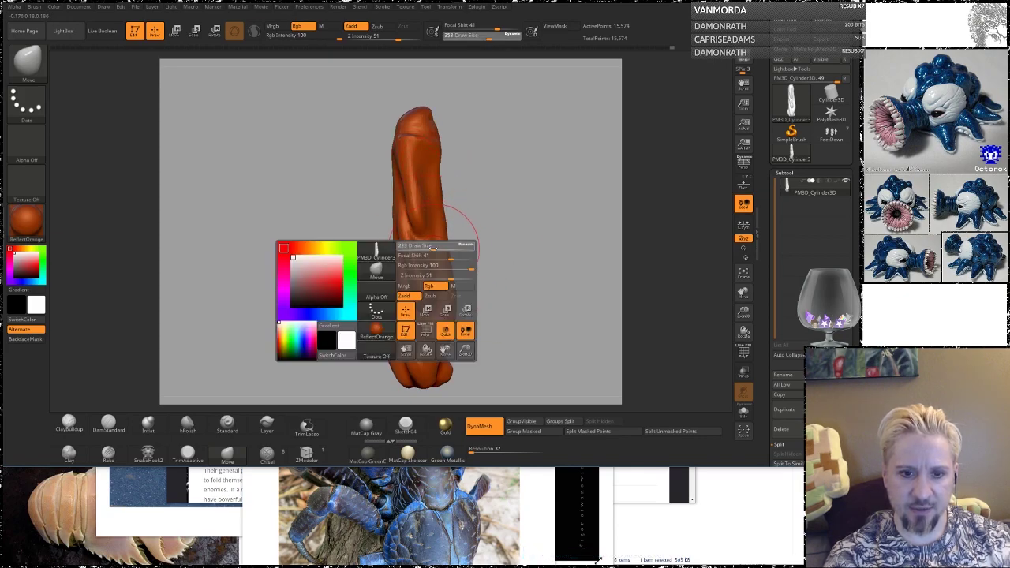
key("shift")
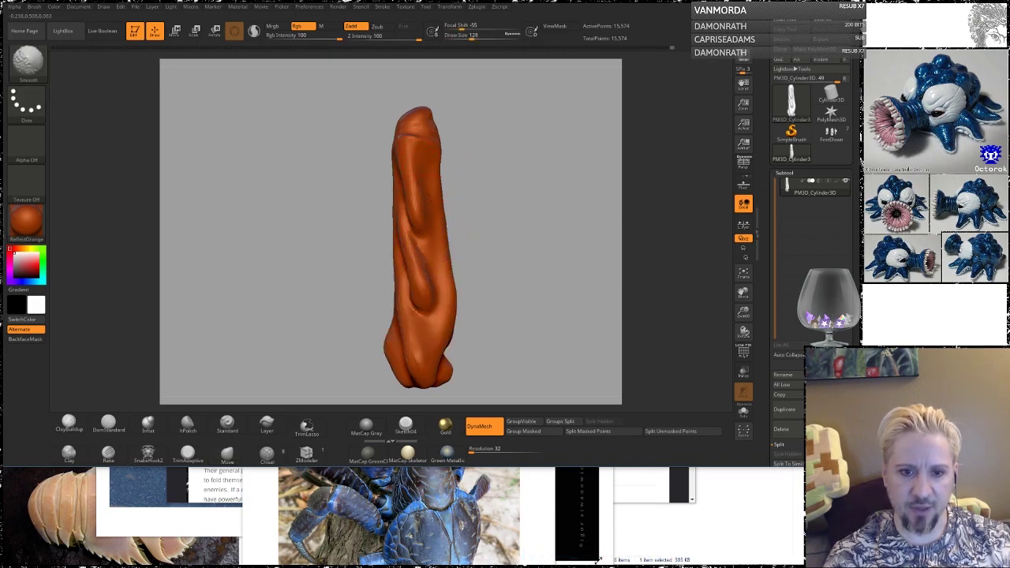
left_click_drag(490, 178, 443, 189)
Step: Enlarge the Move brush to 910, reduce it to 508, and bend the limb's upper half into a slight curve in side view
right_click(433, 203)
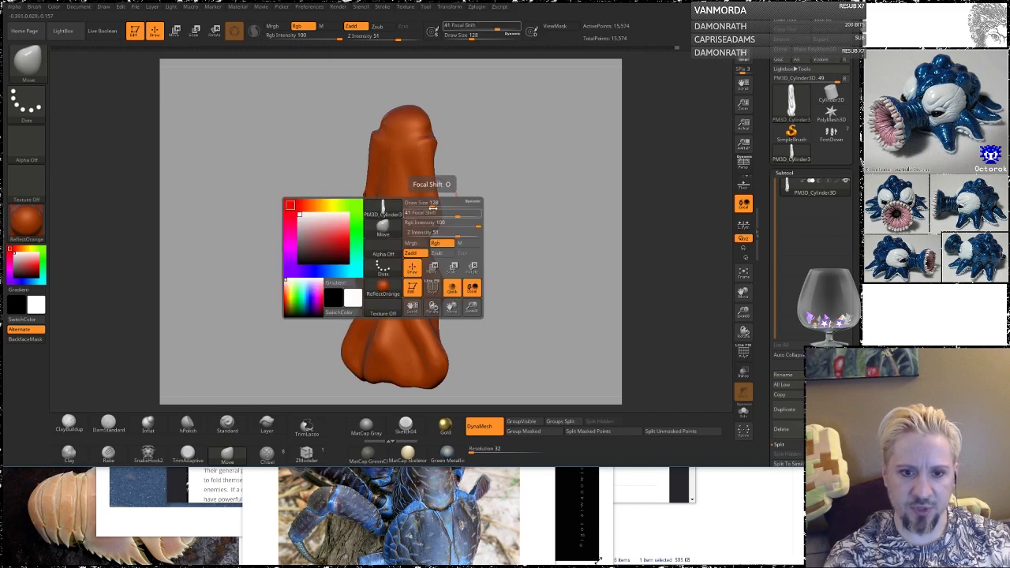
right_click(507, 231)
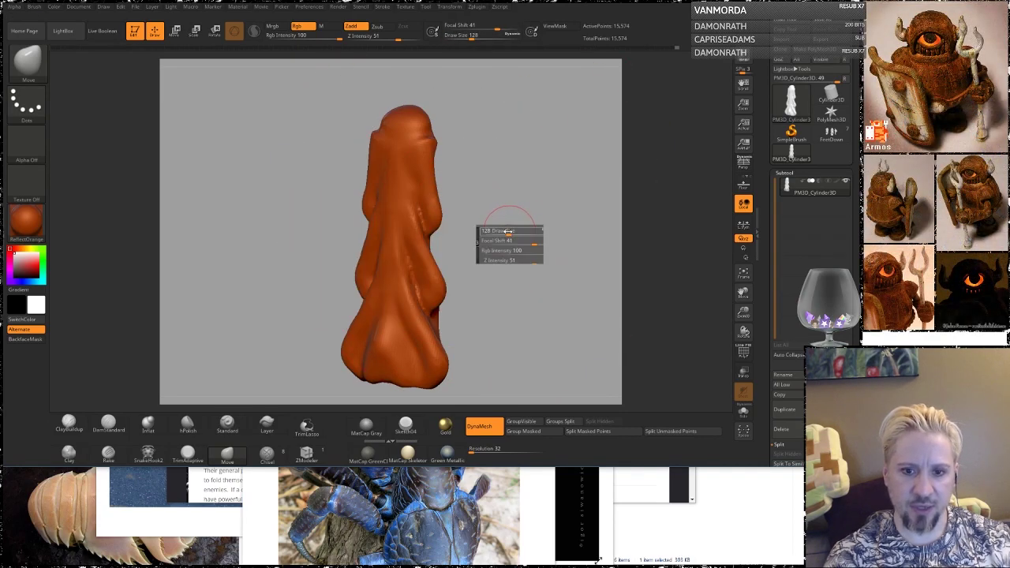
mouse_move(507, 232)
left_mouse_down()
mouse_move(551, 231)
mouse_move(506, 224)
mouse_move(510, 189)
mouse_move(502, 213)
left_mouse_up()
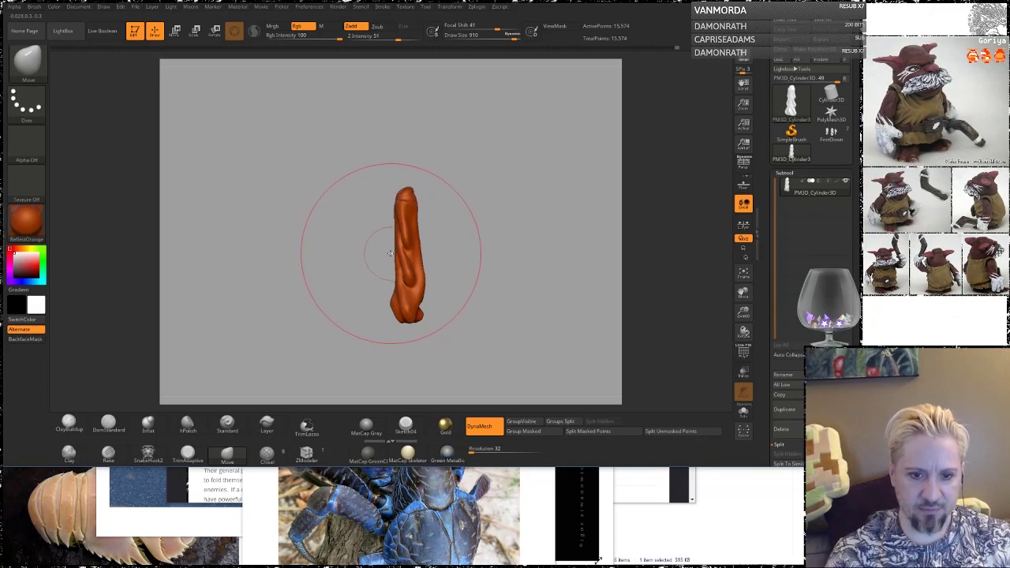
key("space")
left_click_drag(392, 254, 371, 254)
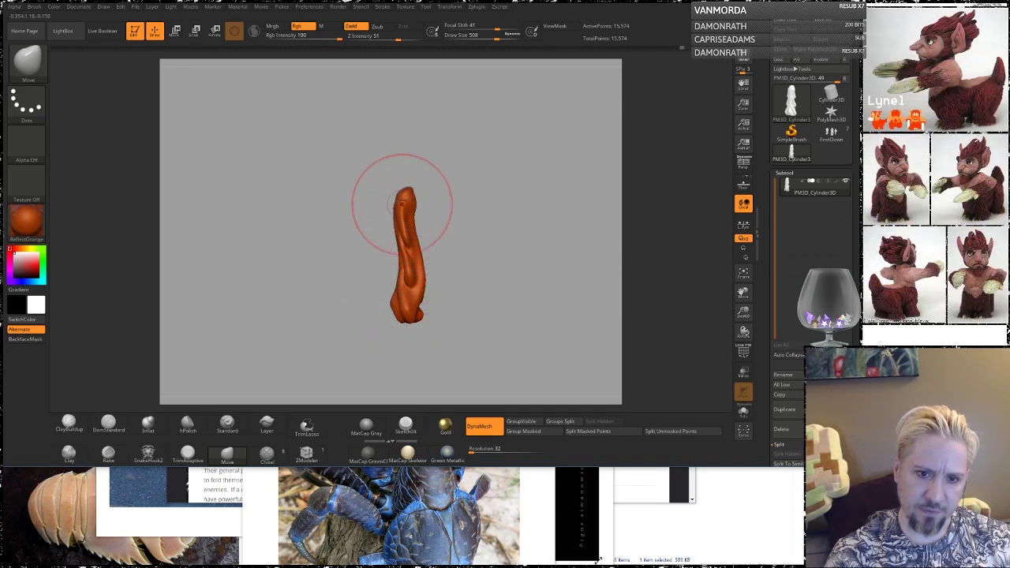
mouse_move(508, 237)
left_mouse_down()
mouse_move(465, 243)
mouse_move(503, 257)
left_mouse_up()
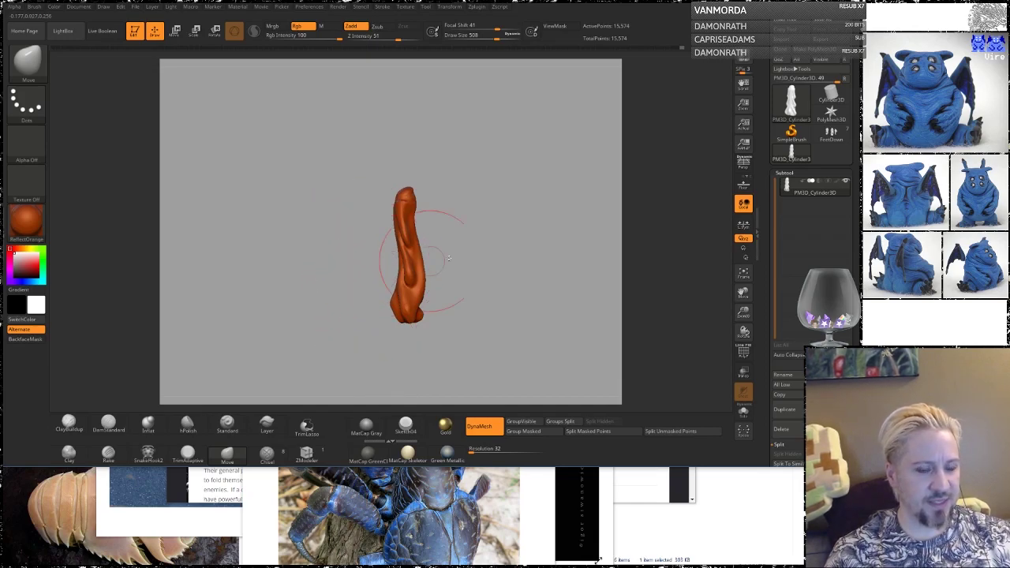
Step: Reduce the Move brush's draw size to 177 and refine the outline of the side knobs in front view
mouse_move(482, 273)
left_mouse_down("alt")
mouse_move(476, 248)
mouse_move(498, 300)
left_mouse_up("alt")
left_click_drag(498, 244, 537, 242)
left_click_drag(537, 276, 537, 304, "alt")
key("space")
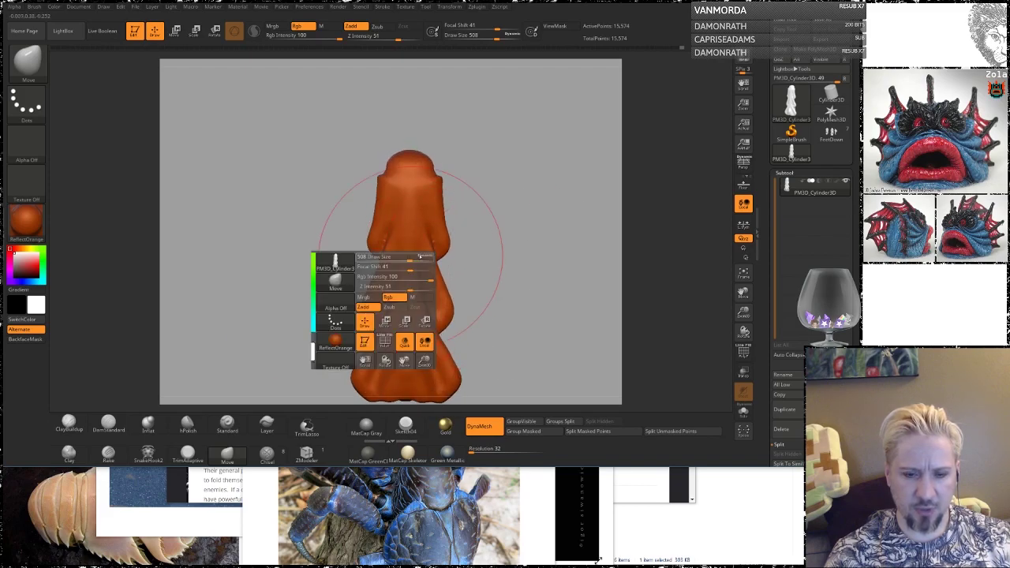
left_click_drag(417, 256, 393, 256)
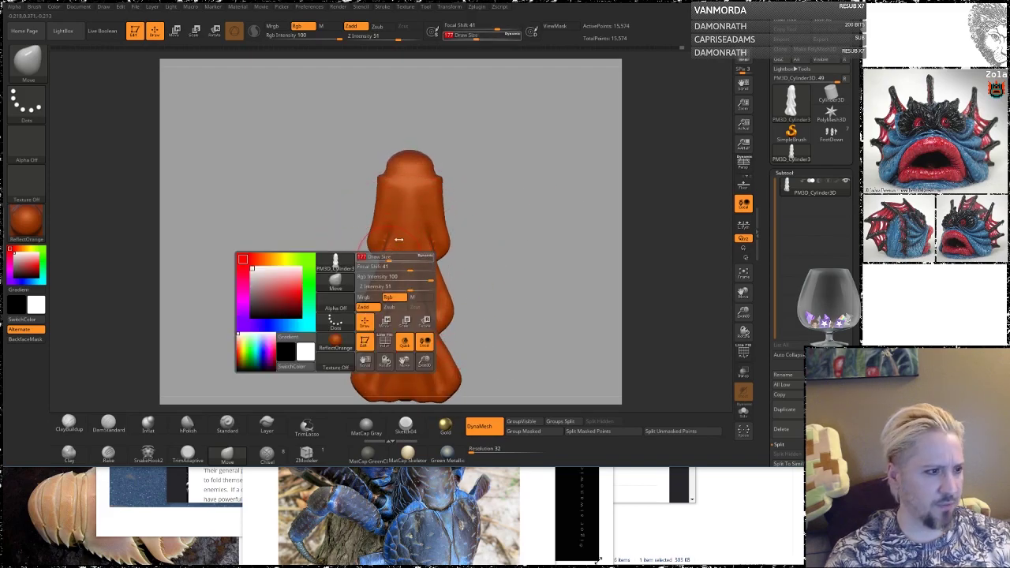
mouse_move(501, 288)
left_mouse_down("alt")
mouse_move(490, 237)
mouse_move(495, 230)
mouse_move(514, 266)
mouse_move(526, 238)
mouse_move(497, 263)
left_mouse_up("alt")
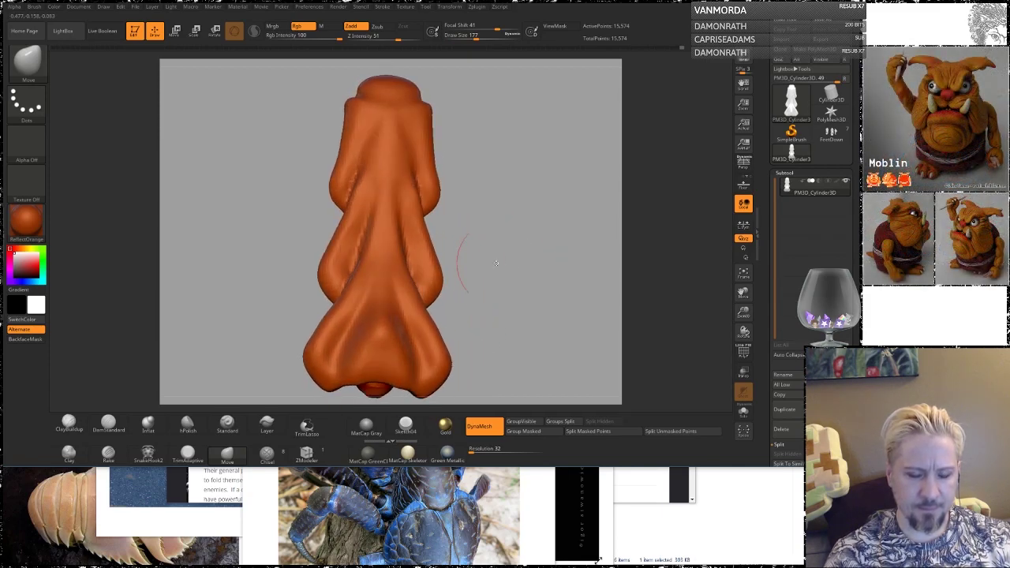
Step: Carve an inverted-V crease between the base knobs with DamStandard at draw size 83, then smooth the central ridge above it
left_click(109, 425)
key("space")
left_click_drag(345, 323, 330, 322)
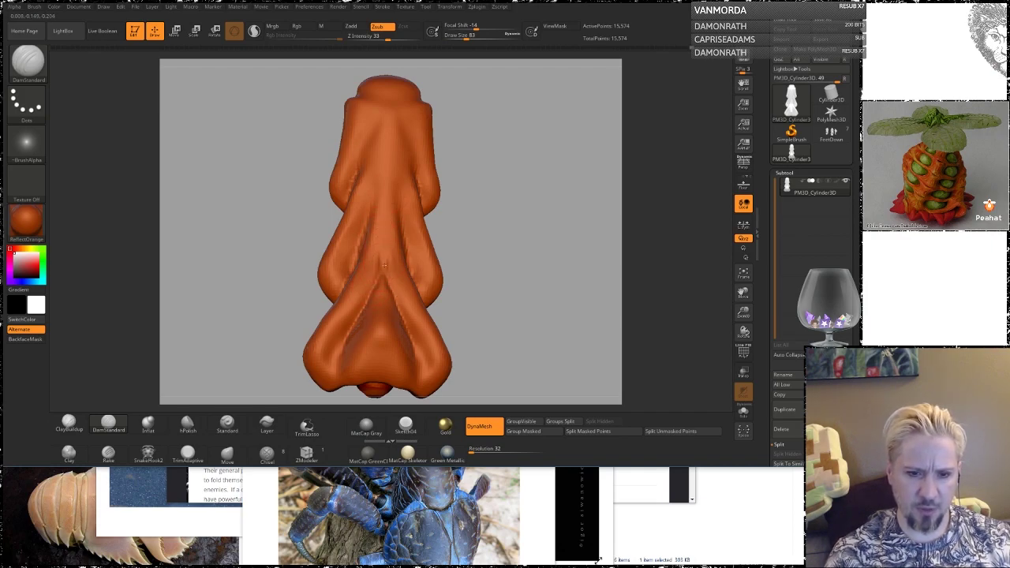
left_click_drag(458, 251, 485, 241)
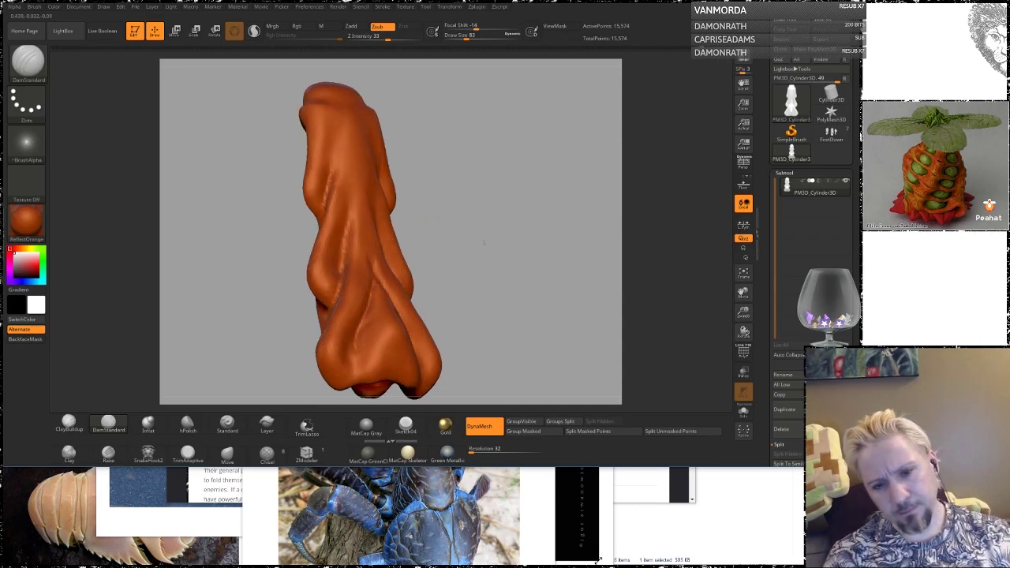
mouse_move(381, 206)
left_mouse_down()
mouse_move(440, 192)
mouse_move(445, 214)
mouse_move(346, 306)
left_mouse_up()
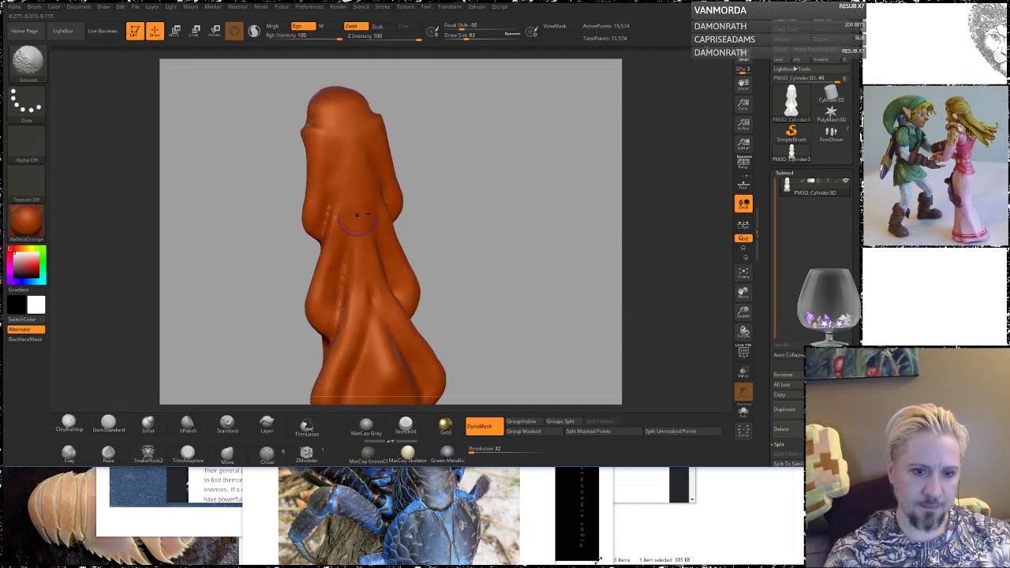
key("shift")
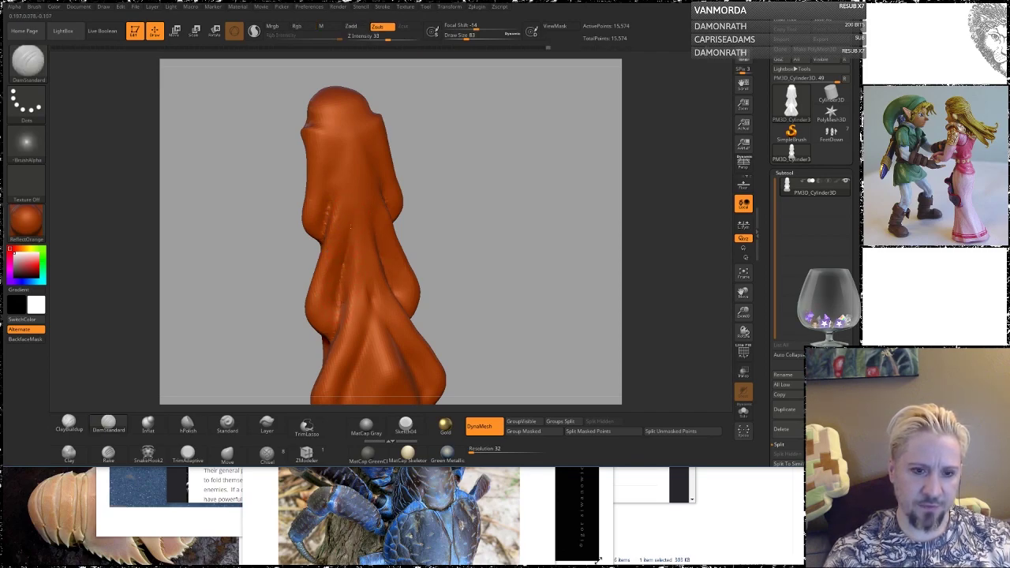
Step: Carve DamStandard grooves from below the rounded cap between the upper side knobs and the central ridge, and smooth them
mouse_move(442, 131)
left_mouse_down()
mouse_move(415, 194)
mouse_move(420, 167)
left_mouse_up()
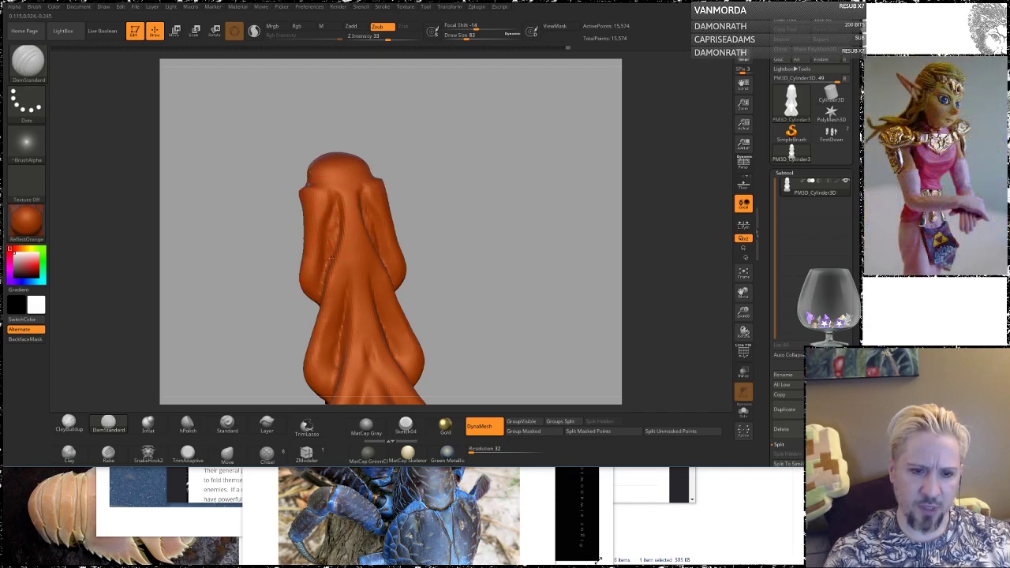
key("shift")
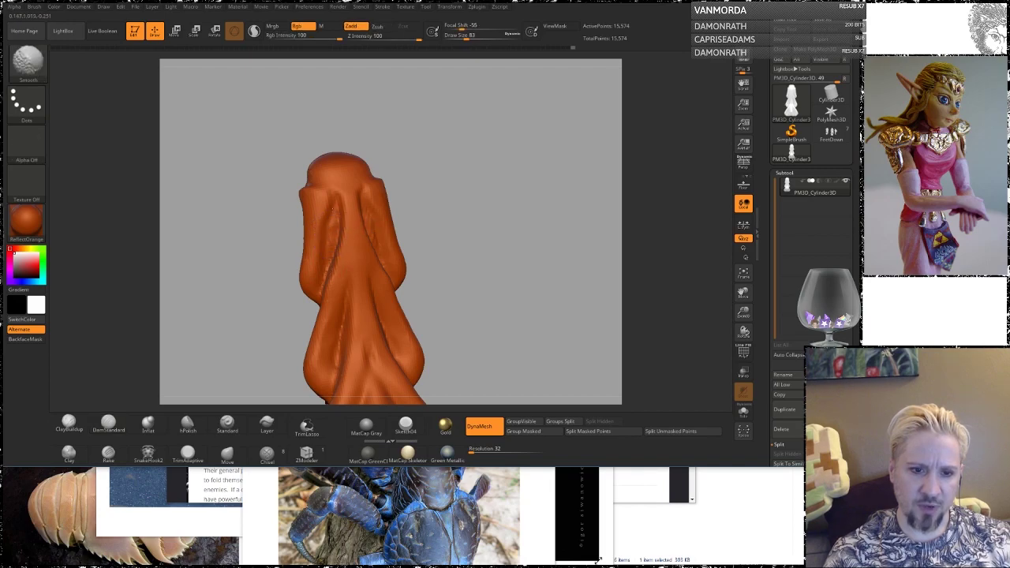
mouse_move(425, 161)
left_mouse_down()
mouse_move(439, 176)
mouse_move(447, 165)
mouse_move(416, 161)
left_mouse_up()
Step: Build up the lower ends of the upper side knobs with ClayBuildup and smooth them
mouse_move(458, 234)
left_mouse_down()
mouse_move(424, 214)
mouse_move(437, 229)
mouse_move(395, 217)
left_mouse_up()
left_click(69, 423)
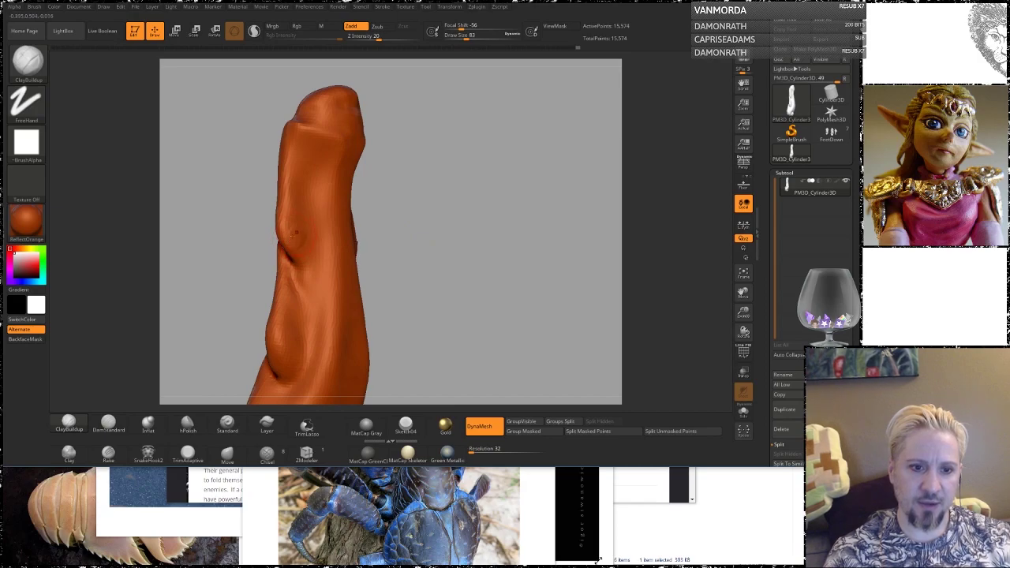
left_click_drag(300, 255, 296, 229)
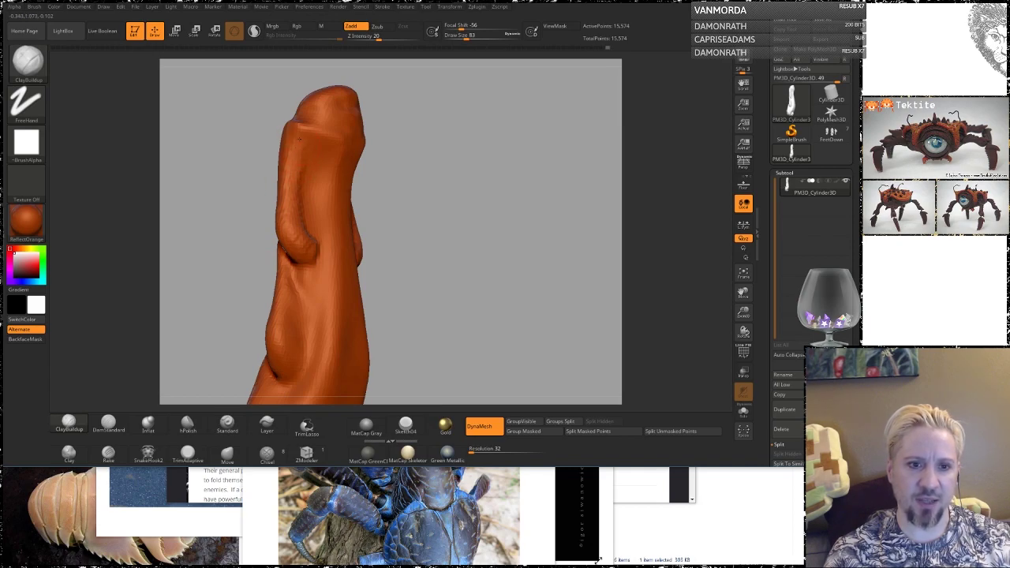
left_click_drag(394, 171, 312, 241)
key("shift")
Step: Add volume to the middle side knobs with ClayBuildup and smooth the added surface
mouse_move(430, 190)
left_mouse_down()
mouse_move(445, 176)
mouse_move(301, 269)
mouse_move(272, 254)
mouse_move(284, 225)
left_mouse_up()
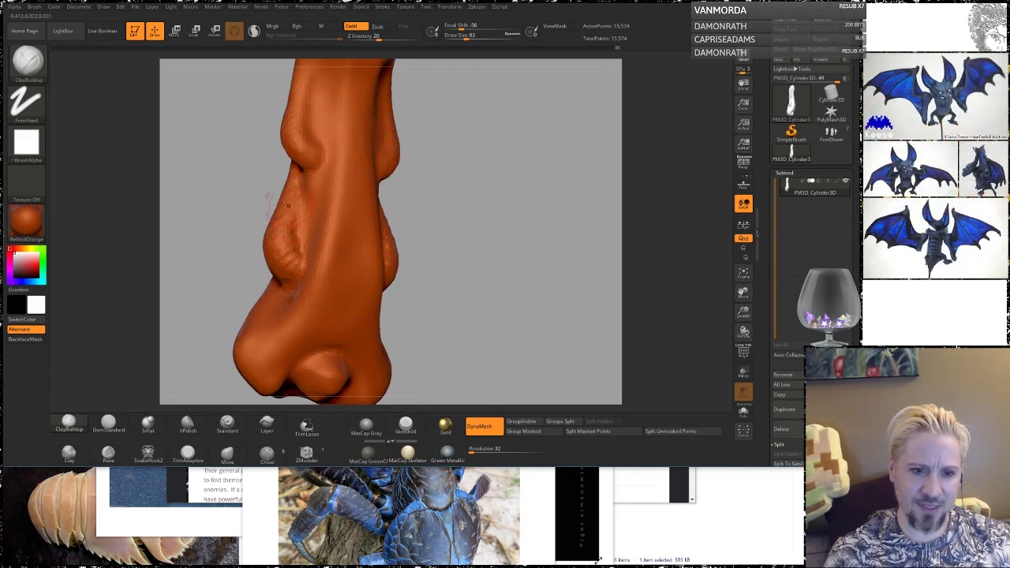
key("shift")
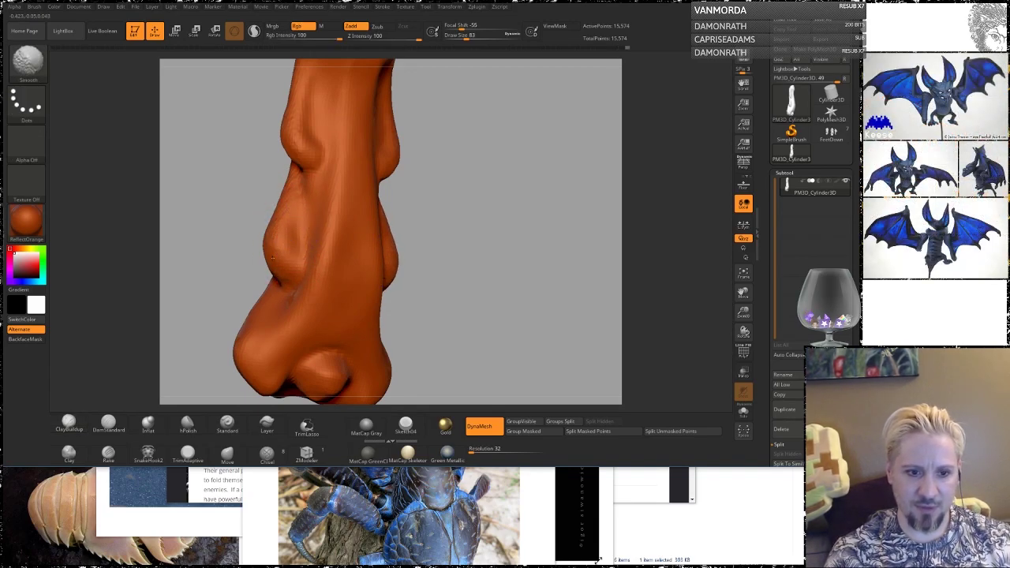
left_click_drag(442, 165, 477, 169, "shift")
Step: Build up the knobs at the limb's wide base with ClayBuildup and smooth them into rounded shapes
mouse_move(370, 263)
left_mouse_down()
mouse_move(424, 226)
mouse_move(419, 153)
mouse_move(428, 196)
mouse_move(413, 129)
mouse_move(379, 150)
left_mouse_up()
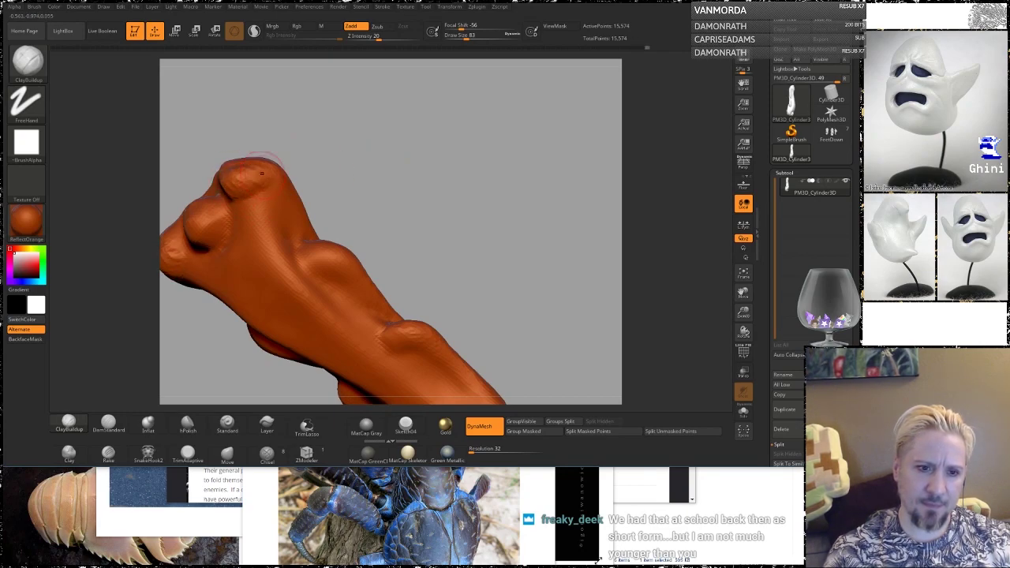
left_click_drag(342, 131, 379, 158)
left_click_drag(347, 211, 345, 194)
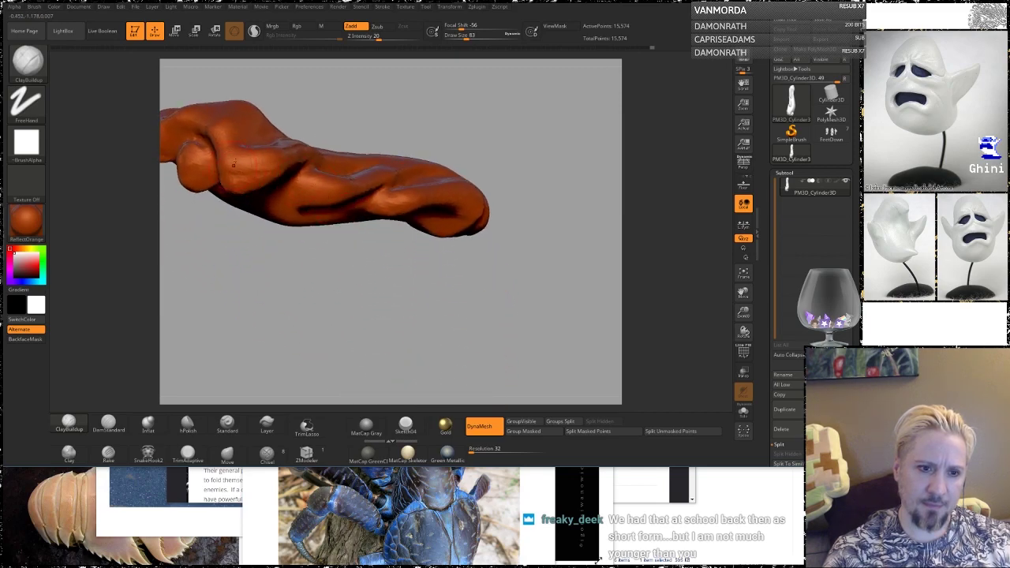
left_click_drag(270, 161, 240, 175, "shift")
mouse_move(222, 282)
left_mouse_down()
mouse_move(259, 292)
mouse_move(288, 227)
left_mouse_up()
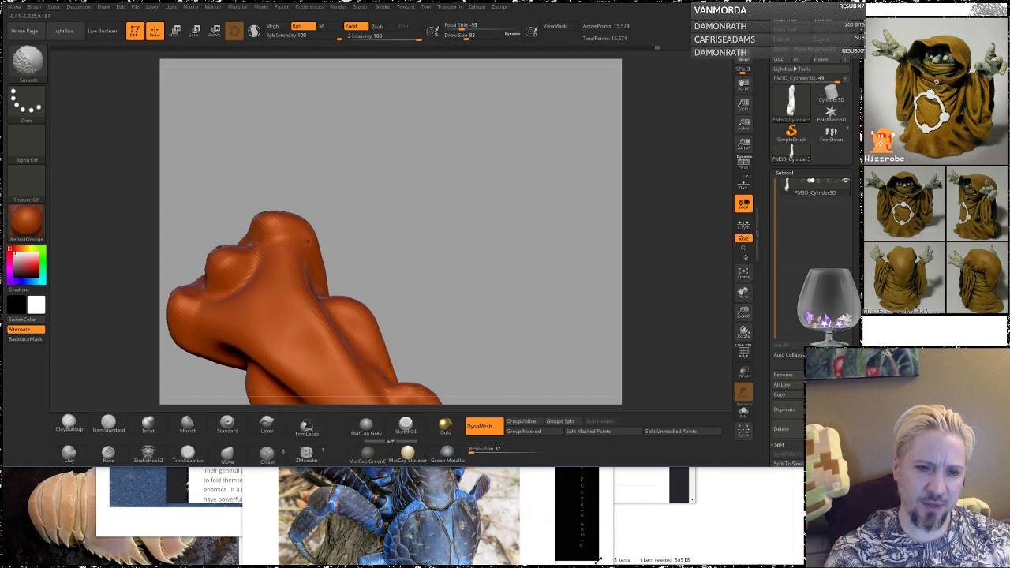
Step: Smooth the central ridge between the middle knobs, just beyond the tip of the base's V-shaped hollow
left_click_drag(345, 185, 354, 113)
mouse_move(368, 159)
left_mouse_down()
mouse_move(433, 113)
mouse_move(449, 150)
mouse_move(442, 173)
mouse_move(445, 121)
mouse_move(451, 134)
left_mouse_up()
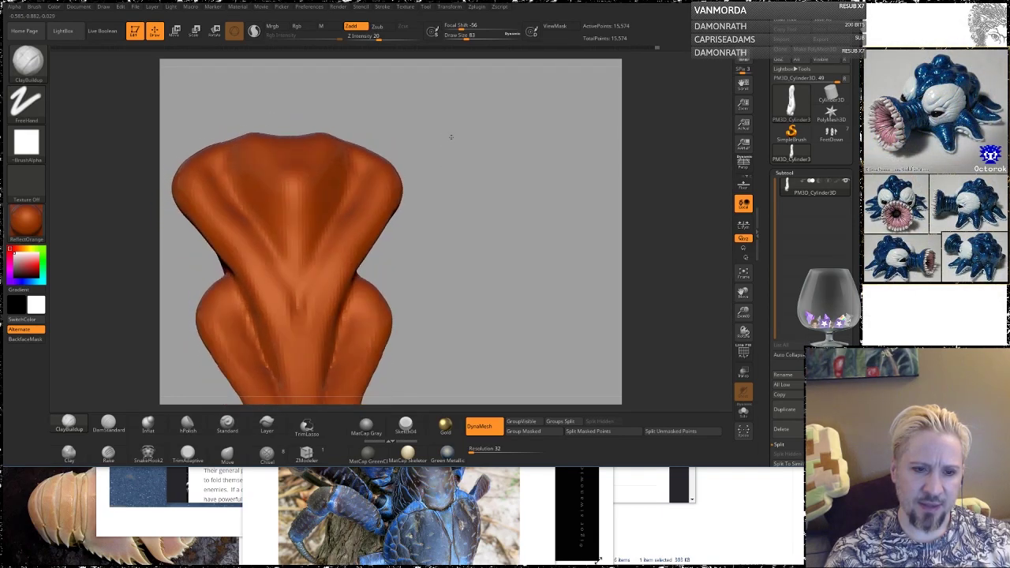
key("shift")
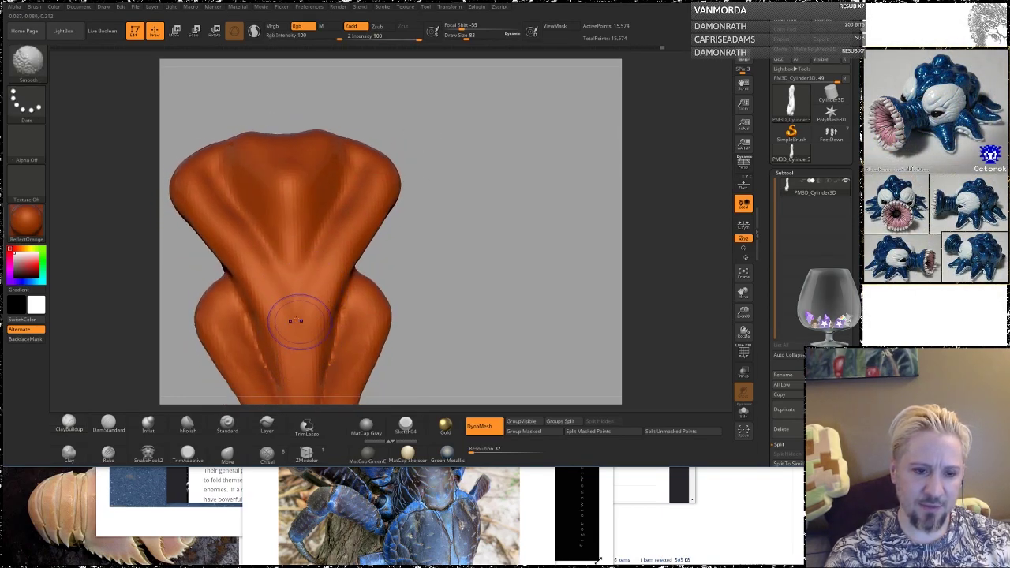
mouse_move(433, 276)
left_mouse_down()
mouse_move(408, 178)
mouse_move(408, 286)
left_mouse_up()
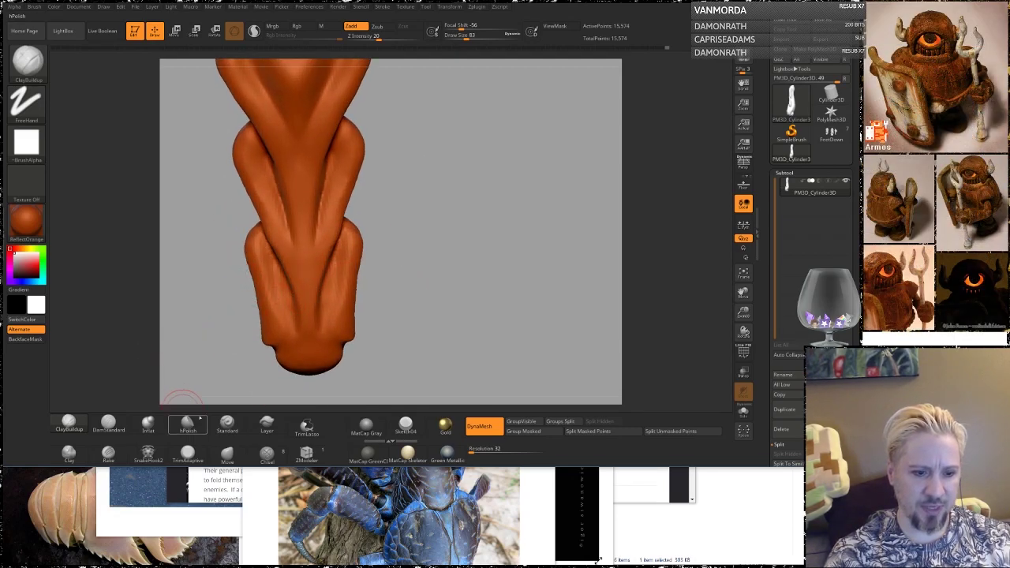
Step: Set the Move brush's draw size to 182 and narrow the upper side knobs toward the rounded cap
left_click(227, 454)
key("space")
left_click_drag(353, 256, 364, 256)
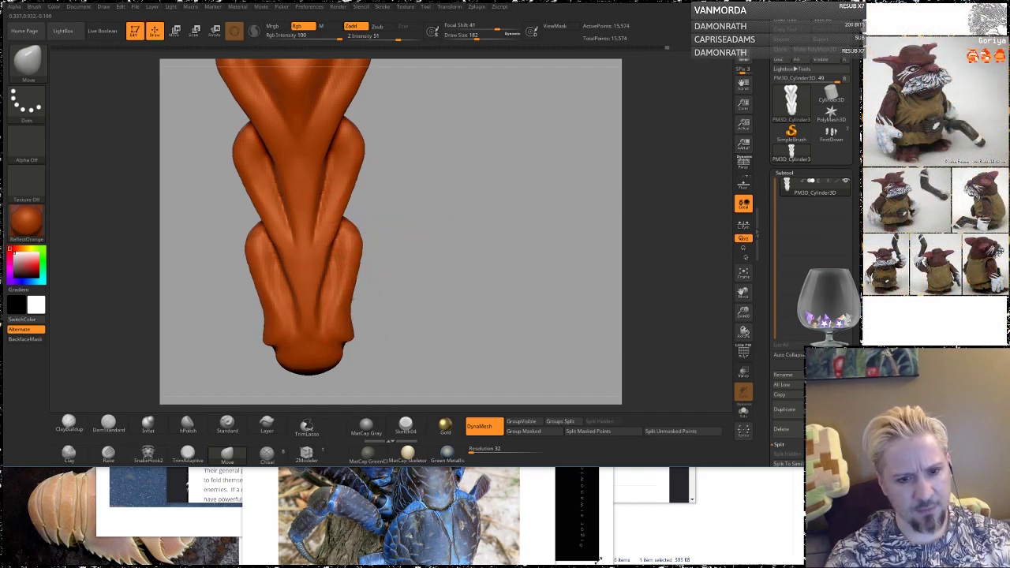
left_click_drag(424, 193, 404, 198, "alt")
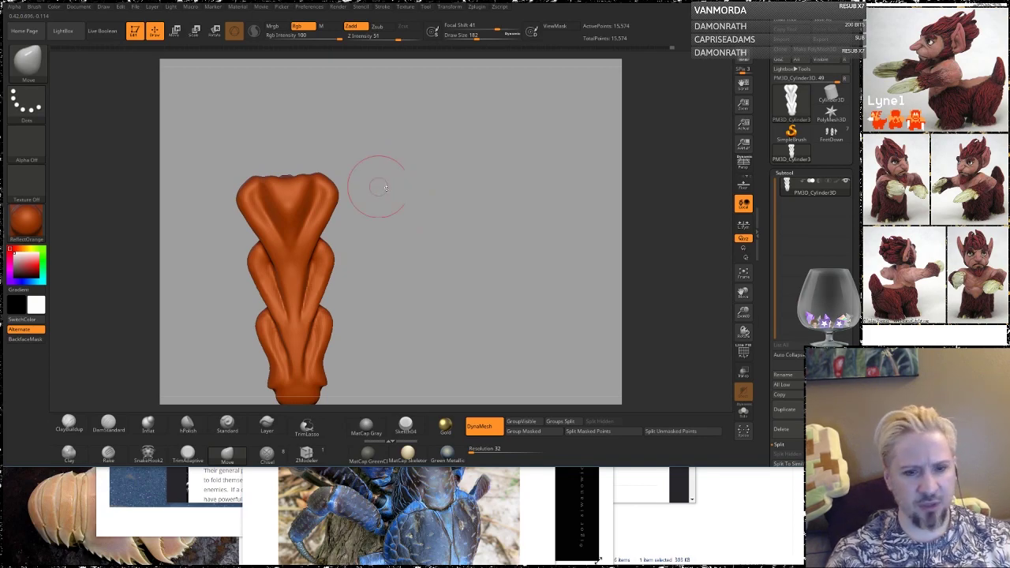
left_click_drag(408, 300, 429, 205, "alt")
left_click_drag(417, 250, 476, 221)
left_click_drag(404, 175, 387, 244, "alt")
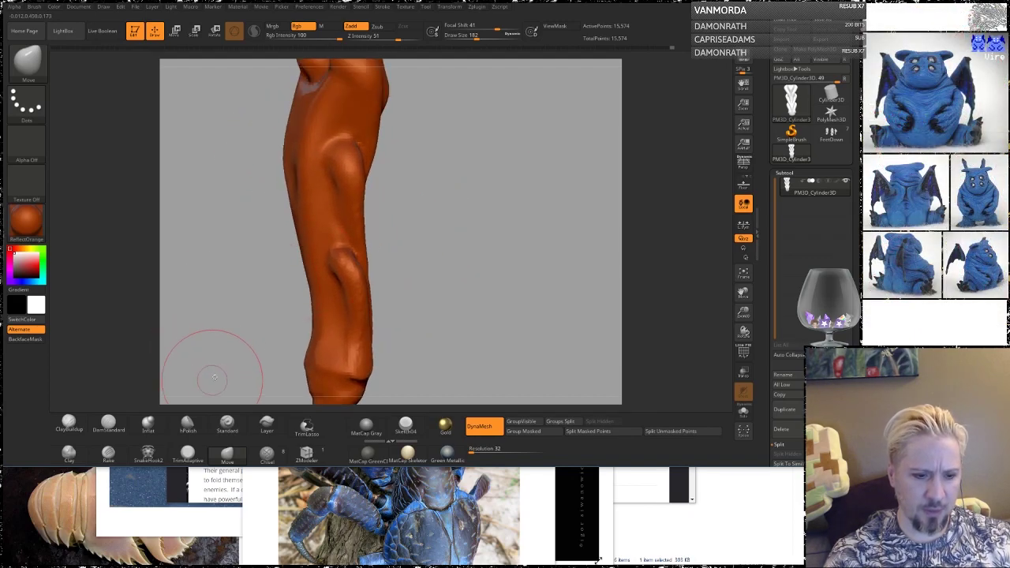
Step: Carve creases with DamStandard across the limb's plain broad side, level with the tops of the middle and lower side knobs
key("space")
left_click_drag(217, 322, 206, 322)
mouse_move(432, 228)
left_mouse_down()
mouse_move(462, 222)
mouse_move(403, 239)
left_mouse_up()
left_click(108, 426)
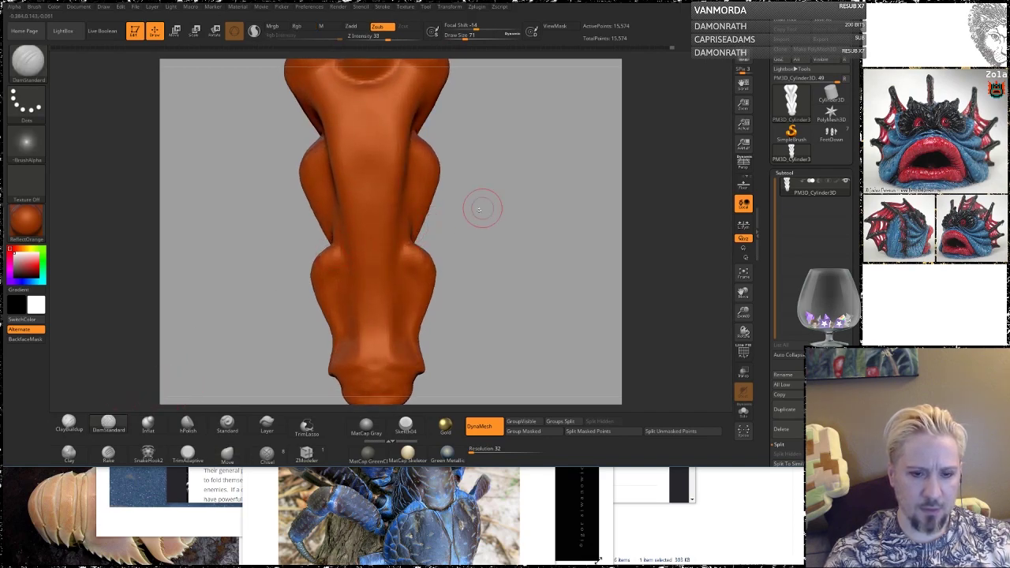
left_click_drag(481, 208, 368, 259)
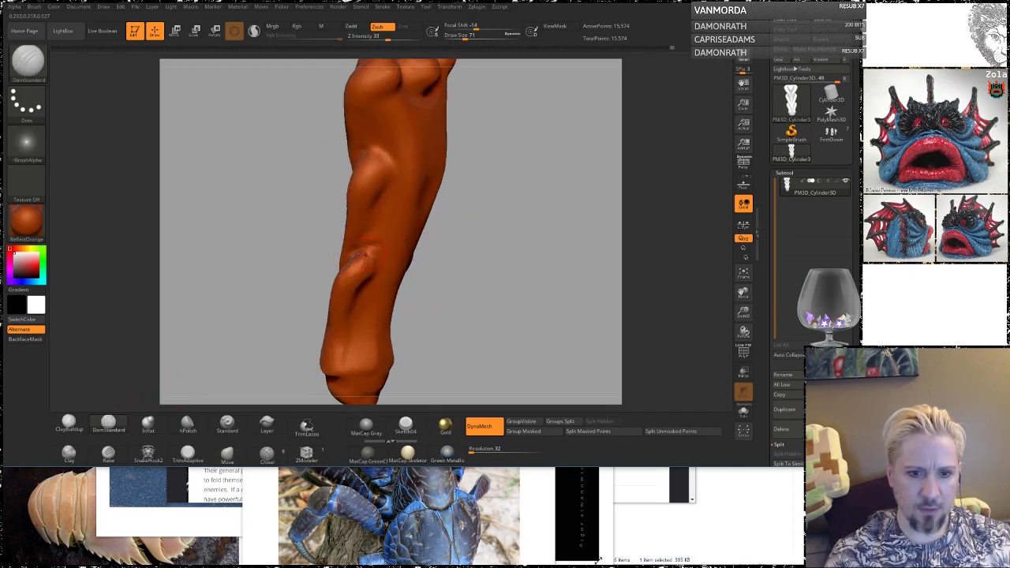
left_click_drag(474, 246, 438, 213)
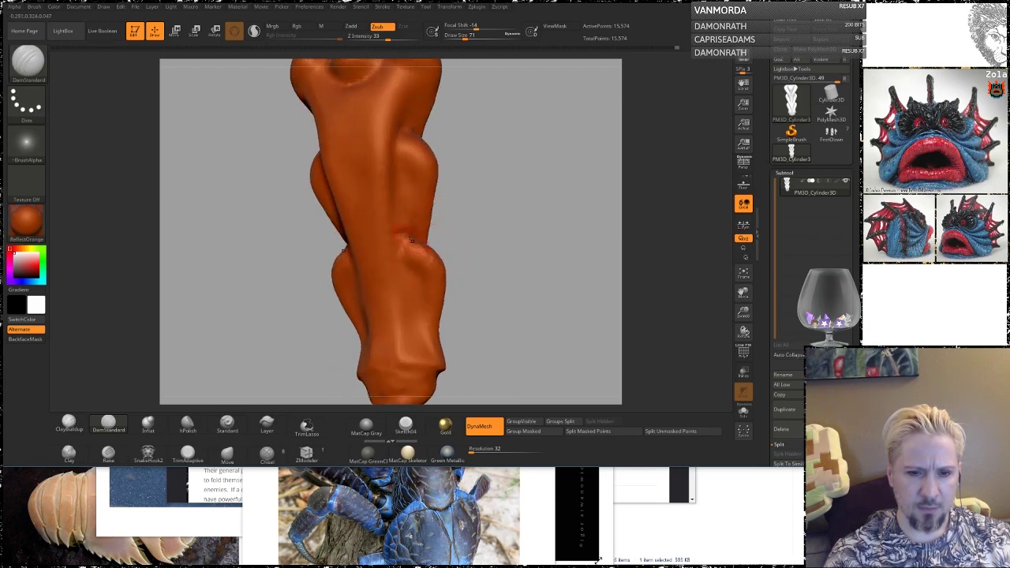
left_click_drag(376, 231, 347, 236)
mouse_move(475, 181)
left_mouse_down("alt")
mouse_move(483, 229)
mouse_move(384, 197)
left_mouse_up("alt")
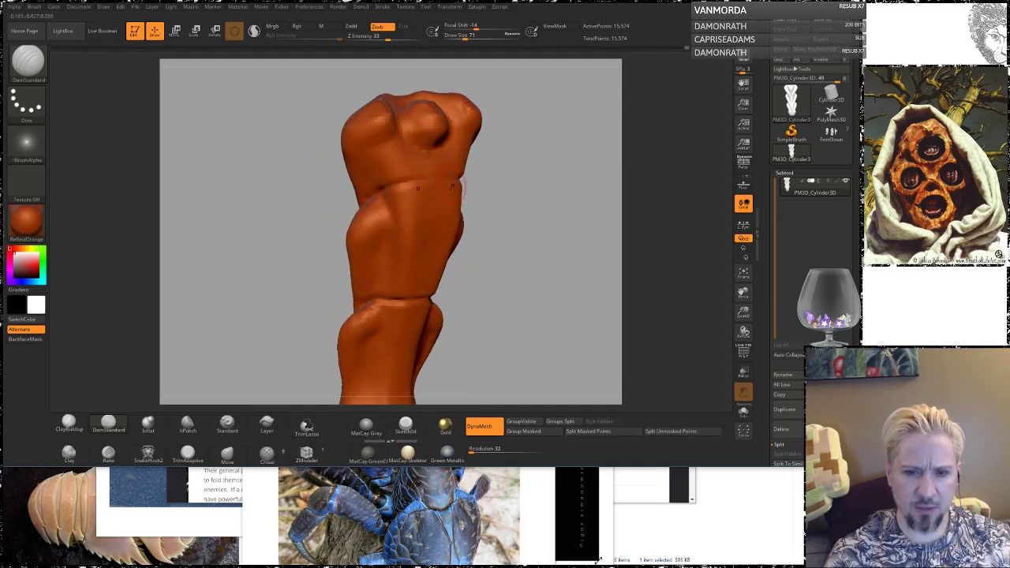
Step: Cut converging creases from the round knob at the wide base to the first cross crease, and define the side knobs' edges
mouse_move(517, 168)
left_mouse_down()
mouse_move(418, 168)
mouse_move(431, 173)
left_mouse_up()
left_click_drag(532, 132, 538, 141)
left_click_drag(440, 126, 427, 108)
left_click_drag(543, 167, 541, 101)
left_click_drag(421, 161, 420, 169)
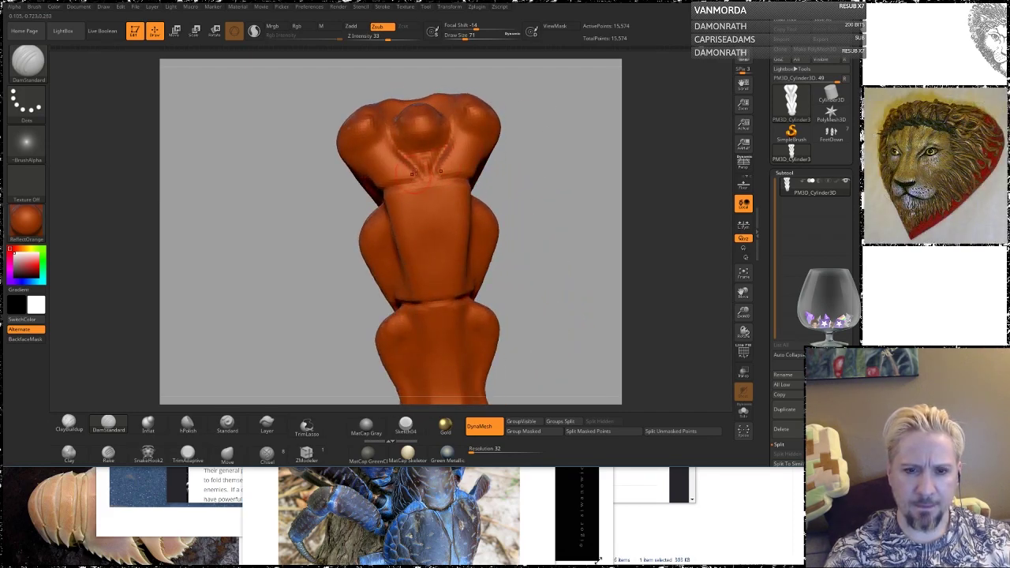
left_click_drag(568, 150, 464, 174)
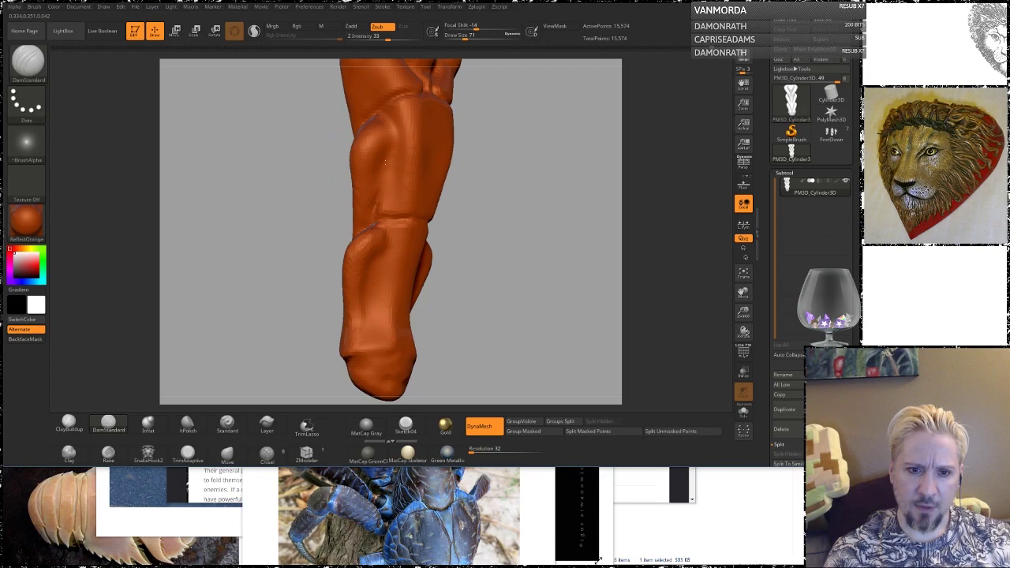
mouse_move(505, 124)
left_mouse_down()
mouse_move(526, 144)
mouse_move(397, 156)
mouse_move(507, 197)
mouse_move(492, 199)
left_mouse_up()
Step: Bring up the coconut crab reference photo, enlarge it and examine the shell plates and leg joints before returning to ZBrush
mouse_move(447, 453)
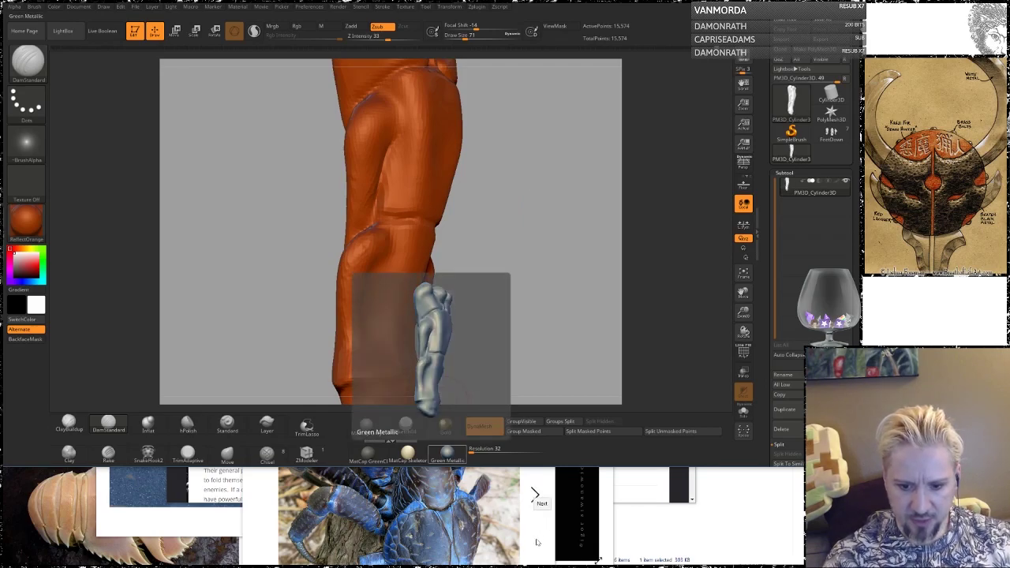
double_click(252, 531)
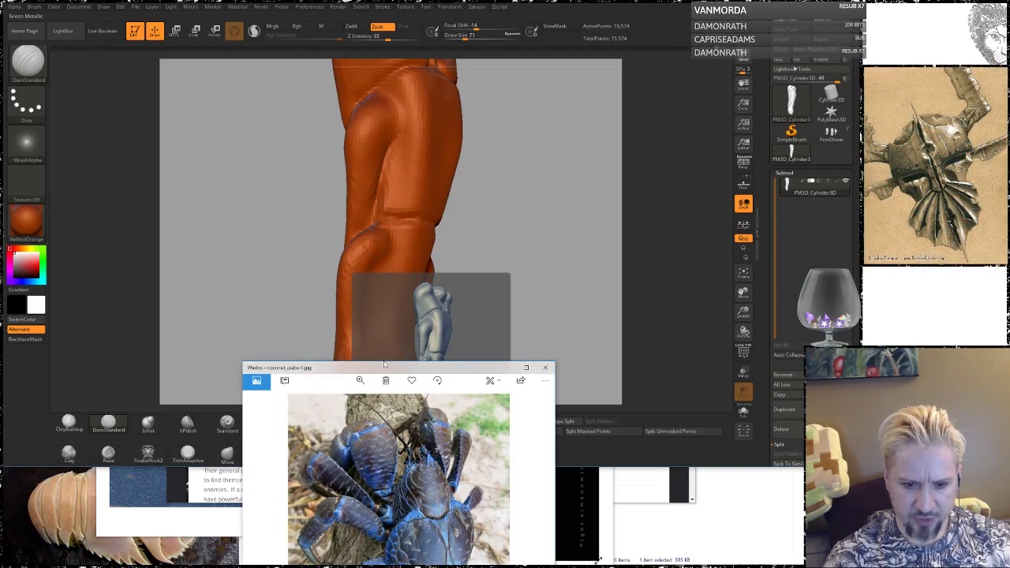
left_click_drag(400, 369, 379, 214)
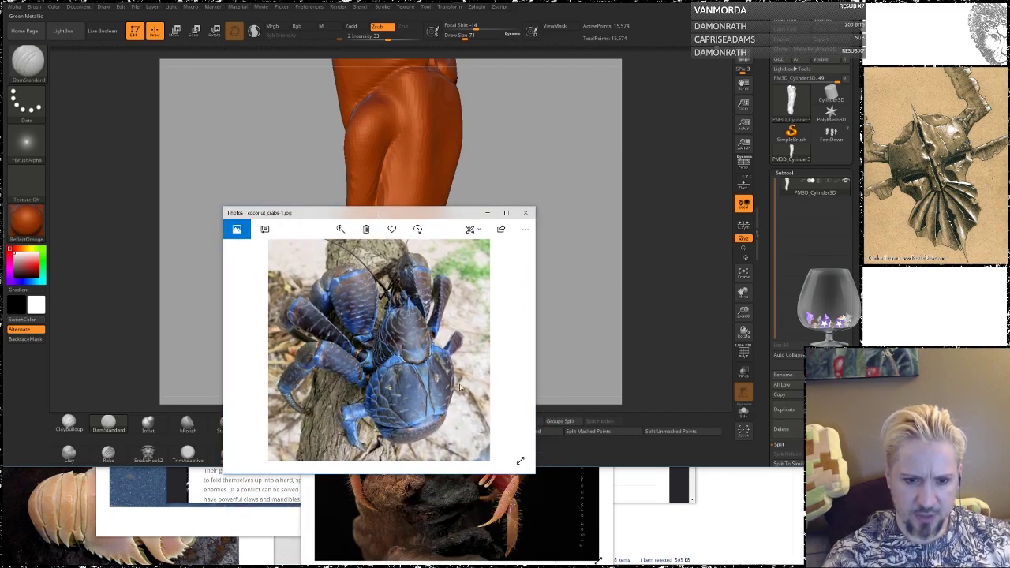
left_click(340, 229)
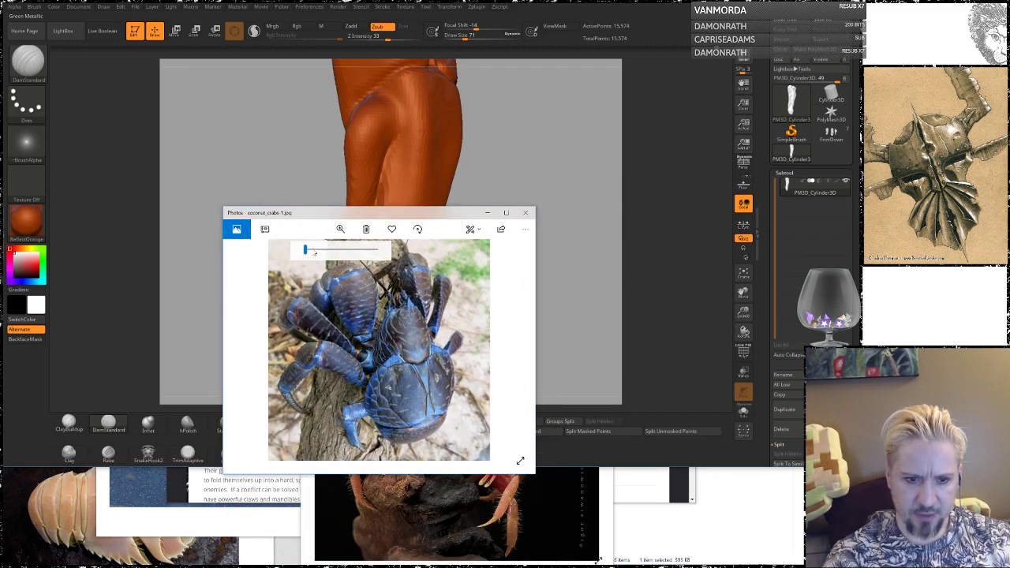
left_click_drag(305, 251, 316, 250)
left_click_drag(404, 404, 374, 312)
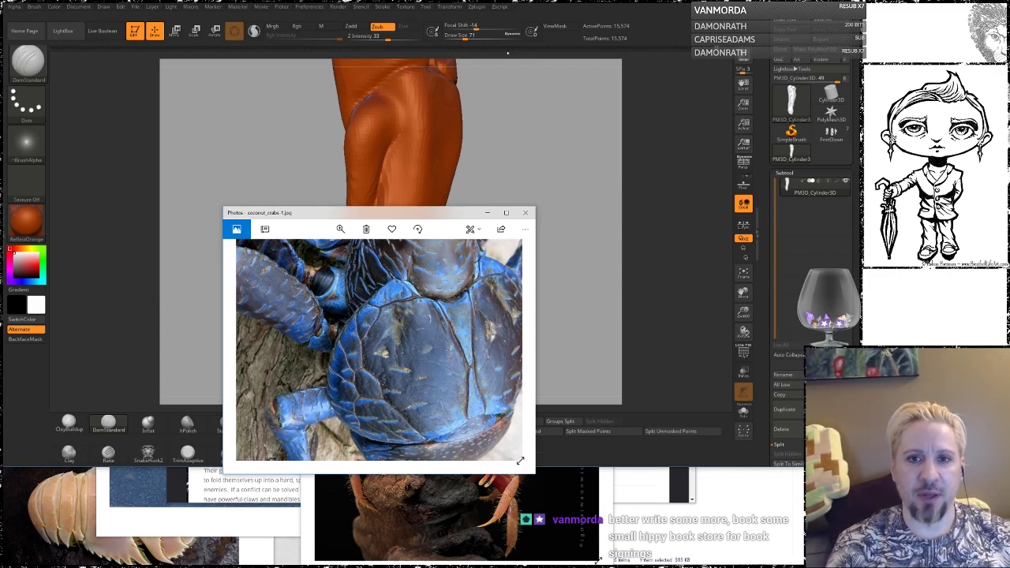
left_click(509, 54)
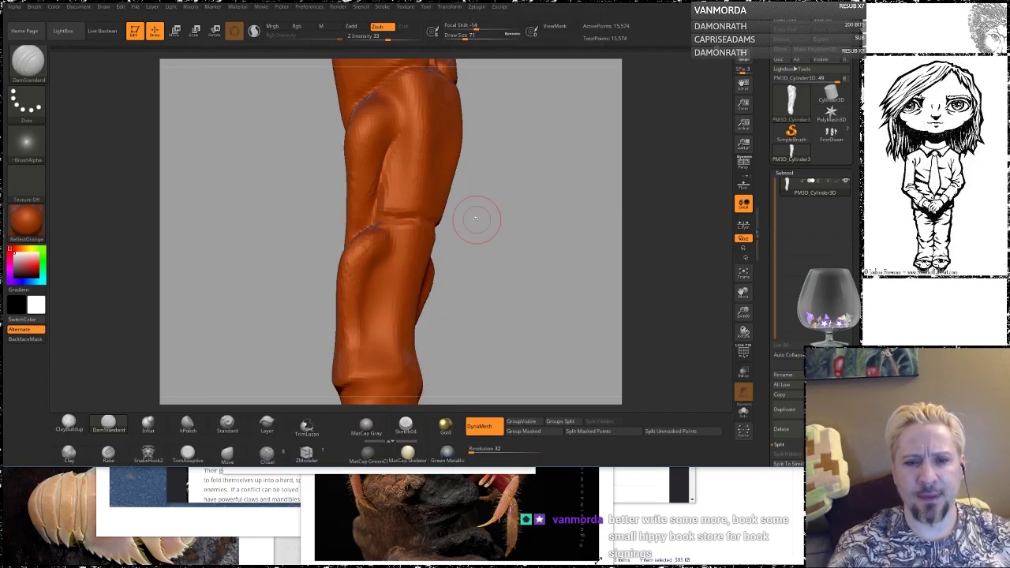
Step: Carve V-shaped creases with DamStandard on the limb's ridged face, along the side knobs' inner edges down to each V's tip
mouse_move(516, 162)
left_mouse_down()
mouse_move(553, 155)
mouse_move(472, 229)
left_mouse_up()
key("f")
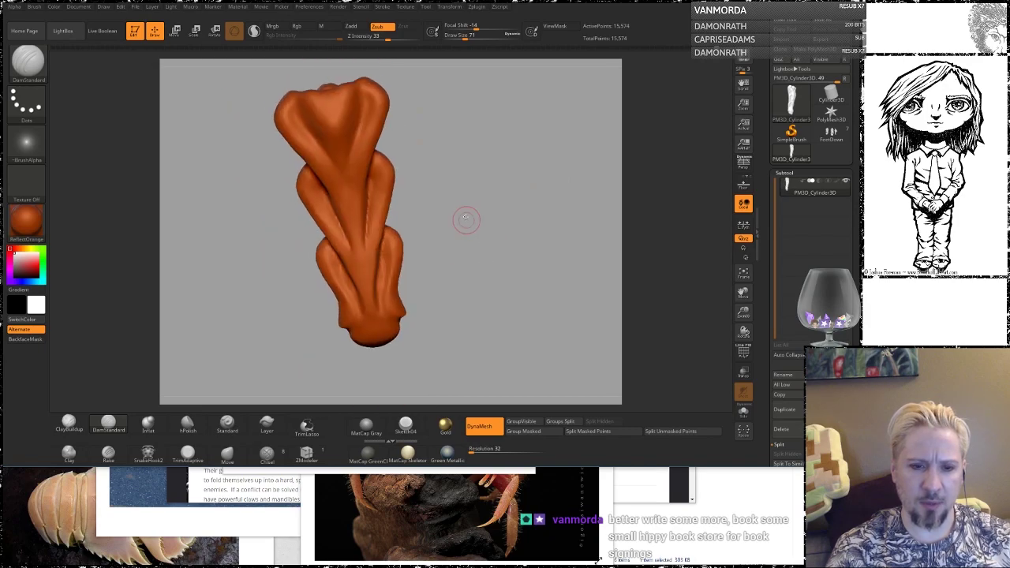
mouse_move(463, 191)
left_mouse_down()
mouse_move(352, 270)
mouse_move(333, 266)
left_mouse_up()
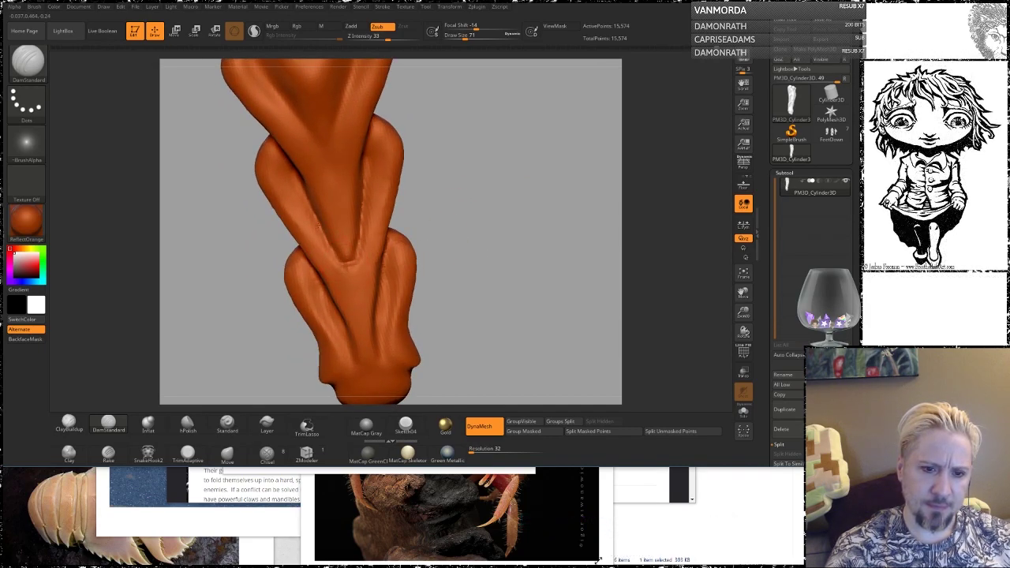
left_click_drag(473, 249, 461, 172)
left_click_drag(352, 284, 365, 291)
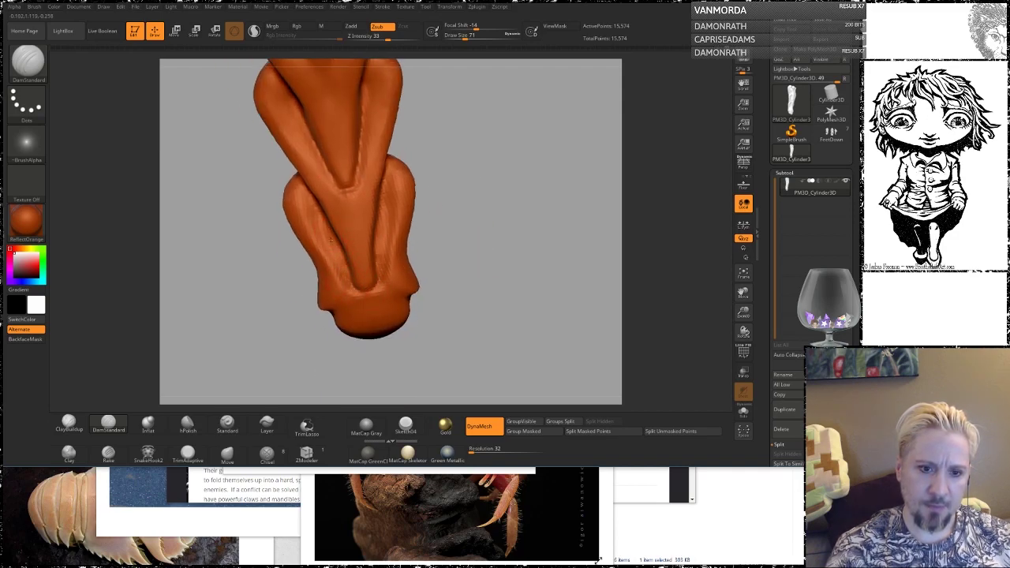
mouse_move(464, 190)
left_mouse_down()
mouse_move(469, 206)
mouse_move(352, 229)
left_mouse_up()
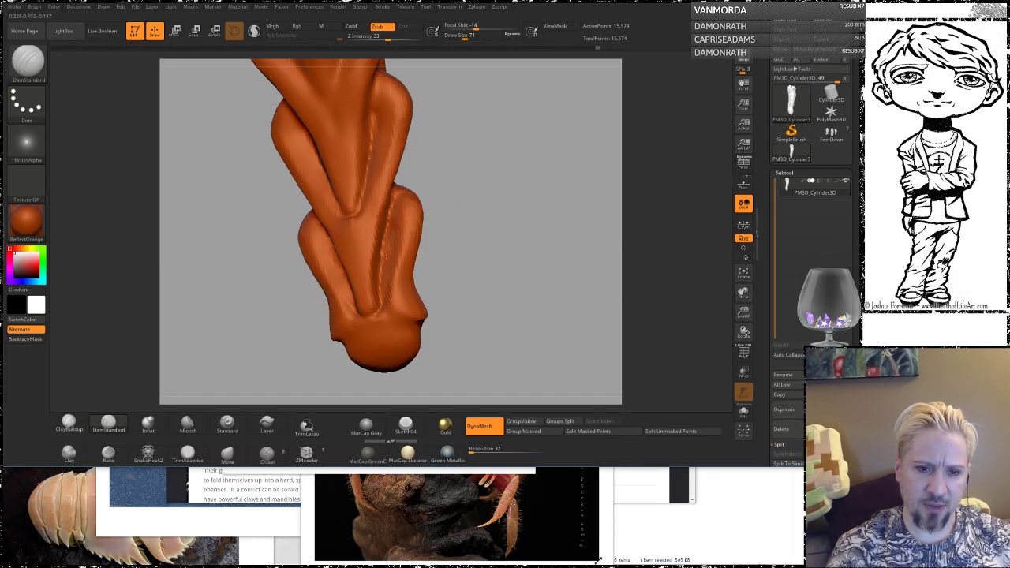
mouse_move(471, 198)
left_mouse_down()
mouse_move(513, 198)
mouse_move(505, 146)
mouse_move(456, 251)
mouse_move(478, 243)
left_mouse_up()
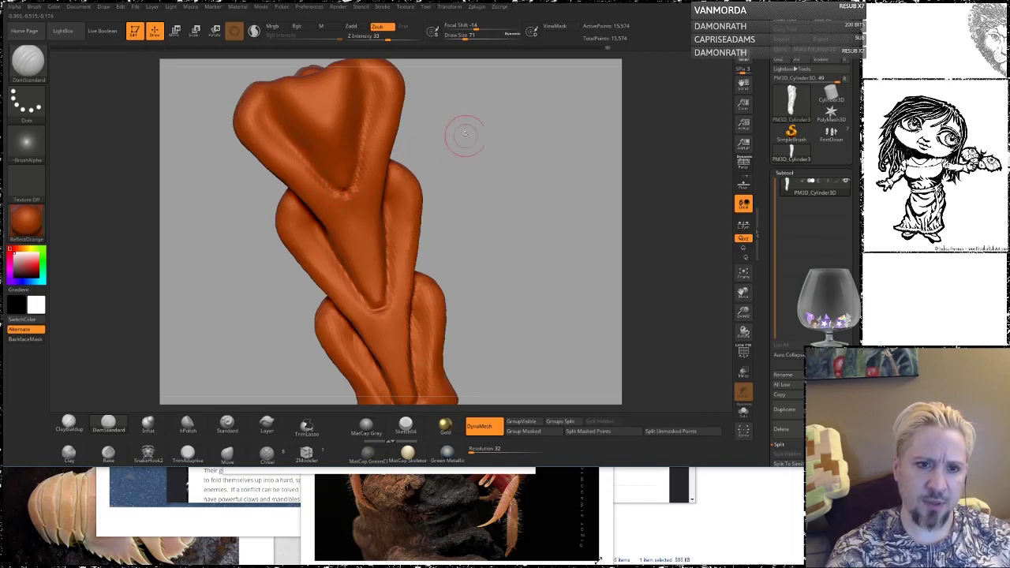
Step: Deepen the grooves separating the hollow at the wide base from its two side knobs with DamStandard
left_click_drag(466, 135, 464, 167)
left_click_drag(465, 90, 456, 167, "alt")
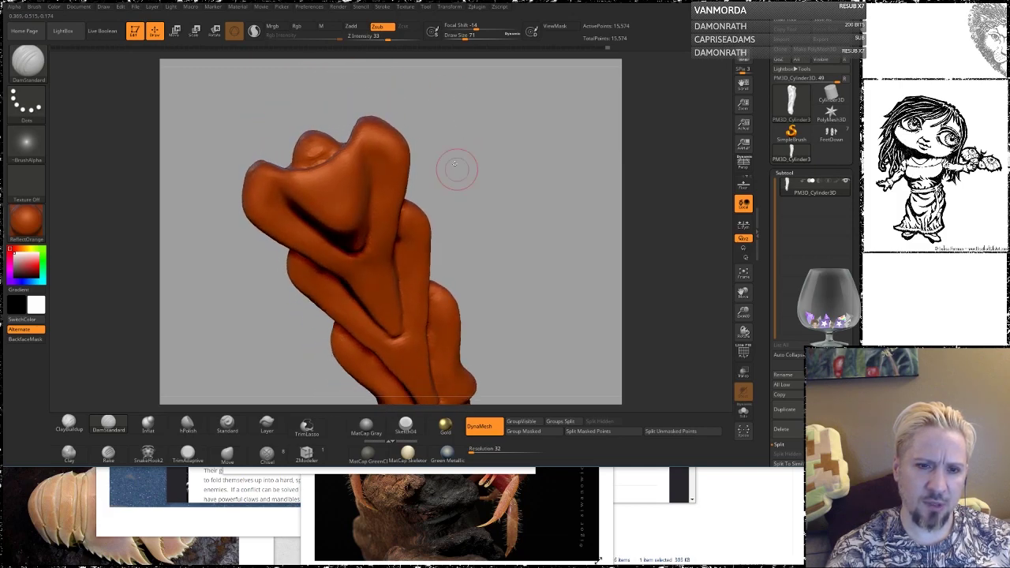
left_click_drag(399, 93, 395, 159)
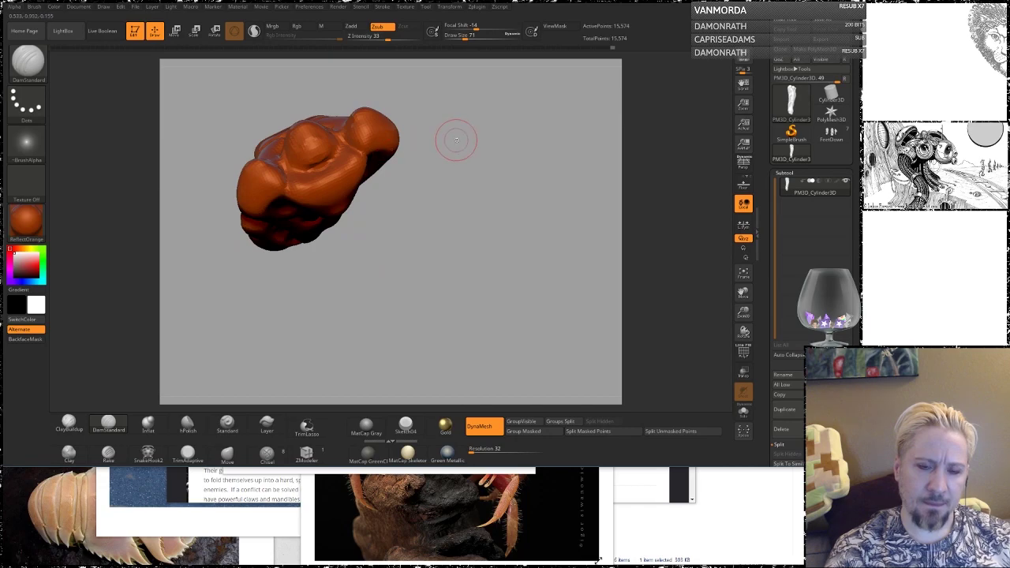
left_click_drag(457, 140, 367, 138)
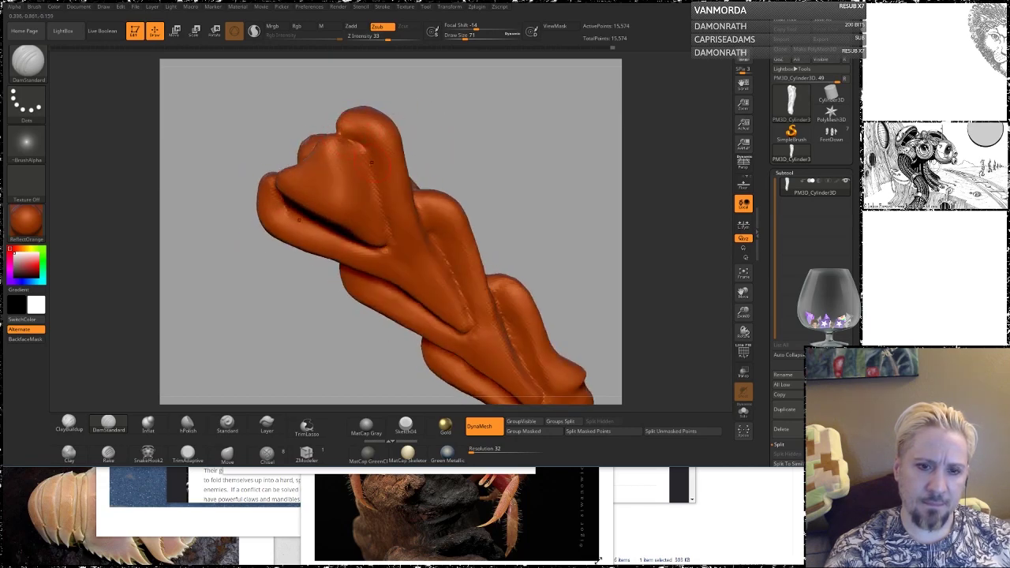
left_click_drag(449, 150, 489, 139, "alt")
mouse_move(488, 140)
left_mouse_down()
mouse_move(496, 110)
mouse_move(502, 137)
mouse_move(490, 142)
mouse_move(483, 184)
left_mouse_up()
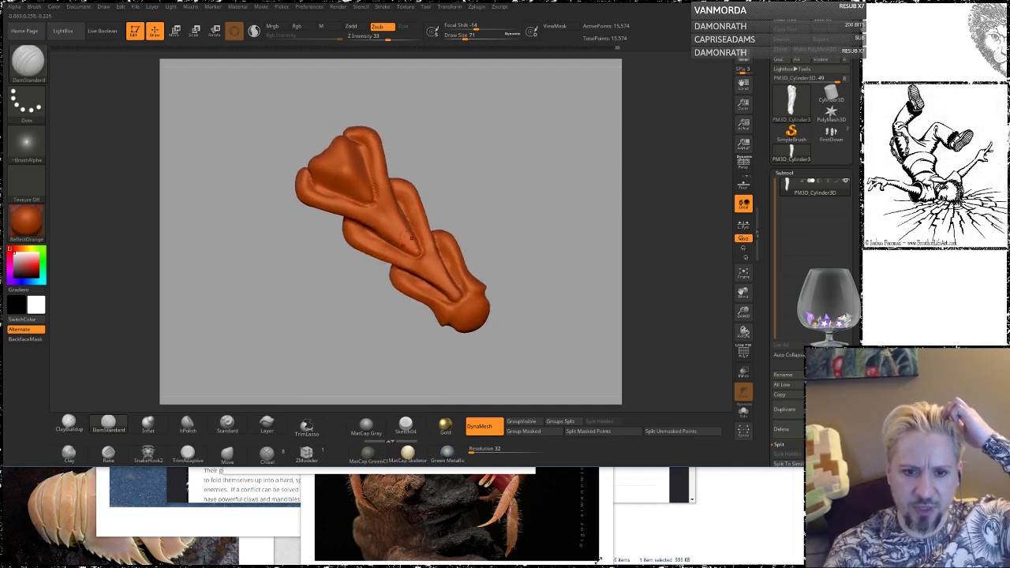
Step: Smooth the V-shaped crease tips down the middle of the limb's ridged face
left_click_drag(507, 228, 437, 284)
key("shift")
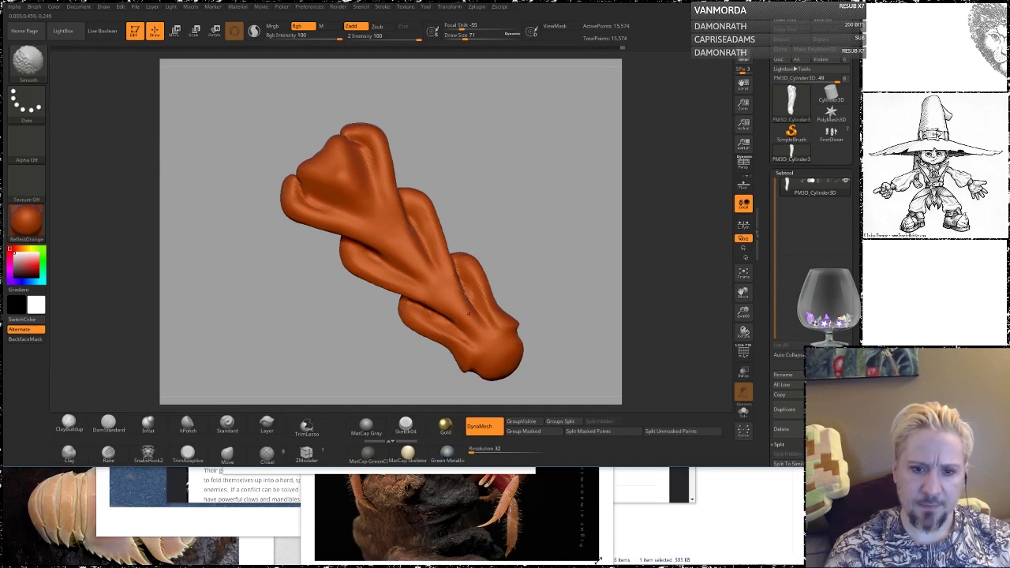
mouse_move(521, 226)
left_mouse_down()
mouse_move(528, 190)
mouse_move(517, 217)
left_mouse_up()
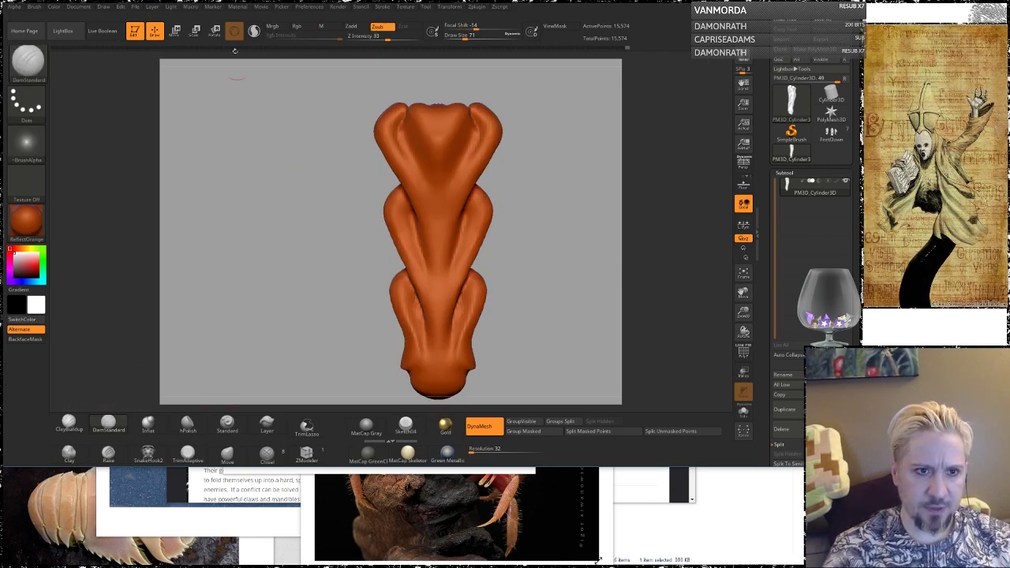
Step: Enable Sculptris Pro, set DamStandard's draw size to 120 and raise a sharp central ridge along the limb, undoing a stray stroke
left_click(253, 31)
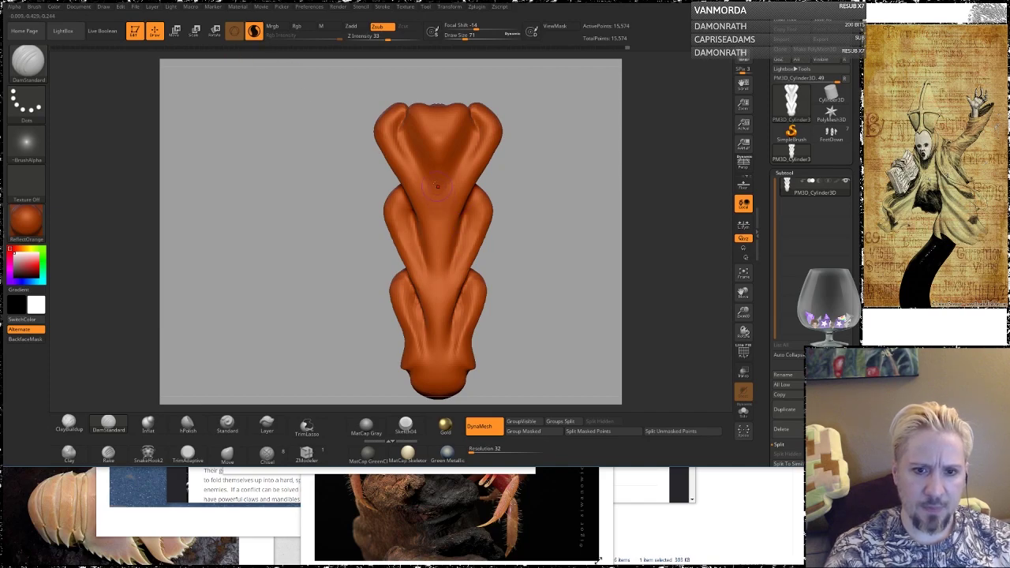
key("space")
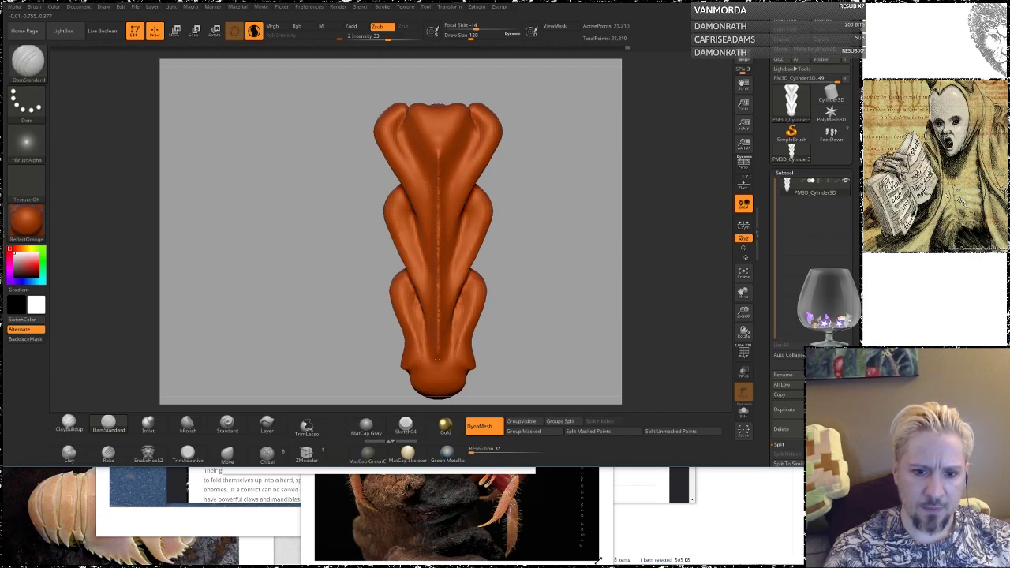
mouse_move(486, 235)
left_mouse_down()
mouse_move(557, 218)
mouse_move(566, 228)
mouse_move(495, 238)
mouse_move(505, 269)
mouse_move(491, 259)
mouse_move(500, 242)
mouse_move(514, 256)
mouse_move(489, 253)
left_mouse_up()
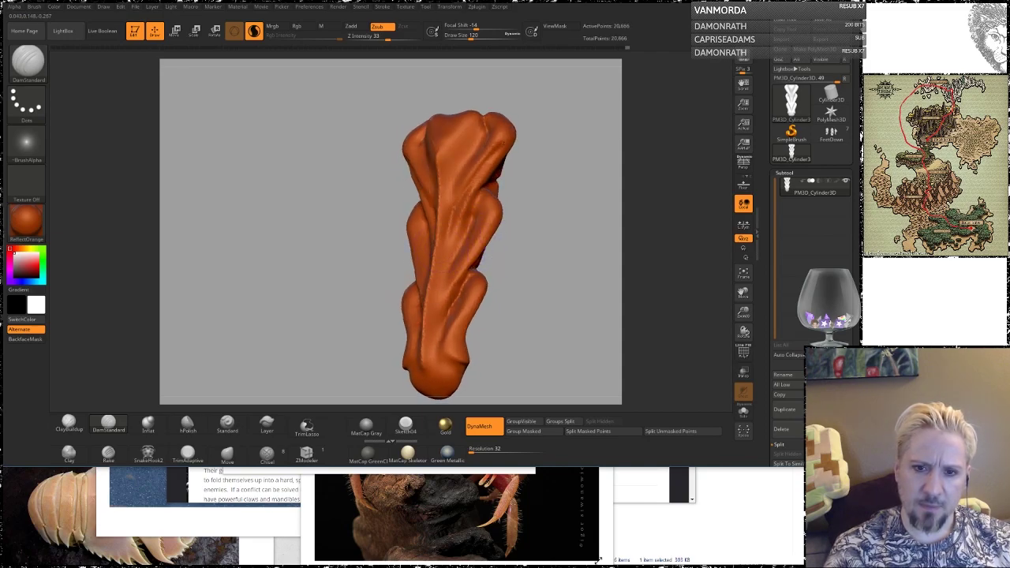
key("ctrl+z")
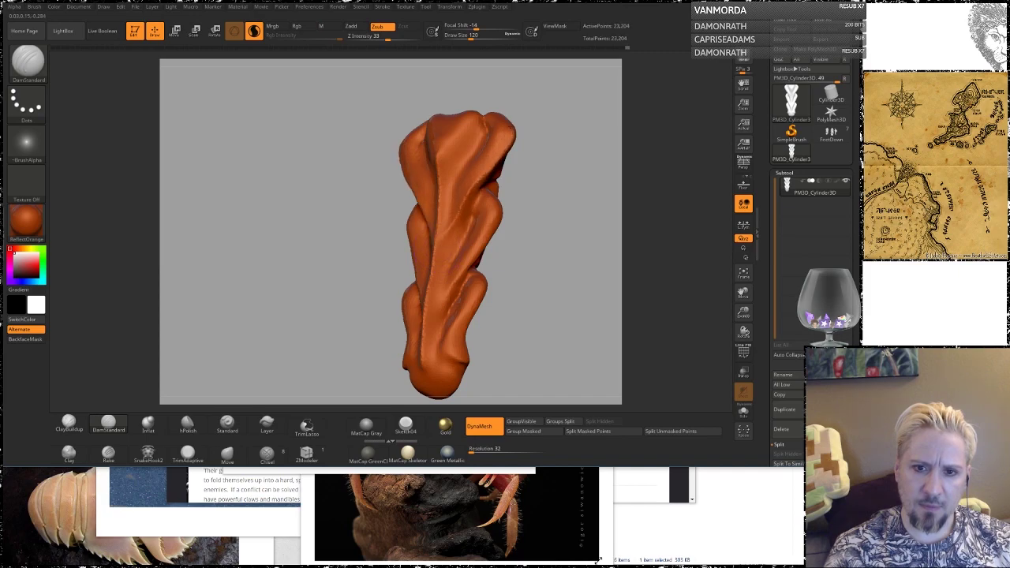
Step: Sharpen the central ridge toward the rounded cap and the edges of the diagonal side ridges with DamStandard
mouse_move(548, 147)
left_mouse_down()
mouse_move(528, 162)
mouse_move(488, 153)
left_mouse_up()
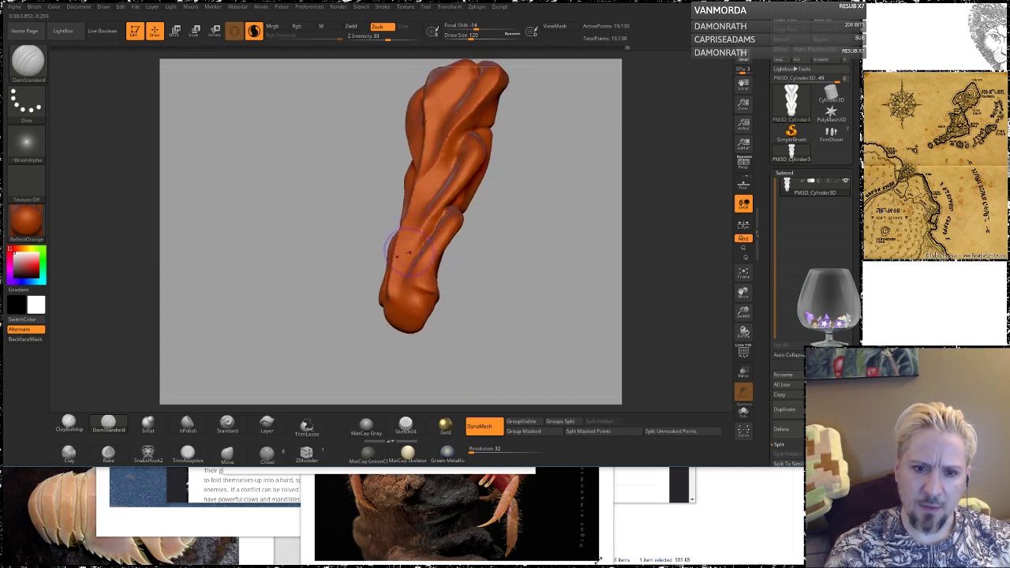
left_click_drag(440, 207, 483, 147)
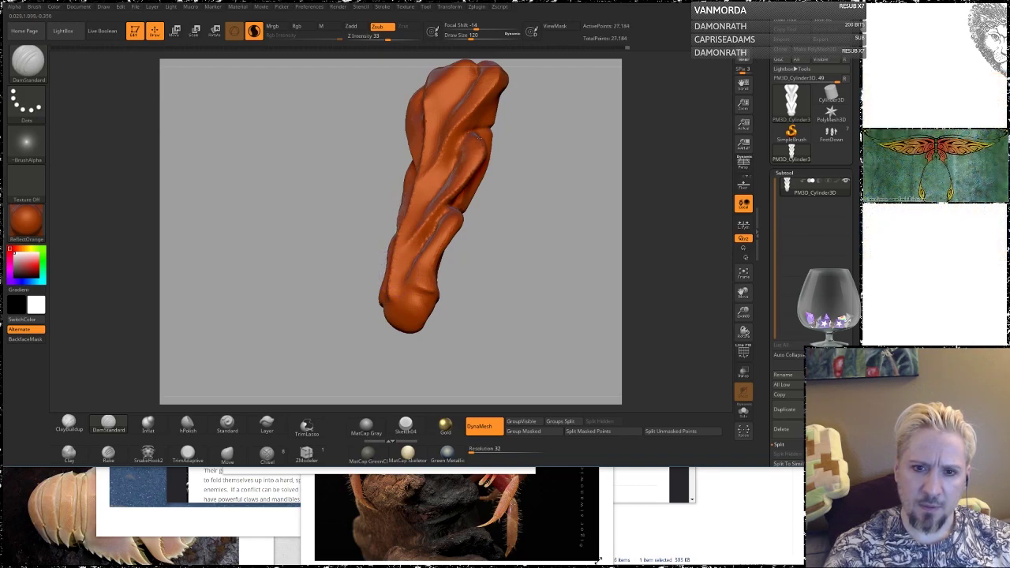
mouse_move(579, 119)
left_mouse_down()
mouse_move(525, 185)
mouse_move(557, 145)
mouse_move(588, 150)
mouse_move(530, 95)
mouse_move(469, 108)
mouse_move(478, 168)
mouse_move(473, 135)
mouse_move(494, 151)
mouse_move(471, 218)
mouse_move(484, 251)
mouse_move(513, 211)
mouse_move(504, 223)
left_mouse_up()
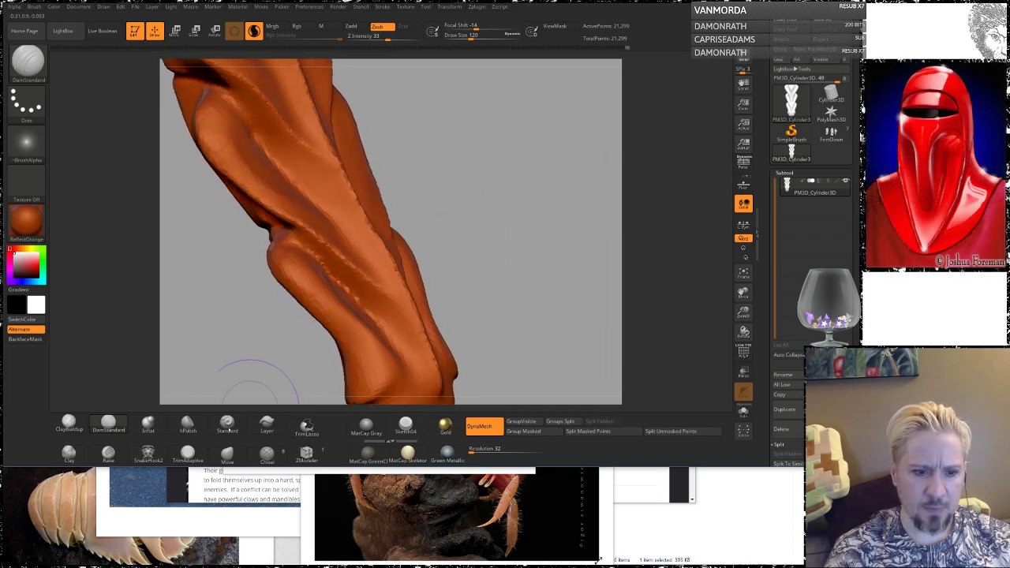
Step: Set the Move brush's draw size to 83 and pull a pointed spike out of the central ridge near the wide base
left_click(229, 456)
mouse_move(526, 162)
left_mouse_down()
mouse_move(478, 192)
mouse_move(487, 201)
left_mouse_up()
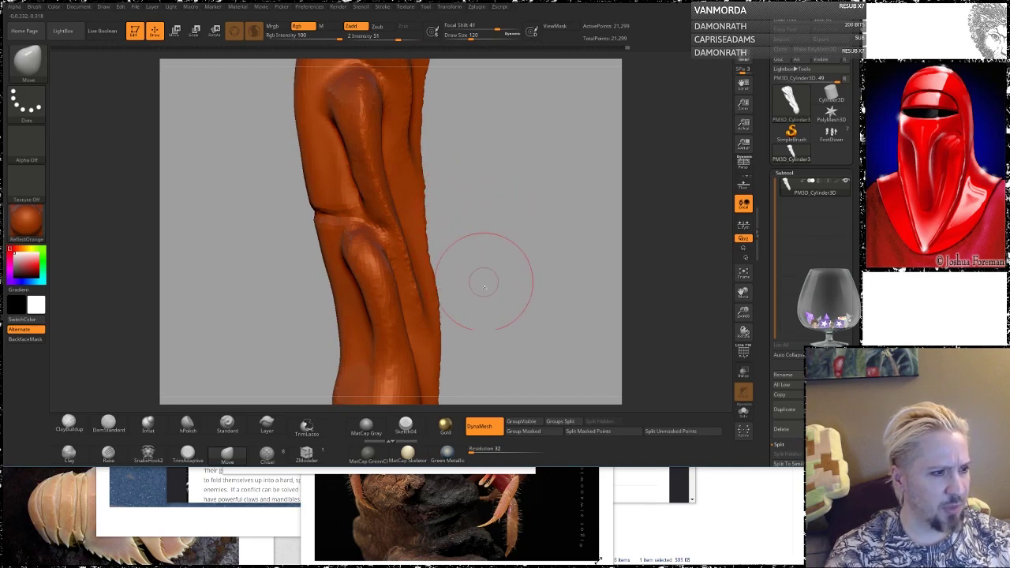
key("space")
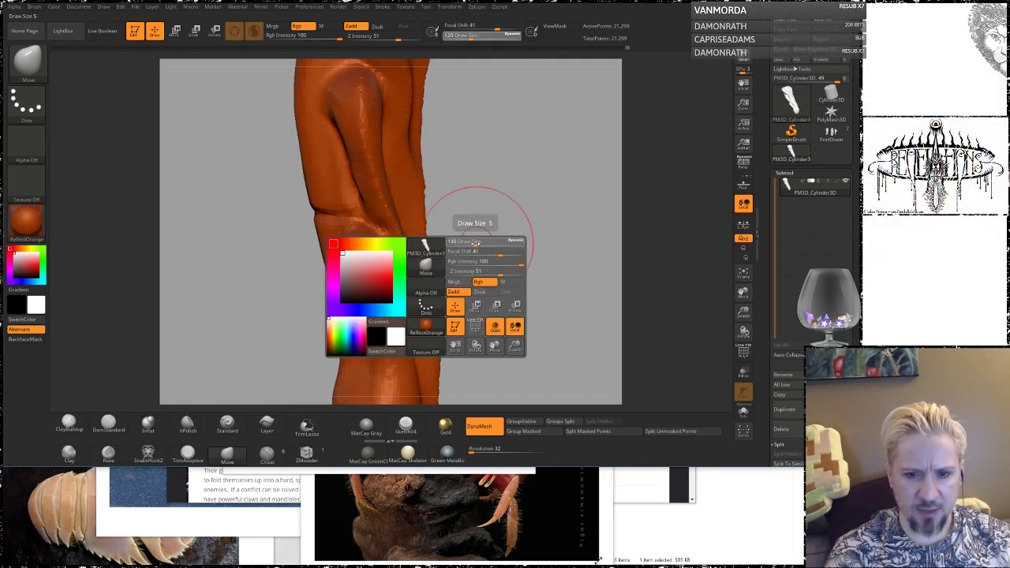
left_click_drag(466, 242, 462, 242)
mouse_move(498, 181)
left_mouse_down("alt")
mouse_move(473, 241)
mouse_move(505, 229)
mouse_move(488, 212)
mouse_move(493, 223)
mouse_move(480, 229)
mouse_move(476, 205)
left_mouse_up("alt")
key("space")
left_click_drag(406, 225, 435, 228)
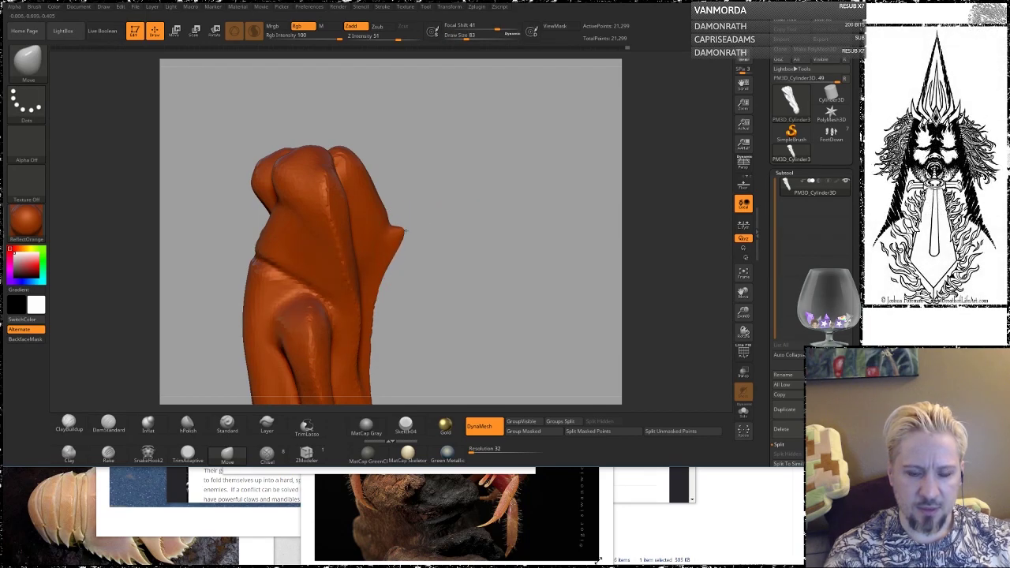
Step: Pull a row of backward-pointing spikes out of the central ridge with the Move brush, from the wide base toward the rounded cap
mouse_move(426, 226)
left_mouse_down()
mouse_move(384, 139)
mouse_move(316, 235)
left_mouse_up()
mouse_move(404, 331)
left_mouse_down()
mouse_move(395, 302)
mouse_move(338, 308)
mouse_move(339, 286)
mouse_move(472, 174)
left_mouse_up()
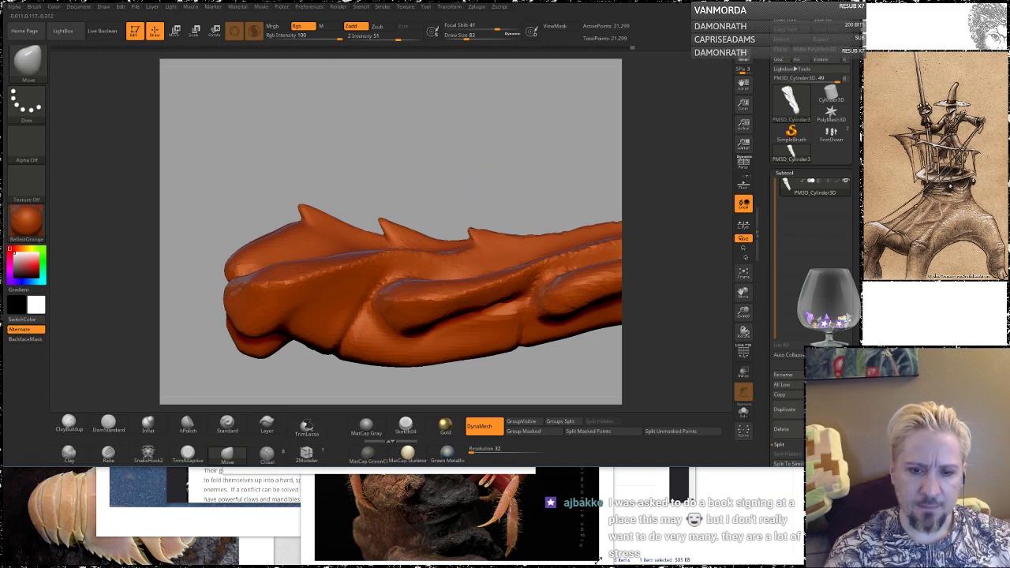
mouse_move(536, 180)
left_mouse_down("alt")
mouse_move(457, 197)
mouse_move(510, 245)
mouse_move(457, 198)
left_mouse_up("alt")
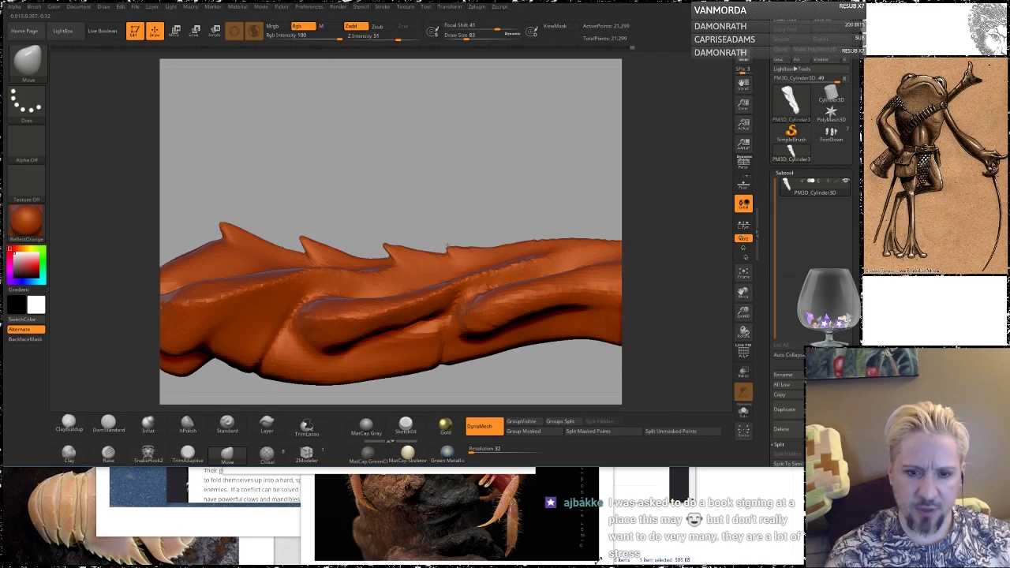
left_click_drag(458, 198, 450, 198)
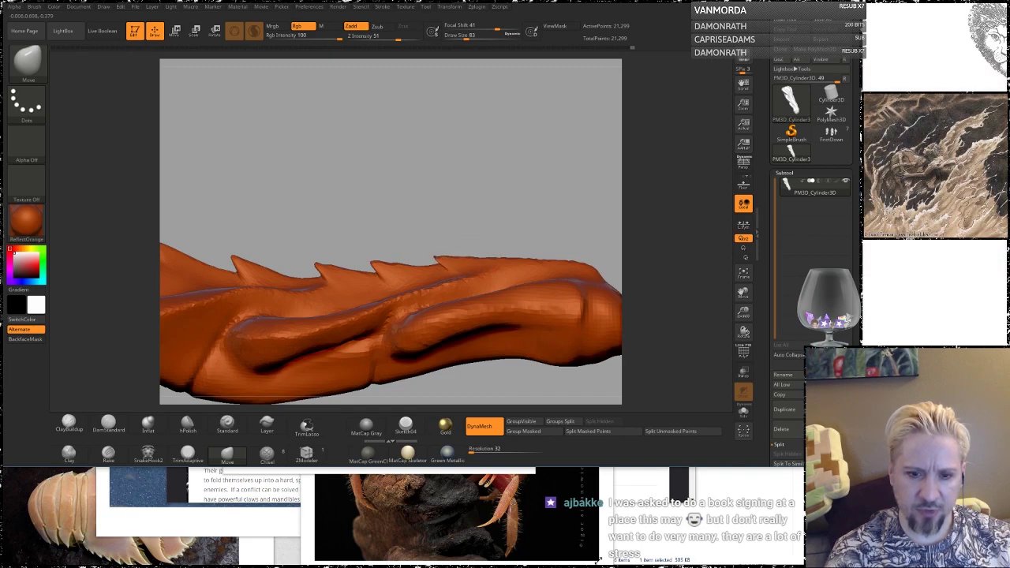
mouse_move(443, 232)
left_mouse_down()
mouse_move(451, 195)
mouse_move(487, 181)
left_mouse_up()
left_click_drag(443, 277, 407, 270)
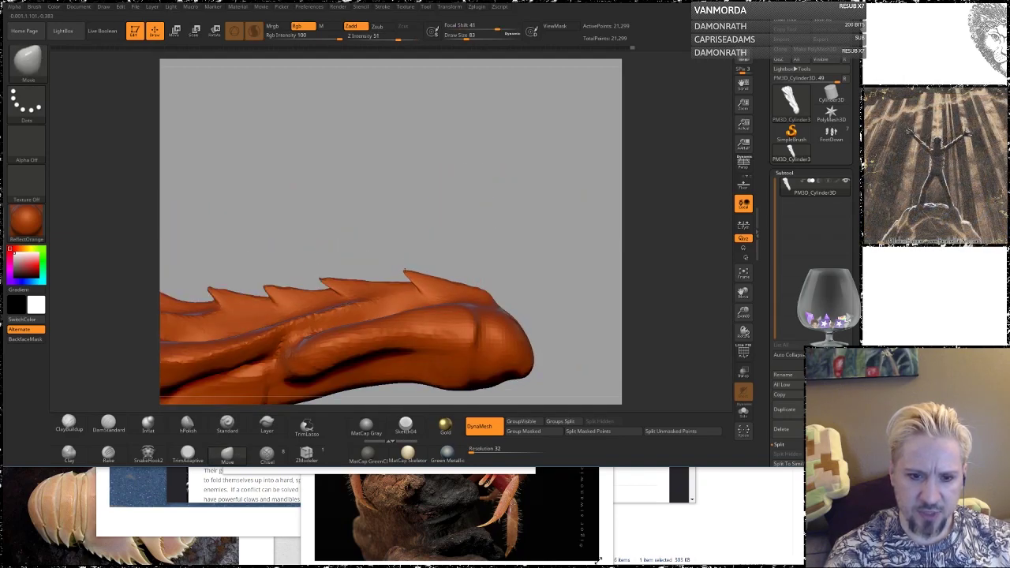
Step: Set the Move brush's draw size to 56 and pull small spikes out of the middle side ridge's edge, up into the crease
mouse_move(430, 208)
left_mouse_down()
mouse_move(472, 219)
mouse_move(473, 207)
mouse_move(449, 210)
mouse_move(439, 231)
mouse_move(462, 214)
mouse_move(484, 167)
mouse_move(476, 173)
mouse_move(511, 252)
mouse_move(484, 214)
mouse_move(472, 157)
mouse_move(551, 231)
mouse_move(417, 275)
mouse_move(453, 280)
mouse_move(365, 229)
mouse_move(408, 260)
mouse_move(355, 249)
left_mouse_up()
key("space")
left_click(355, 262)
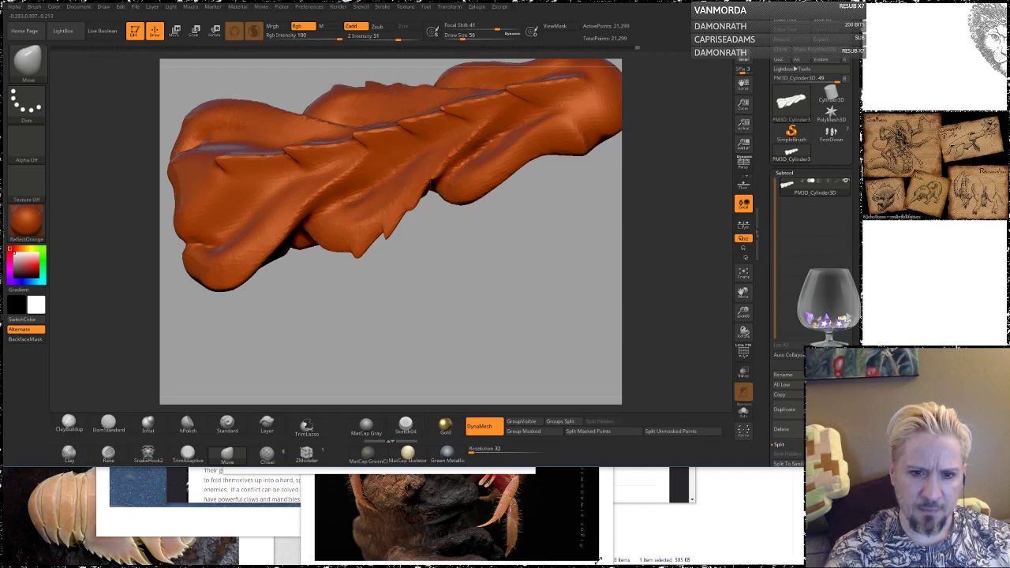
left_click_drag(395, 288, 416, 215)
left_click_drag(385, 167, 414, 212)
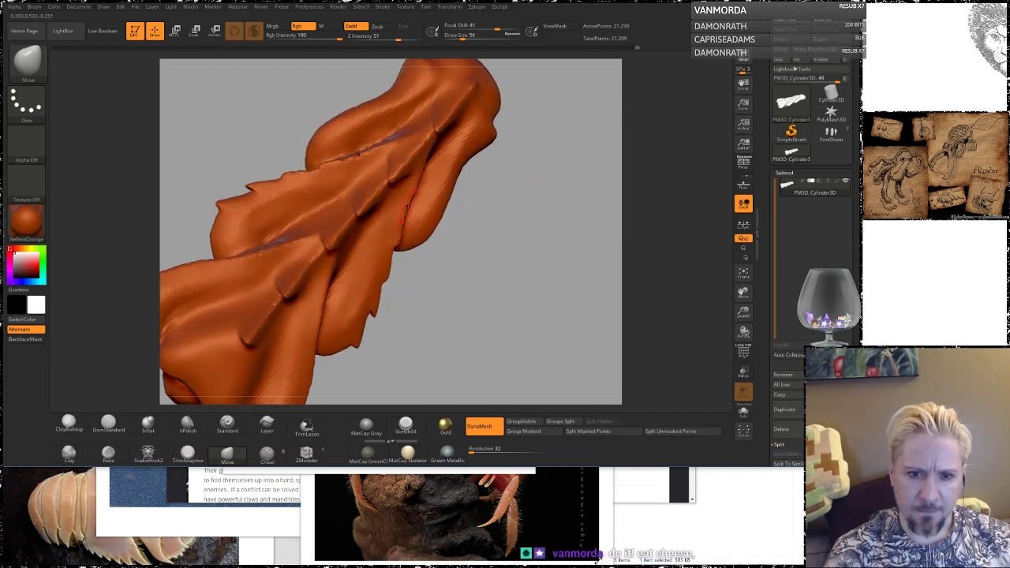
left_click_drag(478, 219, 485, 272)
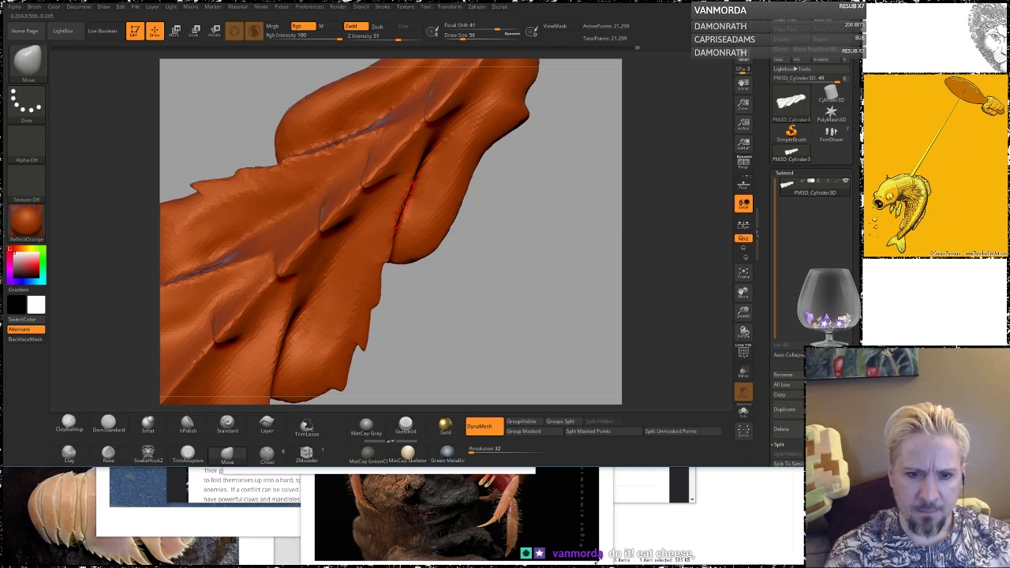
left_click_drag(406, 213, 406, 208, "shift")
left_click_drag(472, 236, 406, 211)
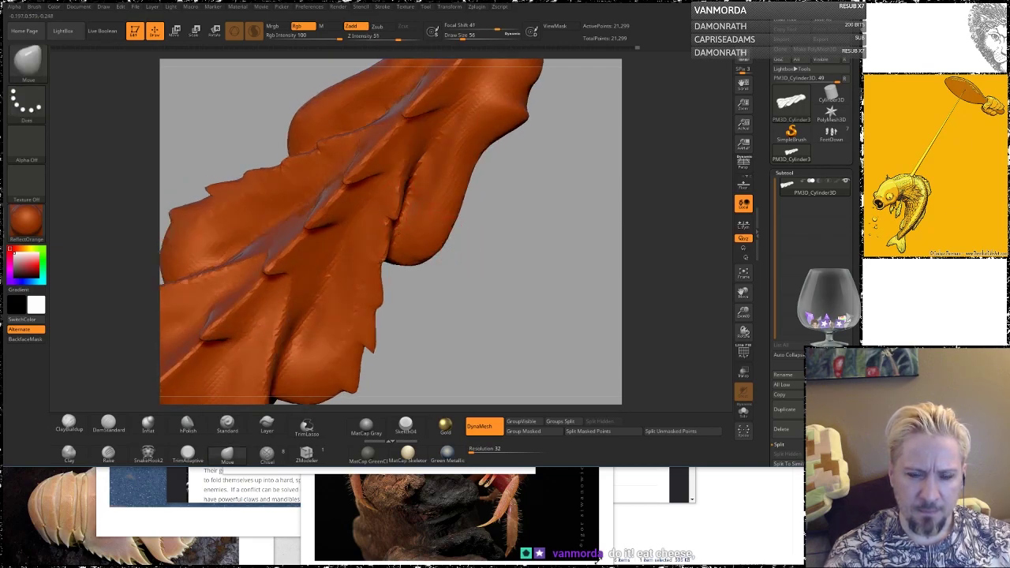
mouse_move(441, 285)
left_mouse_down()
mouse_move(454, 250)
mouse_move(430, 249)
left_mouse_up()
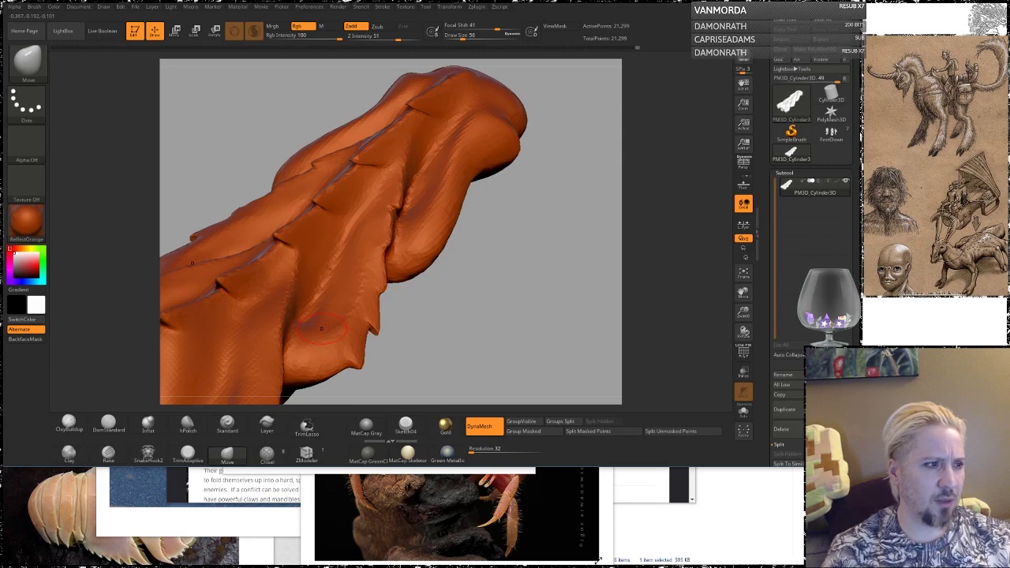
mouse_move(534, 246)
left_mouse_down()
mouse_move(472, 286)
mouse_move(453, 314)
mouse_move(438, 233)
left_mouse_up()
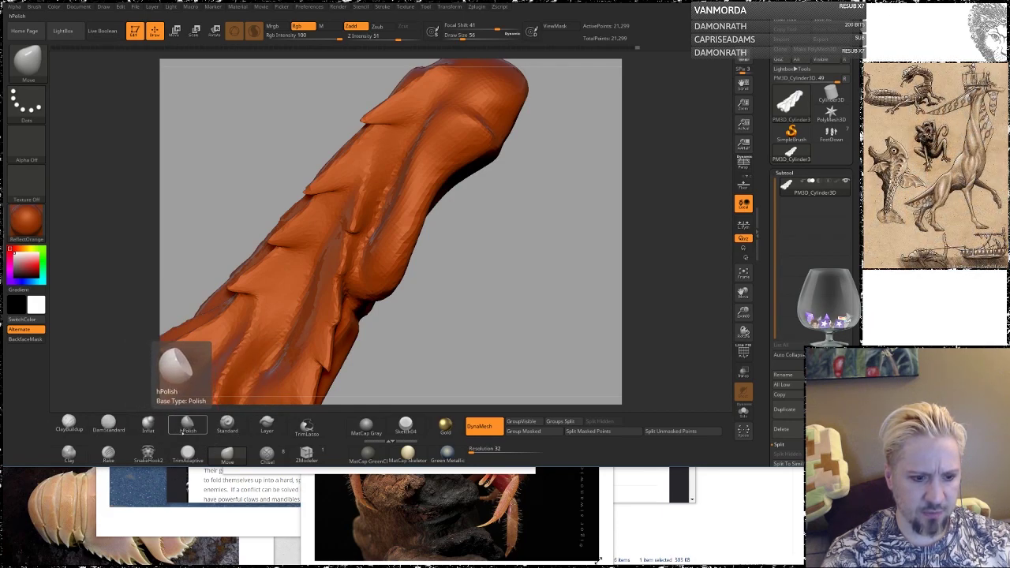
Step: Sharpen the outer edge of the side ridge nearest the rounded cap with DamStandard
left_click(118, 423)
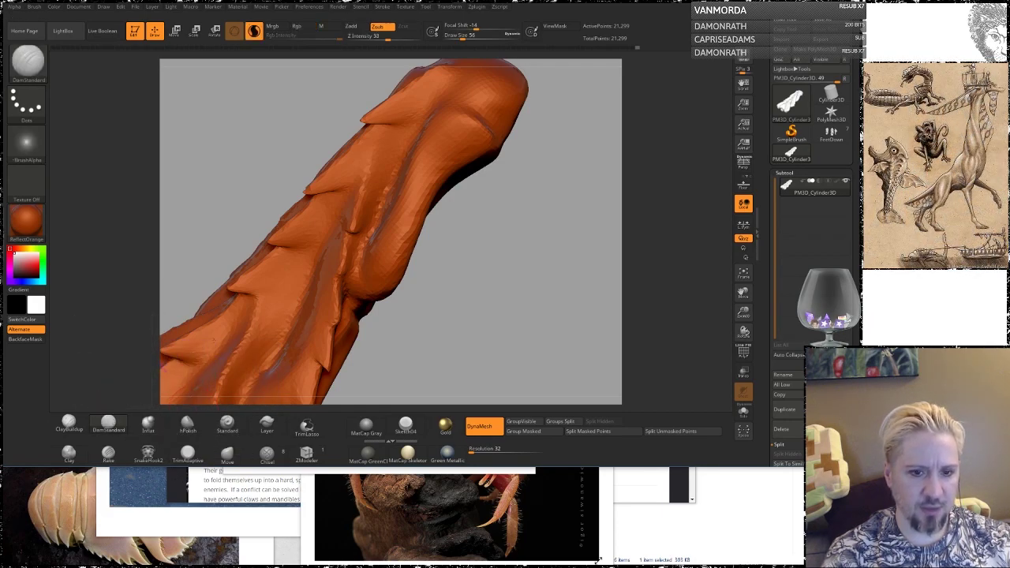
left_click_drag(449, 283, 454, 167)
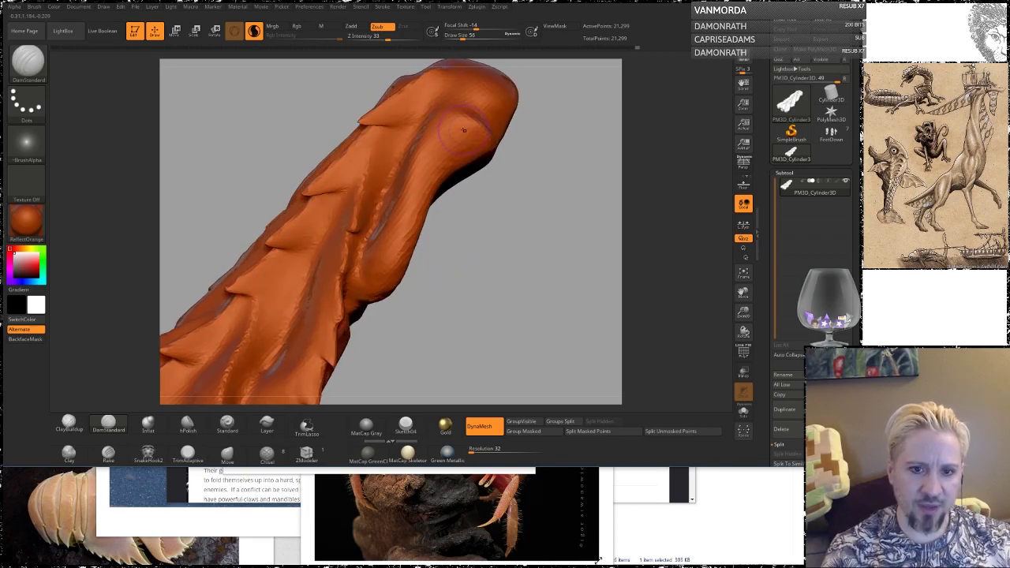
left_click_drag(420, 209, 397, 267)
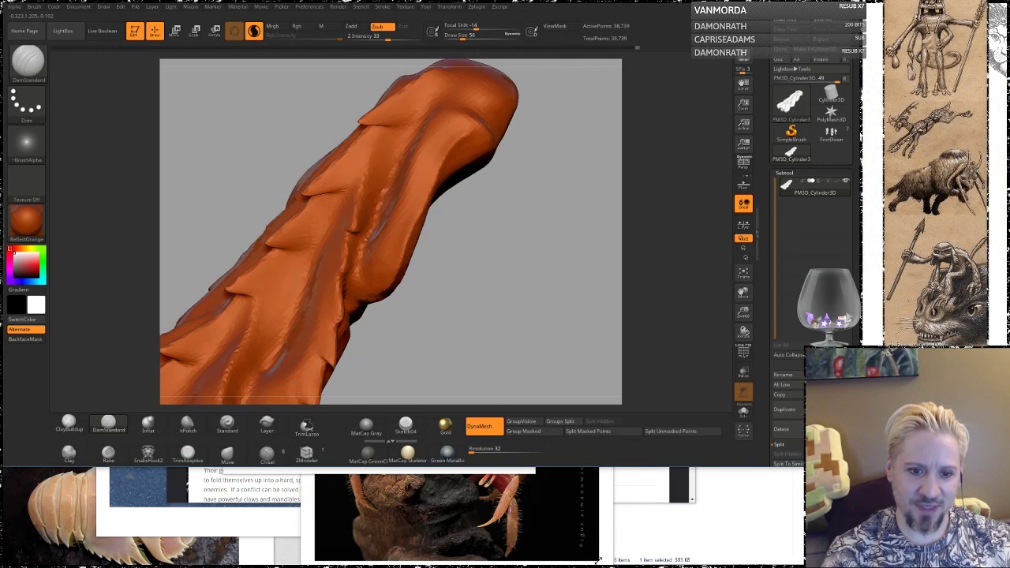
left_click_drag(477, 219, 503, 247)
left_click_drag(511, 259, 448, 310)
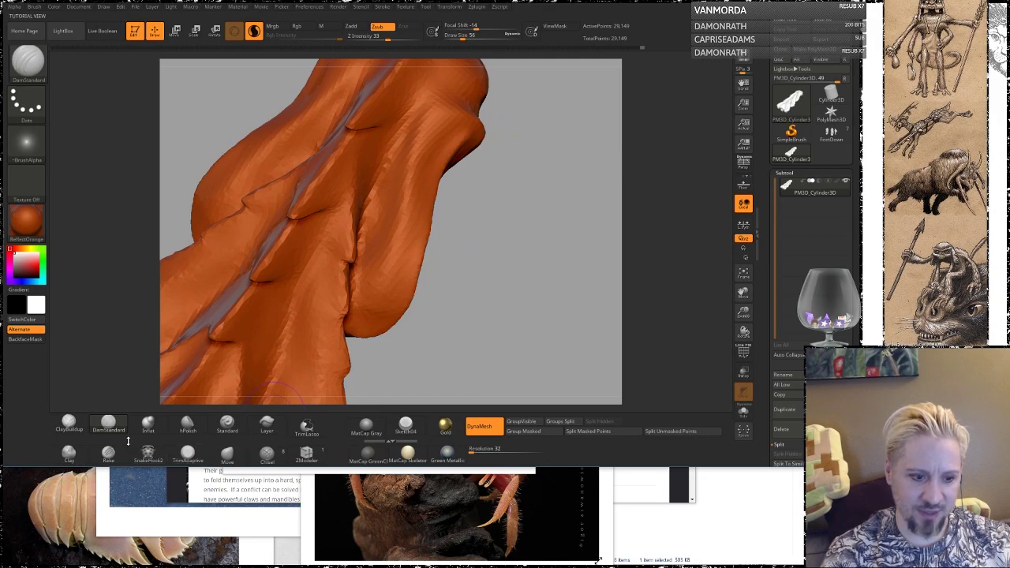
Step: Pull a row of small spikes out of the sharpened side ridge near the rounded cap with the Move brush
left_click(108, 426)
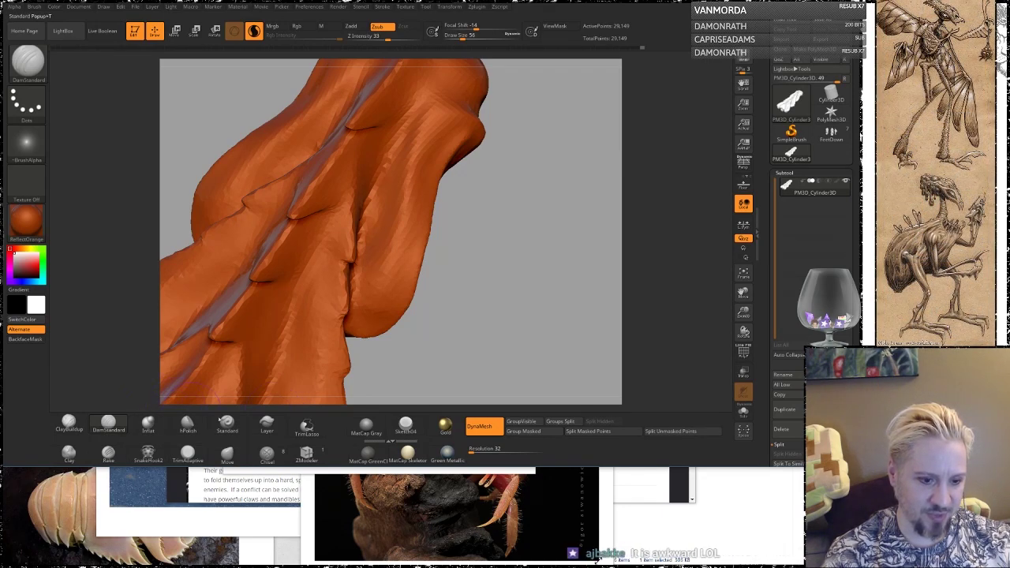
left_click(227, 454)
mouse_move(429, 320)
left_mouse_down()
mouse_move(434, 302)
mouse_move(407, 293)
mouse_move(399, 301)
mouse_move(408, 323)
left_mouse_up()
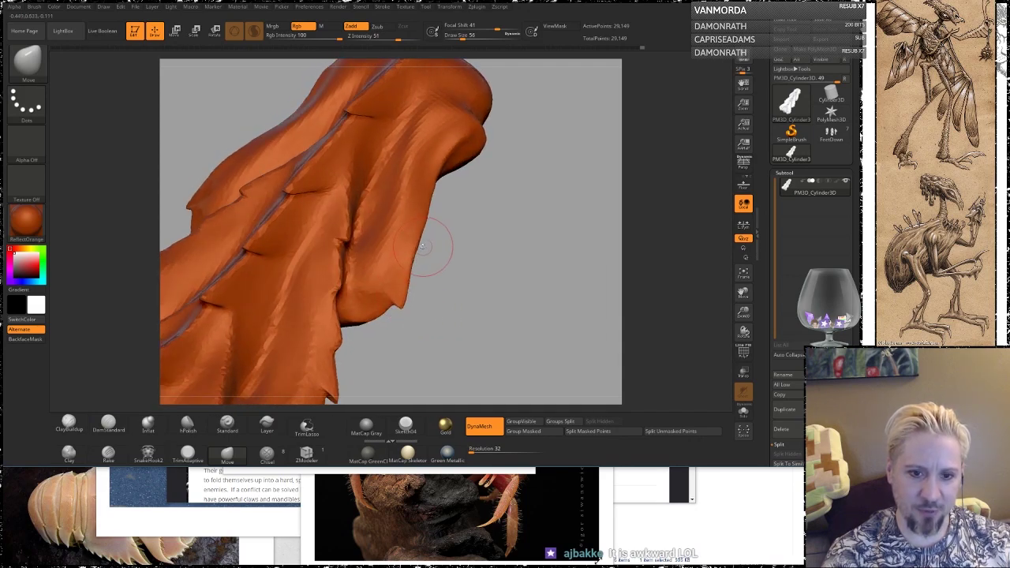
left_click_drag(458, 244, 428, 251)
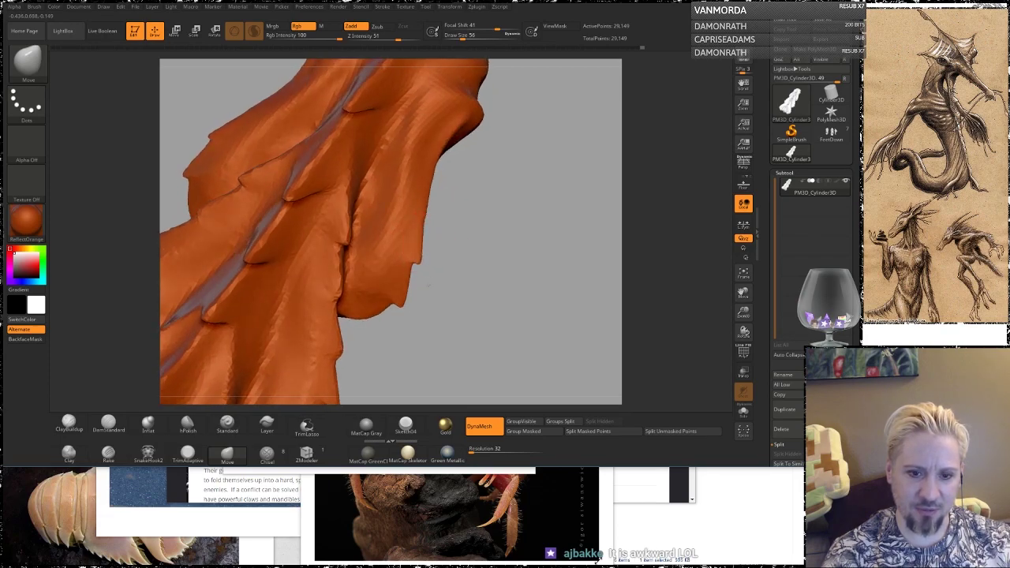
mouse_move(426, 293)
left_mouse_down()
mouse_move(462, 183)
mouse_move(436, 226)
left_mouse_up()
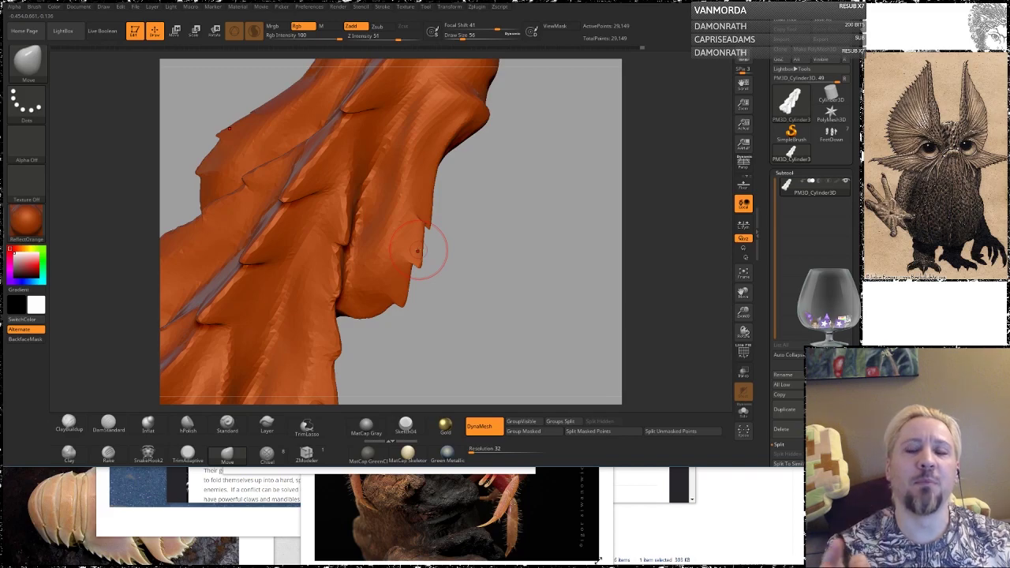
mouse_move(444, 226)
left_mouse_down()
mouse_move(477, 231)
mouse_move(413, 207)
left_mouse_up()
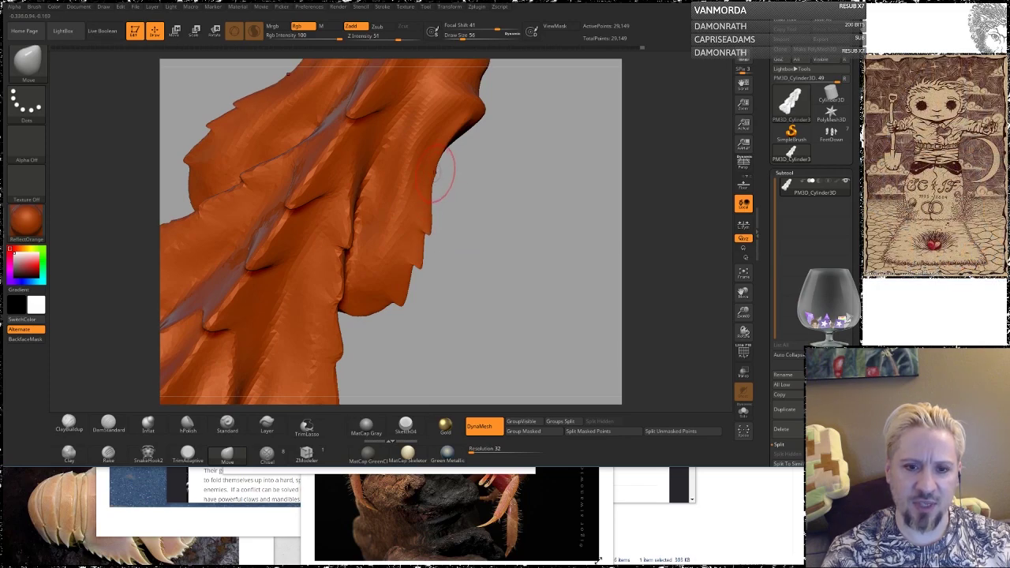
Step: Pull a row of pointed spikes along the outer edge of the side ridge at the limb's wide base
mouse_move(380, 311)
left_mouse_down()
mouse_move(395, 334)
mouse_move(388, 340)
mouse_move(386, 318)
mouse_move(371, 336)
mouse_move(467, 290)
mouse_move(401, 208)
mouse_move(445, 245)
mouse_move(458, 305)
mouse_move(478, 246)
mouse_move(338, 331)
mouse_move(405, 311)
mouse_move(399, 299)
left_mouse_up()
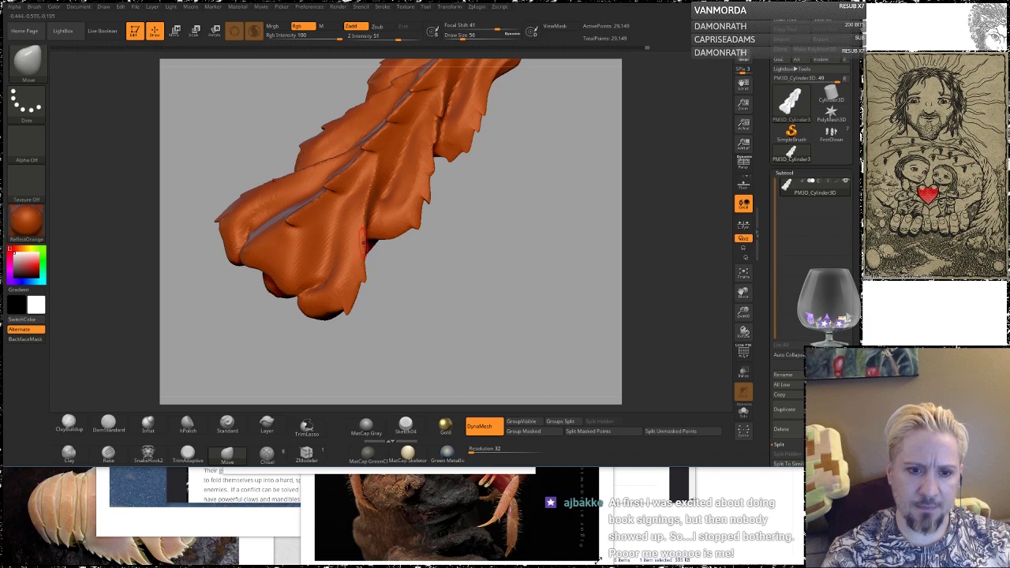
left_click_drag(445, 248, 412, 276)
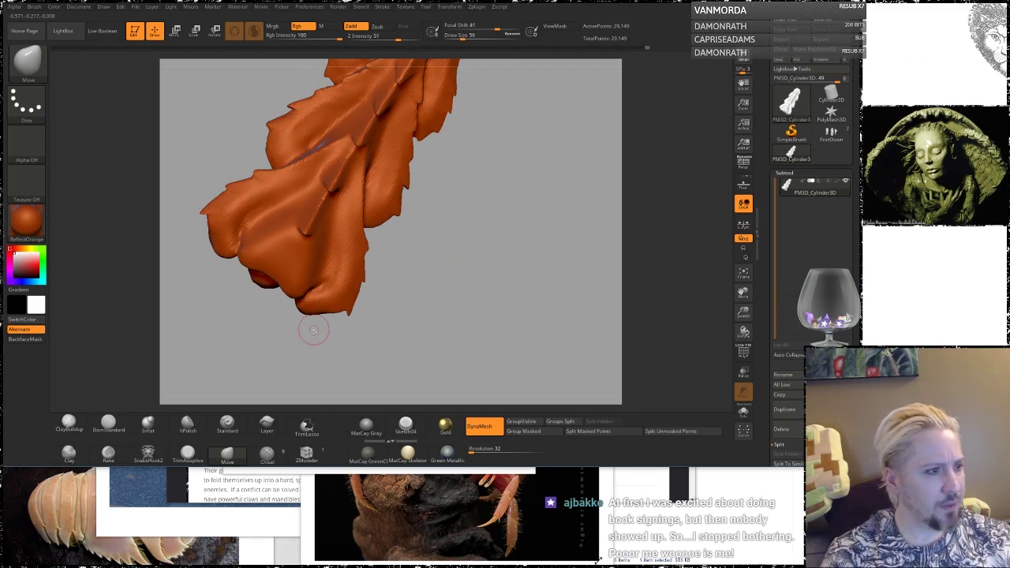
mouse_move(482, 278)
left_mouse_down()
mouse_move(480, 289)
mouse_move(477, 276)
left_mouse_up()
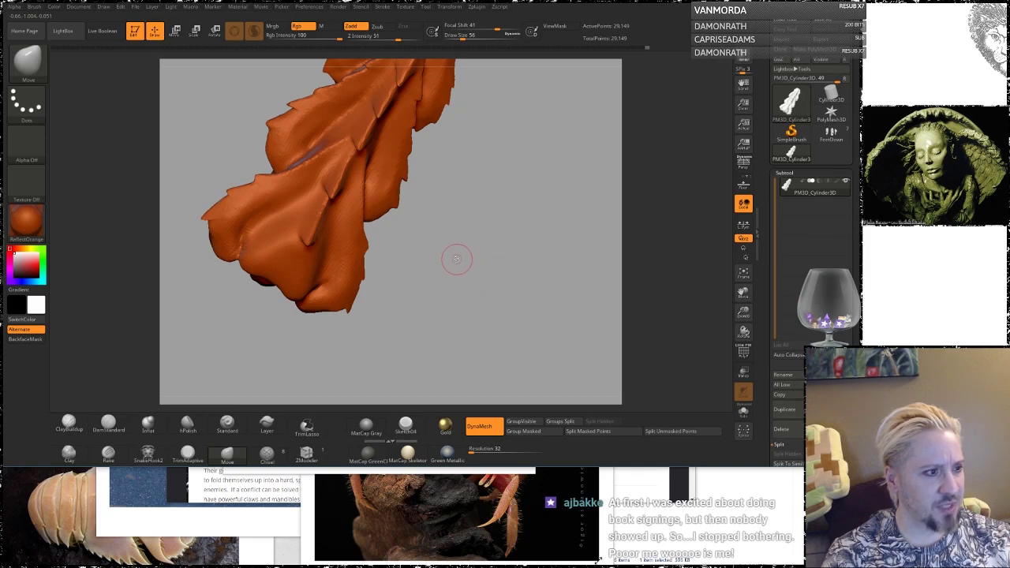
mouse_move(476, 300)
left_mouse_down("alt")
mouse_move(471, 251)
mouse_move(482, 293)
mouse_move(472, 268)
mouse_move(429, 263)
mouse_move(435, 242)
mouse_move(381, 254)
left_mouse_up("alt")
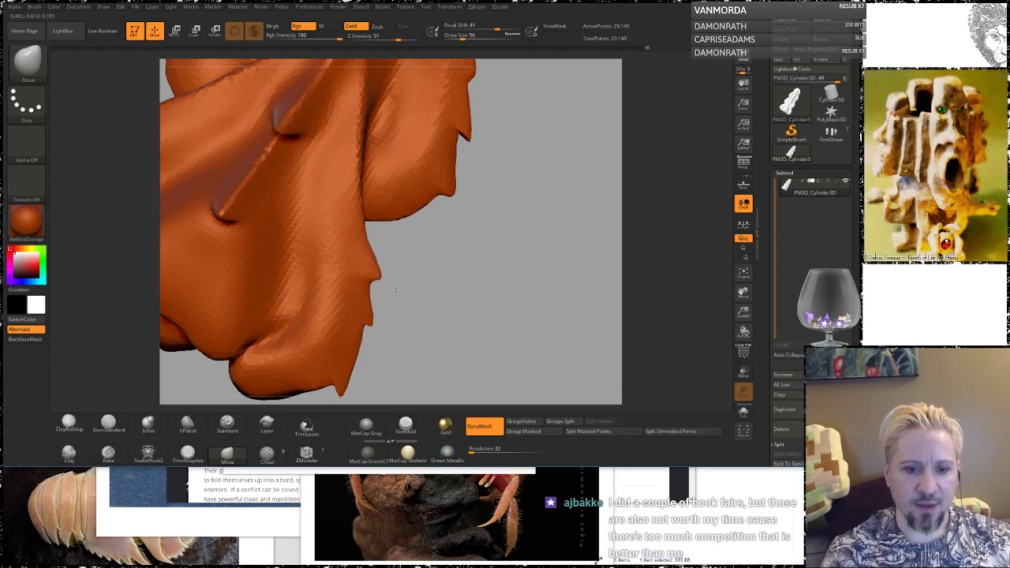
mouse_move(446, 253)
left_mouse_down()
mouse_move(451, 300)
mouse_move(379, 239)
left_mouse_up()
left_click_drag(436, 309, 357, 227)
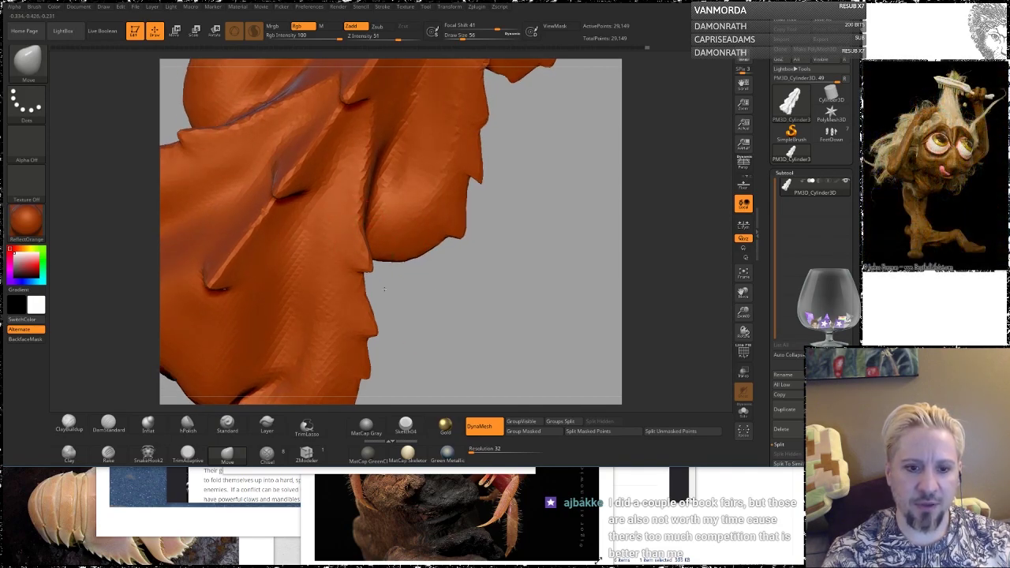
mouse_move(442, 336)
left_mouse_down()
mouse_move(347, 286)
mouse_move(330, 306)
mouse_move(446, 323)
mouse_move(449, 343)
mouse_move(444, 317)
left_mouse_up()
mouse_move(466, 271)
left_mouse_down()
mouse_move(476, 282)
mouse_move(469, 272)
left_mouse_up()
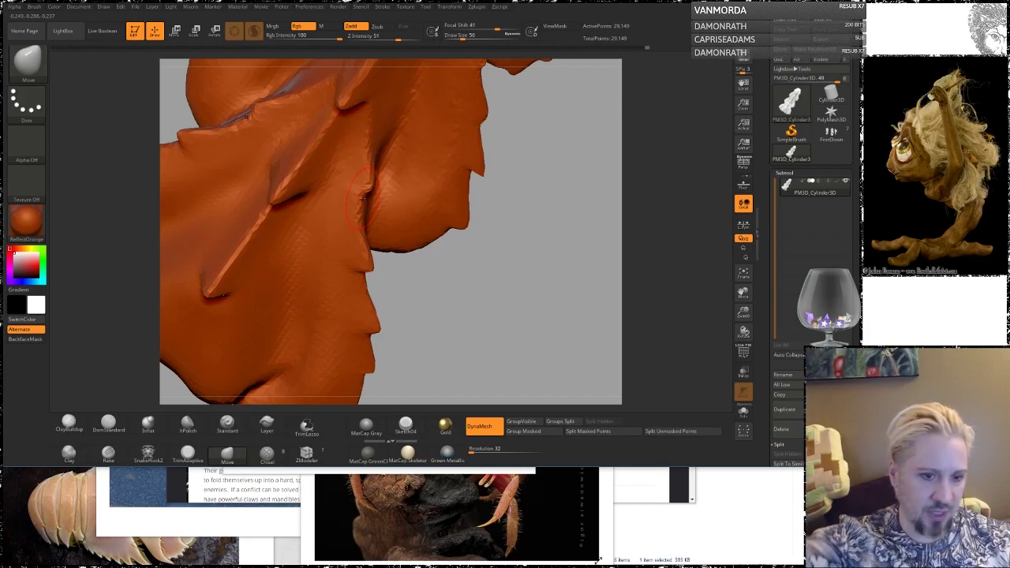
Step: Pull spikes out of the wide base's end, shaping the side lobe's tip and the corners of the central plate into points
mouse_move(476, 338)
left_mouse_down()
mouse_move(513, 232)
mouse_move(484, 237)
mouse_move(458, 345)
mouse_move(525, 282)
left_mouse_up()
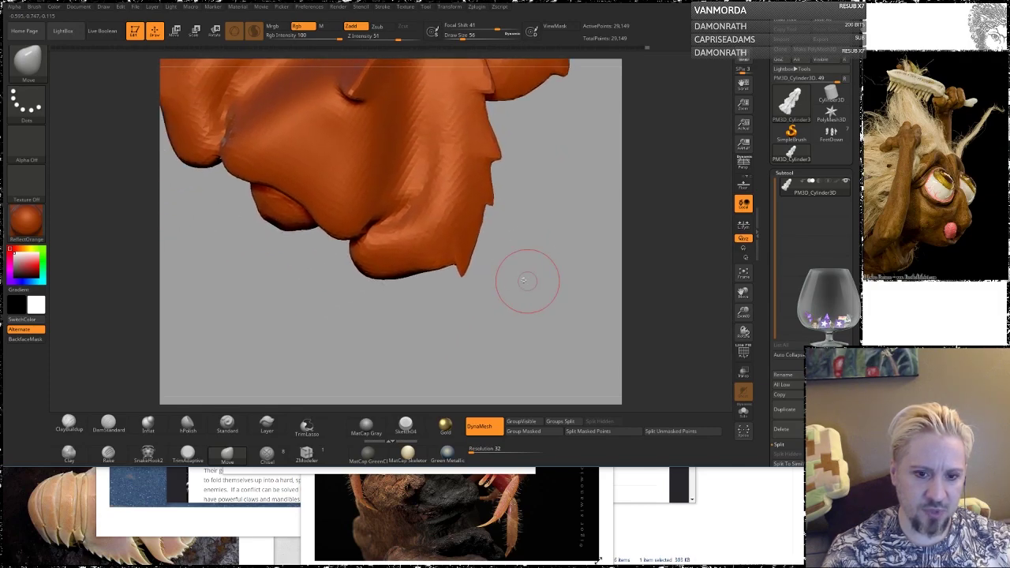
left_click_drag(416, 270, 403, 286)
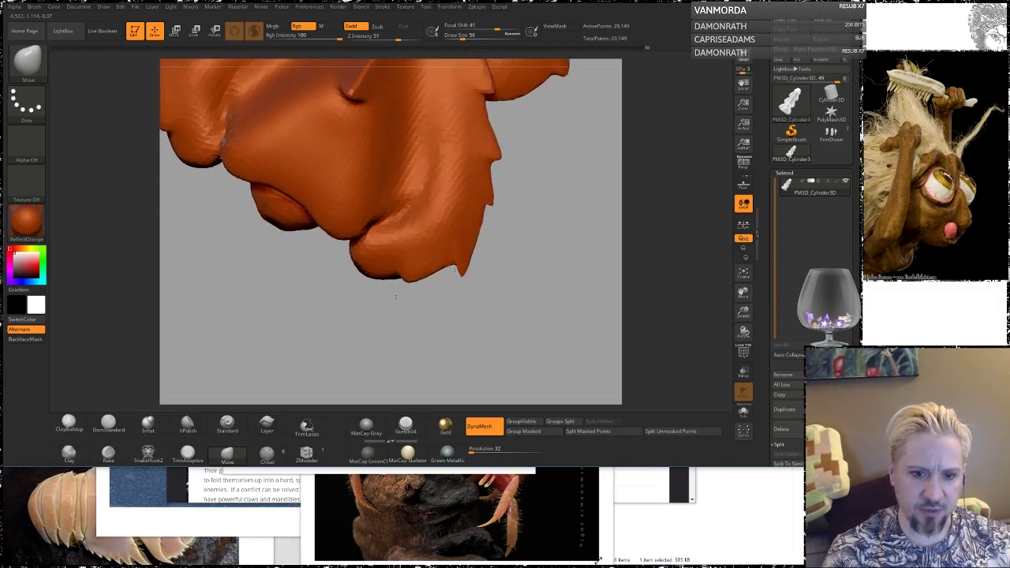
mouse_move(293, 304)
left_mouse_down()
mouse_move(339, 332)
mouse_move(326, 287)
mouse_move(356, 269)
mouse_move(307, 254)
left_mouse_up()
mouse_move(309, 165)
left_mouse_down()
mouse_move(348, 180)
mouse_move(324, 187)
left_mouse_up()
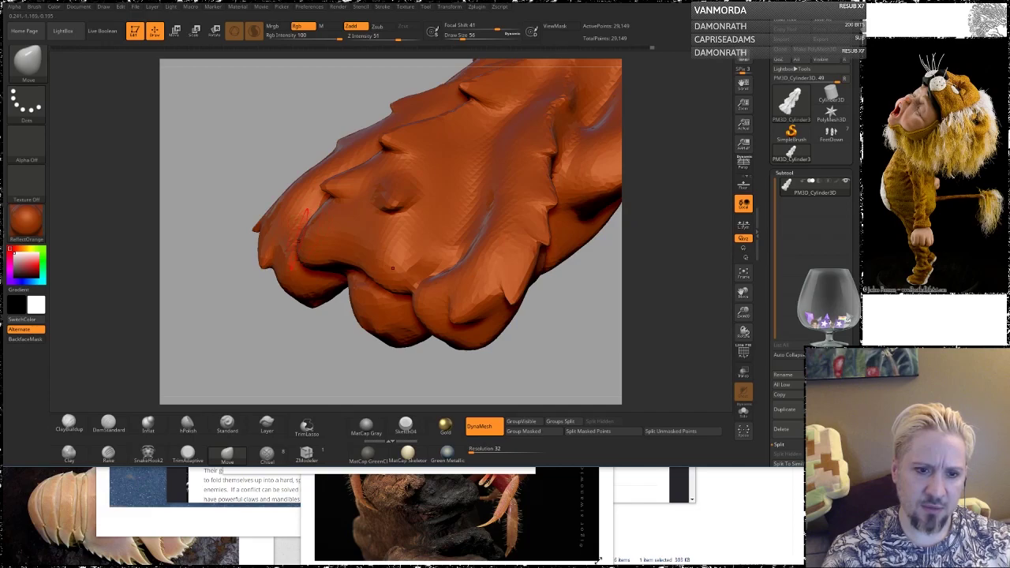
left_click_drag(304, 240, 278, 254)
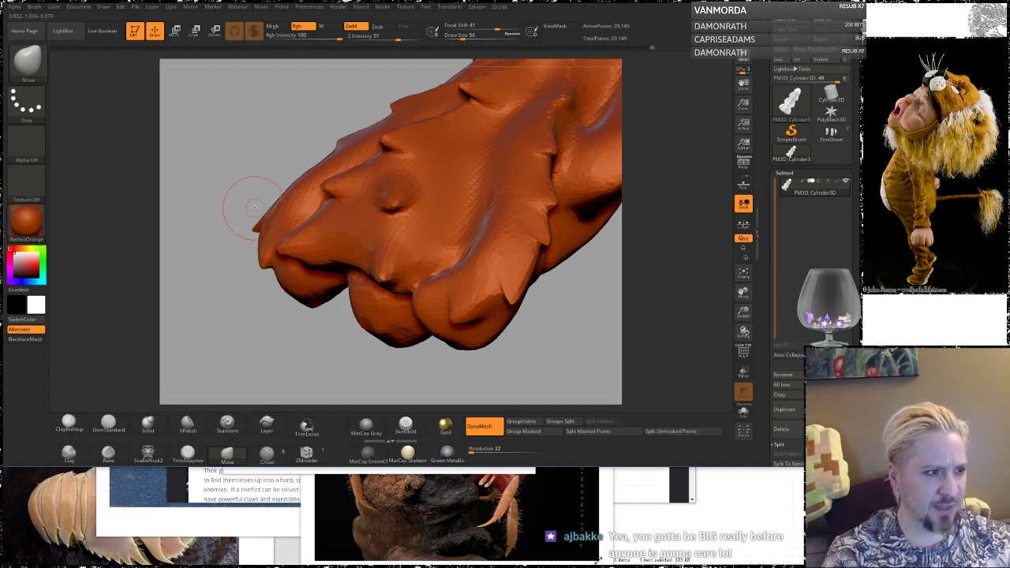
left_click_drag(276, 175, 229, 152)
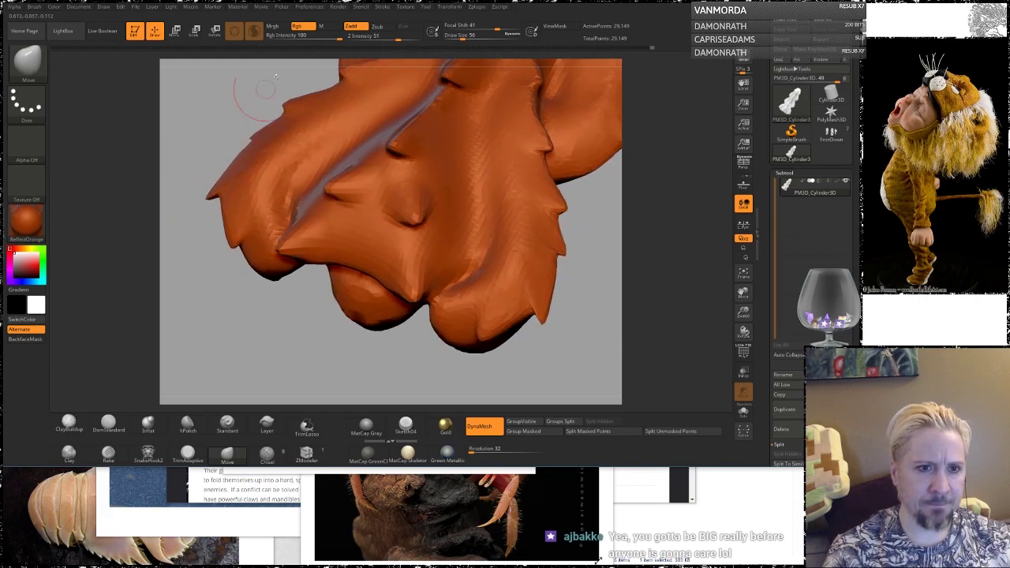
Step: Set DamStandard's draw size to 37 and sharpen the ridges leading to the spikes on the wide base's central plate
left_click(108, 426)
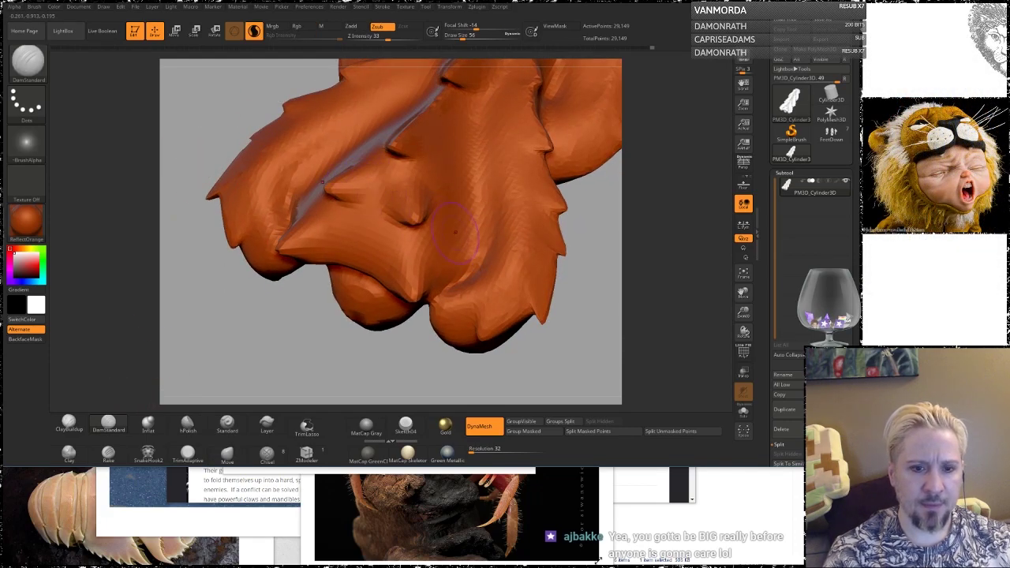
key("space")
left_click_drag(416, 276, 411, 215)
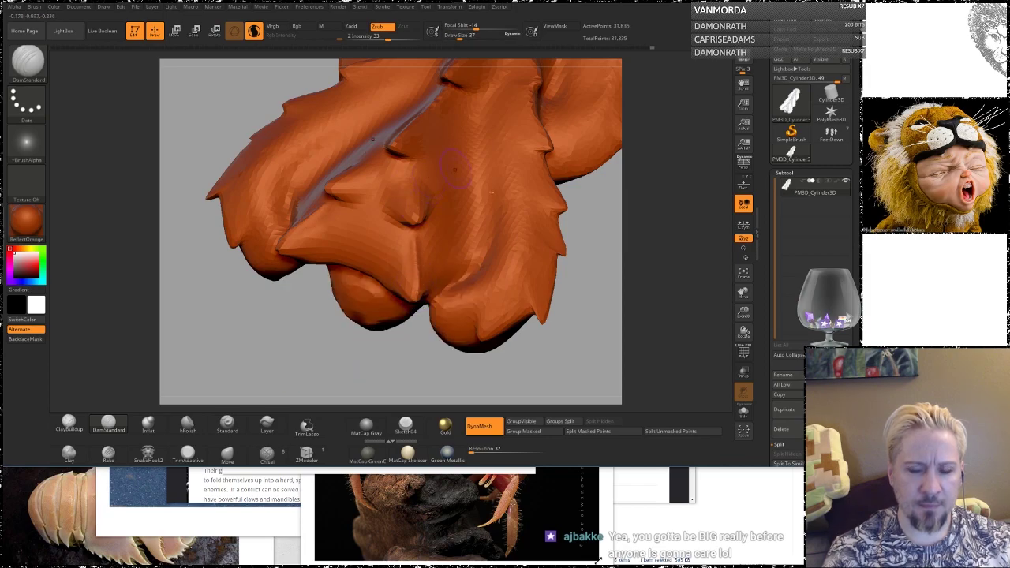
mouse_move(585, 297)
left_mouse_down()
mouse_move(378, 244)
mouse_move(394, 147)
left_mouse_up()
left_click_drag(576, 286, 333, 200)
Step: Smooth the surfaces around the spikes on the wide base's central plate and side lobes
left_click_drag(443, 301, 451, 286, "shift")
mouse_move(465, 106)
left_mouse_down("shift")
mouse_move(463, 142)
mouse_move(469, 136)
mouse_move(419, 121)
left_mouse_up("shift")
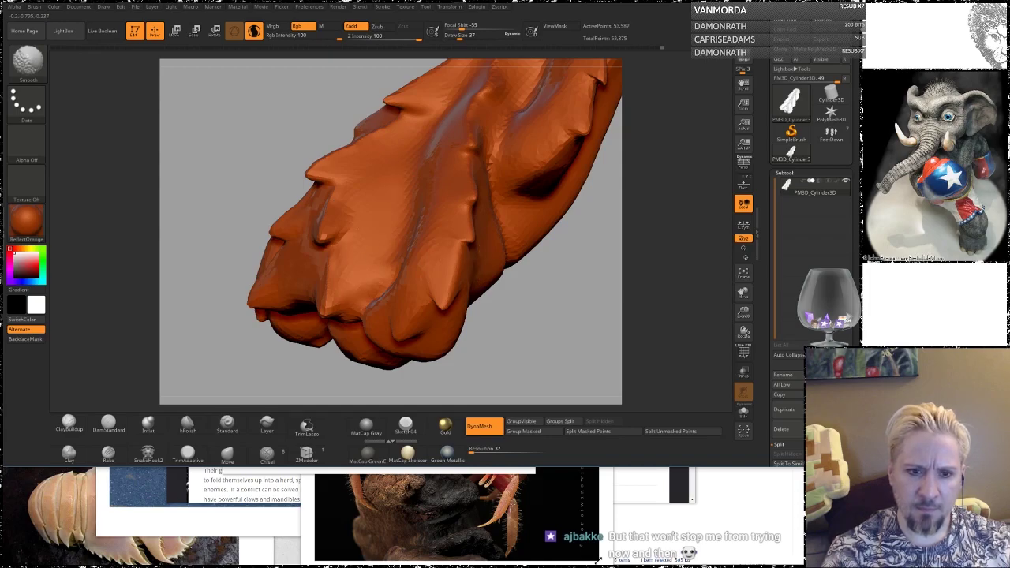
left_click_drag(555, 305, 589, 315)
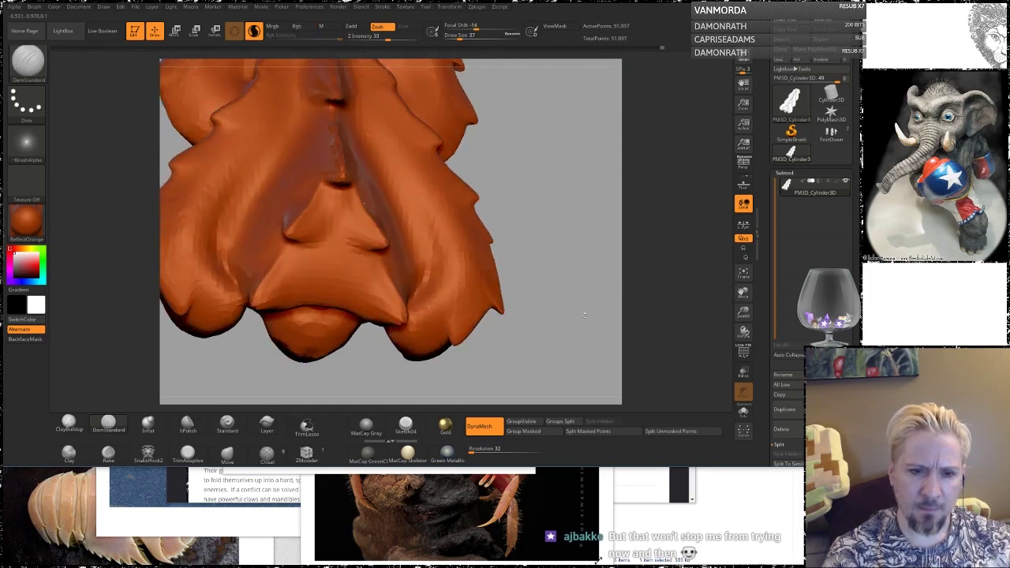
left_click_drag(351, 283, 400, 274, "shift")
mouse_move(544, 245)
left_mouse_down()
mouse_move(549, 179)
mouse_move(541, 207)
left_mouse_up()
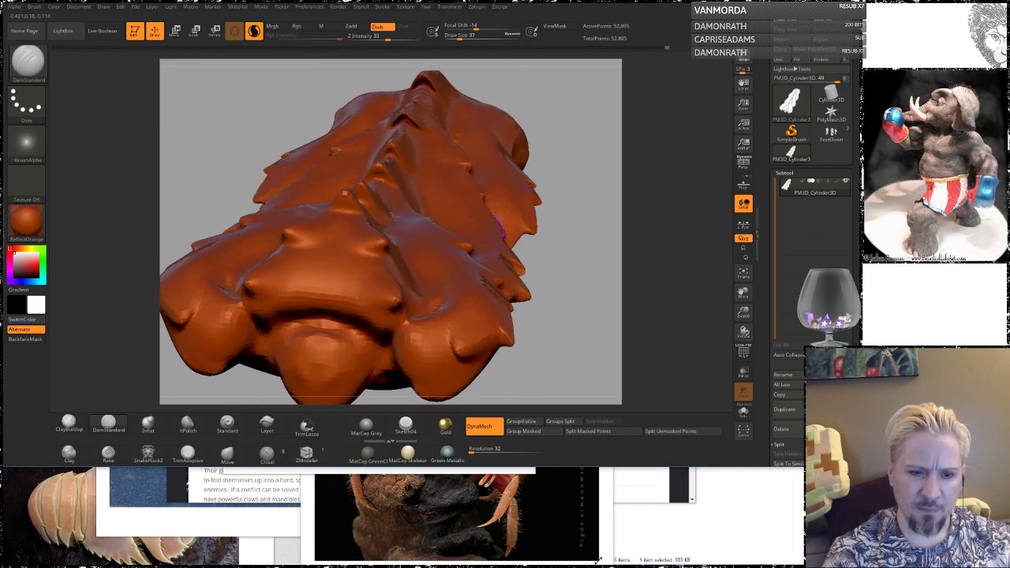
Step: Smooth the front edge of the wide base's central plate and the surface between its raised spikes
key("shift")
mouse_move(351, 306)
left_mouse_down("shift")
mouse_move(303, 287)
mouse_move(320, 279)
left_mouse_up("shift")
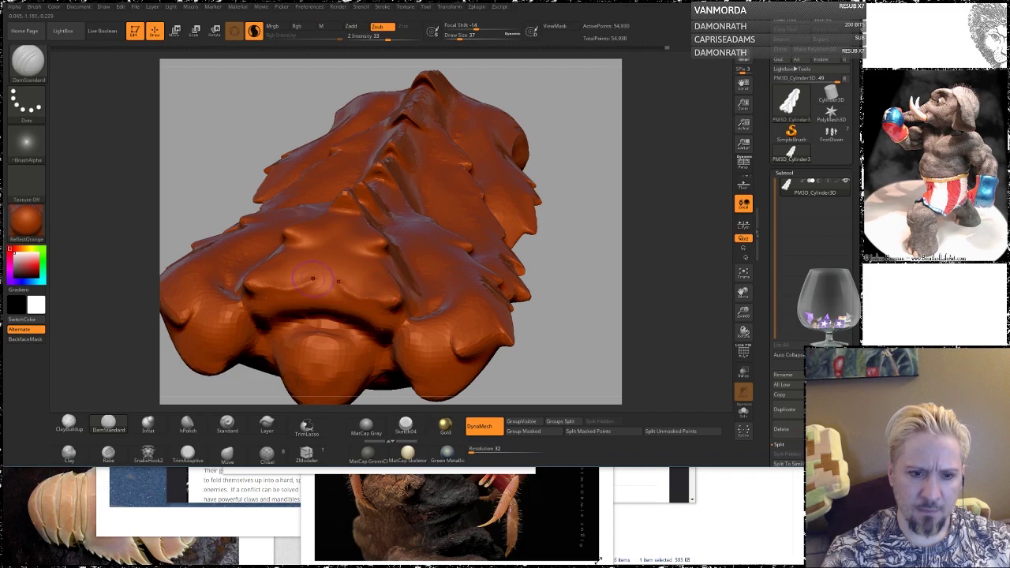
mouse_move(553, 290)
left_mouse_down()
mouse_move(531, 361)
mouse_move(561, 279)
mouse_move(474, 229)
mouse_move(470, 179)
left_mouse_up()
left_click_drag(431, 349, 466, 264)
mouse_move(393, 110)
left_mouse_down()
mouse_move(379, 174)
mouse_move(386, 219)
mouse_move(391, 227)
mouse_move(434, 201)
left_mouse_up()
Step: Smooth the side lobes and the folds flanking the central plate on top of the wide base
key("shift")
key("alt")
mouse_move(466, 275)
left_mouse_down("alt")
mouse_move(433, 153)
mouse_move(436, 164)
left_mouse_up("alt")
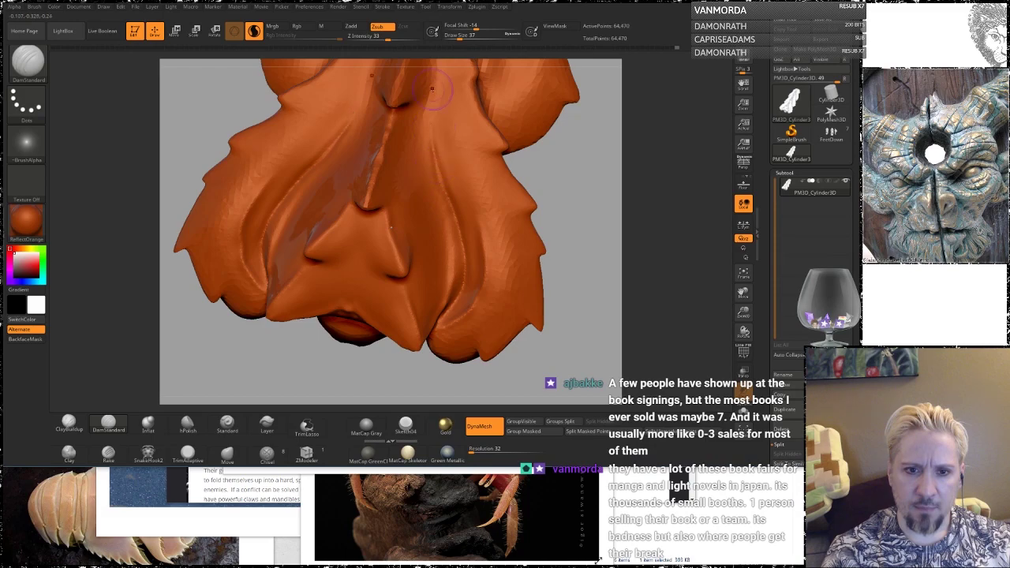
left_click_drag(568, 237, 493, 219)
left_click_drag(509, 286, 481, 226)
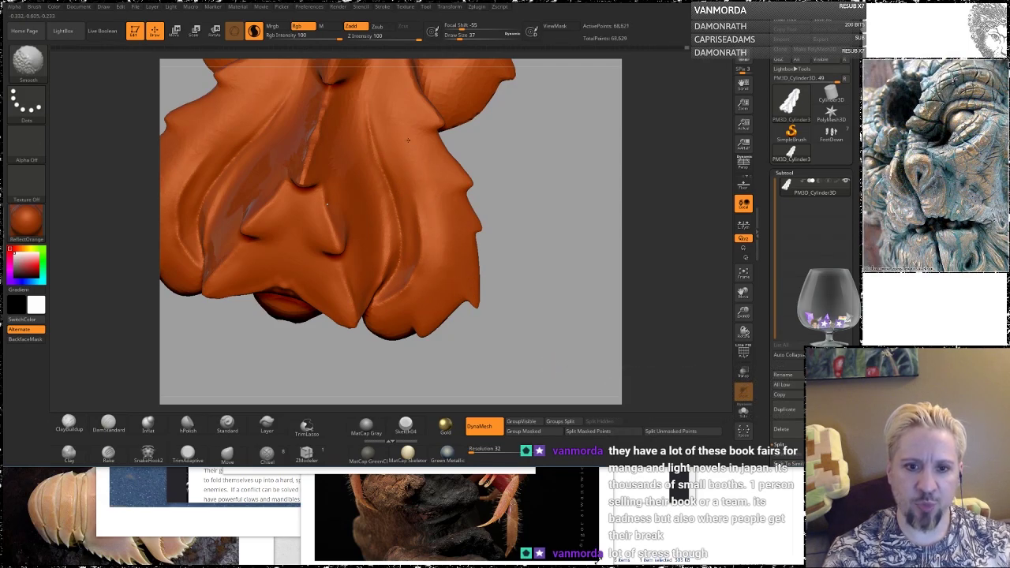
Step: Smooth the plate surfaces on both flanks of the central row of spikes, working up the limb's overlapping segments
left_click_drag(411, 149, 439, 229)
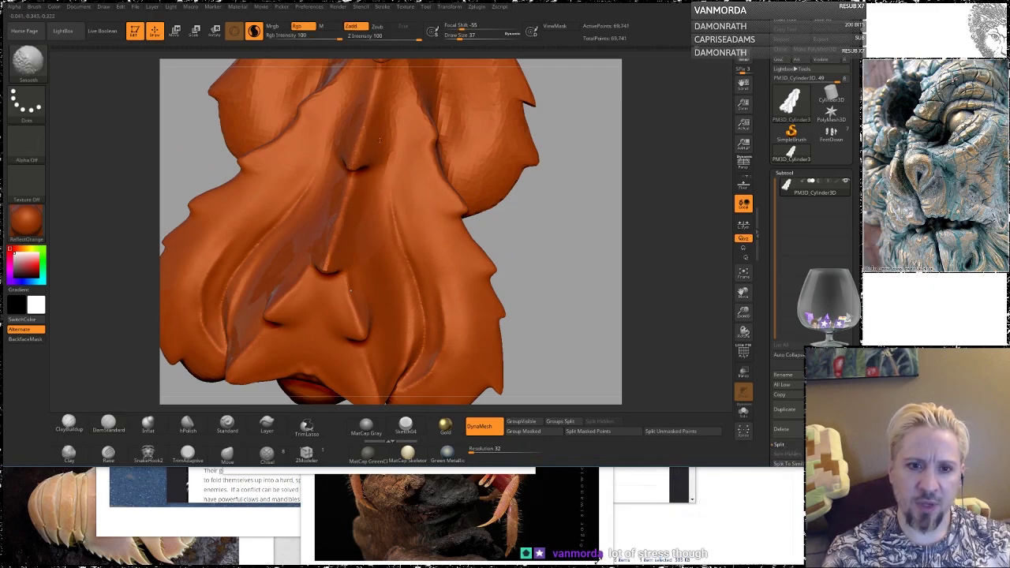
left_click_drag(432, 152, 450, 213)
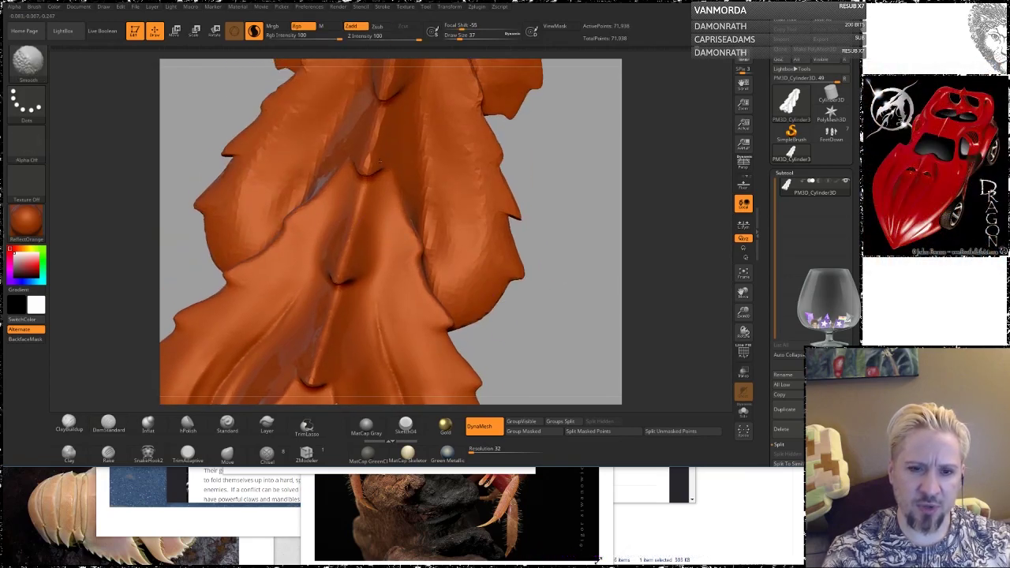
left_click_drag(555, 142, 533, 145)
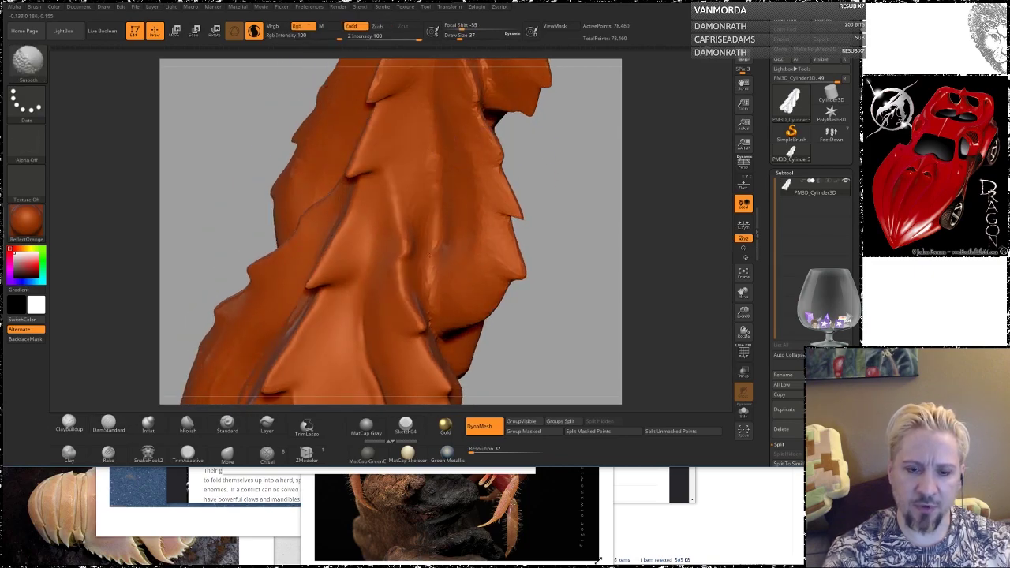
mouse_move(561, 241)
left_mouse_down()
mouse_move(562, 253)
mouse_move(534, 234)
left_mouse_up()
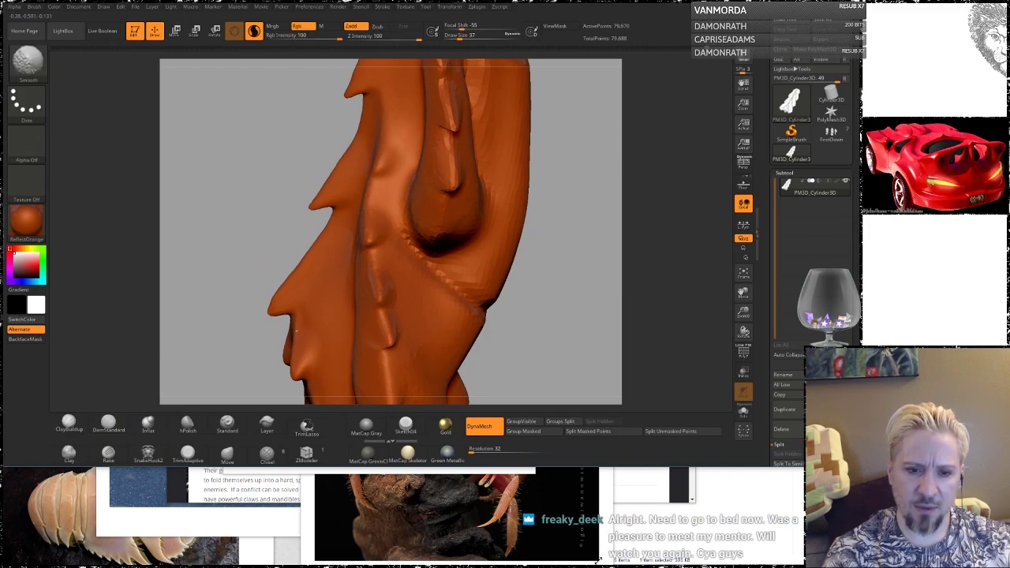
Step: Smooth the wide base's outer side and the underside plates around the seam between the limb's segments
left_click_drag(541, 296, 545, 237)
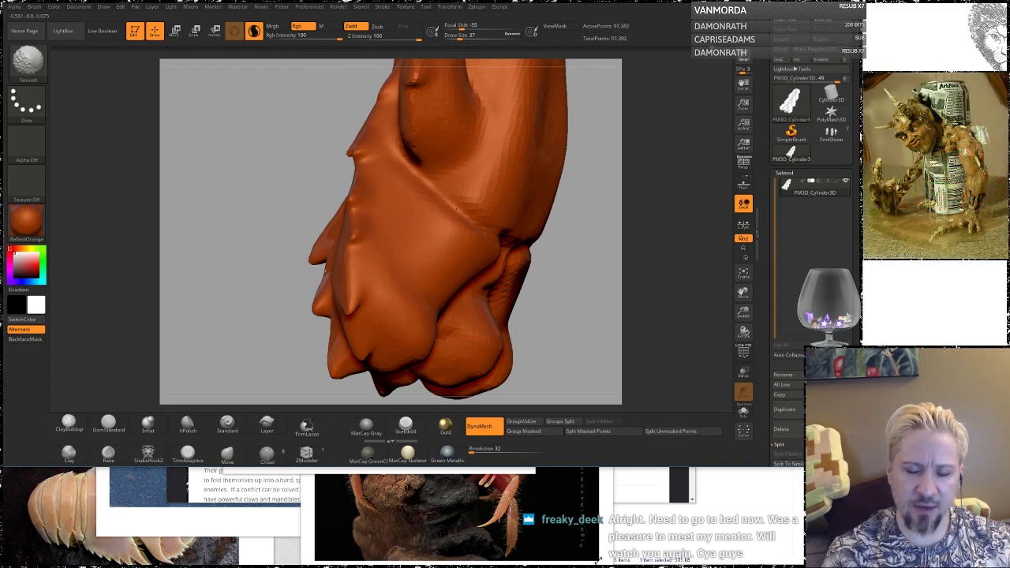
mouse_move(600, 202)
left_mouse_down()
mouse_move(541, 241)
mouse_move(458, 210)
left_mouse_up()
left_click_drag(321, 272, 314, 227)
left_click_drag(481, 185, 383, 201)
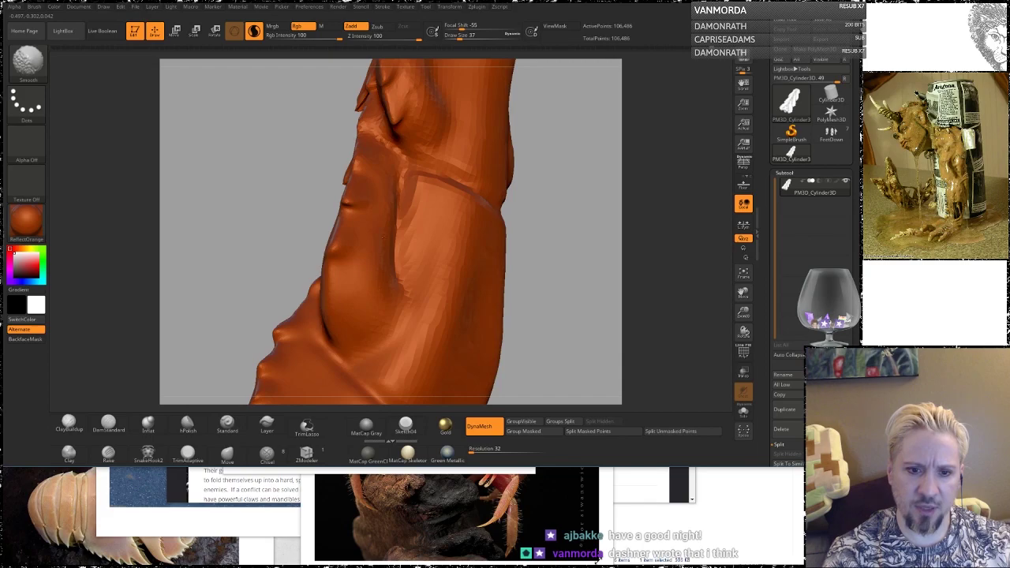
left_click_drag(529, 193, 408, 326)
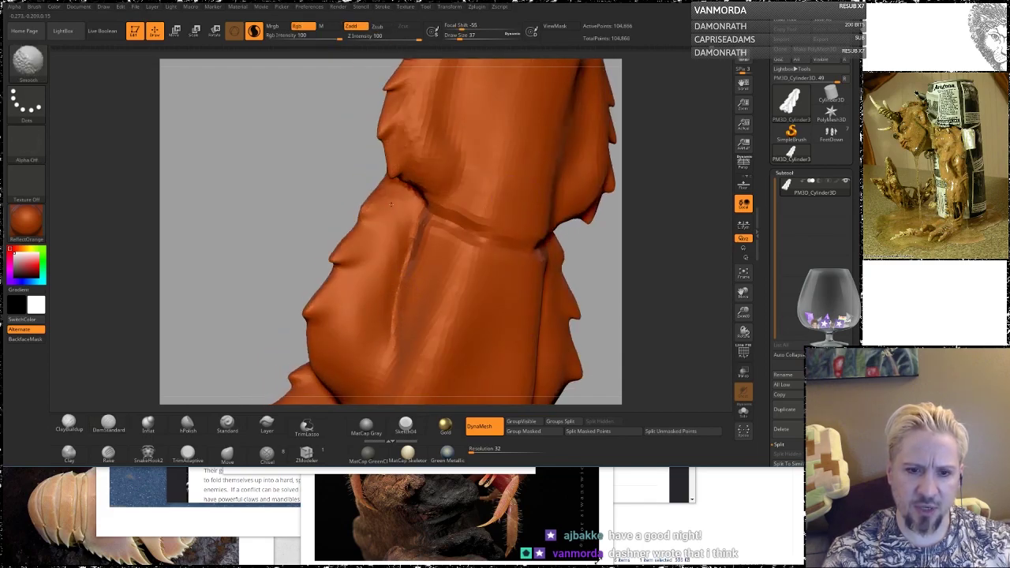
left_click_drag(257, 197, 383, 207)
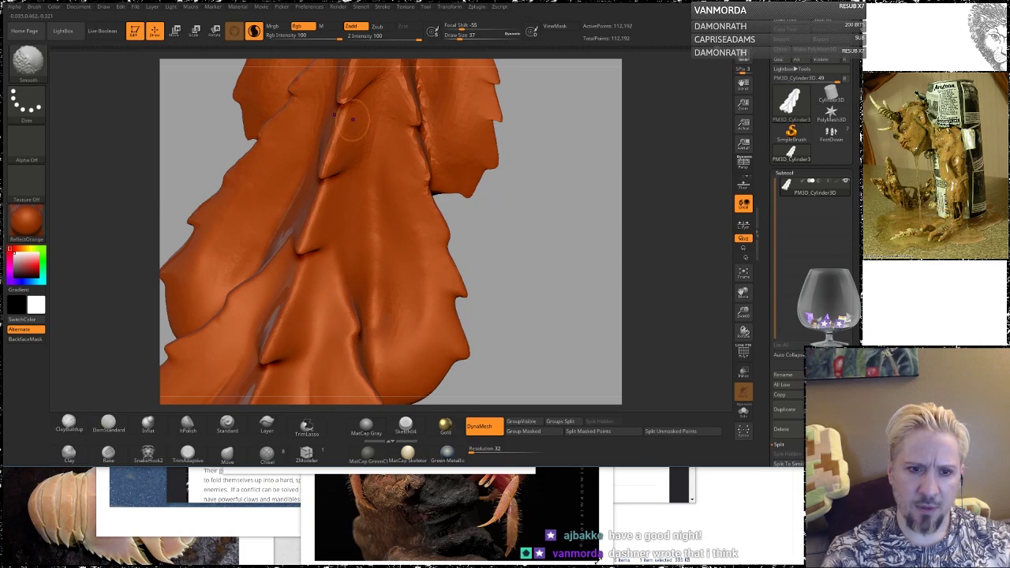
Step: Try remeshing the segmented sculpt with DynaMesh at resolution 80, and undo the attempt
mouse_move(514, 255)
left_mouse_down()
mouse_move(523, 265)
mouse_move(496, 197)
left_mouse_up()
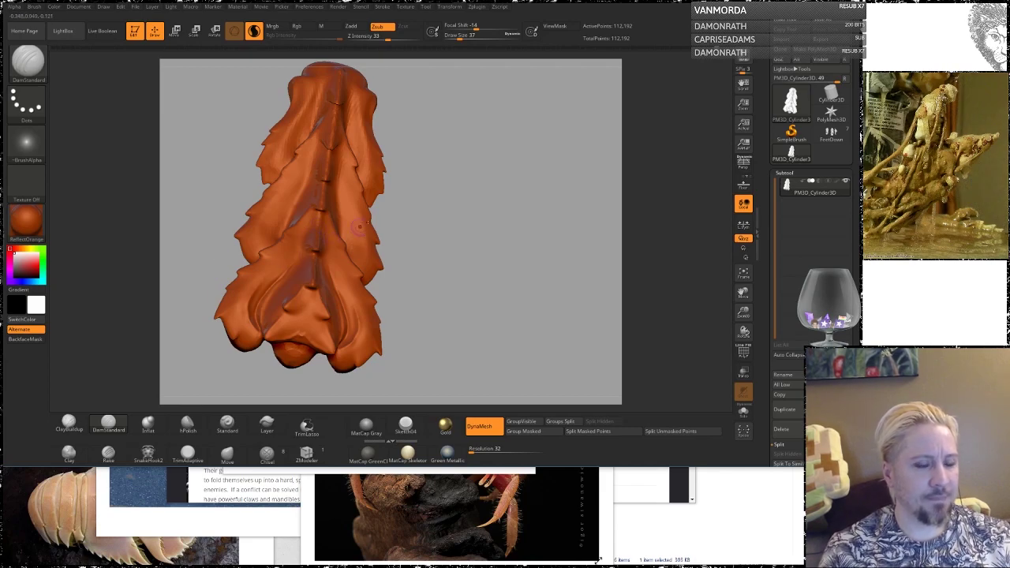
mouse_move(408, 182)
left_mouse_down()
mouse_move(401, 225)
mouse_move(422, 244)
mouse_move(441, 222)
left_mouse_up()
left_click(474, 453)
type("152")
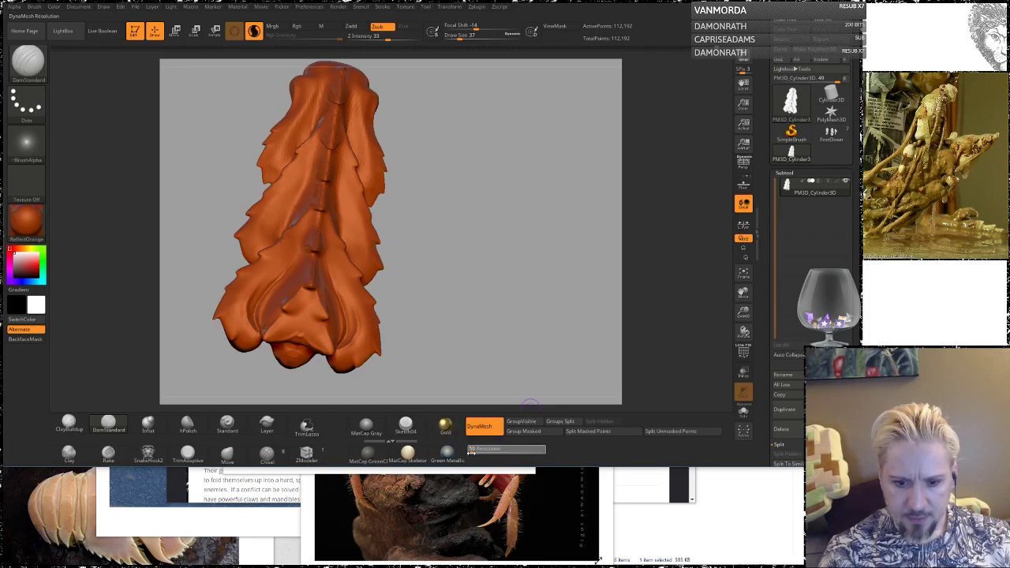
left_click(471, 452)
type("80")
left_click_drag(443, 260, 469, 285, "ctrl")
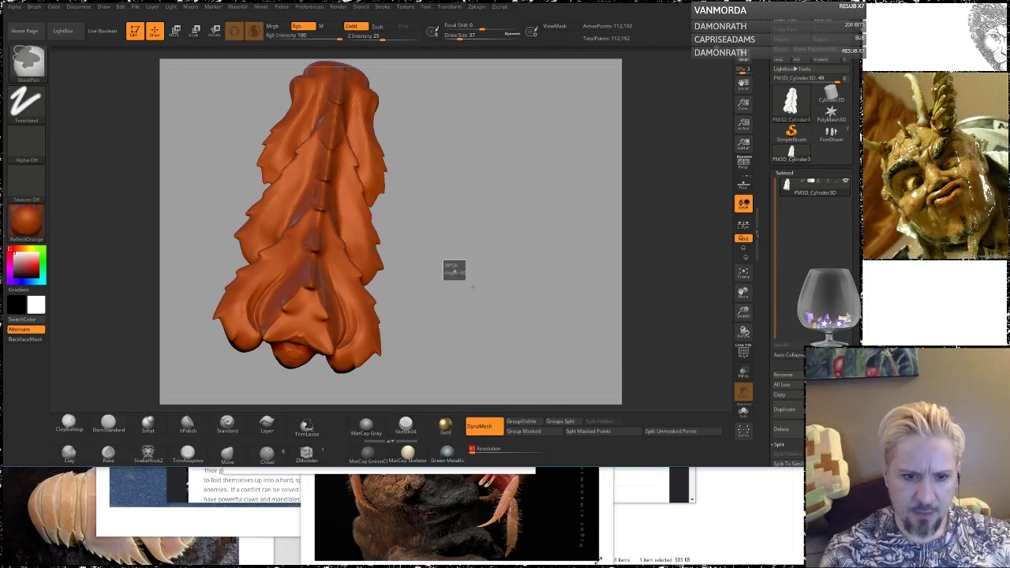
key("ctrl+z")
Step: Try a DynaMesh remesh of the sculpt at resolution 128, and undo it
type("152")
key("Return")
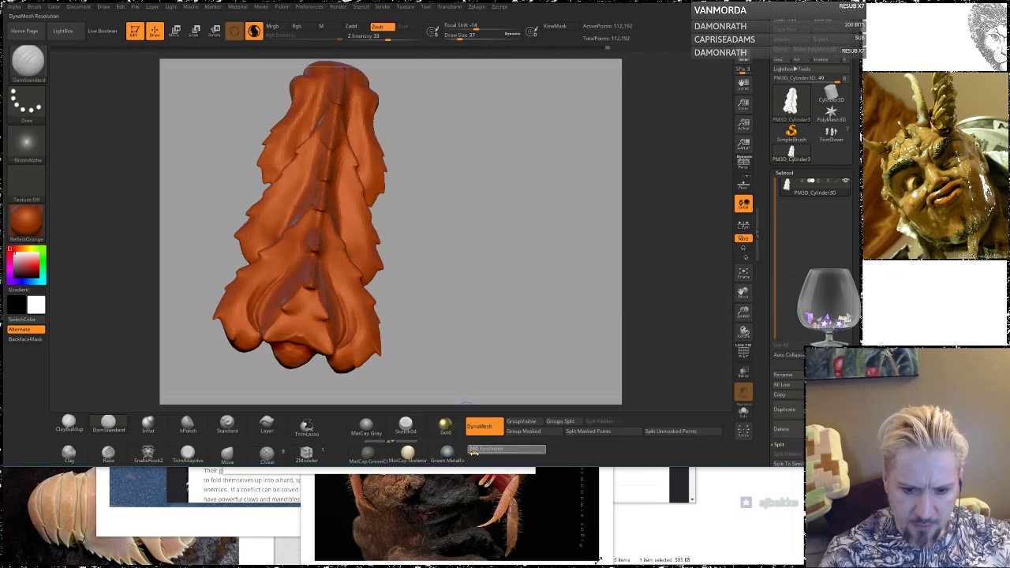
key("Return")
left_click_drag(443, 273, 469, 307, "ctrl")
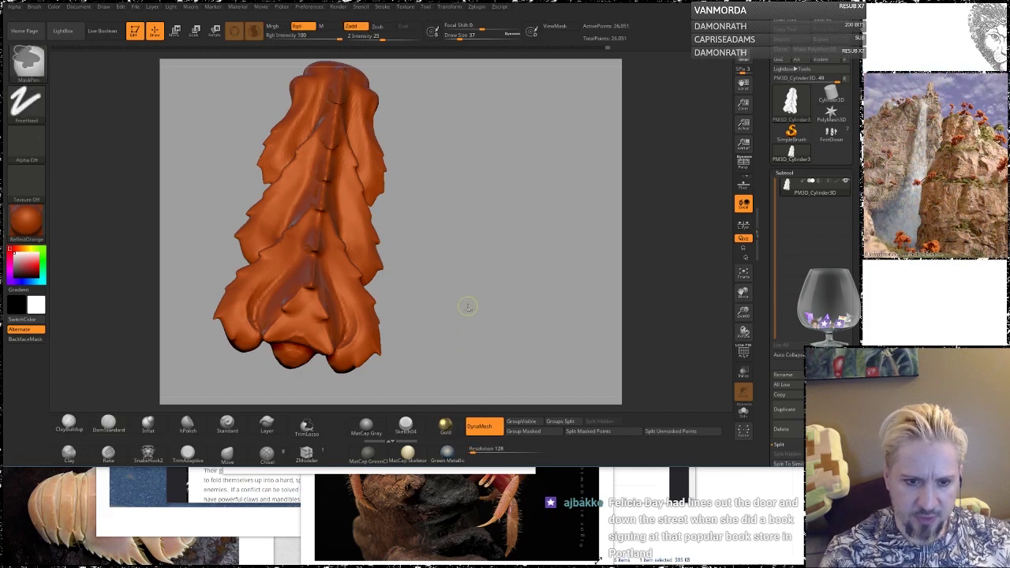
key("ctrl+z")
Step: Remesh the whole sculpt with DynaMesh at resolution 264
left_click_drag(472, 453, 473, 454)
mouse_move(448, 259)
left_mouse_down("ctrl")
mouse_move(481, 348)
mouse_move(492, 185)
mouse_move(498, 228)
mouse_move(462, 237)
mouse_move(482, 276)
mouse_move(514, 286)
mouse_move(502, 294)
left_mouse_up("ctrl")
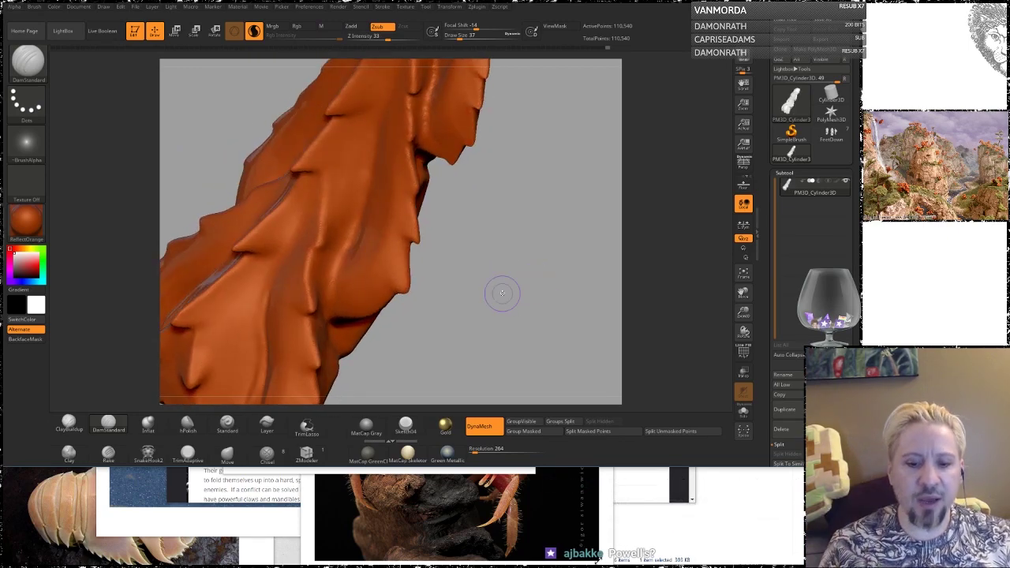
Step: Smooth the surface of the rounded top segment and the toothed side flap next to it
mouse_move(481, 205)
left_mouse_down()
mouse_move(517, 178)
mouse_move(534, 261)
mouse_move(552, 268)
mouse_move(489, 247)
left_mouse_up()
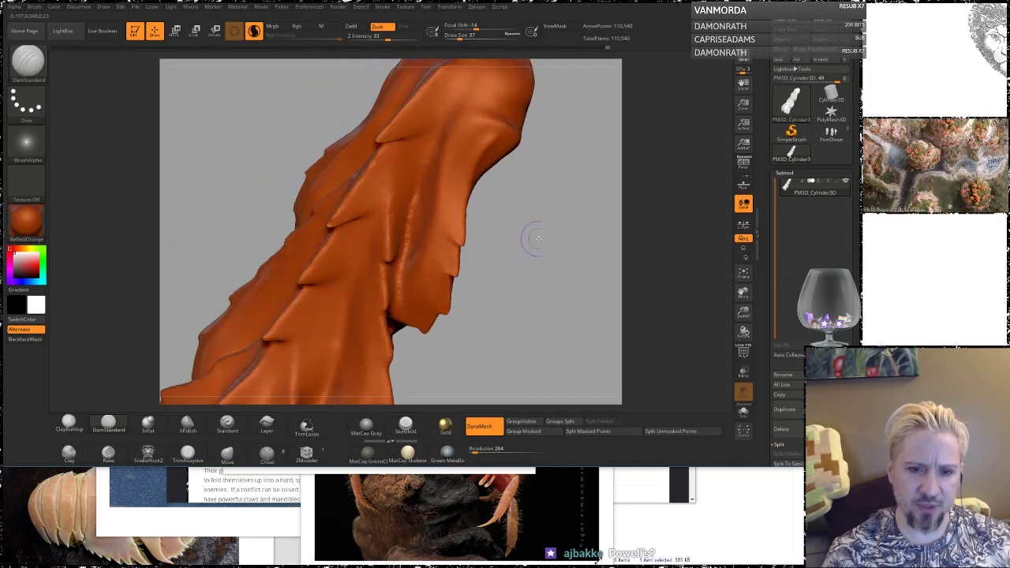
key("shift")
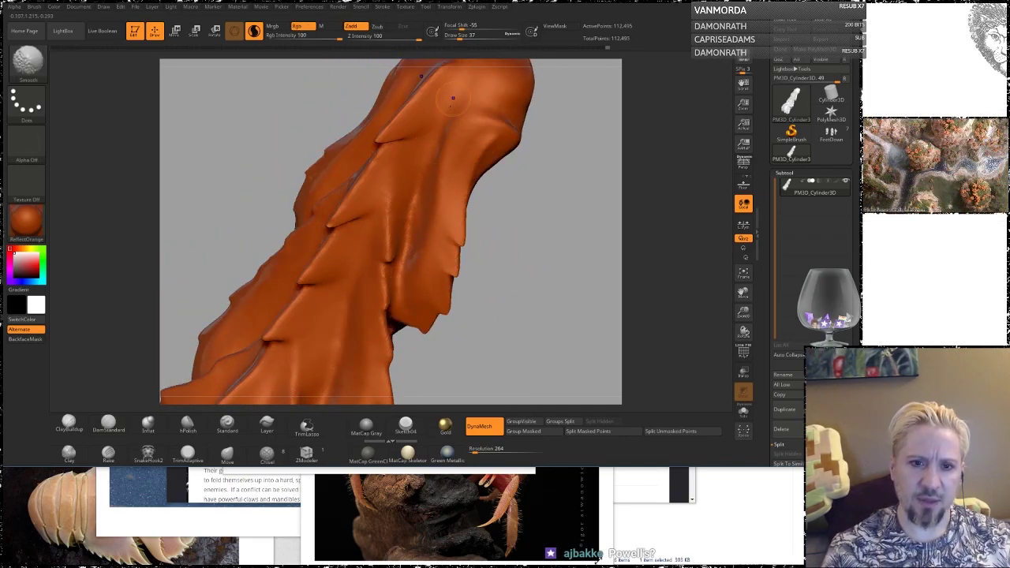
left_click_drag(457, 92, 386, 146, "shift")
mouse_move(534, 165)
left_mouse_down()
mouse_move(514, 213)
mouse_move(548, 219)
mouse_move(561, 204)
mouse_move(418, 226)
left_mouse_up()
key("shift")
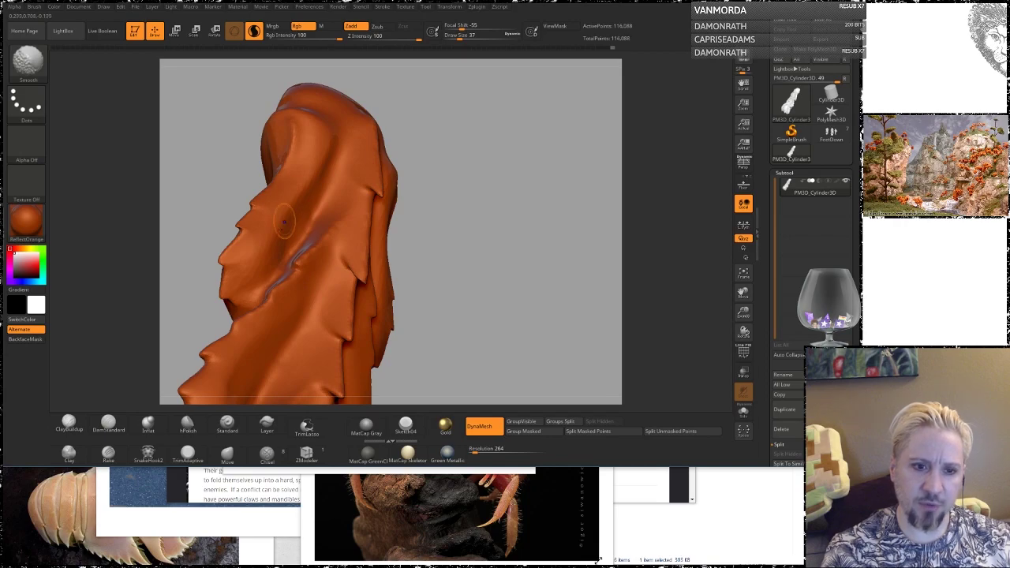
mouse_move(454, 206)
left_mouse_down("alt")
mouse_move(497, 115)
mouse_move(465, 182)
mouse_move(429, 181)
mouse_move(433, 214)
left_mouse_up("alt")
left_click_drag(265, 259, 225, 341, "shift")
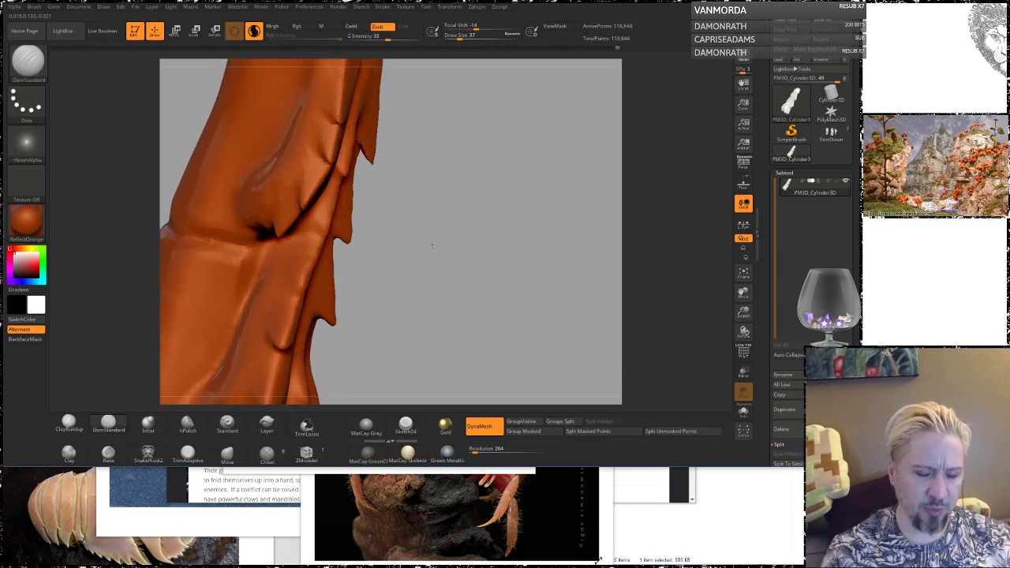
Step: Smooth the folds and creases along the outer side of the middle segments
left_click_drag(424, 253, 550, 181, "alt")
mouse_move(377, 257)
left_mouse_down("shift")
mouse_move(376, 221)
mouse_move(350, 216)
left_mouse_up("shift")
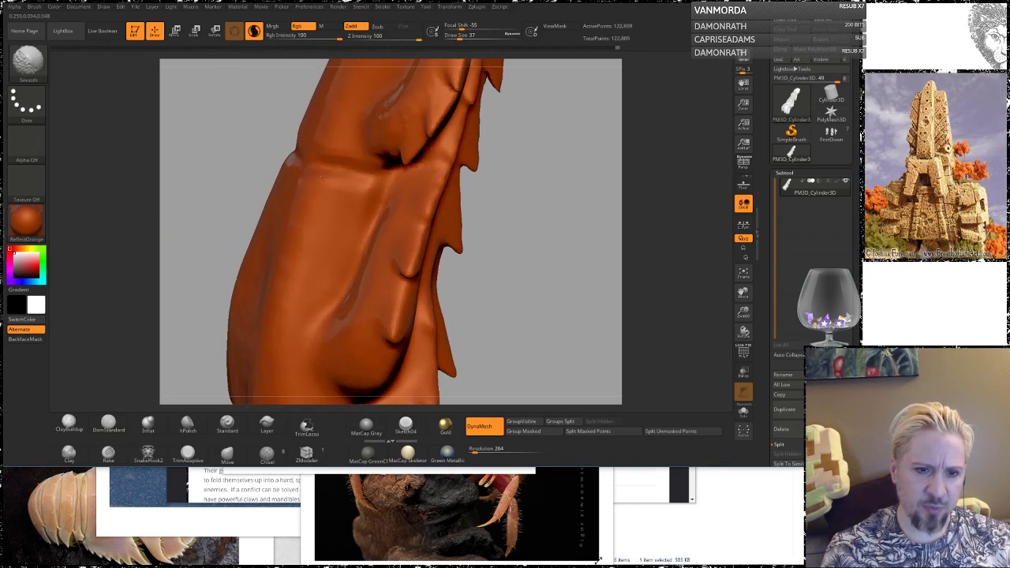
mouse_move(492, 293)
left_mouse_down()
mouse_move(510, 194)
mouse_move(398, 222)
left_mouse_up()
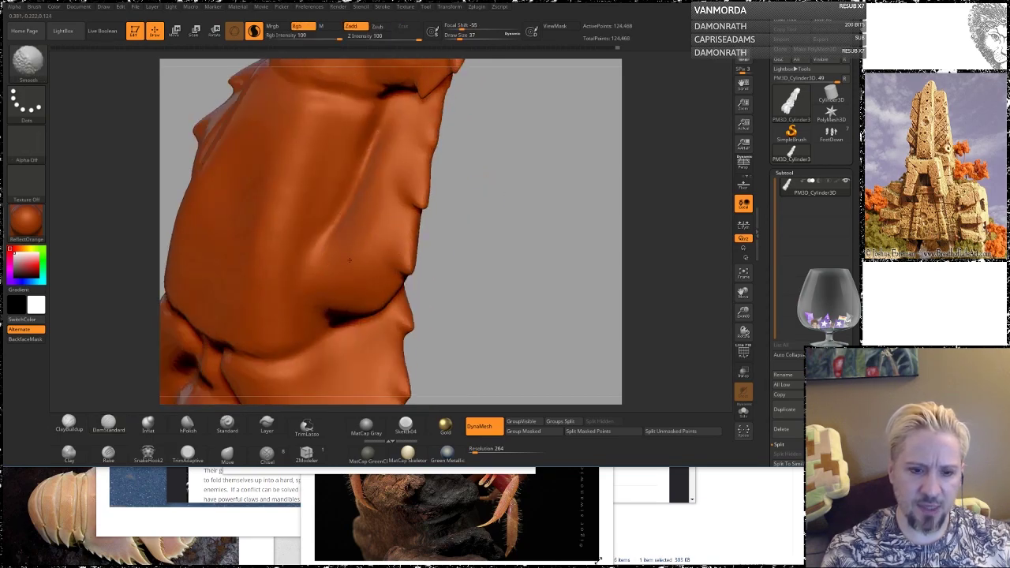
mouse_move(519, 210)
left_mouse_down("alt")
mouse_move(467, 181)
mouse_move(359, 188)
mouse_move(378, 186)
mouse_move(386, 154)
left_mouse_up("alt")
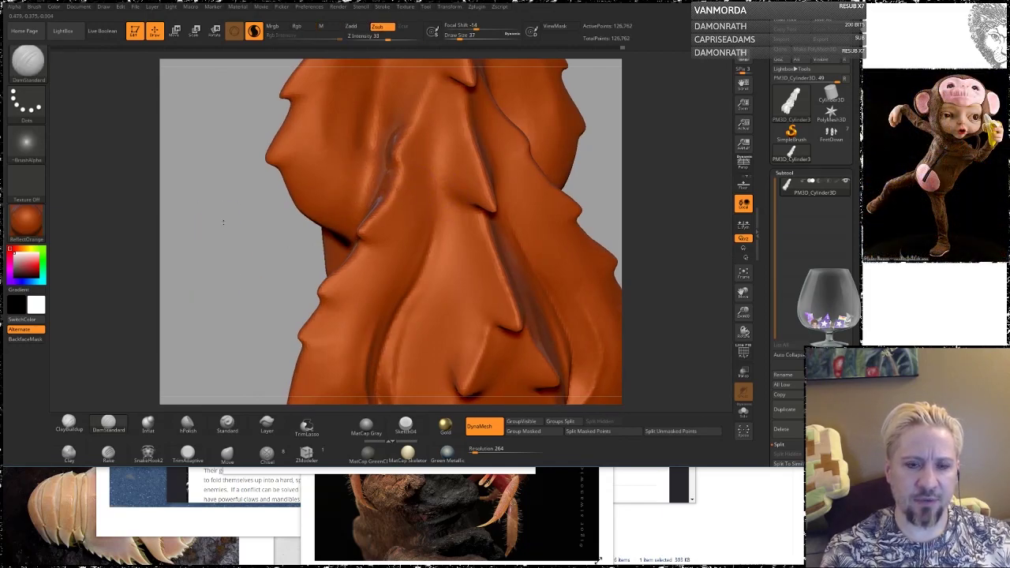
Step: Smooth the outer surface of the middle back plates beside their jagged edges
left_click_drag(217, 199, 182, 355, "alt")
left_click_drag(346, 234, 363, 162, "shift")
left_click_drag(337, 200, 329, 206, "shift")
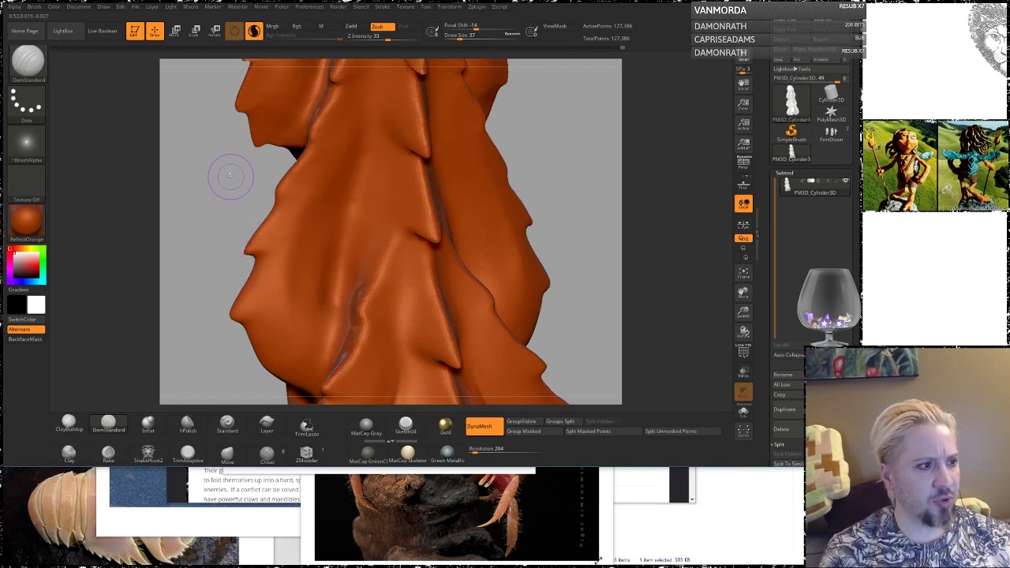
Step: Smooth the underside of the body around the segment joints and the rounded head end
mouse_move(233, 219)
left_mouse_down()
mouse_move(260, 213)
mouse_move(223, 209)
mouse_move(205, 137)
left_mouse_up()
mouse_move(230, 193)
left_mouse_down("alt")
mouse_move(225, 112)
mouse_move(253, 201)
mouse_move(338, 192)
left_mouse_up("alt")
key("shift")
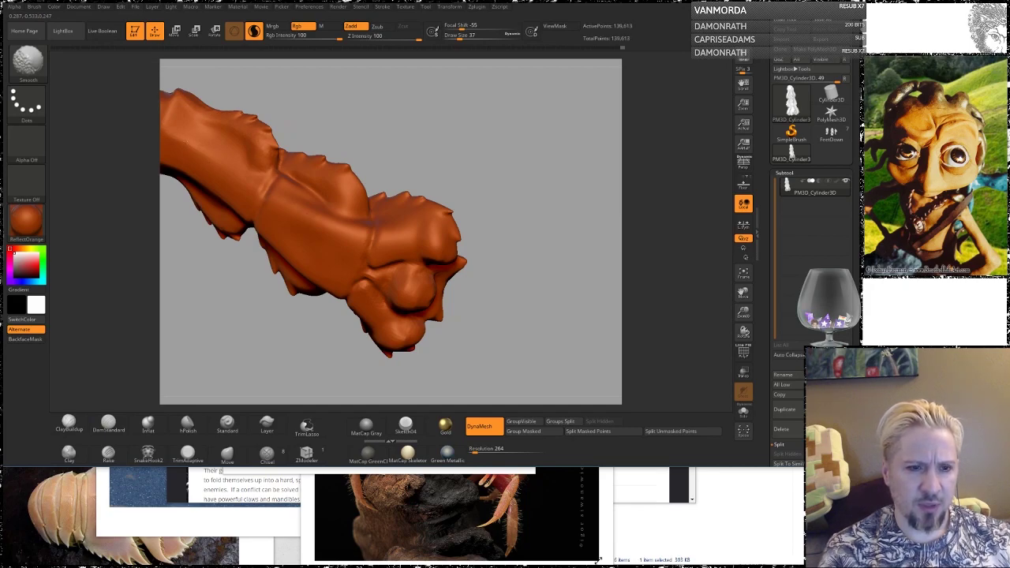
left_click_drag(302, 99, 425, 133, "alt")
left_click_drag(309, 182, 289, 175, "shift")
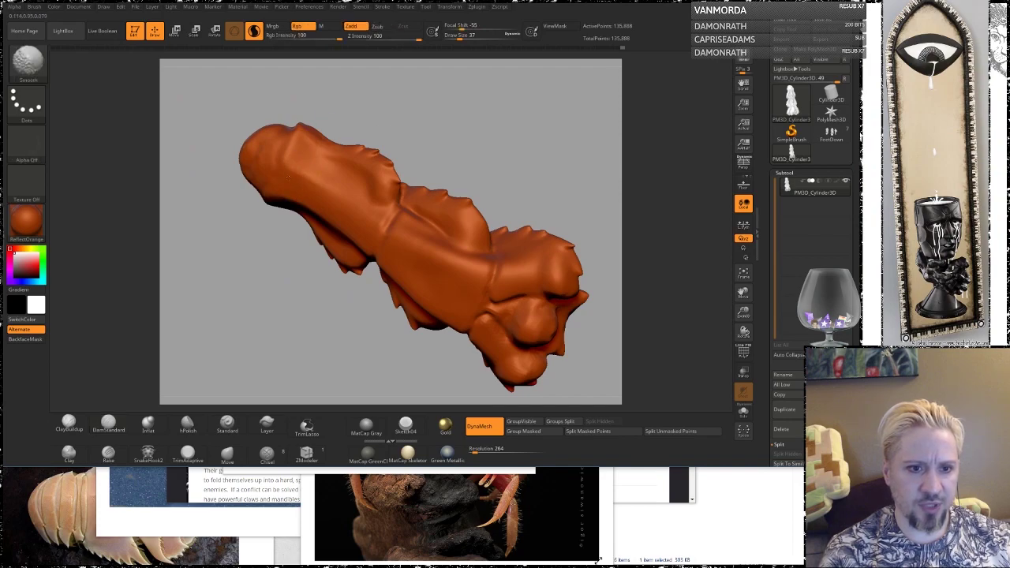
Step: Smooth the long ridges and grooves running down the side of the first segment
left_click_drag(343, 92, 474, 219)
mouse_move(395, 78)
left_mouse_down()
mouse_move(347, 160)
mouse_move(374, 255)
mouse_move(422, 227)
left_mouse_up()
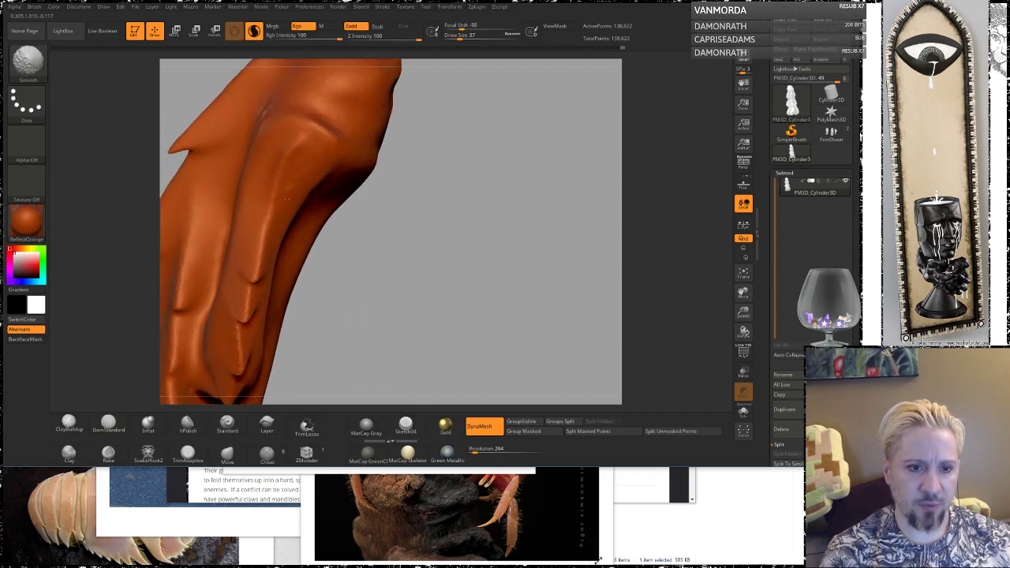
left_click_drag(293, 196, 320, 150, "shift")
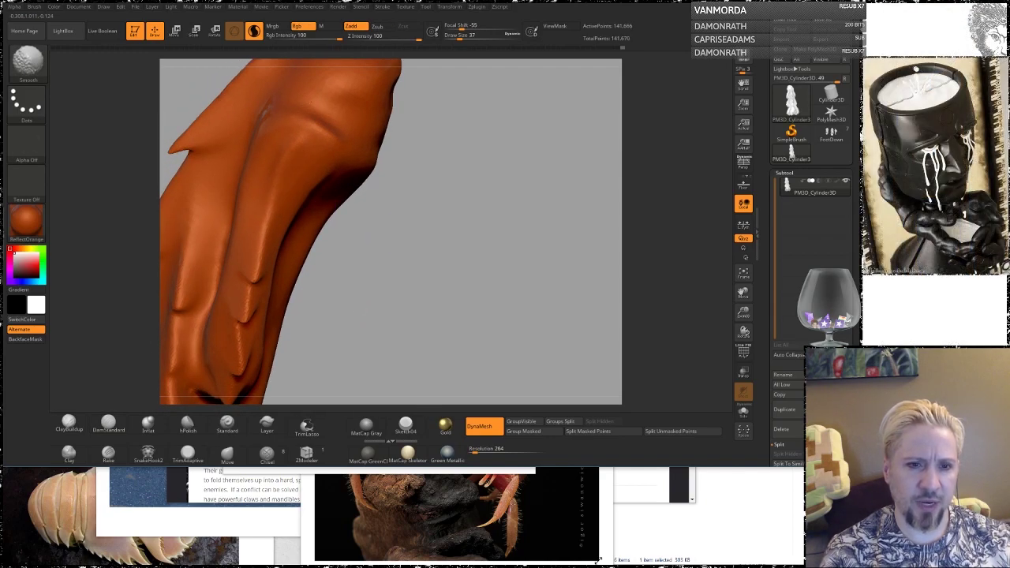
left_click_drag(392, 168, 503, 158)
left_click_drag(288, 218, 290, 208, "shift")
mouse_move(420, 241)
left_mouse_down("alt")
mouse_move(420, 188)
mouse_move(434, 162)
left_mouse_up("alt")
left_click_drag(311, 176, 334, 233, "shift")
Step: Smooth the underside of the body near the joint between the first two segments
mouse_move(458, 175)
left_mouse_down()
mouse_move(478, 230)
mouse_move(426, 229)
mouse_move(332, 203)
left_mouse_up()
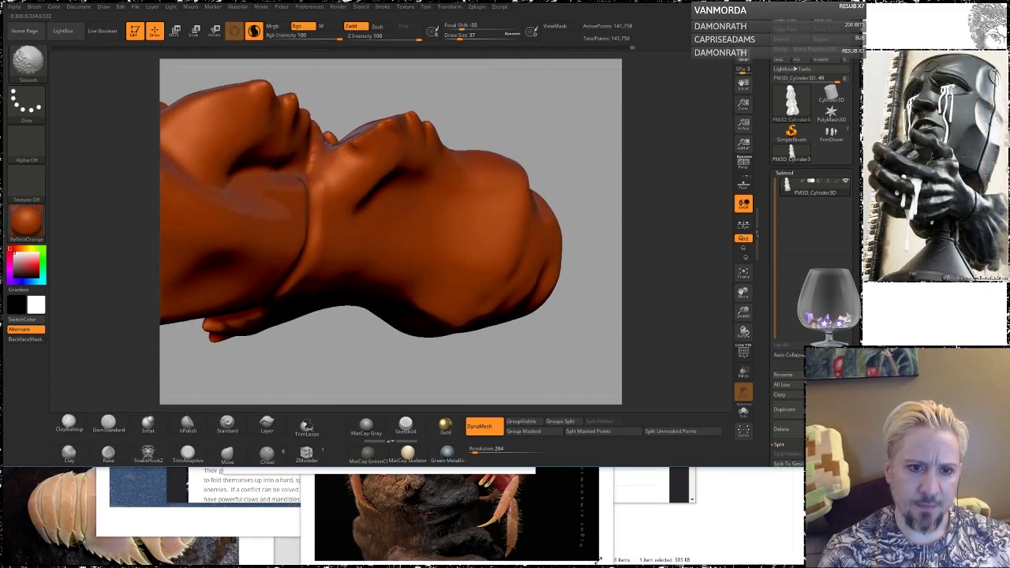
mouse_move(494, 75)
left_mouse_down()
mouse_move(501, 165)
mouse_move(521, 172)
left_mouse_up()
left_click_drag(237, 221, 226, 201, "shift")
Step: Carve creases with the DamStandard brush beside the central spine spikes on the lower back plates
mouse_move(403, 189)
left_mouse_down("alt")
mouse_move(435, 134)
mouse_move(417, 95)
left_mouse_up("alt")
left_click_drag(361, 224, 438, 238, "alt")
left_click_drag(409, 170, 446, 263)
left_click_drag(501, 229, 450, 178)
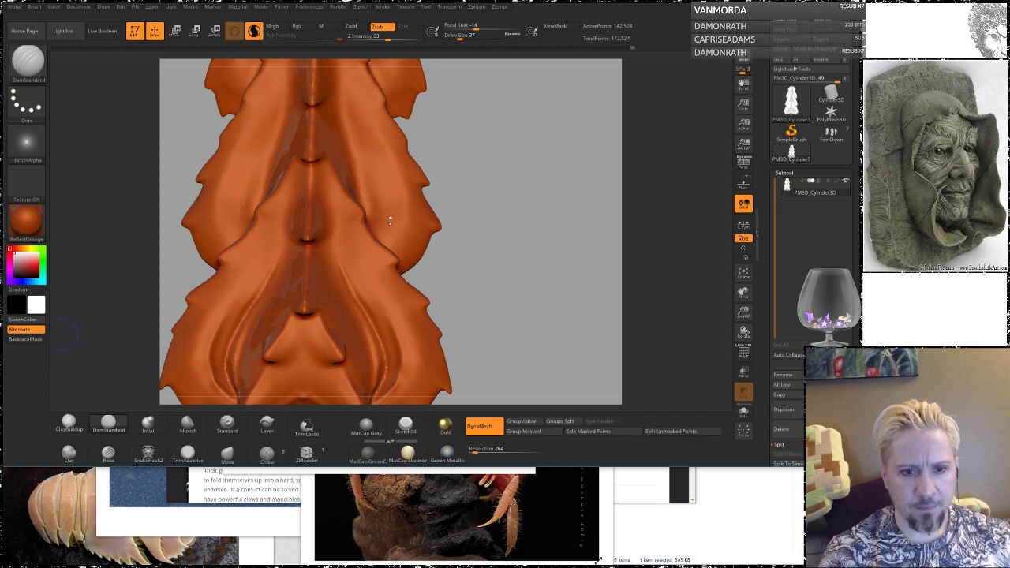
mouse_move(503, 234)
left_mouse_down()
mouse_move(510, 247)
mouse_move(525, 235)
mouse_move(530, 173)
mouse_move(521, 163)
mouse_move(505, 176)
mouse_move(233, 171)
mouse_move(254, 172)
left_mouse_up()
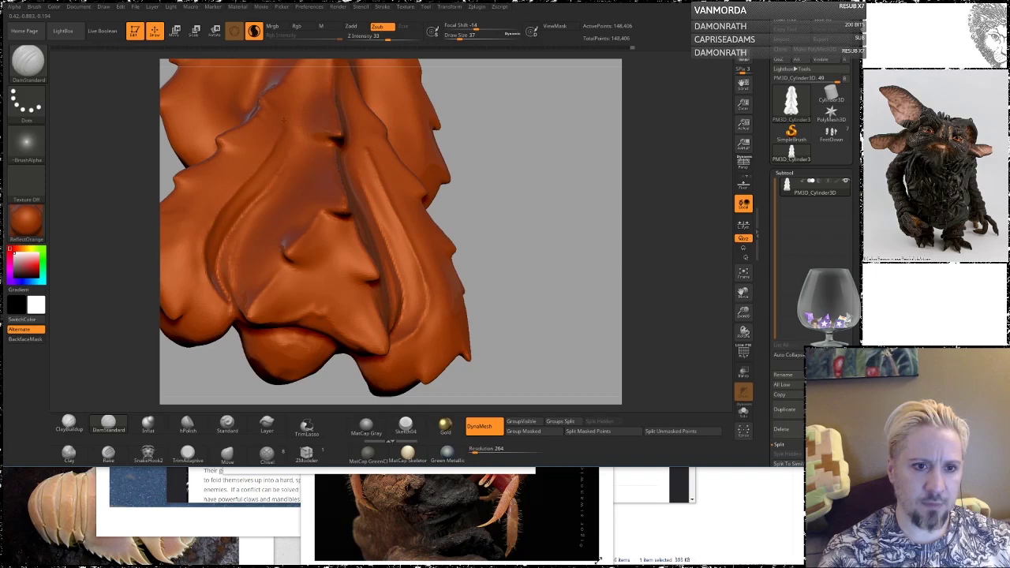
mouse_move(483, 120)
left_mouse_down()
mouse_move(347, 148)
mouse_move(368, 168)
left_mouse_up()
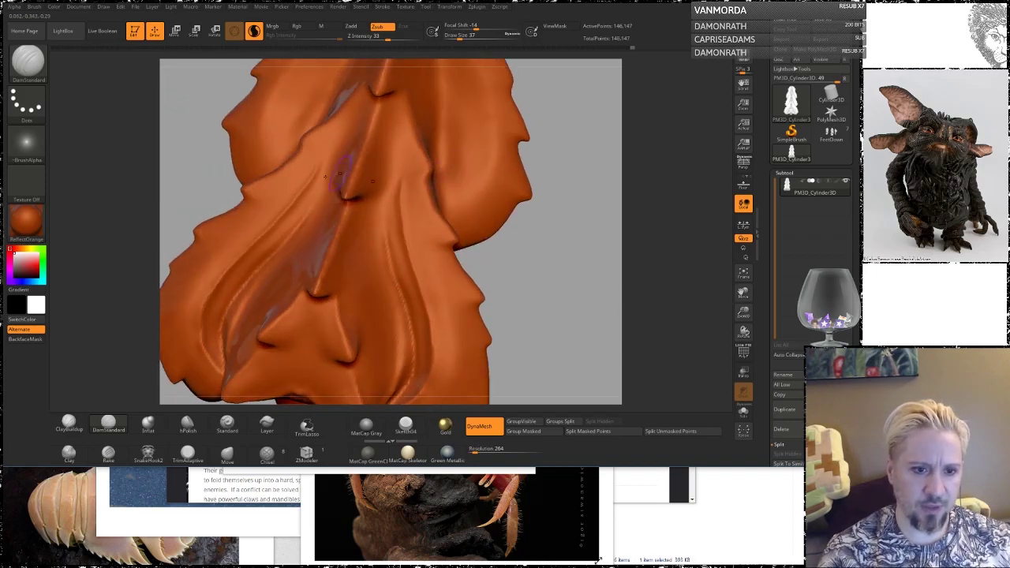
left_click_drag(294, 228, 326, 163)
left_click_drag(385, 201, 393, 158)
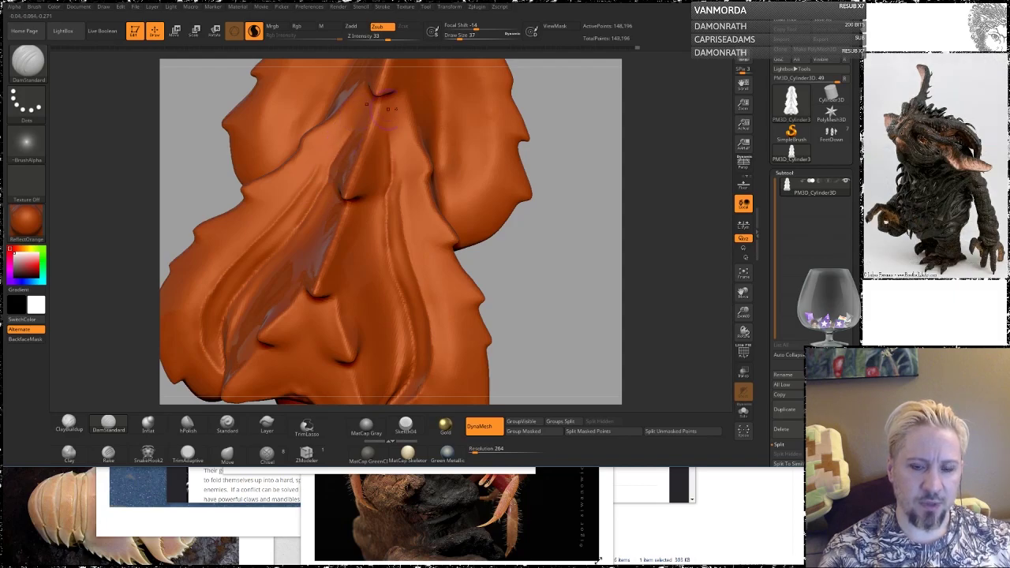
Step: Carve creases with DamStandard running up from the spikes on the last back plate, and smooth the surface around them
left_click_drag(541, 271, 402, 188)
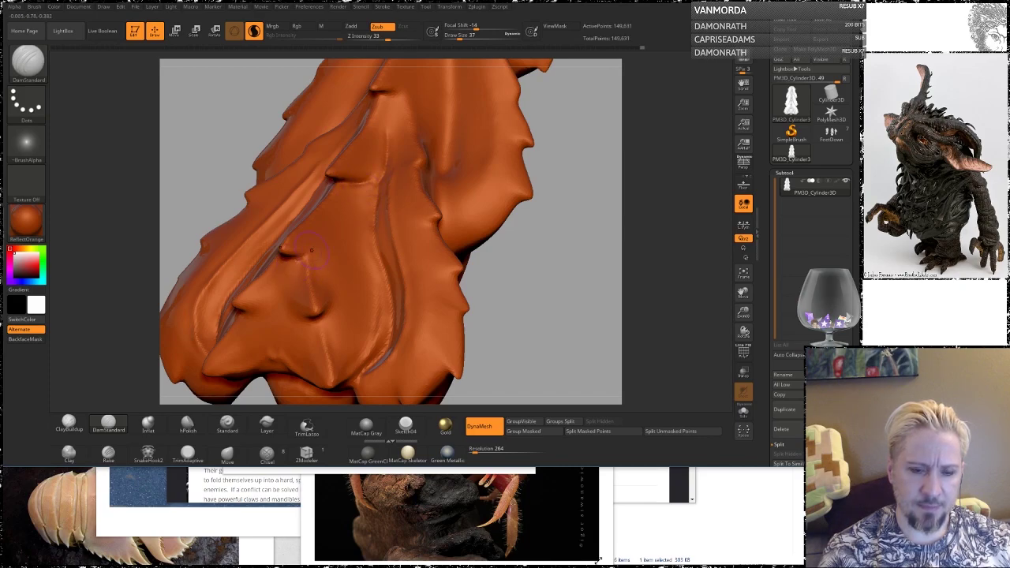
left_click_drag(311, 251, 324, 229)
left_click_drag(307, 291, 323, 235)
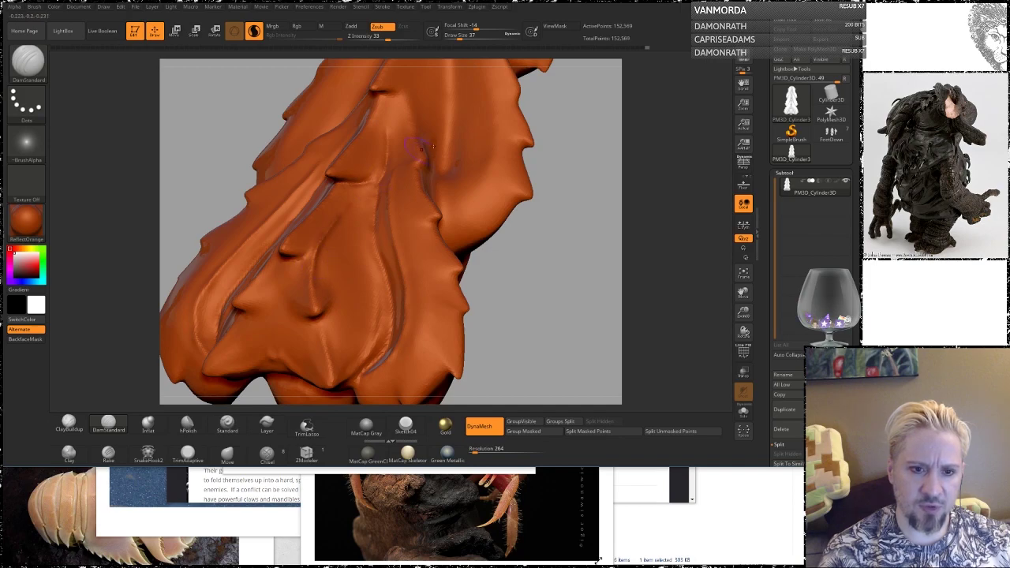
right_click_drag(403, 160, 429, 156)
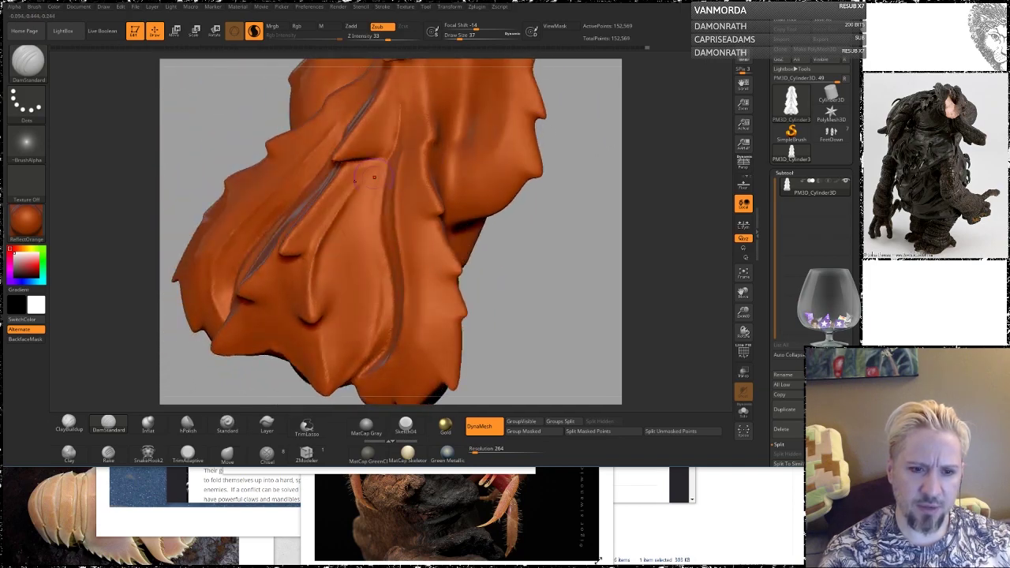
key("ctrl+z")
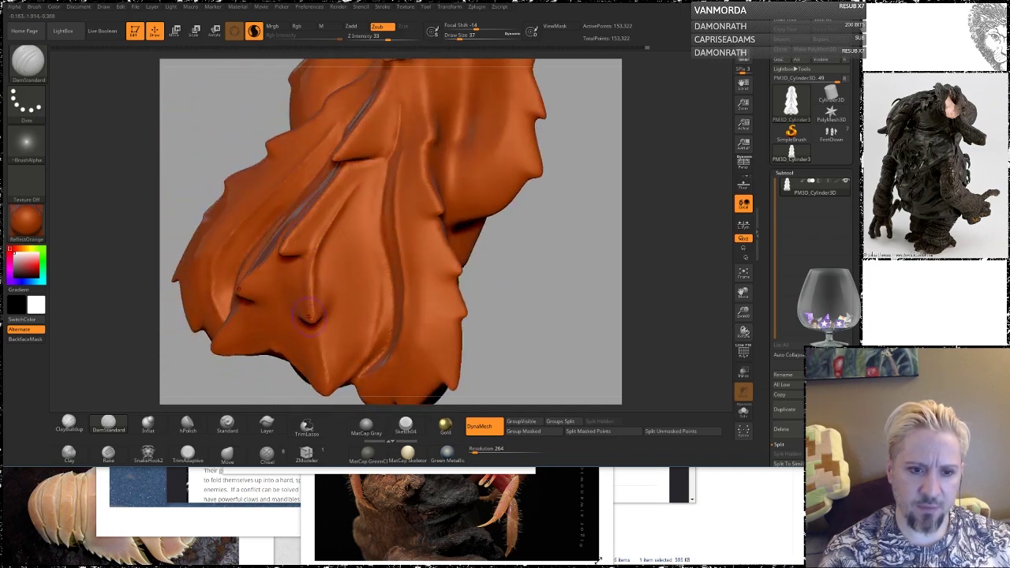
left_click_drag(309, 312, 314, 259)
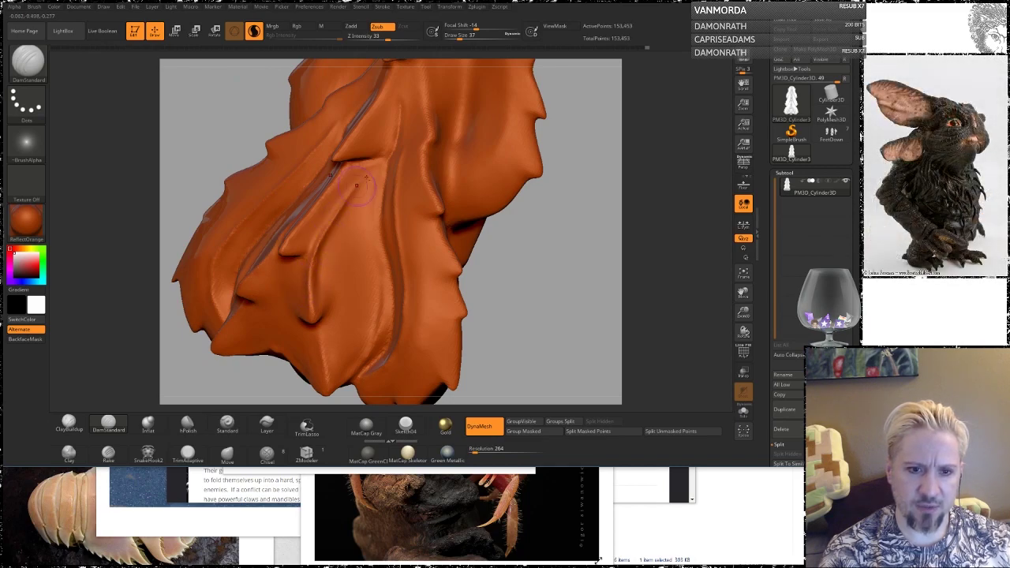
left_click_drag(373, 171, 369, 205, "shift")
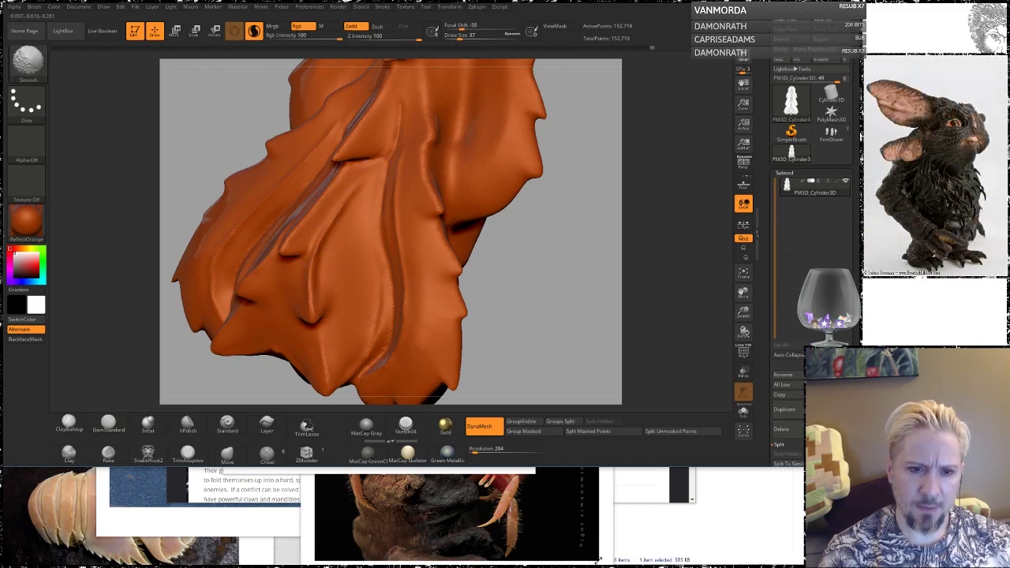
left_click_drag(325, 318, 323, 312, "shift")
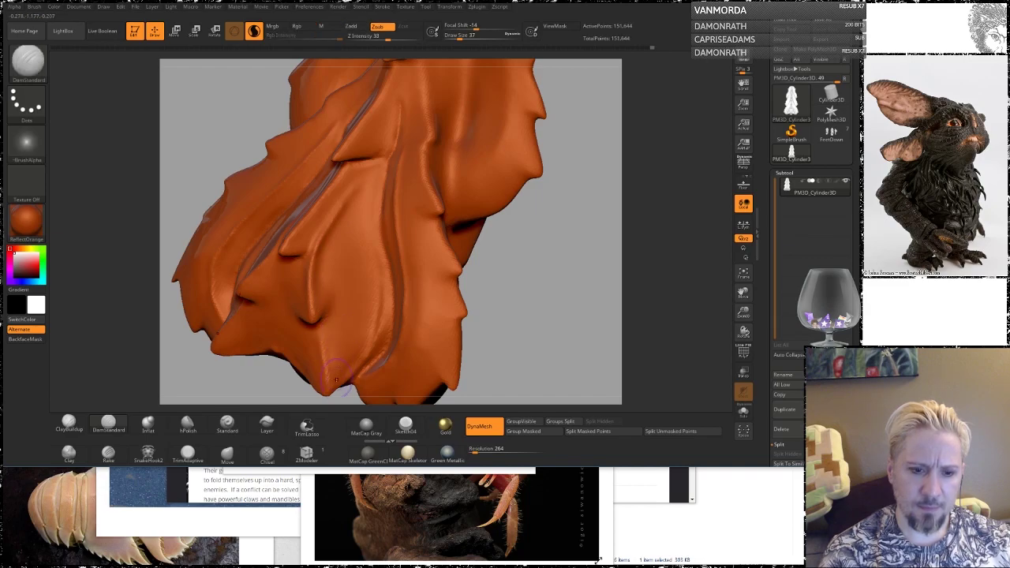
Step: Carve and soften creases running up from the last plate's lower tip and along its outer side edge
mouse_move(326, 387)
left_mouse_down()
mouse_move(349, 240)
mouse_move(366, 228)
left_mouse_up()
key("shift")
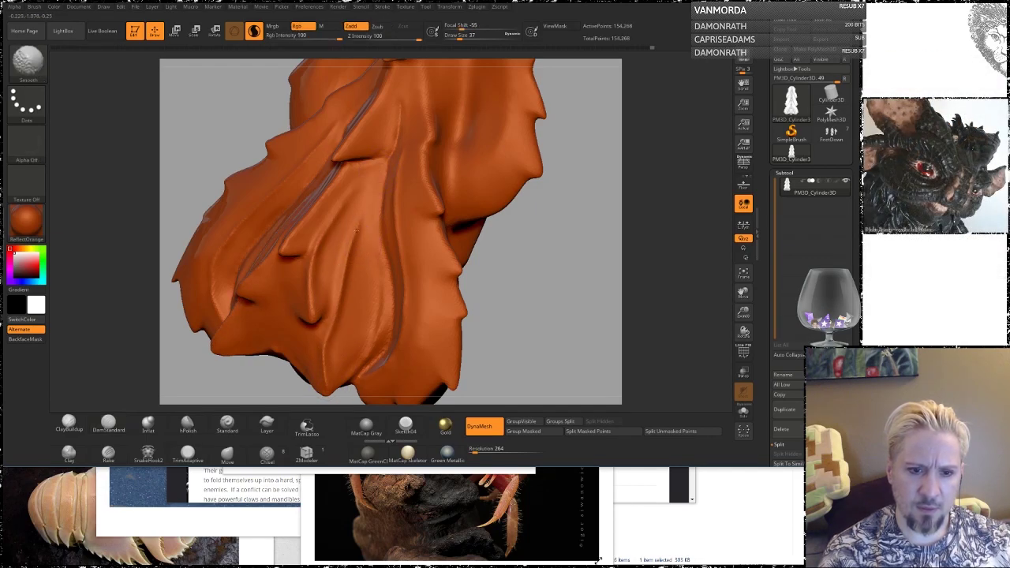
left_click_drag(514, 327, 527, 292)
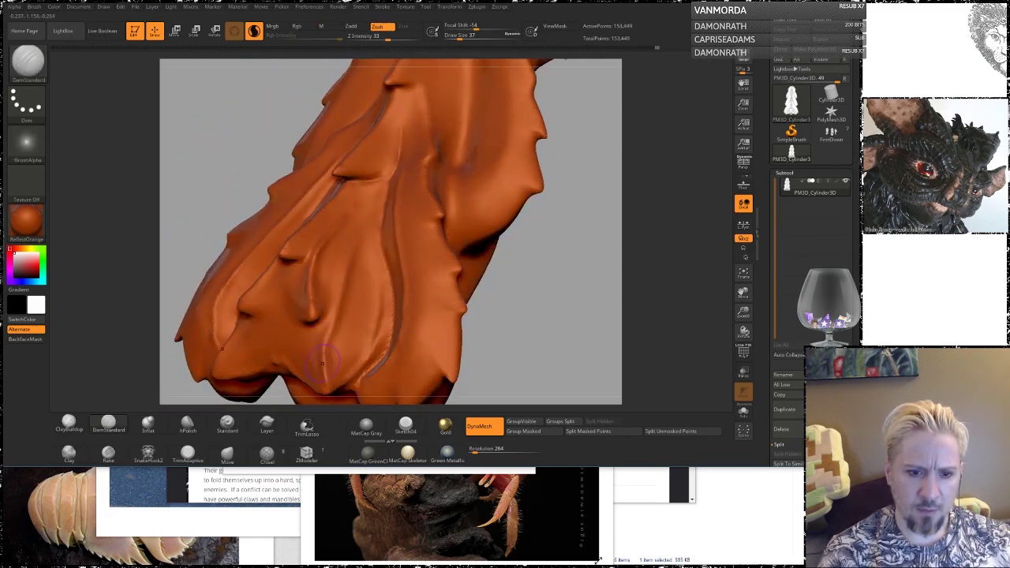
left_click_drag(238, 314, 213, 367)
left_click_drag(231, 319, 228, 332, "shift")
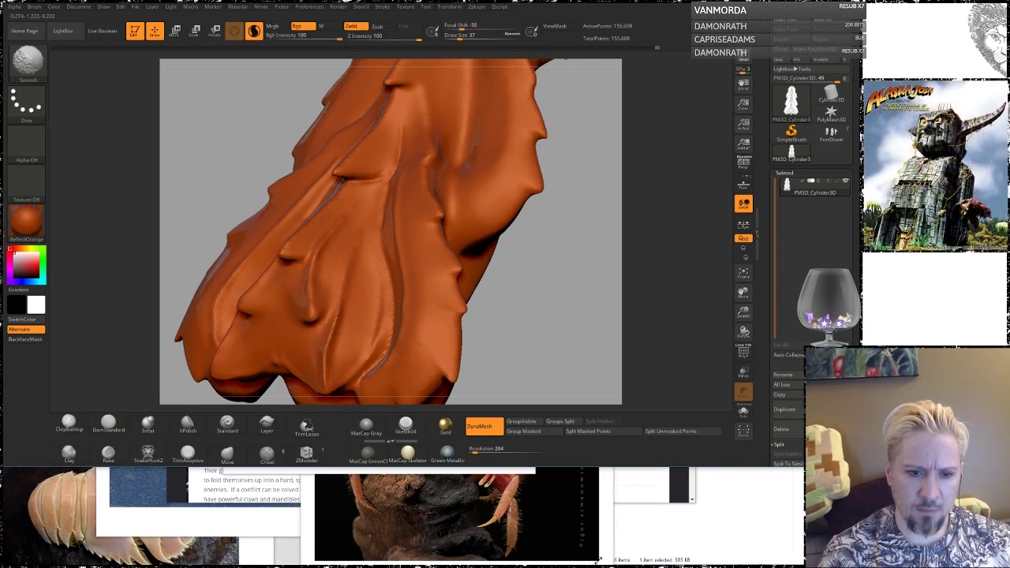
Step: Carve long flowing creases with DamStandard into the side flap of the middle back segment
mouse_move(544, 350)
left_mouse_down()
mouse_move(562, 322)
mouse_move(457, 263)
mouse_move(496, 137)
mouse_move(517, 189)
mouse_move(558, 240)
mouse_move(536, 241)
mouse_move(562, 229)
mouse_move(523, 210)
mouse_move(529, 197)
mouse_move(541, 204)
mouse_move(519, 191)
mouse_move(532, 215)
mouse_move(516, 237)
mouse_move(497, 235)
left_mouse_up()
left_click_drag(412, 291, 429, 256)
left_click_drag(425, 209, 381, 121)
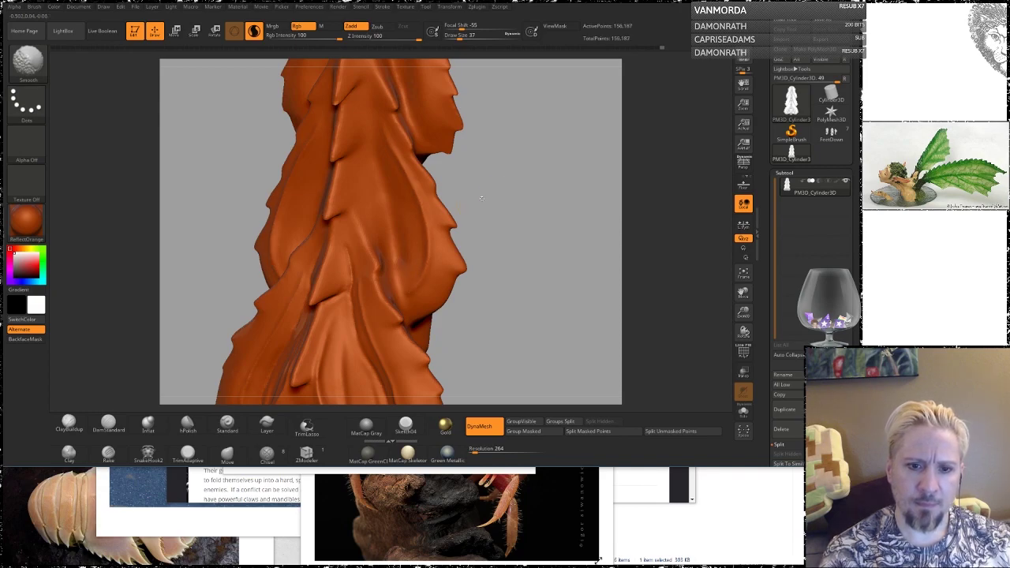
left_click_drag(471, 203, 469, 217)
left_click_drag(395, 253, 399, 289)
left_click_drag(386, 189, 395, 260)
mouse_move(504, 209)
left_mouse_down()
mouse_move(442, 189)
mouse_move(502, 174)
mouse_move(543, 262)
mouse_move(541, 201)
mouse_move(562, 186)
mouse_move(525, 149)
mouse_move(509, 258)
mouse_move(510, 205)
mouse_move(526, 156)
mouse_move(513, 260)
mouse_move(517, 209)
mouse_move(541, 158)
mouse_move(544, 200)
mouse_move(523, 210)
left_mouse_up()
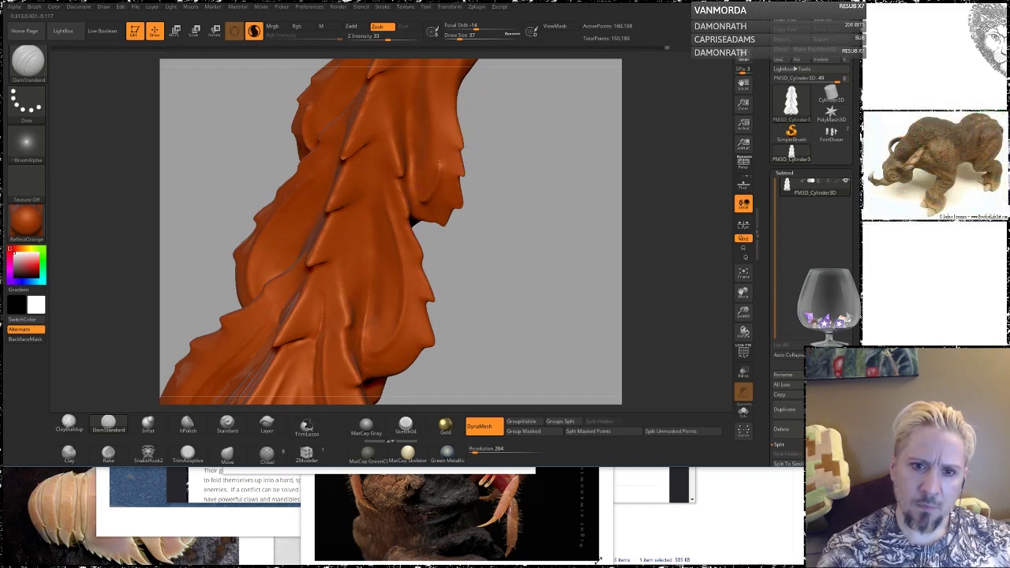
Step: Carve creases with DamStandard behind the side spikes of the back plates and smooth the surface between them
mouse_move(497, 79)
left_mouse_down()
mouse_move(507, 180)
mouse_move(525, 206)
left_mouse_up()
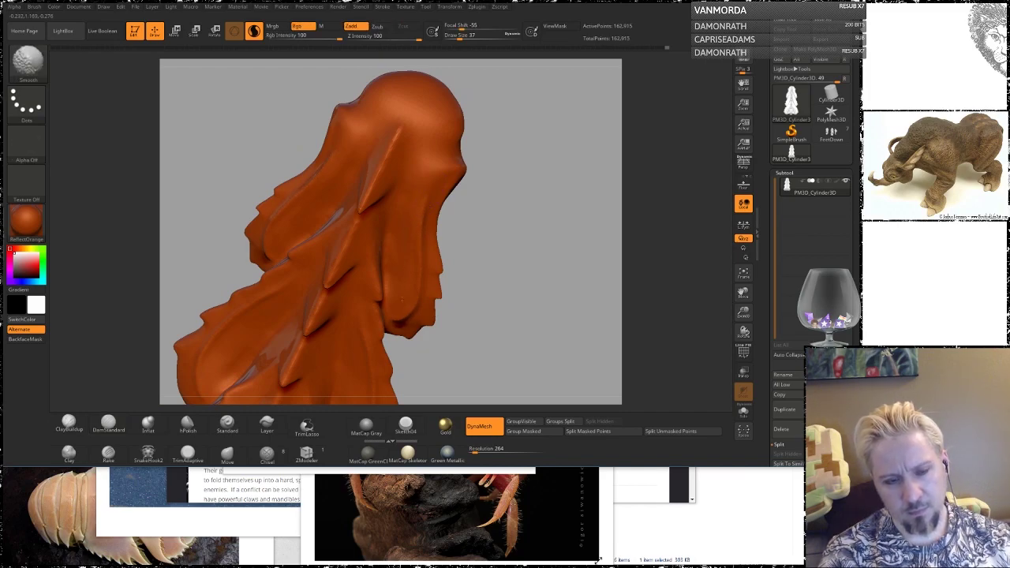
mouse_move(478, 226)
left_mouse_down()
mouse_move(487, 205)
mouse_move(479, 188)
mouse_move(544, 191)
mouse_move(532, 221)
mouse_move(411, 217)
left_mouse_up()
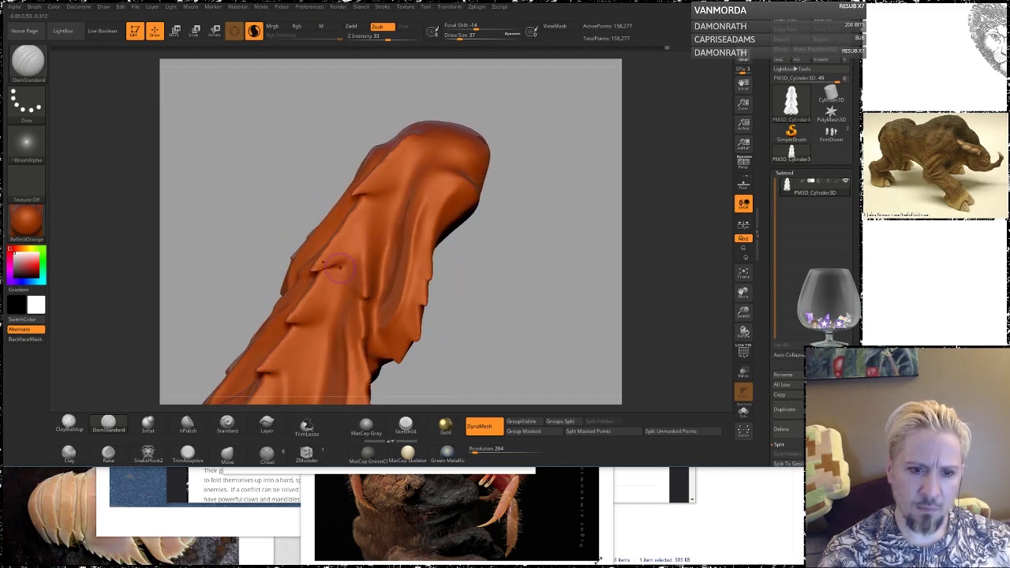
left_click_drag(351, 255, 360, 247)
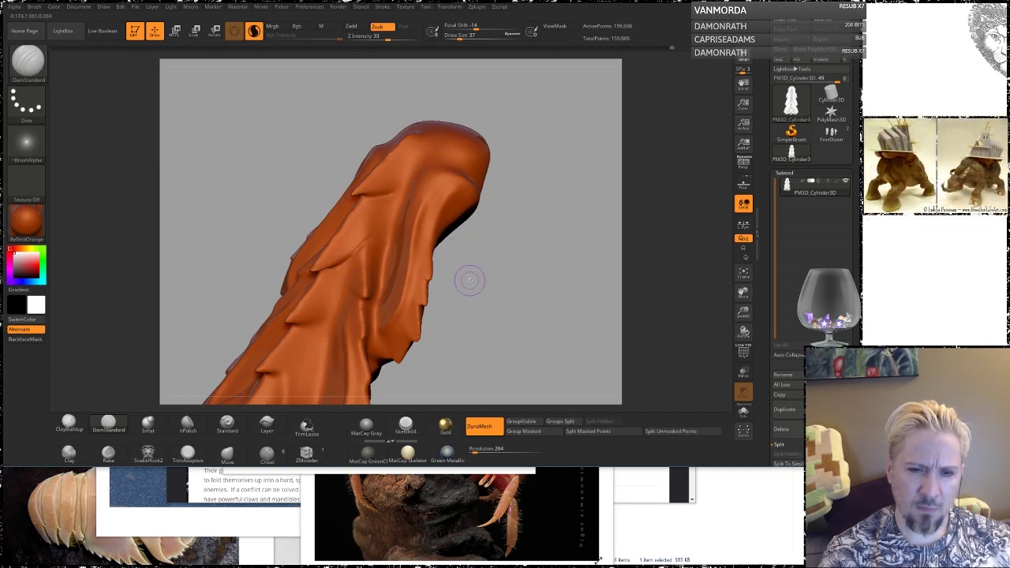
left_click_drag(469, 276, 413, 212)
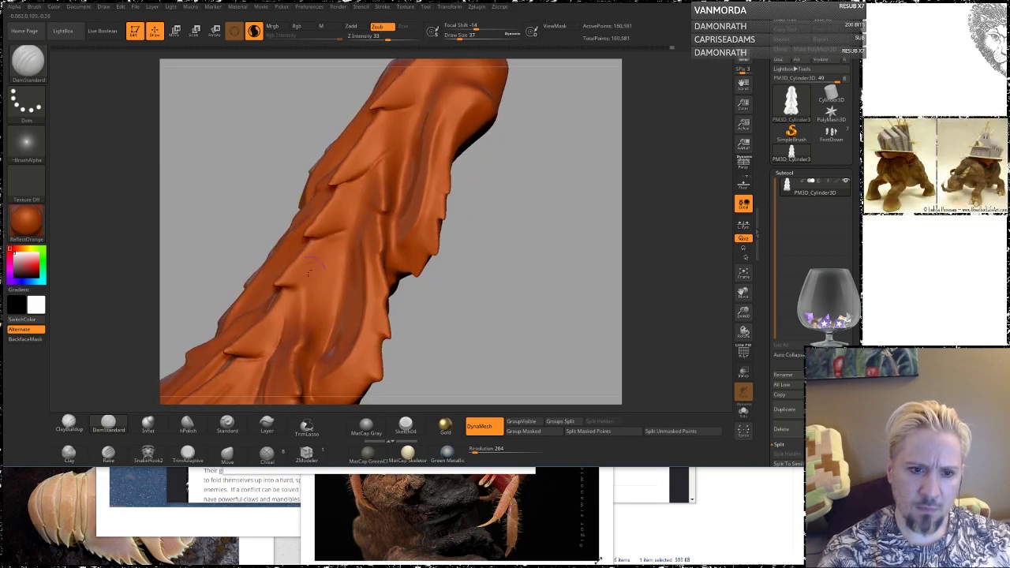
key("shift")
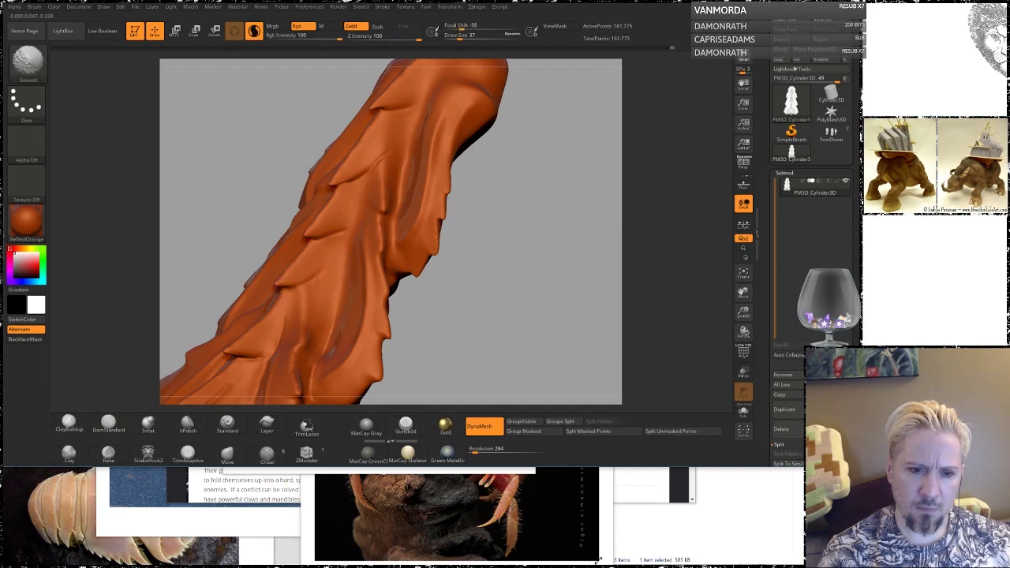
left_click_drag(338, 232, 374, 171, "shift")
Step: Reduce the draw size to 18 and smooth the rough ridges around the central spine spikes
left_click_drag(505, 237, 527, 213)
mouse_move(488, 183)
left_mouse_down()
mouse_move(528, 155)
mouse_move(532, 136)
mouse_move(557, 187)
left_mouse_up()
mouse_move(373, 161)
left_mouse_down("shift")
mouse_move(349, 189)
mouse_move(384, 178)
mouse_move(362, 82)
left_mouse_up("shift")
key("space")
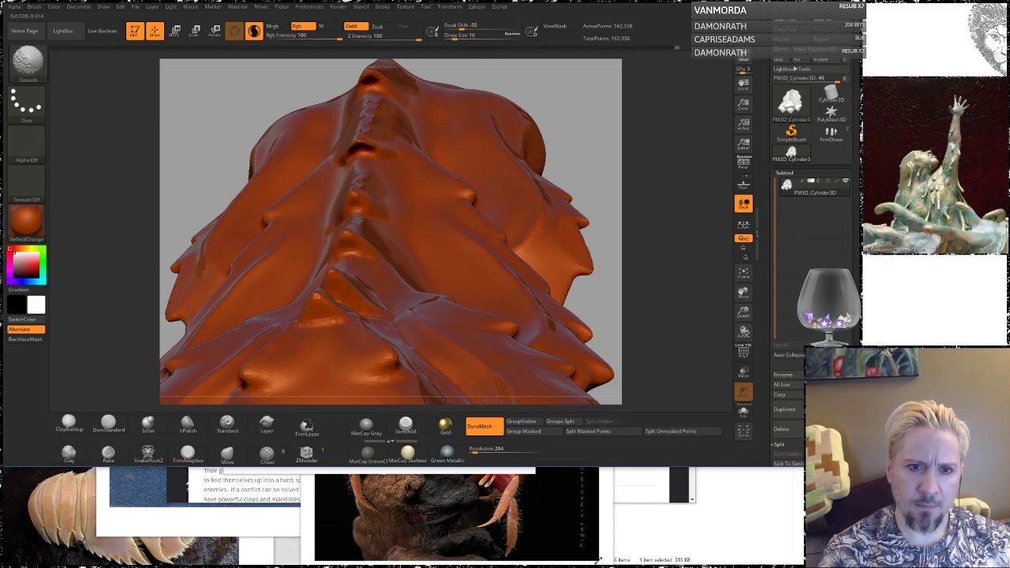
left_click_drag(355, 217, 353, 200, "shift")
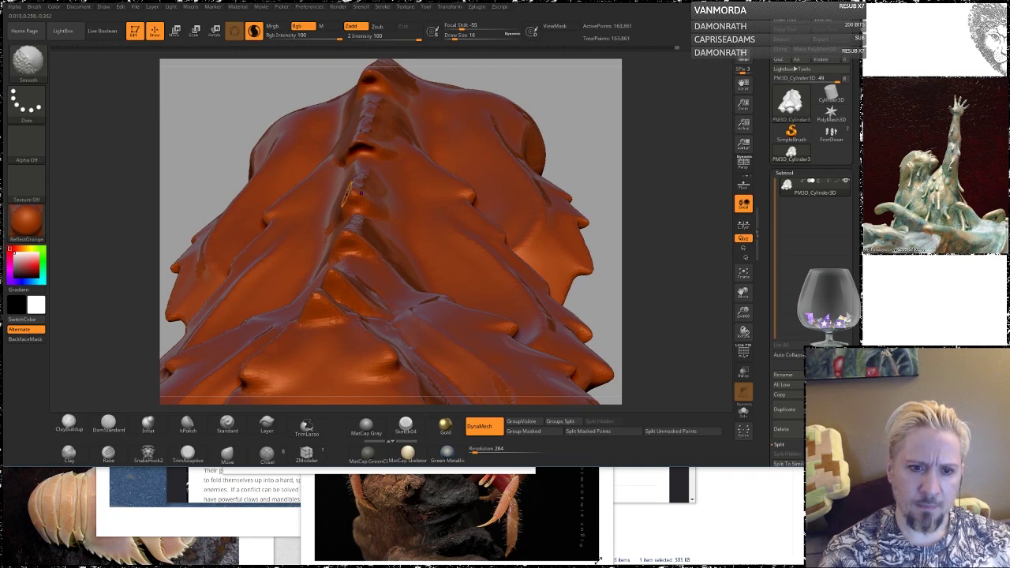
left_click_drag(598, 109, 671, 115)
mouse_move(424, 192)
left_mouse_down("alt")
mouse_move(407, 93)
mouse_move(442, 132)
mouse_move(473, 214)
mouse_move(490, 77)
left_mouse_up("alt")
left_click_drag(471, 171, 469, 143)
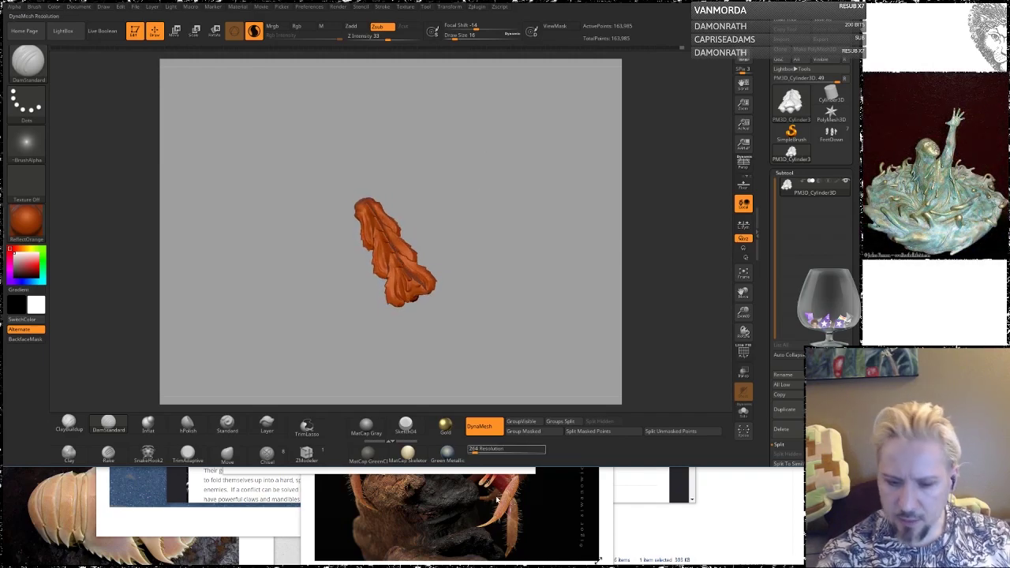
Step: Bring up the red crab and shovel-nosed lobster reference photos and arrange them side by side below the sculpt
left_click(452, 517)
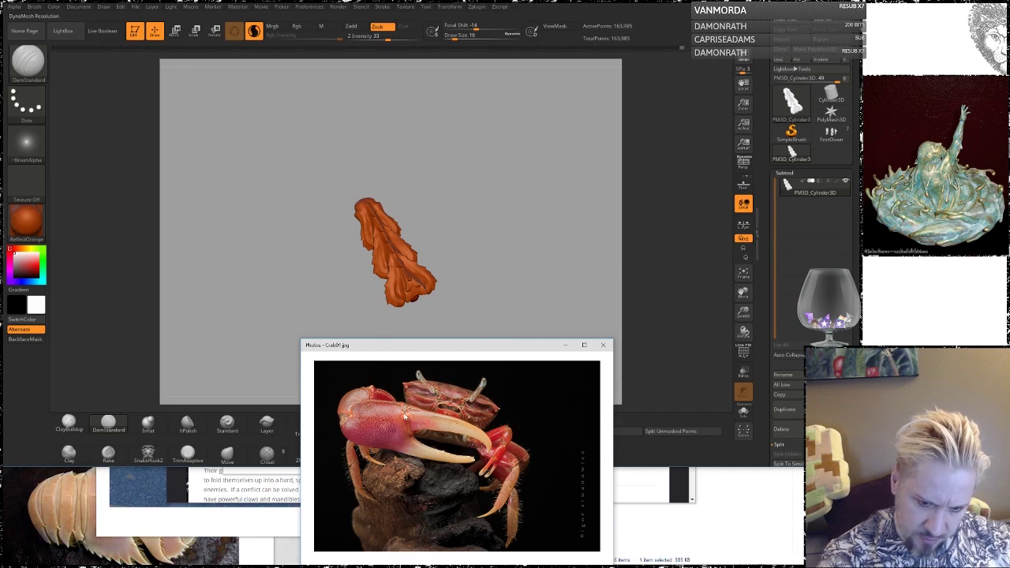
left_click(91, 510)
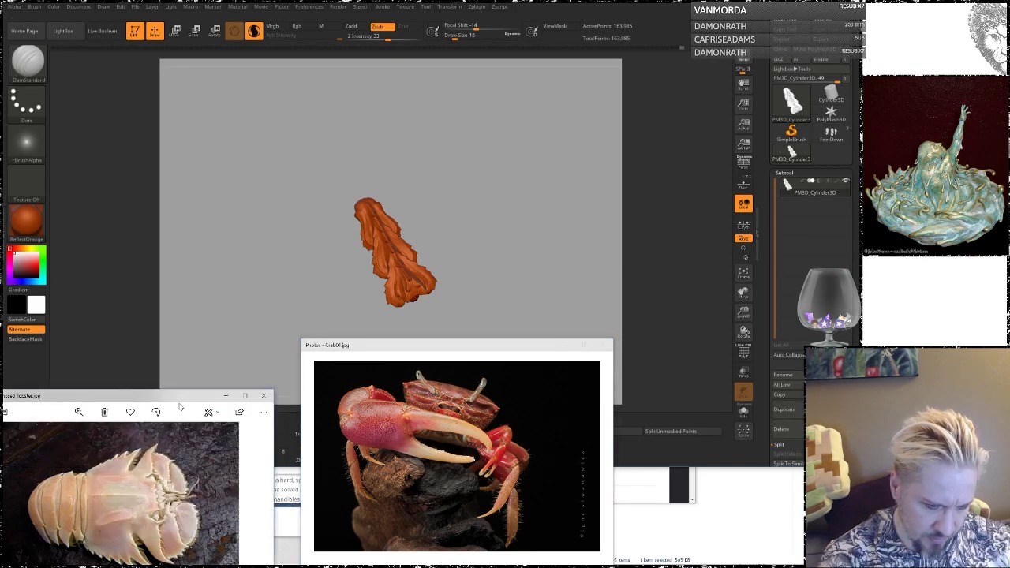
left_click_drag(178, 395, 283, 208)
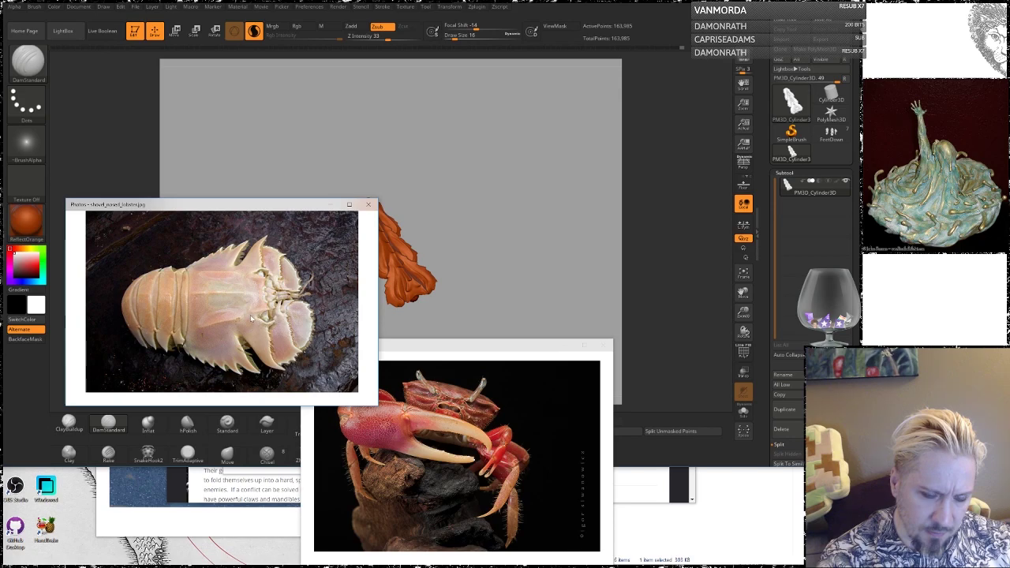
mouse_move(301, 208)
left_mouse_down()
mouse_move(253, 296)
mouse_move(246, 335)
mouse_move(223, 351)
left_mouse_up()
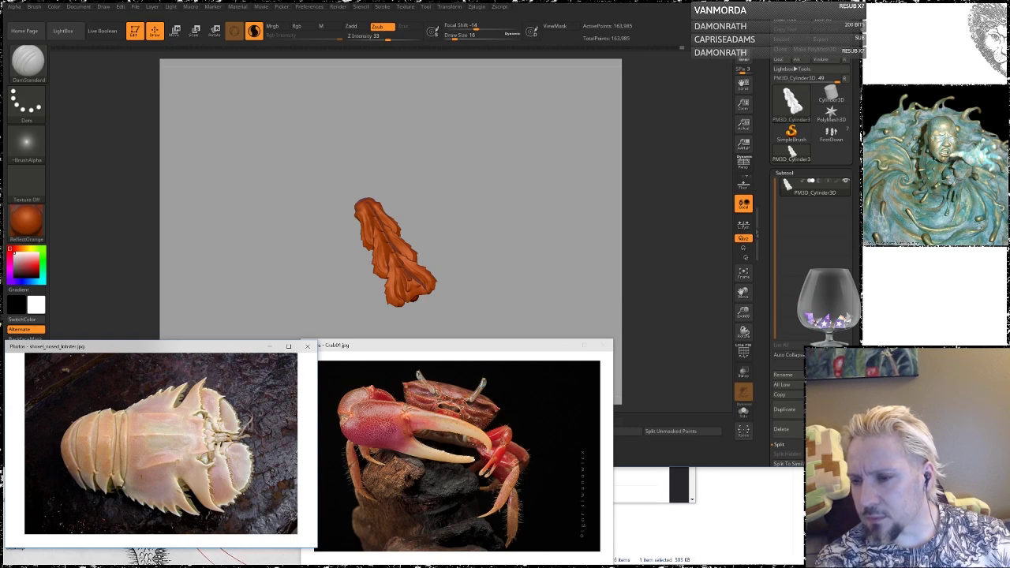
Step: Open the red-clawed blue crab photo from the Crab reference folder and enlarge it to examine the shell detail
left_click(707, 525)
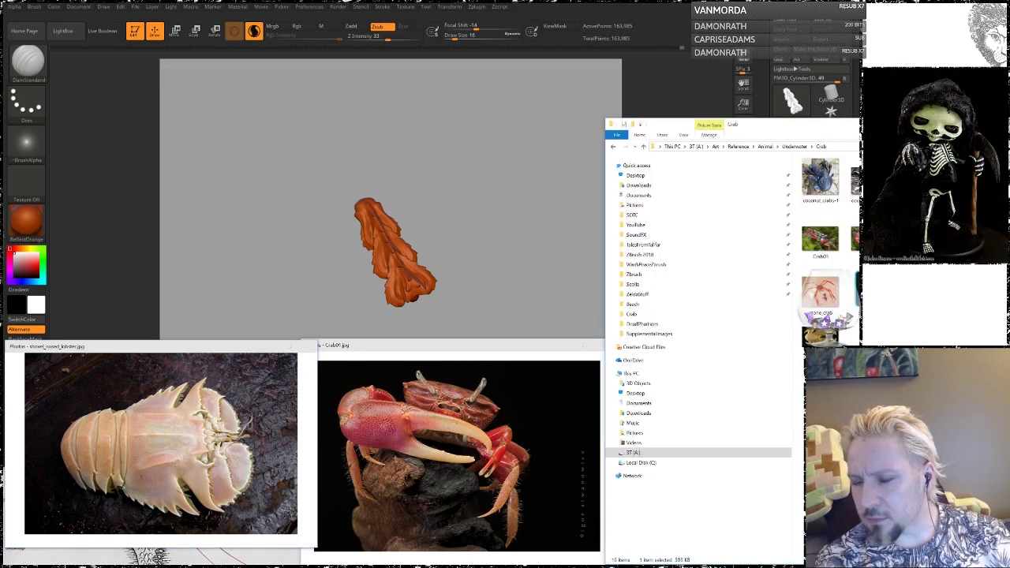
left_click(818, 238)
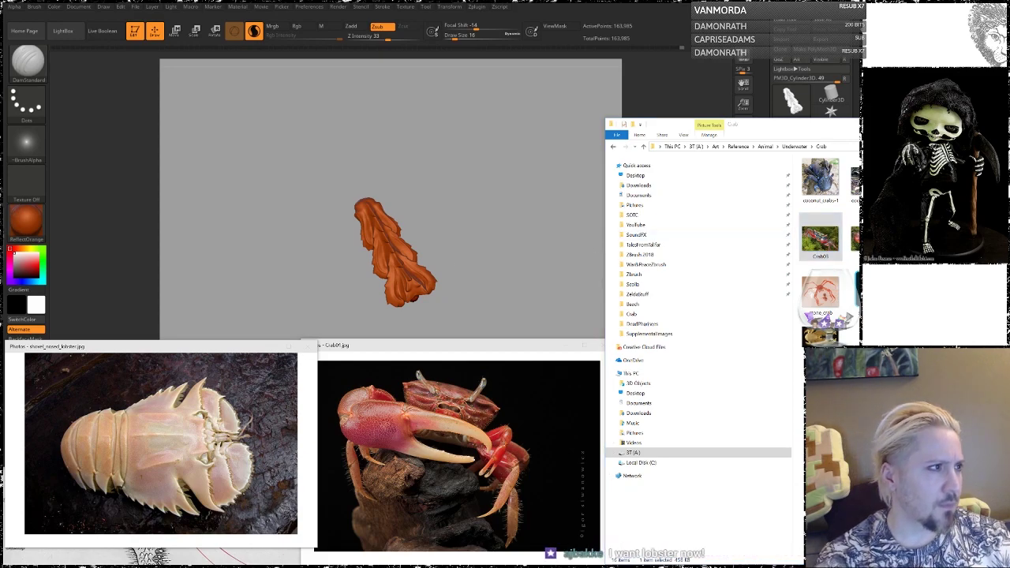
left_click_drag(390, 116, 405, 84)
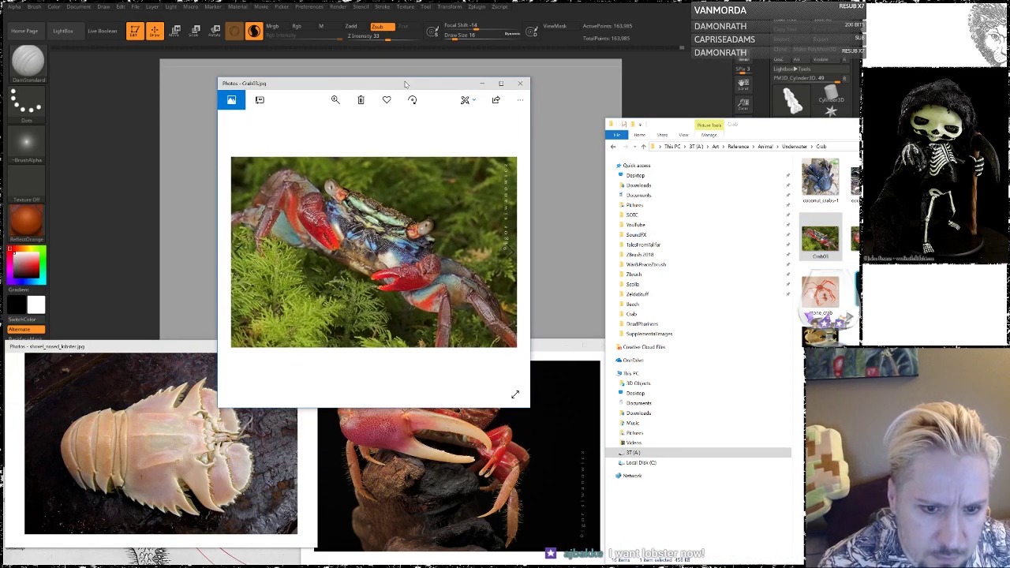
left_click(336, 99)
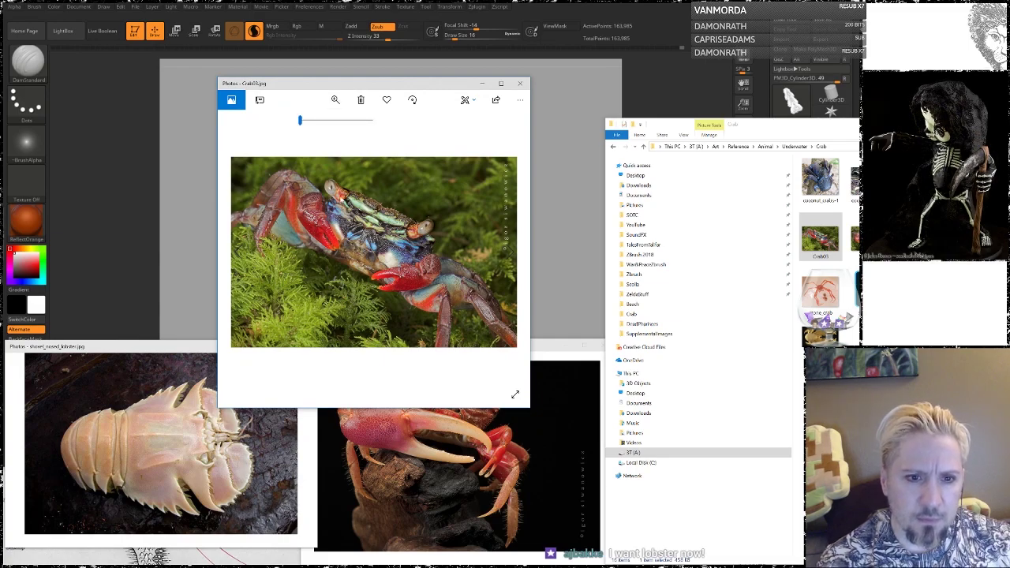
left_click_drag(301, 121, 319, 120)
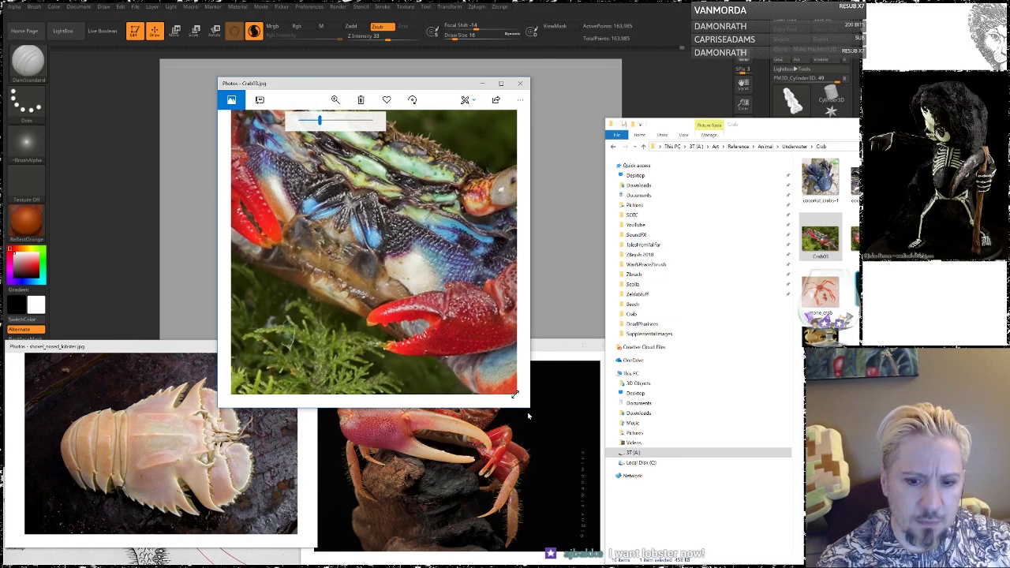
left_click_drag(531, 408, 805, 541)
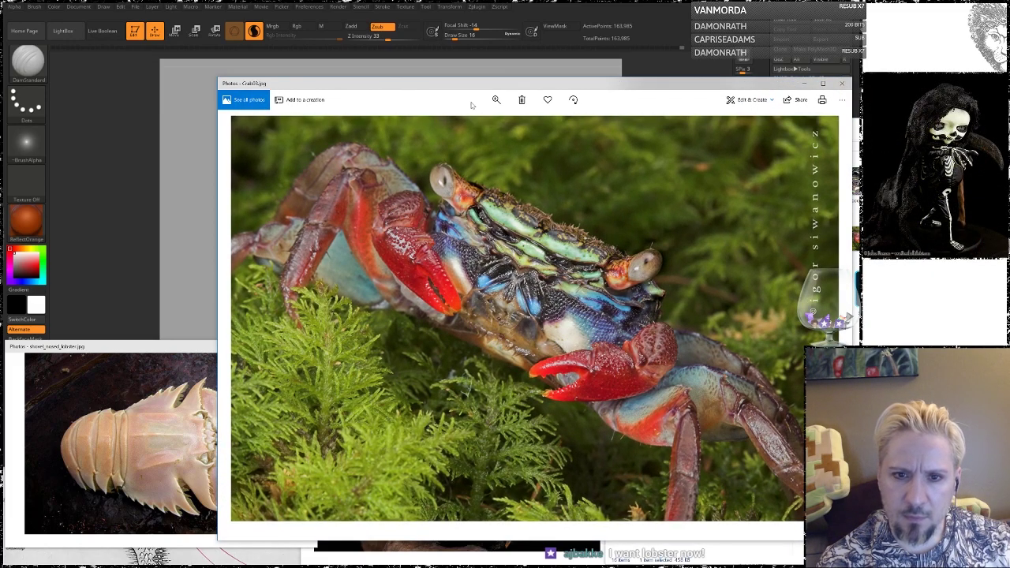
left_click_drag(443, 85, 335, 43)
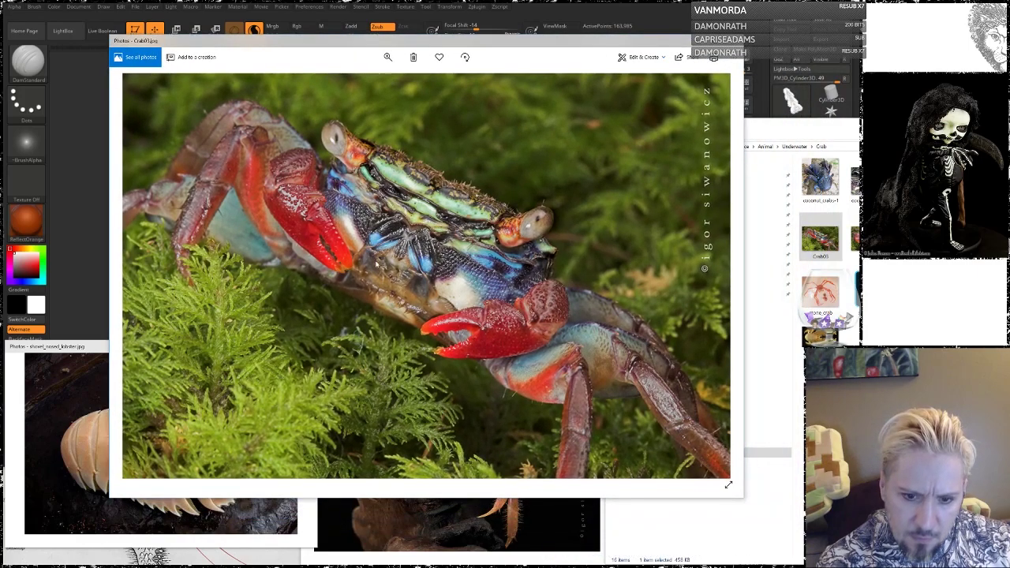
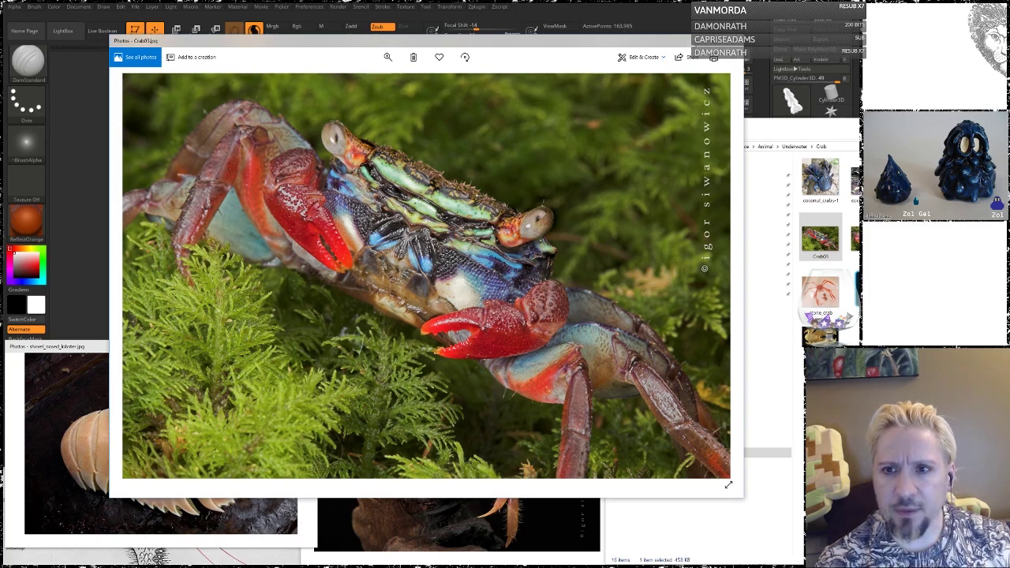
Step: Return to ZBrush, smooth the segmented armor's surface and set the draw size to 74
left_click(471, 9)
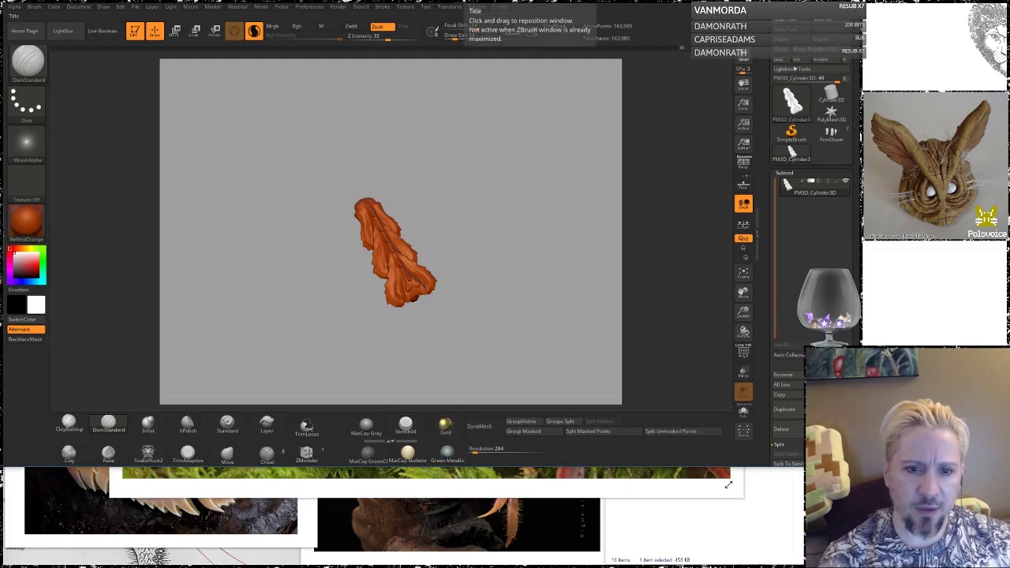
mouse_move(488, 210)
left_mouse_down()
mouse_move(487, 236)
mouse_move(476, 192)
mouse_move(384, 206)
left_mouse_up()
key("shift")
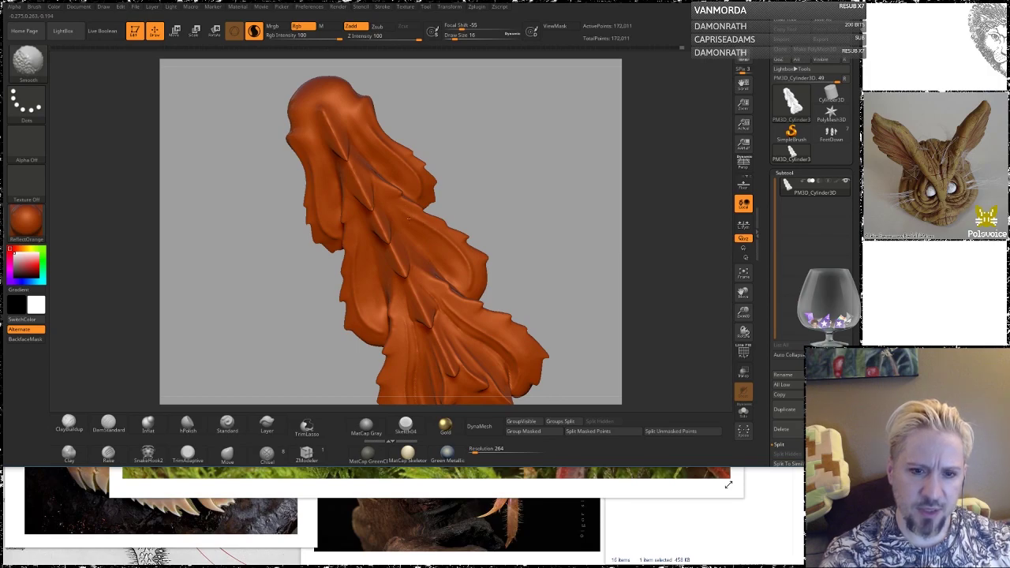
key("space")
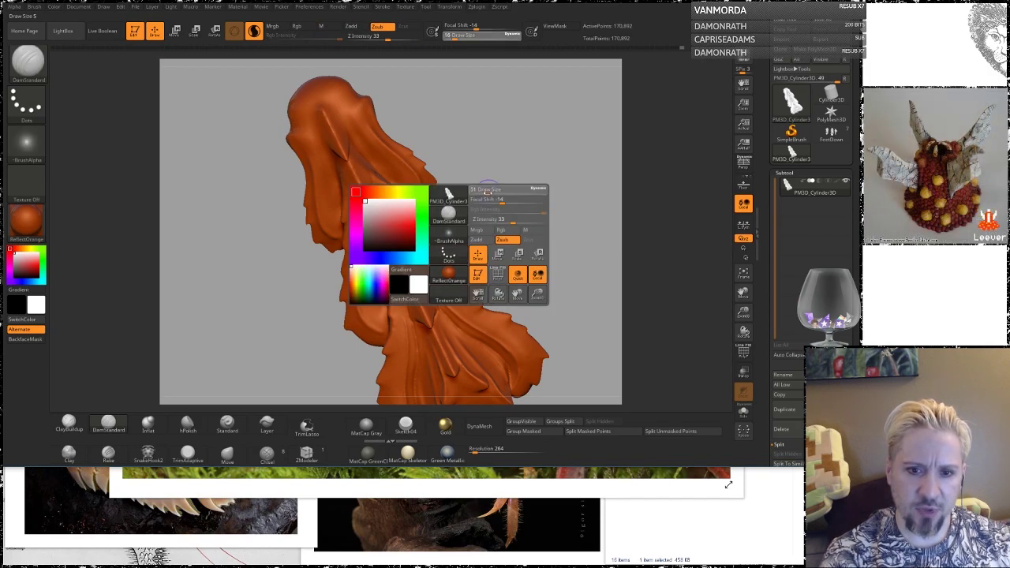
mouse_move(491, 192)
left_mouse_down()
mouse_move(507, 83)
mouse_move(495, 139)
mouse_move(513, 146)
mouse_move(487, 180)
mouse_move(507, 131)
mouse_move(508, 172)
mouse_move(504, 120)
left_mouse_up()
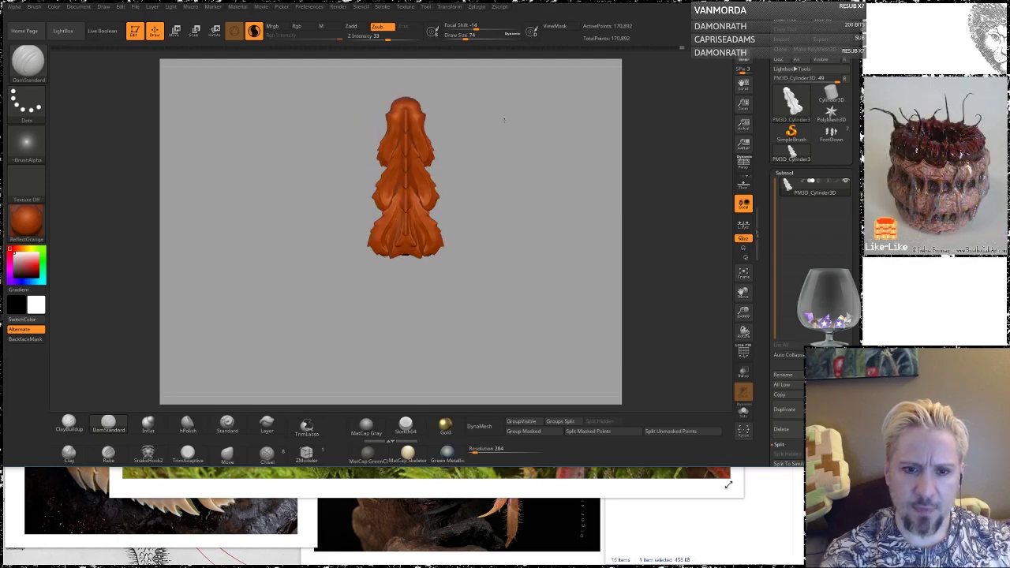
Step: Switch to the Standard brush and set its stroke type to DragRect
left_click(227, 426)
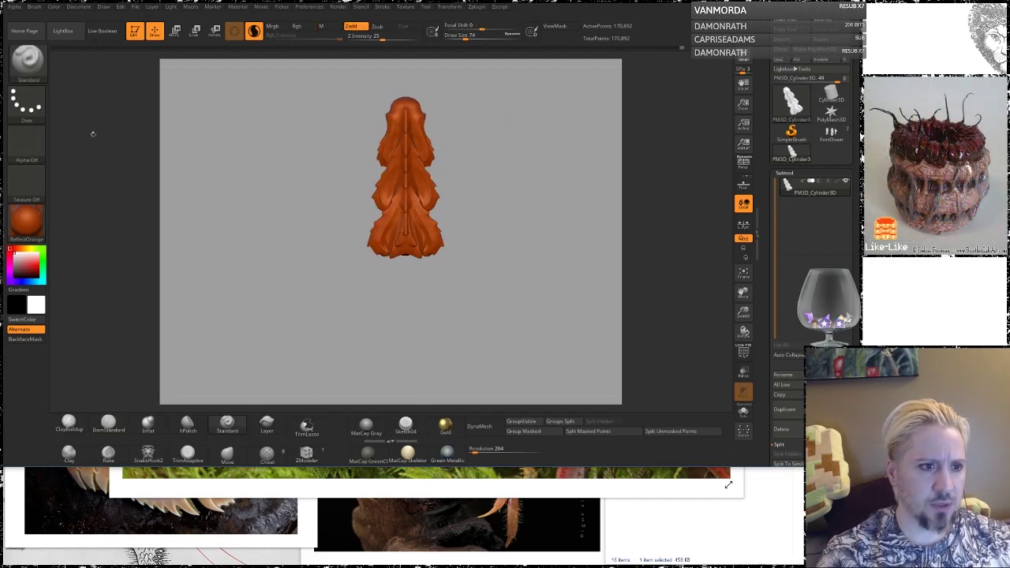
left_click(30, 145)
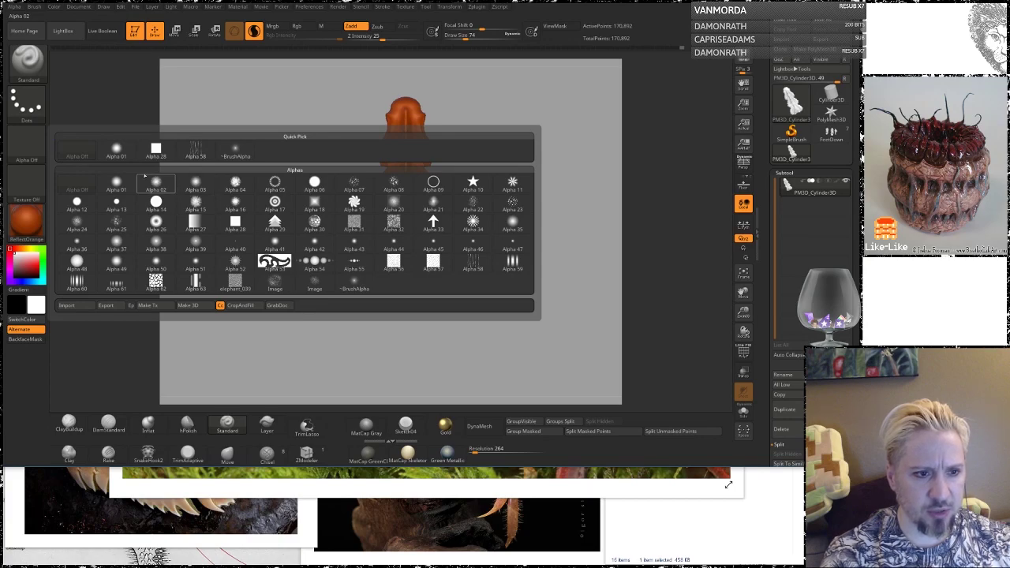
left_click(34, 93)
left_click(116, 110)
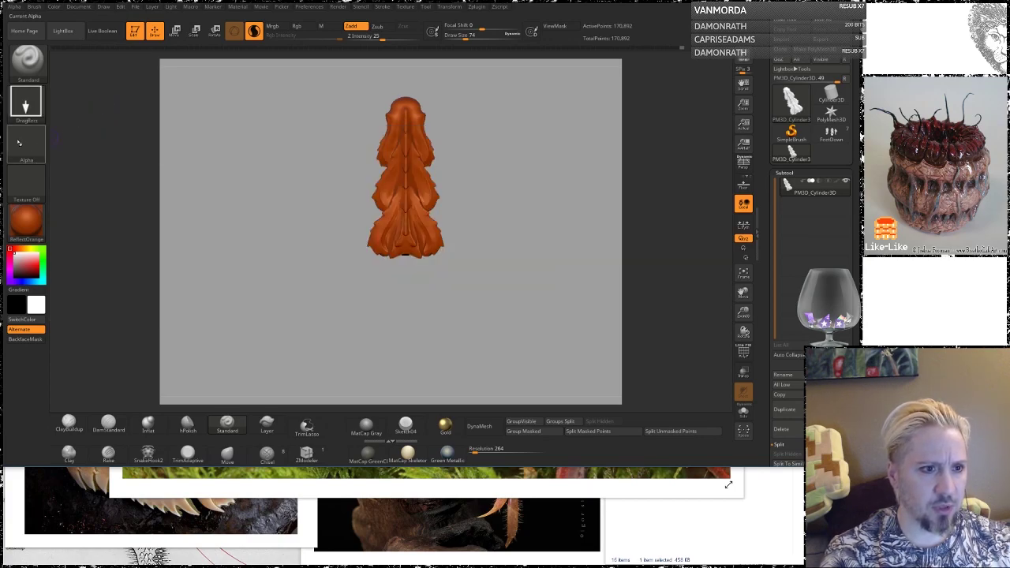
Step: Start importing a brush alpha and browse to the Plant folder within the Zbrush ZAlphas resources
left_click(30, 145)
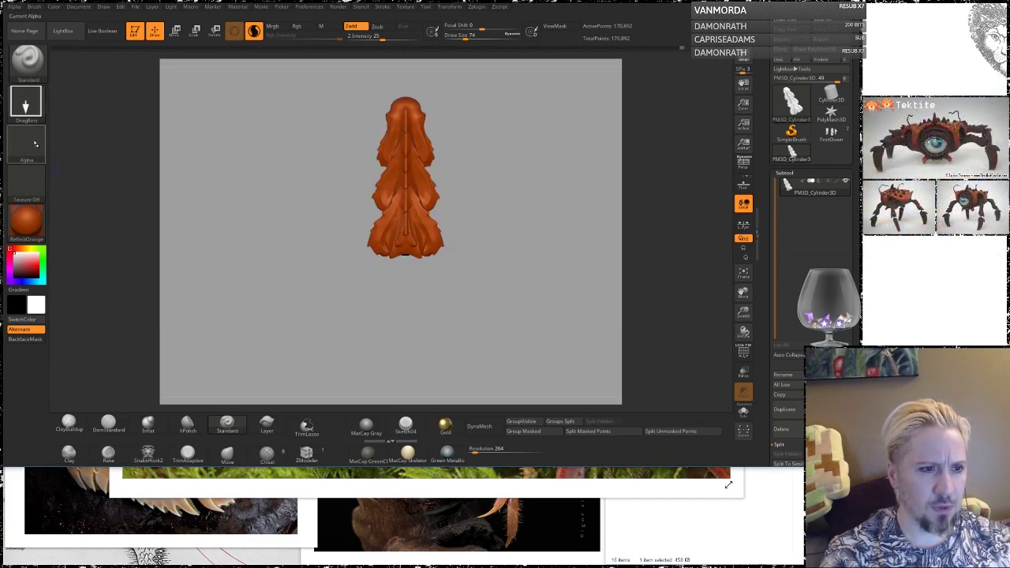
left_click(39, 143)
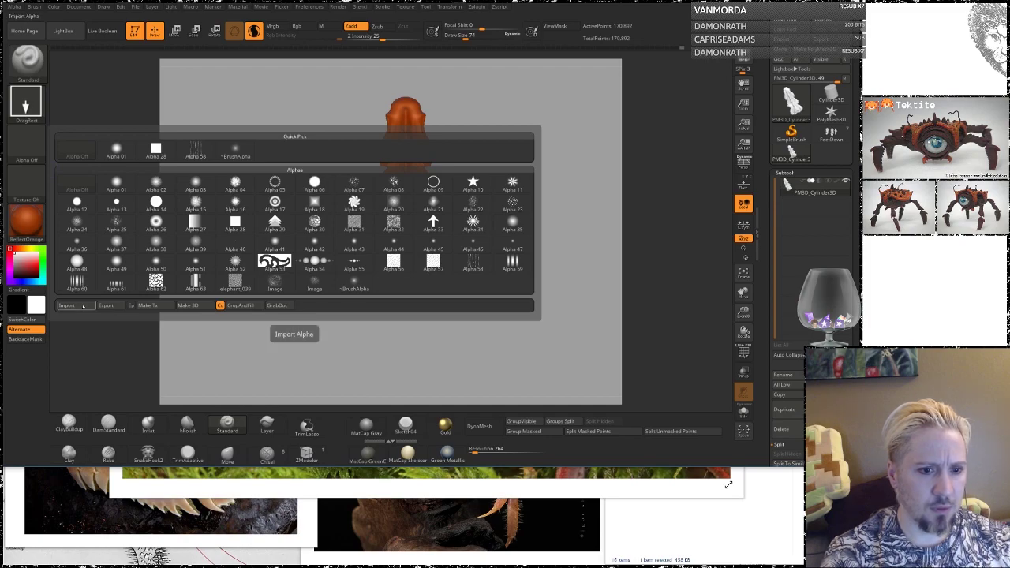
mouse_move(265, 287)
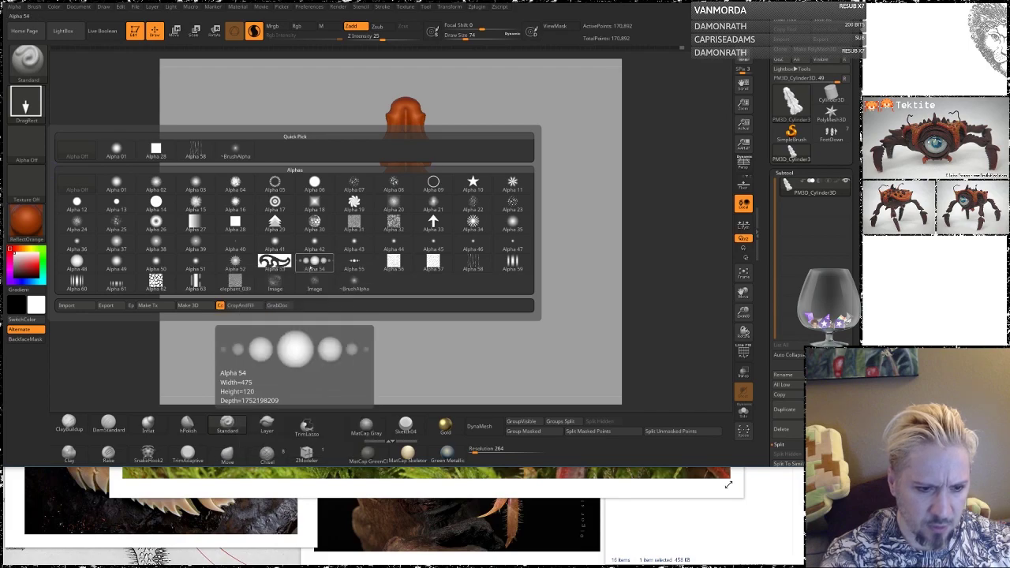
left_click(66, 306)
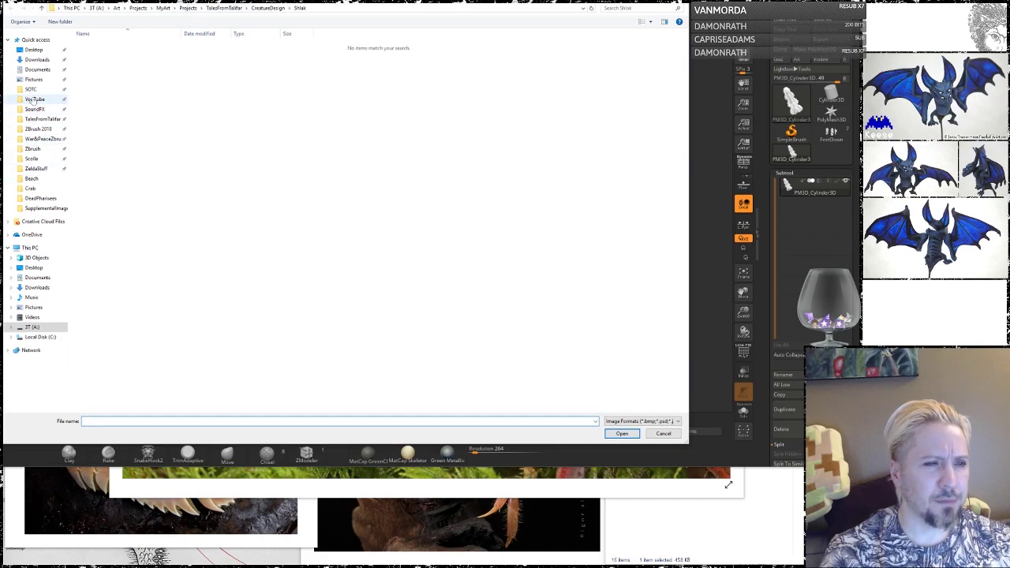
left_click(40, 148)
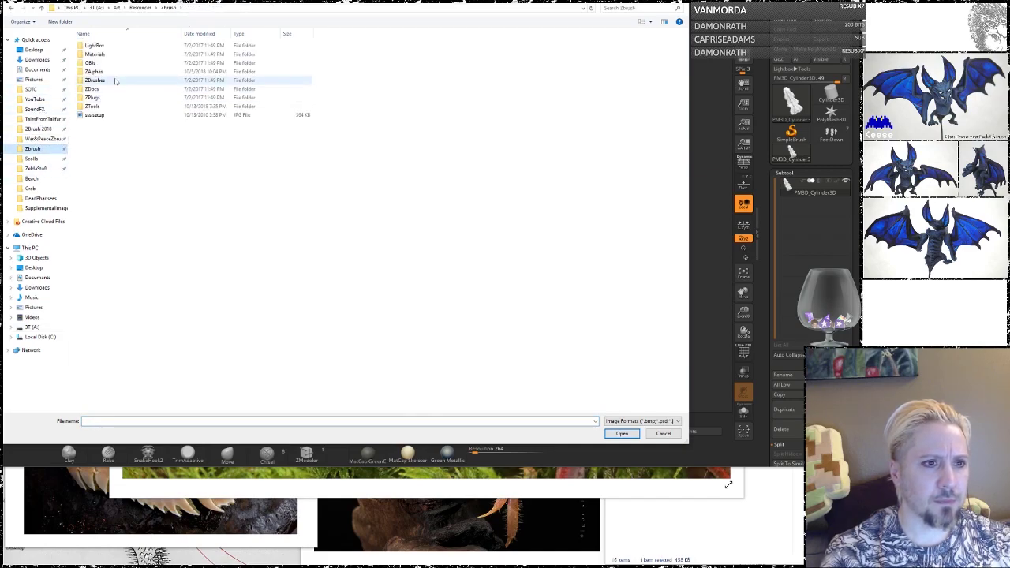
double_click(233, 76)
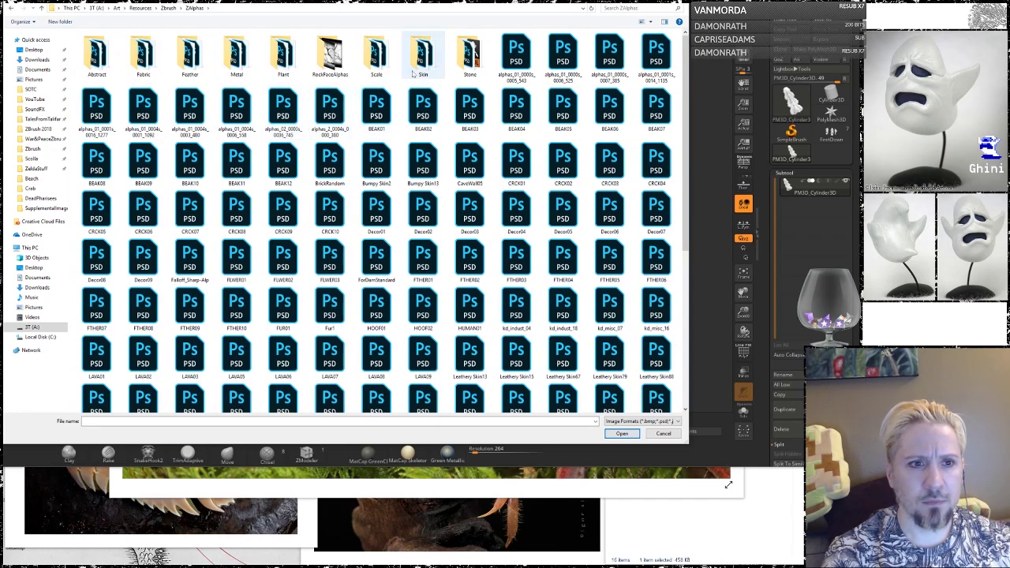
double_click(282, 60)
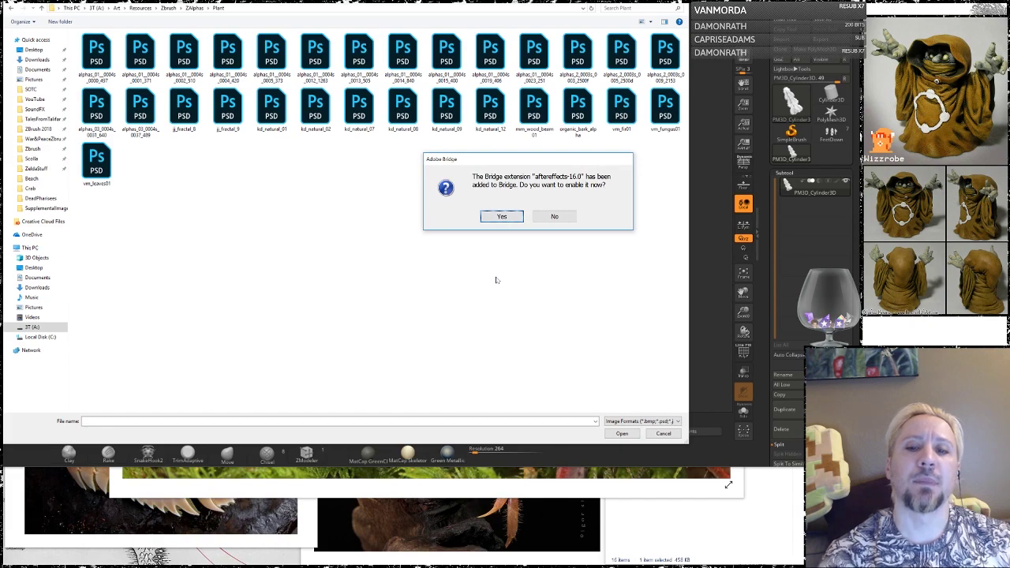
Step: Enable the newly added Adobe Bridge extensions and dismiss the Creative Cloud Libraries notice
left_click(499, 216)
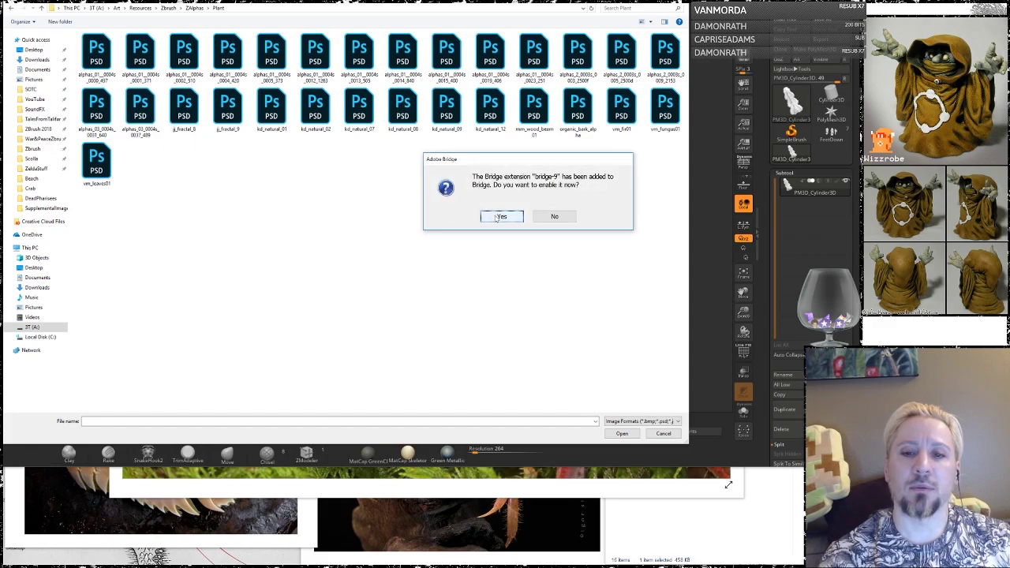
left_click(498, 217)
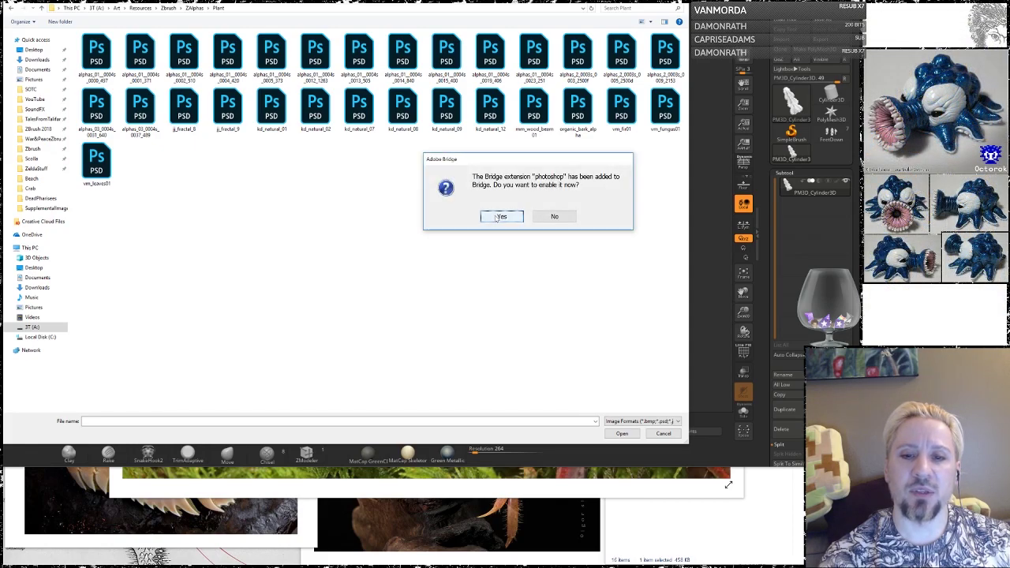
left_click(498, 217)
left_click(498, 217)
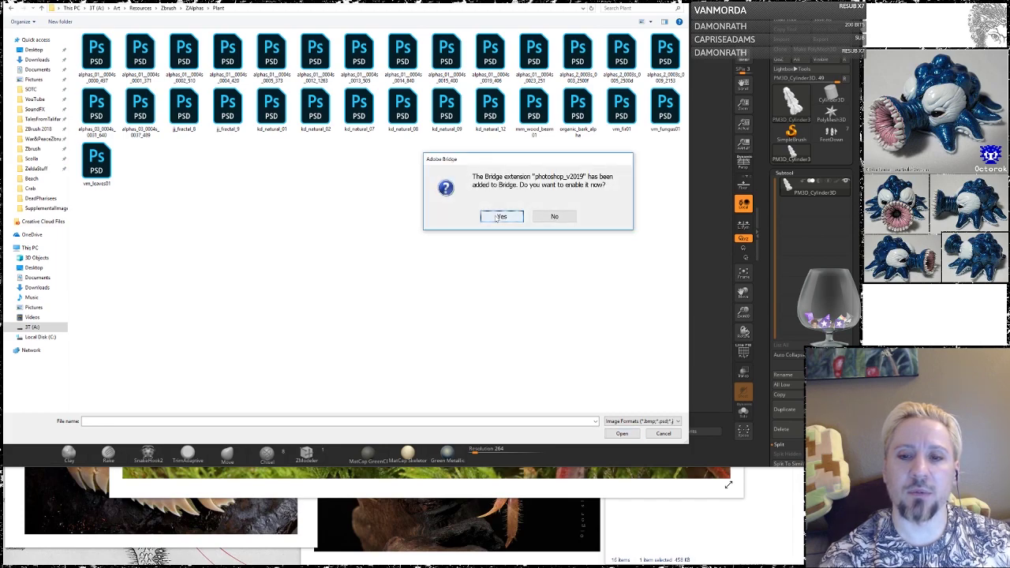
left_click(498, 217)
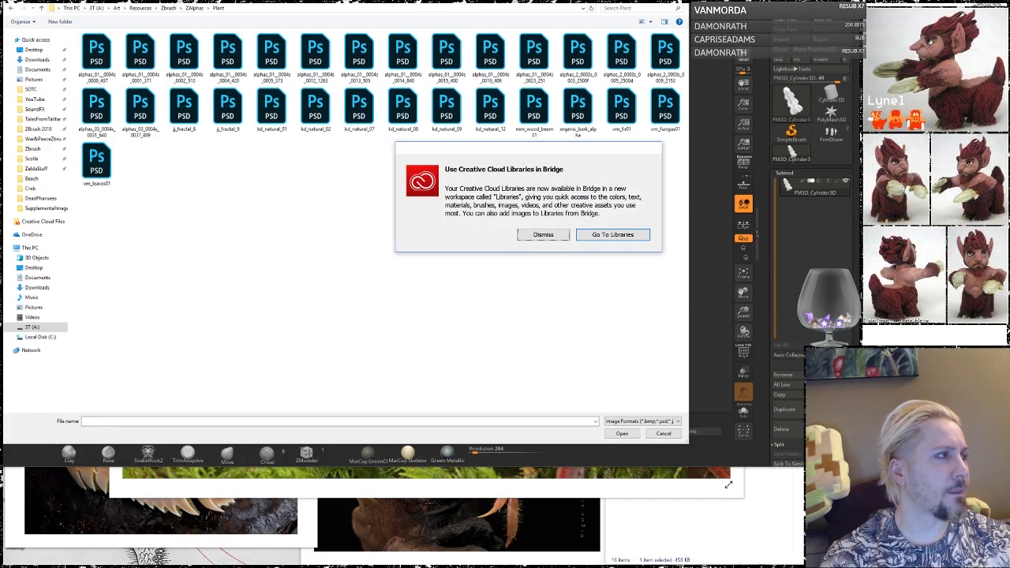
left_click(558, 235)
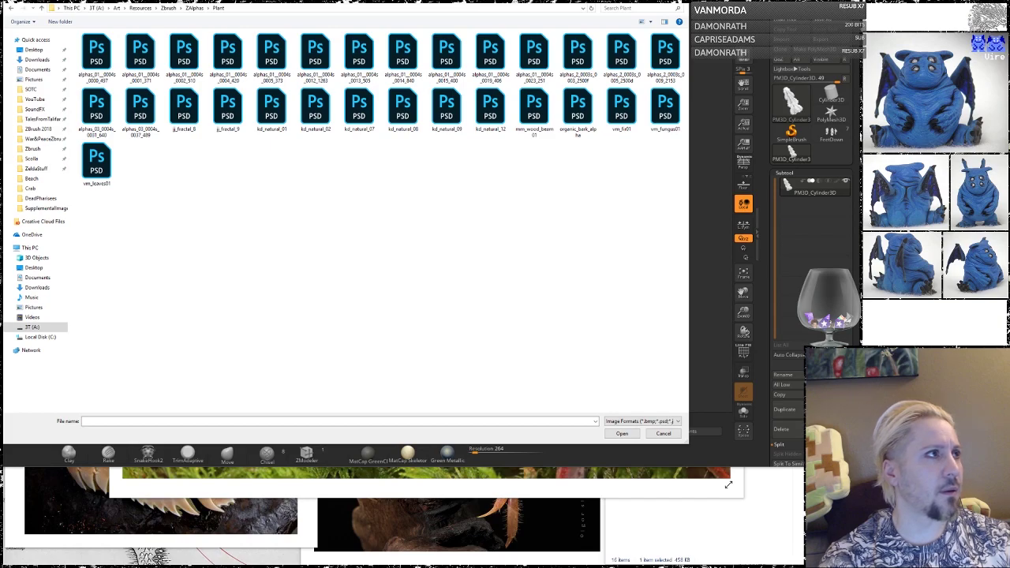
Step: Preview the Plant alphas as thumbnails in Adobe Bridge, and import vm_fungus01 as the brush alpha in ZBrush
left_click_drag(0, 107, 351, 32)
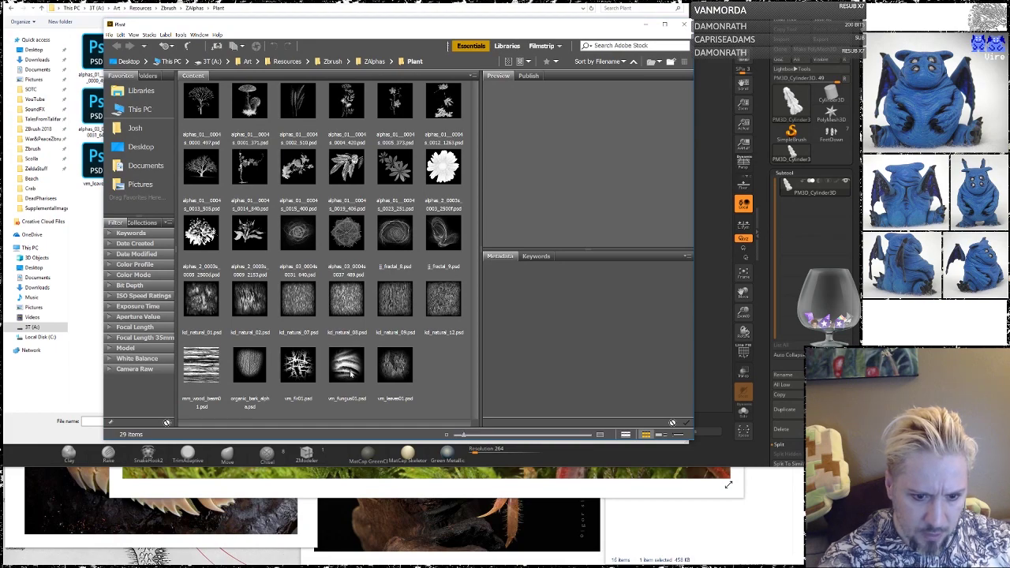
left_click(275, 1)
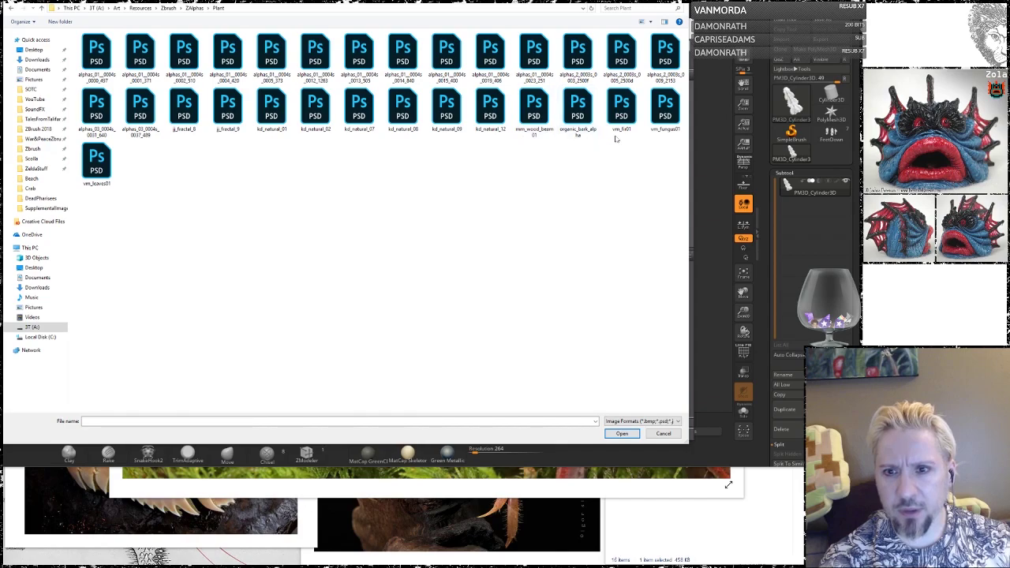
double_click(665, 109)
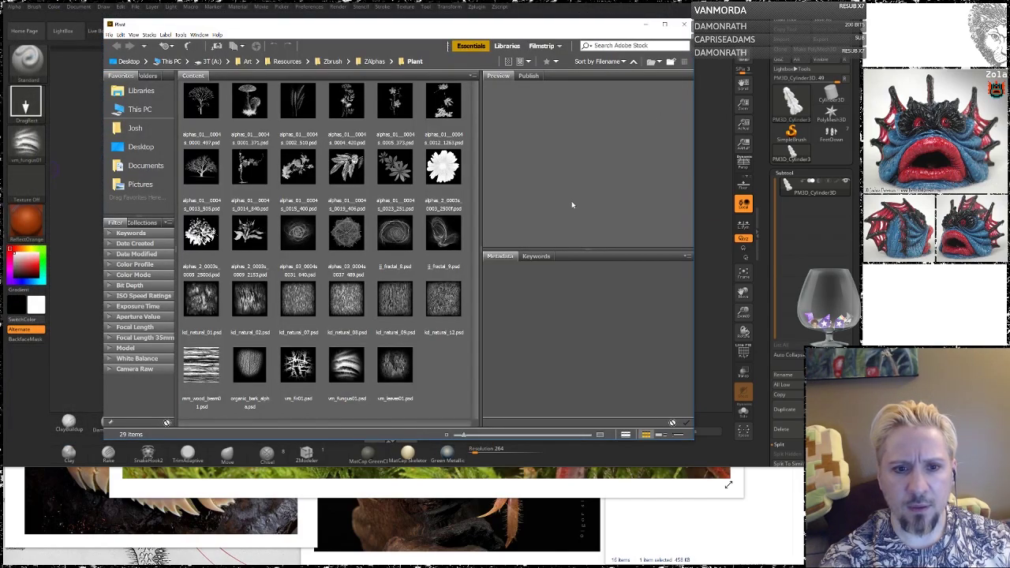
left_click(456, 10)
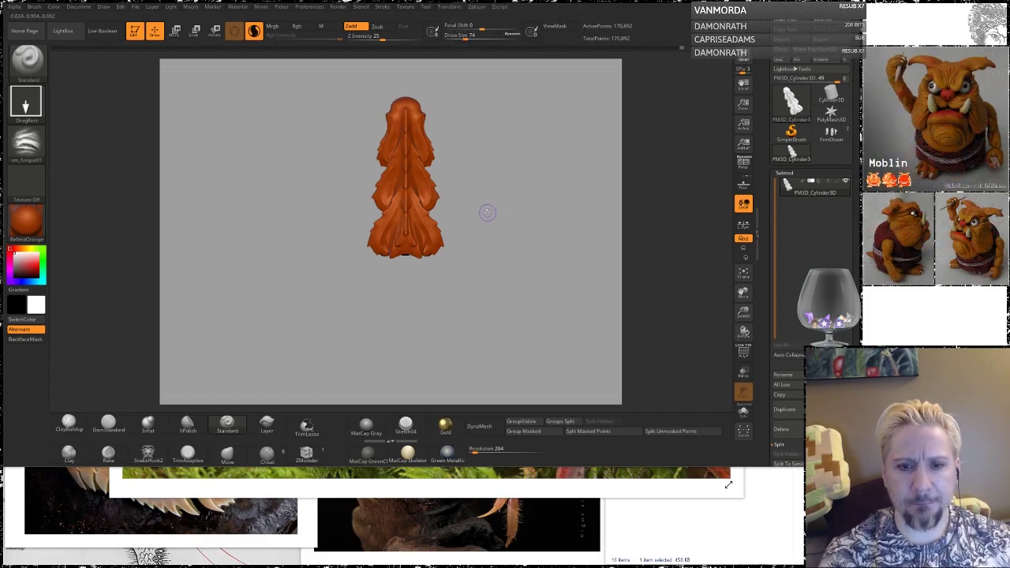
Step: Set the brush's Z Intensity to 14, undo a test stamp on the upper plates and turn off Sculptris Pro
left_click_drag(495, 264, 515, 324, "alt")
left_click_drag(512, 246, 403, 246)
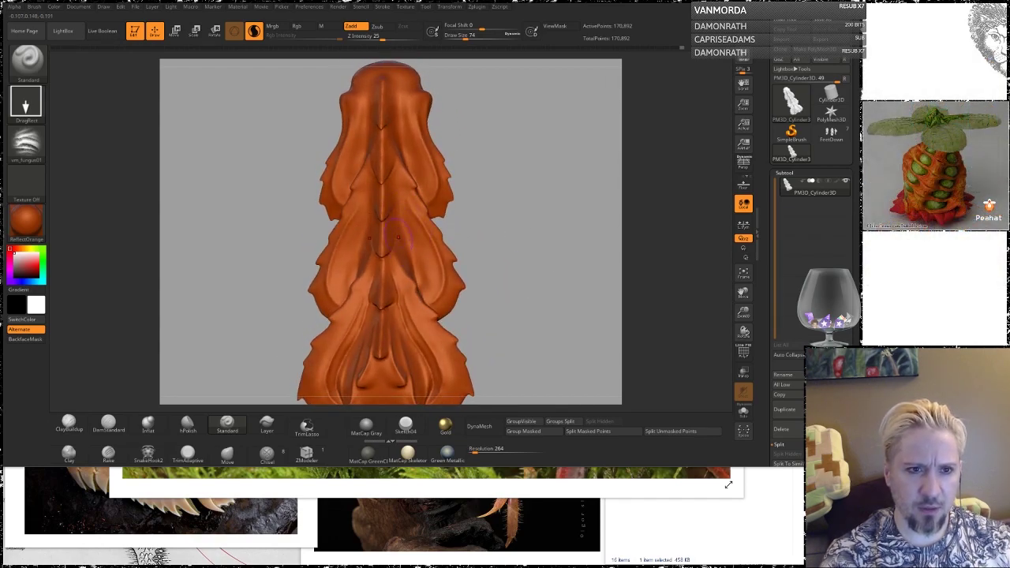
left_click_drag(392, 34, 371, 37)
mouse_move(354, 150)
left_mouse_down()
mouse_move(353, 216)
mouse_move(395, 235)
mouse_move(453, 181)
left_mouse_up()
key("ctrl+z")
left_click(253, 31)
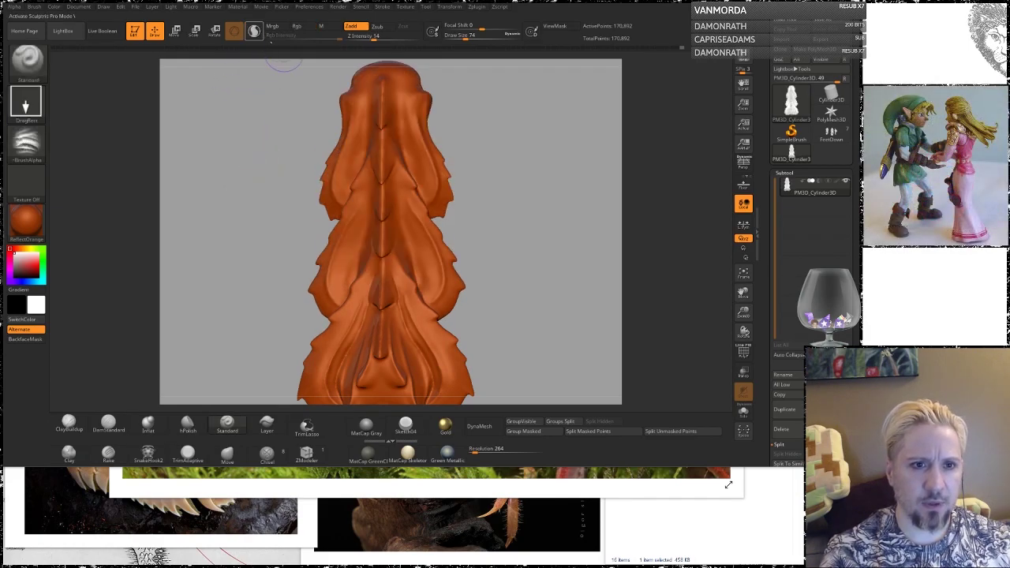
Step: Remesh the armor with DynaMesh at resolution 432
left_click_drag(502, 86, 505, 67)
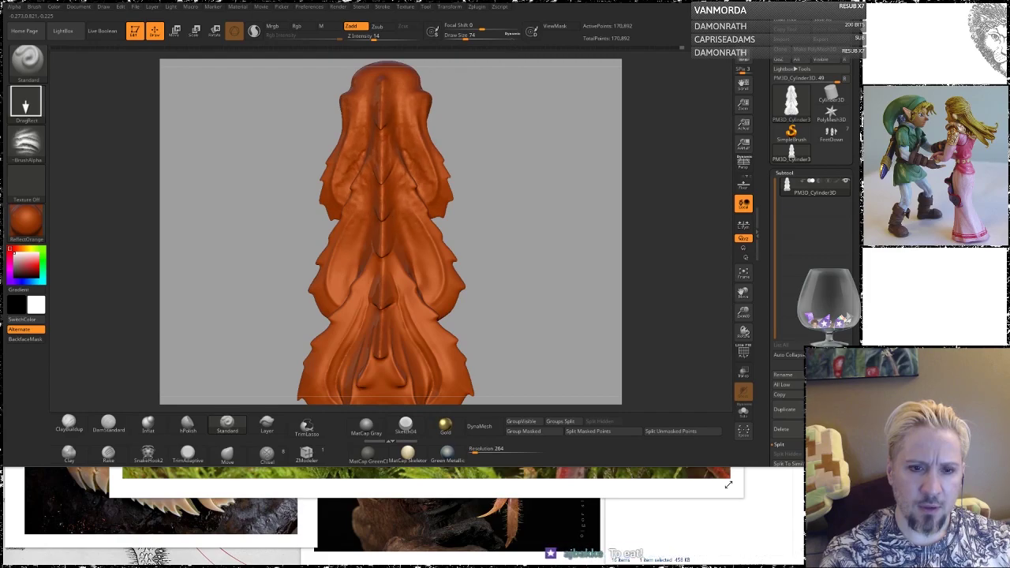
mouse_move(519, 191)
left_mouse_down()
mouse_move(506, 198)
mouse_move(521, 207)
mouse_move(518, 255)
left_mouse_up()
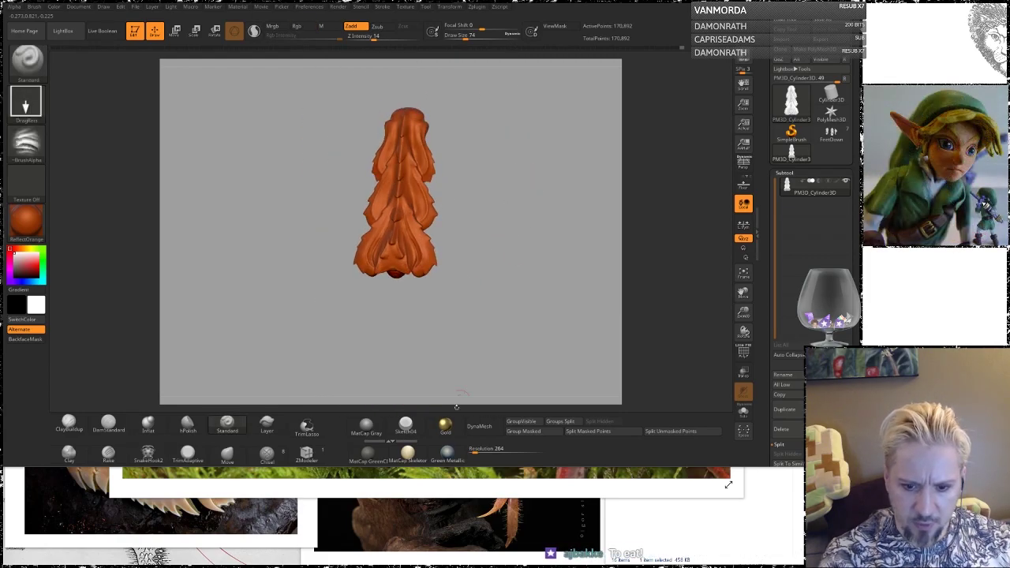
left_click_drag(468, 459, 478, 455)
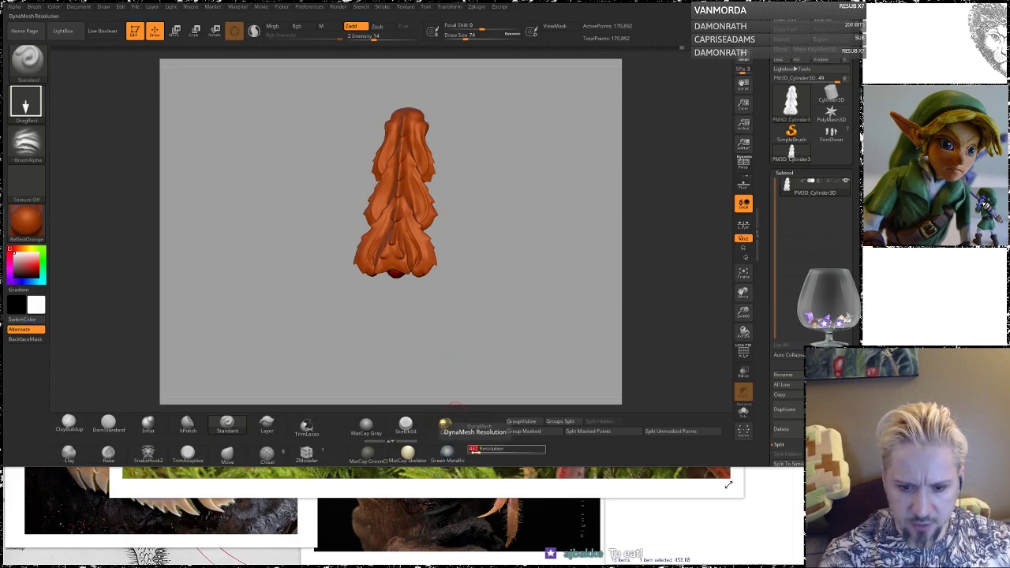
left_click(489, 427)
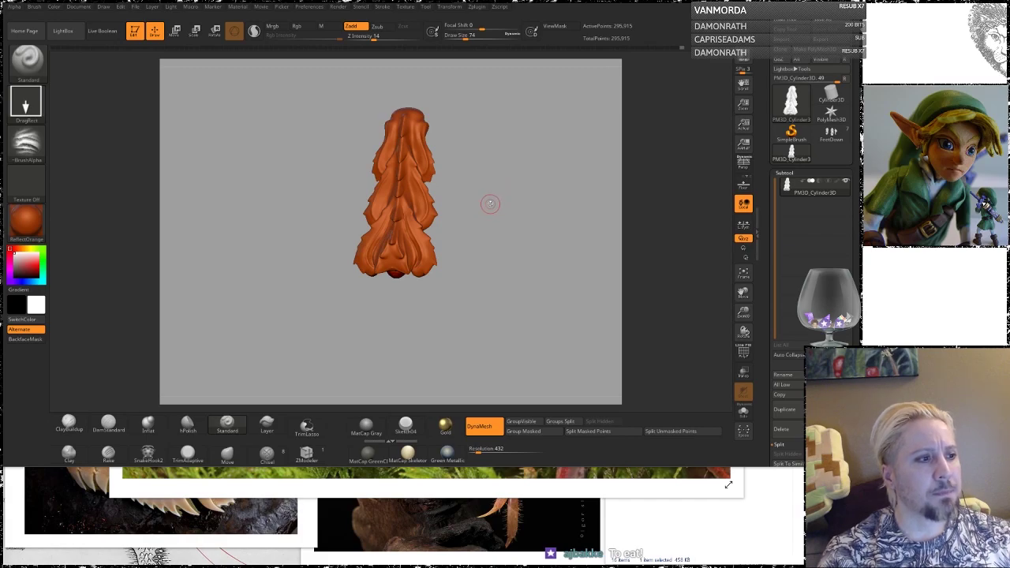
Step: Set the Z Intensity to 18 and stamp the fungus alpha across the domed top segment of the armor
left_click_drag(469, 187, 510, 207)
left_click_drag(495, 127, 474, 316, "alt")
mouse_move(469, 198)
left_mouse_down("alt")
mouse_move(479, 224)
mouse_move(396, 204)
left_mouse_up("alt")
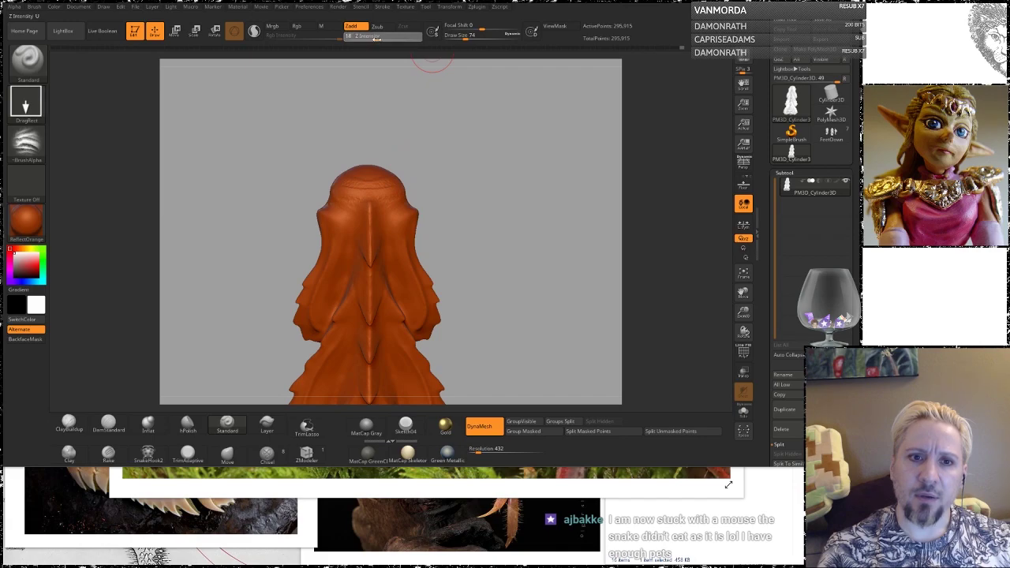
left_click_drag(376, 39, 374, 39)
mouse_move(450, 219)
left_mouse_down()
mouse_move(462, 221)
mouse_move(393, 234)
left_mouse_up()
left_click_drag(425, 267, 401, 266)
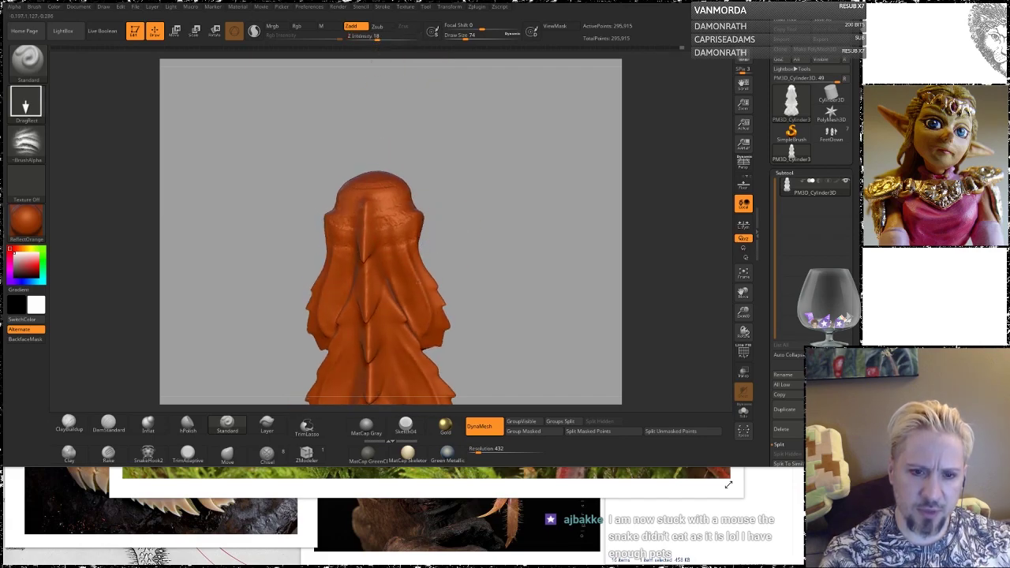
Step: Stamp the fungus alpha over the uppermost pair of plates on both sides of the central ridge
mouse_move(486, 256)
left_mouse_down()
mouse_move(475, 243)
mouse_move(493, 259)
mouse_move(501, 219)
mouse_move(485, 219)
mouse_move(500, 236)
mouse_move(516, 222)
mouse_move(497, 229)
left_mouse_up()
left_click_drag(423, 249, 482, 198)
mouse_move(419, 274)
left_mouse_down()
mouse_move(487, 168)
mouse_move(497, 161)
mouse_move(518, 172)
left_mouse_up()
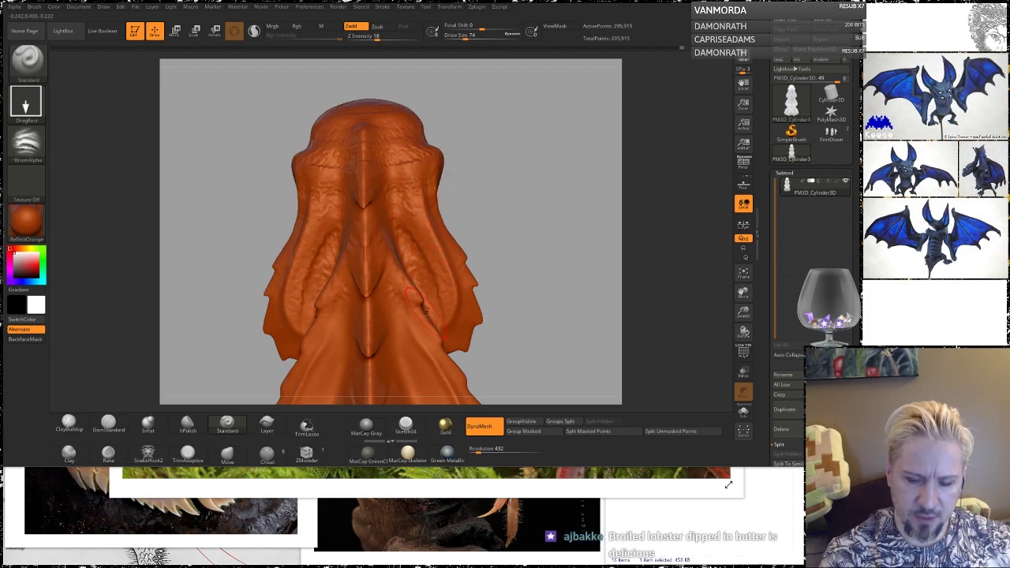
mouse_move(469, 188)
left_mouse_down()
mouse_move(584, 193)
mouse_move(486, 193)
left_mouse_up()
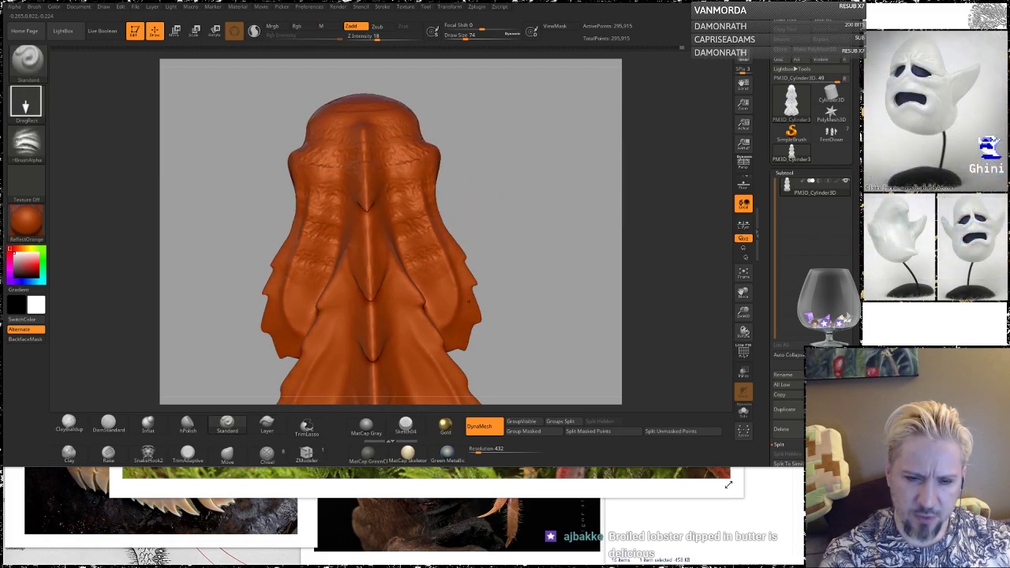
left_click_drag(551, 236, 508, 224)
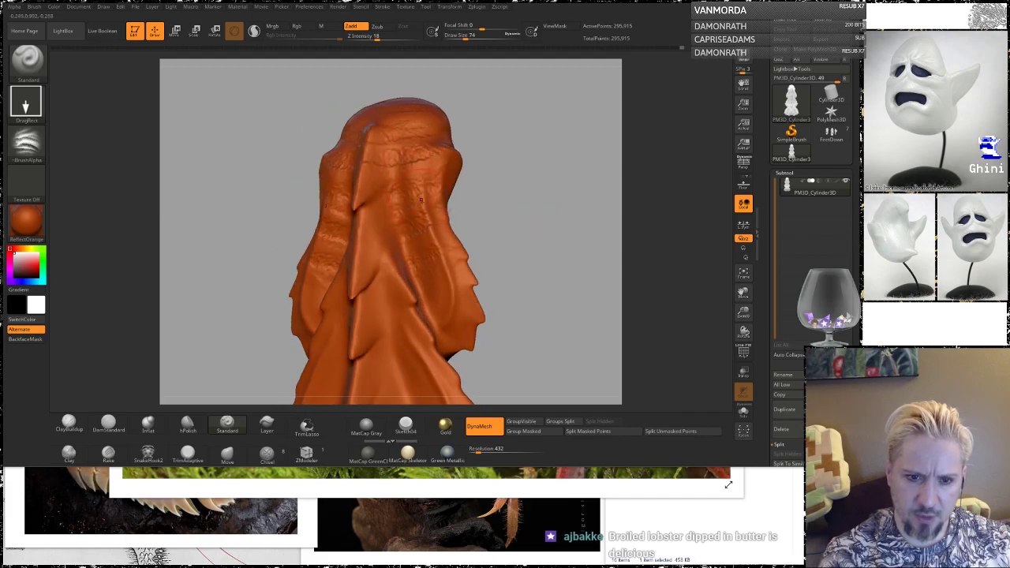
mouse_move(282, 169)
left_mouse_down()
mouse_move(542, 218)
mouse_move(523, 230)
mouse_move(486, 219)
left_mouse_up()
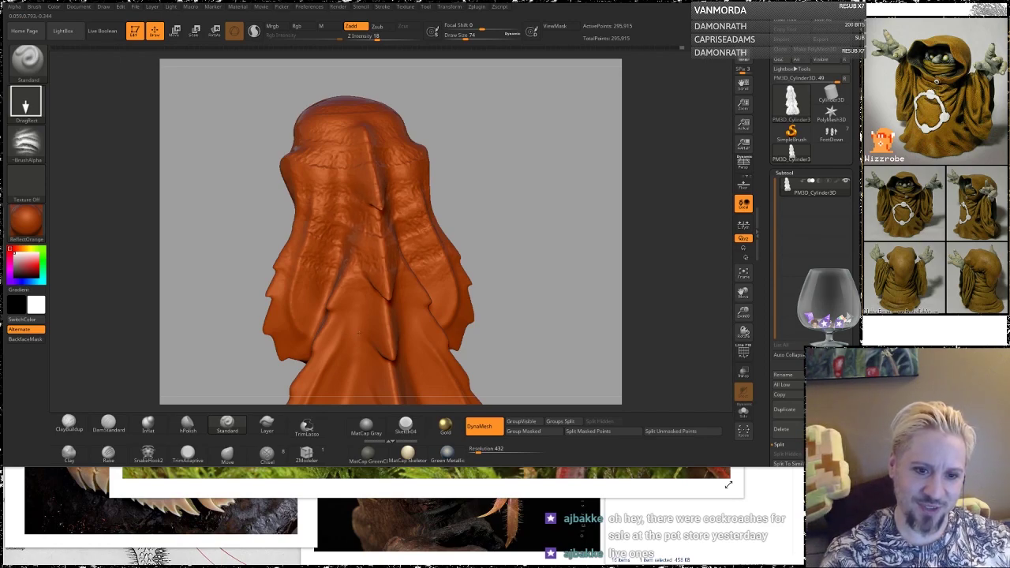
Step: Extend the fungus texture around the sides of the top segment and down to the uppermost plates' spiked edges
mouse_move(534, 220)
left_mouse_down()
mouse_move(505, 248)
mouse_move(497, 229)
mouse_move(505, 251)
mouse_move(496, 244)
mouse_move(513, 221)
mouse_move(498, 229)
mouse_move(474, 209)
mouse_move(491, 184)
mouse_move(484, 197)
left_mouse_up()
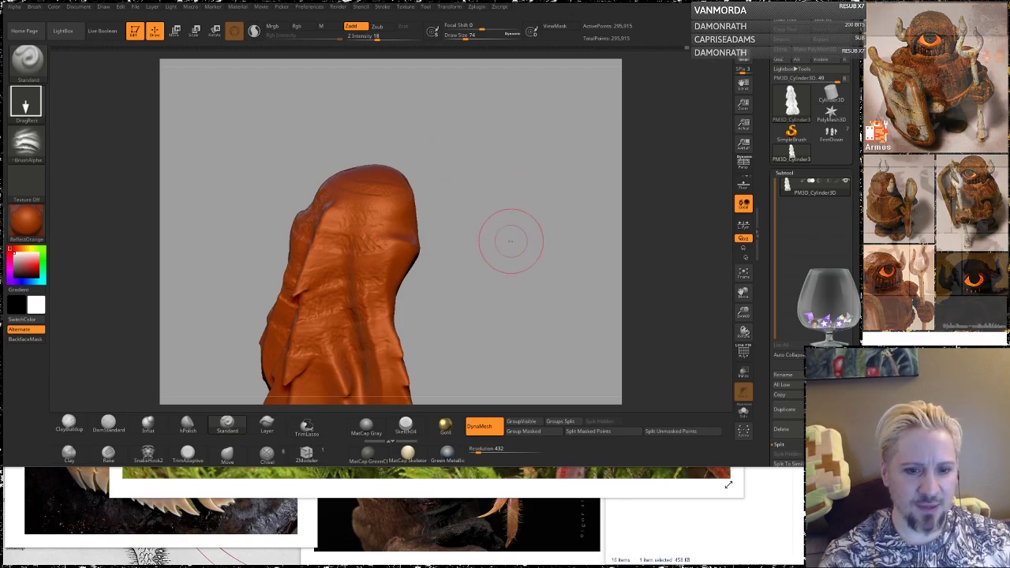
mouse_move(510, 240)
left_mouse_down()
mouse_move(494, 242)
mouse_move(474, 210)
mouse_move(402, 229)
left_mouse_up()
left_click_drag(248, 326, 261, 360)
left_click_drag(289, 254, 289, 275)
mouse_move(452, 306)
left_mouse_down("alt")
mouse_move(492, 162)
mouse_move(473, 198)
left_mouse_up("alt")
mouse_move(319, 204)
left_mouse_down()
mouse_move(292, 229)
mouse_move(275, 310)
left_mouse_up()
mouse_move(492, 184)
left_mouse_down()
mouse_move(536, 165)
mouse_move(582, 166)
mouse_move(521, 189)
mouse_move(484, 180)
left_mouse_up()
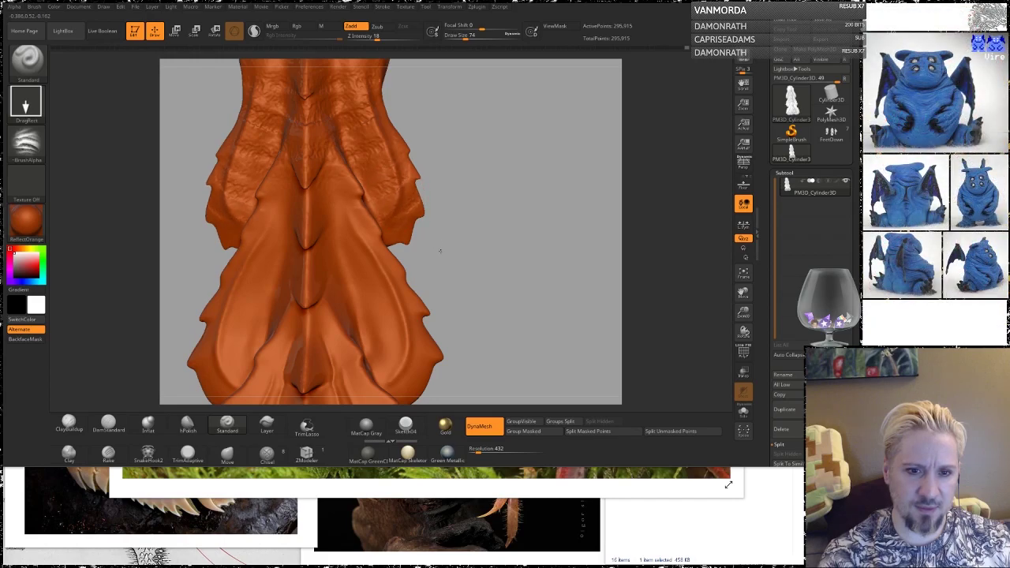
Step: Stamp the fungus alpha over the middle pair of plates on both sides of the central ridge
key("f")
mouse_move(466, 189)
left_mouse_down()
mouse_move(501, 244)
mouse_move(514, 218)
mouse_move(470, 214)
mouse_move(462, 182)
mouse_move(450, 199)
left_mouse_up()
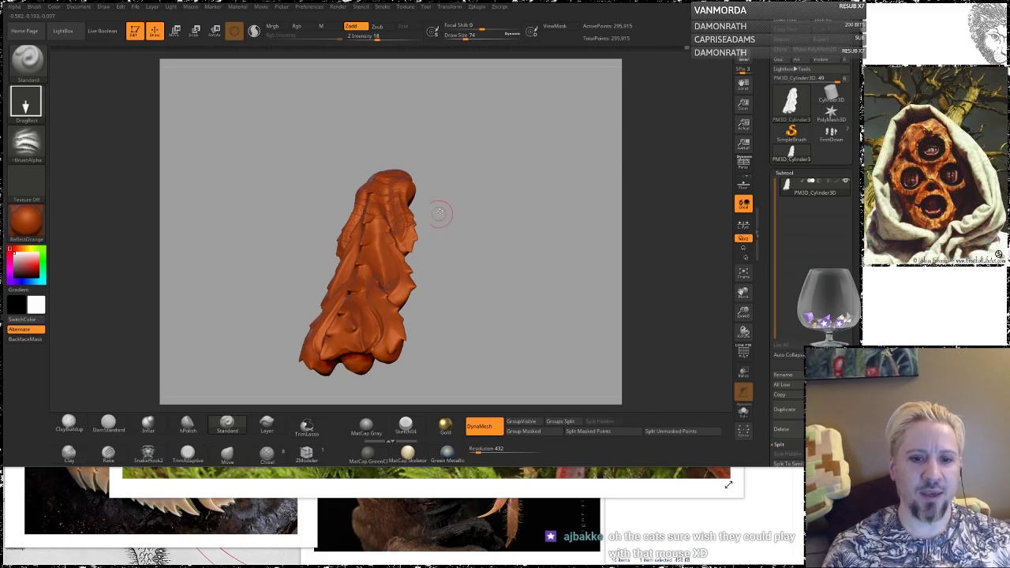
left_click_drag(483, 250, 484, 203)
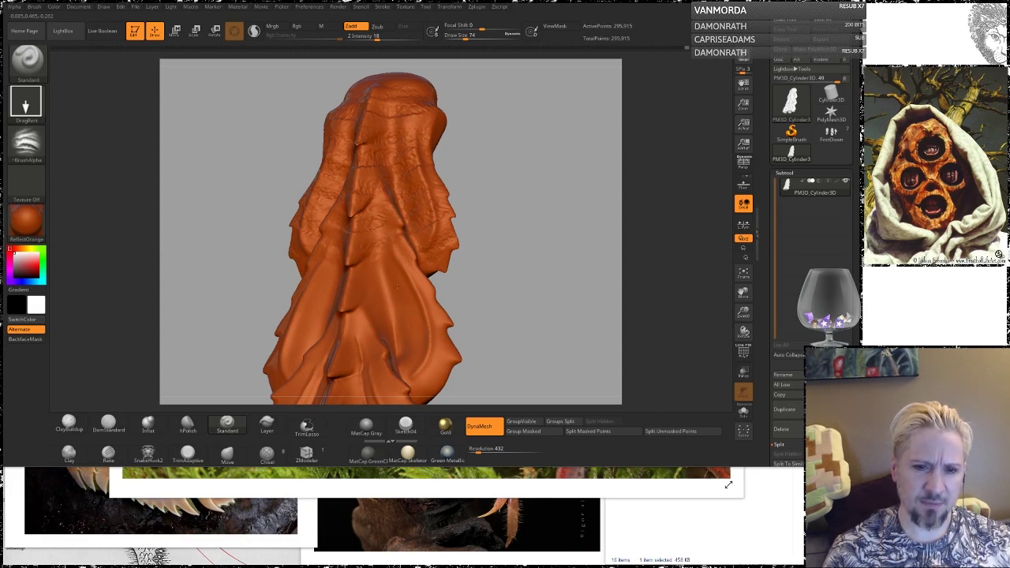
mouse_move(542, 196)
left_mouse_down()
mouse_move(532, 235)
mouse_move(519, 223)
mouse_move(535, 197)
mouse_move(553, 210)
left_mouse_up()
mouse_move(534, 267)
left_mouse_down()
mouse_move(532, 242)
mouse_move(537, 281)
mouse_move(555, 236)
mouse_move(571, 230)
mouse_move(564, 246)
left_mouse_up()
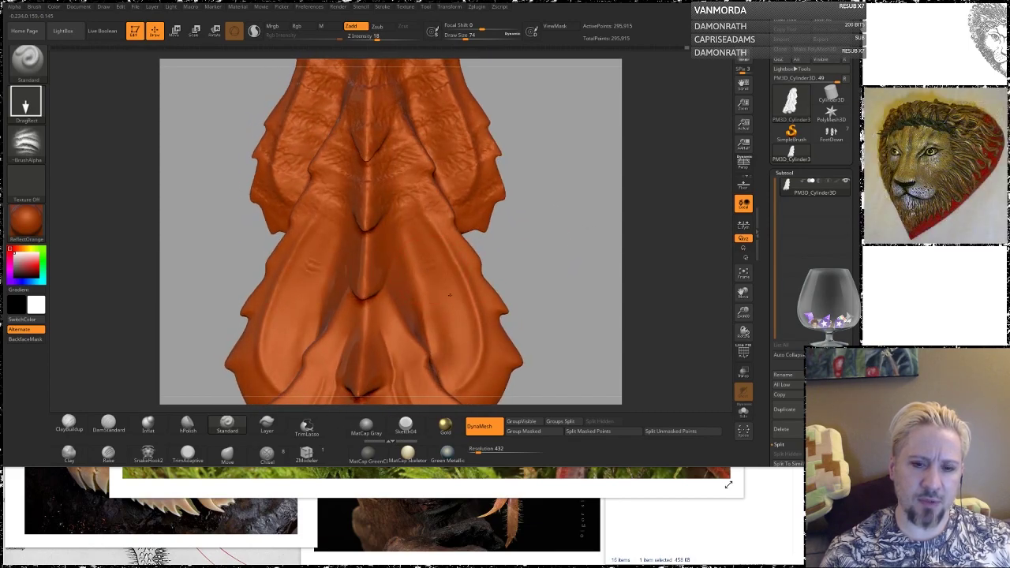
left_click_drag(457, 326, 476, 343)
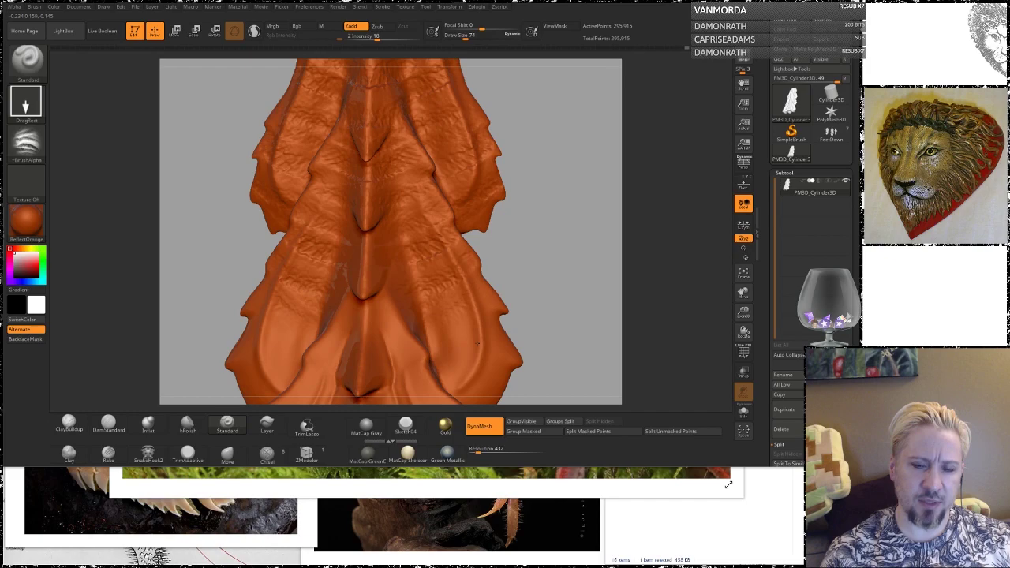
Step: Stamp the fungus alpha over the undersides of the middle plates and the flat central band between them
mouse_move(526, 276)
left_mouse_down()
mouse_move(582, 270)
mouse_move(594, 253)
mouse_move(548, 275)
mouse_move(390, 268)
left_mouse_up()
left_click_drag(296, 262, 434, 273)
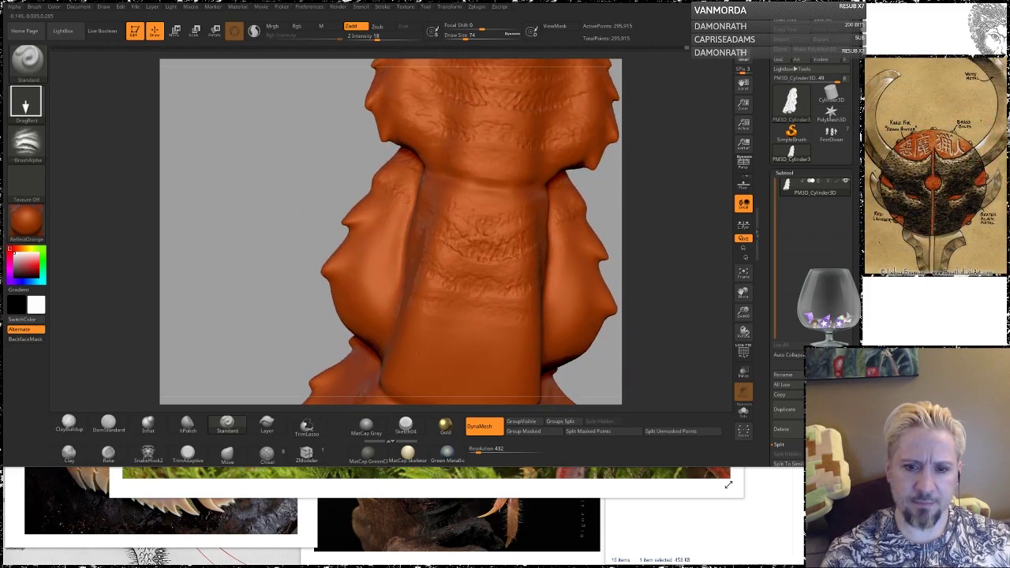
mouse_move(422, 357)
left_mouse_down("shift")
mouse_move(395, 293)
mouse_move(397, 248)
left_mouse_up("shift")
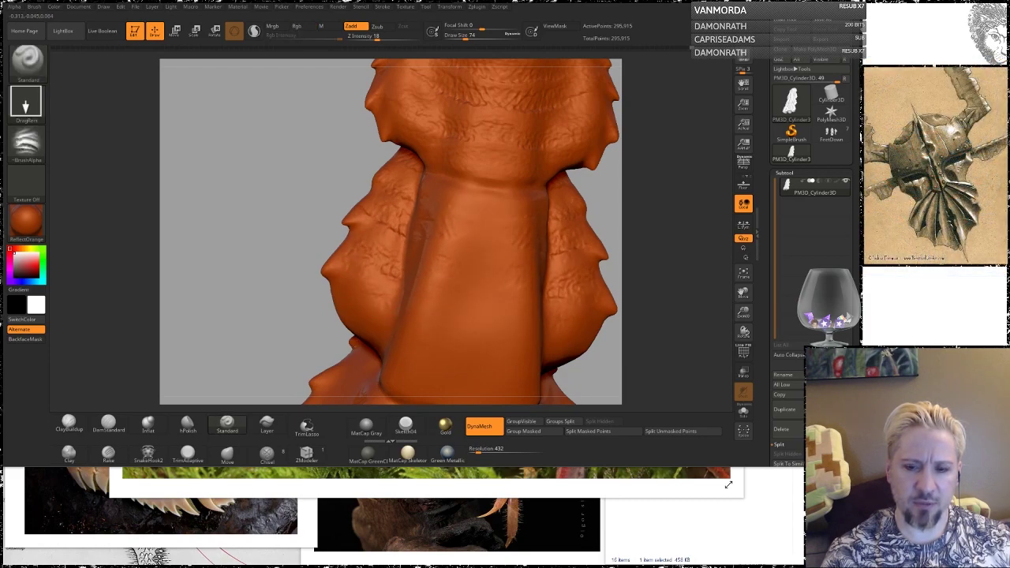
mouse_move(267, 220)
left_mouse_down()
mouse_move(300, 209)
mouse_move(289, 194)
mouse_move(365, 217)
left_mouse_up()
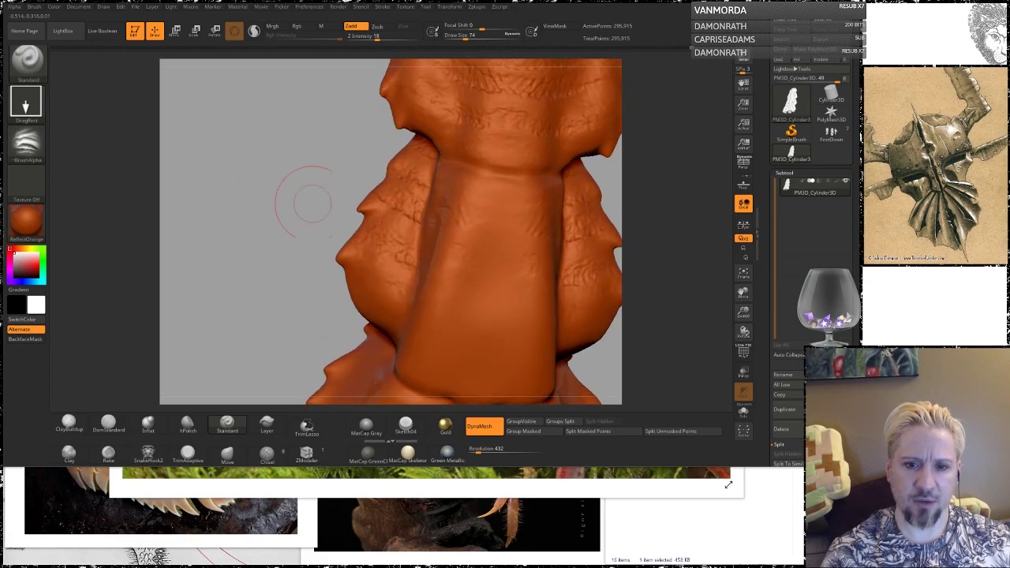
mouse_move(482, 270)
left_mouse_down()
mouse_move(505, 229)
mouse_move(481, 260)
left_mouse_up()
left_click_drag(501, 344, 504, 357)
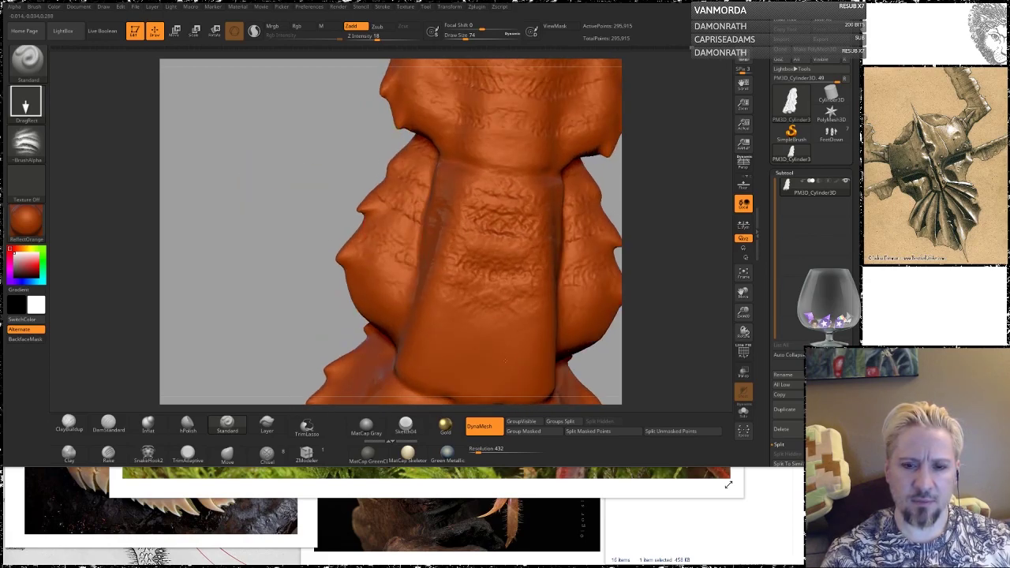
Step: Extend the fungus texture along the ridge and side grooves of the middle segment into the start of the lowest plates
mouse_move(271, 281)
left_mouse_down()
mouse_move(313, 304)
mouse_move(374, 259)
left_mouse_up()
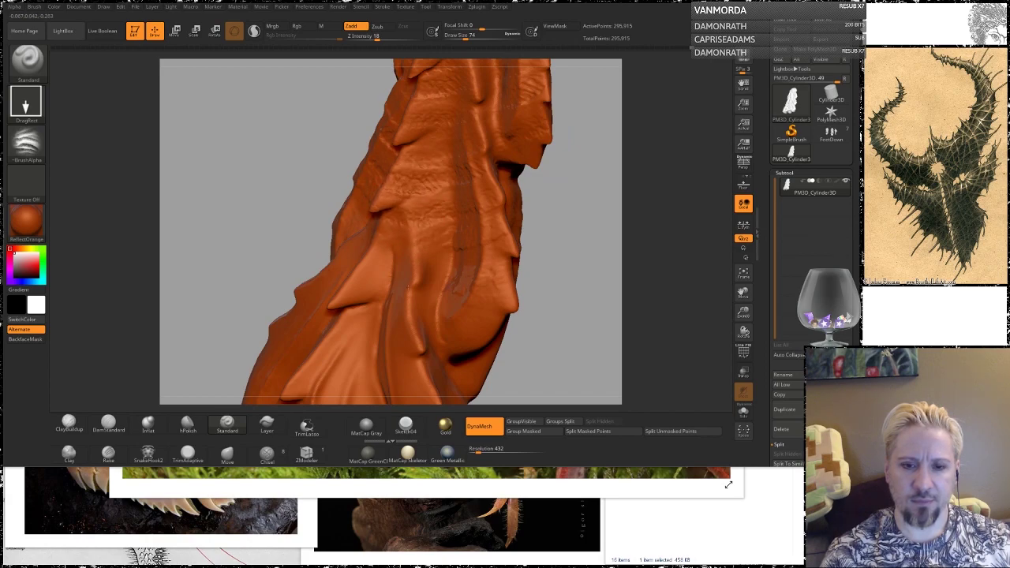
mouse_move(408, 286)
left_mouse_down()
mouse_move(431, 219)
mouse_move(414, 240)
left_mouse_up()
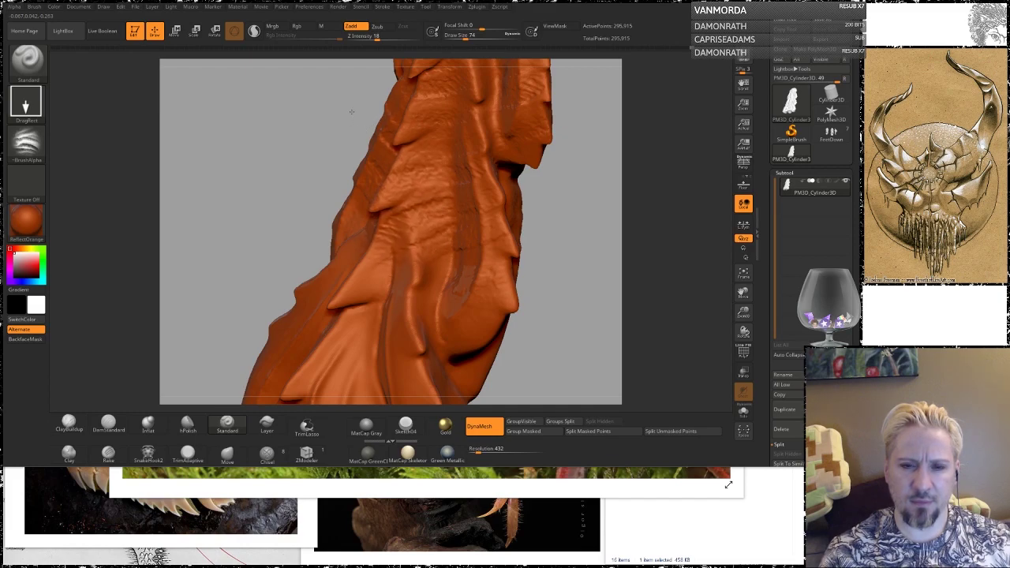
mouse_move(271, 169)
left_mouse_down()
mouse_move(298, 154)
mouse_move(277, 142)
mouse_move(271, 165)
left_mouse_up()
mouse_move(526, 318)
left_mouse_down()
mouse_move(552, 260)
mouse_move(541, 194)
mouse_move(558, 251)
mouse_move(473, 214)
left_mouse_up()
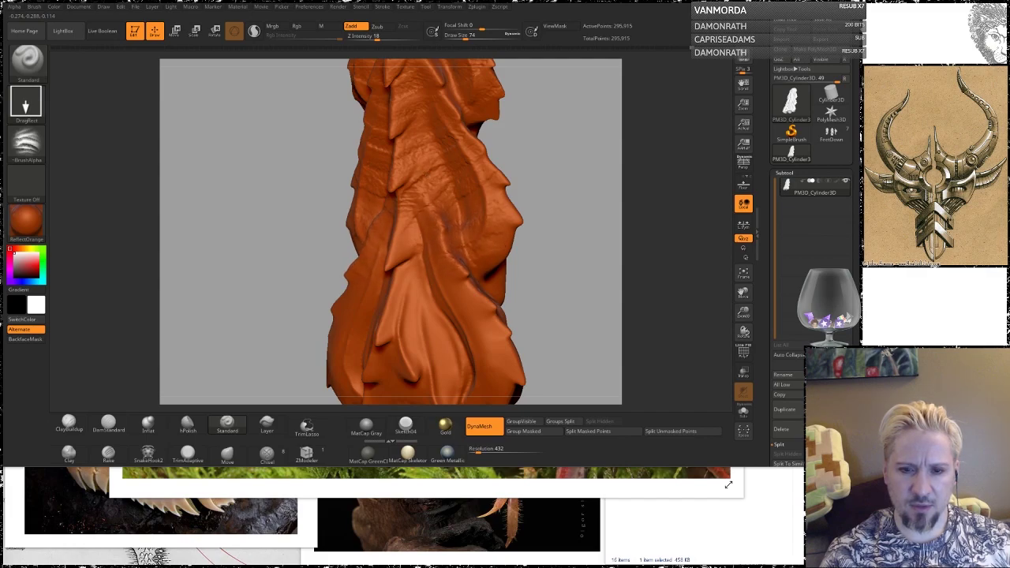
mouse_move(572, 198)
left_mouse_down()
mouse_move(595, 192)
mouse_move(570, 176)
left_mouse_up()
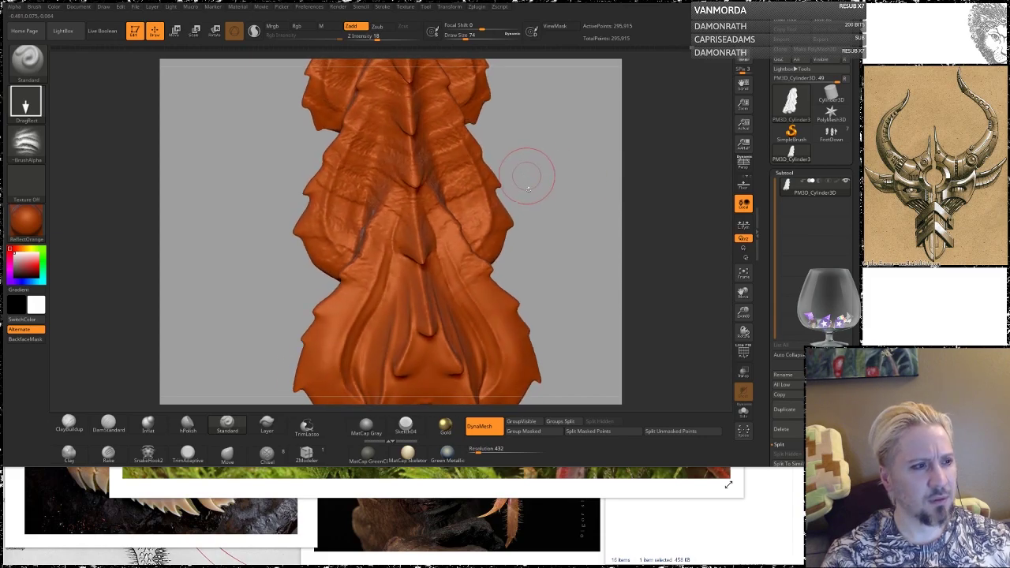
mouse_move(542, 217)
left_mouse_down()
mouse_move(547, 208)
mouse_move(545, 218)
mouse_move(525, 200)
left_mouse_up()
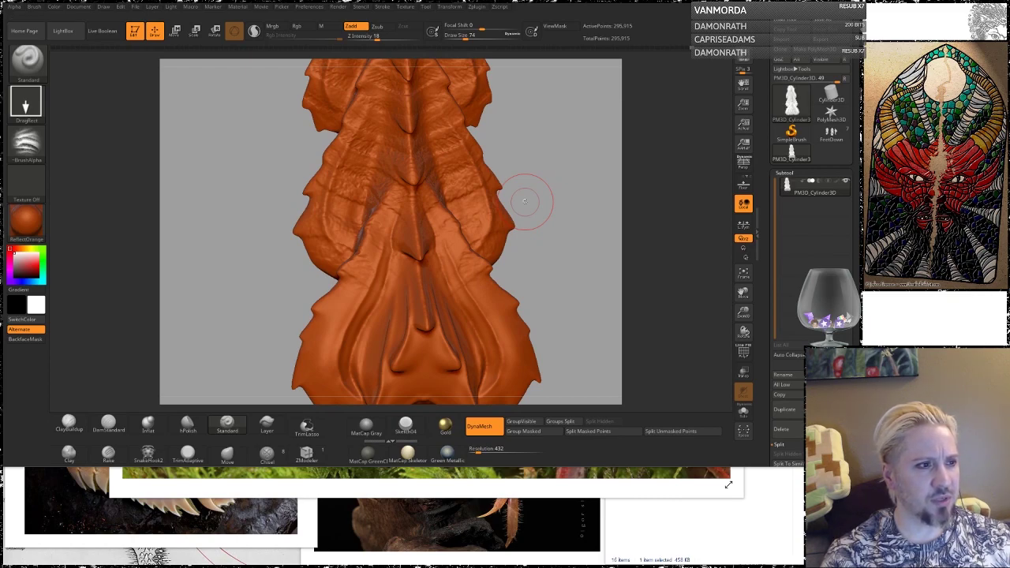
Step: Stamp the fungus alpha over the lowest pair of plates out to their spiked edges
mouse_move(564, 284)
left_mouse_down()
mouse_move(556, 234)
mouse_move(571, 246)
left_mouse_up()
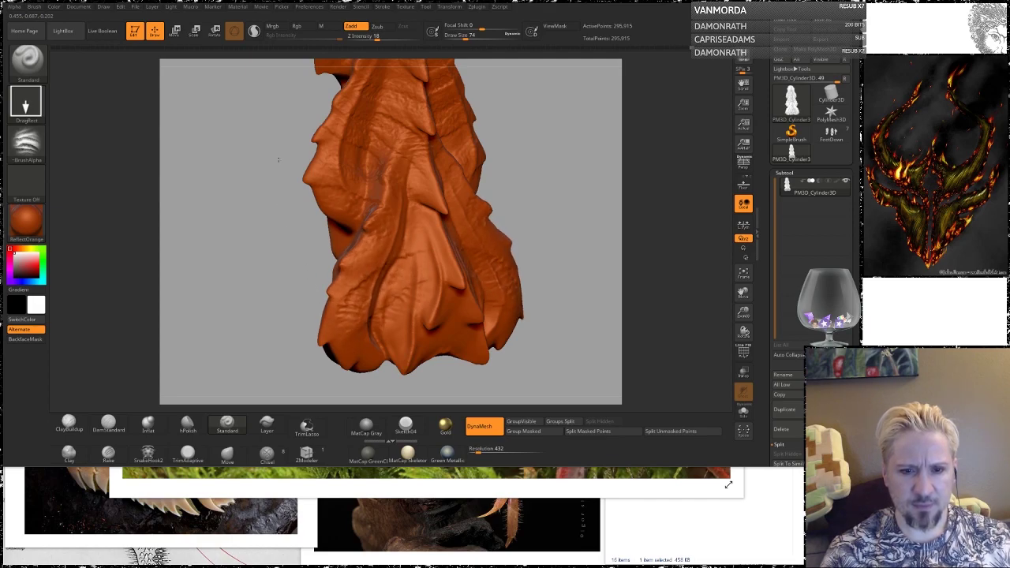
left_click_drag(412, 278, 412, 302)
mouse_move(577, 229)
left_mouse_down()
mouse_move(564, 187)
mouse_move(542, 197)
mouse_move(551, 184)
left_mouse_up()
left_click_drag(503, 261, 505, 292, "alt")
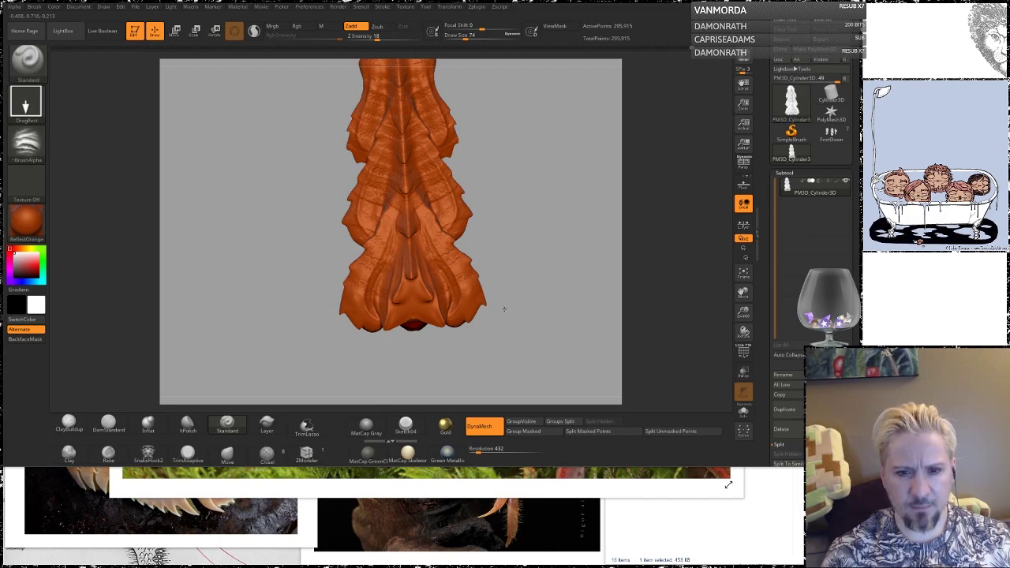
left_click_drag(543, 281, 527, 282)
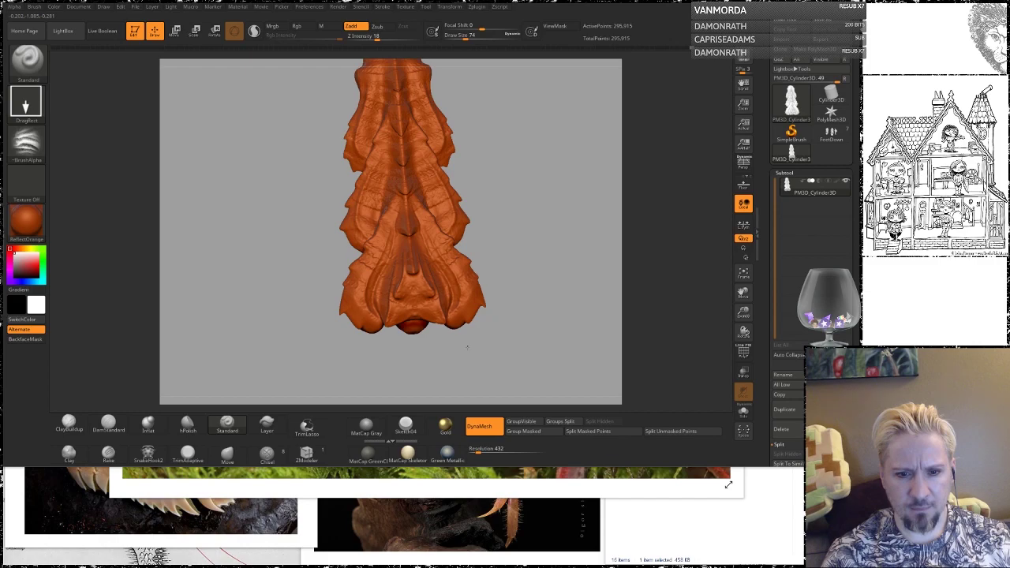
Step: Cover the lowest segment's central plate and its underside with the fungus texture
mouse_move(467, 347)
left_mouse_down()
mouse_move(533, 258)
mouse_move(541, 241)
mouse_move(530, 228)
mouse_move(548, 201)
mouse_move(488, 208)
mouse_move(401, 278)
left_mouse_up()
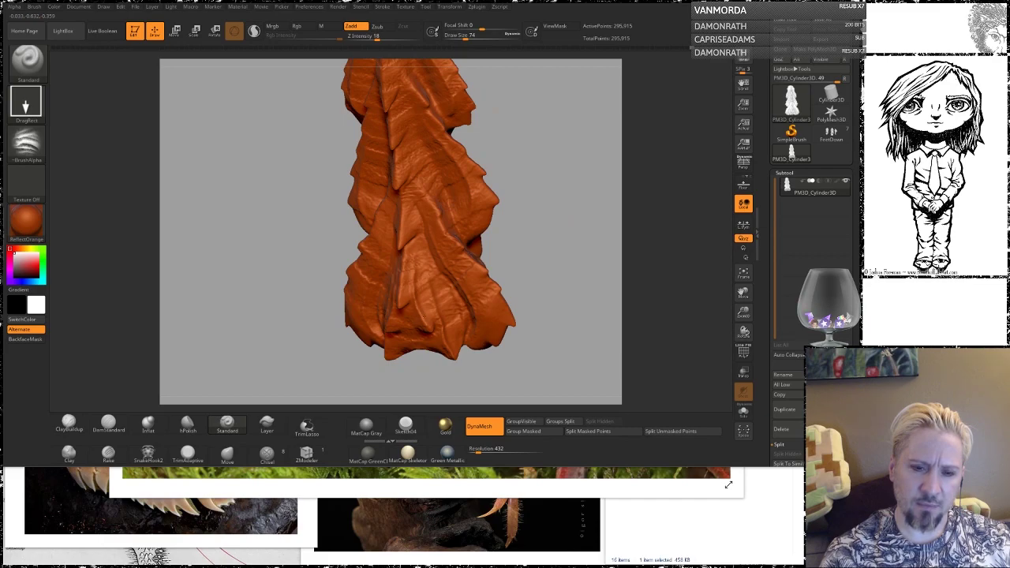
left_click_drag(564, 245, 534, 232)
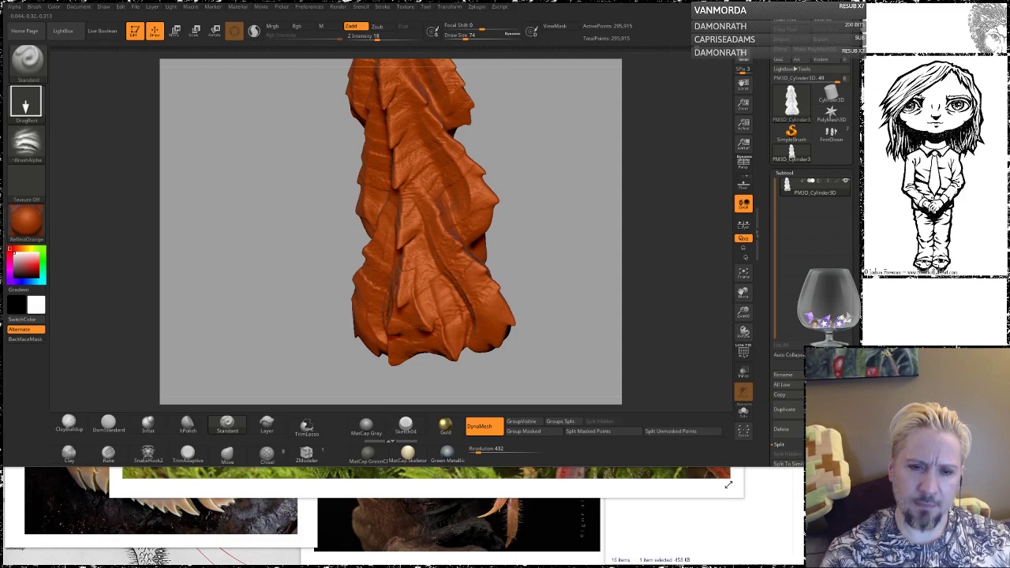
left_click_drag(548, 261, 536, 254)
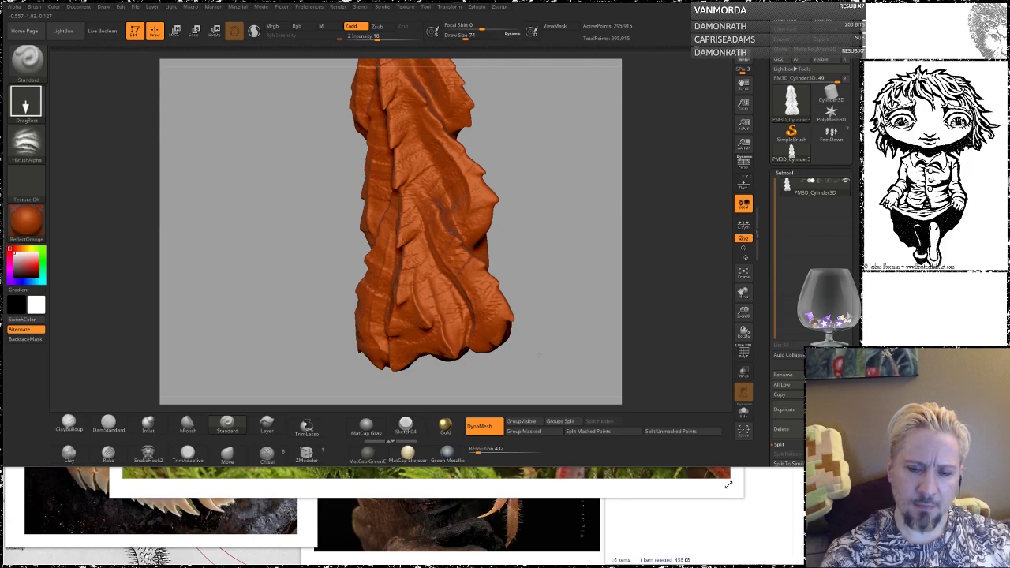
mouse_move(583, 295)
left_mouse_down()
mouse_move(615, 277)
mouse_move(584, 269)
mouse_move(526, 205)
mouse_move(543, 225)
mouse_move(534, 242)
mouse_move(541, 184)
mouse_move(535, 232)
mouse_move(532, 149)
mouse_move(534, 186)
mouse_move(494, 228)
left_mouse_up()
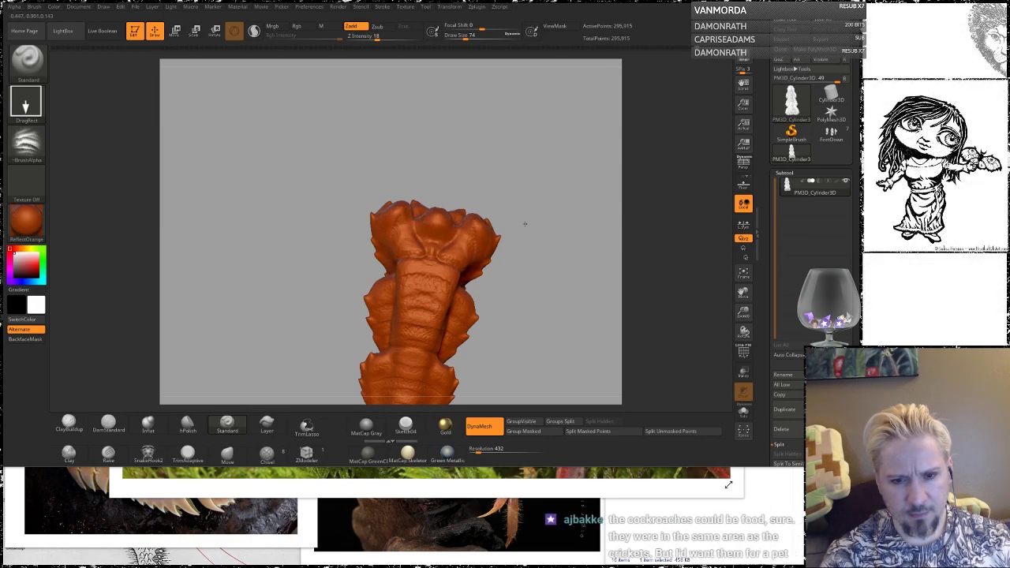
mouse_move(527, 219)
left_mouse_down()
mouse_move(537, 151)
mouse_move(478, 158)
mouse_move(374, 254)
left_mouse_up()
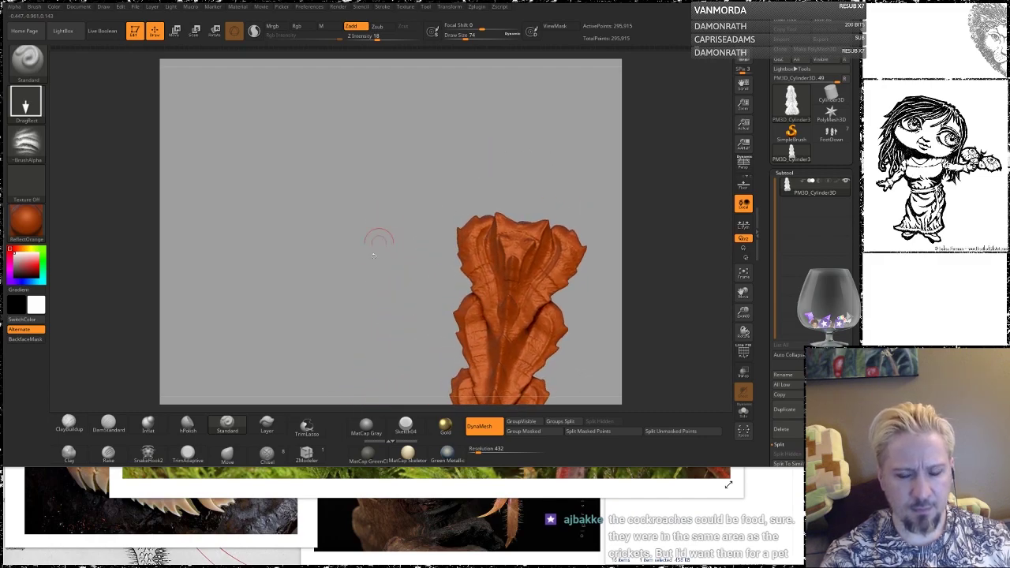
Step: Apply the MatCap Gray material and center the whole armor in a straight view of its plated side
left_click(362, 427)
left_click_drag(397, 316, 317, 246, "alt")
mouse_move(494, 336)
left_mouse_down()
mouse_move(496, 279)
mouse_move(528, 216)
mouse_move(528, 260)
mouse_move(545, 237)
mouse_move(576, 229)
mouse_move(571, 176)
mouse_move(537, 135)
mouse_move(552, 224)
mouse_move(505, 231)
mouse_move(547, 210)
mouse_move(519, 242)
mouse_move(532, 190)
left_mouse_up()
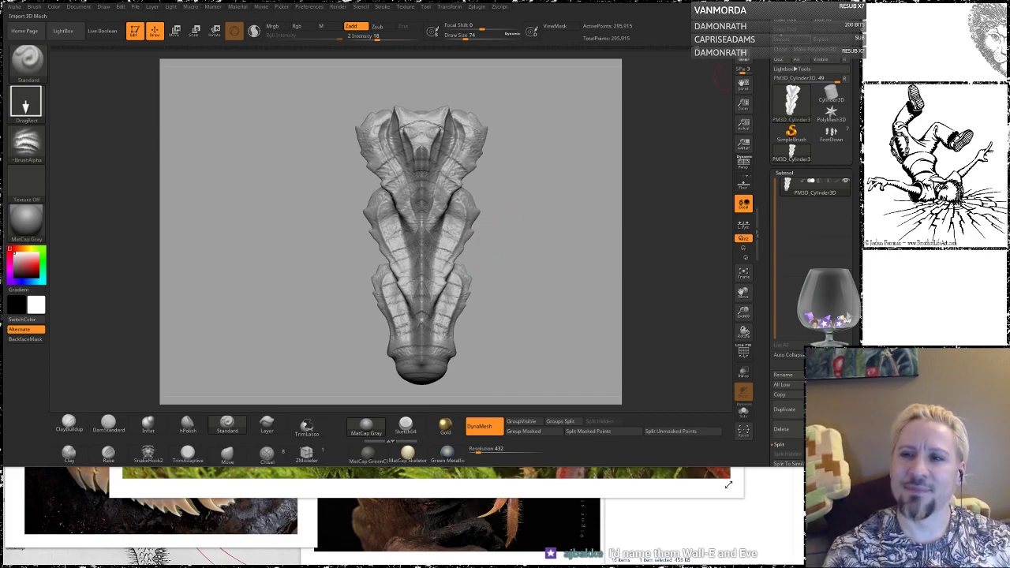
Step: Save the sculpt as ShlakArm2 in the Shlak folder inside CreatureDesign
key("ctrl+s")
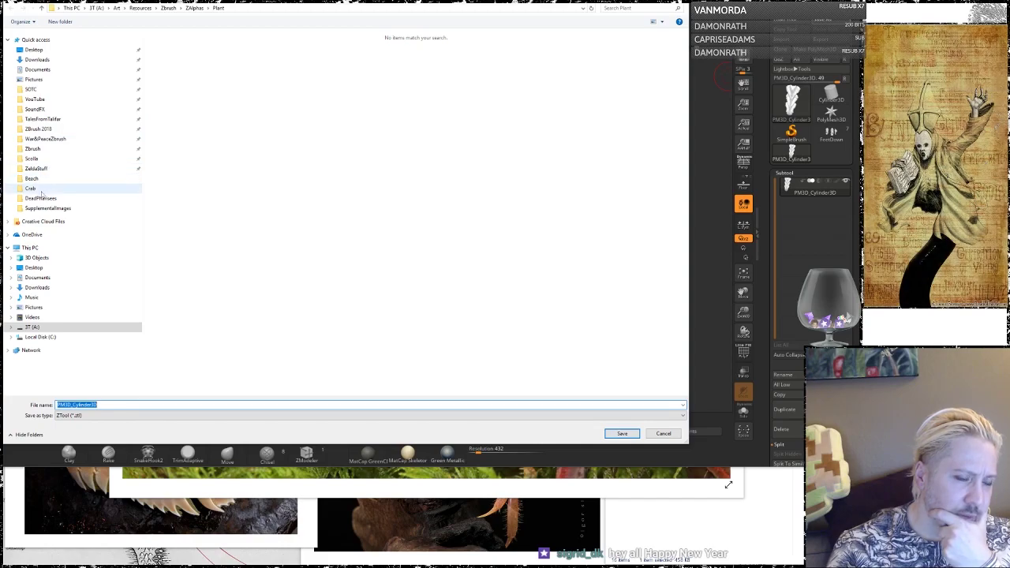
left_click(49, 119)
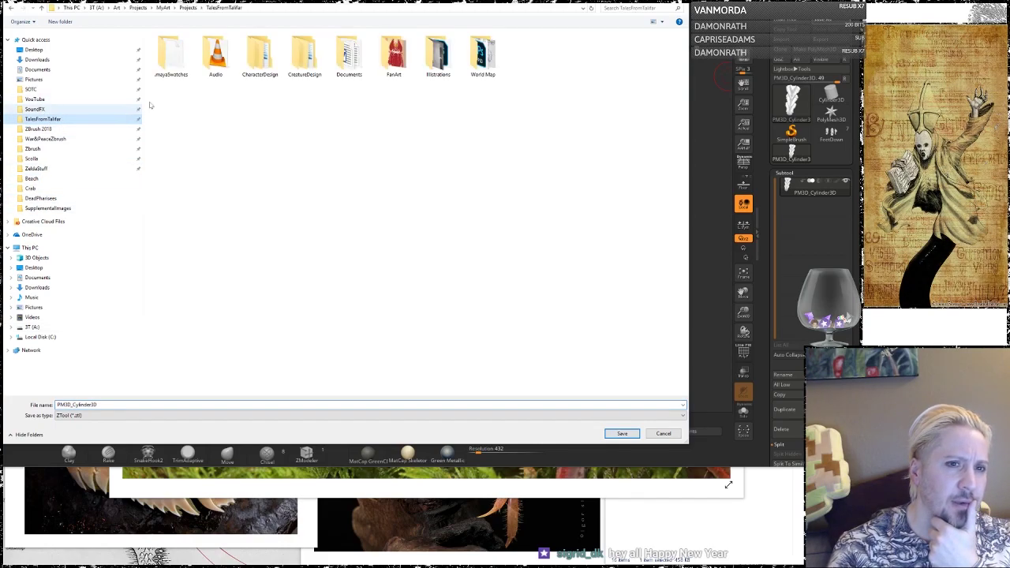
double_click(305, 56)
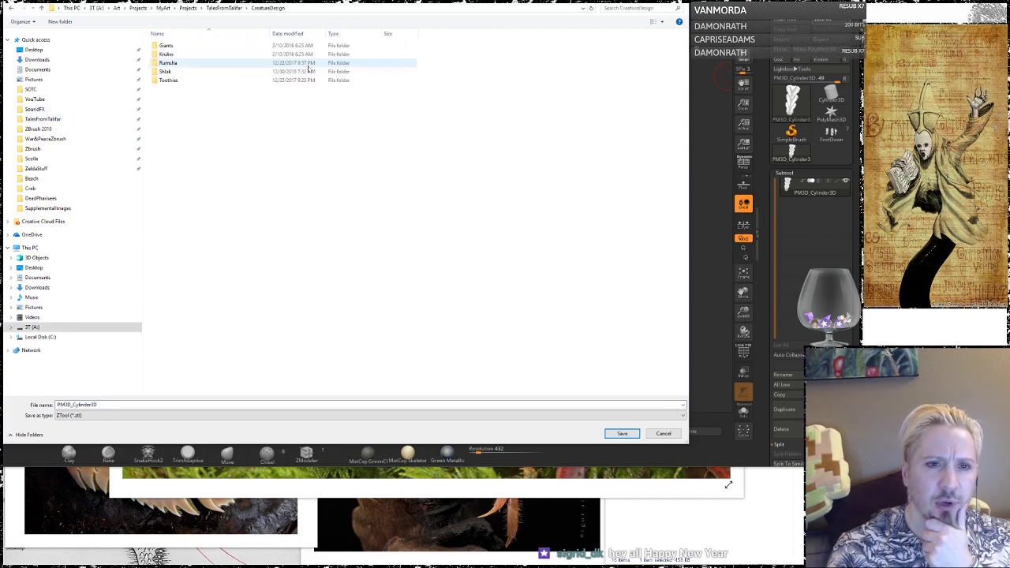
double_click(165, 71)
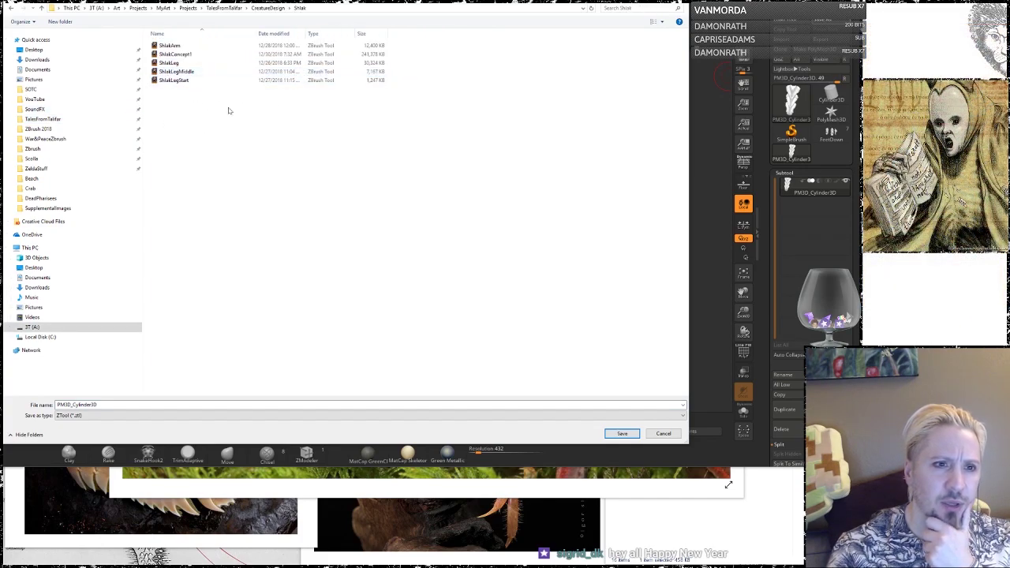
left_click(175, 46)
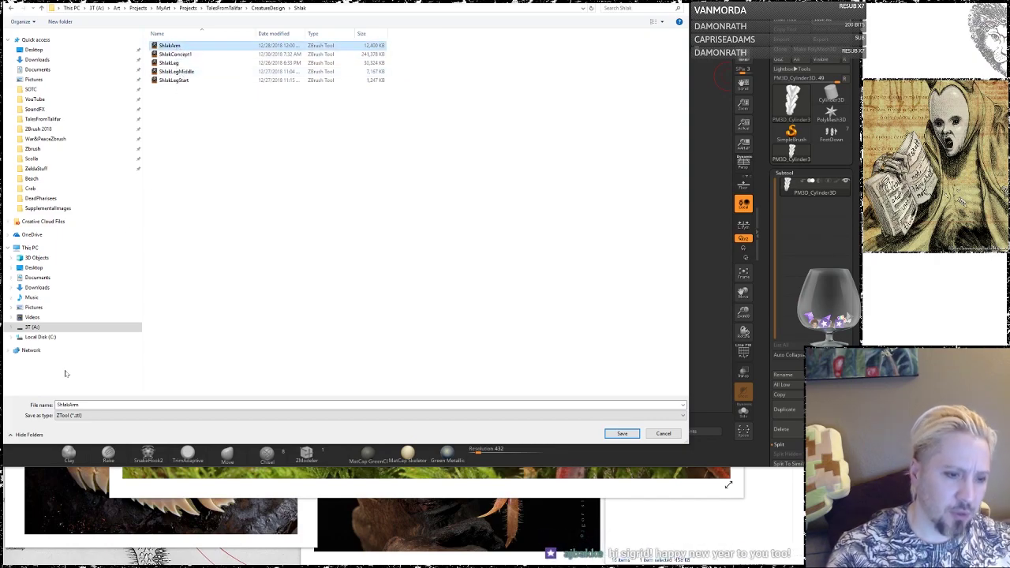
key("Tab")
key("End")
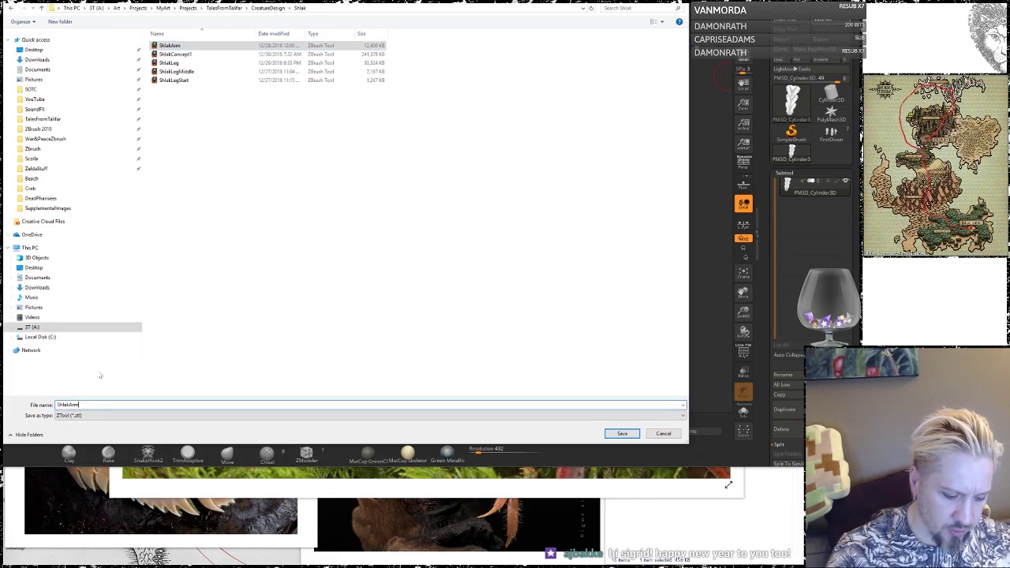
type("2")
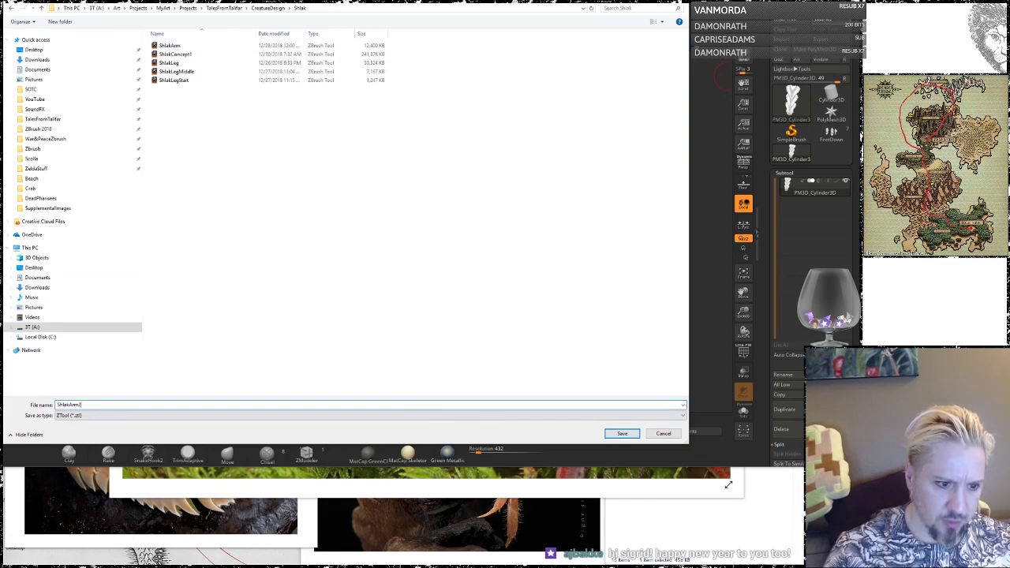
left_click(622, 434)
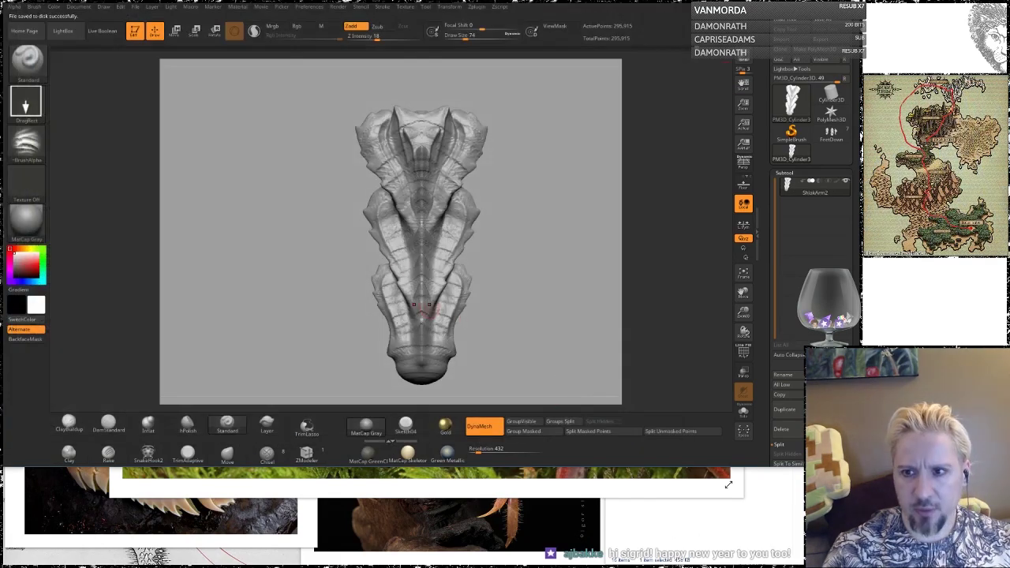
Step: Switch to the PolyMesh3D star and load the existing ShlakArm tool from the Shlak folder
left_click(832, 113)
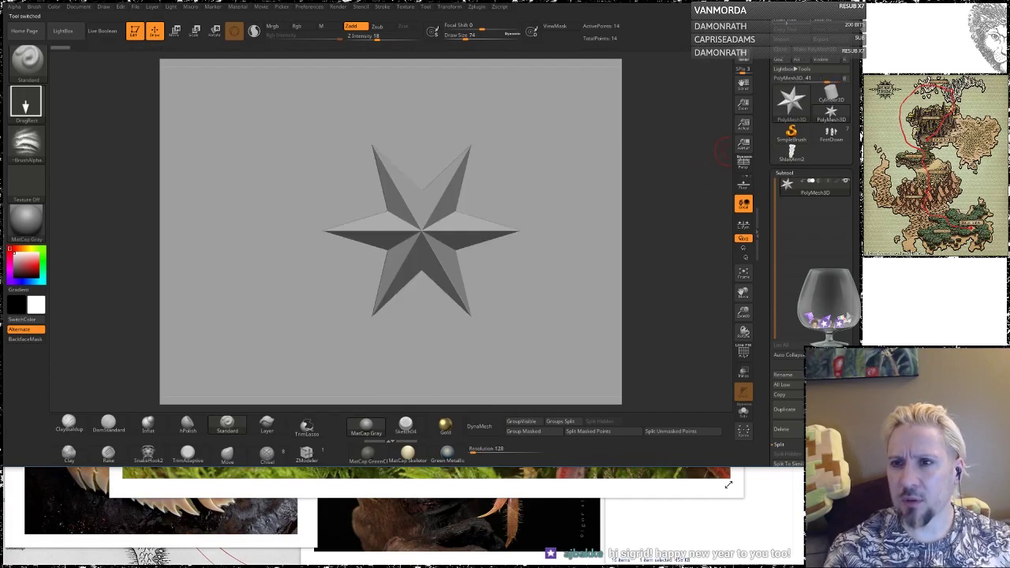
left_click(787, 15)
left_click(107, 46)
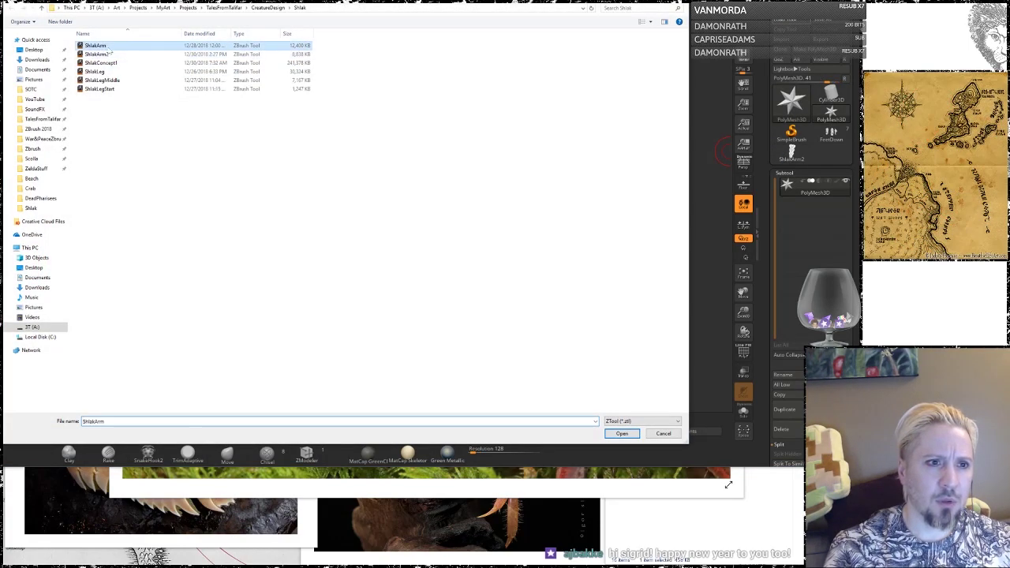
left_click(622, 433)
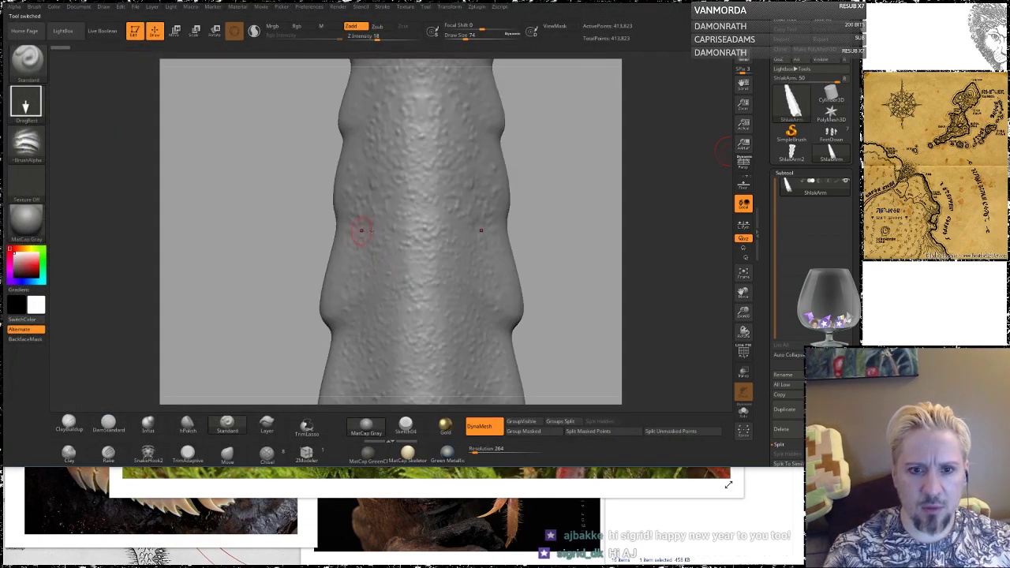
Step: Frame the whole ShlakArm sculpt and apply the ReflectOrange material to it
key("f")
left_click_drag(483, 184, 384, 374)
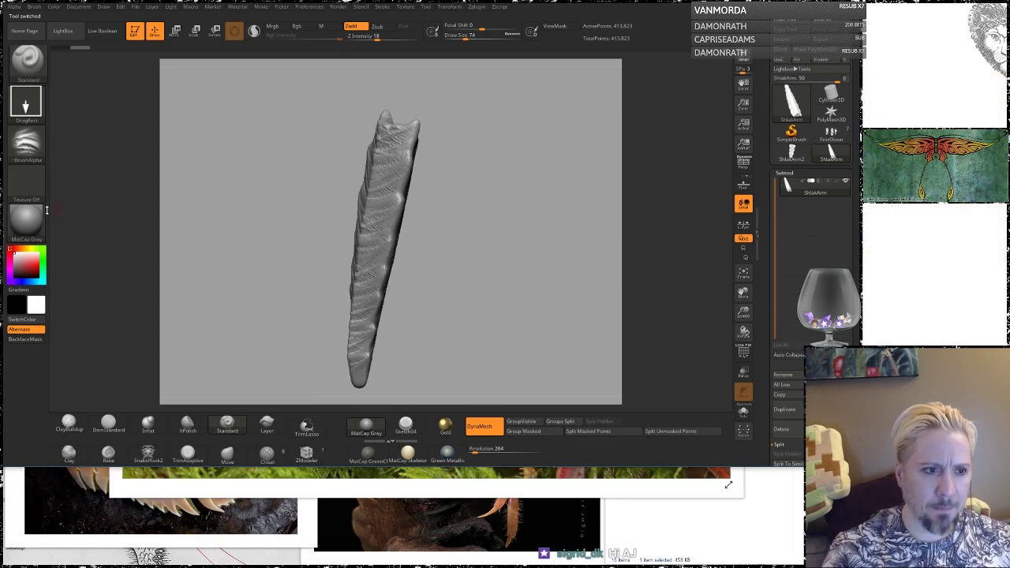
left_click(24, 217)
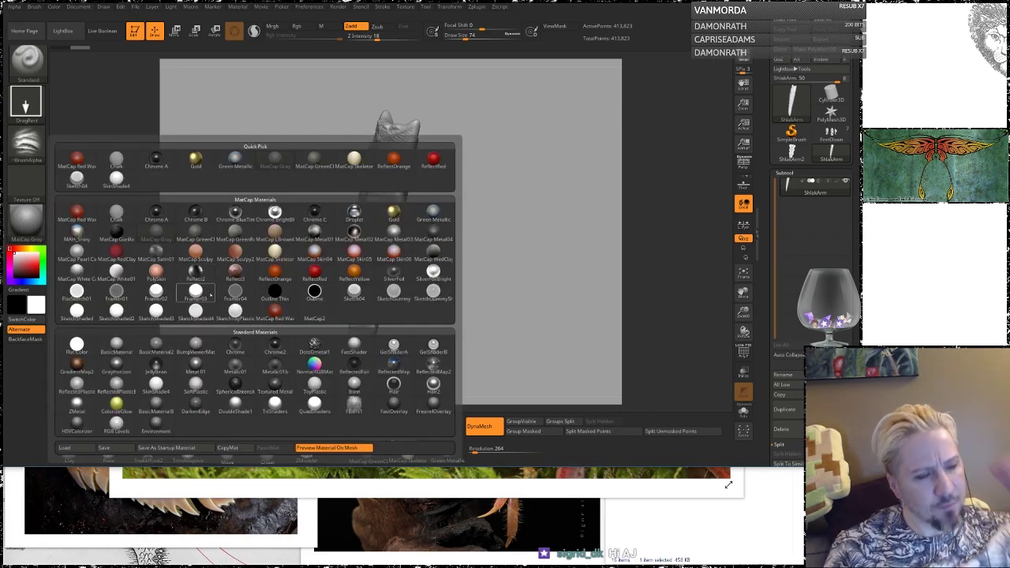
mouse_move(211, 294)
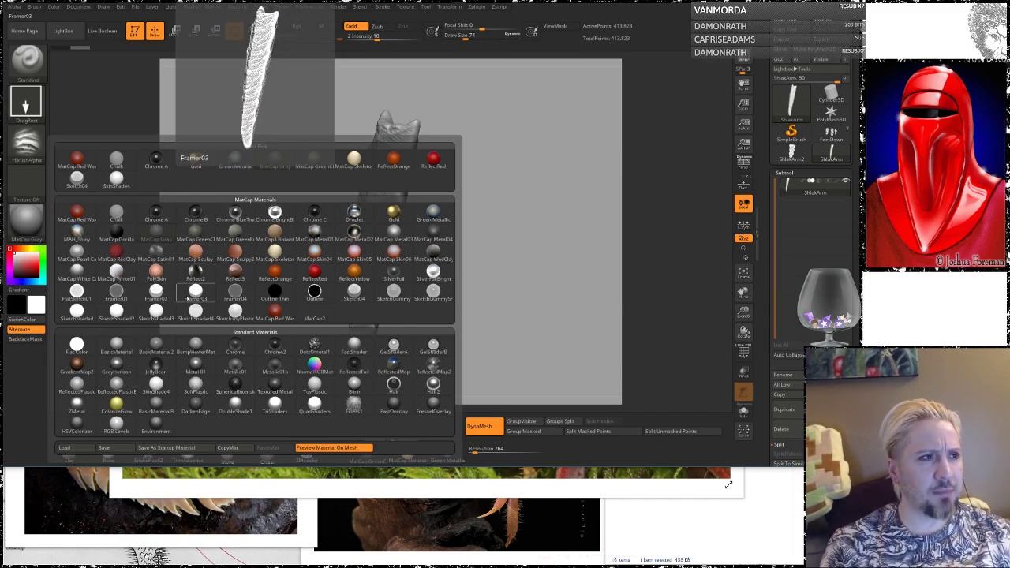
left_click(278, 272)
mouse_move(468, 246)
left_mouse_down()
mouse_move(500, 208)
mouse_move(497, 241)
mouse_move(412, 254)
mouse_move(477, 236)
mouse_move(417, 219)
mouse_move(451, 266)
mouse_move(460, 192)
mouse_move(441, 163)
mouse_move(471, 250)
mouse_move(442, 228)
mouse_move(410, 284)
mouse_move(442, 255)
mouse_move(405, 345)
mouse_move(500, 329)
mouse_move(480, 253)
mouse_move(485, 214)
mouse_move(471, 230)
left_mouse_up()
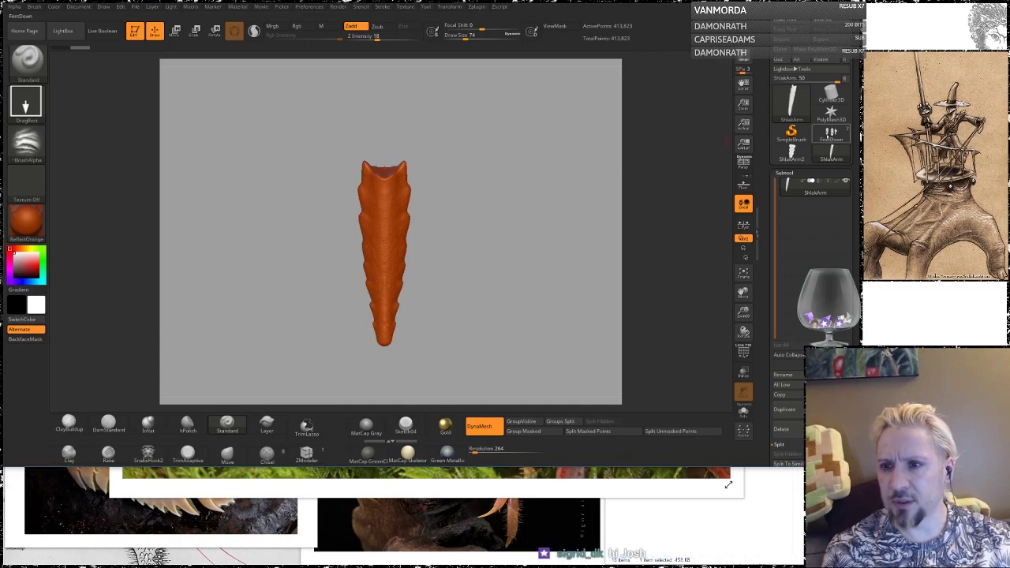
Step: Check the FeetDown creature, return to ShlakArm, turn it tip-up with its ridged side facing the view, and create a new InsertMesh brush from it
left_click(831, 134)
left_click_drag(505, 273, 565, 146)
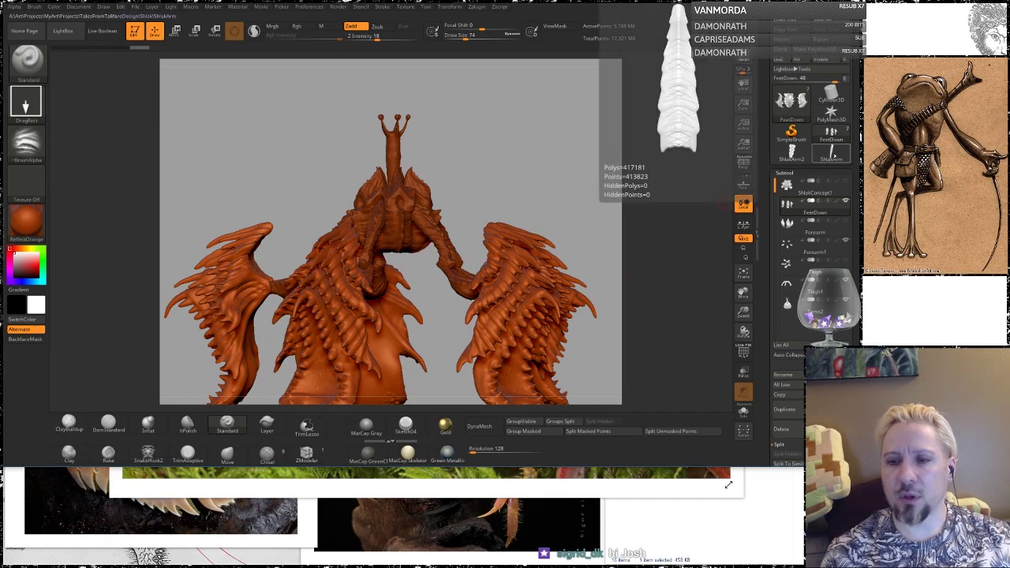
left_click(831, 153)
left_click_drag(505, 179, 517, 218)
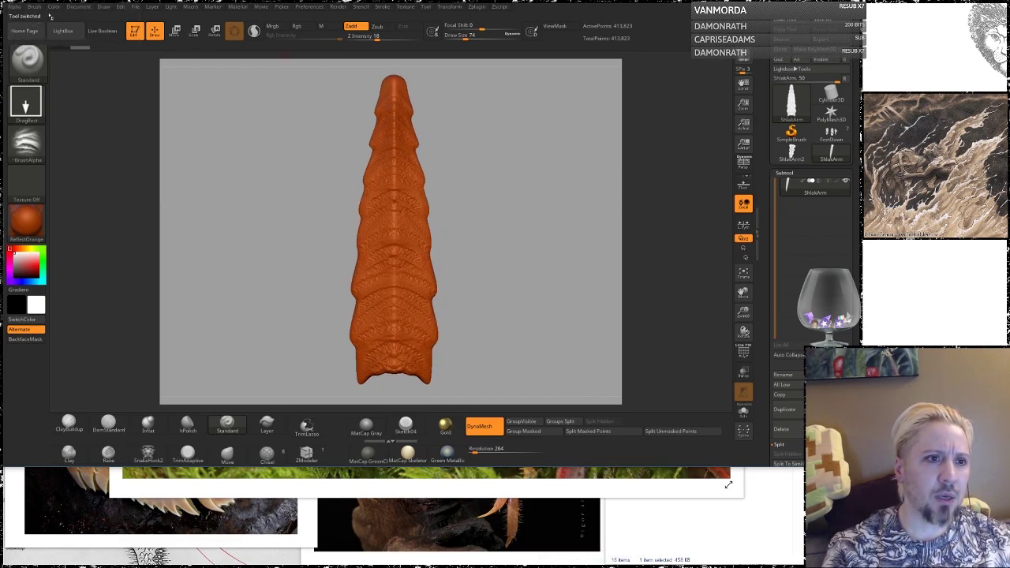
left_click(35, 7)
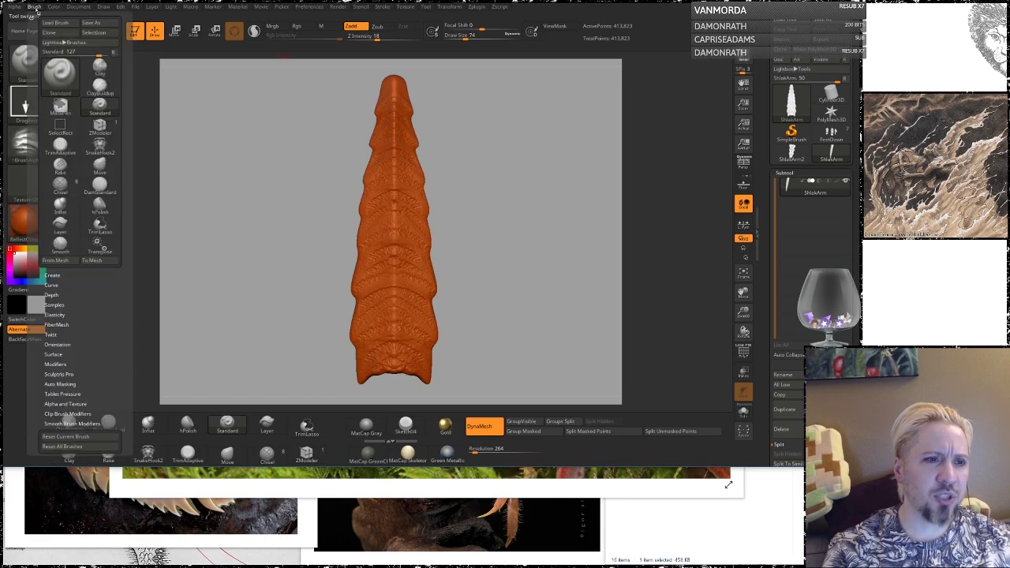
left_click(52, 274)
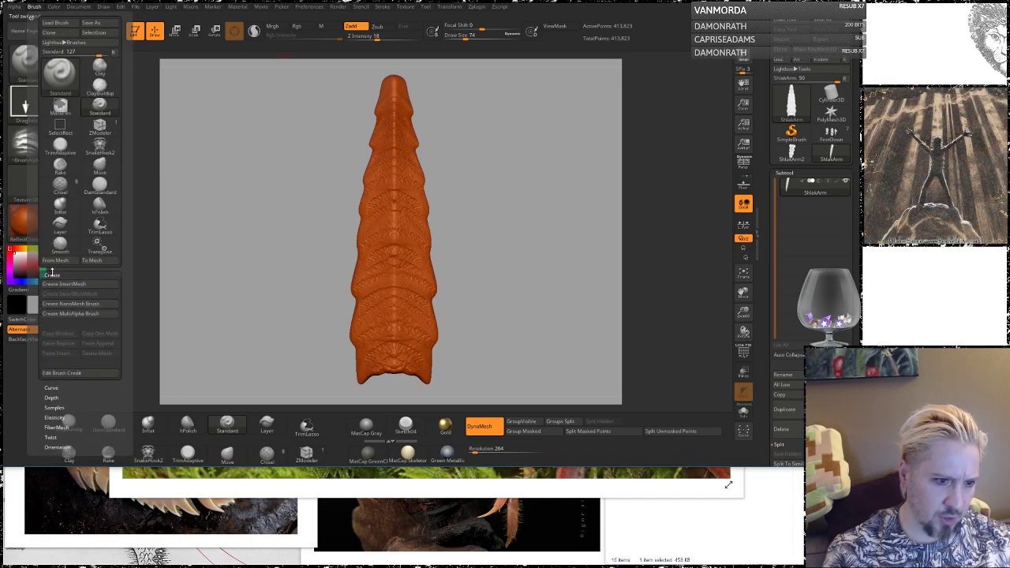
left_click(71, 282)
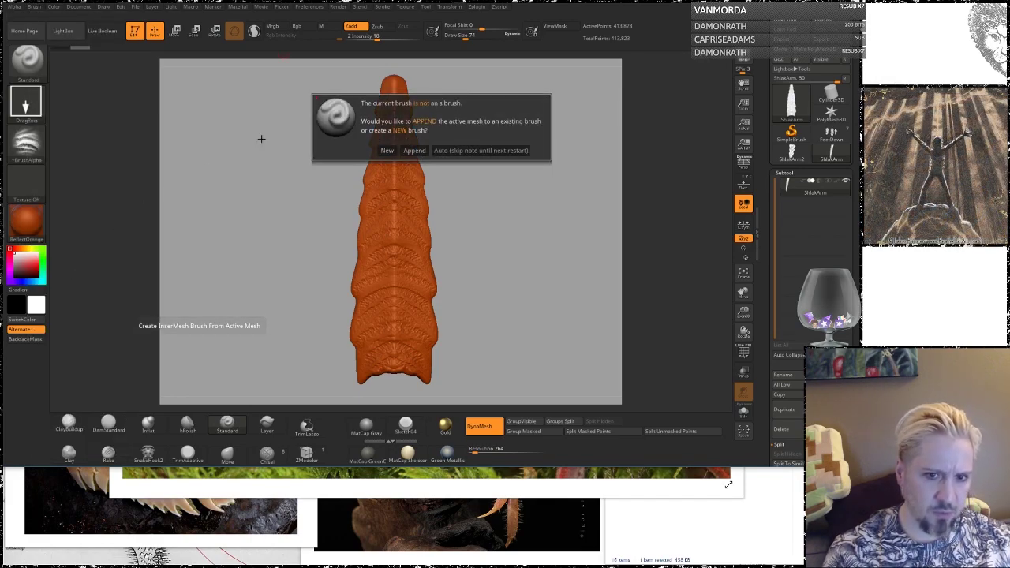
left_click(386, 150)
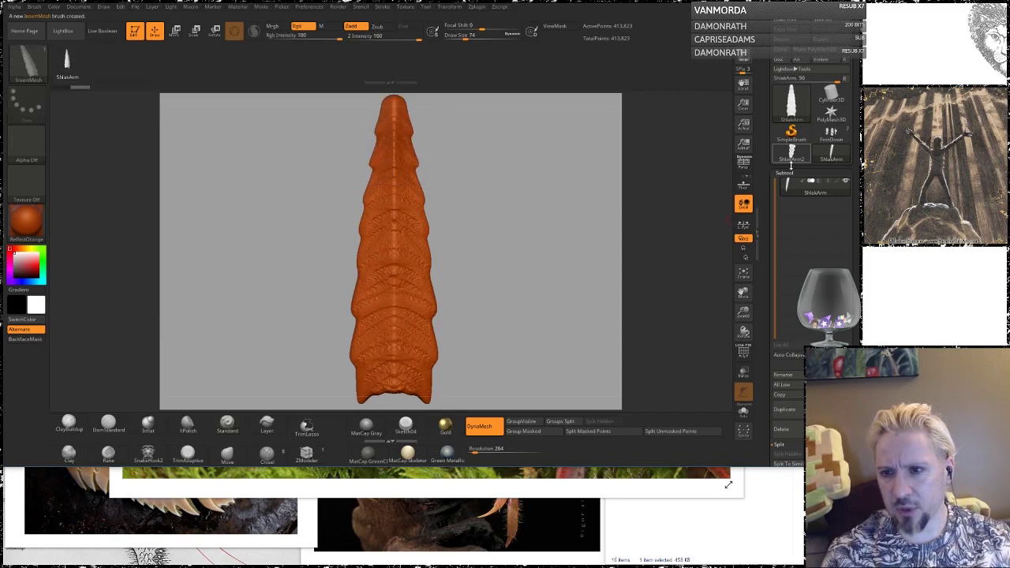
Step: Switch to ShlakArm2, set it upright with its plated side facing the view, and append it to the current InsertMesh brush
left_click(792, 155)
left_click_drag(464, 321, 502, 252, "alt")
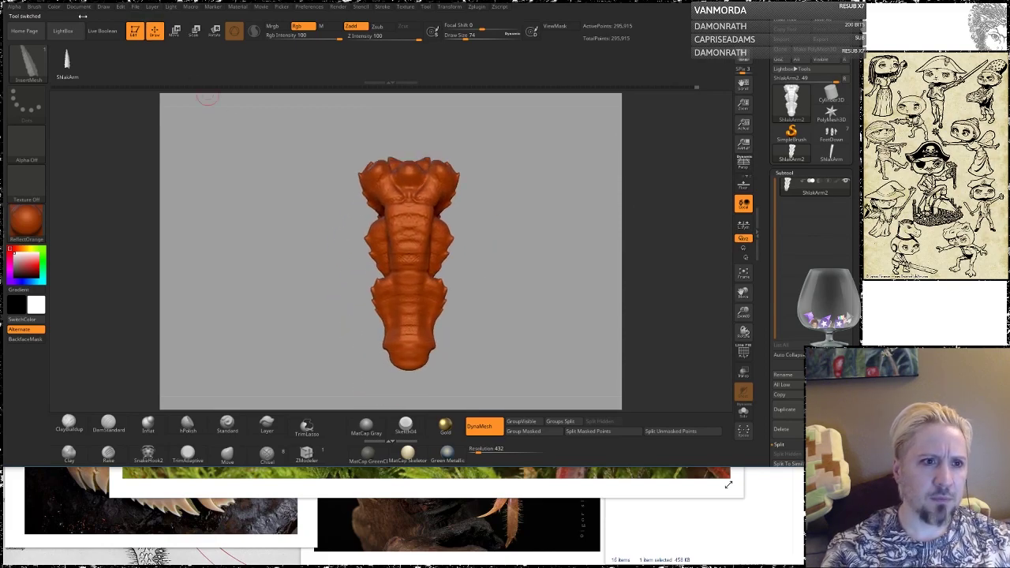
left_click(34, 7)
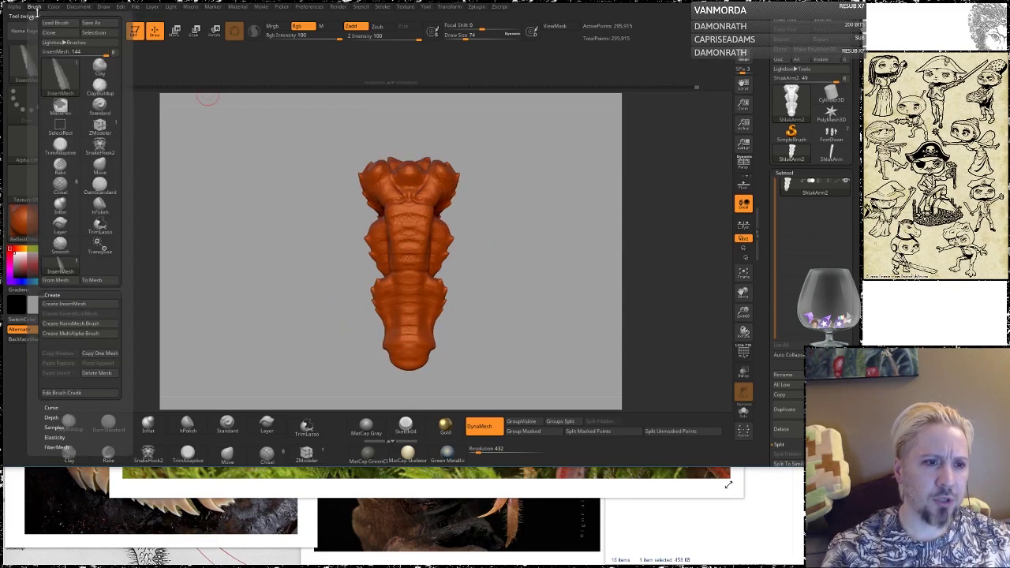
left_click(64, 303)
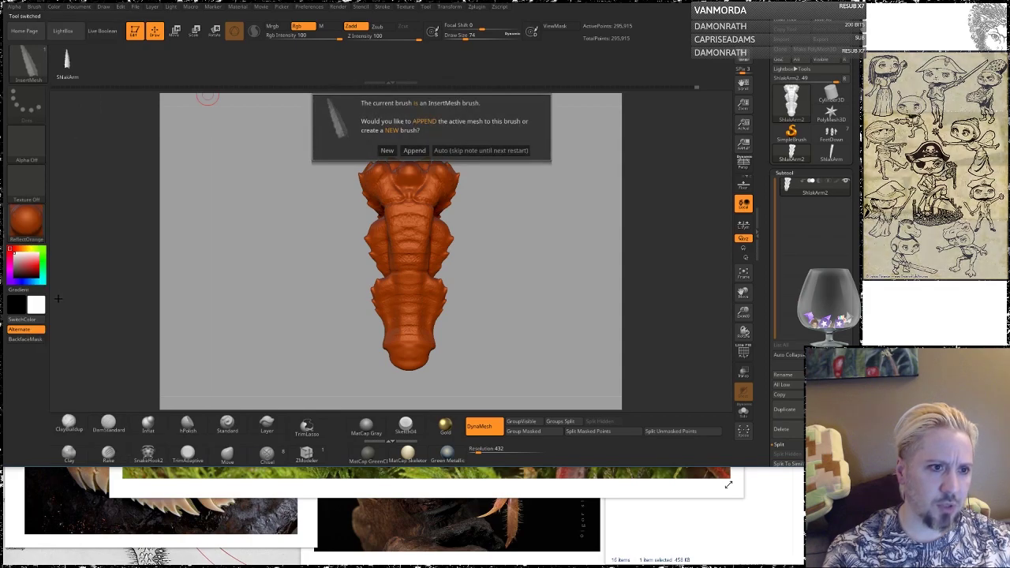
left_click(413, 151)
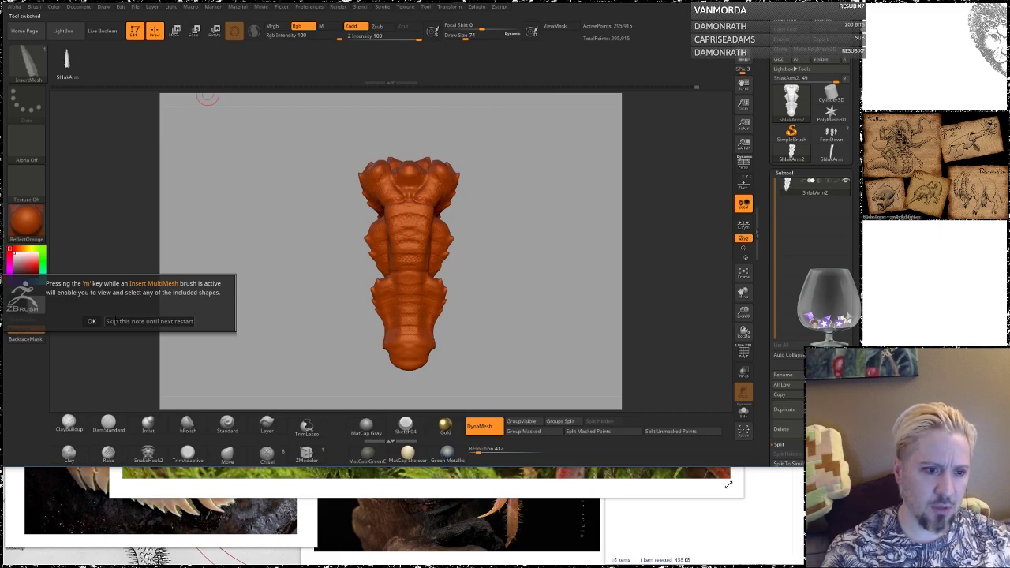
left_click(115, 322)
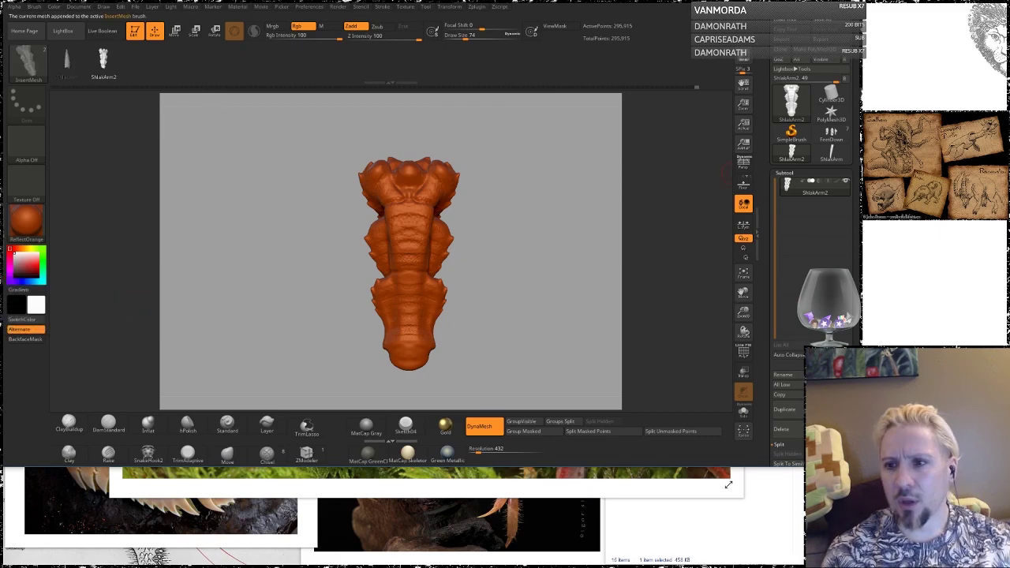
Step: Select the Torso2 subtool of the FeetDown creature and insert ShlakArm meshes around the torso below the neck
left_click(827, 135)
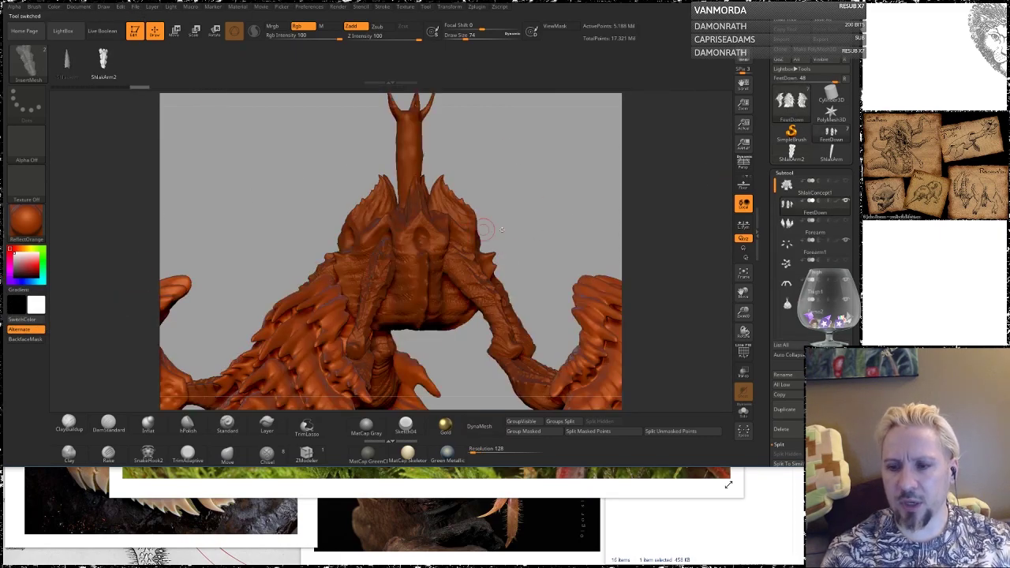
left_click(784, 306)
left_click_drag(542, 187, 527, 170)
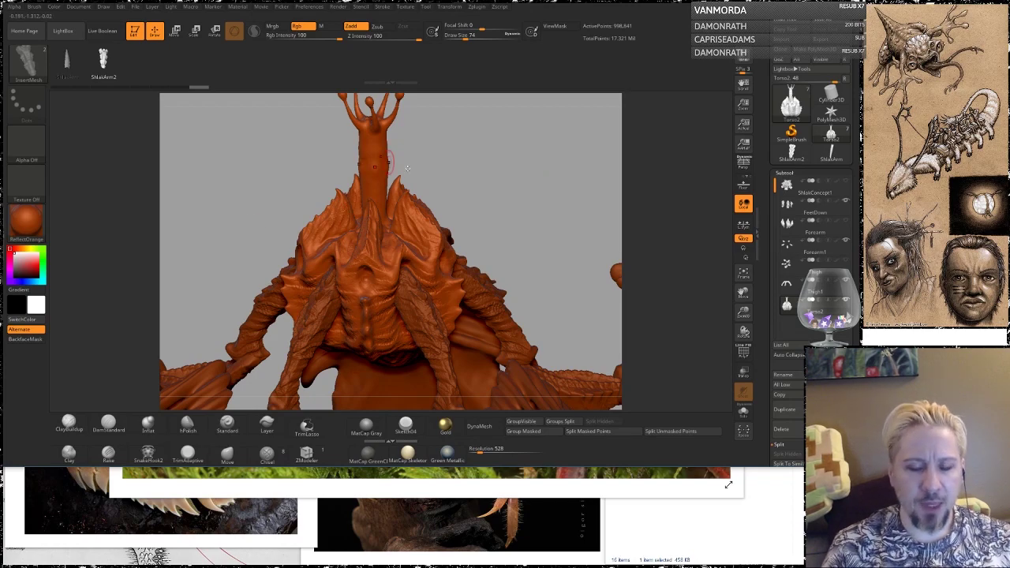
mouse_move(506, 199)
left_mouse_down()
mouse_move(521, 210)
mouse_move(559, 179)
mouse_move(548, 174)
mouse_move(570, 181)
mouse_move(543, 167)
left_mouse_up()
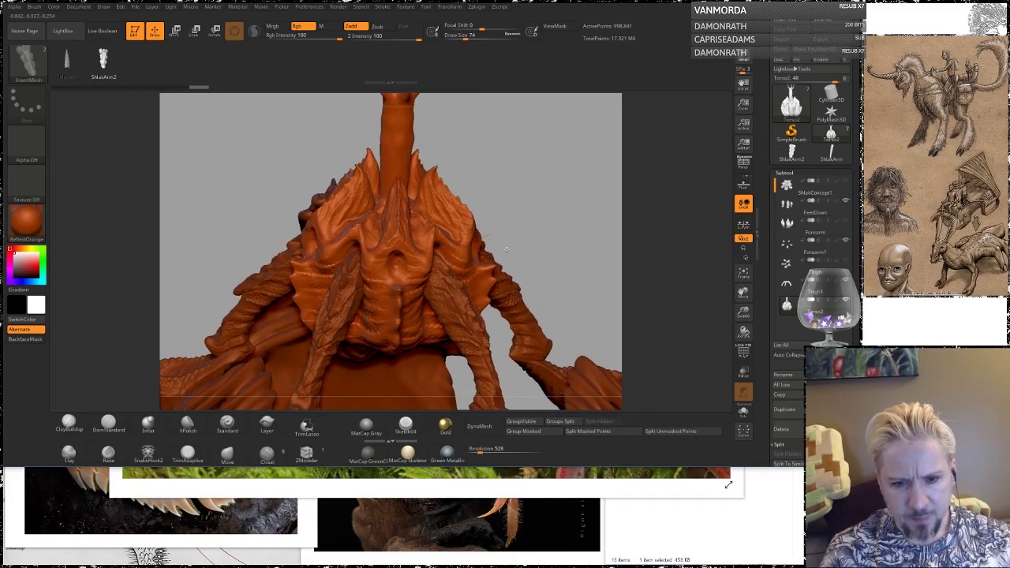
mouse_move(555, 213)
left_mouse_down()
mouse_move(537, 207)
mouse_move(556, 210)
mouse_move(440, 247)
left_mouse_up()
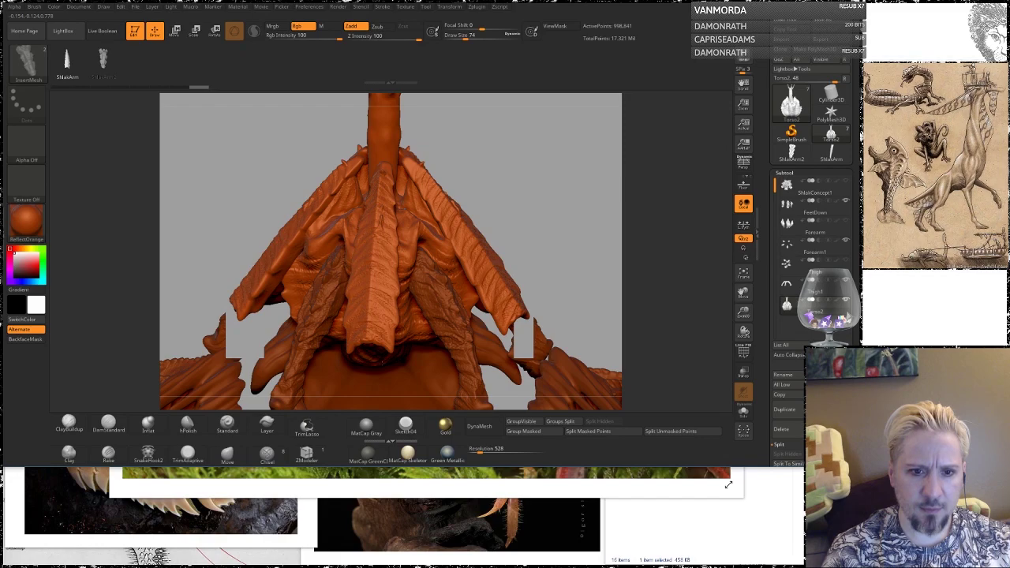
Step: Move the inserted arms down along their length so their upper ends sit beneath the torso's upper plates
key("ctrl+h")
mouse_move(556, 188)
left_mouse_down()
mouse_move(566, 182)
mouse_move(500, 314)
mouse_move(561, 155)
mouse_move(512, 139)
mouse_move(515, 191)
mouse_move(446, 160)
mouse_move(474, 129)
mouse_move(445, 174)
left_mouse_up()
key("w")
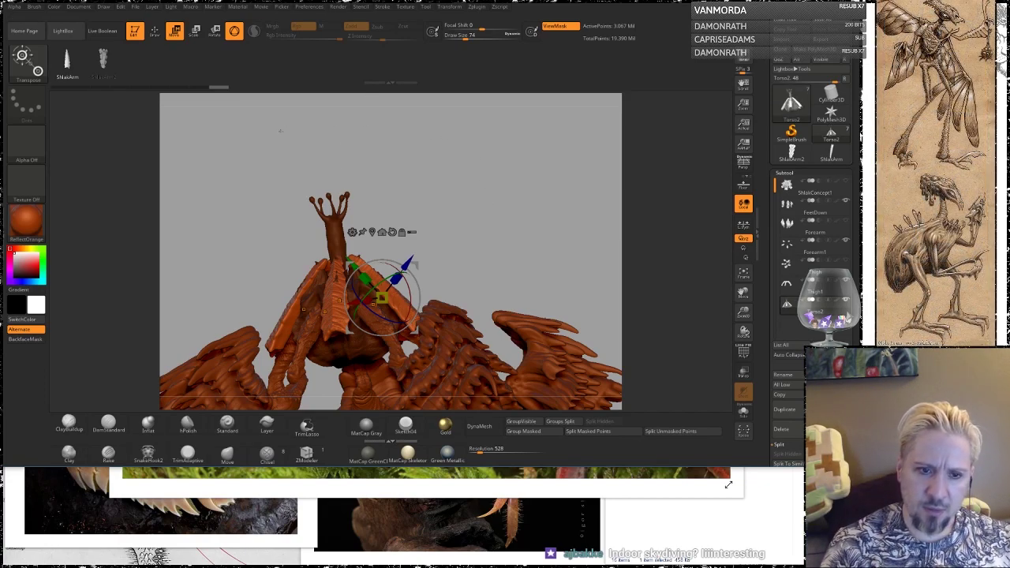
left_click_drag(451, 196, 290, 223)
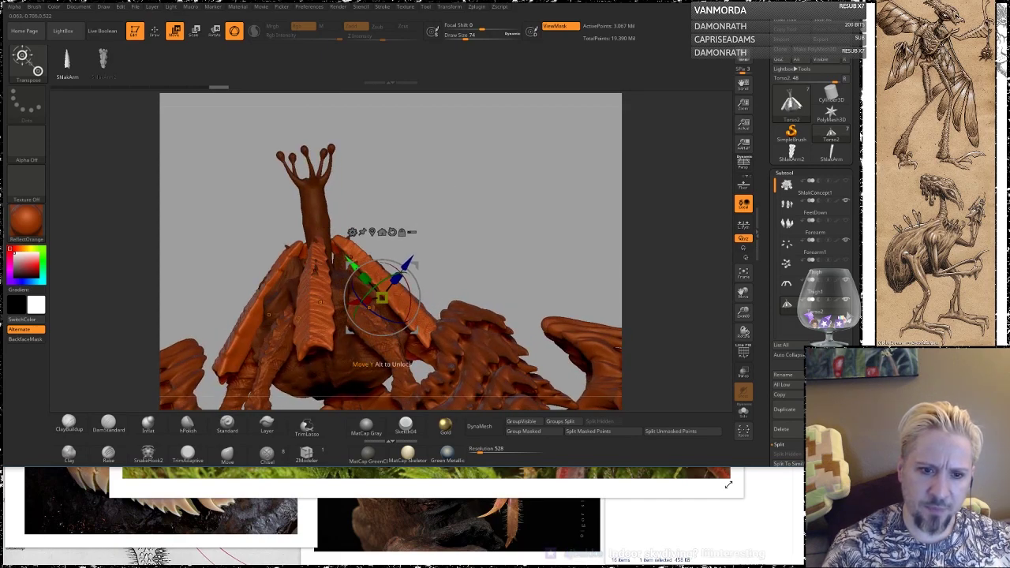
left_click_drag(352, 269, 397, 321)
left_click_drag(498, 195, 494, 253)
mouse_move(478, 148)
left_mouse_down()
mouse_move(481, 160)
mouse_move(482, 111)
mouse_move(479, 163)
left_mouse_up()
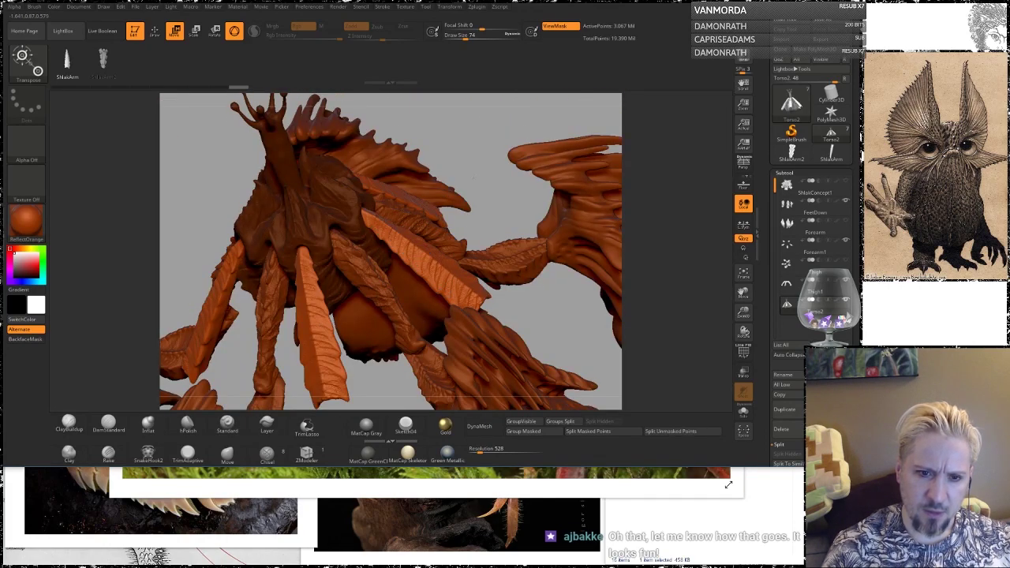
Step: Try to place the transform gizmo's pivot where the inserted arms join the torso
left_click_drag(484, 132, 398, 150)
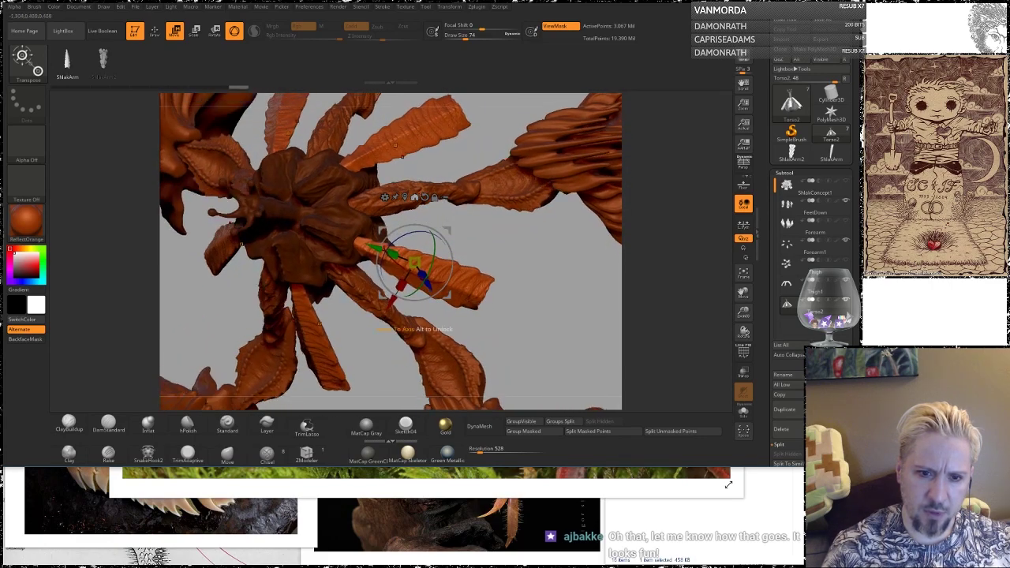
left_click_drag(475, 141, 492, 139)
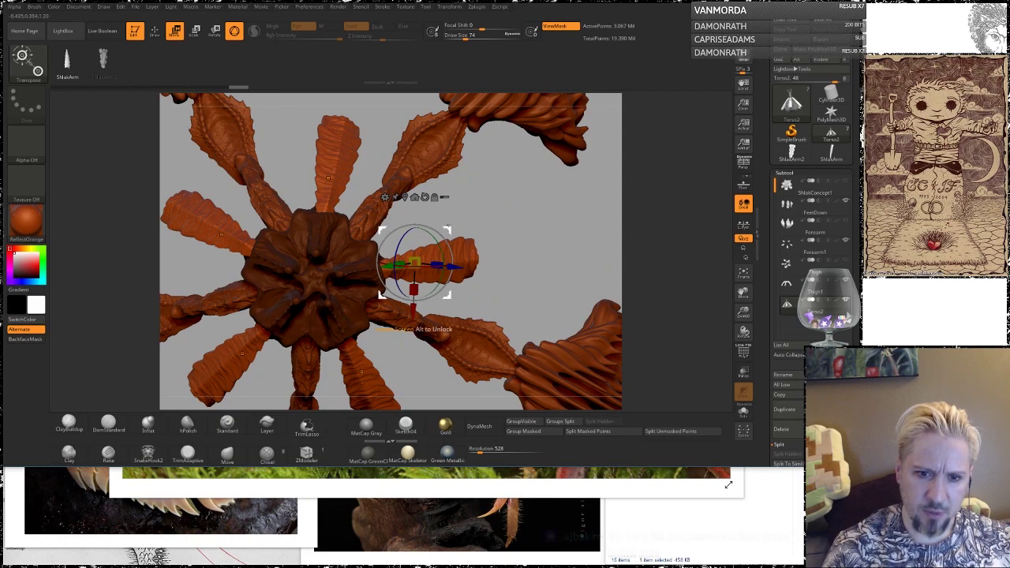
left_click_drag(412, 261, 357, 265, "alt")
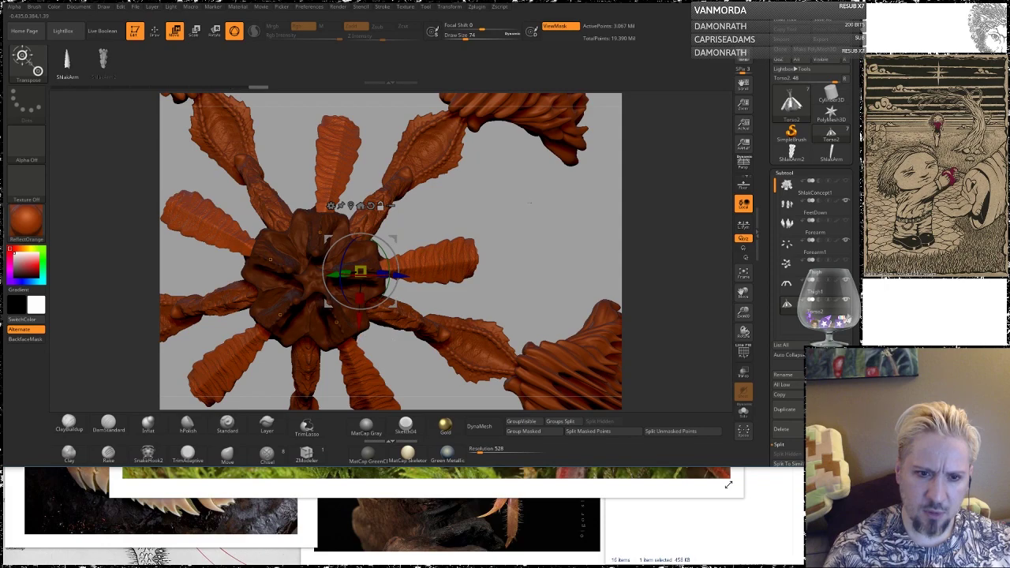
left_click_drag(514, 199, 514, 276)
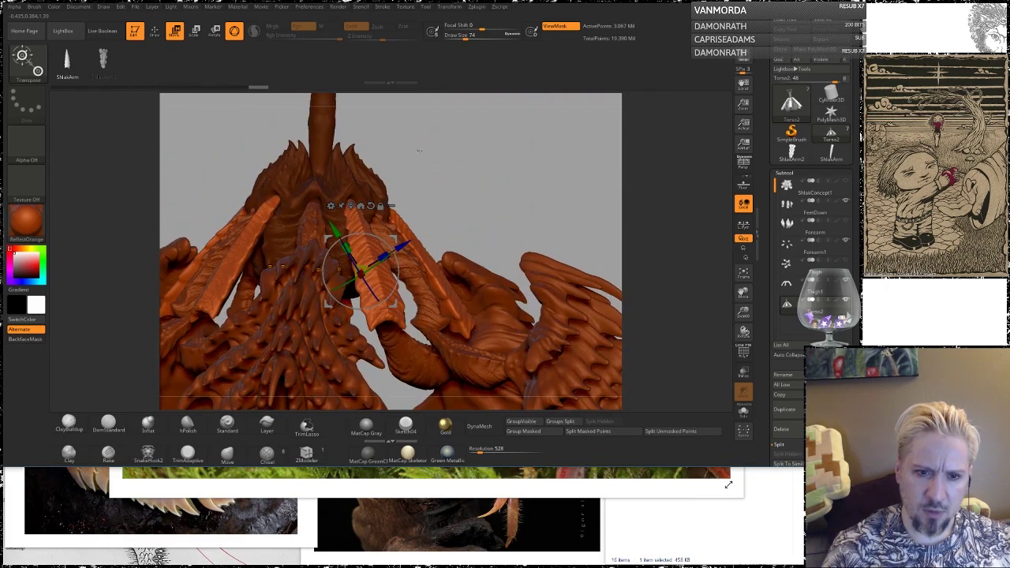
left_click_drag(361, 272, 370, 201, "alt")
left_click_drag(442, 178, 546, 157)
left_click_drag(373, 206, 335, 180, "alt")
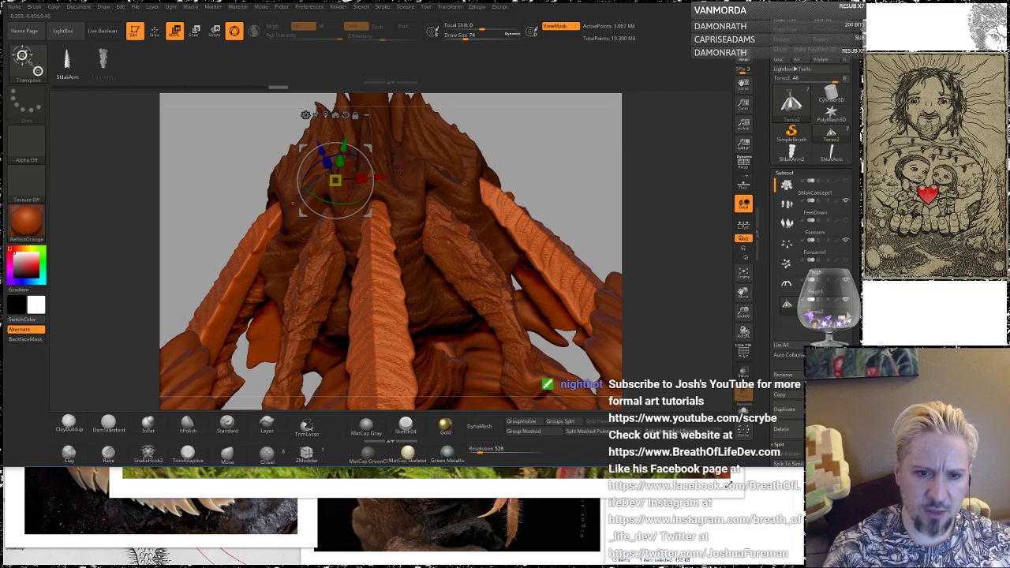
left_click_drag(532, 147, 541, 166)
Step: Place the transform gizmo on the front inserted arm and slide its pivot up to the arm's root at the torso
left_click(406, 319)
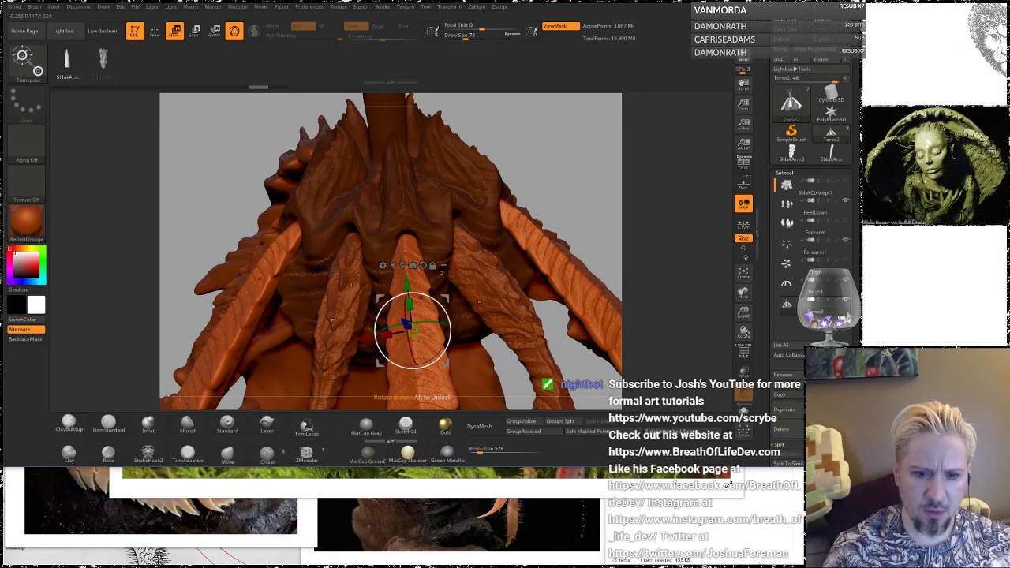
left_click_drag(412, 327, 412, 251)
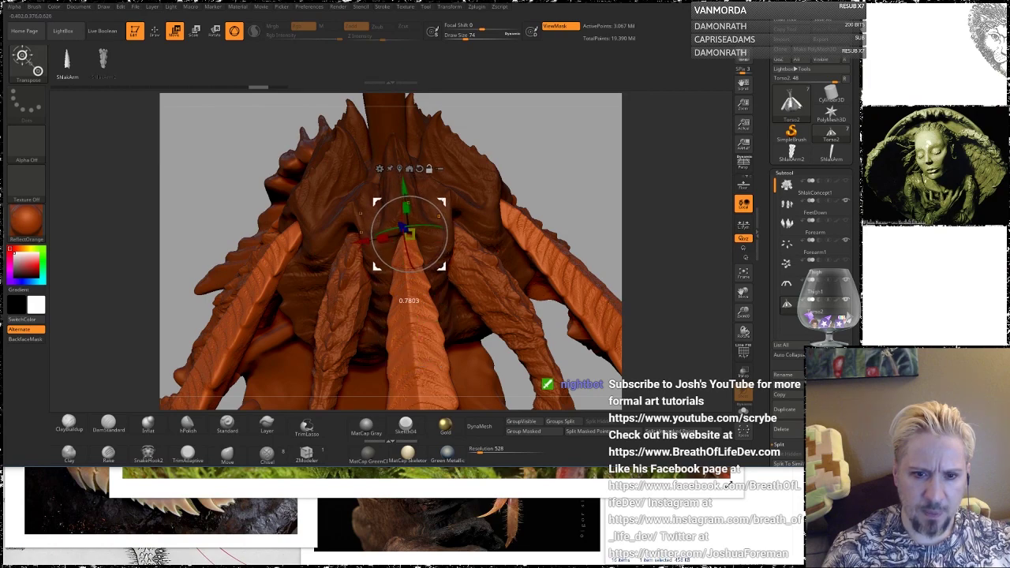
left_click_drag(567, 128, 457, 255)
left_click_drag(396, 277, 486, 262)
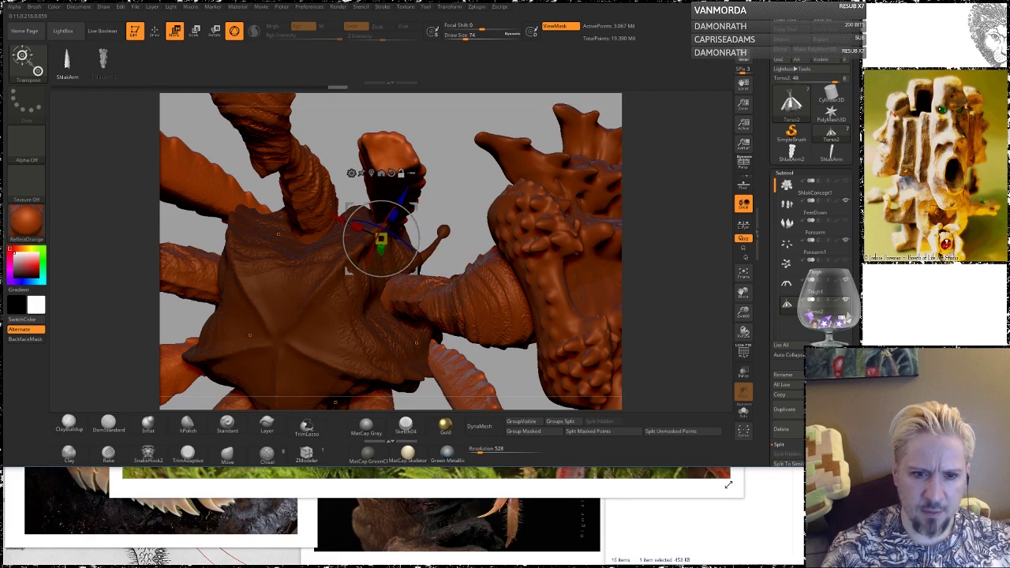
Step: Fine-tune the gizmo's pivot at the arm's root from below and above, reset its orientation, and lock it for transforming the arms
left_click_drag(414, 207, 413, 204)
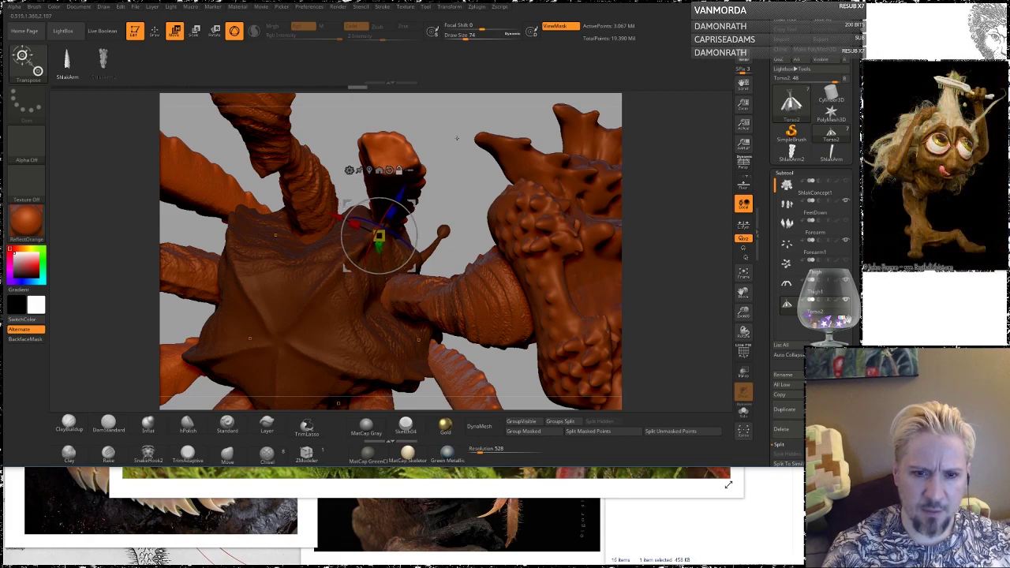
left_click_drag(460, 143, 527, 231)
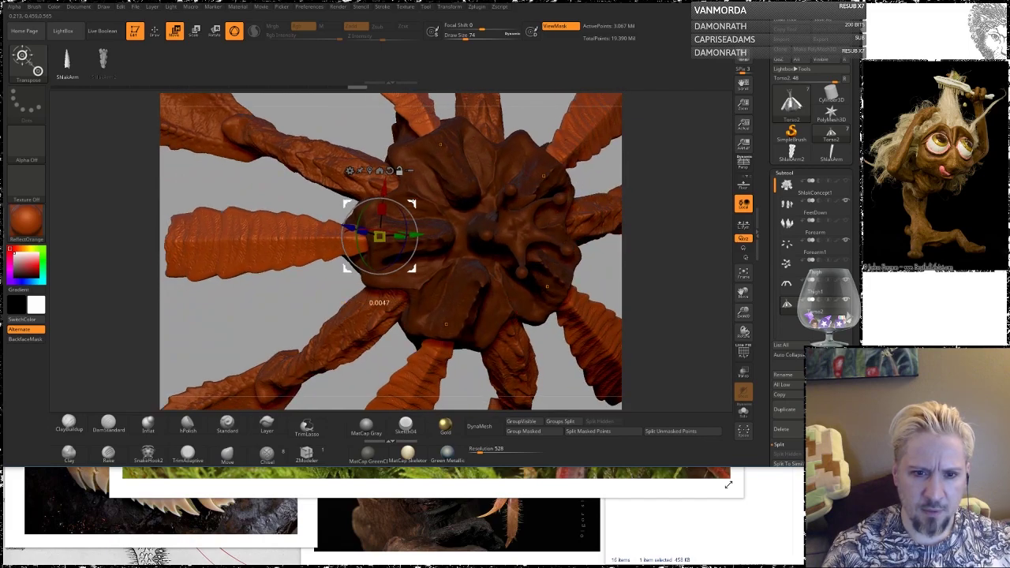
left_click_drag(413, 207, 413, 206)
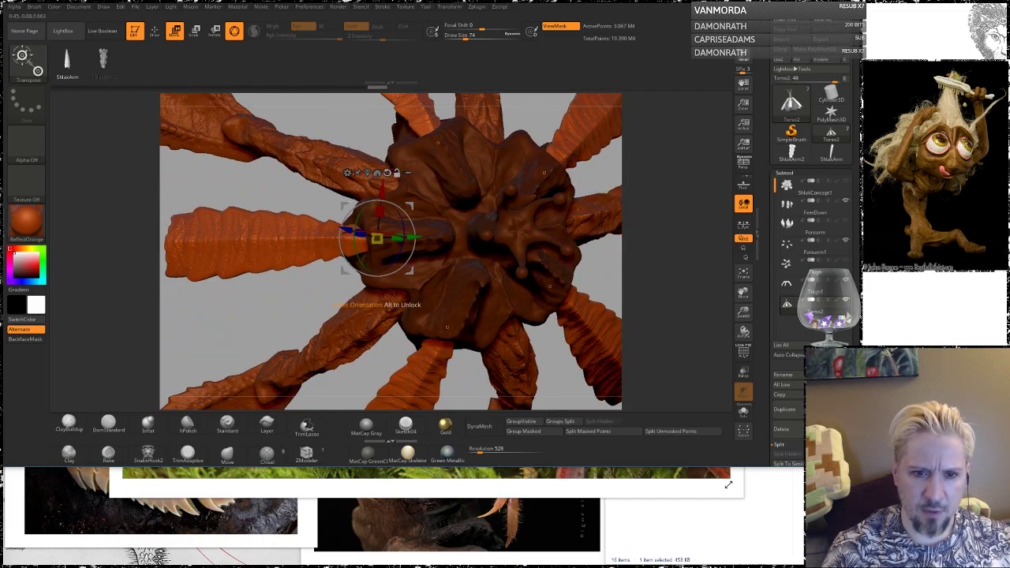
left_click(387, 172)
left_click(397, 173)
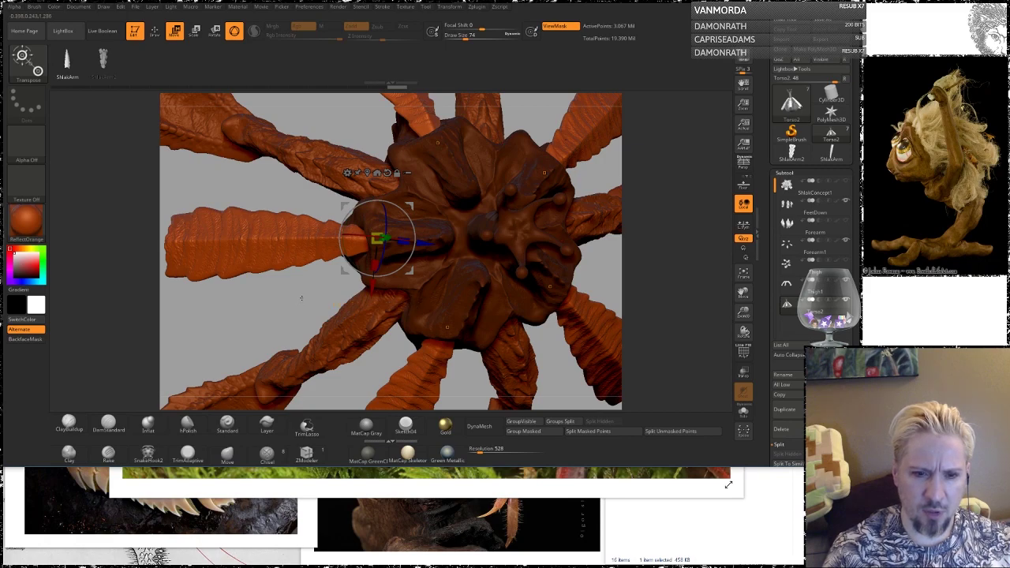
left_click_drag(304, 301, 373, 194)
left_click_drag(292, 199, 318, 176)
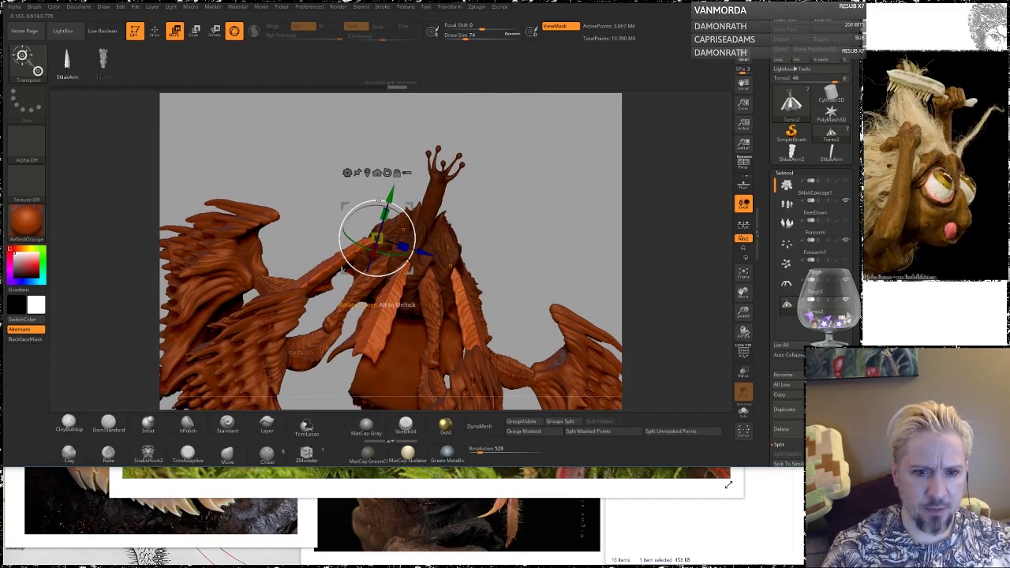
Step: Rotate the inserted arms slightly around the torso's vertical axis with the transform gizmo
left_click_drag(370, 206, 504, 243)
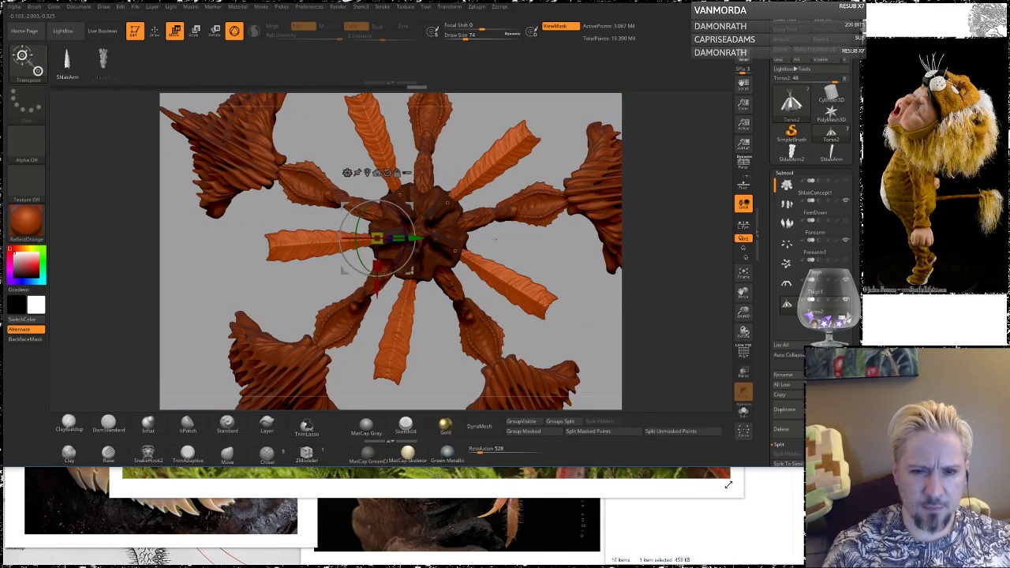
left_click_drag(397, 214, 392, 209)
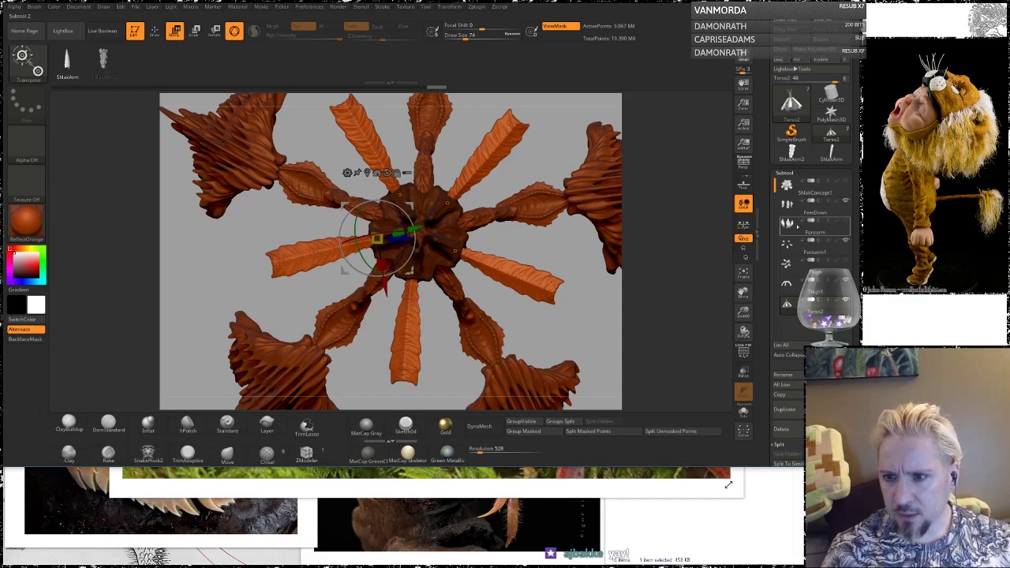
Step: Hide the FeetDown, Forearm1 and Thigh1 subtools and show the Forearm subtool around the torso
mouse_move(845, 202)
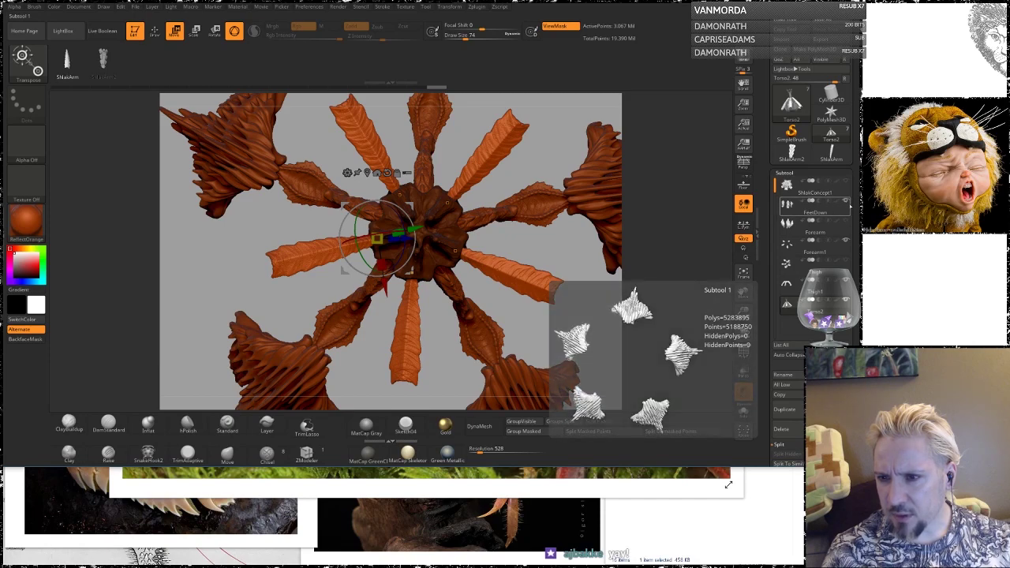
left_click(845, 202)
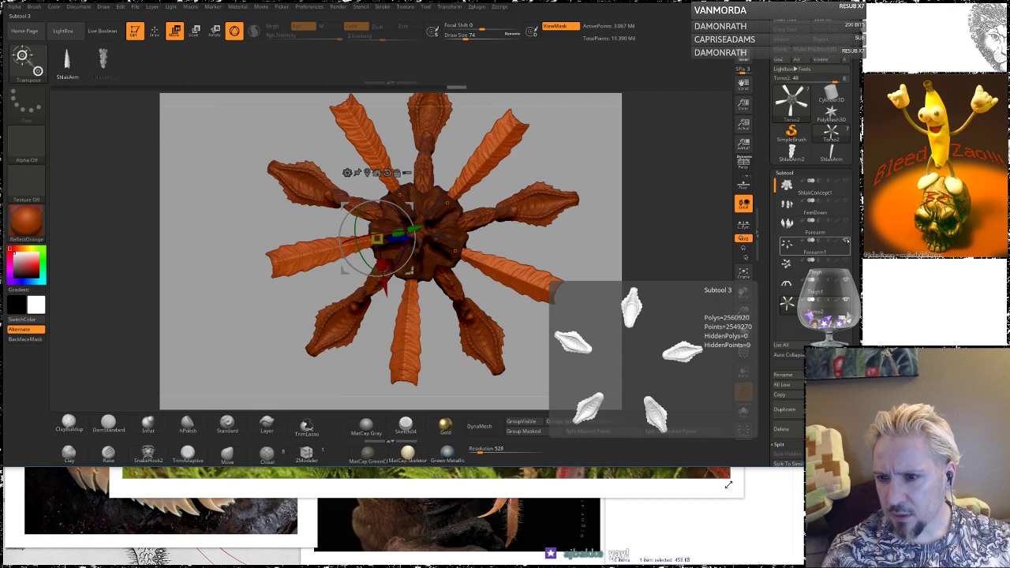
left_click(845, 221)
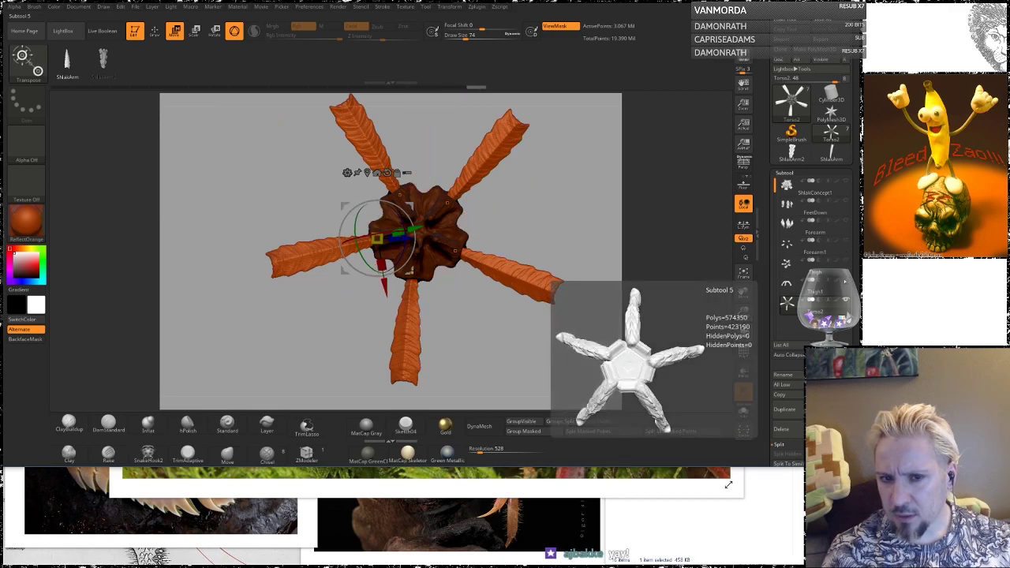
left_click(845, 243)
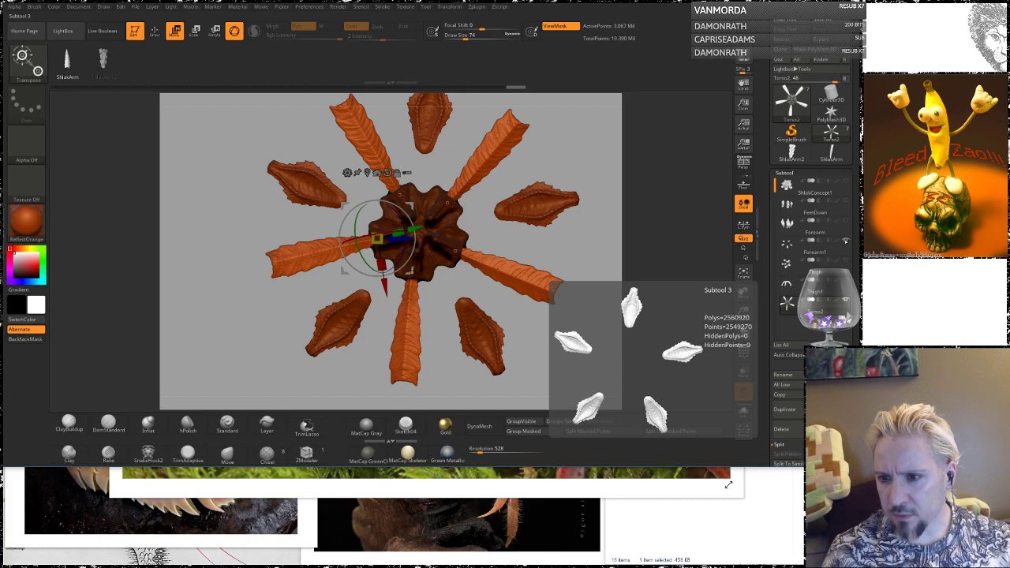
left_click(845, 242)
left_click(846, 222)
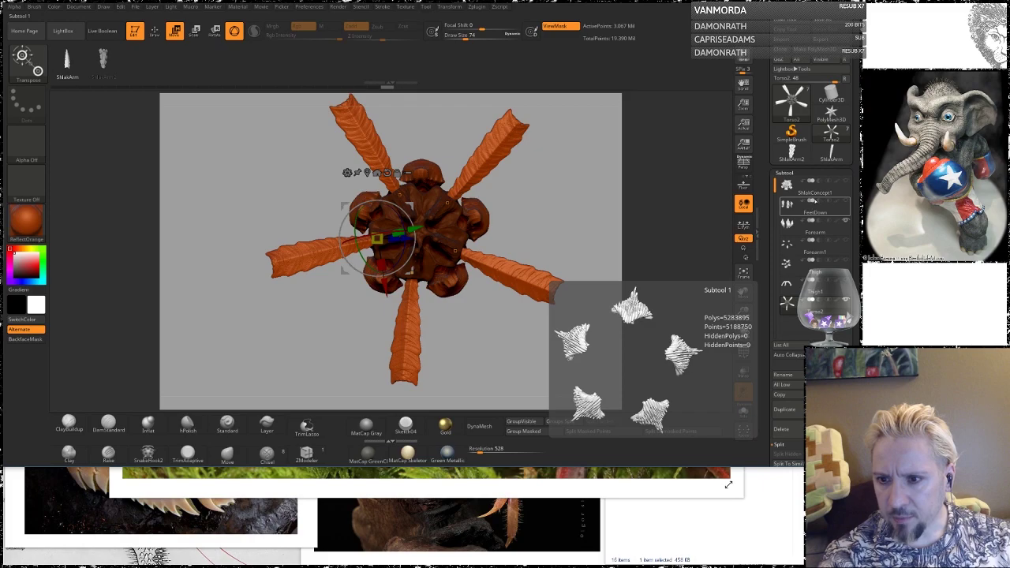
left_click(789, 224)
left_click(803, 211)
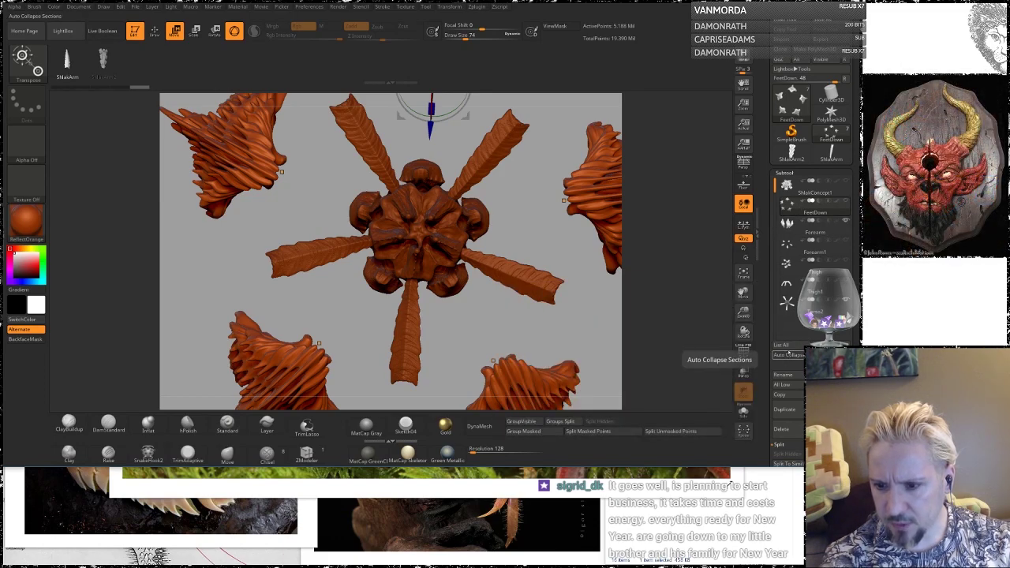
left_click(777, 375)
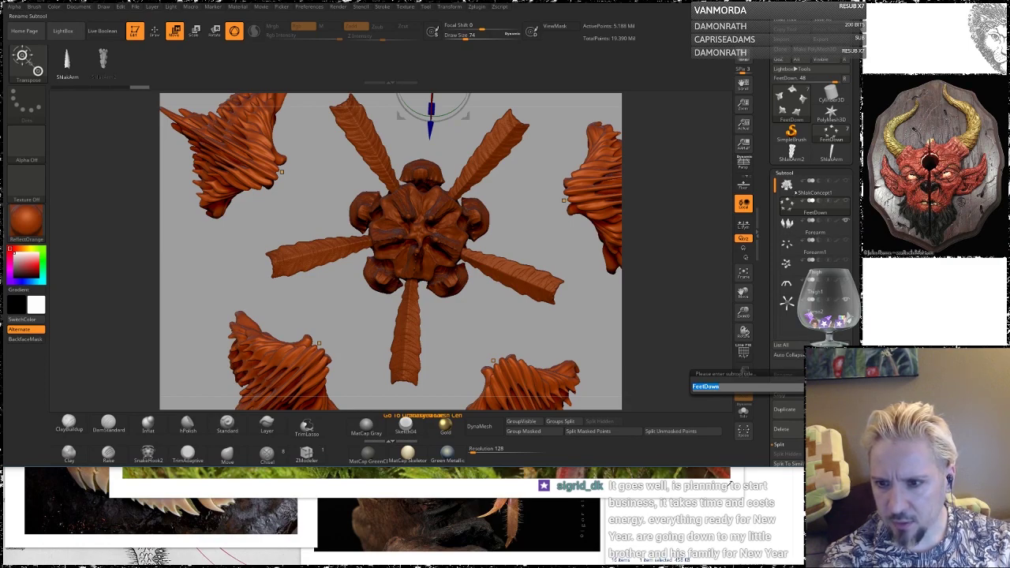
left_click(723, 386)
left_click_drag(723, 387, 698, 385)
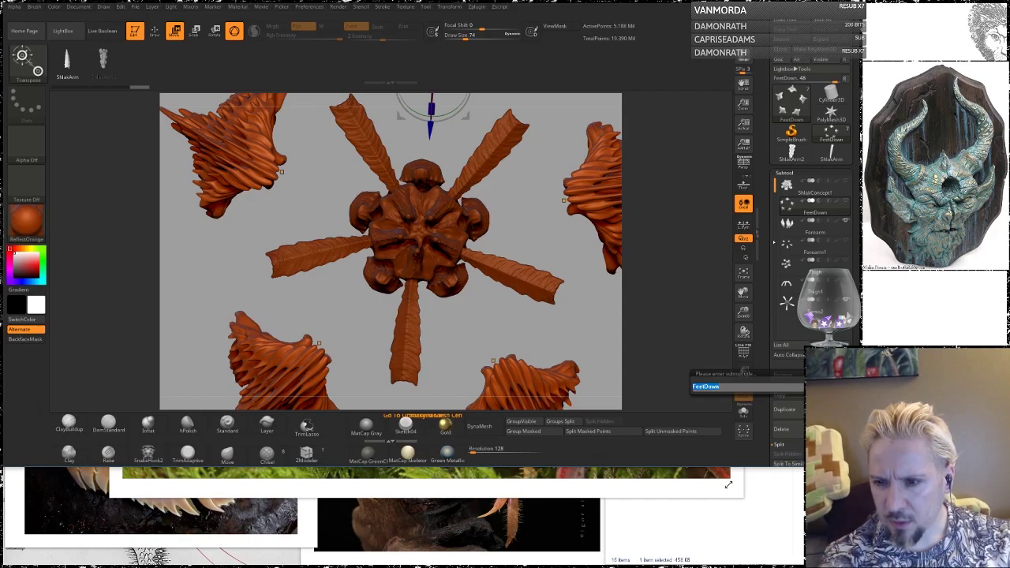
left_click(738, 390)
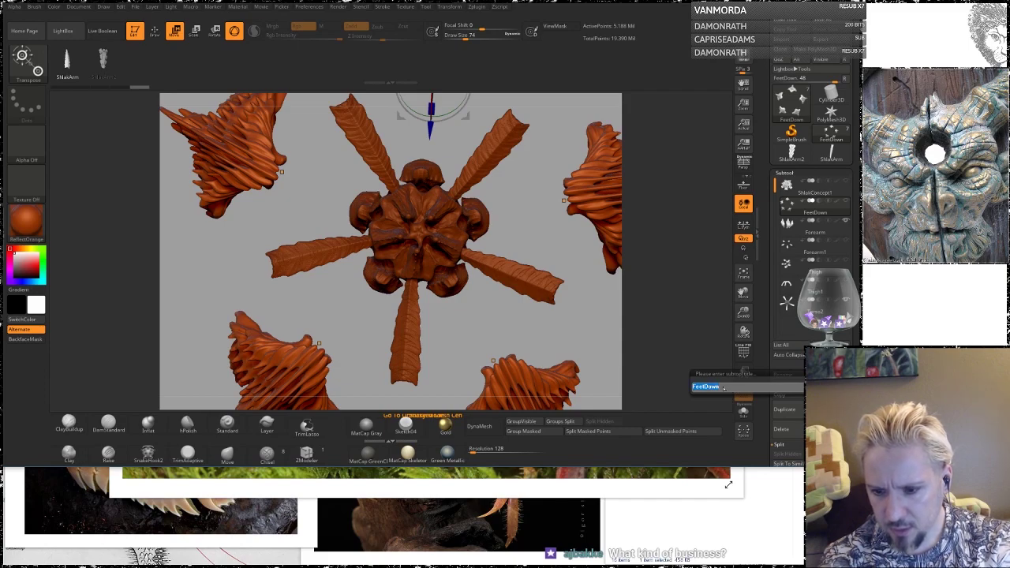
key("Escape")
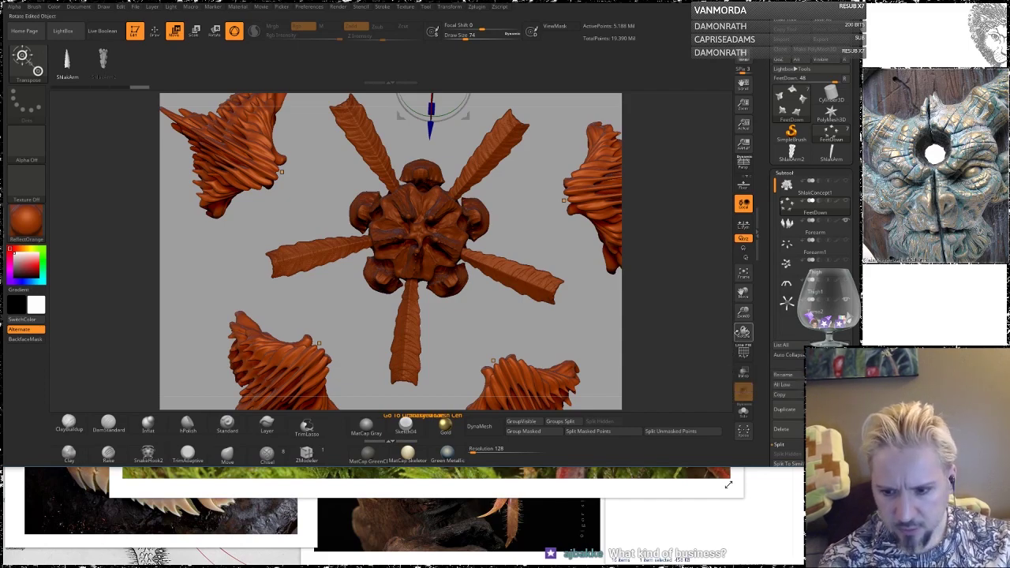
Step: Rename the ShlakConcept1 subtool as FeetUp
left_click(789, 186)
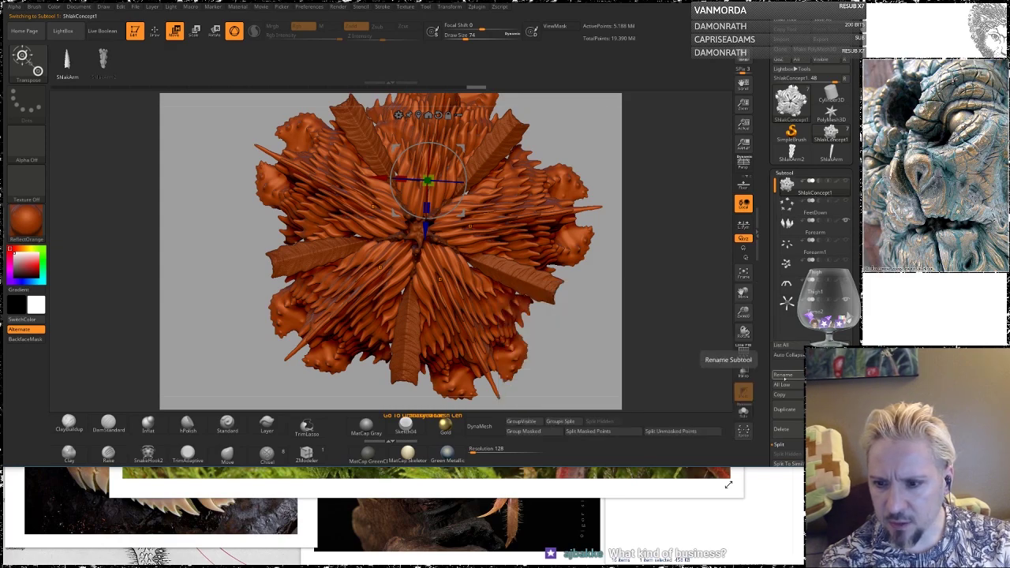
left_click(784, 375)
type("Feet")
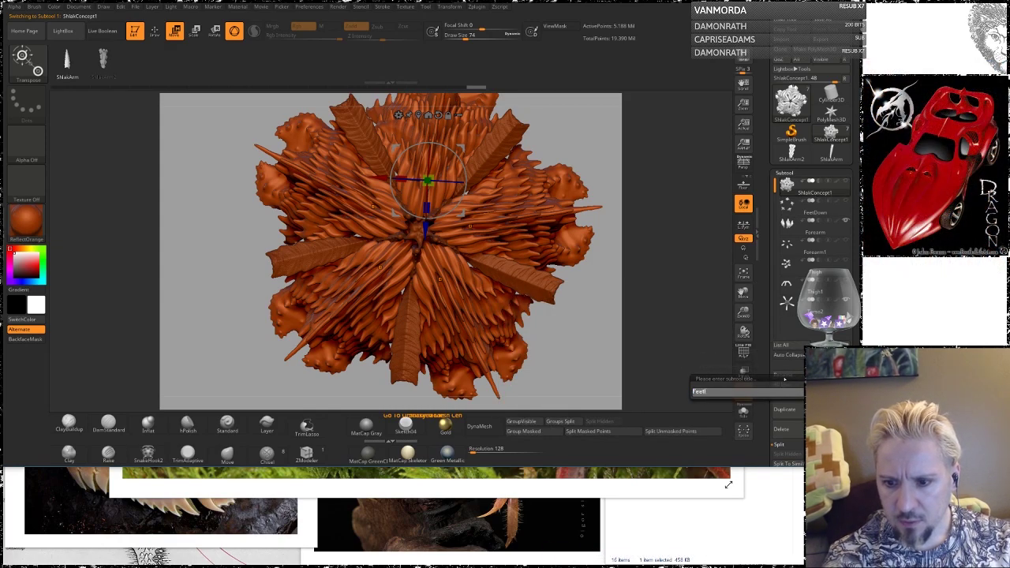
key("Return")
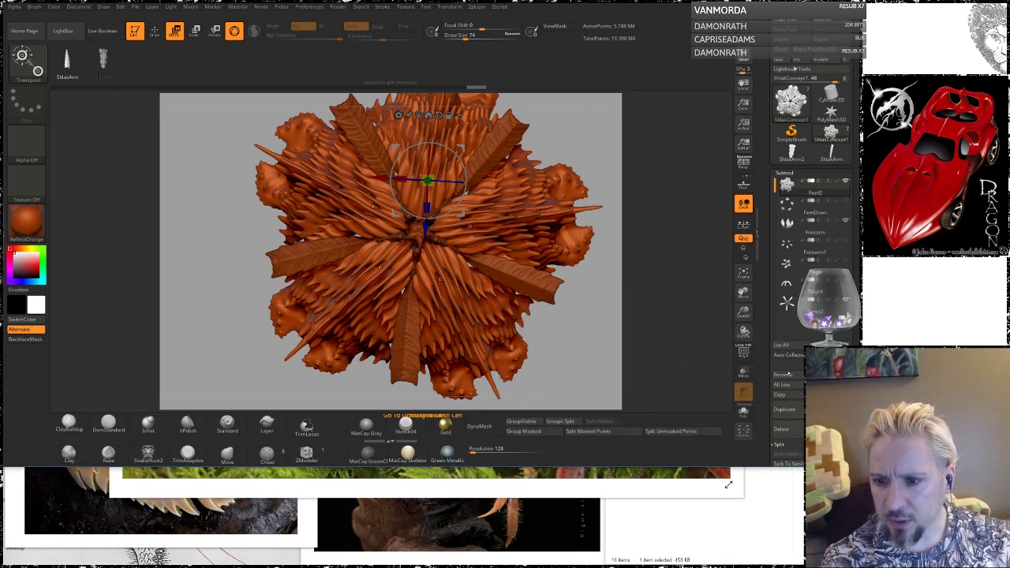
left_click(783, 375)
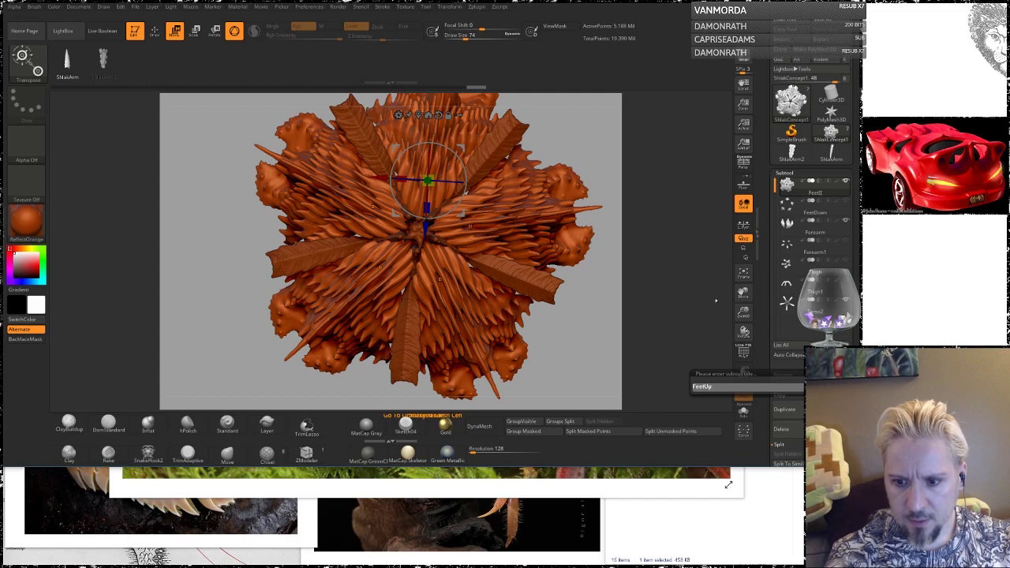
type("FeetUp")
key("Return")
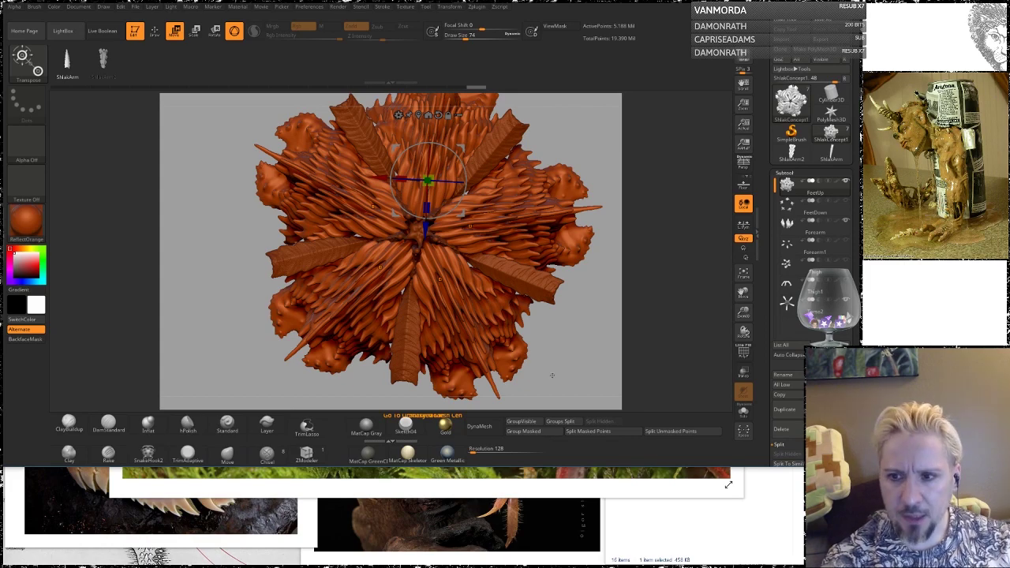
Step: Rename the Forearm subtool as ForearmUp
mouse_move(804, 192)
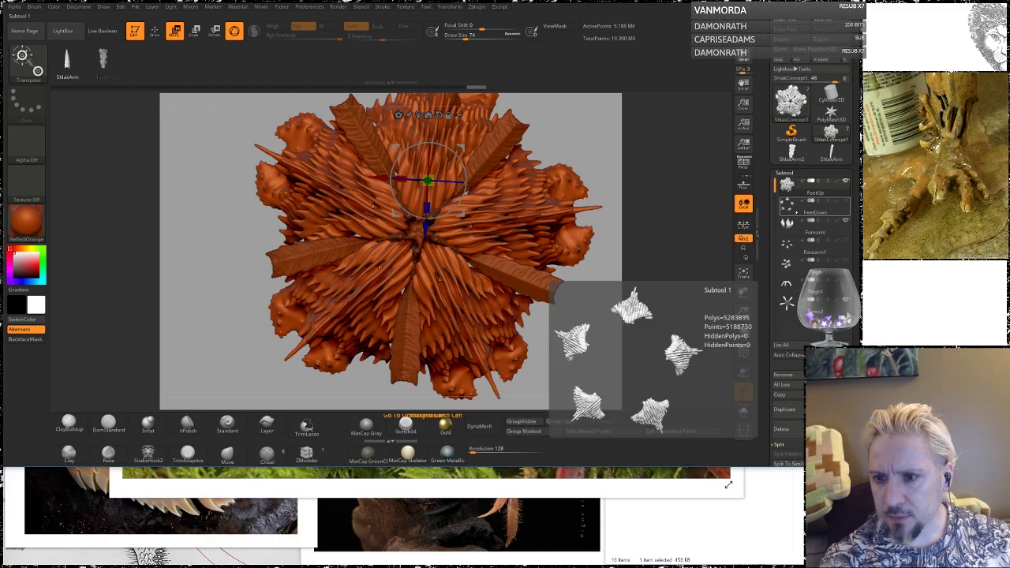
mouse_move(813, 247)
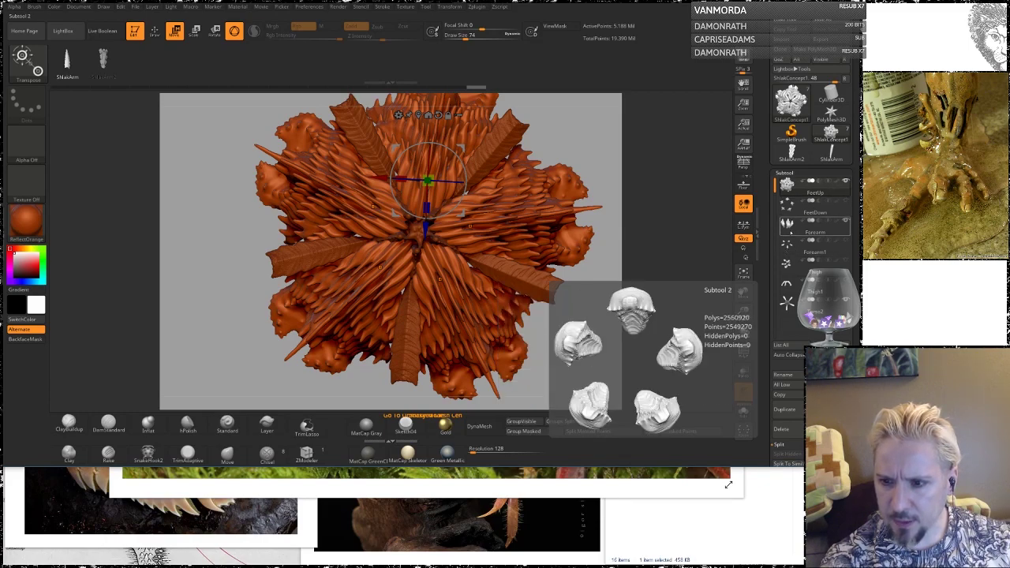
left_click(787, 227)
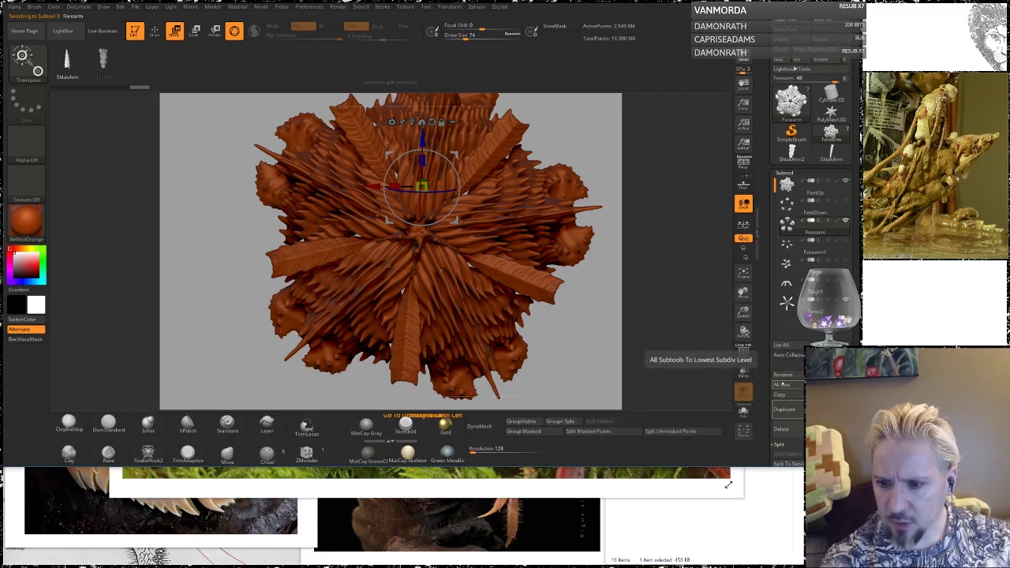
left_click(783, 374)
left_click(722, 393)
type("Up")
key("Return")
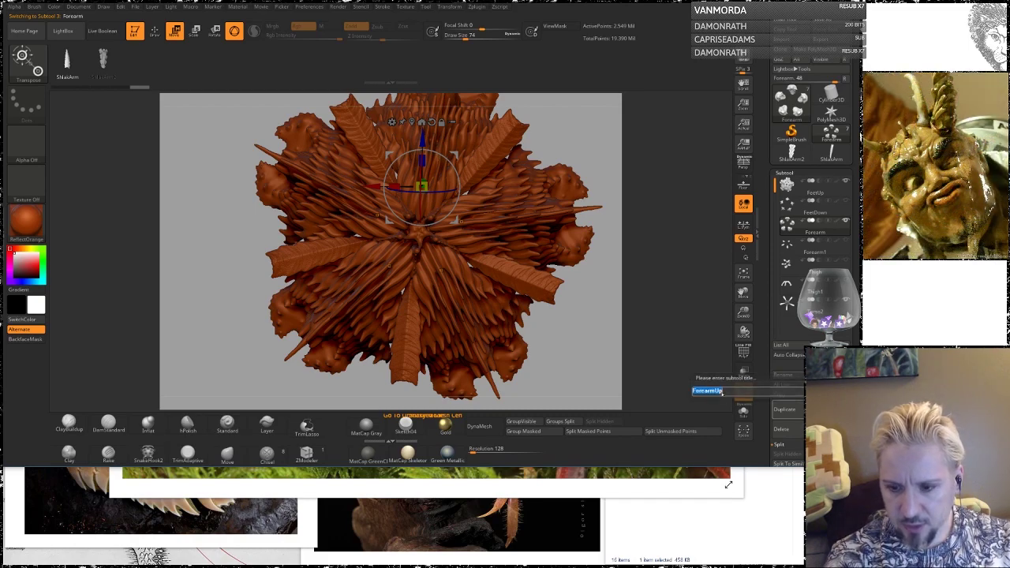
Step: Rename the Thigh subtool as ThighUp and the Thigh1 subtool as ThighDown
left_click(799, 268)
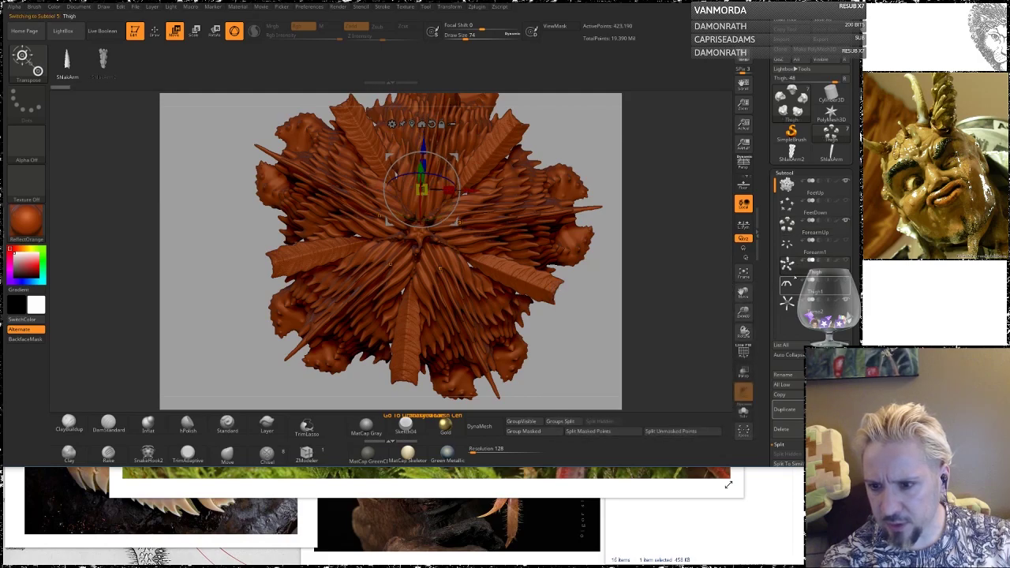
left_click(784, 376)
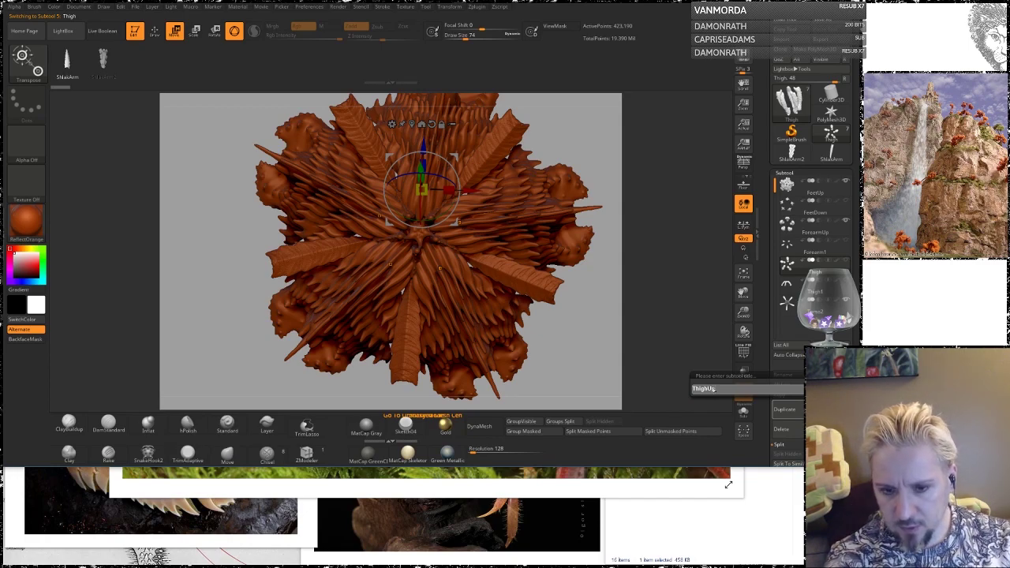
key("Return")
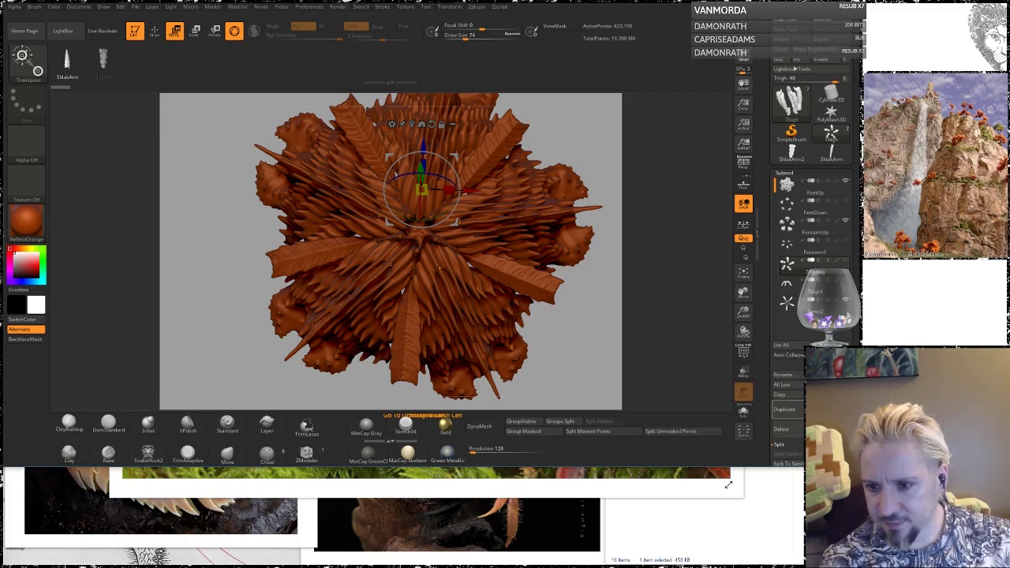
left_click(816, 292)
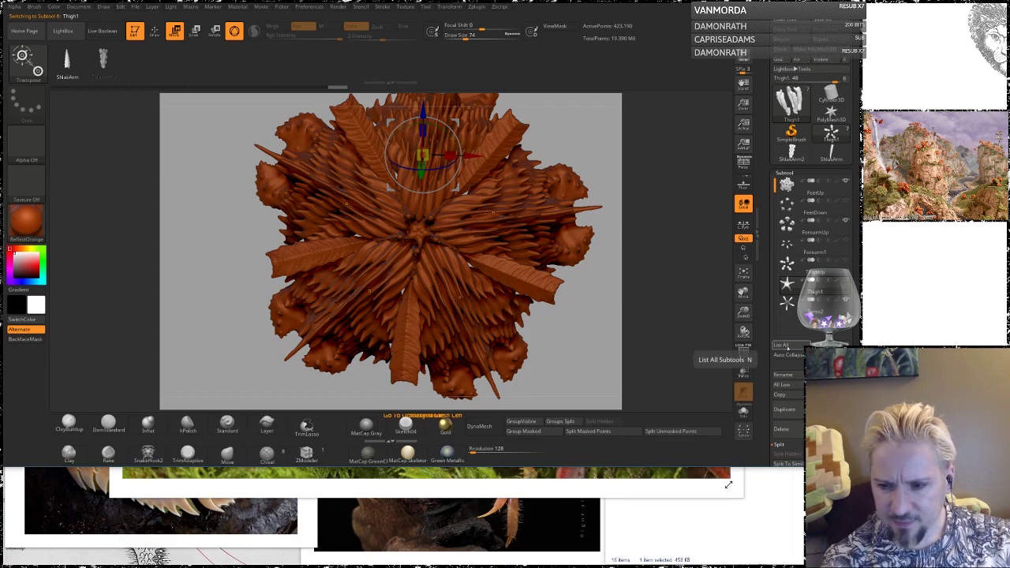
left_click(780, 374)
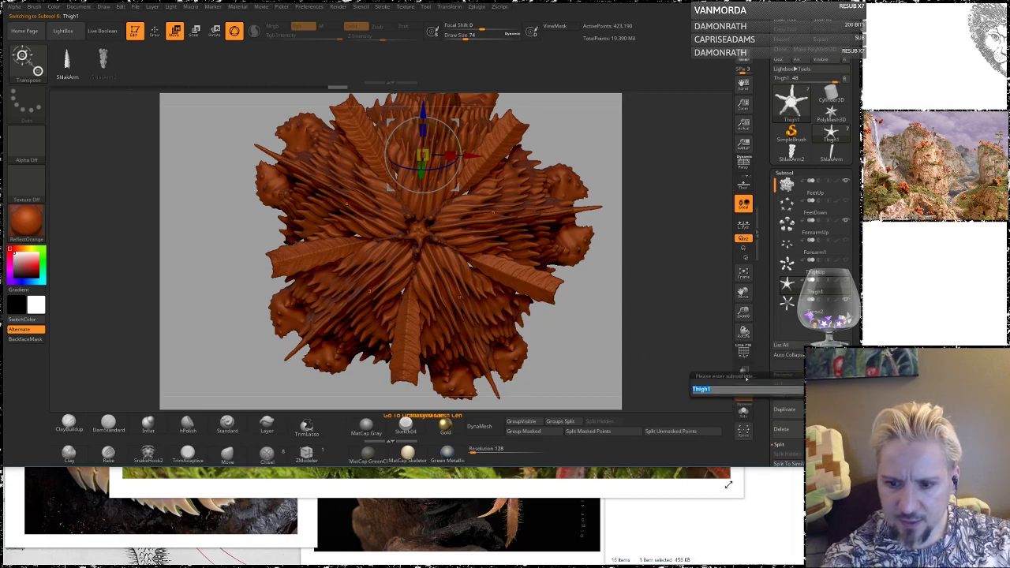
type("Drap")
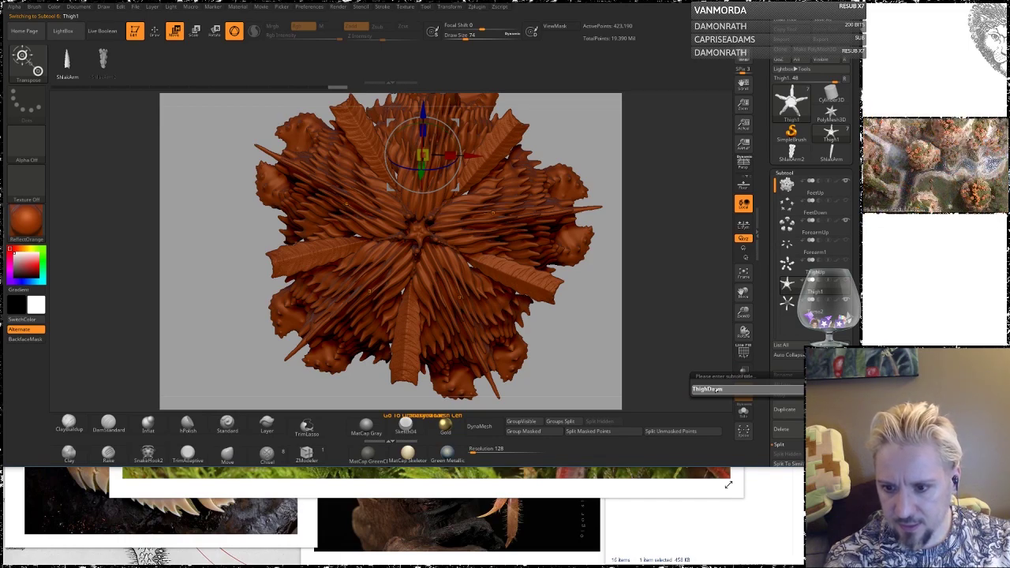
key("Return")
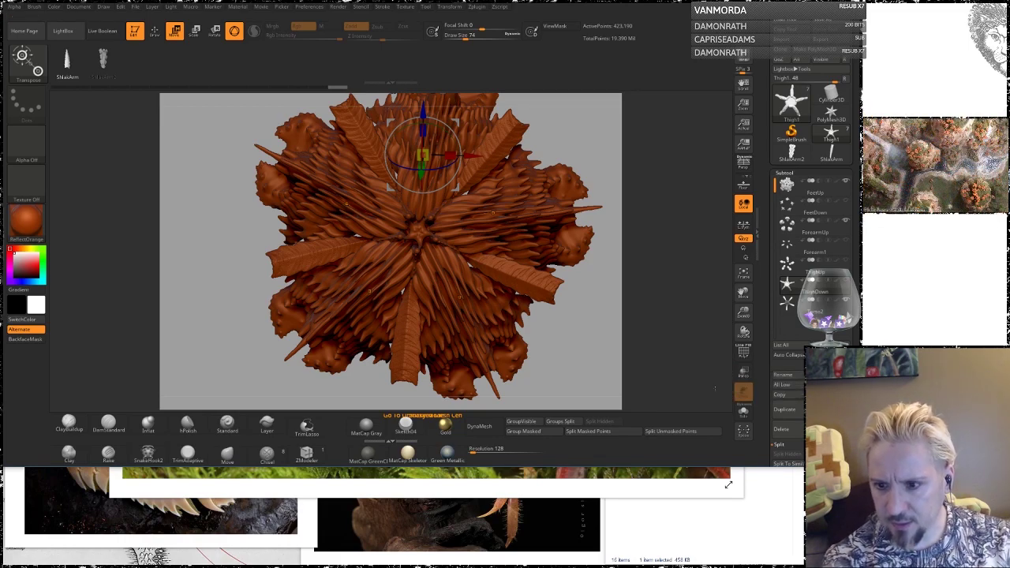
Step: Reorder the subtools so ForearmUp sits directly below FeetUp and ThighUp directly below ForearmUp
left_click(813, 304)
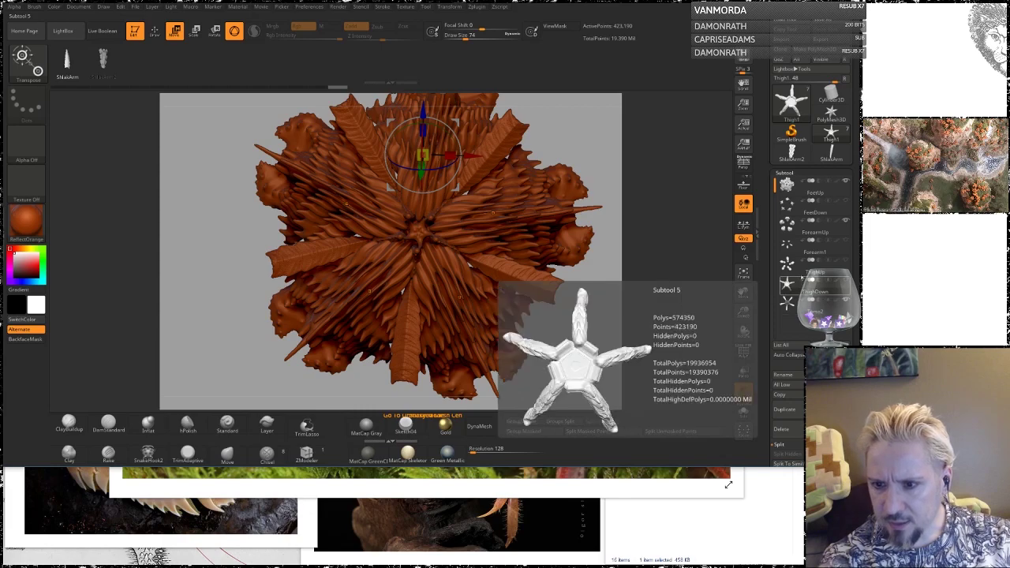
left_click(806, 230)
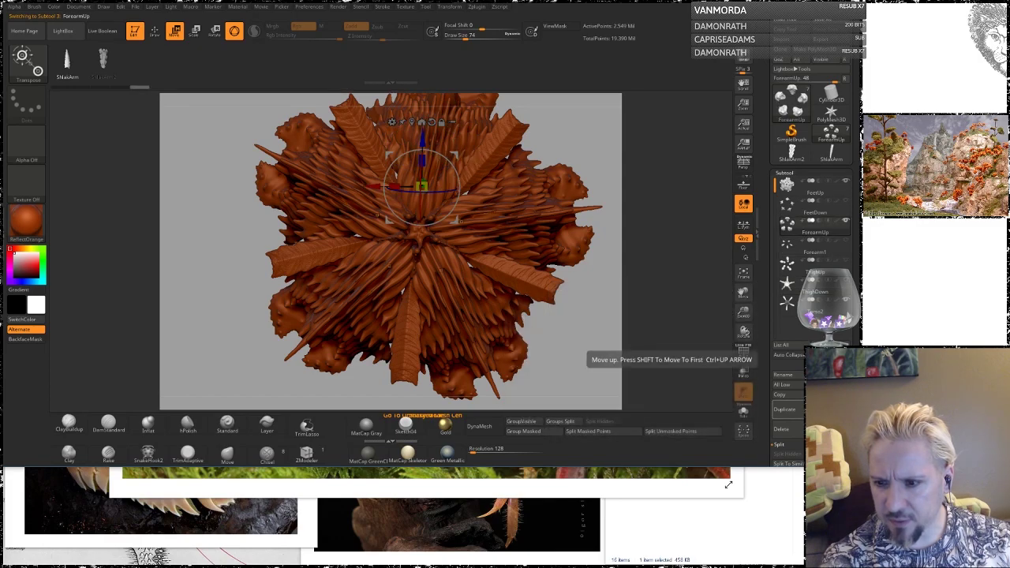
left_click(836, 348)
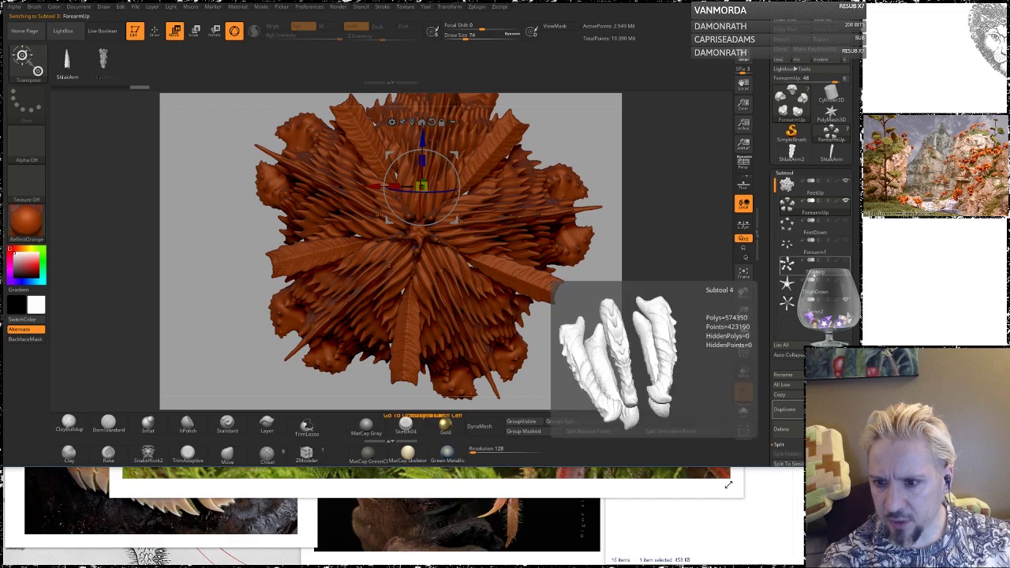
left_click(809, 270)
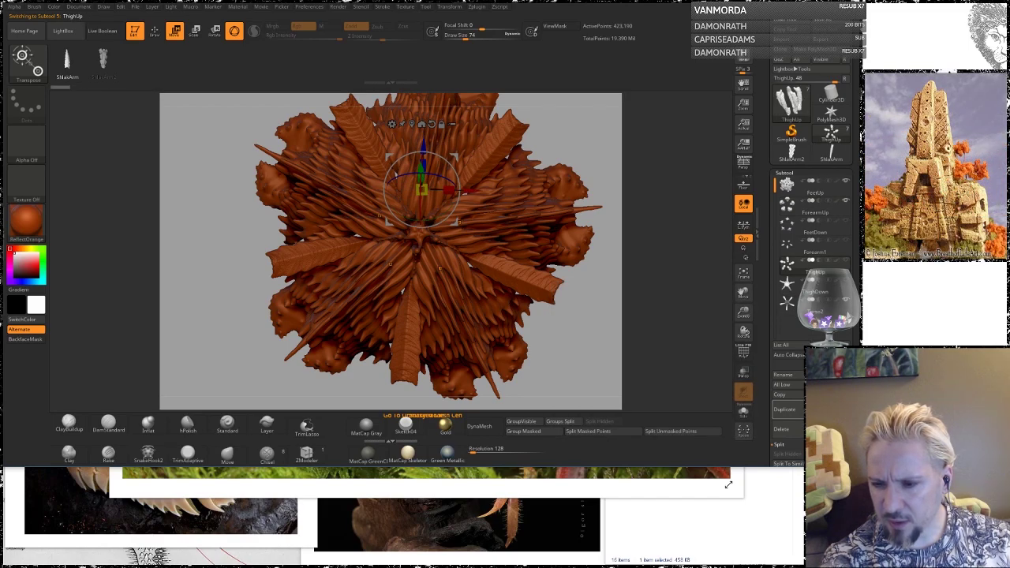
left_click(837, 347)
left_click(836, 347)
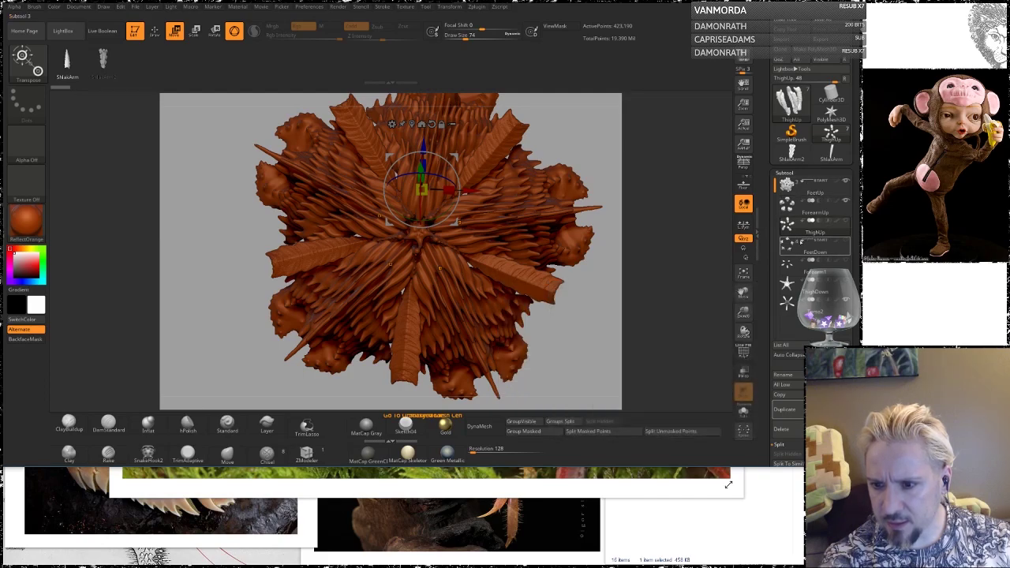
Step: Rename the Forearm1 subtool as ForearmDown
left_click(788, 270)
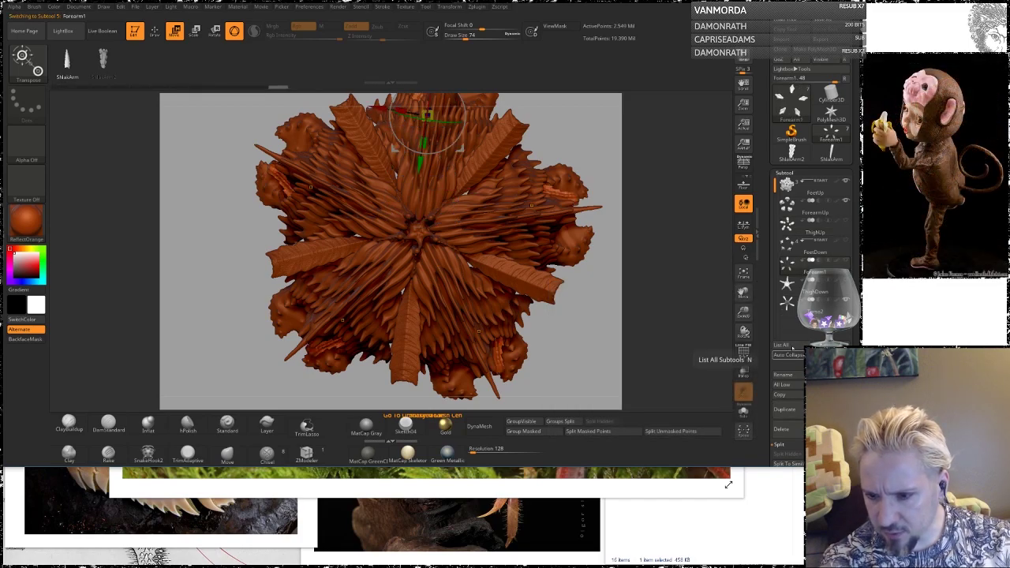
left_click(784, 375)
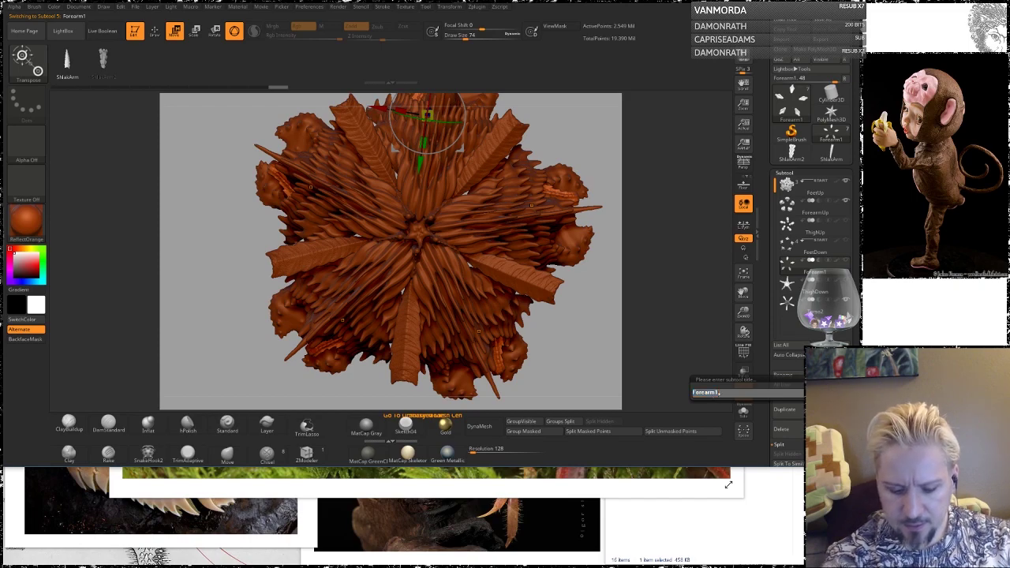
type("ForearmDo")
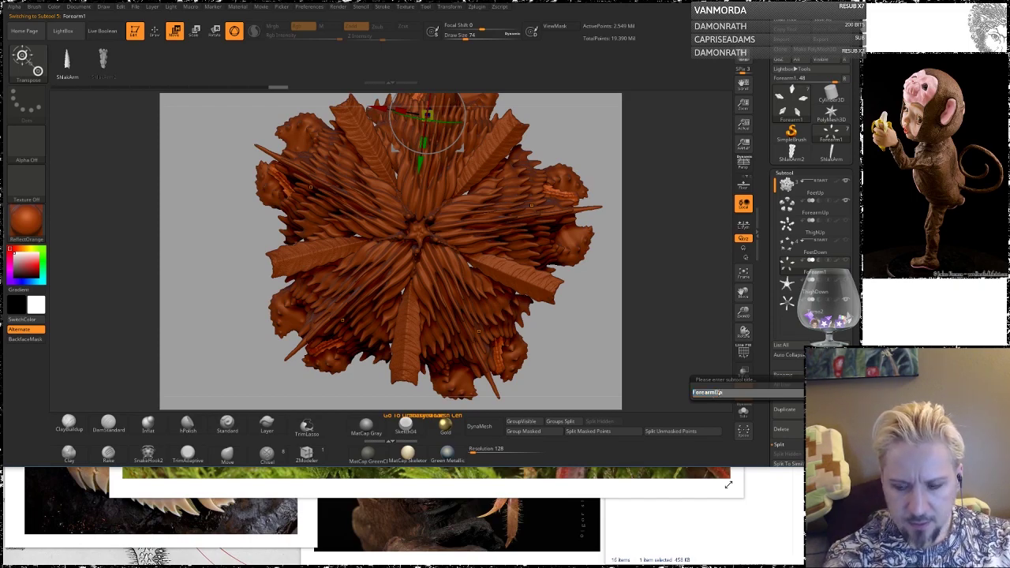
type("wn")
key("Return")
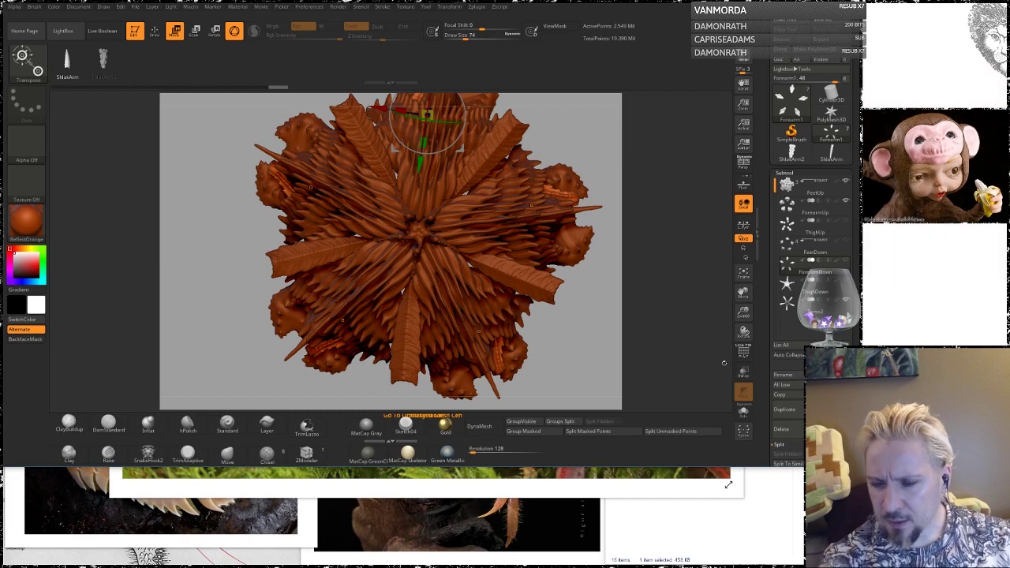
left_click(817, 292)
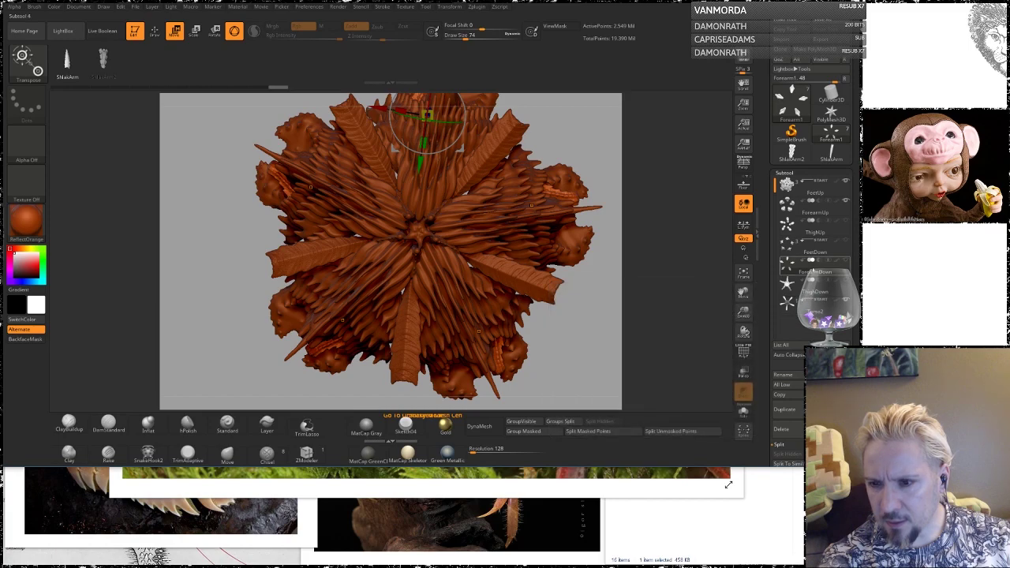
mouse_move(807, 240)
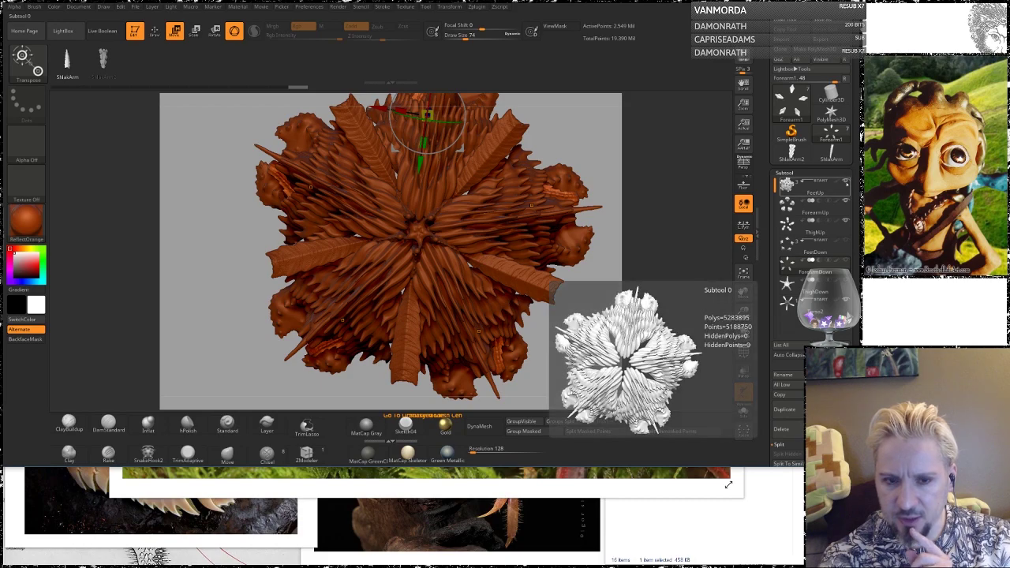
Step: Hide the Up leg subtools and examine ThighDown on its own and together with Torso2
left_click(846, 183)
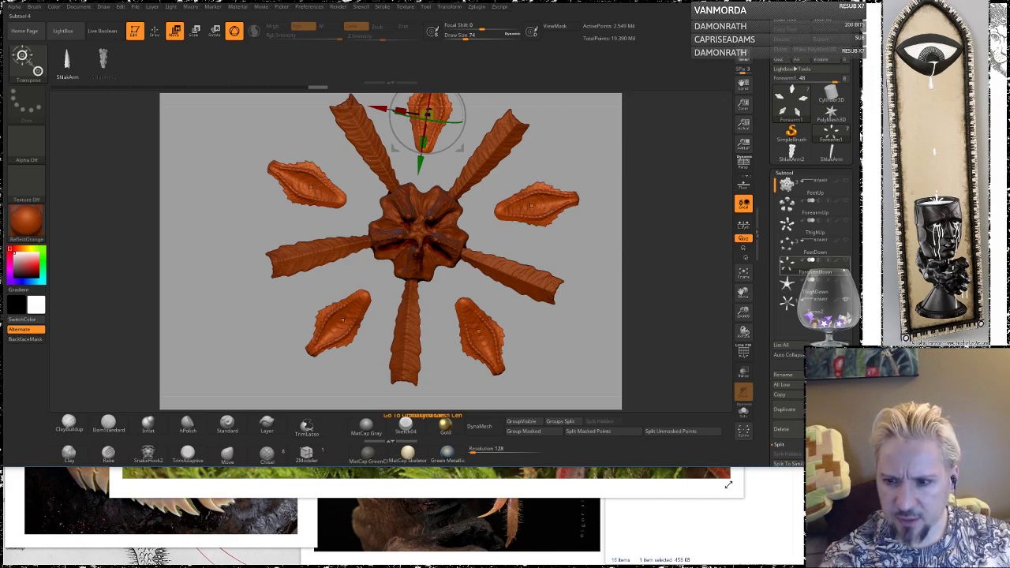
left_click(846, 300)
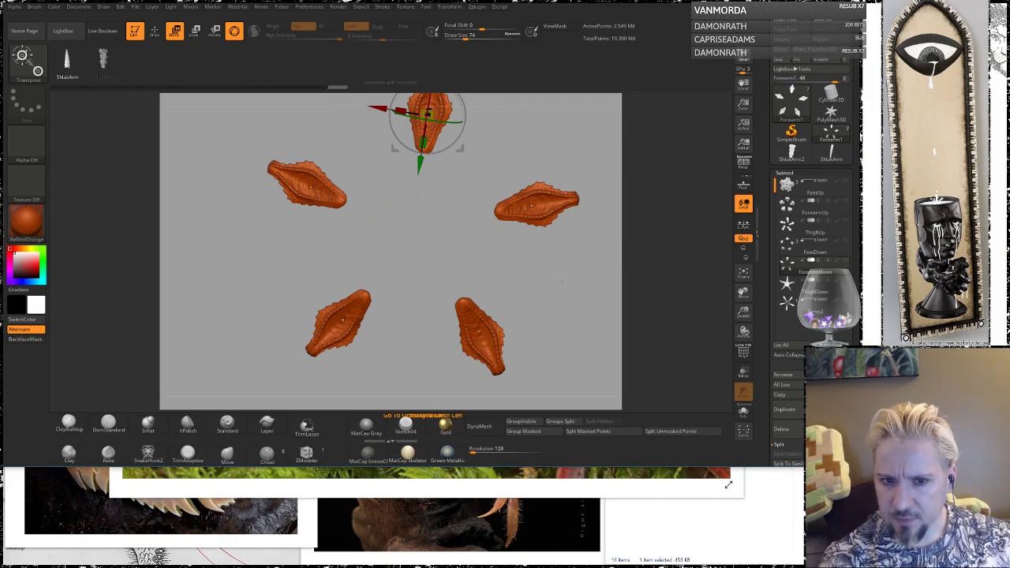
left_click(813, 297)
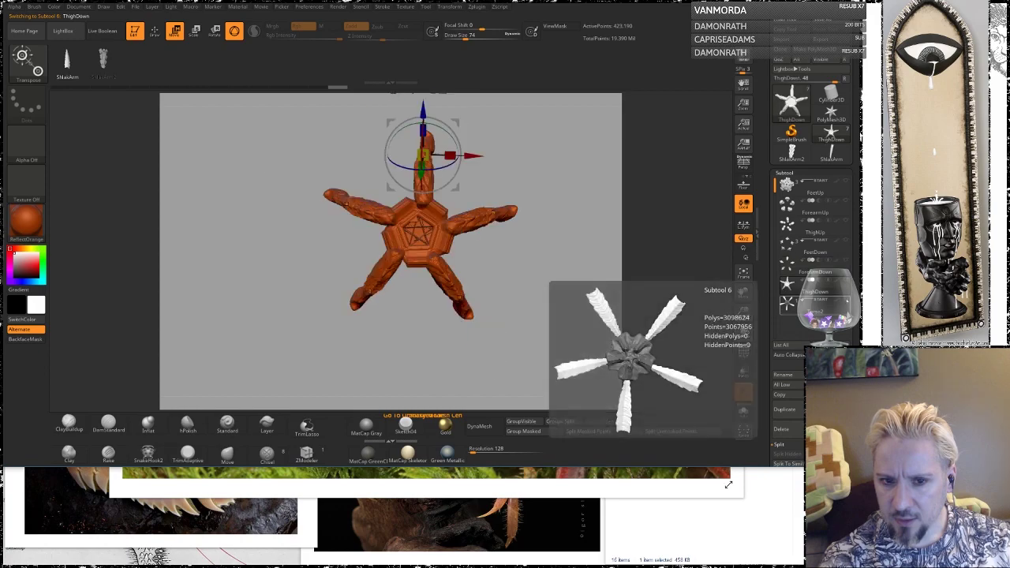
mouse_move(517, 309)
left_mouse_down()
mouse_move(509, 280)
mouse_move(523, 271)
mouse_move(501, 272)
mouse_move(525, 298)
mouse_move(525, 251)
mouse_move(527, 269)
left_mouse_up()
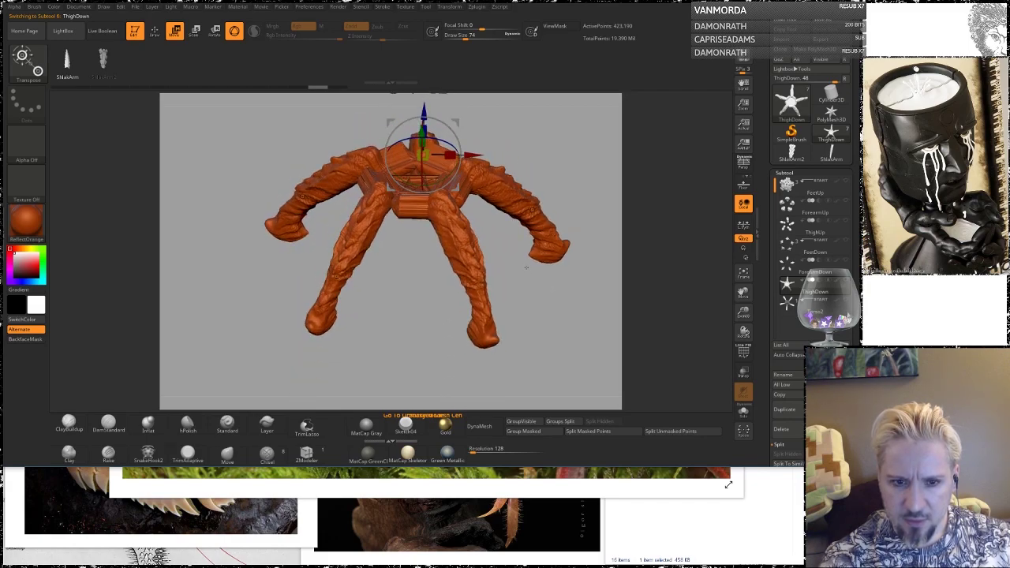
key("ctrl+z")
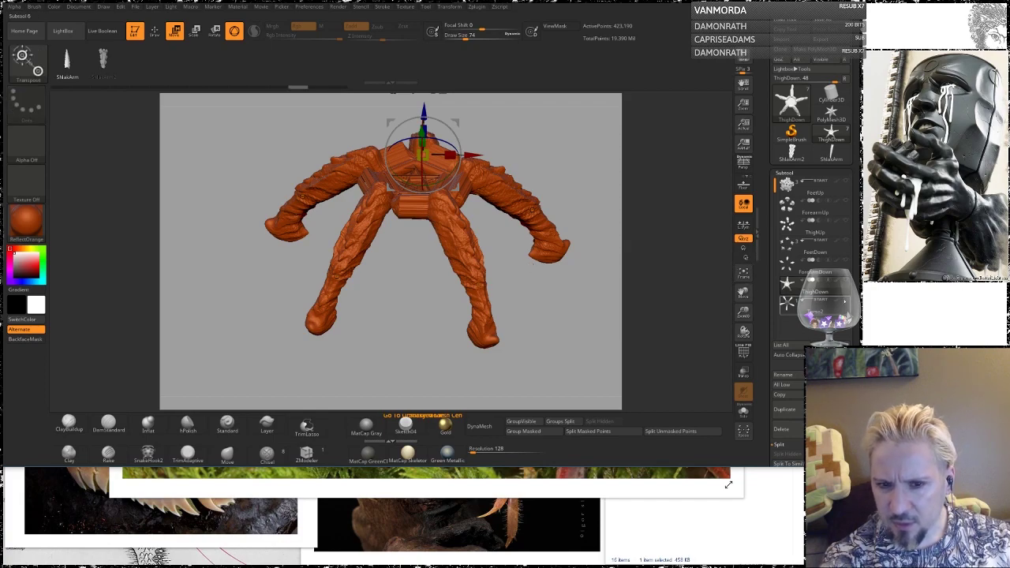
left_click(845, 301)
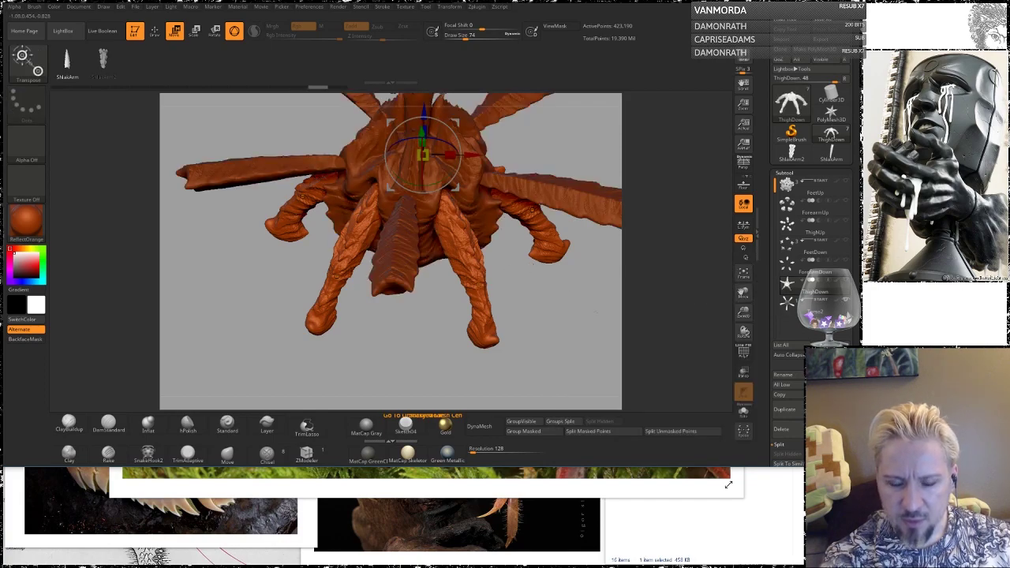
left_click_drag(556, 265, 613, 296)
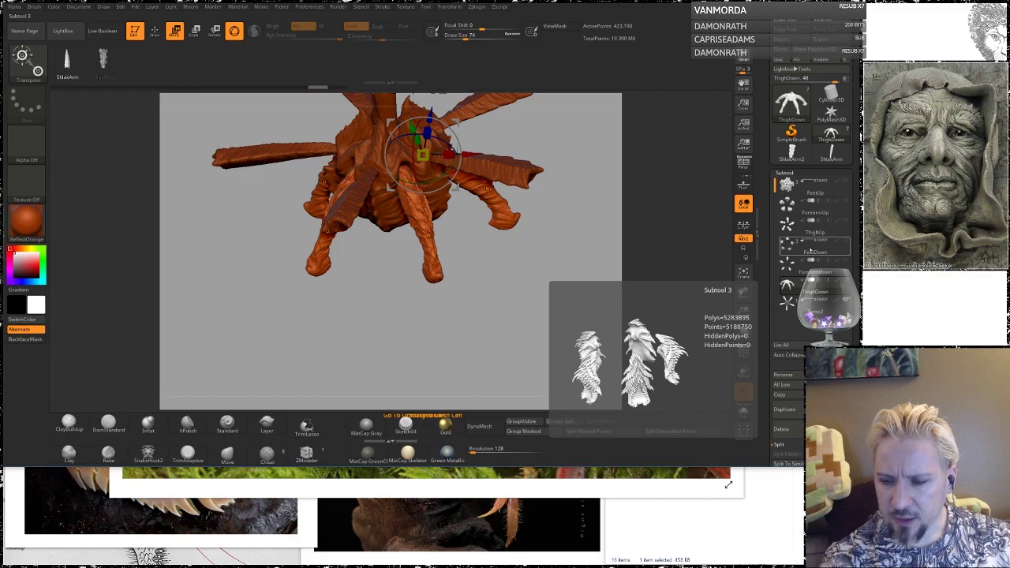
Step: Show FeetDown, ForearmDown and ThighDown together with Torso2 and examine the lowered leg pose
left_click(821, 248)
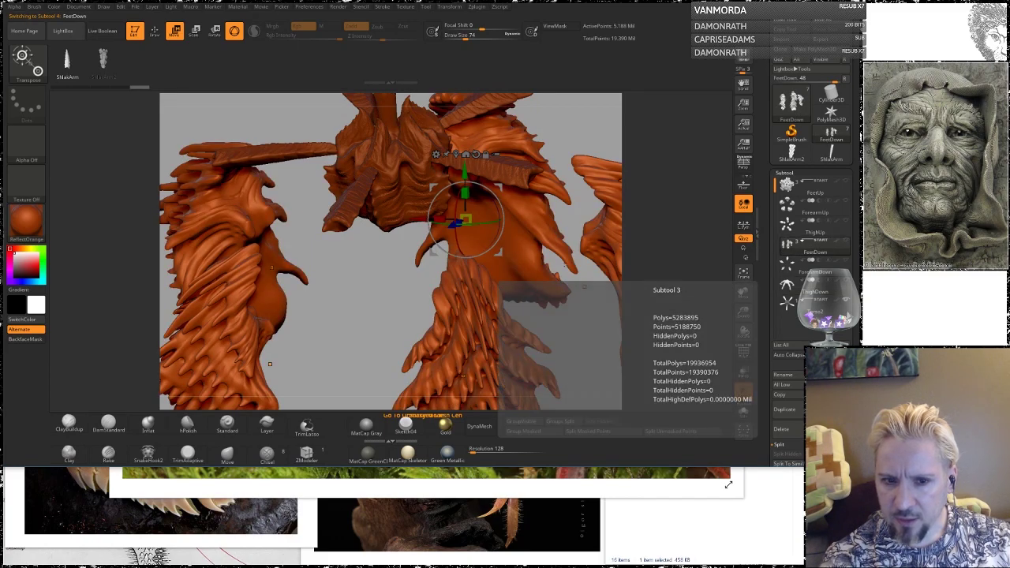
left_click(272, 267)
left_click_drag(360, 304, 585, 173, "alt")
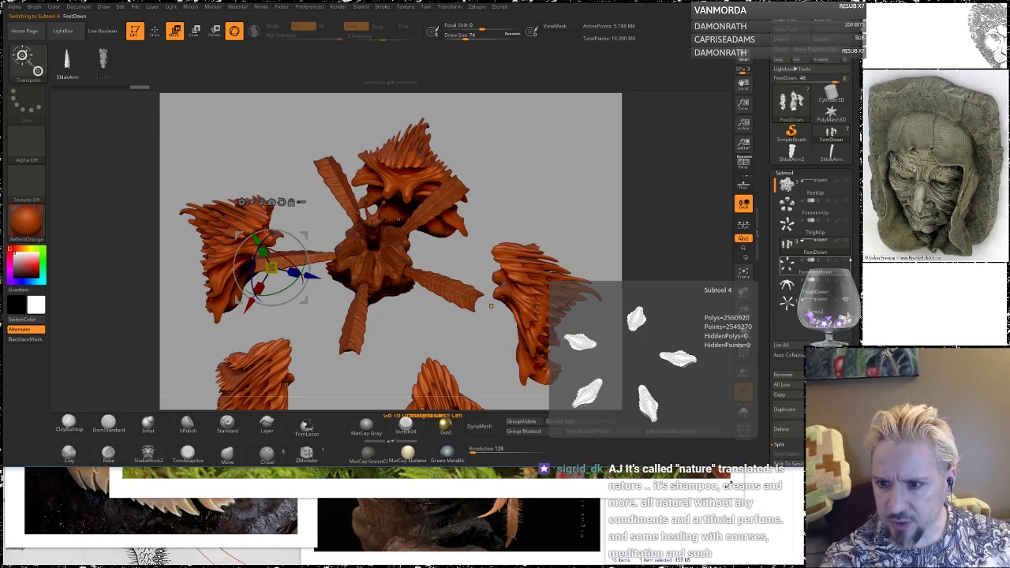
left_click(845, 261)
left_click(845, 280)
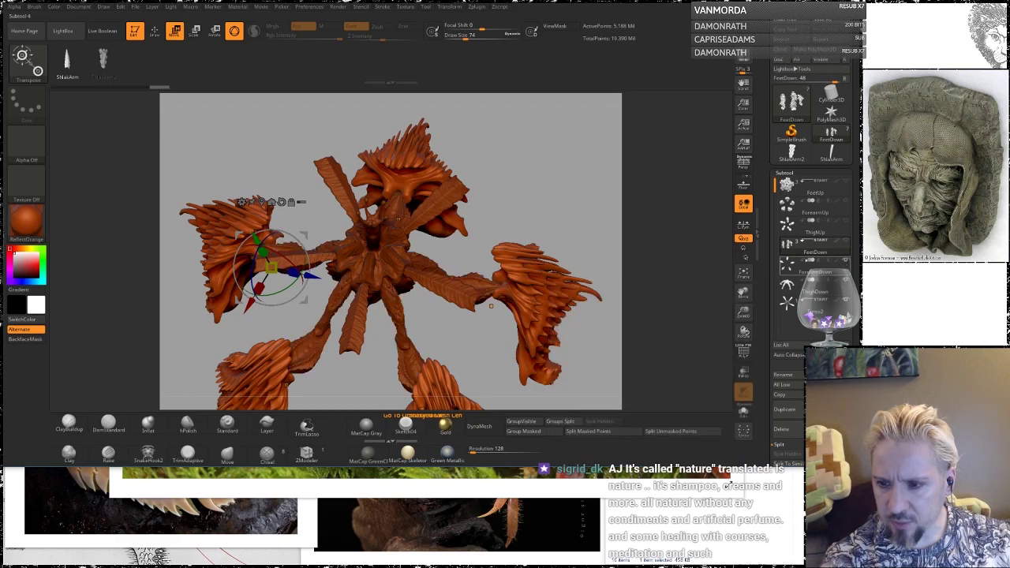
left_click_drag(461, 150, 694, 237)
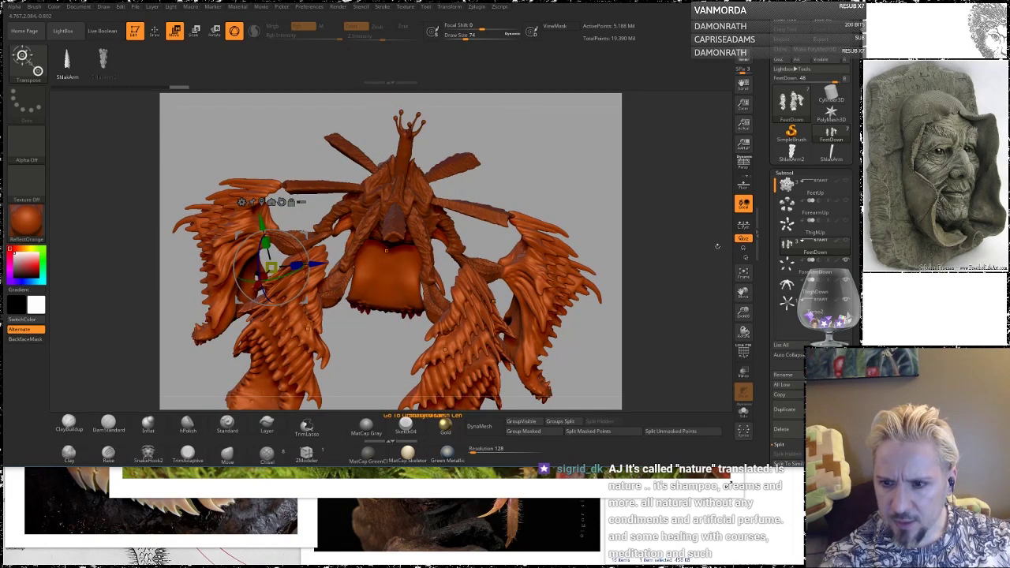
mouse_move(778, 307)
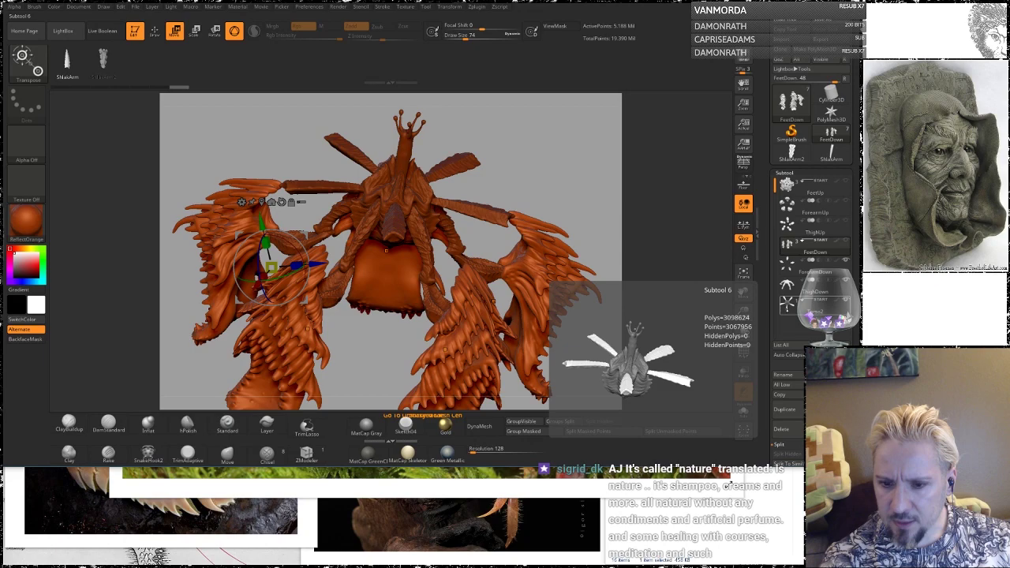
Step: Make Torso2 the active subtool and hide FeetDown, ForearmDown and ThighDown
left_click(787, 306)
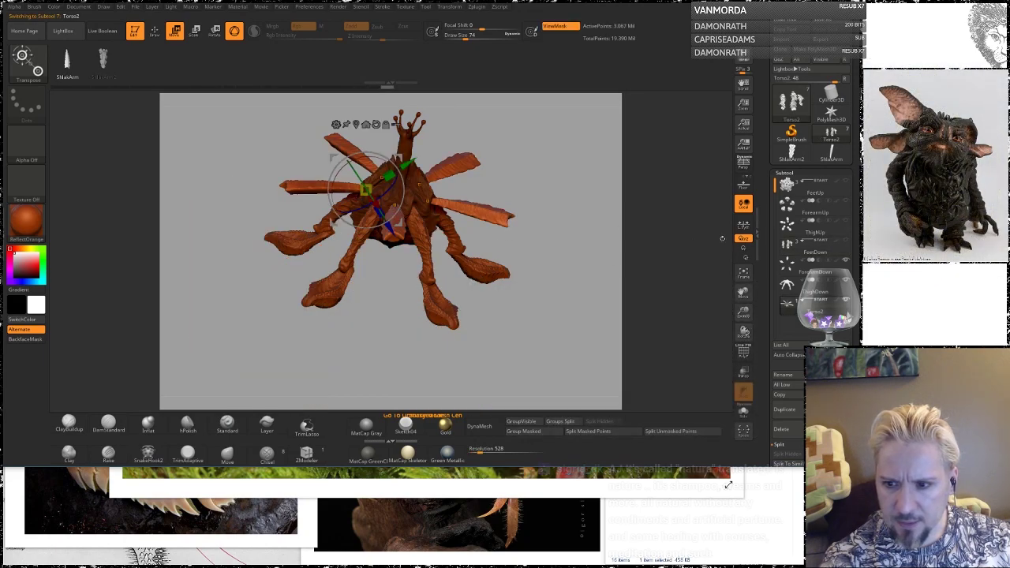
left_click(847, 244)
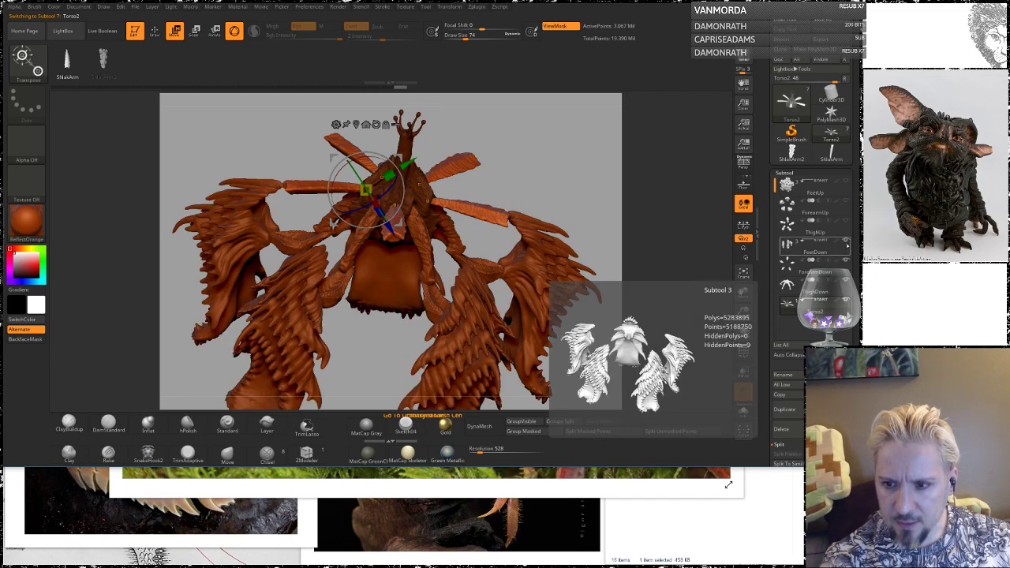
left_click(827, 247)
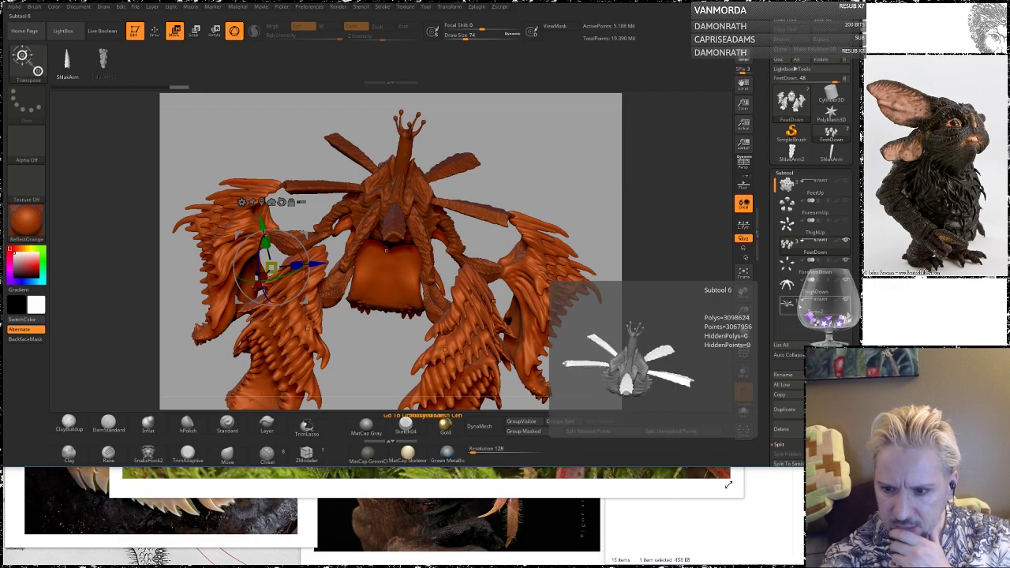
left_click(800, 306)
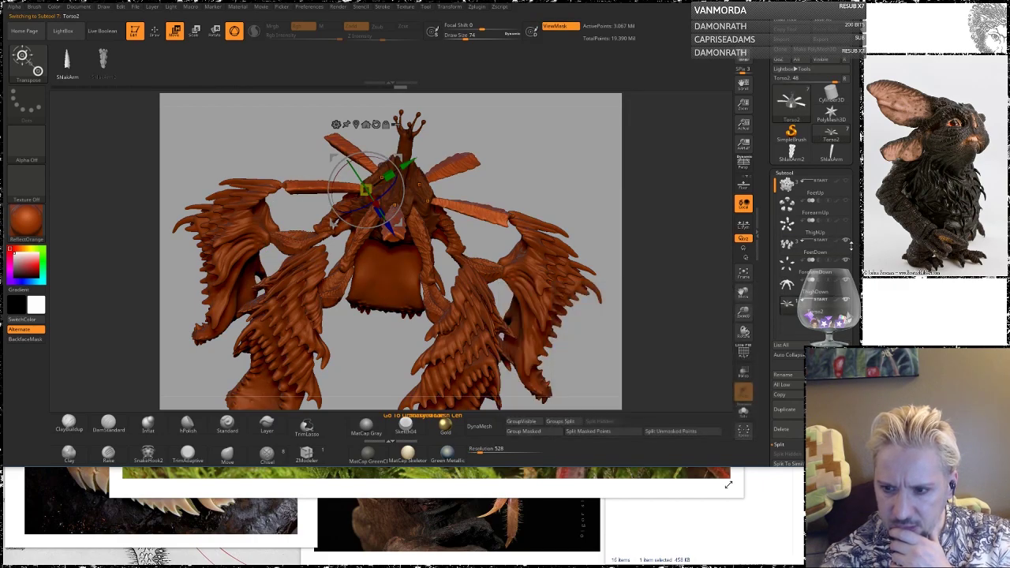
left_click_drag(846, 241, 847, 280)
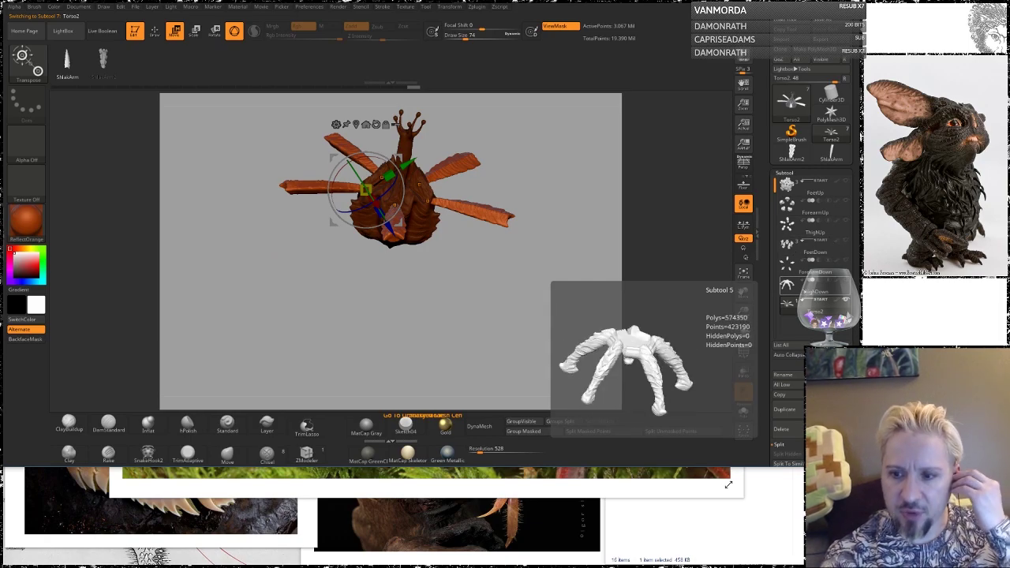
left_click(847, 243)
left_click(847, 242)
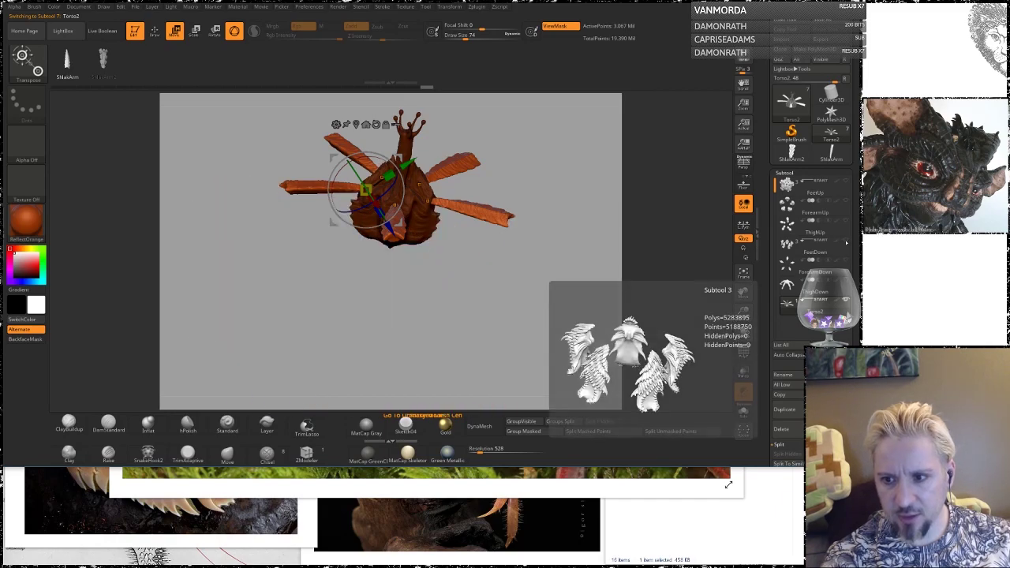
Step: Compare the Up and Down leg sets around Torso2 by alternating their visibility, leaving the Up legs shown
left_click(847, 186)
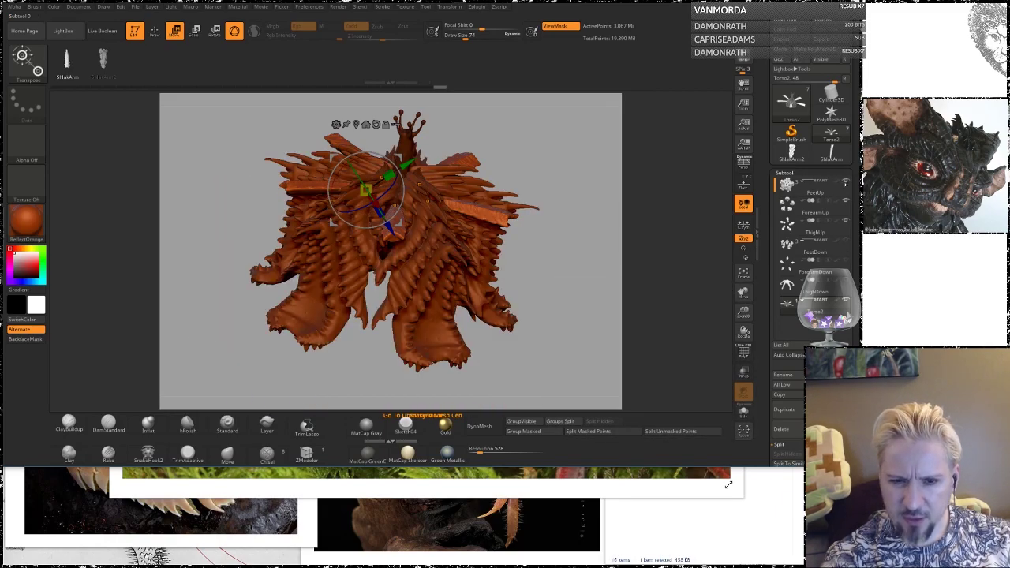
left_click(846, 185)
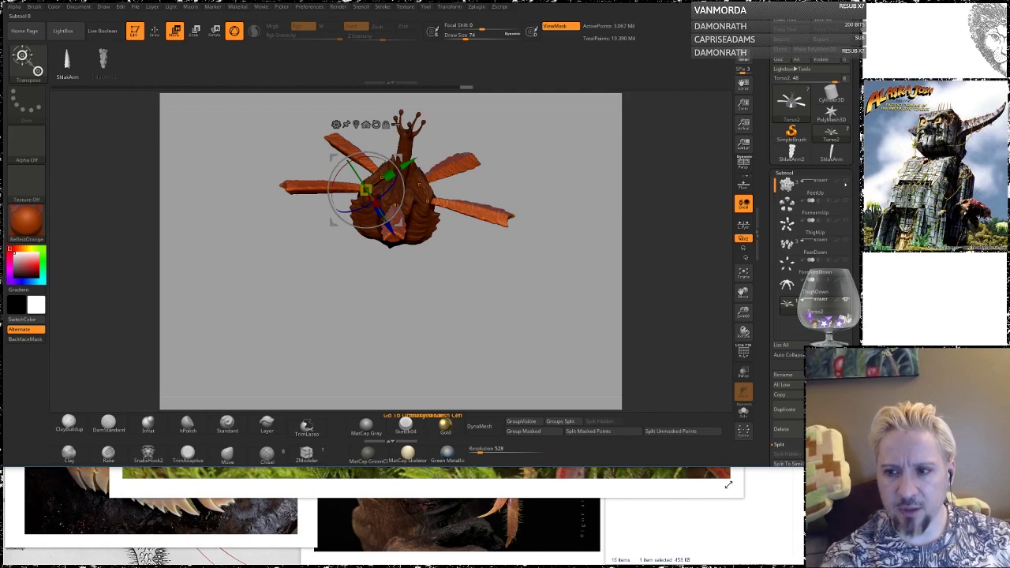
left_click(845, 184)
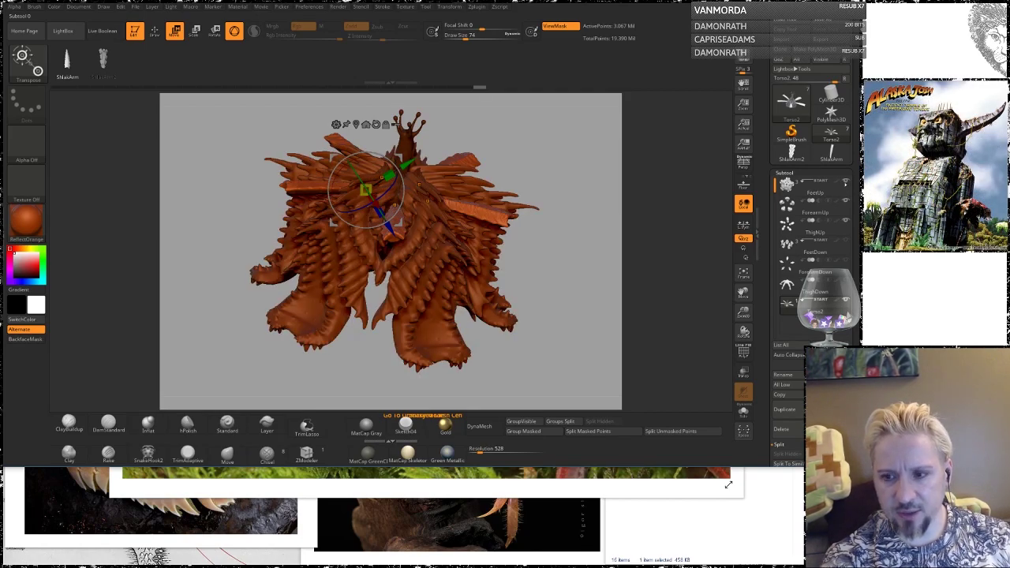
left_click(845, 184)
left_click(846, 242)
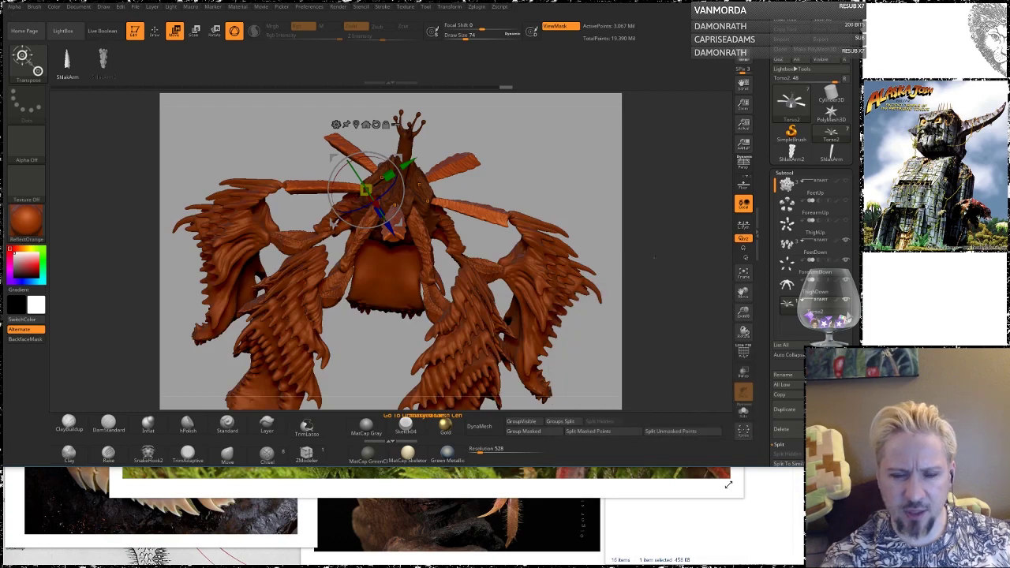
left_click_drag(597, 150, 466, 193)
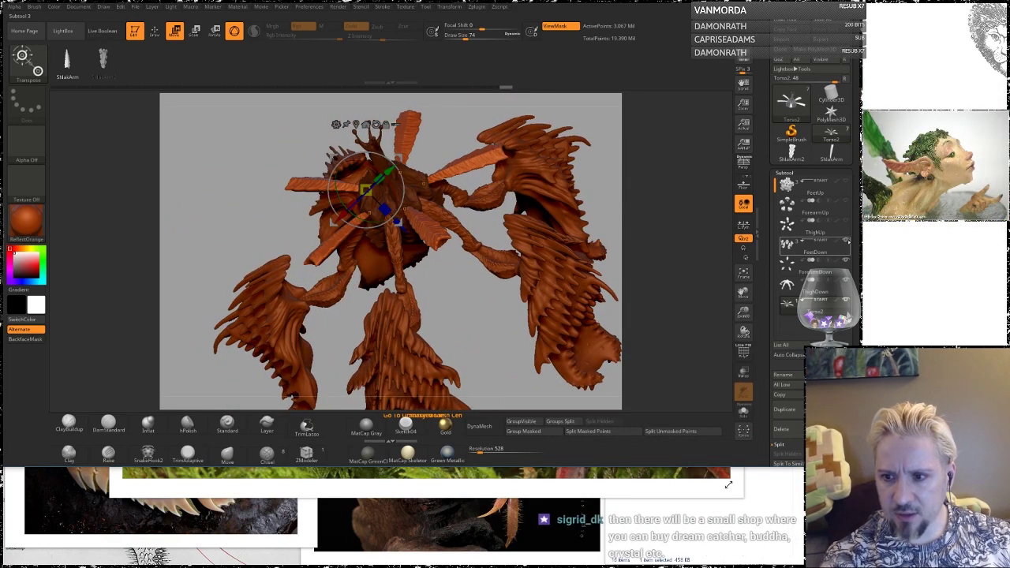
left_click(846, 241)
left_click(845, 184)
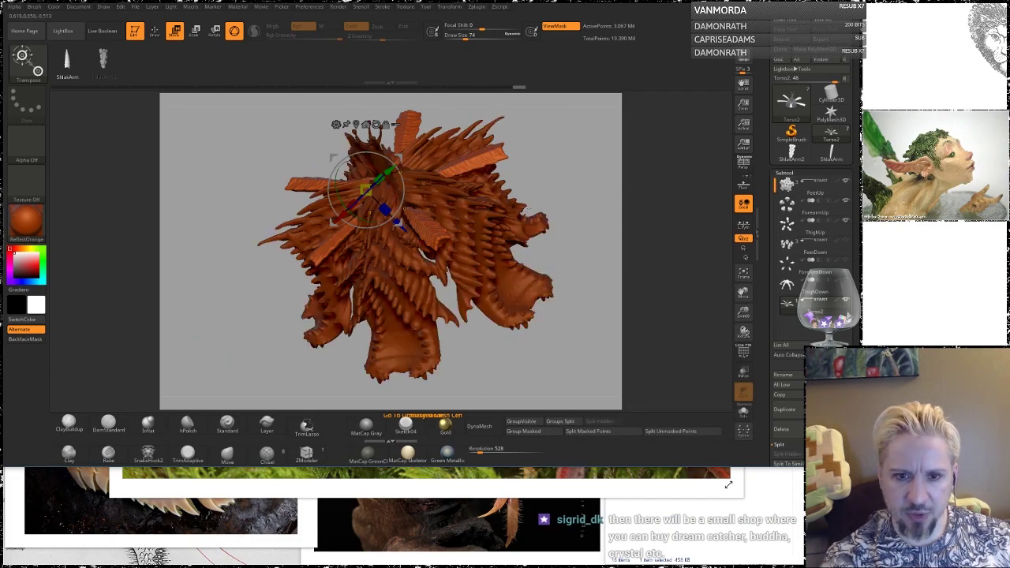
Step: Rotate the unmasked arms in Torso2 by about 14 degrees around their attachment points on the torso
left_click_drag(585, 190, 672, 272)
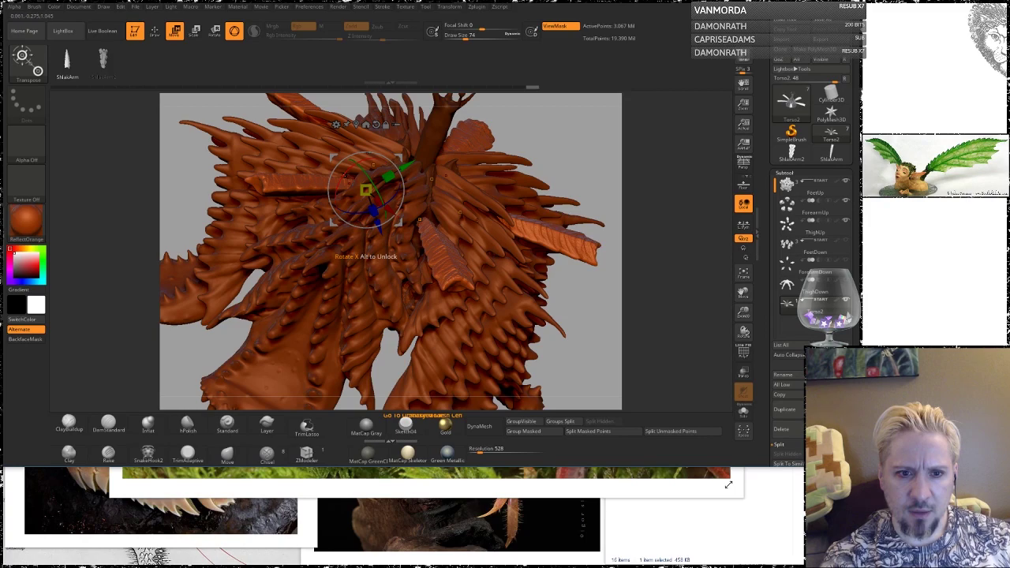
left_click_drag(377, 224, 371, 227)
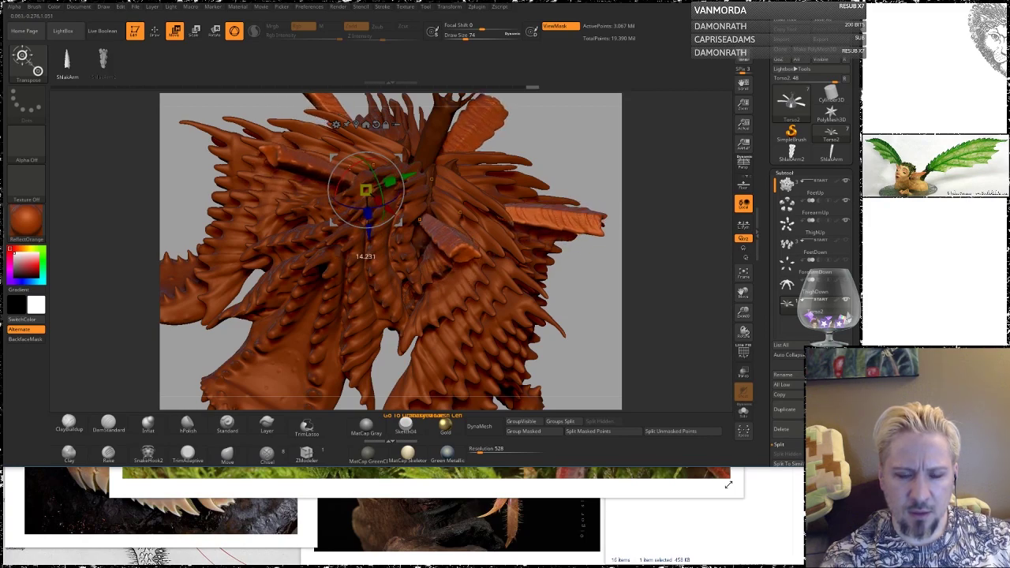
left_click(374, 165)
left_click_drag(603, 134, 576, 186)
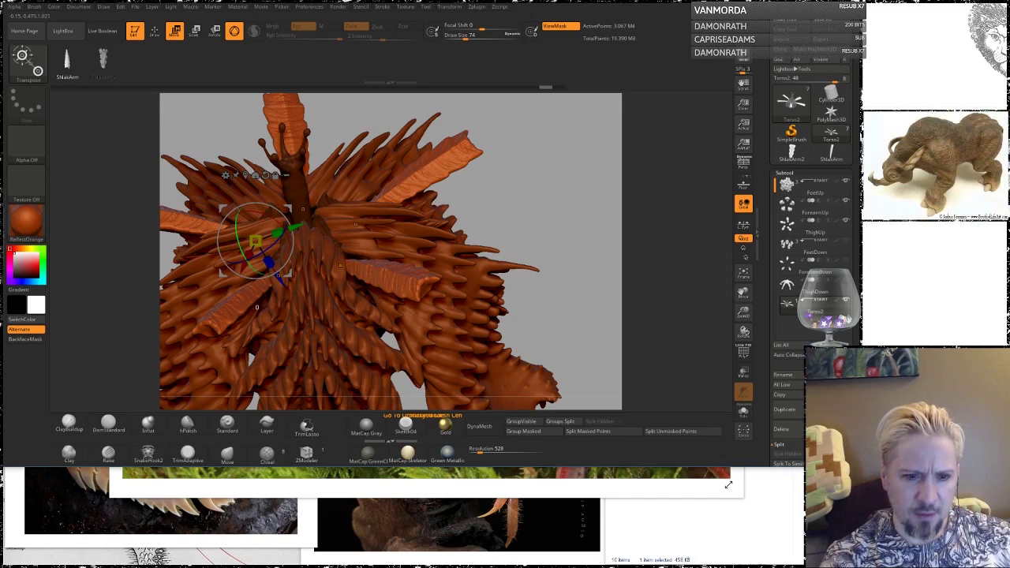
Step: Tilt the arms in Torso2 outward by about 49 degrees and nudge them along their axis against the torso
mouse_move(269, 272)
left_mouse_down()
mouse_move(233, 270)
mouse_move(252, 270)
left_mouse_up()
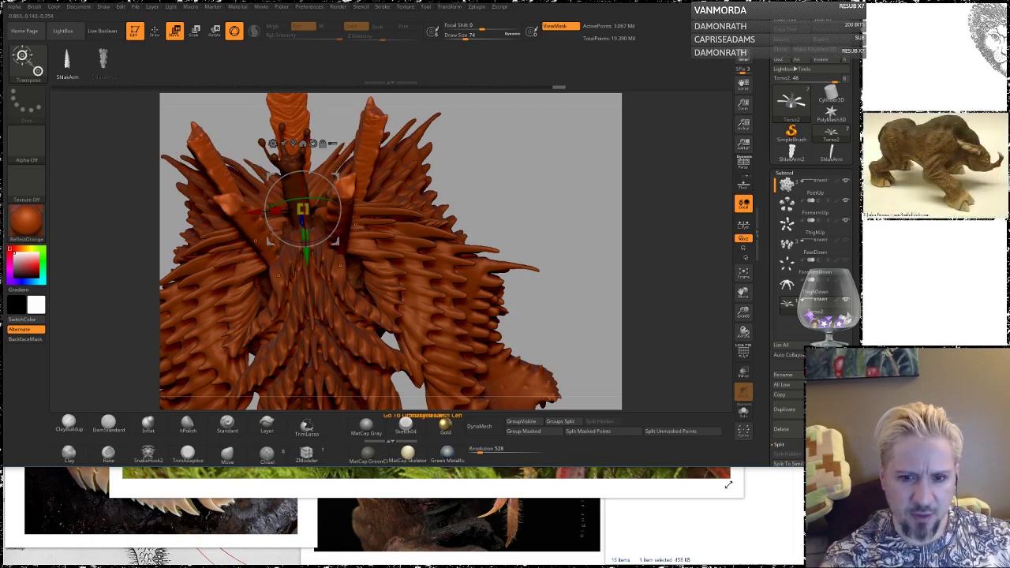
left_click_drag(595, 206, 553, 209, "alt")
left_click_drag(566, 182, 416, 200)
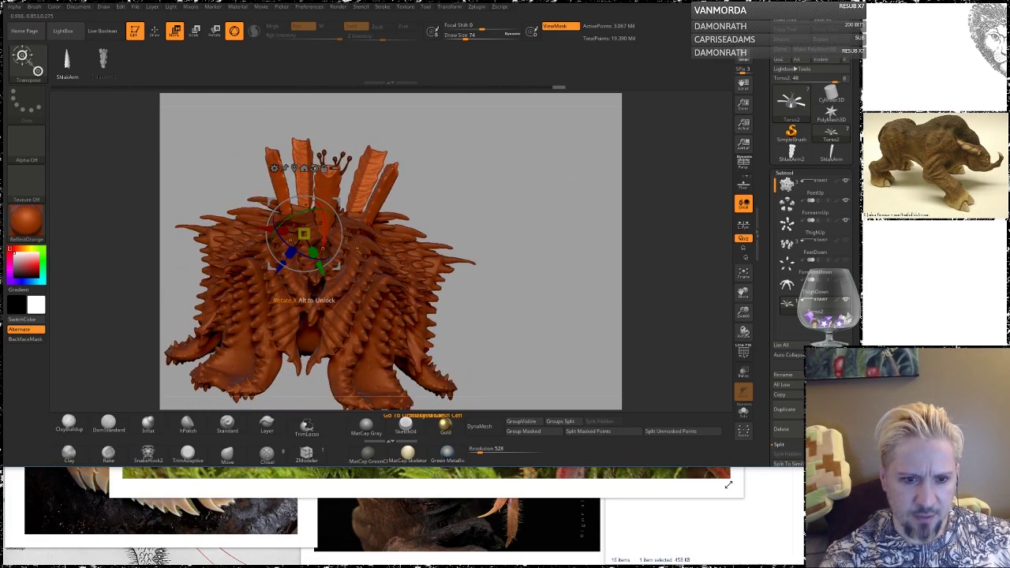
mouse_move(279, 233)
left_mouse_down()
mouse_move(290, 269)
mouse_move(278, 194)
left_mouse_up()
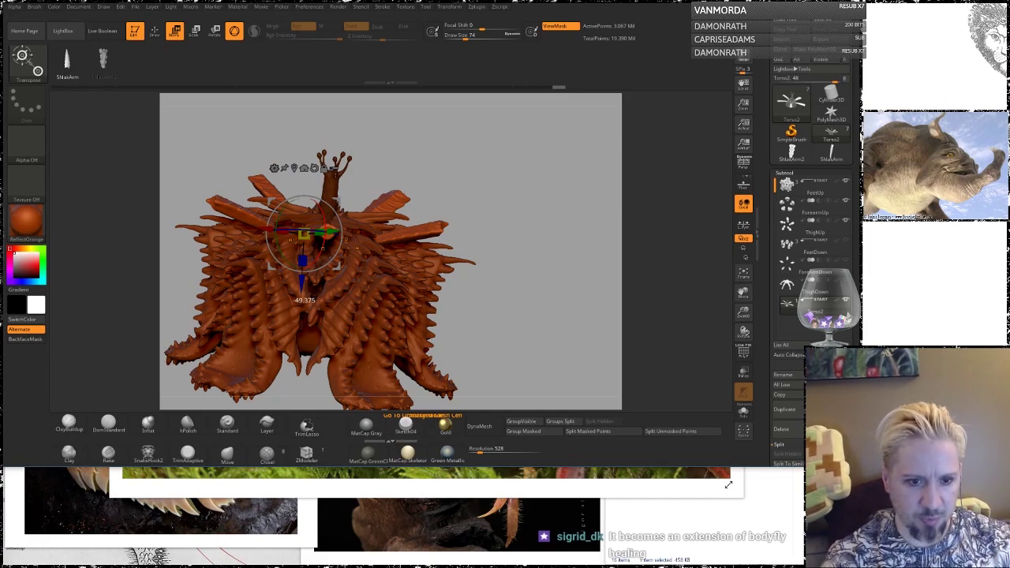
left_click(295, 168)
left_click_drag(299, 290, 301, 300)
left_click_drag(512, 158, 495, 195)
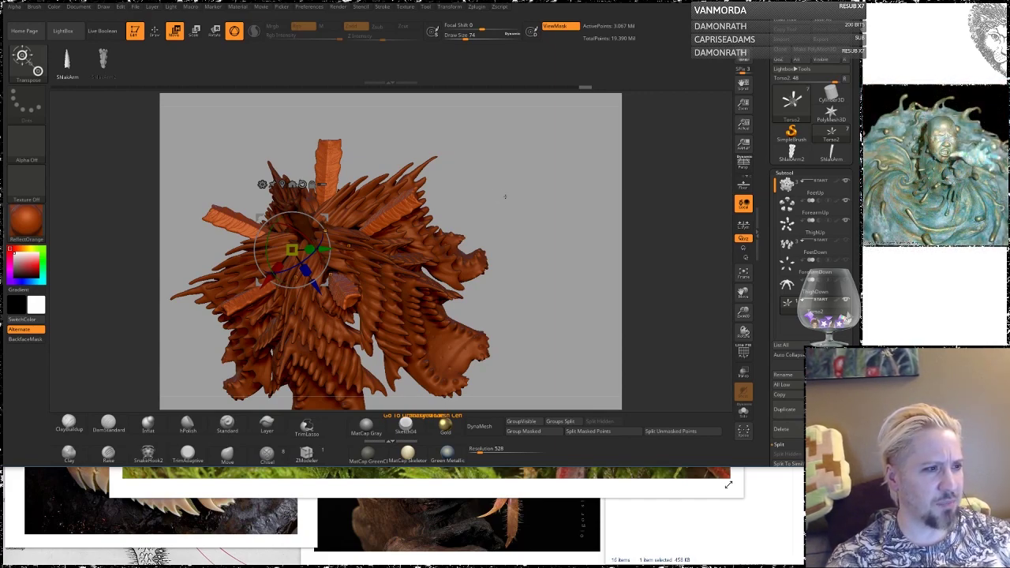
Step: Hide the Up leg subtools and split the masked torso from the arms into a separate subtool
left_click_drag(526, 174, 537, 184)
left_click_drag(528, 220, 521, 272)
left_click_drag(584, 169, 581, 183)
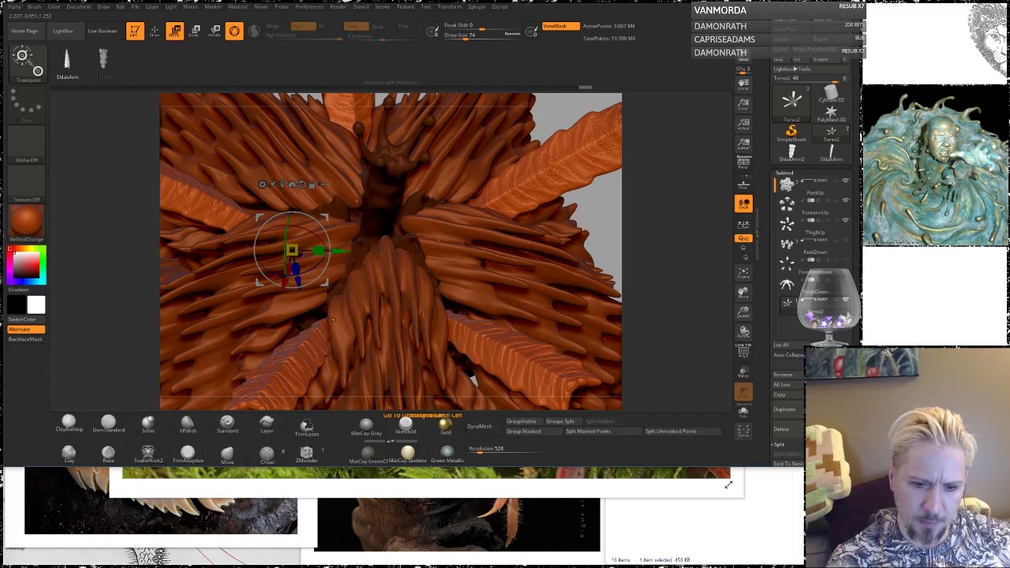
left_click_drag(633, 251, 620, 199)
mouse_move(792, 312)
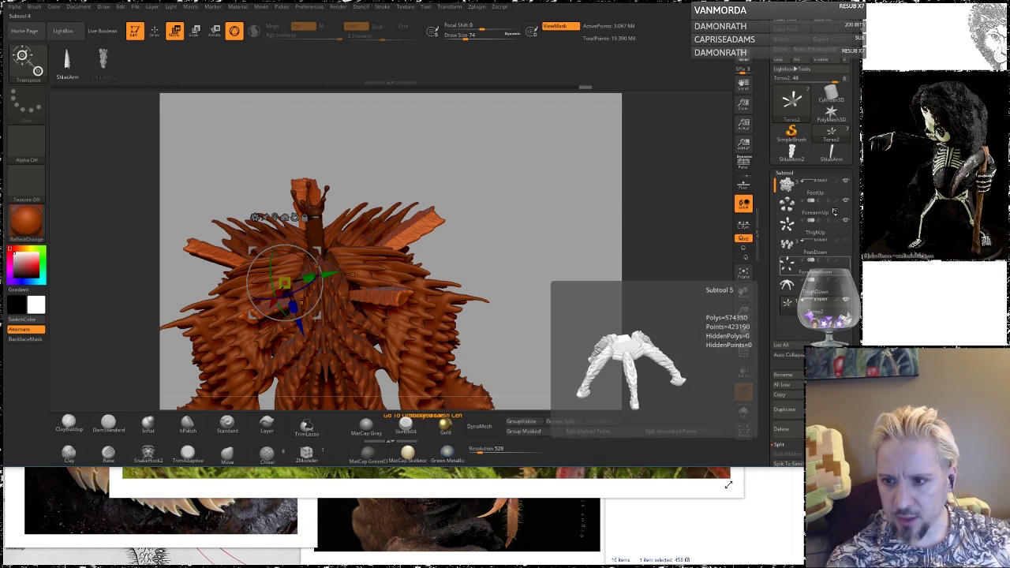
left_click(846, 181, "shift")
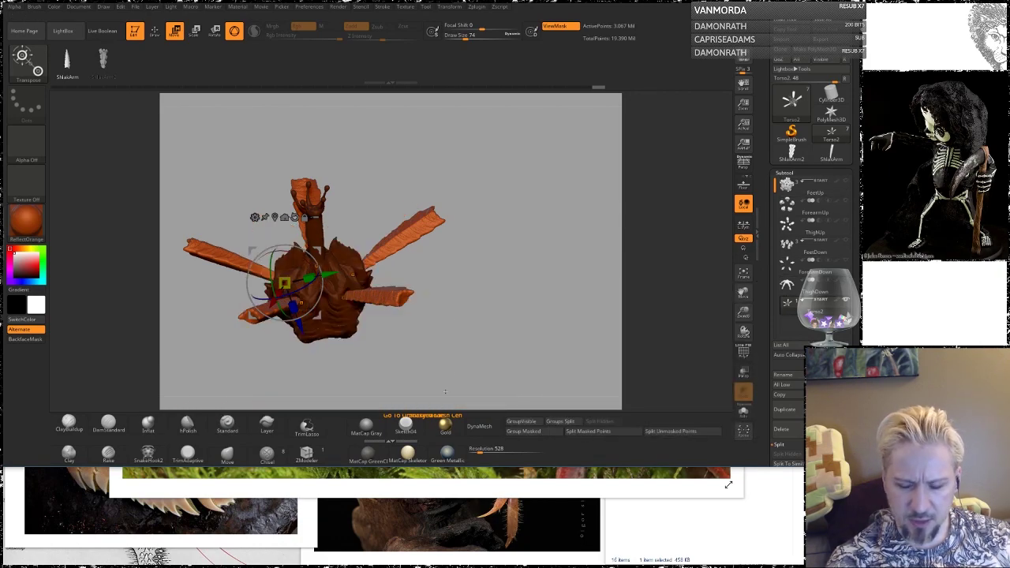
left_click_drag(445, 391, 457, 406)
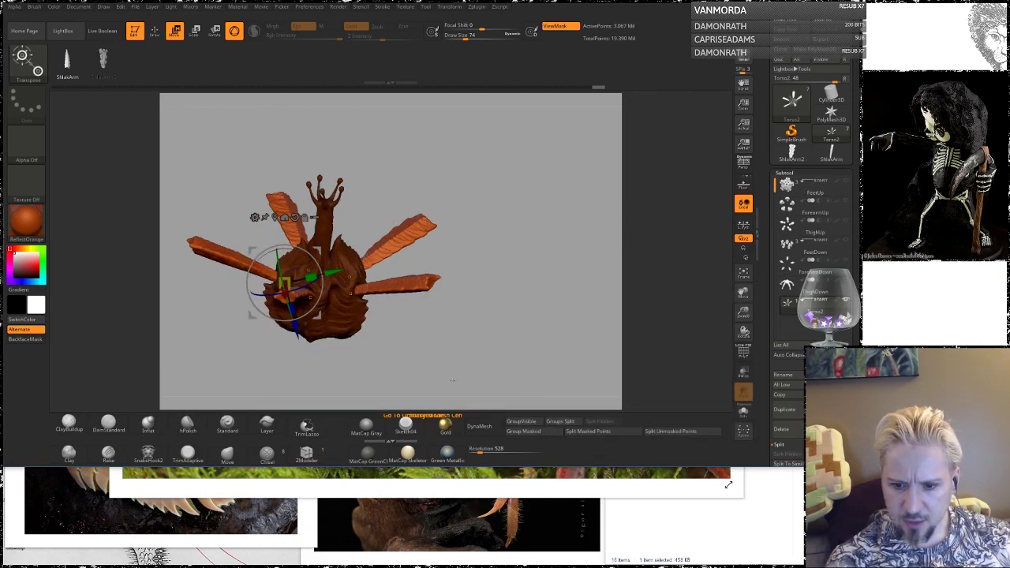
left_click(578, 433)
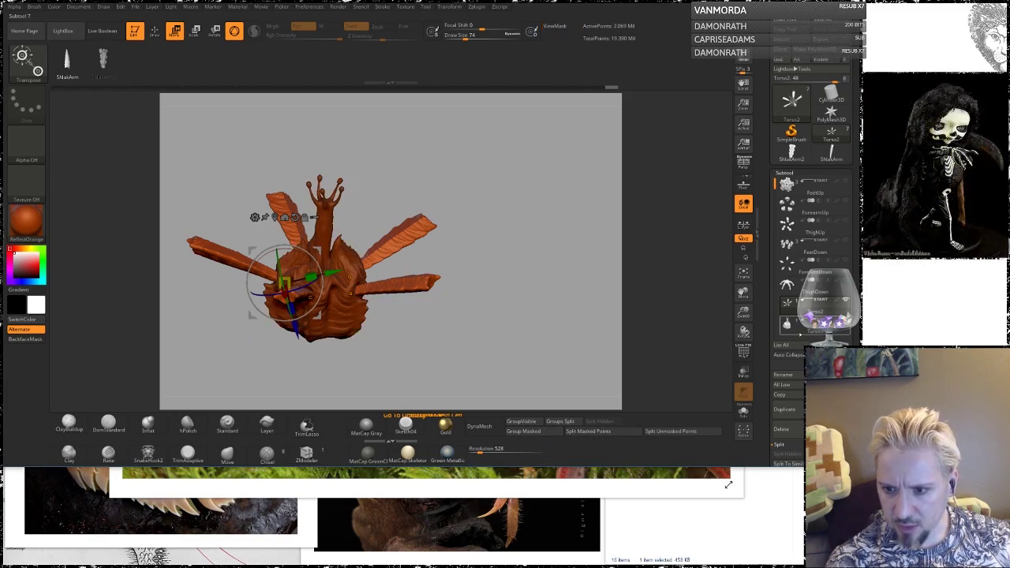
Step: Make the subtool containing only the arms active and rename it ArmUpper
left_click(792, 308)
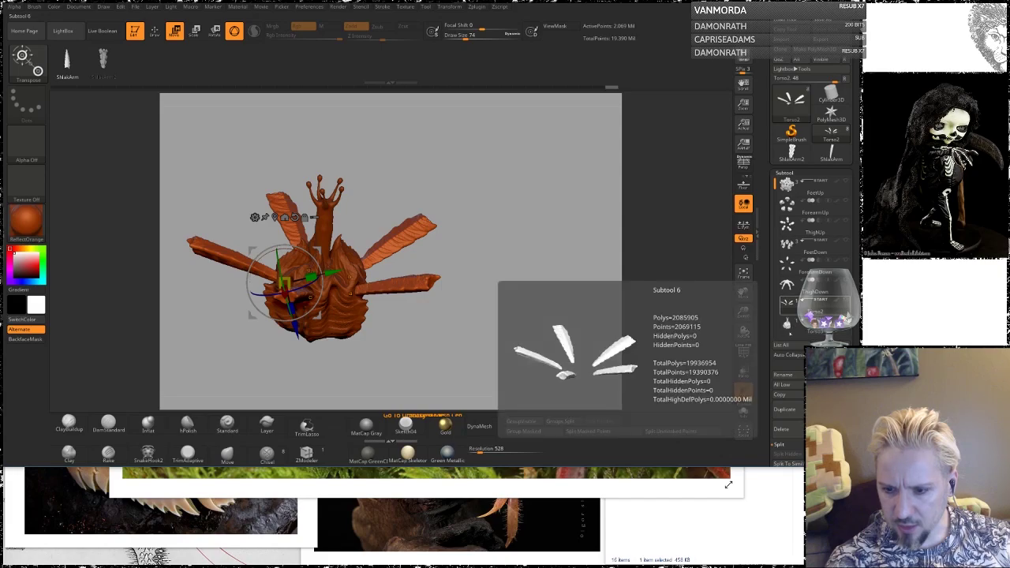
left_click(784, 374)
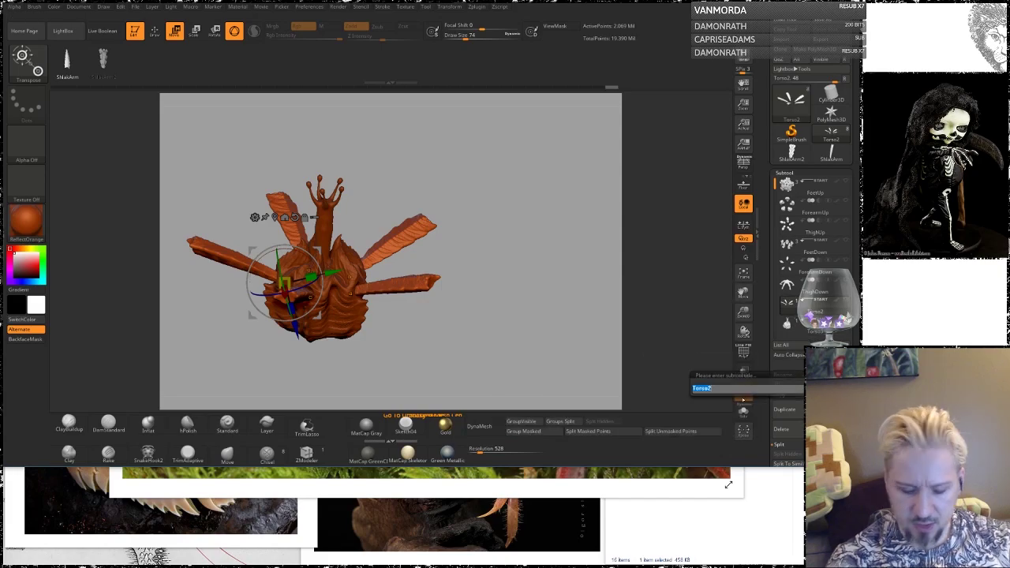
type("A")
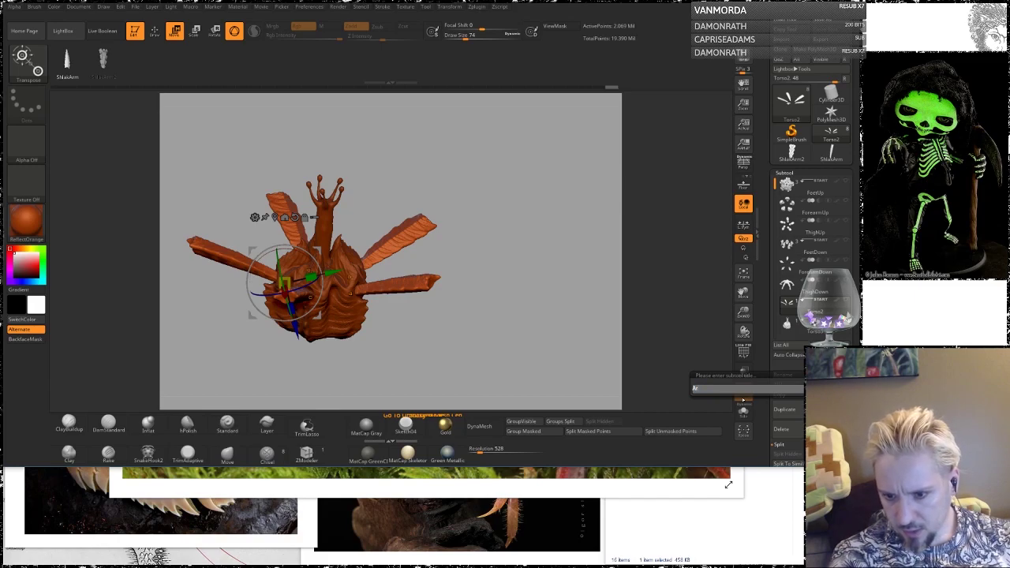
type("rmUpper")
key("Return")
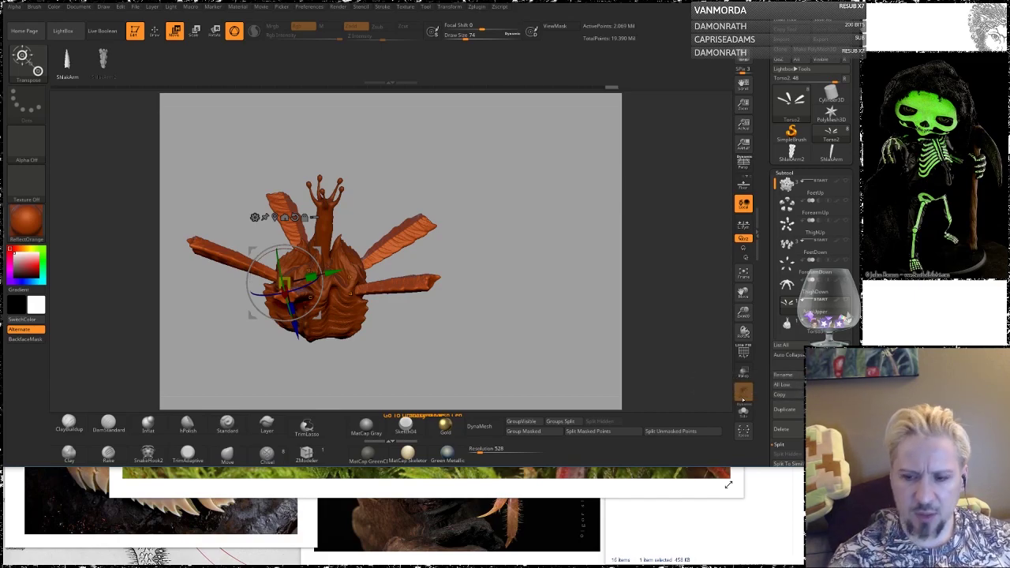
Step: Try to replace the ArmUpper meshes with the ShlakArm2 insert mesh
left_click_drag(452, 314, 463, 330)
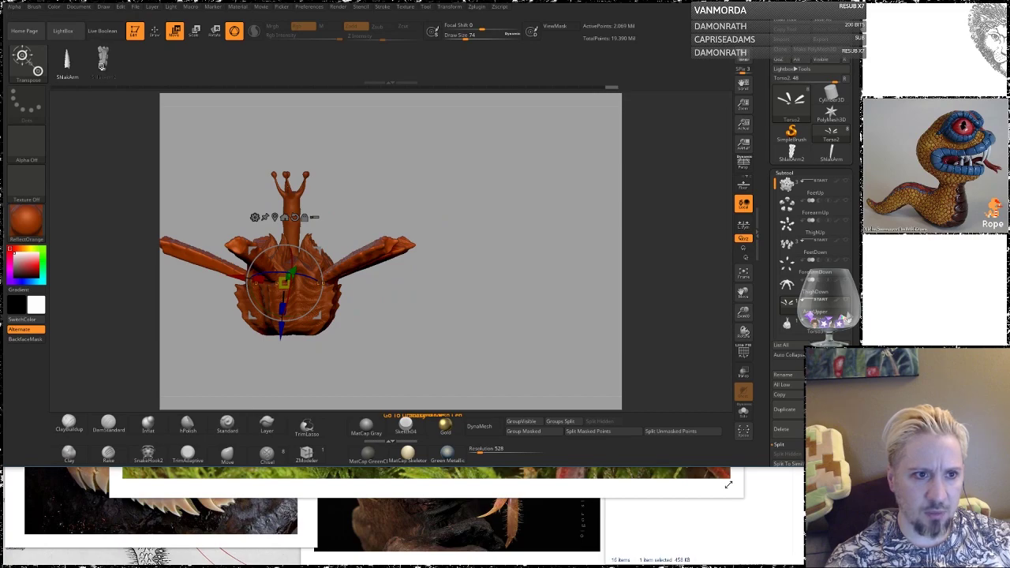
left_click(101, 63)
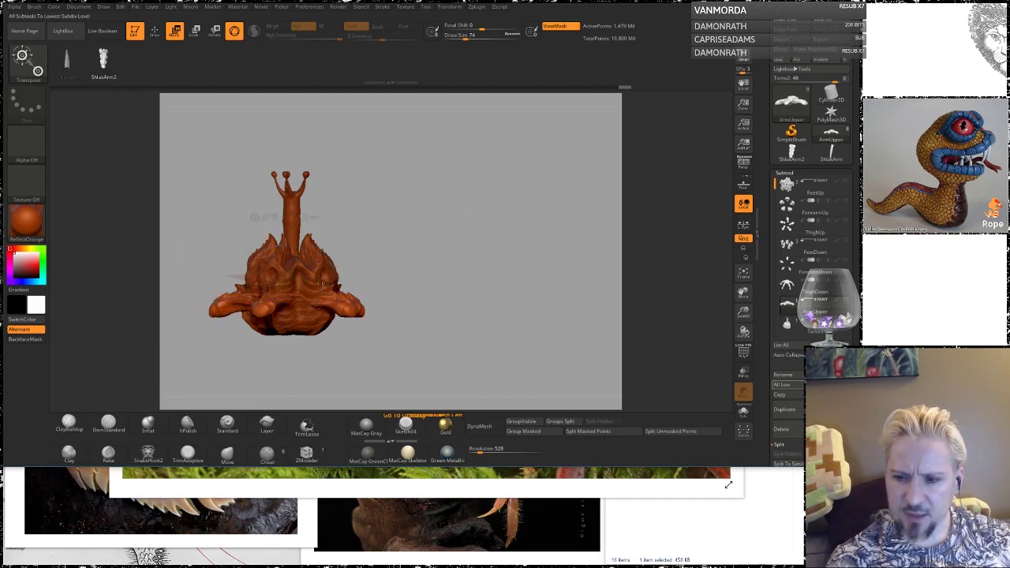
mouse_move(787, 328)
left_click(846, 281)
left_click_drag(461, 303, 454, 348)
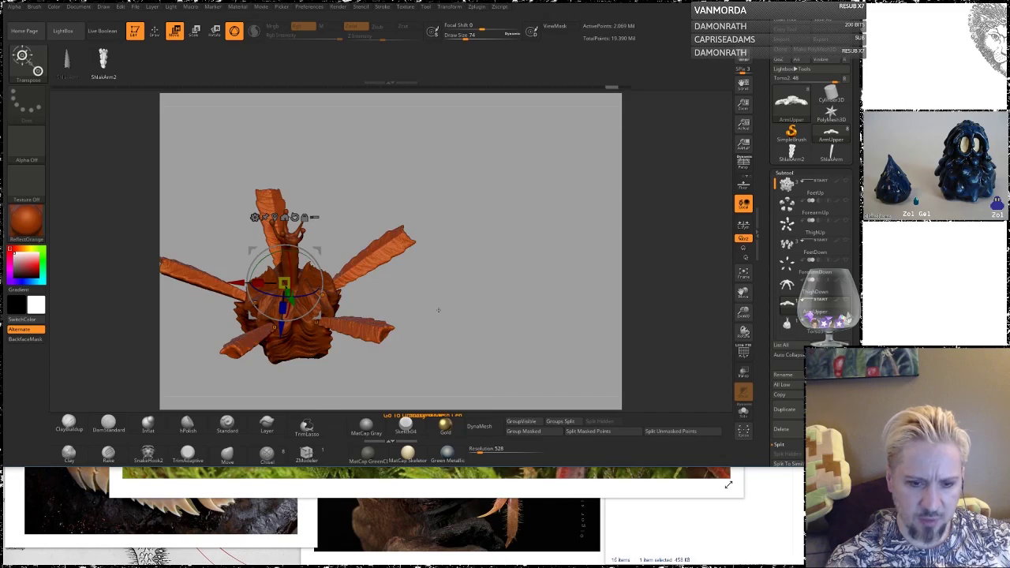
Step: Insert the ShlakArm2 mesh with the InsertMesh brush at the outer ends of the five upper arms
left_click(70, 426)
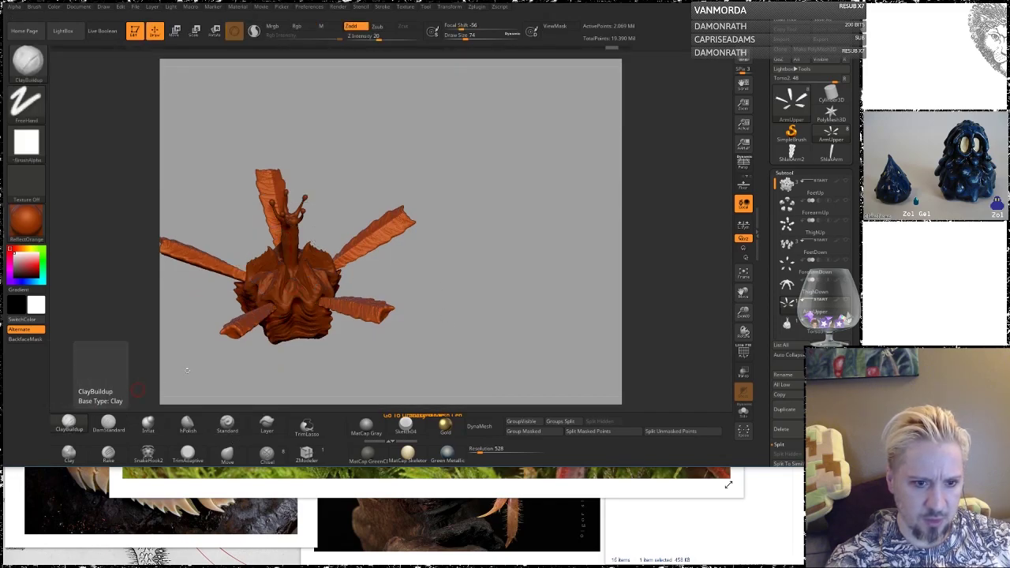
mouse_move(514, 258)
left_mouse_down()
mouse_move(557, 258)
mouse_move(527, 273)
left_mouse_up()
left_click(69, 454)
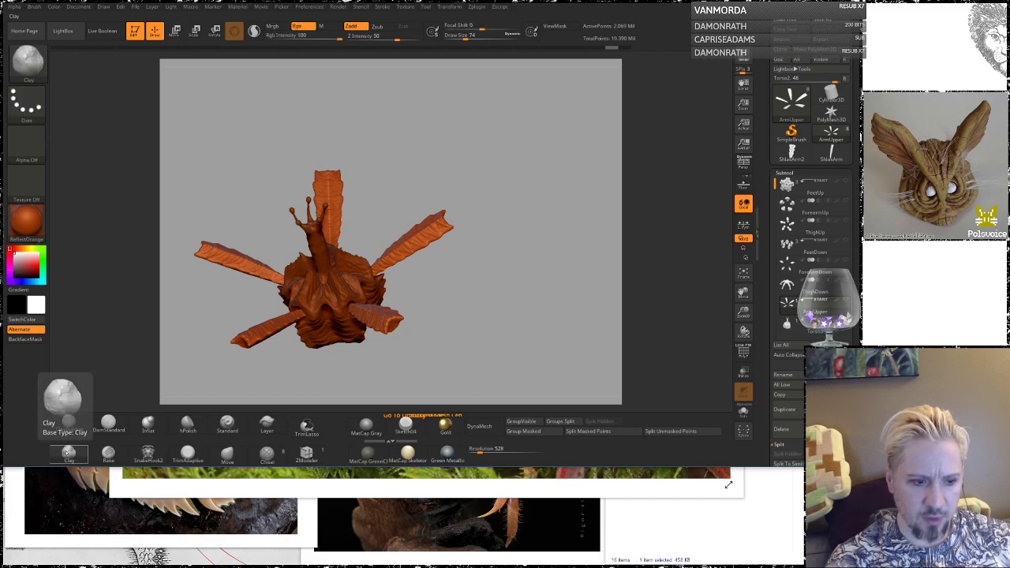
key("b")
left_click(31, 403)
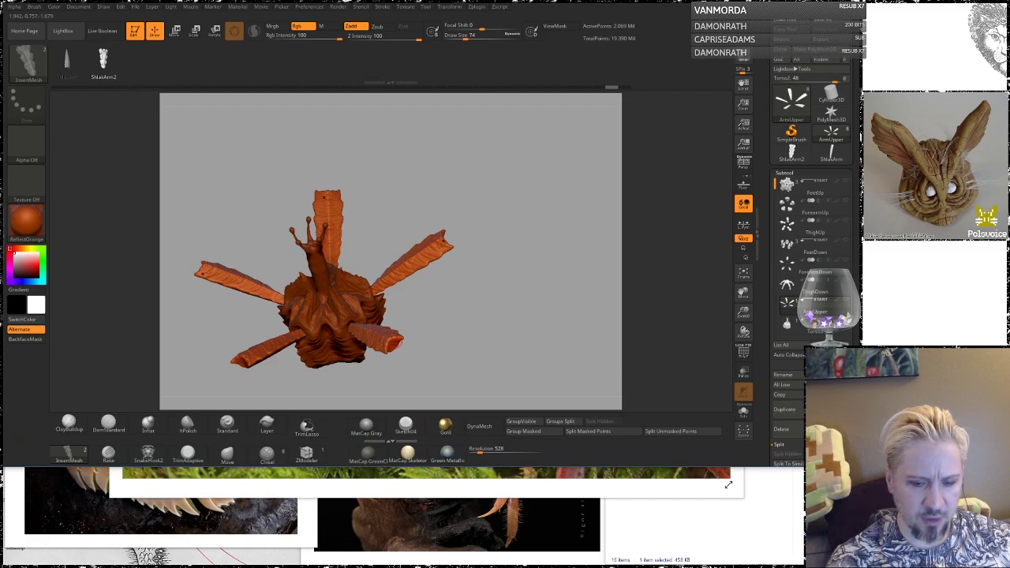
mouse_move(482, 313)
left_mouse_down()
mouse_move(485, 298)
mouse_move(513, 330)
left_mouse_up()
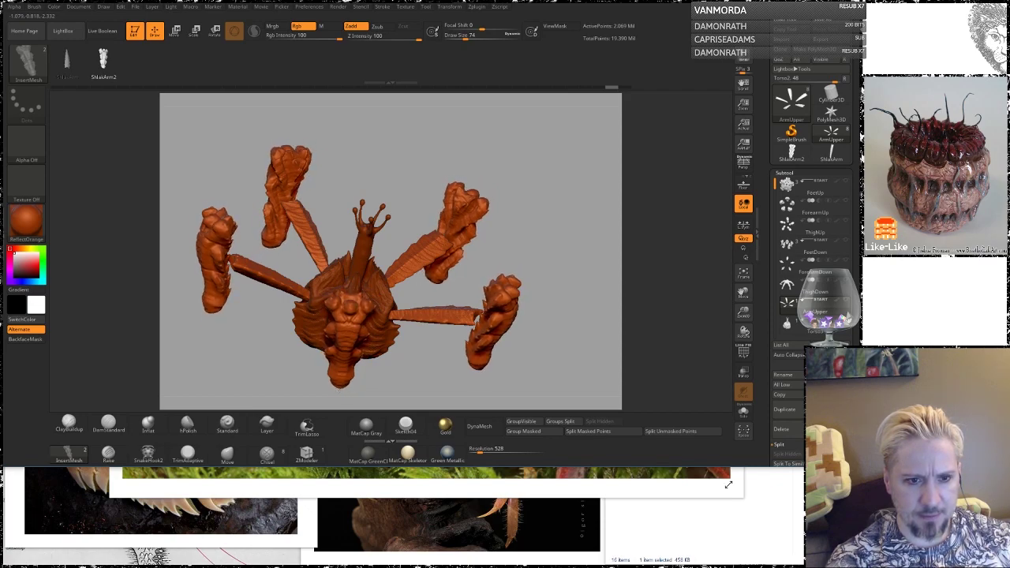
left_click_drag(364, 336, 366, 338)
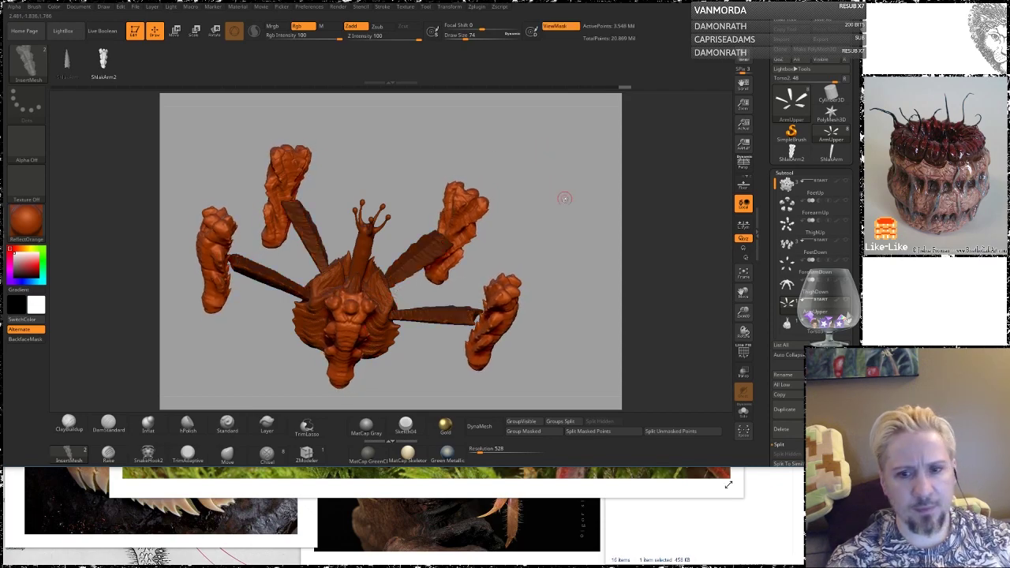
left_click_drag(562, 210, 531, 206)
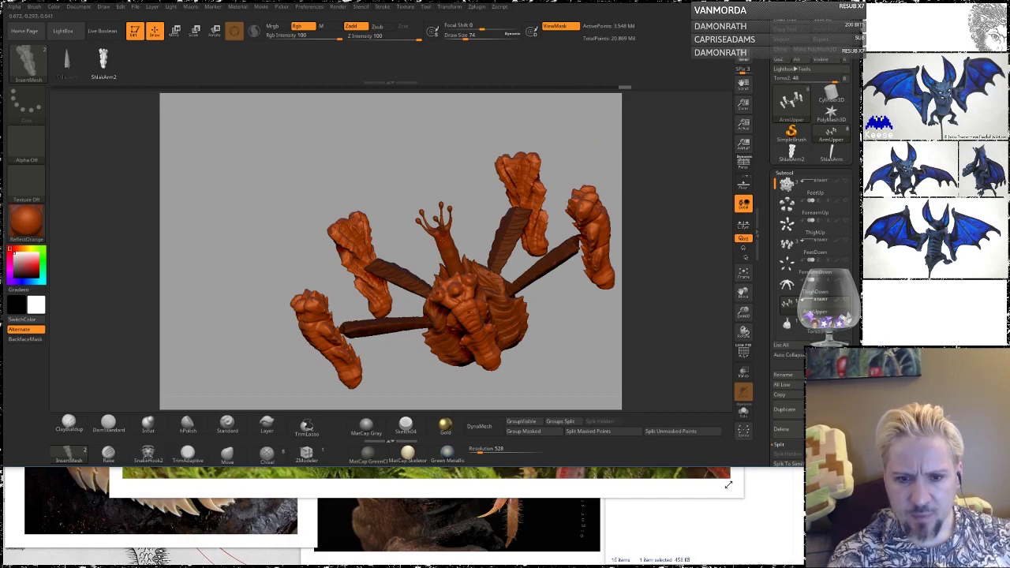
Step: Raise the inserted forearms and shift them inward so their lower ends meet the upper arm tips
key("w")
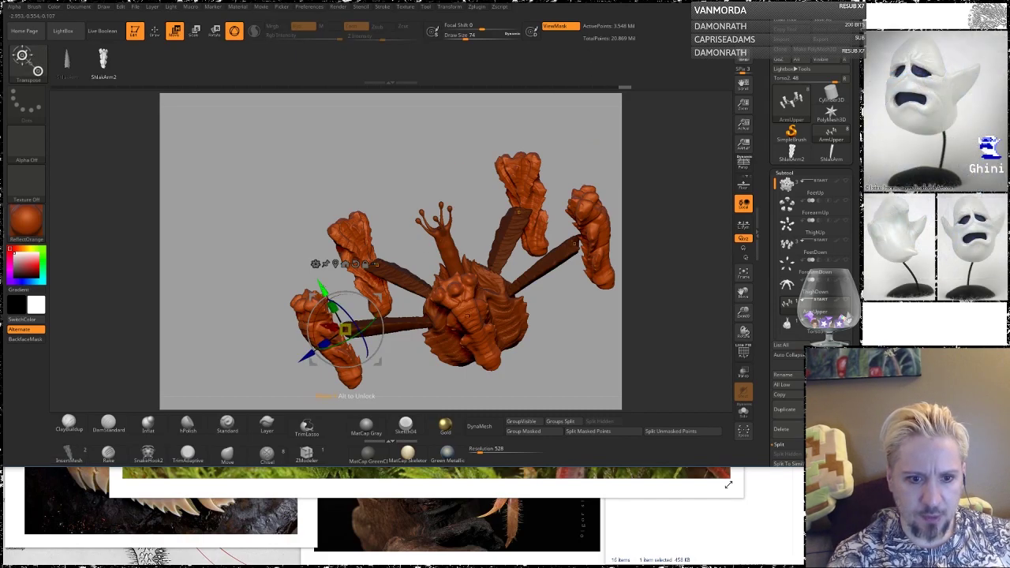
left_click_drag(322, 280, 322, 233)
left_click(359, 220)
mouse_move(431, 126)
left_mouse_down()
mouse_move(432, 227)
mouse_move(443, 167)
left_mouse_up()
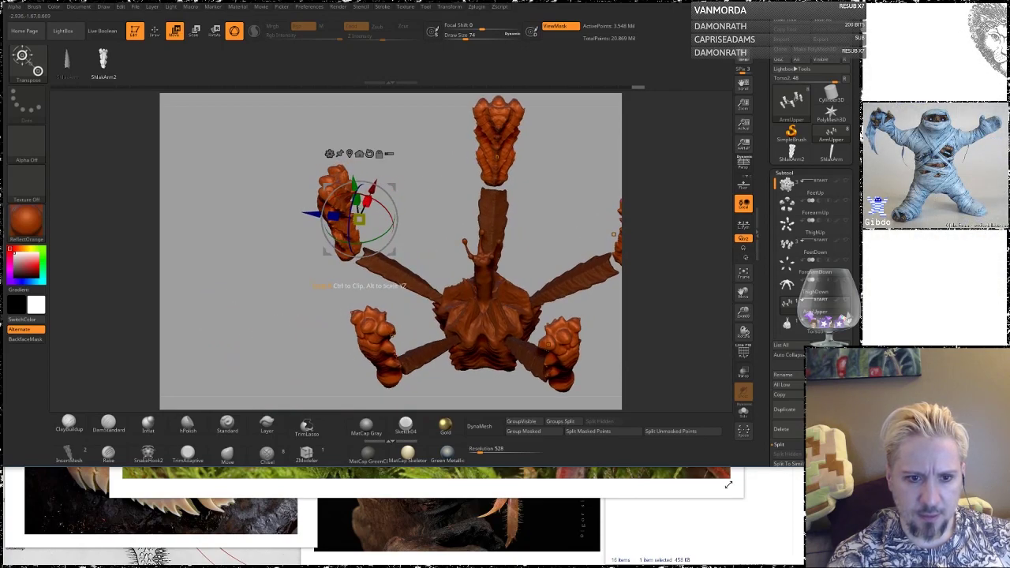
left_click_drag(359, 214, 371, 217)
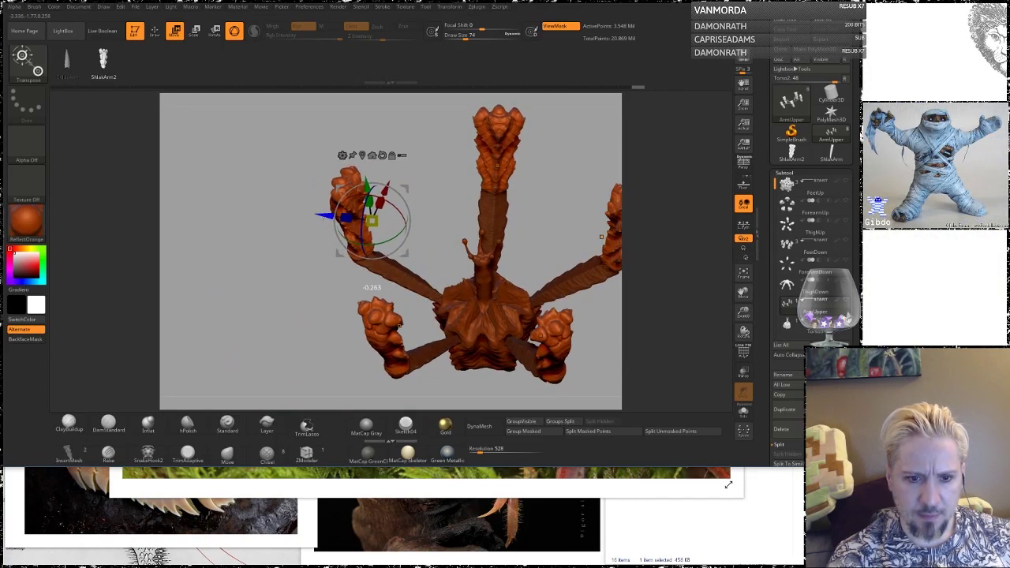
Step: Turn the forearms around to face the other way and move them outward back onto the upper arm tips
left_click_drag(438, 209, 502, 164)
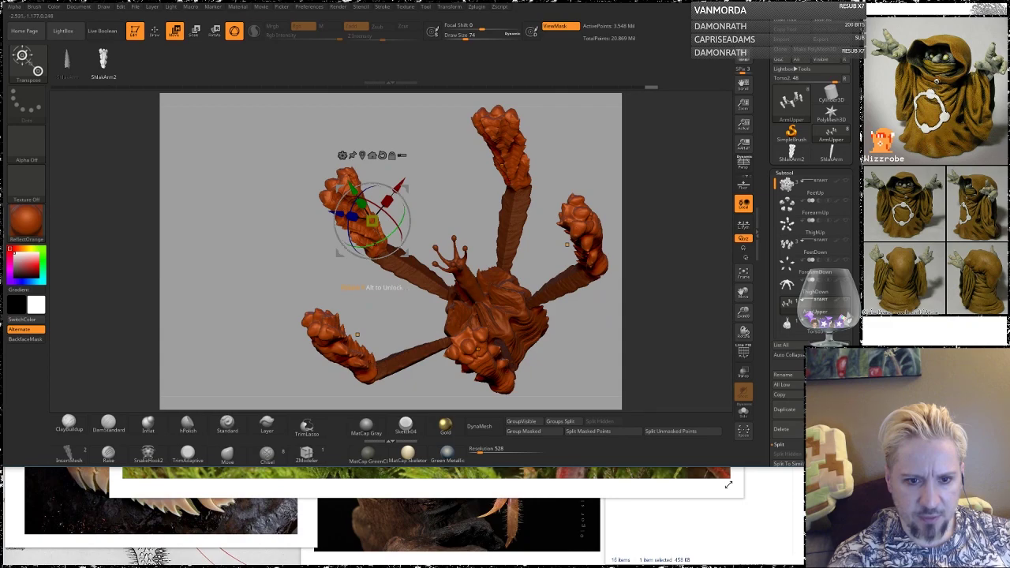
mouse_move(566, 244)
left_mouse_down()
mouse_move(502, 166)
mouse_move(515, 96)
mouse_move(567, 245)
left_mouse_up()
left_click_drag(494, 108, 479, 112)
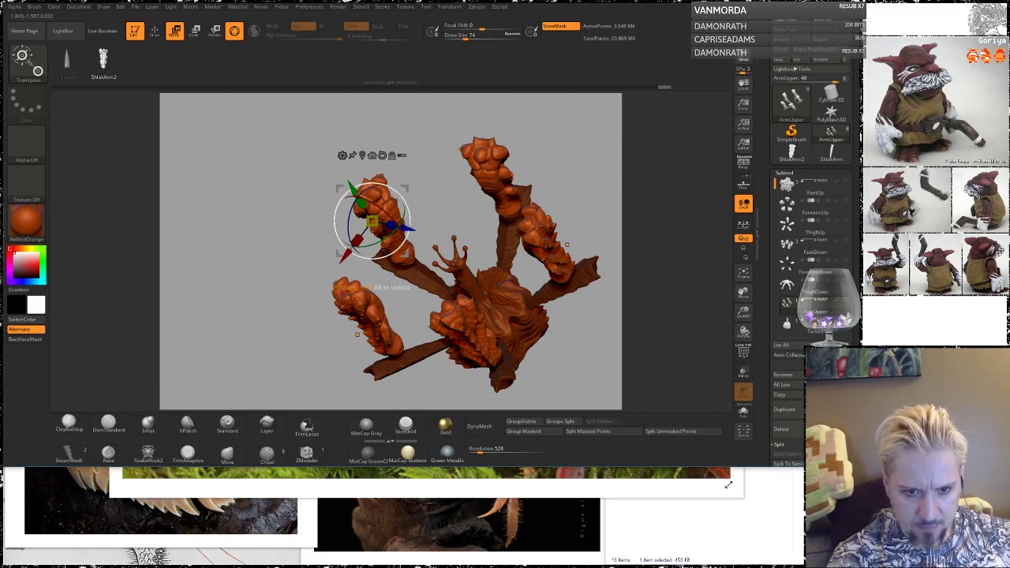
left_click_drag(237, 332, 199, 332)
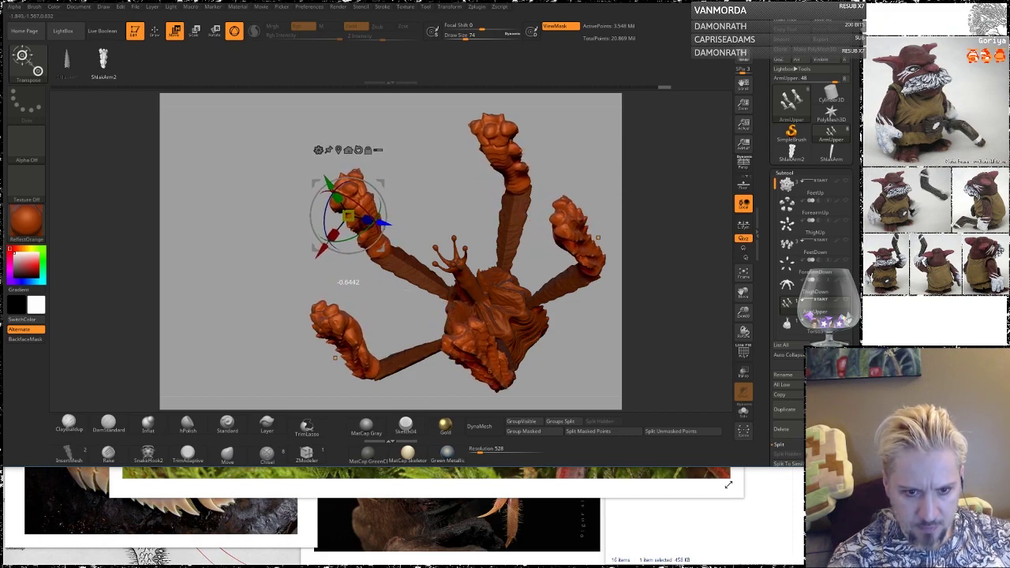
left_click_drag(442, 120, 618, 114)
left_click_drag(382, 302, 350, 286)
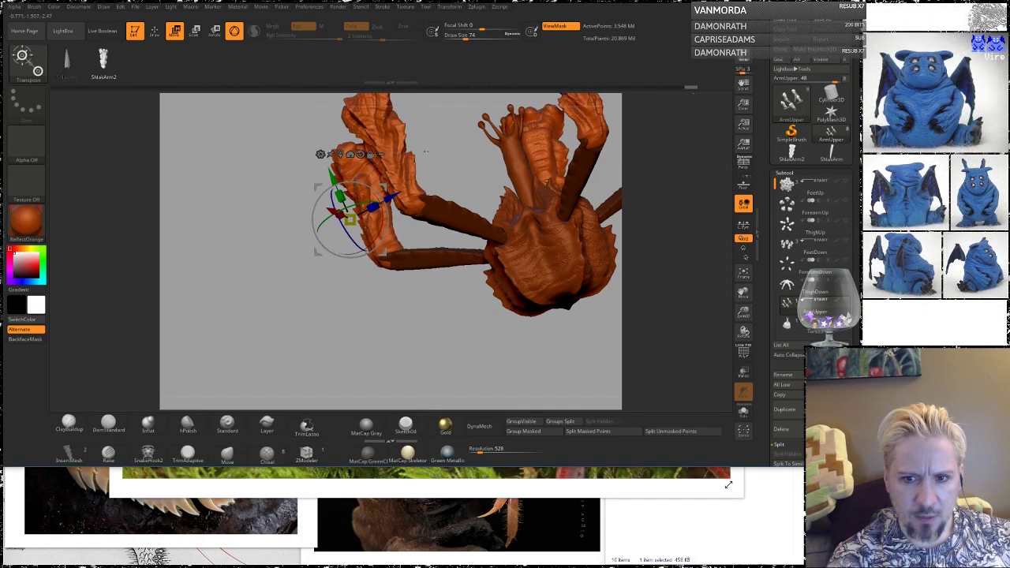
Step: Show the Up leg subtools again and examine the raised arms together with the whole creature
left_click_drag(453, 147, 486, 166)
mouse_move(569, 209)
left_mouse_down("alt")
mouse_move(557, 162)
mouse_move(564, 212)
mouse_move(569, 196)
left_mouse_up("alt")
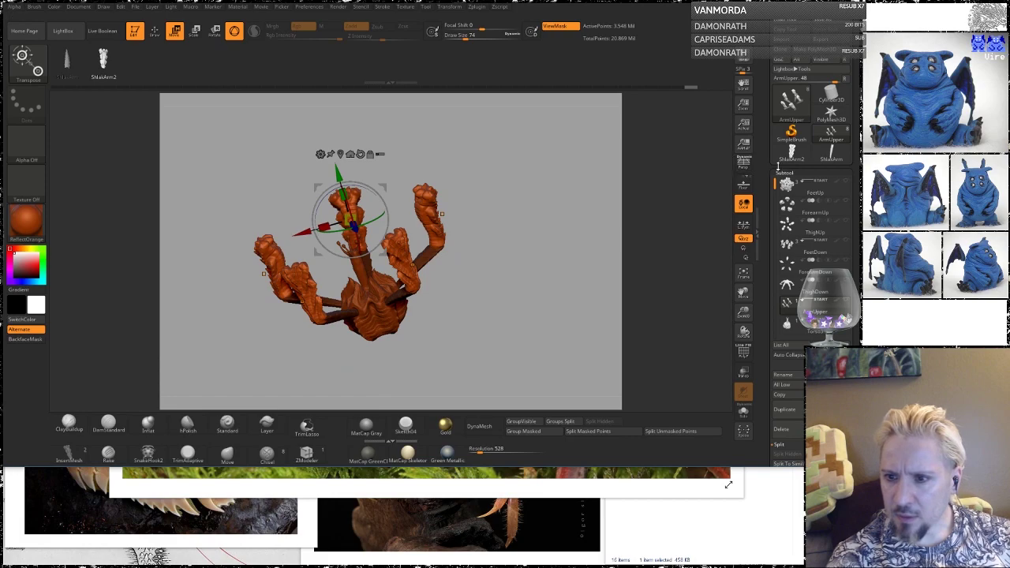
left_click(847, 182)
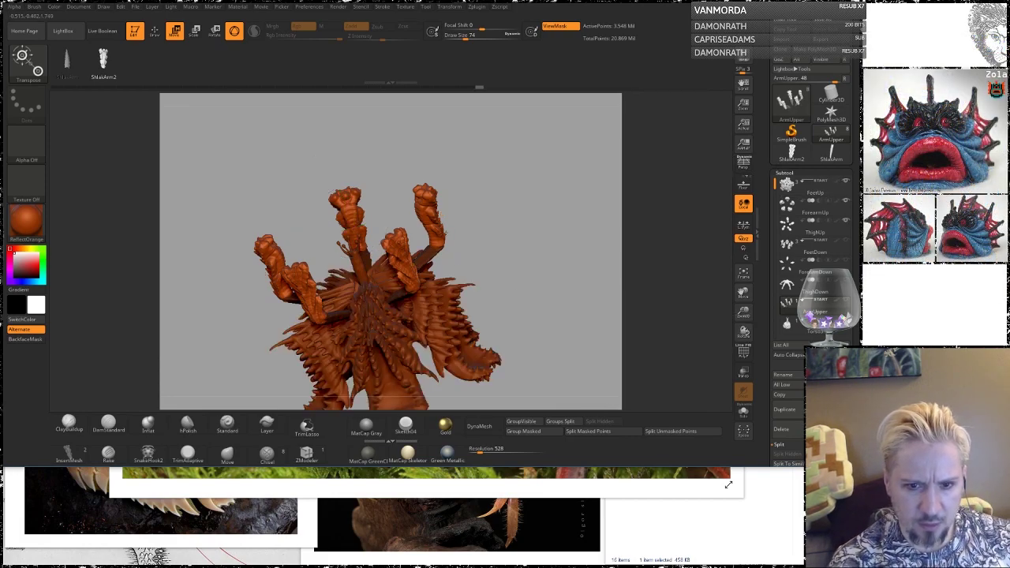
left_click_drag(528, 286, 536, 220)
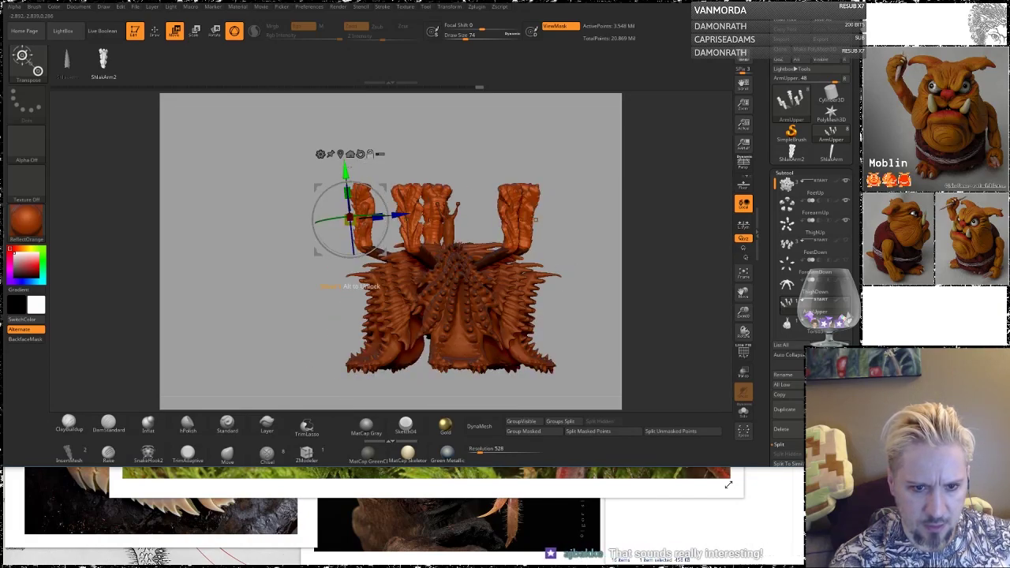
Step: Place the transform pivot at the forearms' elbow joint and fold all forearms inward over the body
left_click(409, 251)
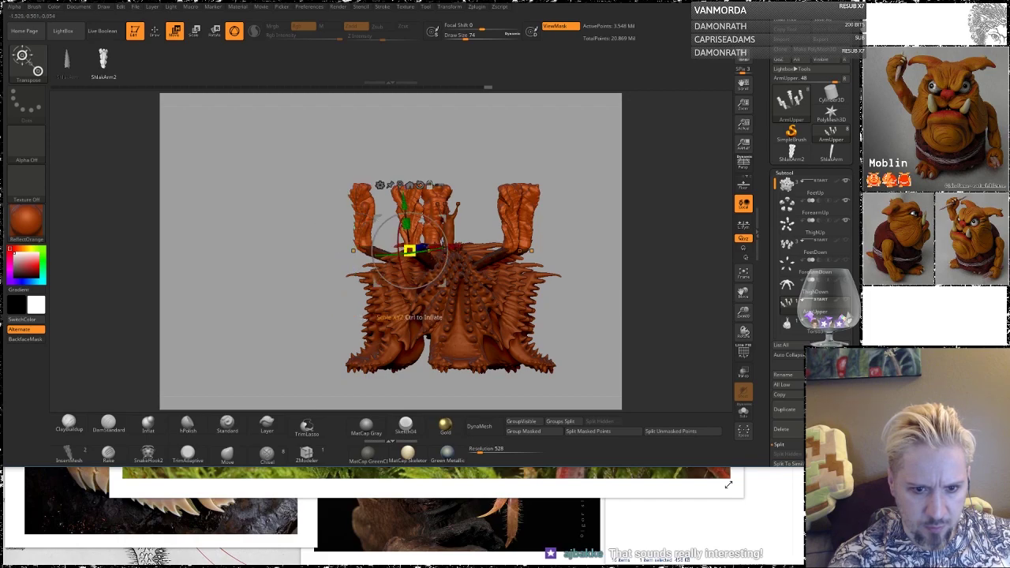
left_click(353, 251)
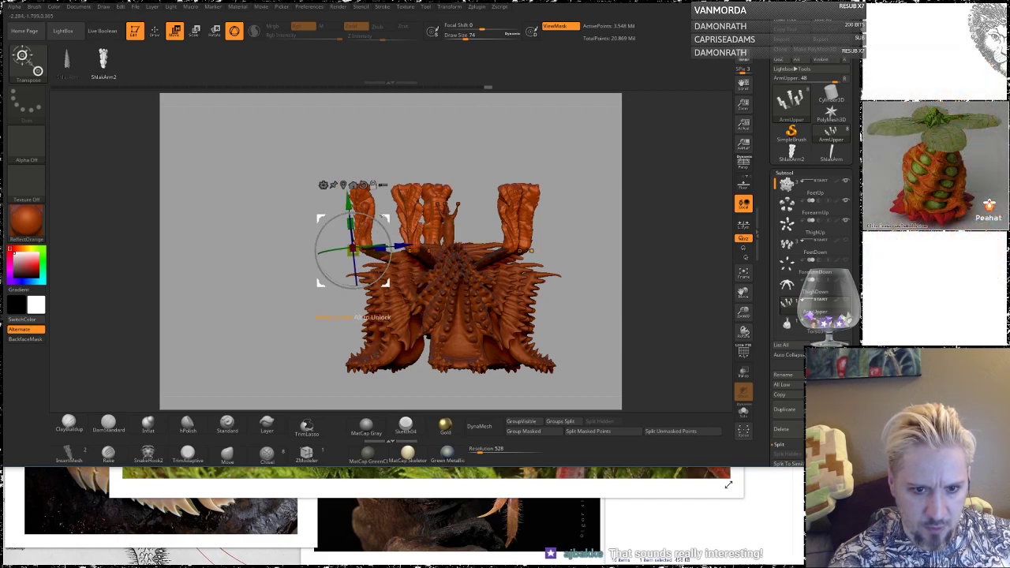
left_click_drag(250, 168, 454, 211)
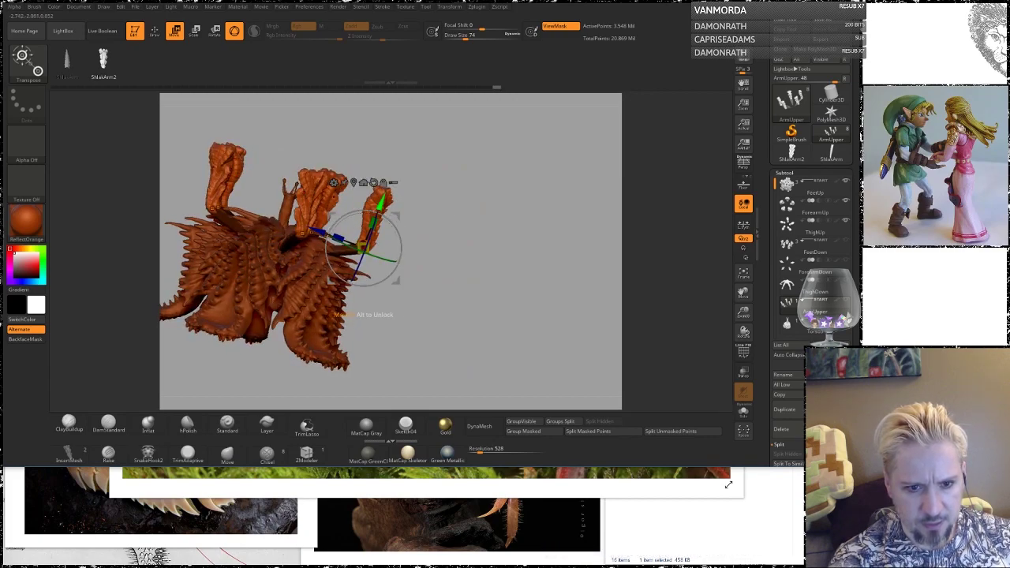
left_click_drag(396, 261, 388, 223)
left_click_drag(418, 190, 550, 352)
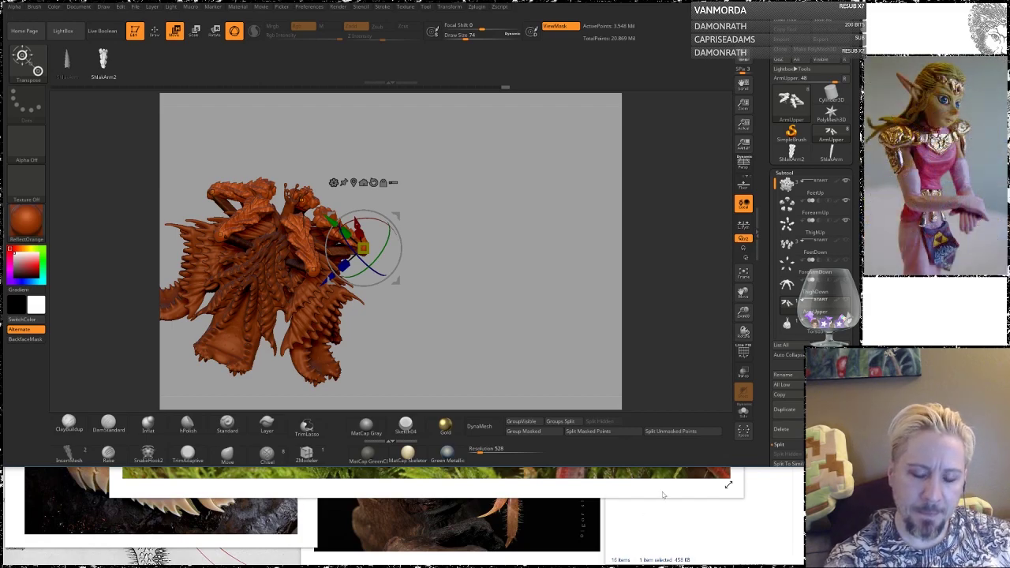
Step: Compare the folded arms with several crab reference photos, including the swimmer crab, and return to the sculpt
double_click(354, 559)
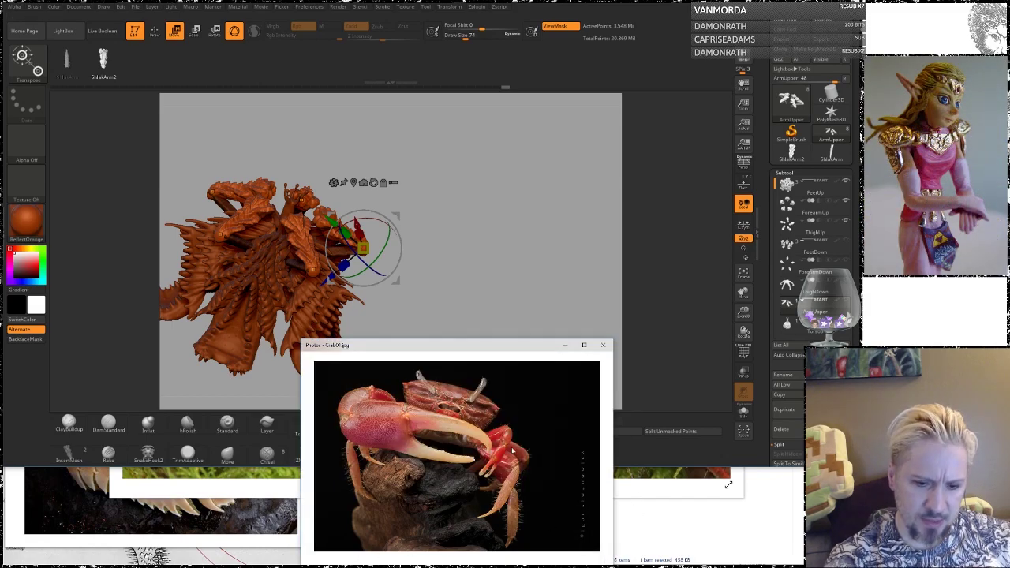
double_click(639, 490)
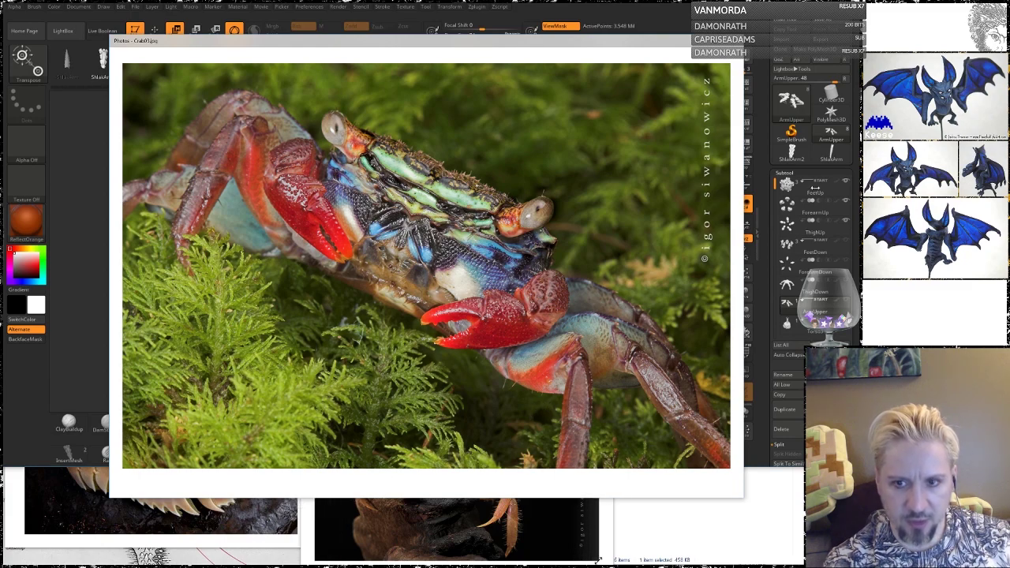
left_click_drag(652, 39, 712, 124)
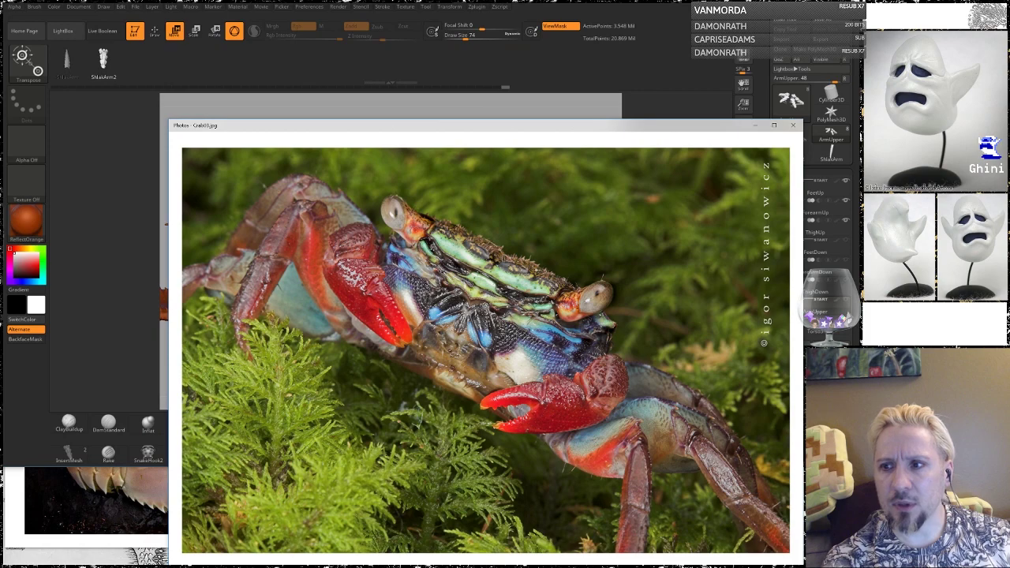
key("alt+Tab")
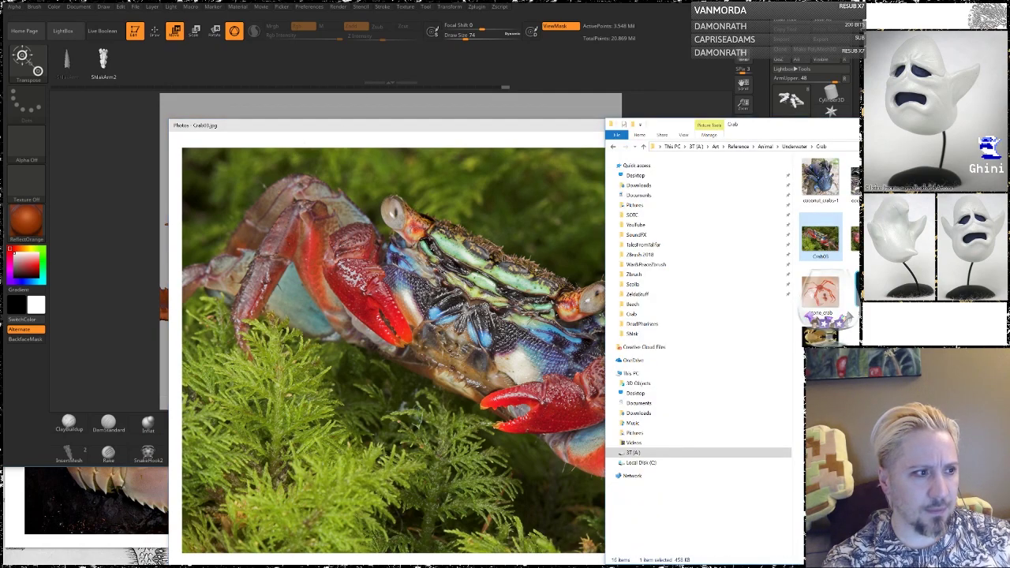
key("alt+Tab")
left_click_drag(507, 282, 543, 331)
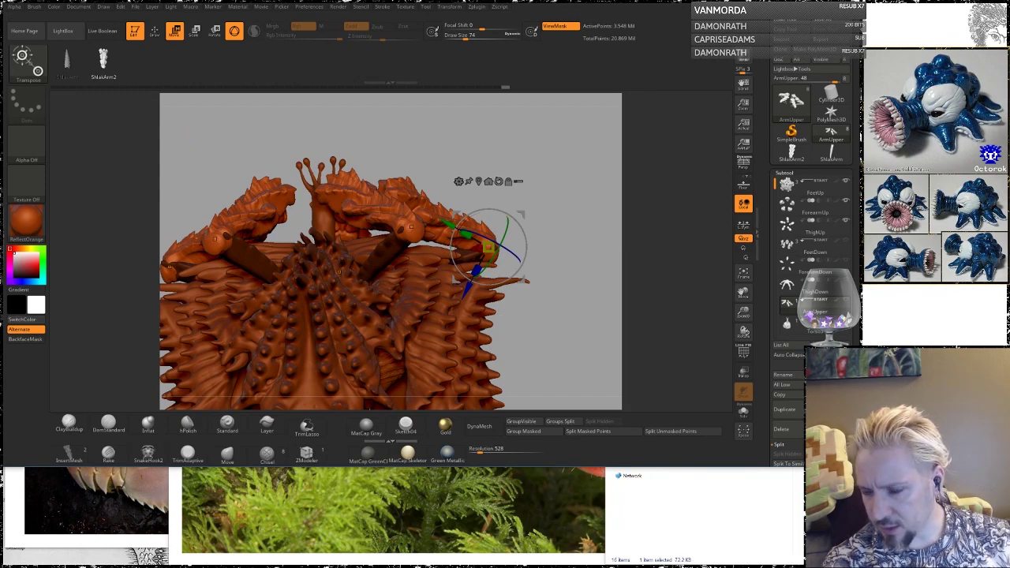
left_click(836, 505)
left_click_drag(0, 214, 319, 141)
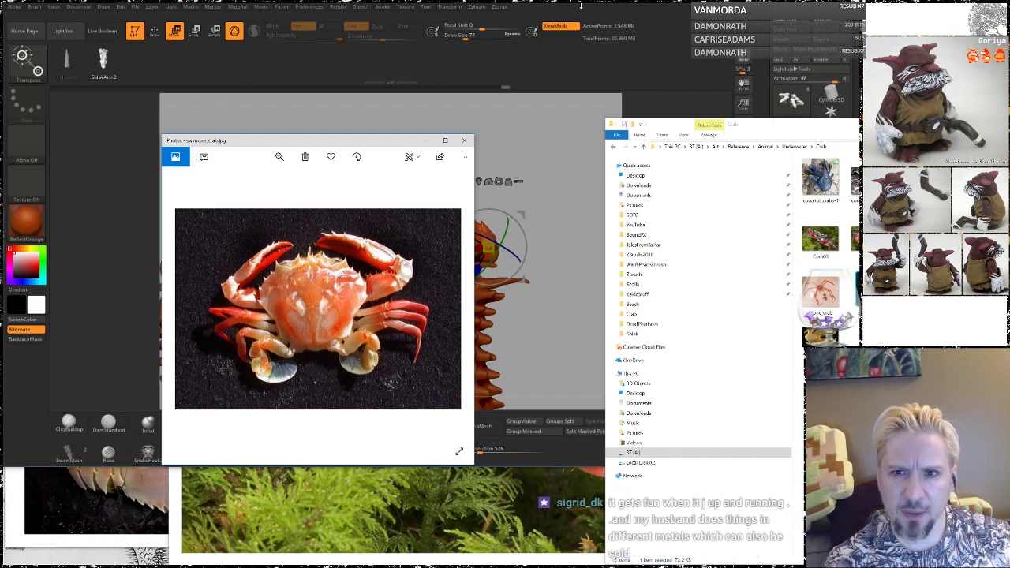
left_click(590, 16)
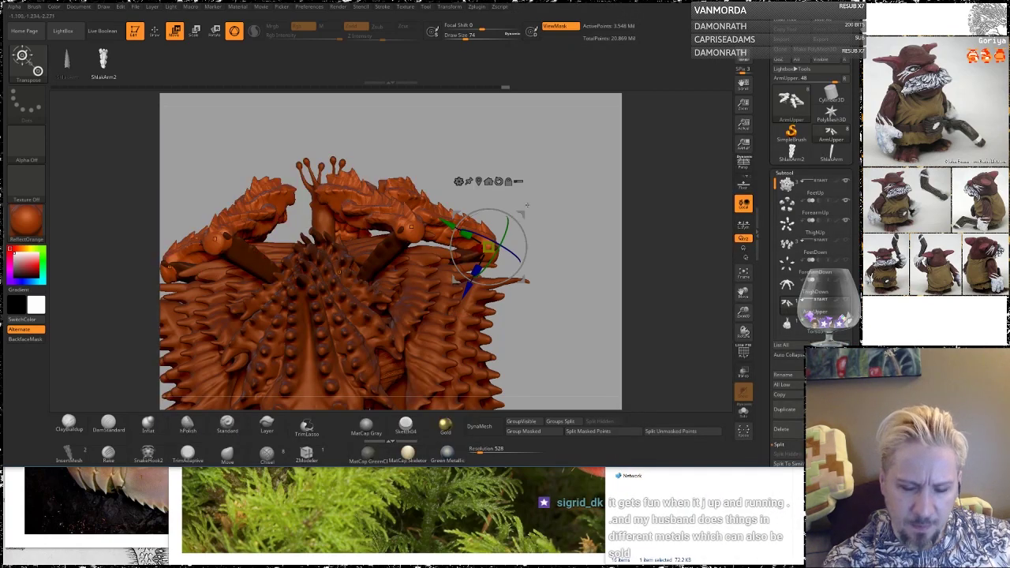
Step: Swing the forearms back up about the elbow pivot and tilt them outward so they splay around the head
mouse_move(591, 162)
left_mouse_down()
mouse_move(565, 209)
mouse_move(596, 165)
left_mouse_up()
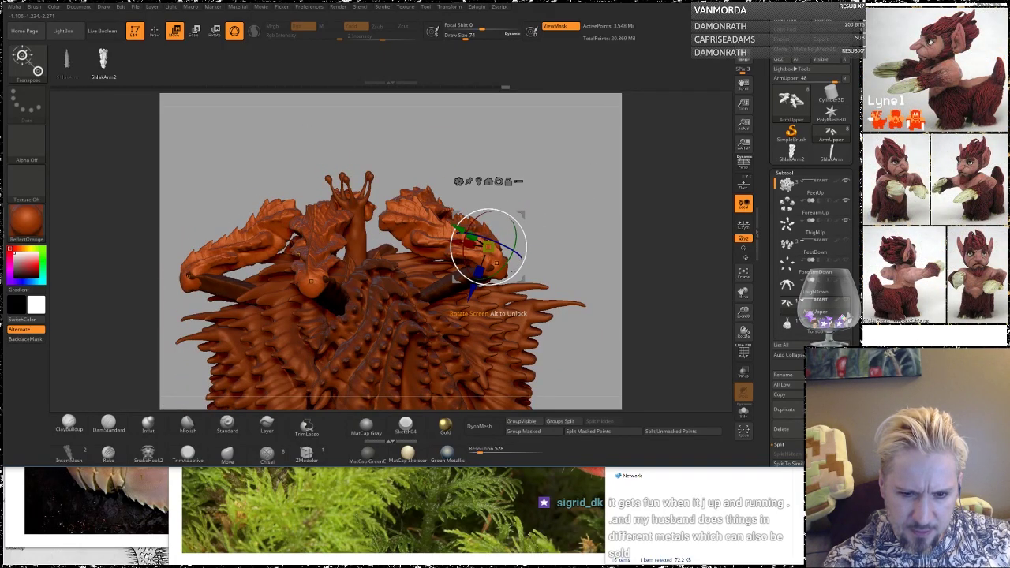
left_click_drag(557, 170, 567, 217)
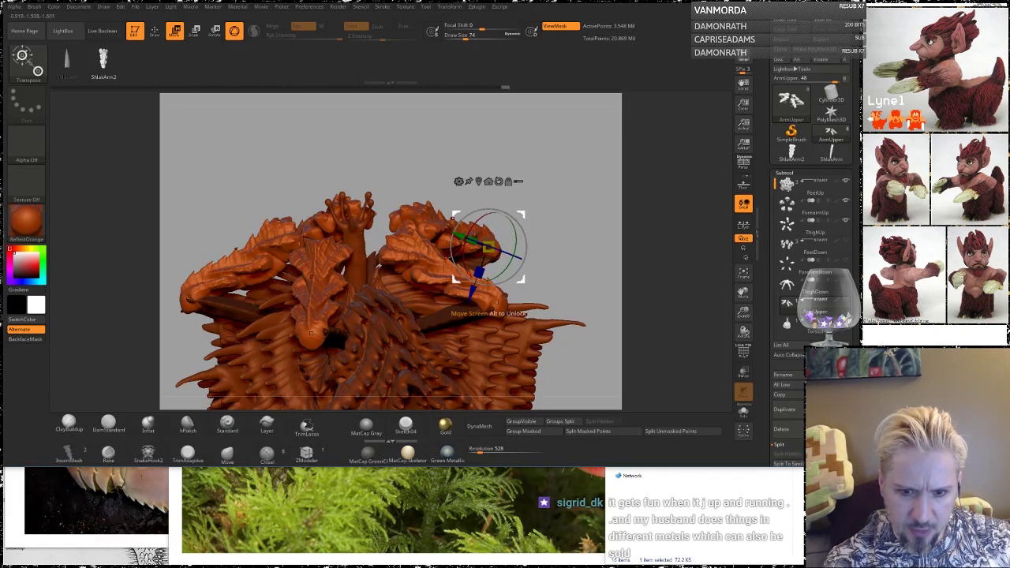
left_click_drag(478, 218, 551, 177)
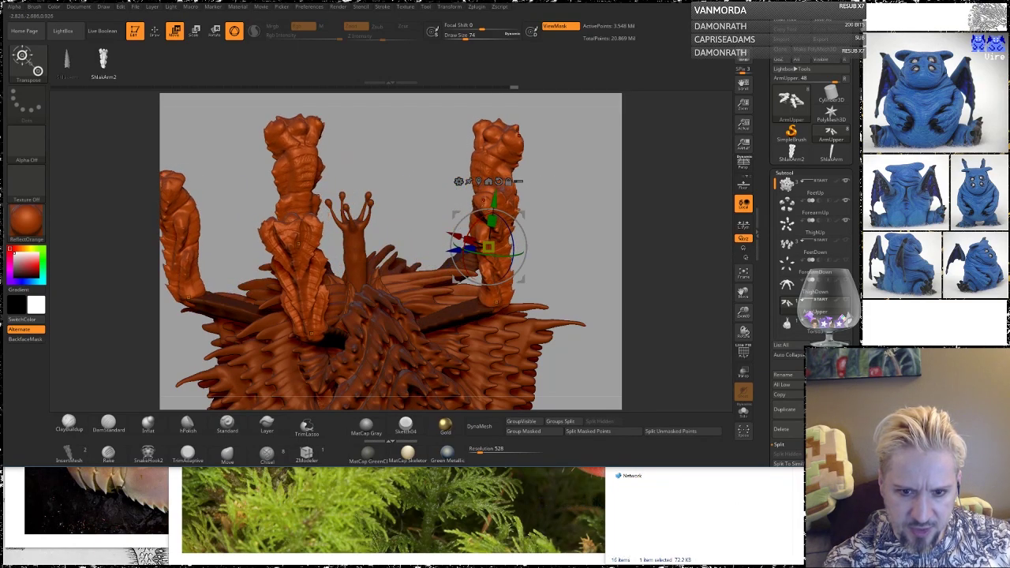
left_click_drag(502, 215, 566, 231)
left_click_drag(594, 267, 609, 242)
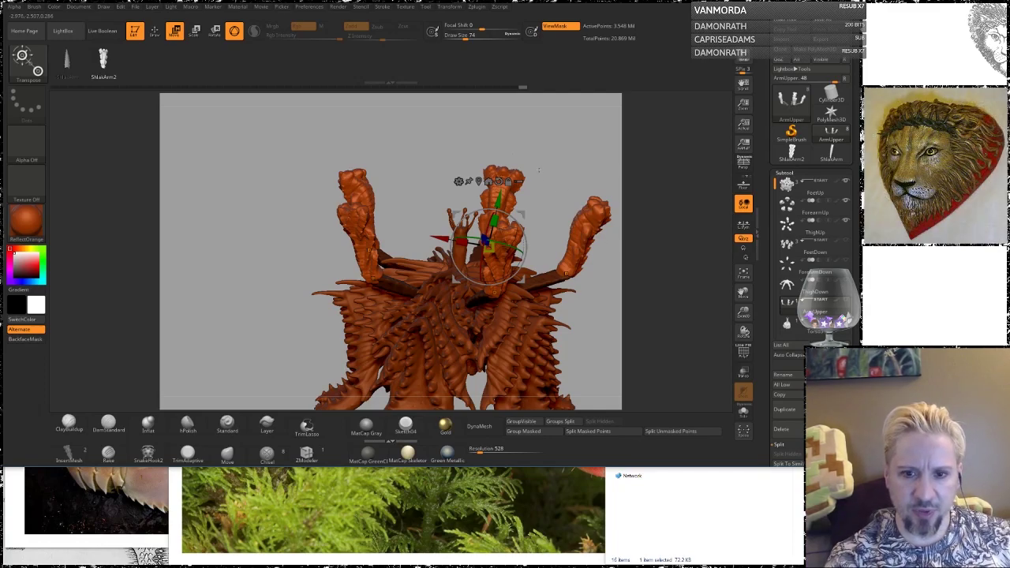
left_click_drag(547, 161, 525, 180)
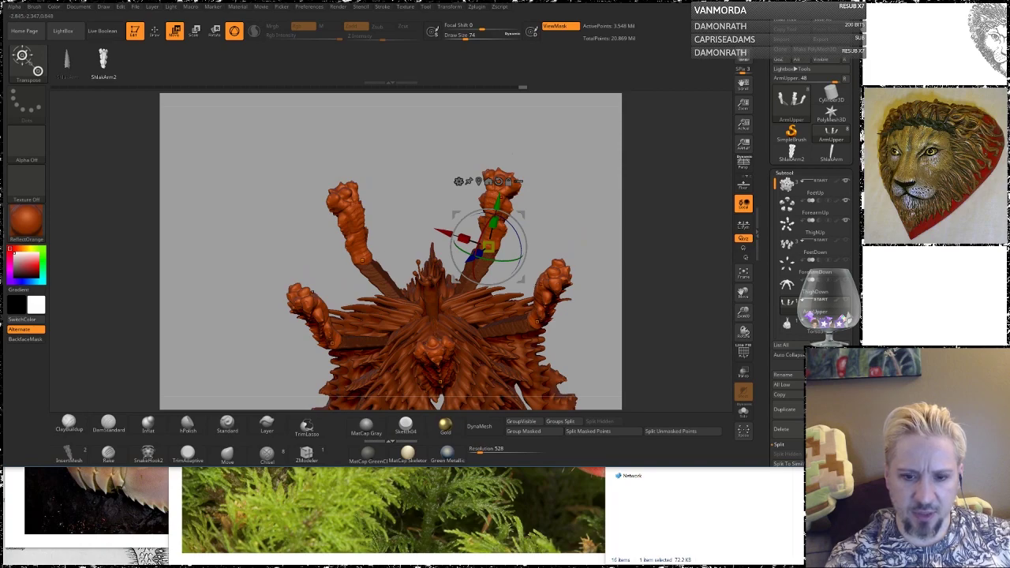
left_click_drag(568, 238, 562, 224)
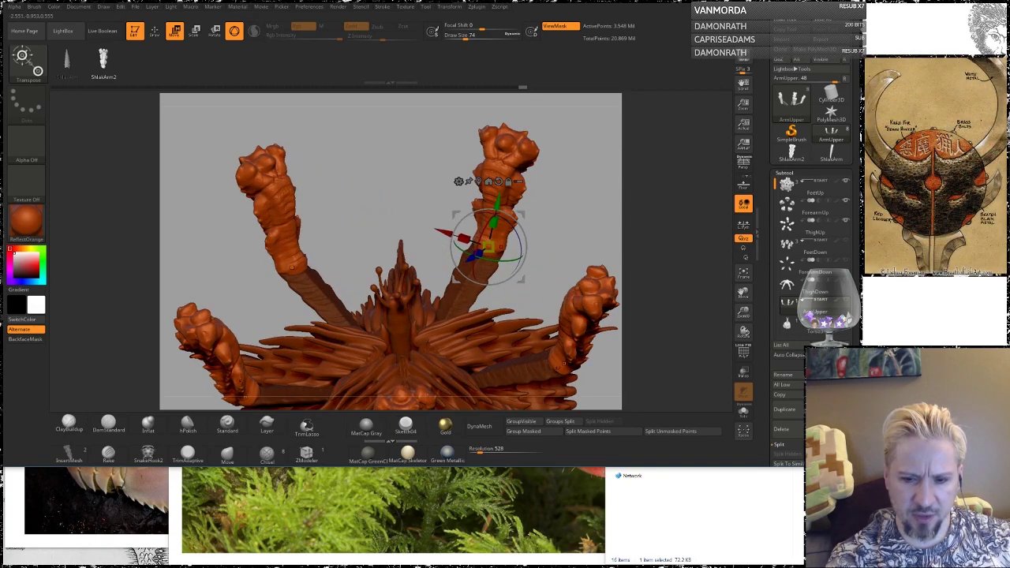
left_click_drag(561, 269, 557, 245)
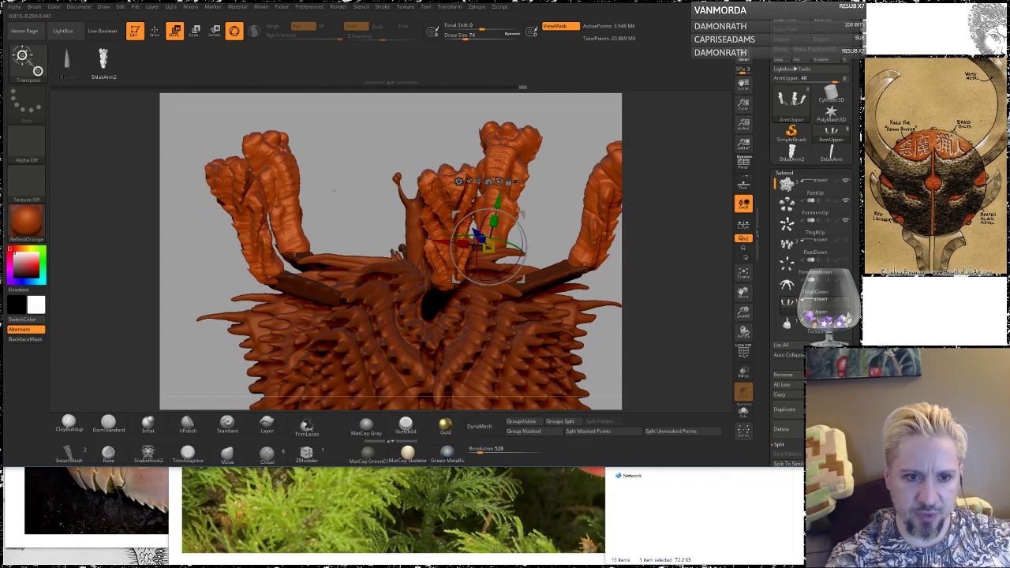
left_click_drag(355, 98, 297, 124)
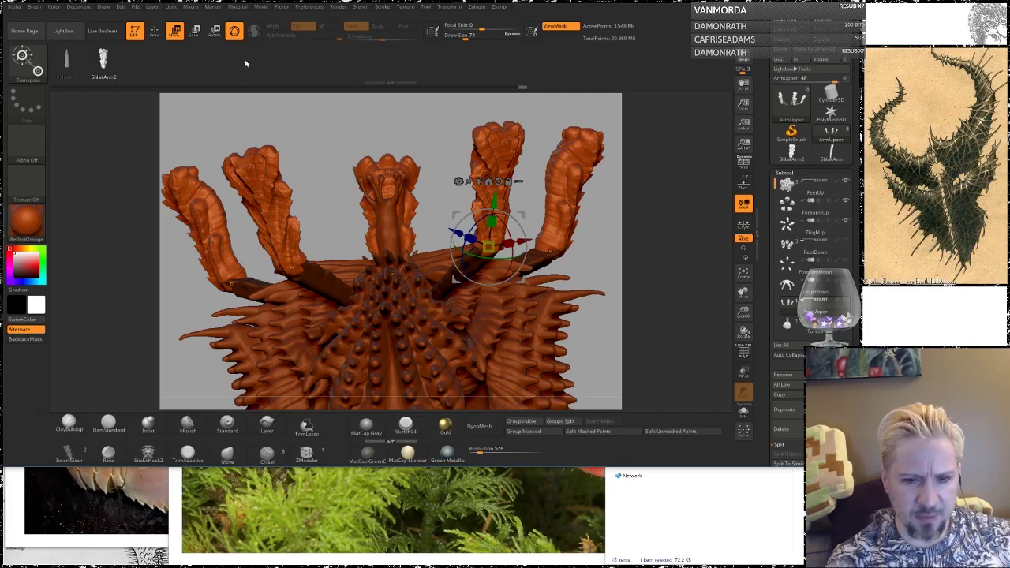
left_click_drag(118, 237, 87, 173)
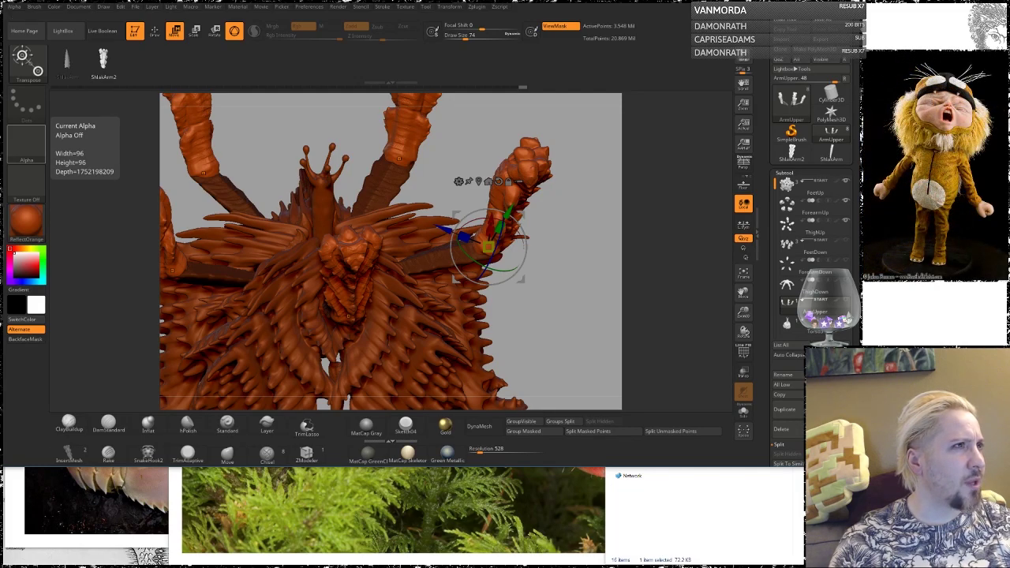
Step: View the metal hammer photos on Facebook, close that window and return to ZBrush
left_click_drag(0, 133, 368, 40)
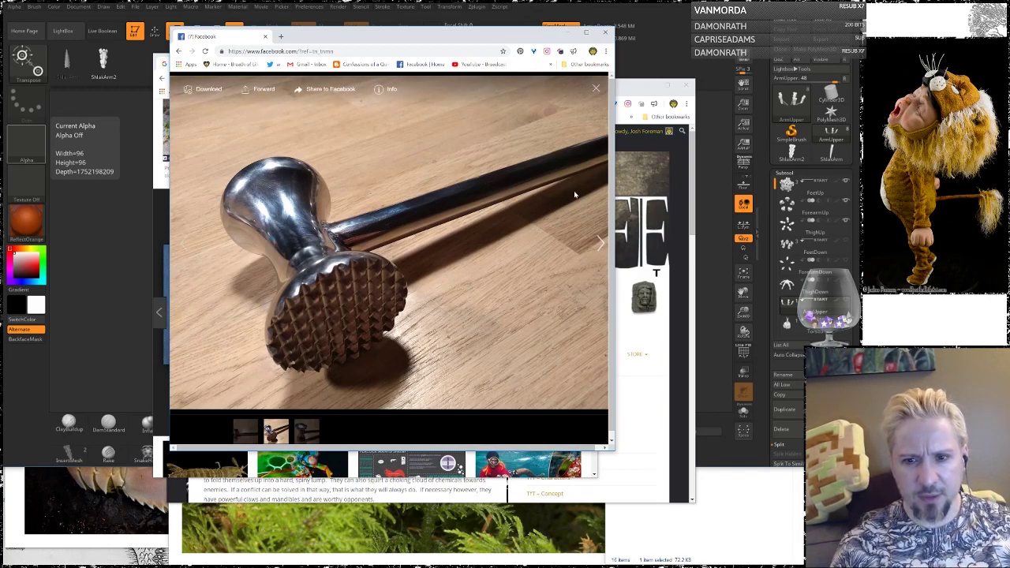
left_click(597, 245)
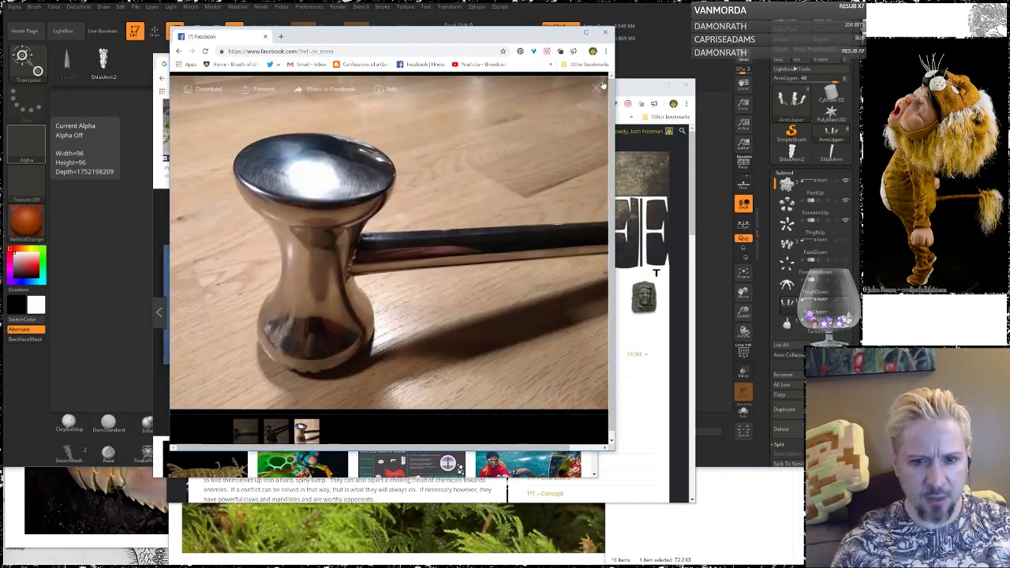
left_click(602, 35)
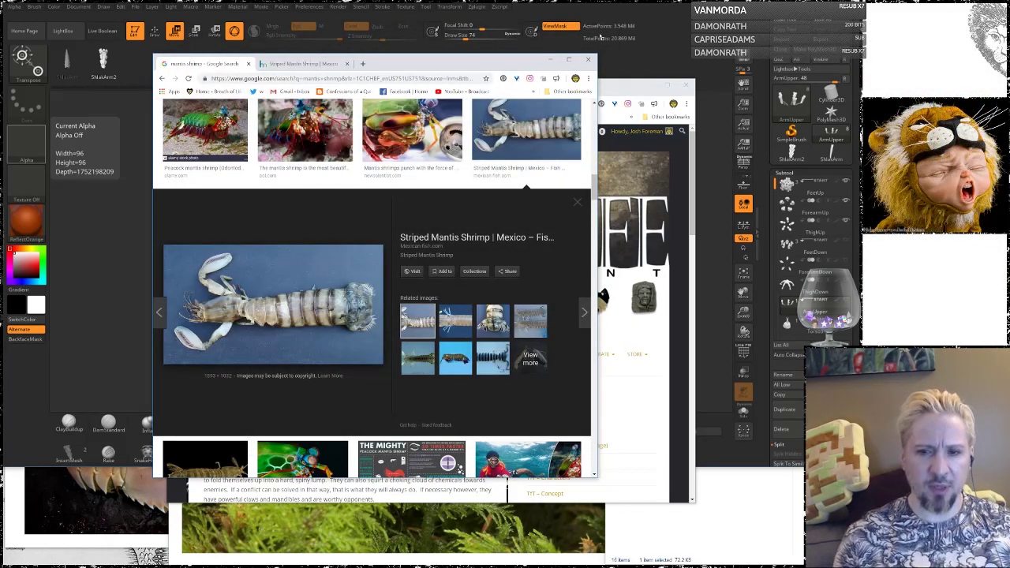
left_click(556, 30)
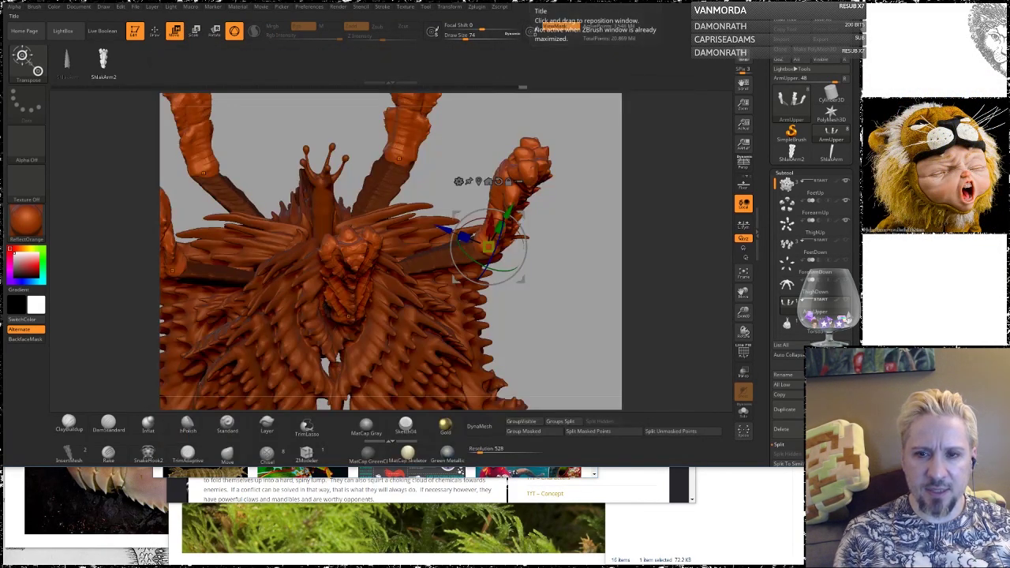
Step: Save the creature tool in the Shlak folder as ShlakConcept1, replacing the existing file
left_click_drag(553, 239, 552, 318)
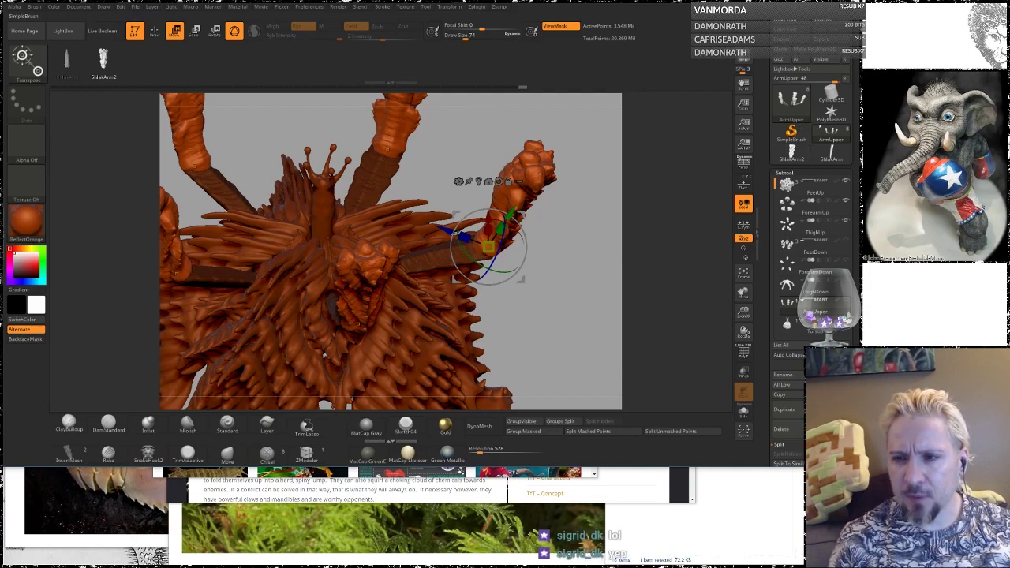
left_click(824, 20)
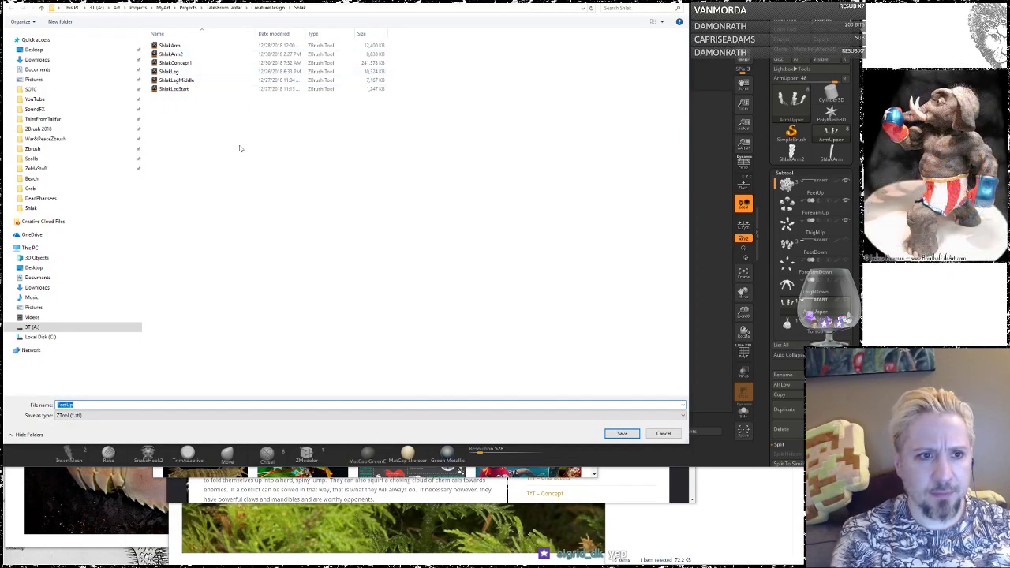
left_click(175, 63)
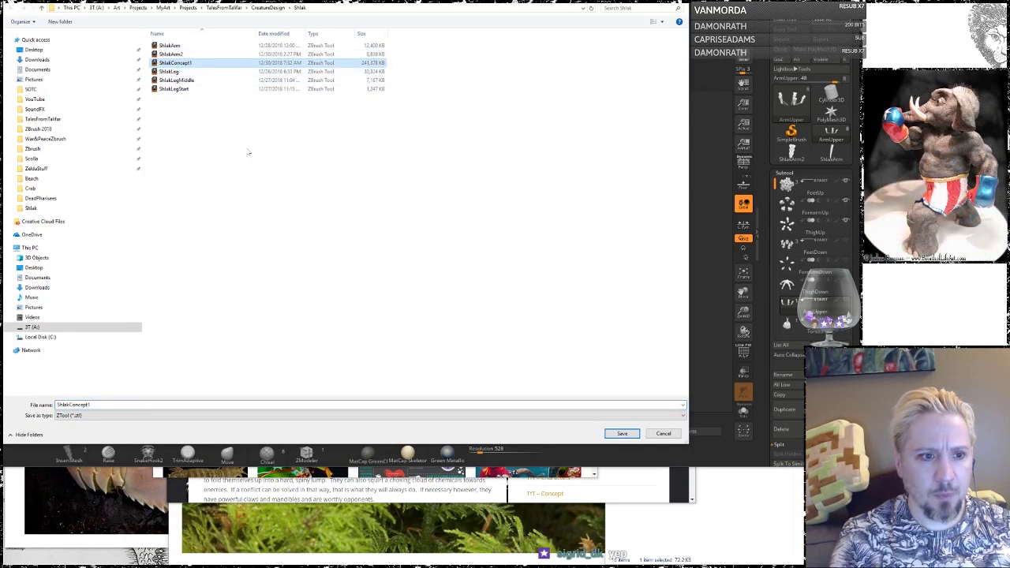
key("Return")
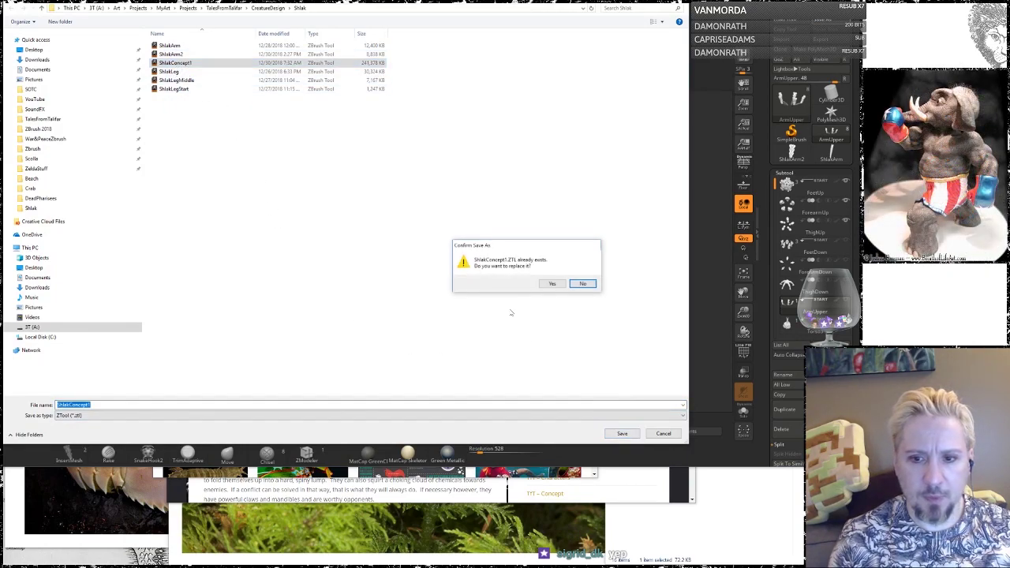
left_click(550, 283)
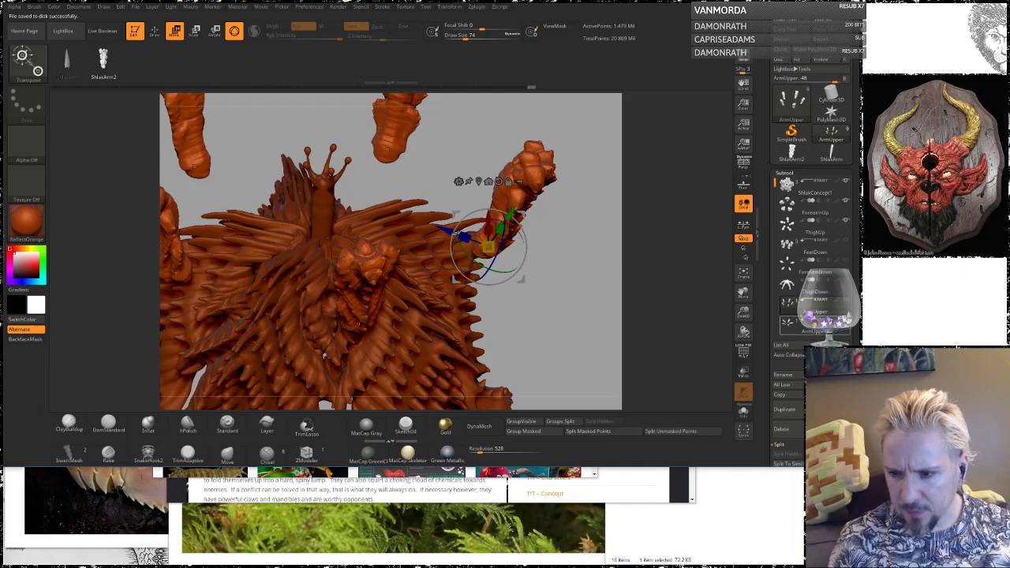
Step: Show the separated upper arms again and rename the forearm subtool as Forearm
left_click(846, 320)
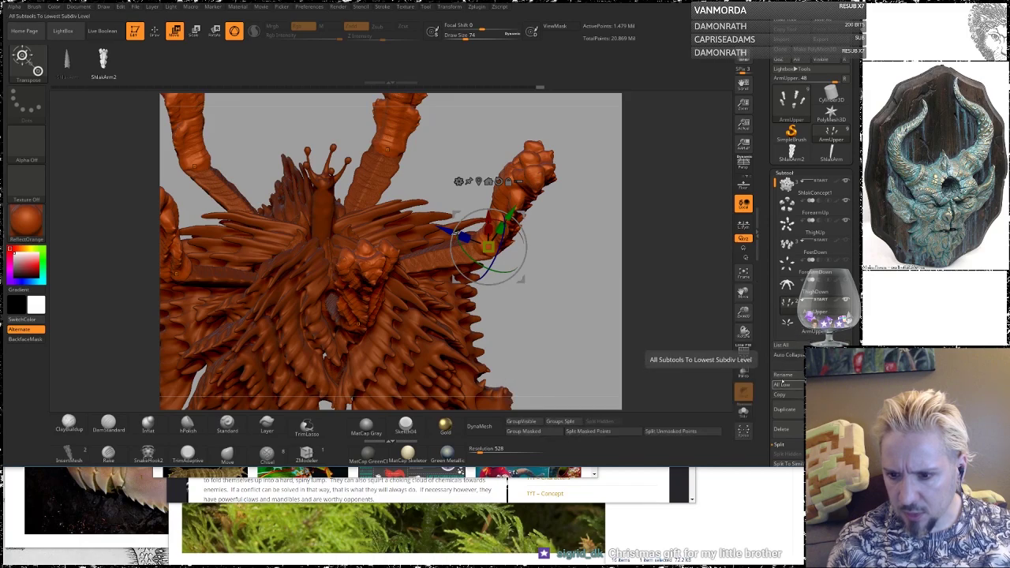
left_click(784, 375)
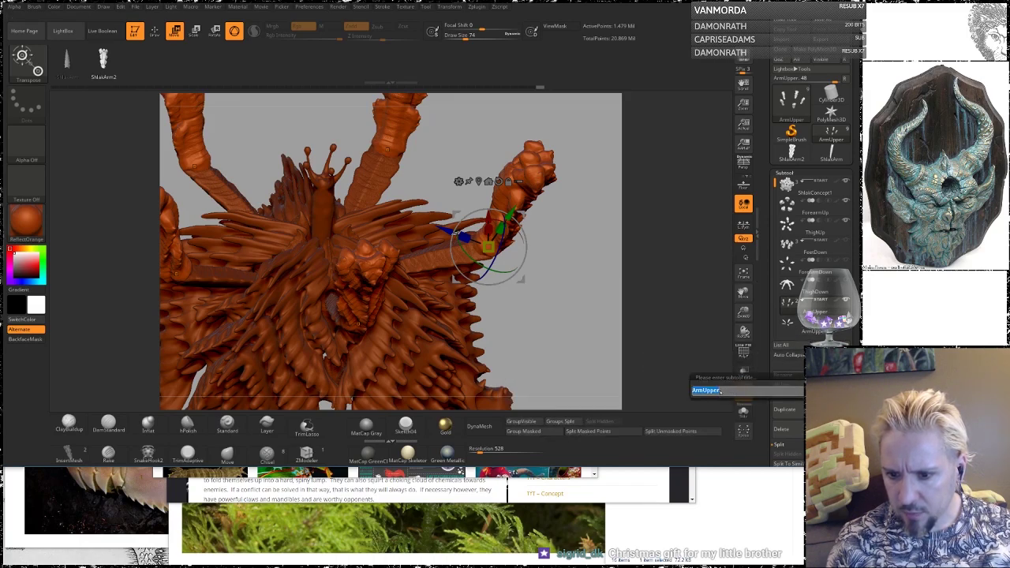
key("BackSpace")
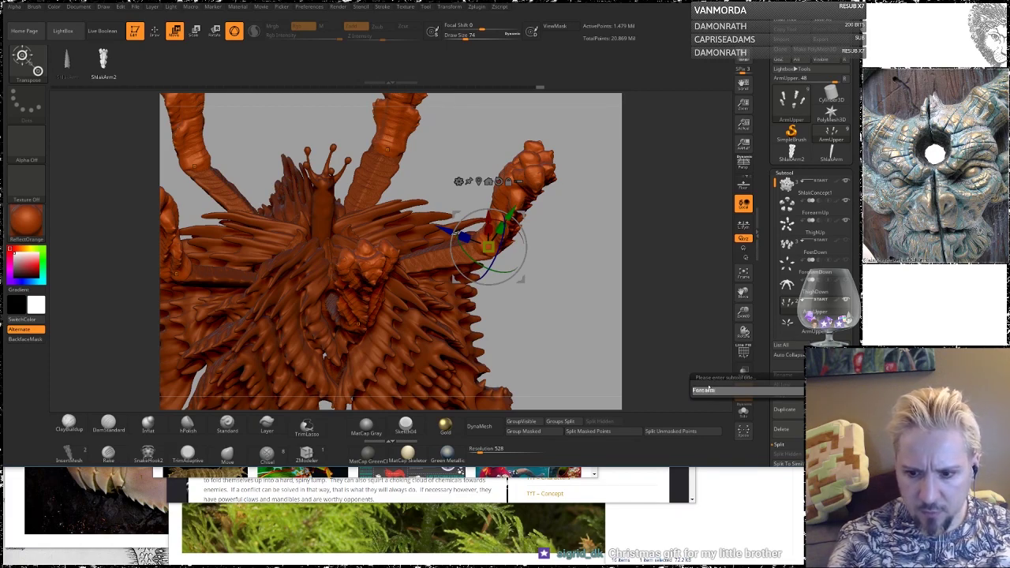
key("Return")
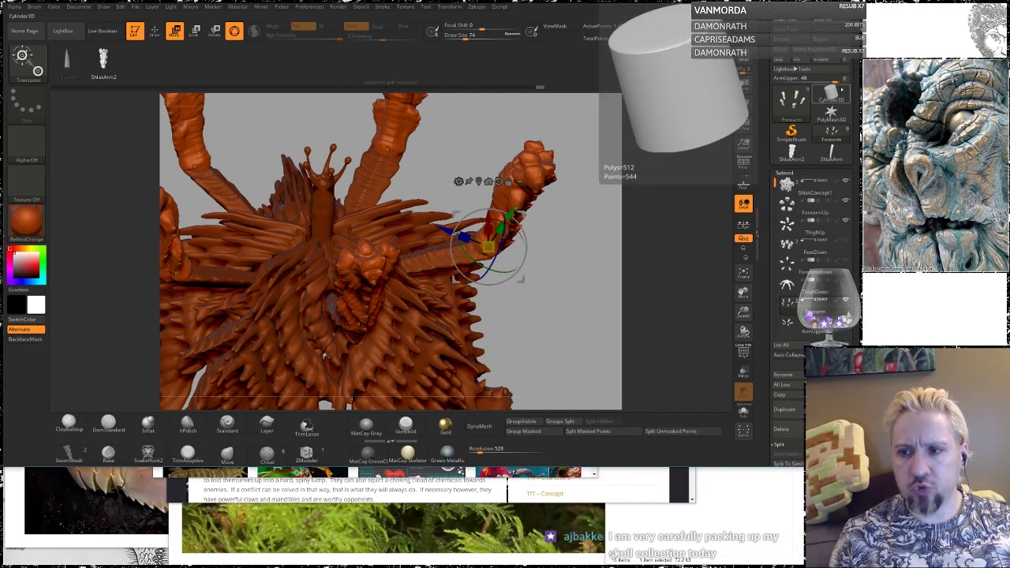
Step: Switch the active tool to the Cylinder3D primitive and frame it smaller on the canvas
left_click(830, 94)
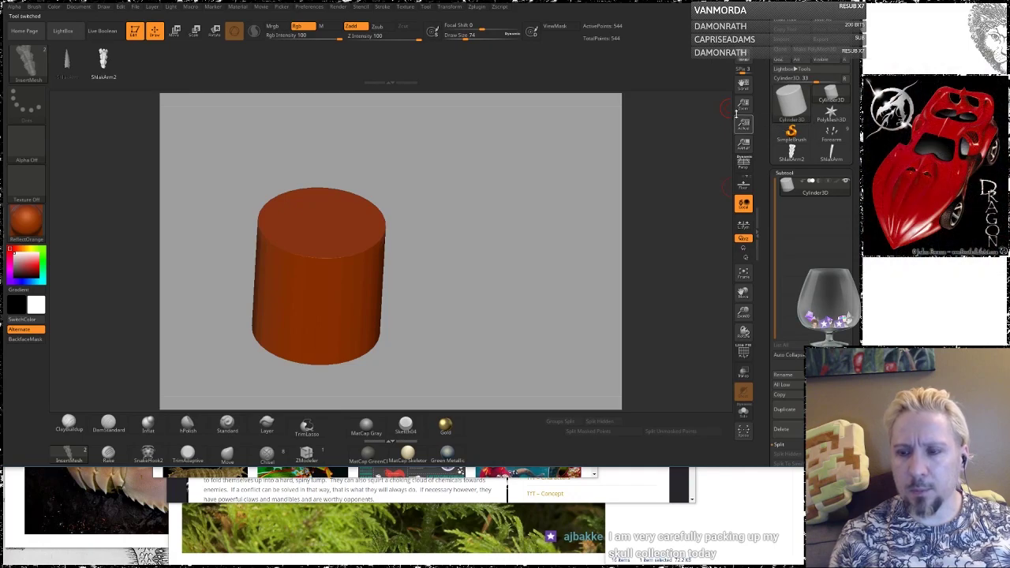
left_click_drag(491, 266, 549, 240, "alt")
left_click_drag(578, 203, 553, 198, "alt")
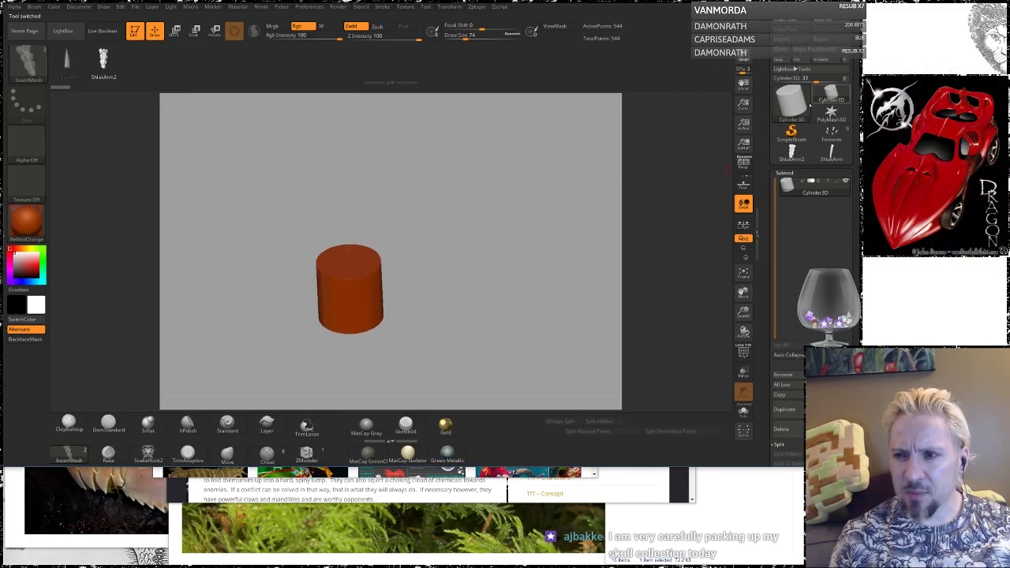
Step: Try the Gear3D primitive as the active tool and switch back to Cylinder3D
left_click(791, 108)
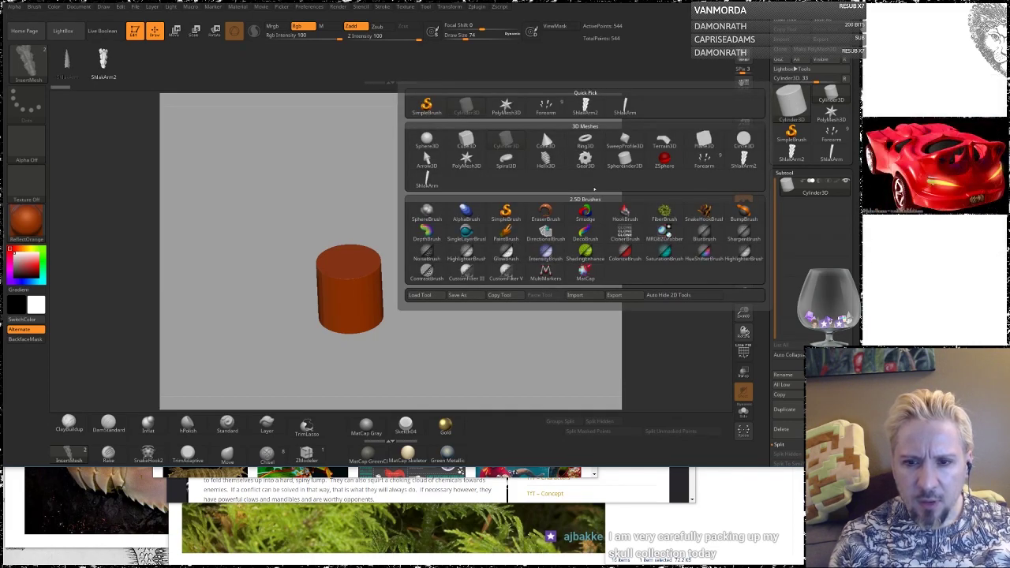
left_click(585, 159)
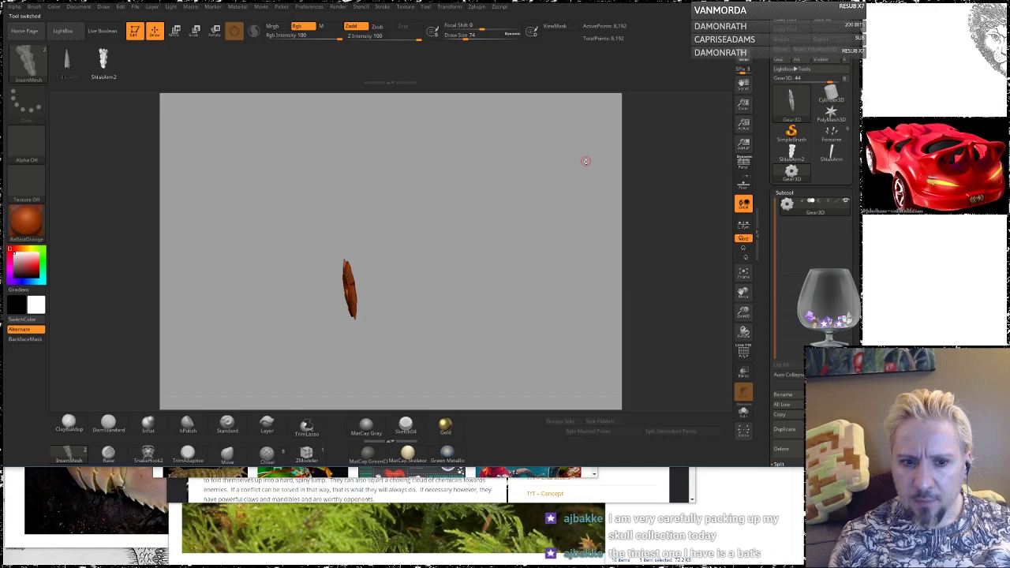
left_click_drag(431, 277, 469, 263)
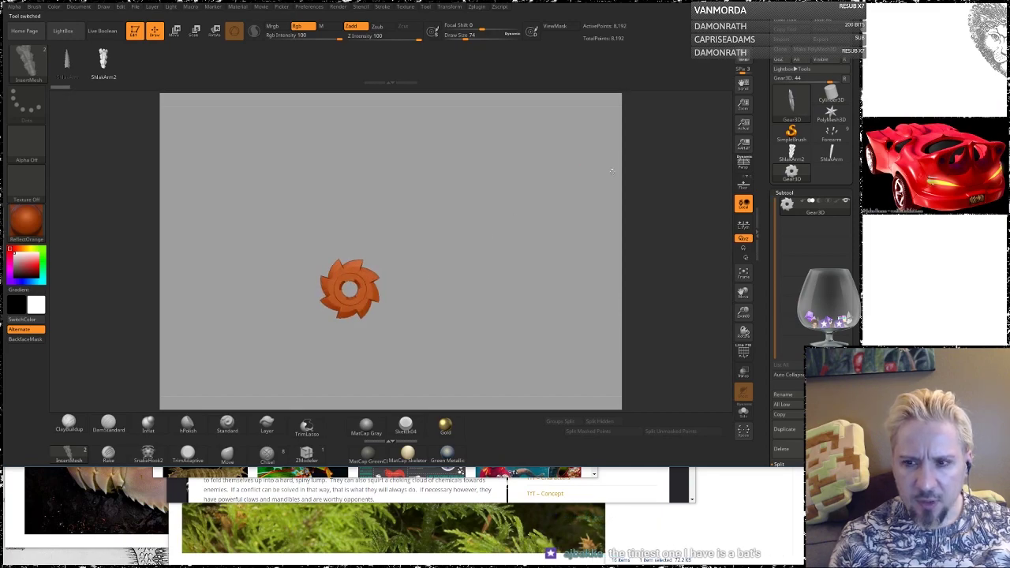
left_click(792, 101)
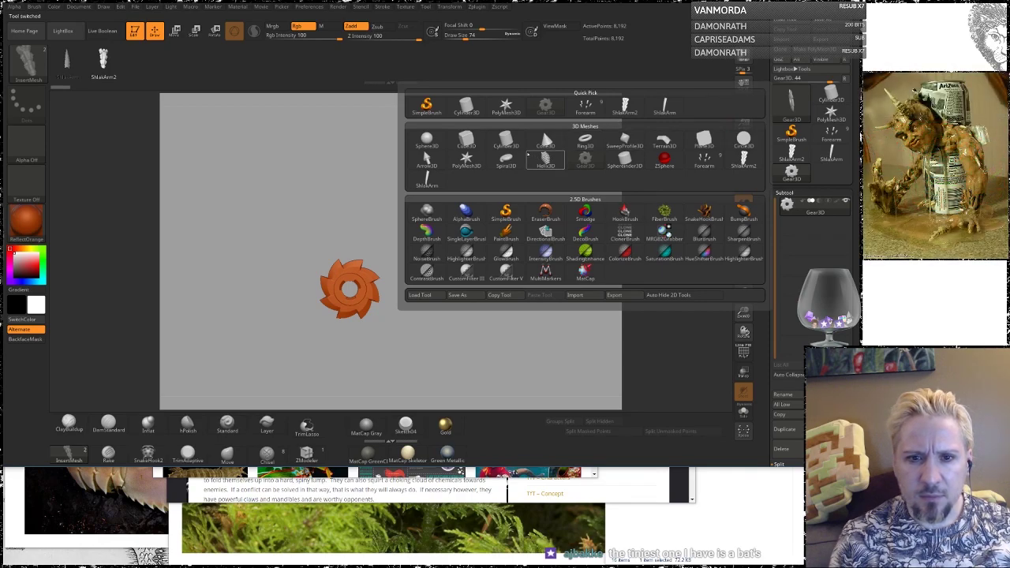
mouse_move(425, 184)
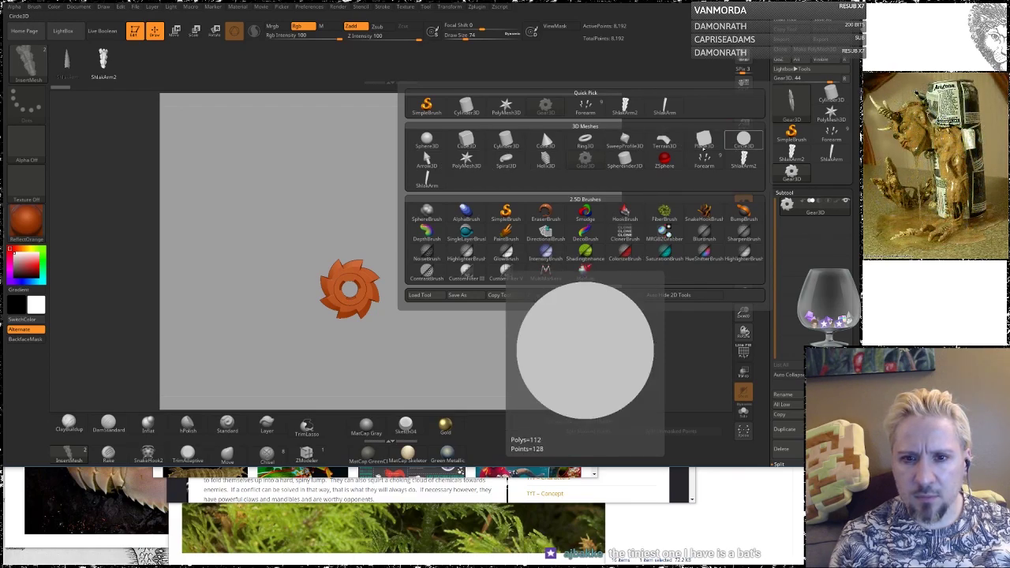
left_click(506, 143)
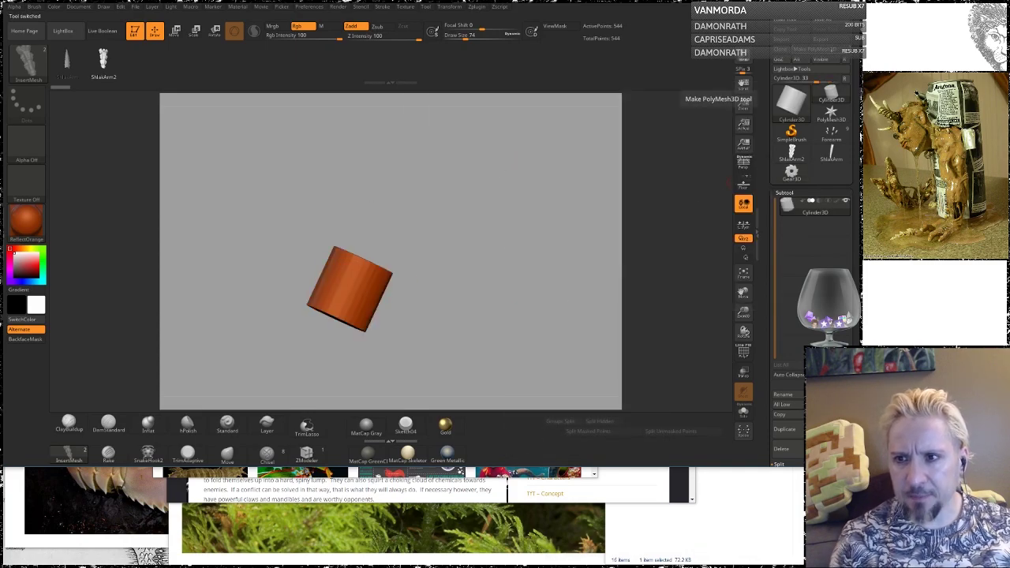
Step: Convert the Cylinder3D primitive into a PolyMesh3D, enlarge it in view and make one further polymesh copy of it
left_click(813, 49)
left_click_drag(483, 226, 485, 251)
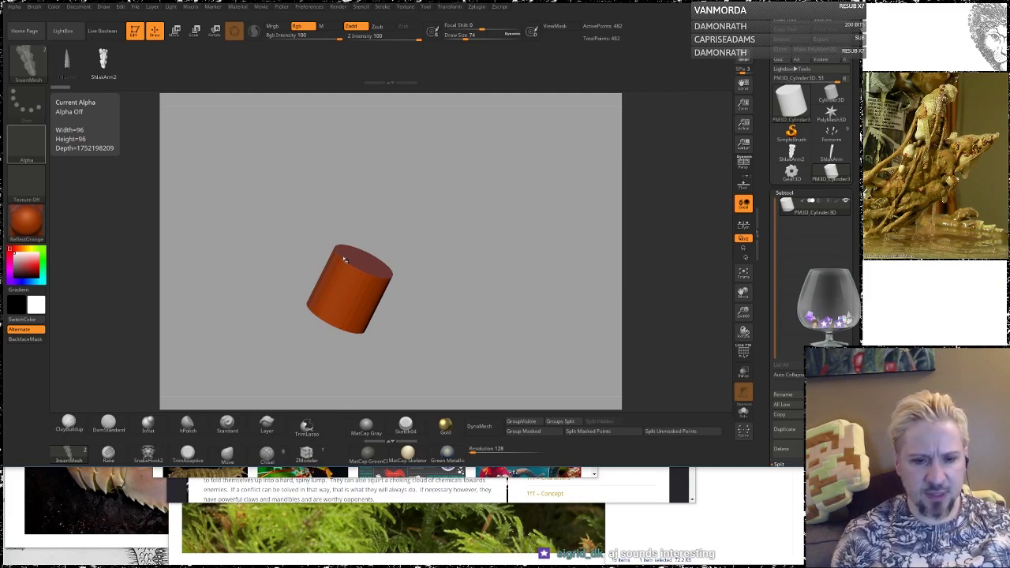
mouse_move(458, 232)
left_mouse_down()
mouse_move(436, 248)
mouse_move(469, 237)
left_mouse_up()
key("f")
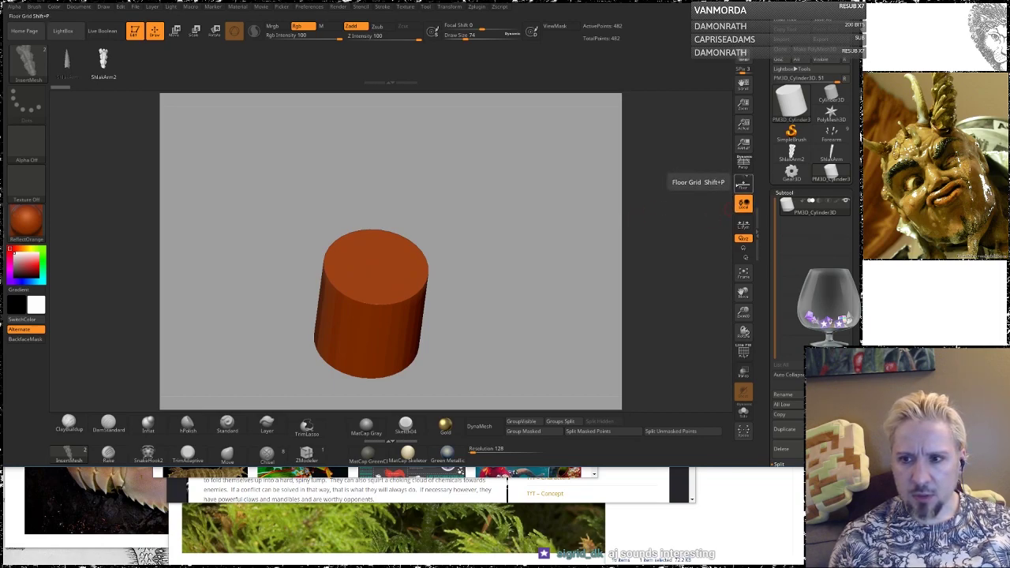
left_click(810, 51)
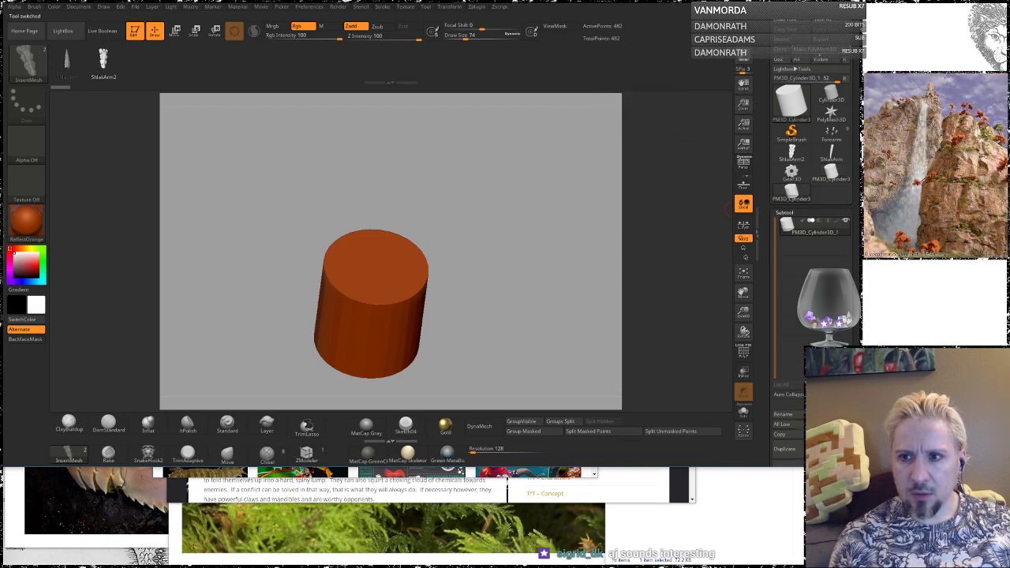
left_click_drag(454, 284, 453, 306)
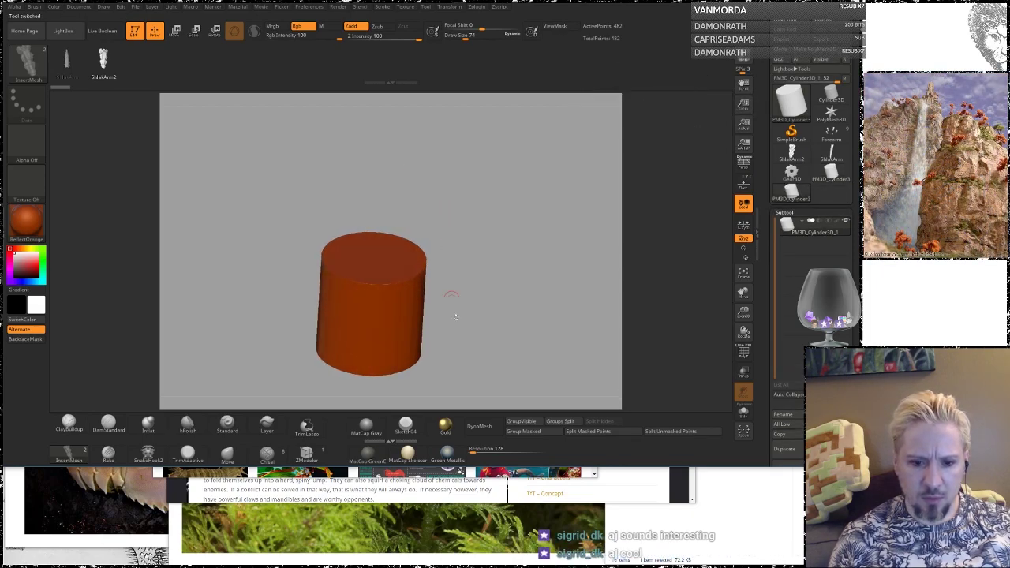
Step: Scale the polymesh cylinder down uniformly with the gizmo and remesh it with DynaMesh at resolution 128
key("e")
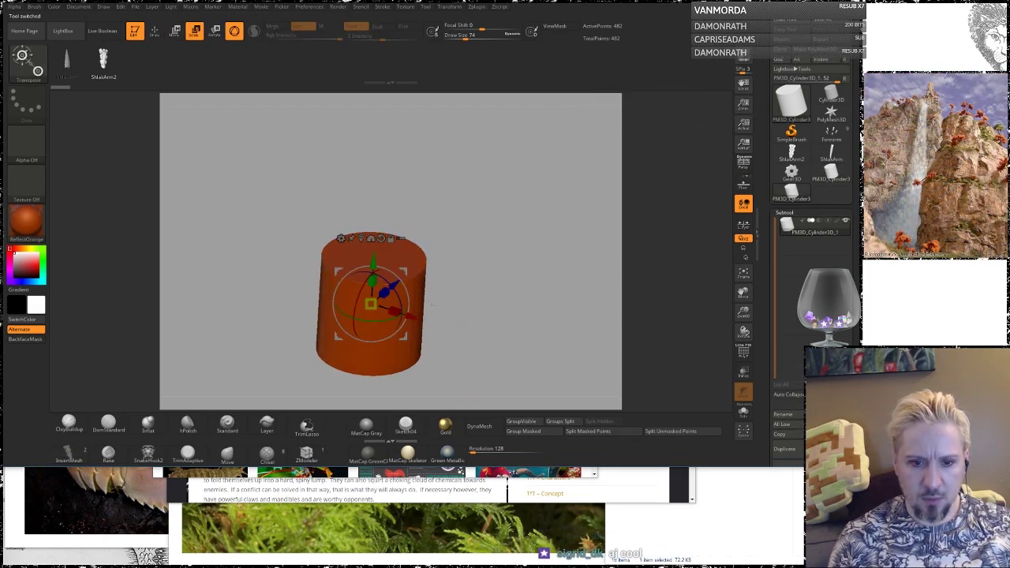
left_click_drag(371, 304, 334, 307)
left_click_drag(474, 331, 464, 433, "alt")
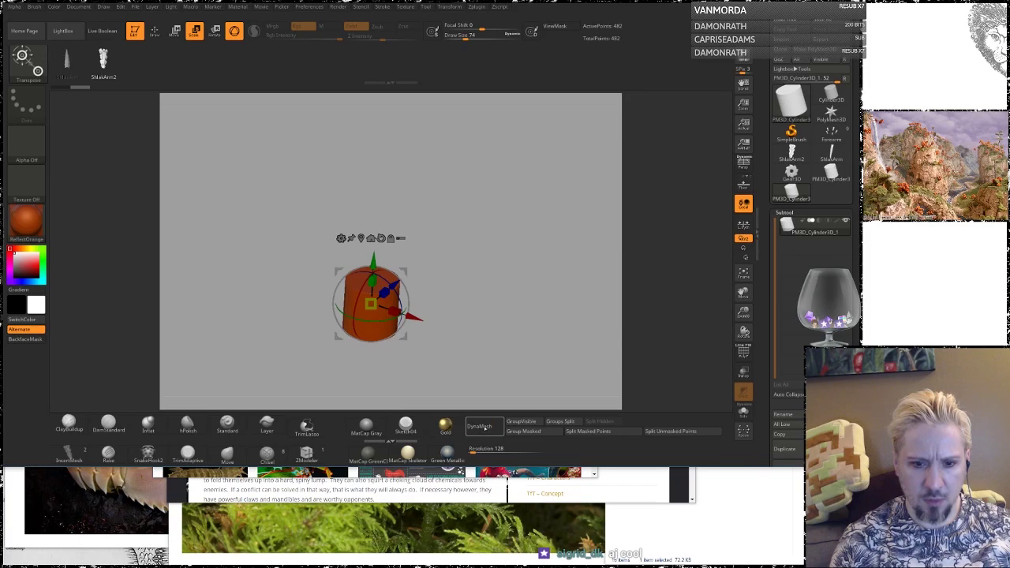
left_click(485, 428)
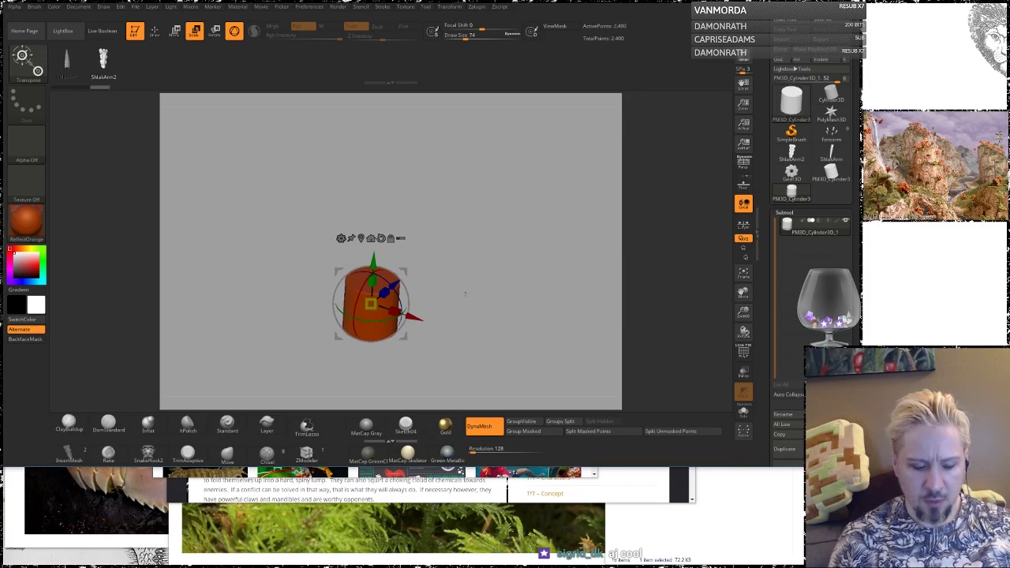
key("w")
key("q")
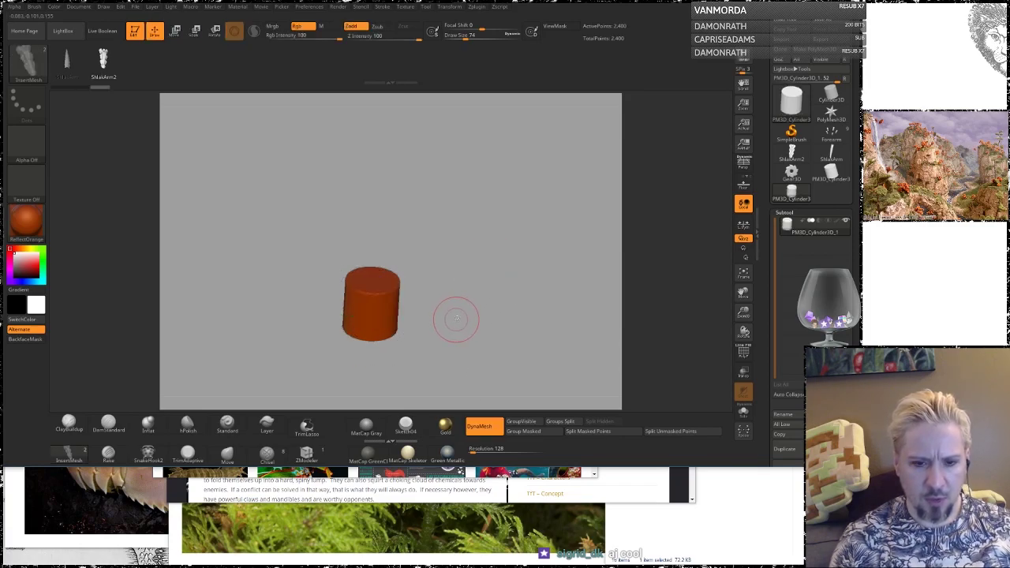
Step: Switch to the Move brush and activate radial symmetry around the cylinder's vertical axis with three repeats
left_click(227, 454)
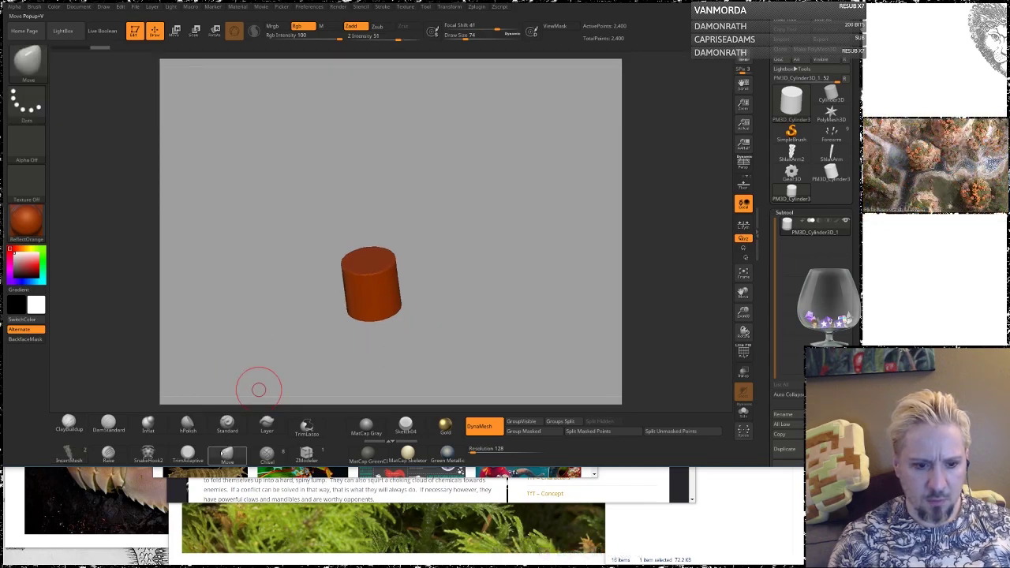
mouse_move(497, 246)
left_mouse_down()
mouse_move(500, 299)
mouse_move(500, 255)
mouse_move(469, 226)
left_mouse_up()
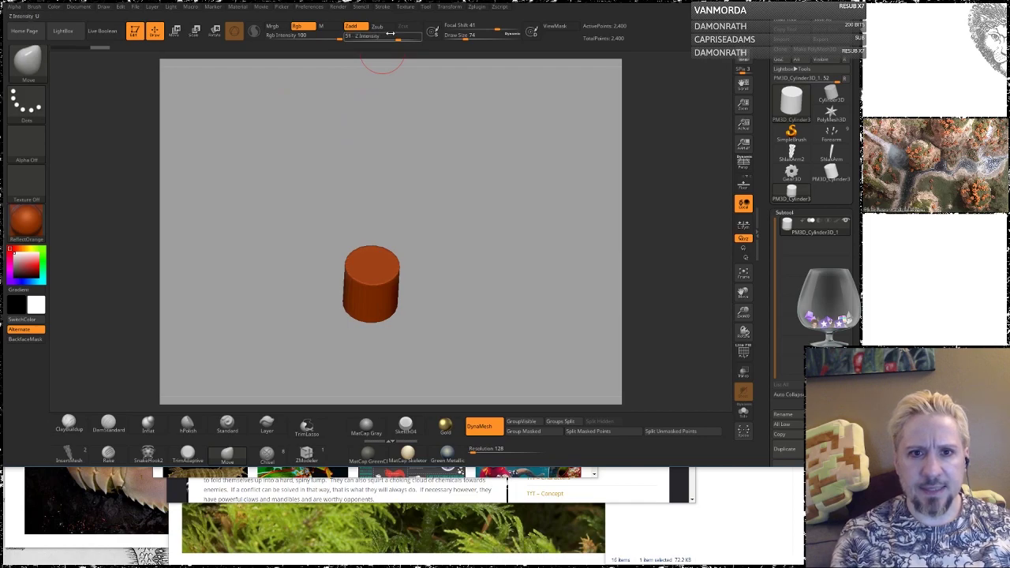
left_click(451, 7)
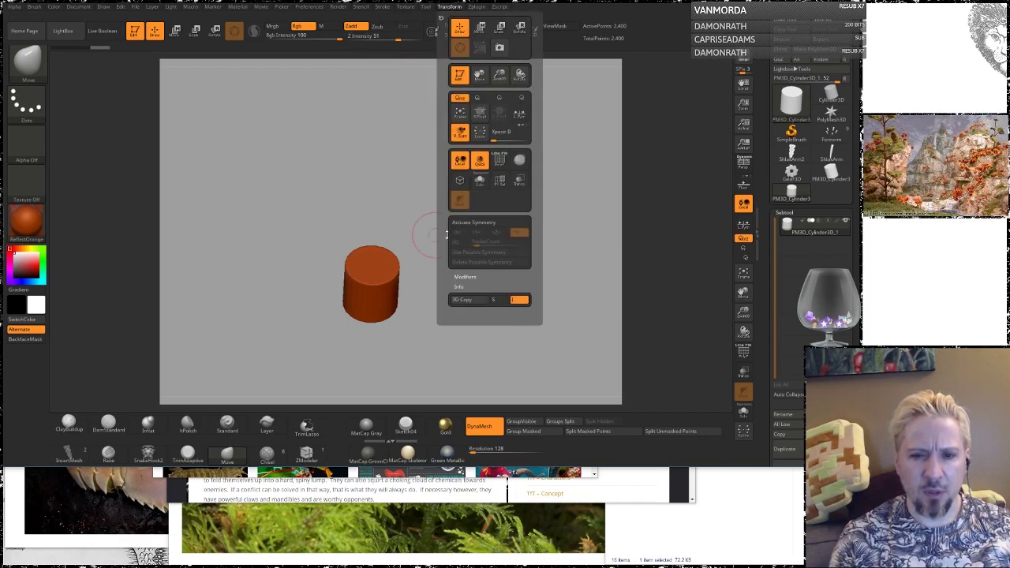
left_click(474, 223)
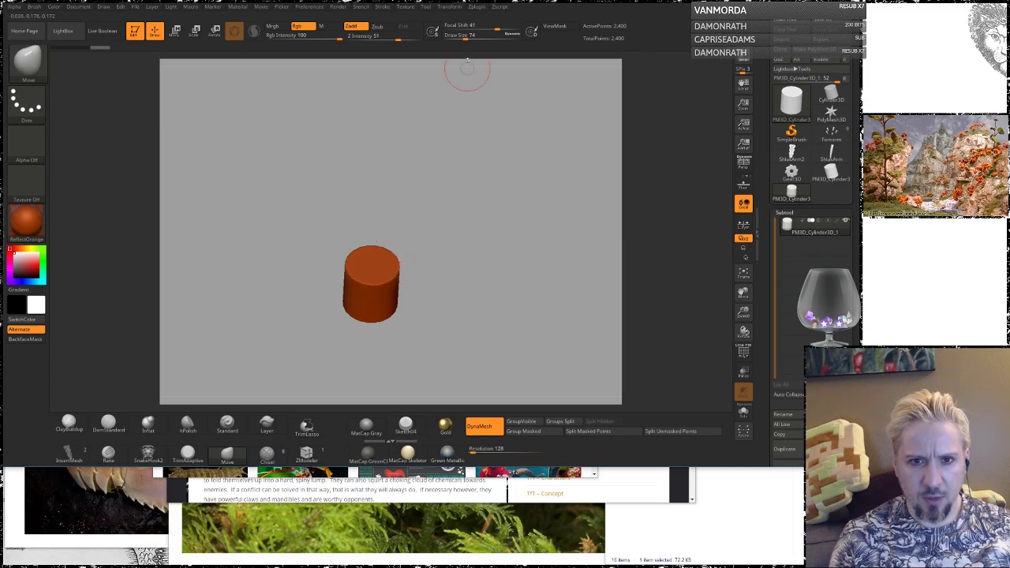
left_click(451, 7)
left_click(457, 232)
left_click(477, 232)
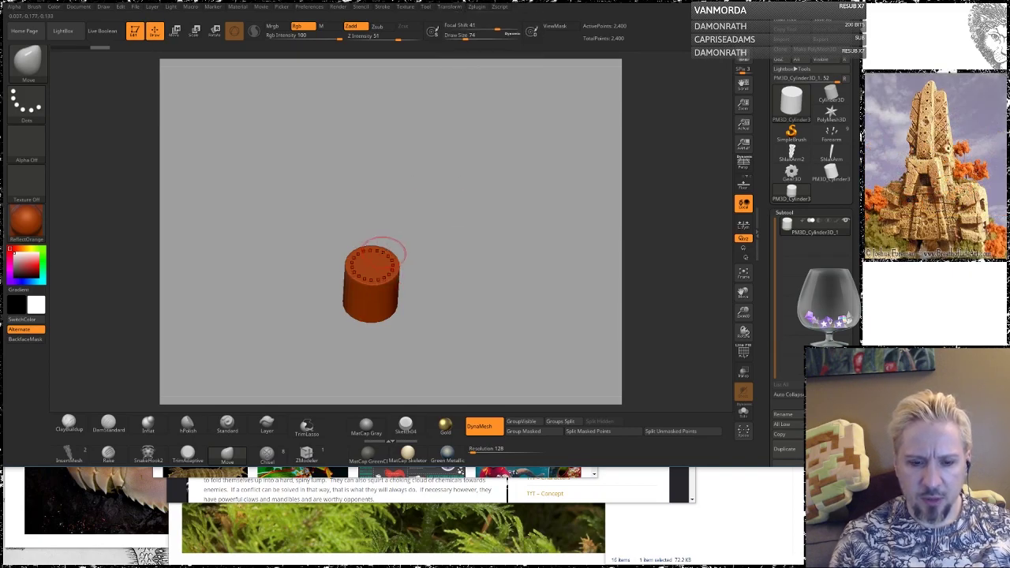
left_click(448, 8)
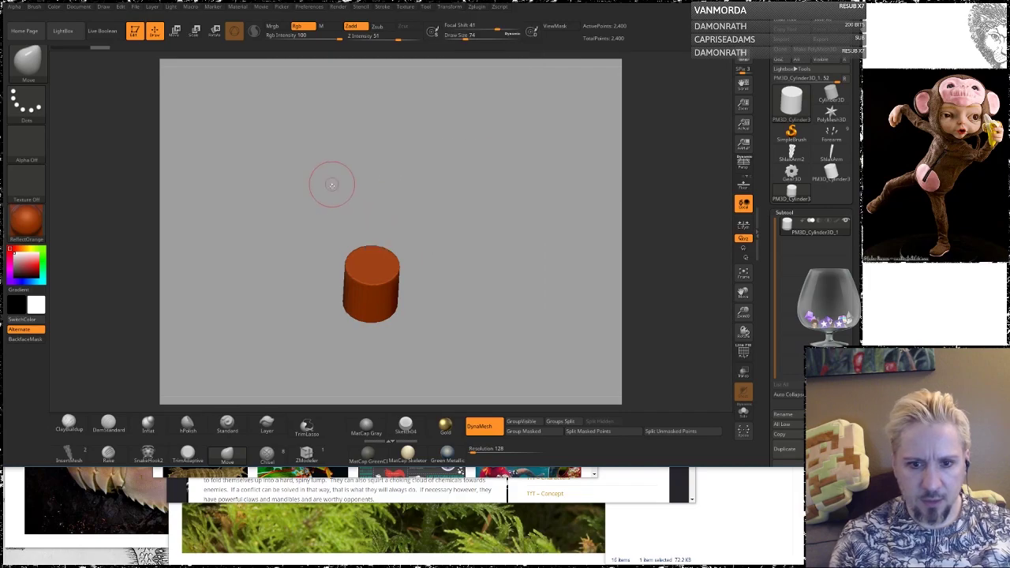
Step: Try pulling the cylinder's top rim outward with the Move brush, and undo the strokes
mouse_move(397, 258)
left_mouse_down()
mouse_move(482, 210)
mouse_move(517, 228)
left_mouse_up()
key("ctrl+z")
key("ctrl+z")
key("ctrl+z")
key("ctrl+z")
Step: Set the Move brush's draw size to 154 and pull the cylinder's top rim into three long pointed prongs
key("space")
left_click_drag(395, 244, 408, 241)
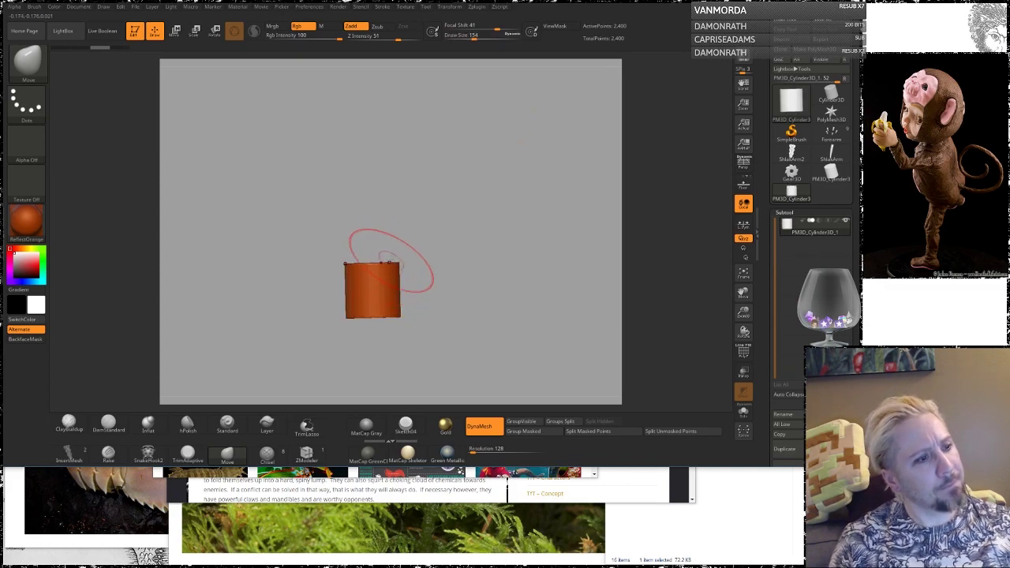
left_click_drag(415, 229, 404, 260)
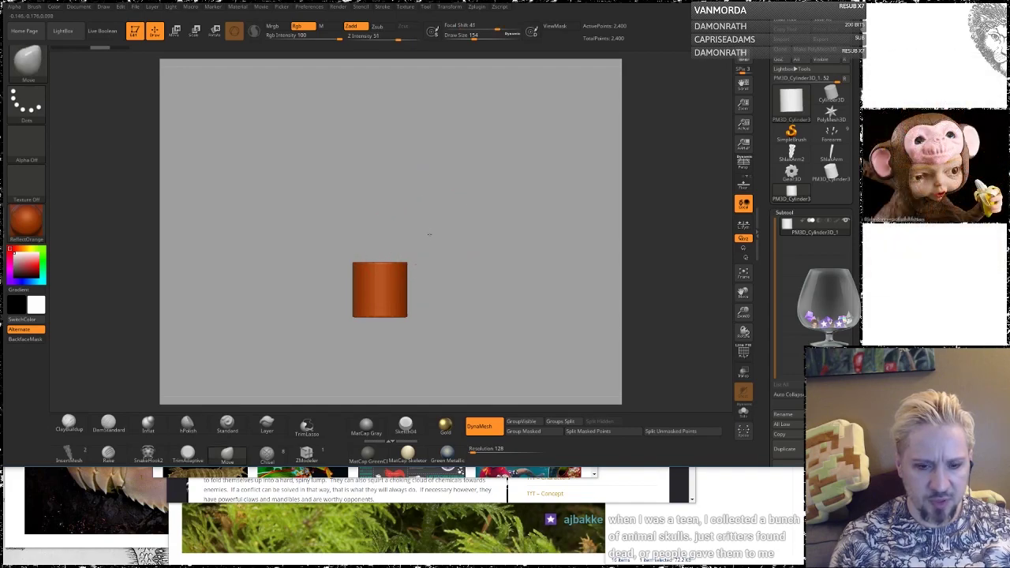
left_click_drag(428, 228, 431, 246)
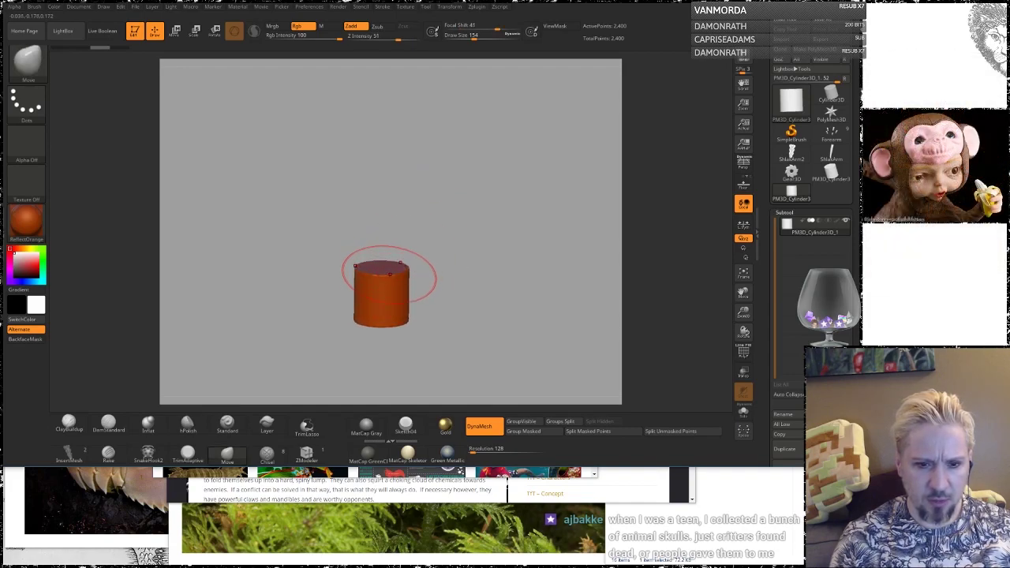
mouse_move(401, 229)
left_mouse_down()
mouse_move(406, 194)
mouse_move(429, 239)
mouse_move(431, 296)
mouse_move(429, 269)
mouse_move(458, 230)
mouse_move(446, 181)
mouse_move(453, 165)
mouse_move(466, 202)
left_mouse_up()
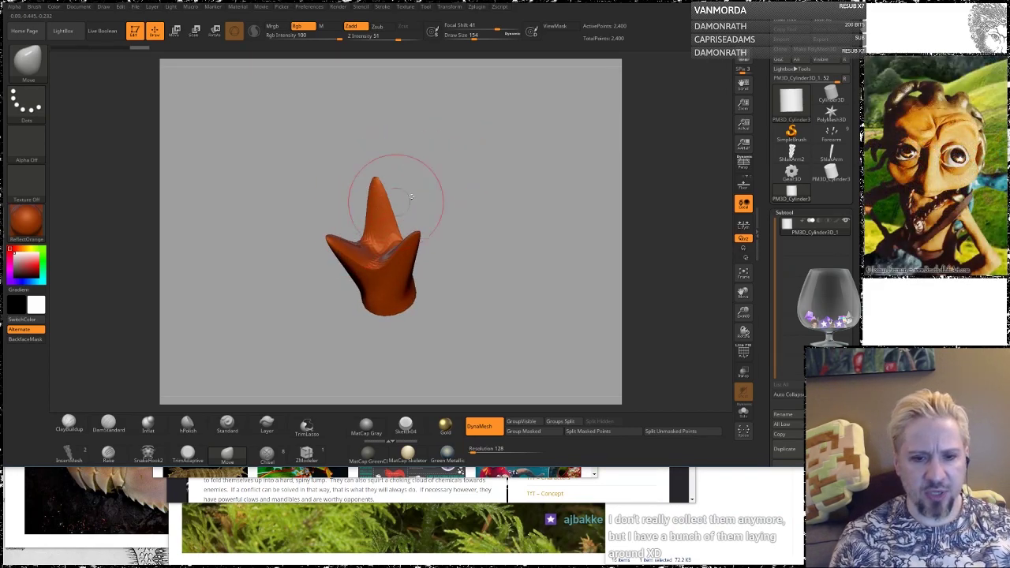
mouse_move(465, 171)
left_mouse_down()
mouse_move(451, 208)
mouse_move(466, 214)
mouse_move(408, 284)
left_mouse_up()
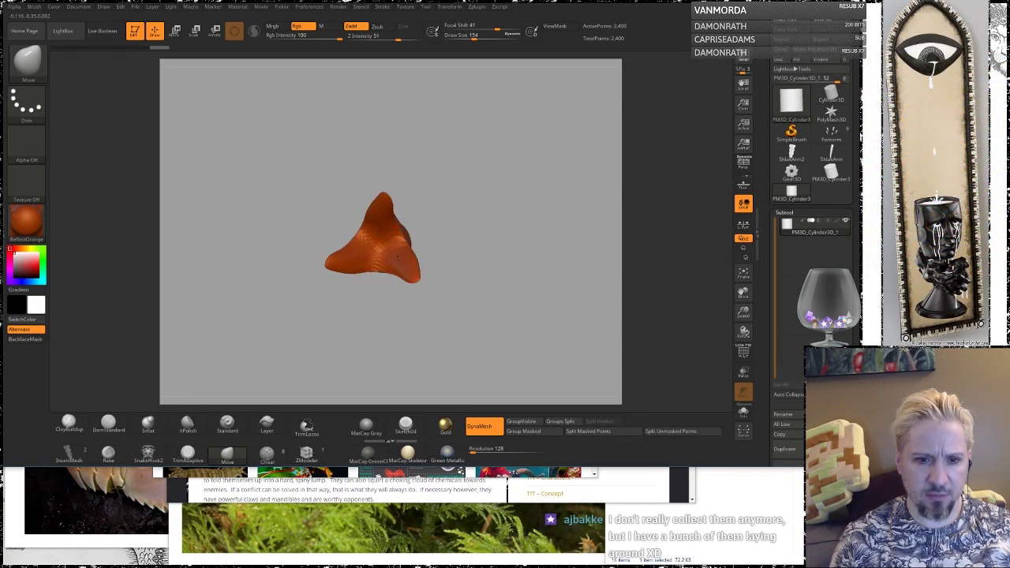
mouse_move(505, 181)
left_mouse_down()
mouse_move(485, 171)
mouse_move(489, 123)
mouse_move(491, 137)
left_mouse_up()
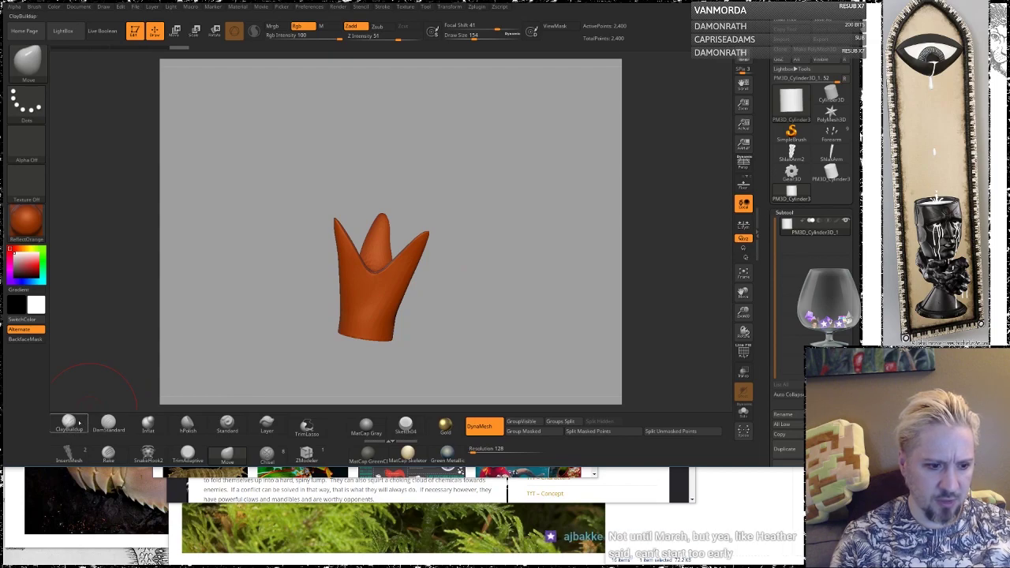
Step: Carve creases around the bases of the three prongs using DamStandard at draw size 80 with Sculptris Pro on
left_click(109, 425)
left_click_drag(453, 197, 466, 257)
key("space")
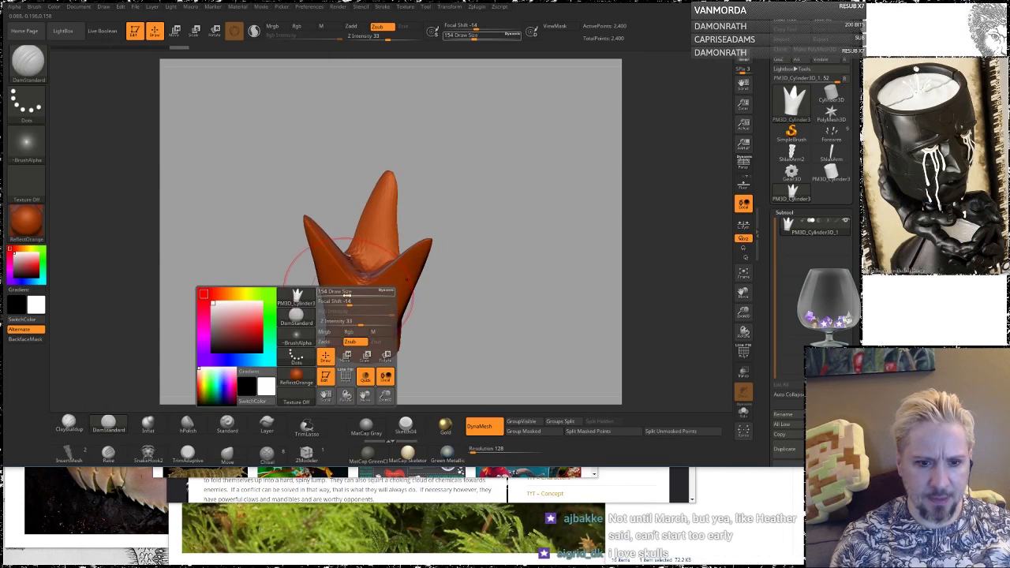
left_click_drag(348, 295, 340, 294)
left_click(253, 31)
left_click_drag(427, 171, 445, 186)
left_click_drag(365, 268, 362, 291)
left_click_drag(446, 196, 474, 251, "ctrl")
mouse_move(417, 267)
left_mouse_down()
mouse_move(403, 279)
mouse_move(430, 283)
left_mouse_up()
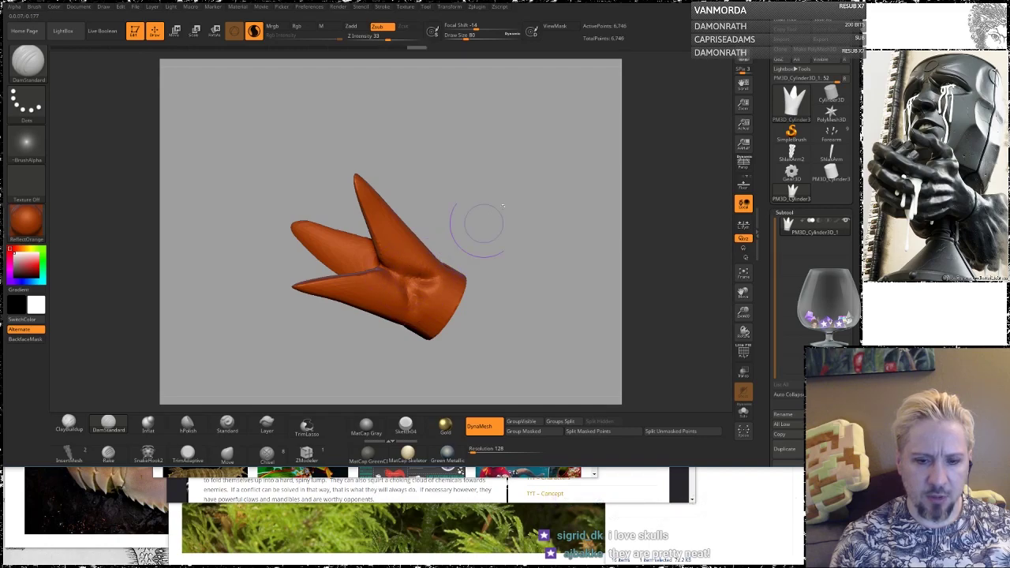
left_click_drag(476, 223, 502, 247)
left_click_drag(444, 287, 374, 320)
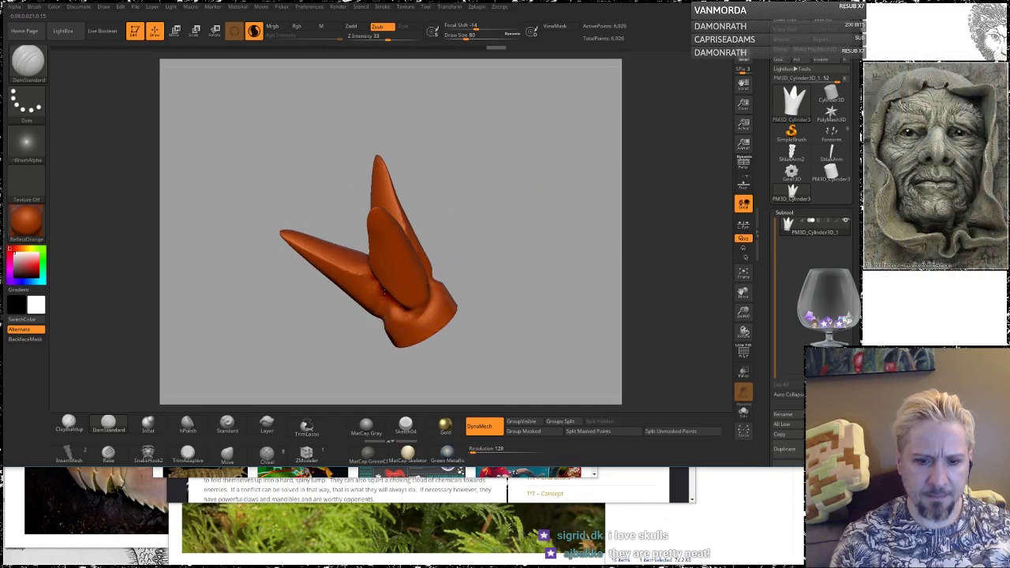
mouse_move(491, 222)
left_mouse_down()
mouse_move(531, 207)
mouse_move(500, 136)
mouse_move(492, 254)
mouse_move(483, 241)
left_mouse_up()
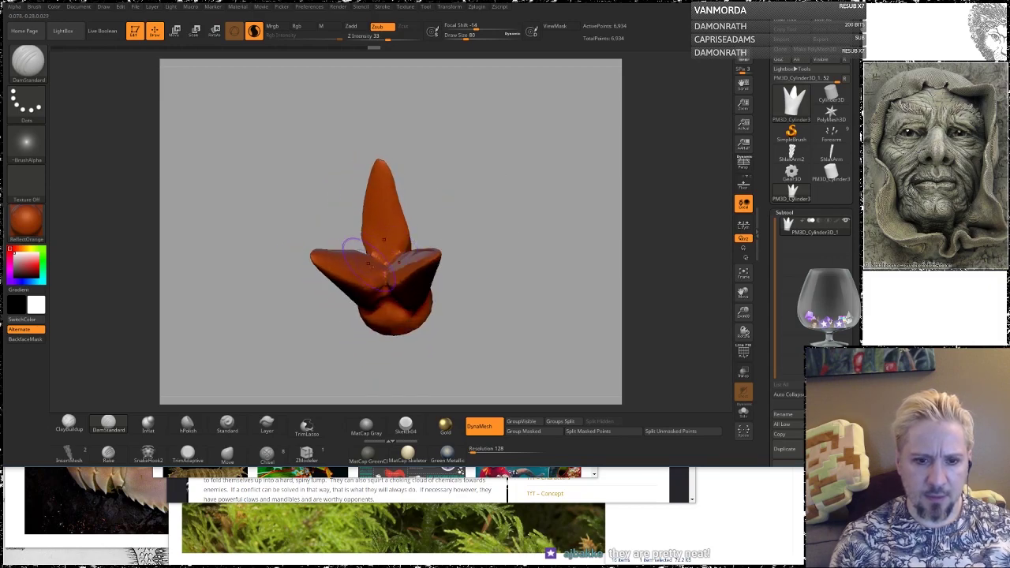
Step: Carve lengthwise grooves into the inner faces of the prongs with DamStandard and check the claw from several sides
mouse_move(371, 237)
left_mouse_down()
mouse_move(361, 202)
mouse_move(381, 237)
mouse_move(385, 192)
mouse_move(385, 233)
mouse_move(389, 225)
mouse_move(386, 202)
mouse_move(380, 228)
mouse_move(381, 173)
left_mouse_up()
mouse_move(387, 214)
left_mouse_down()
mouse_move(374, 166)
mouse_move(382, 188)
left_mouse_up()
mouse_move(451, 183)
left_mouse_down()
mouse_move(469, 173)
mouse_move(460, 213)
mouse_move(446, 219)
mouse_move(438, 177)
left_mouse_up()
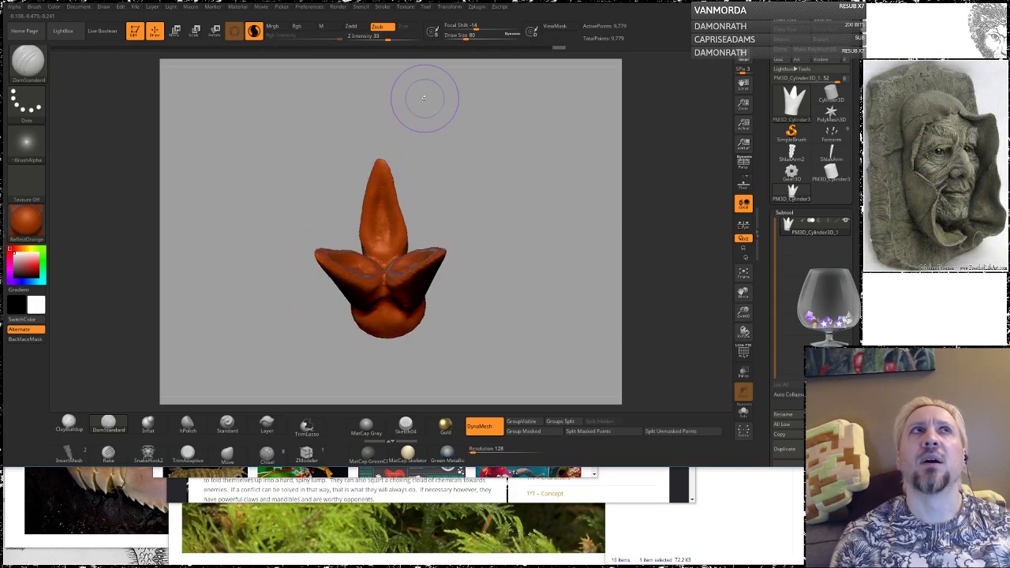
mouse_move(483, 150)
left_mouse_down()
mouse_move(487, 204)
mouse_move(469, 109)
left_mouse_up()
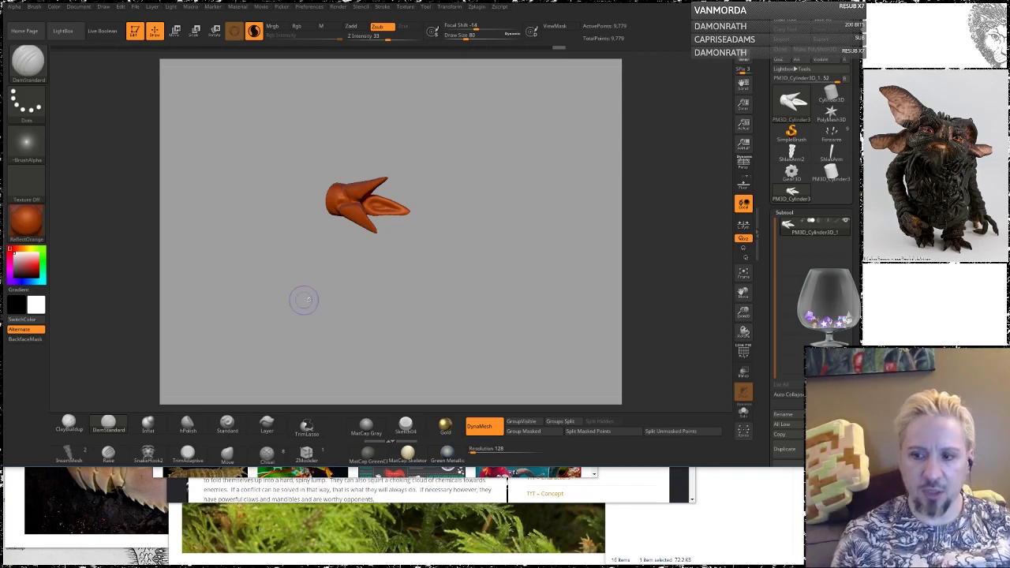
left_click_drag(402, 287, 389, 229)
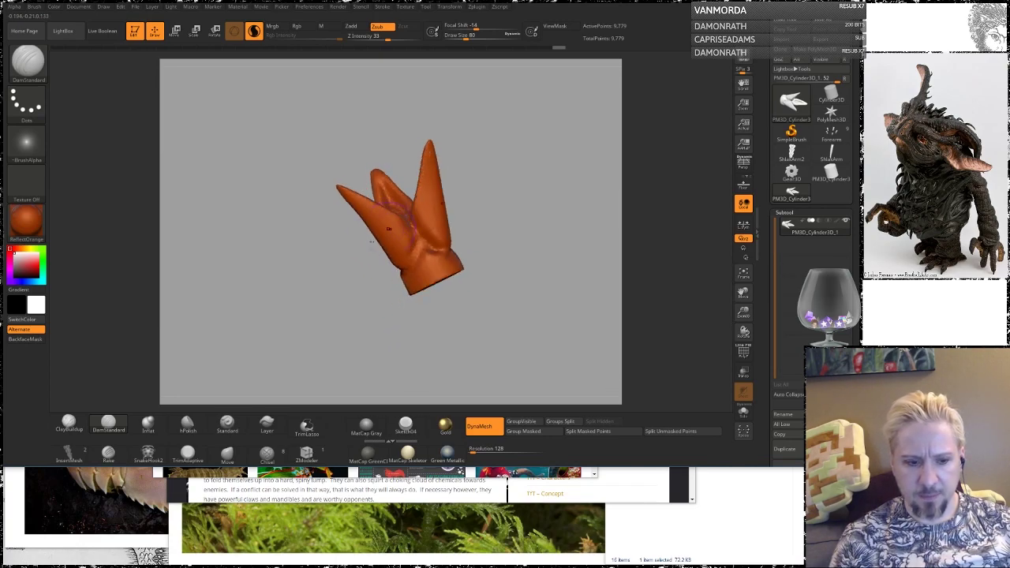
Step: Build up lengthwise ridges along the outer faces of the prongs with ClayBuildup at draw size 39
left_click(69, 424)
mouse_move(332, 336)
left_mouse_down()
mouse_move(344, 300)
mouse_move(341, 317)
mouse_move(296, 314)
mouse_move(289, 302)
mouse_move(354, 241)
mouse_move(344, 242)
mouse_move(329, 156)
left_mouse_up()
key("space")
mouse_move(425, 190)
left_mouse_down()
mouse_move(445, 190)
mouse_move(466, 219)
left_mouse_up()
mouse_move(415, 241)
left_mouse_down()
mouse_move(323, 211)
mouse_move(339, 247)
left_mouse_up()
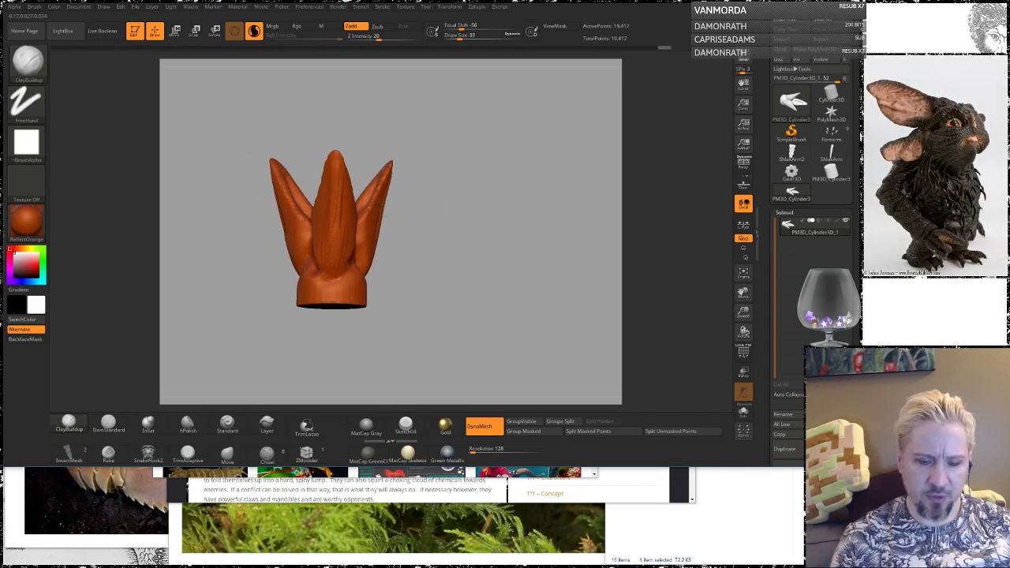
left_click_drag(385, 202, 375, 265)
left_click_drag(388, 190, 376, 264)
left_click_drag(387, 194, 377, 262)
mouse_move(337, 195)
left_mouse_down()
mouse_move(338, 243)
mouse_move(339, 230)
left_mouse_up()
left_click_drag(337, 190, 339, 240)
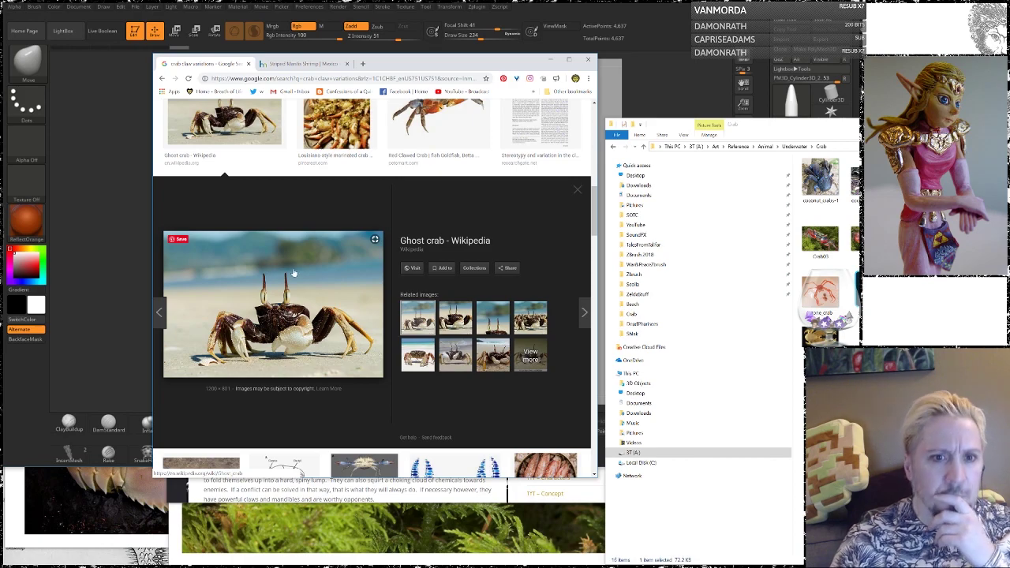
Step: Examine claw shapes in the crab claw image results, previewing the blue fiddler crab, the spiny red crab and the coconut crab
scroll(261, 286, "down", 3)
scroll(260, 284, "down", 3)
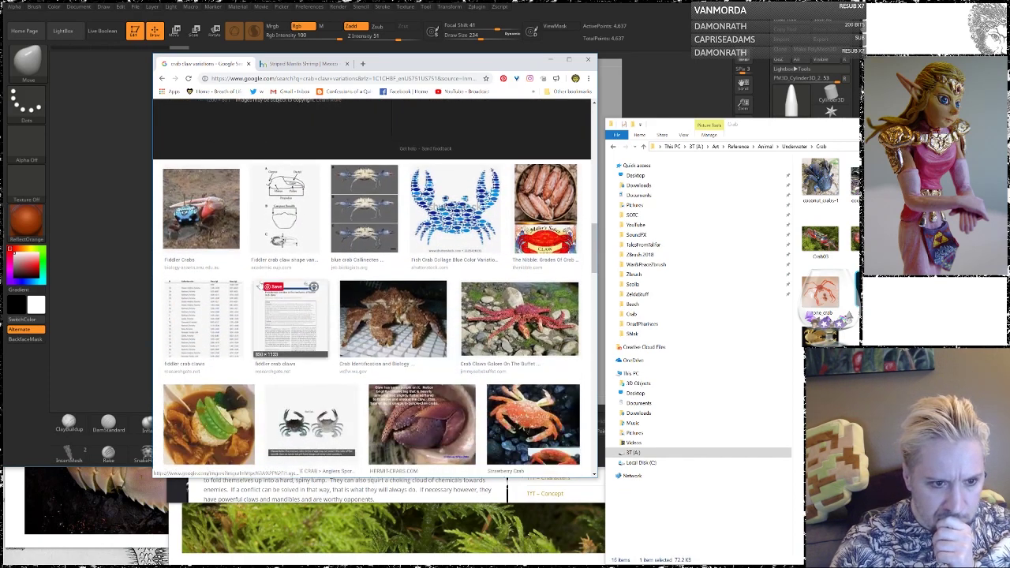
left_click(199, 180)
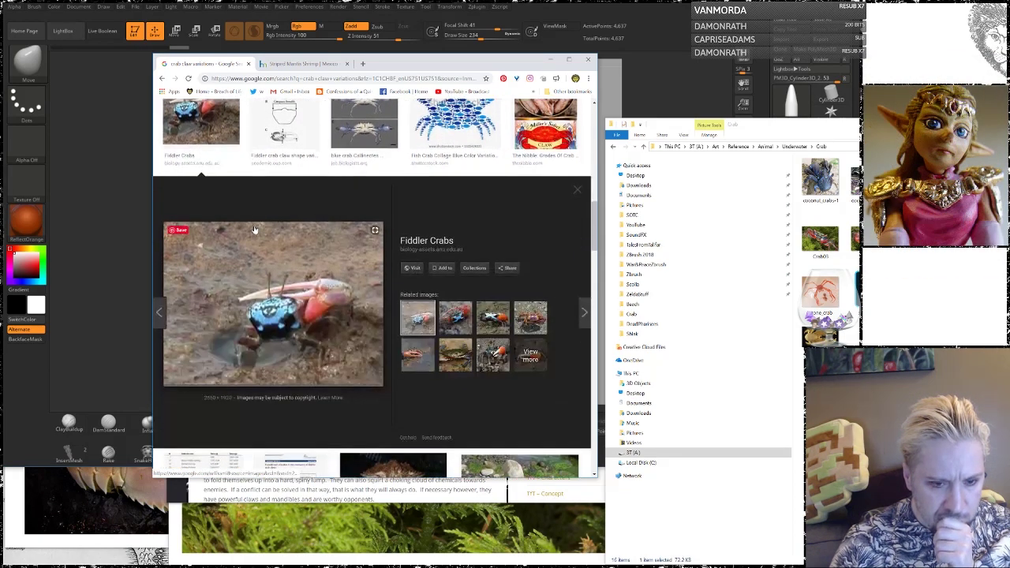
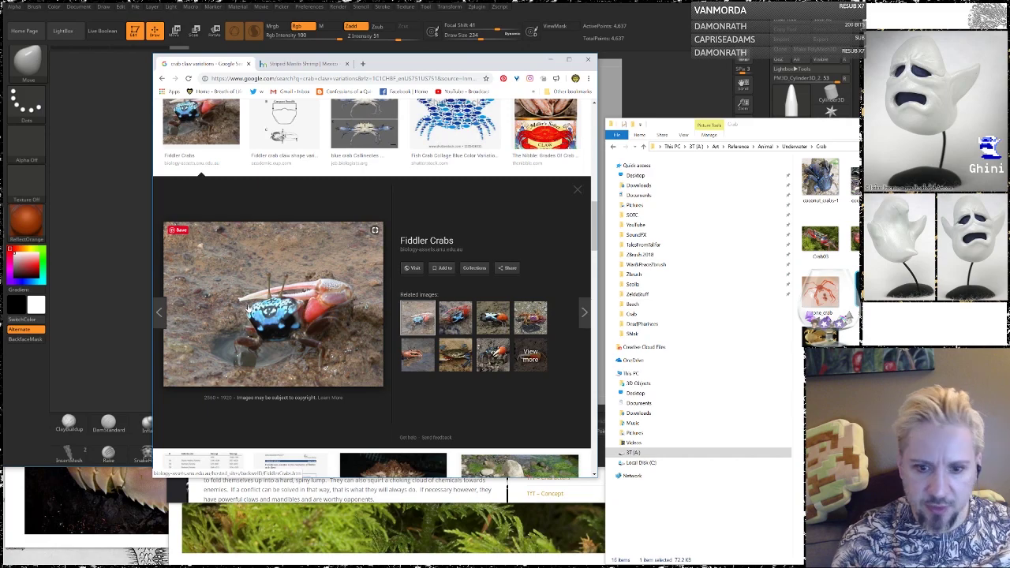
scroll(245, 290, "down", 4)
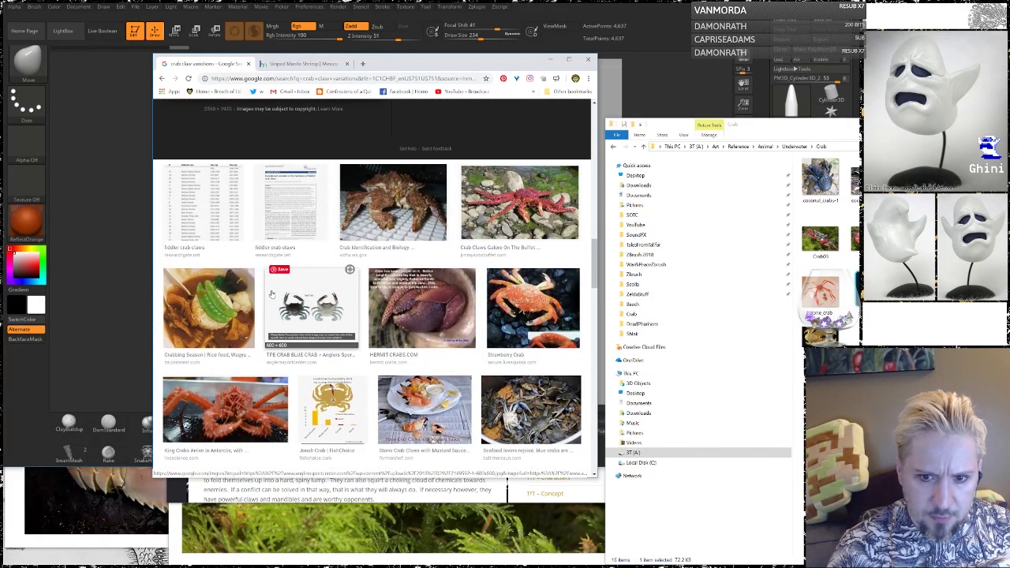
left_click(512, 201)
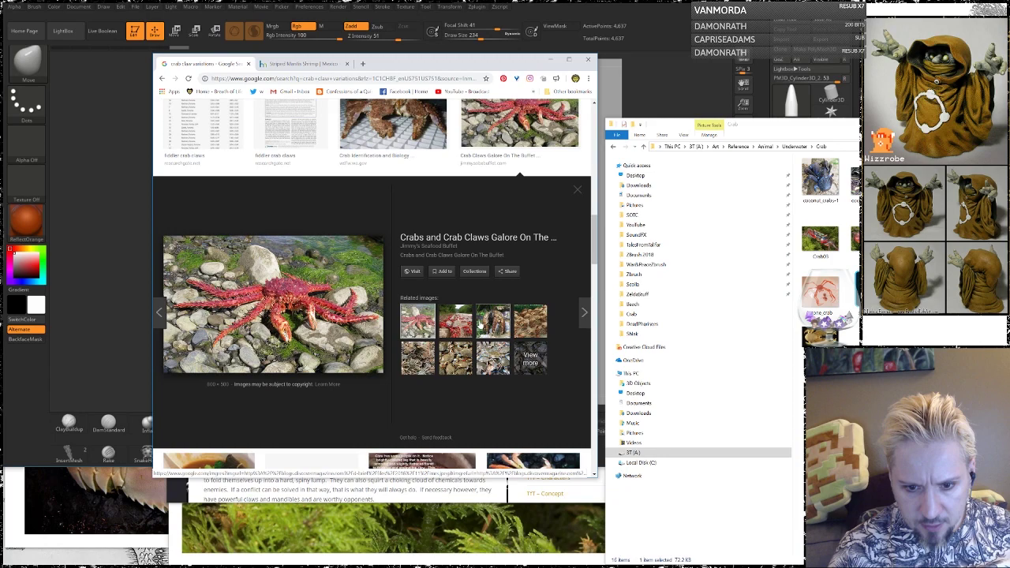
left_click(494, 322)
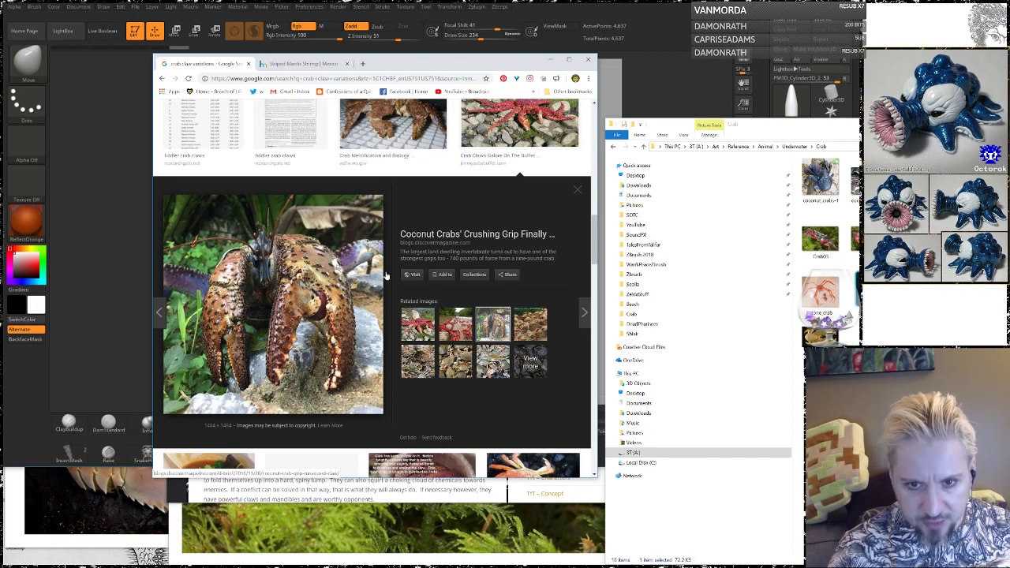
left_click(577, 190)
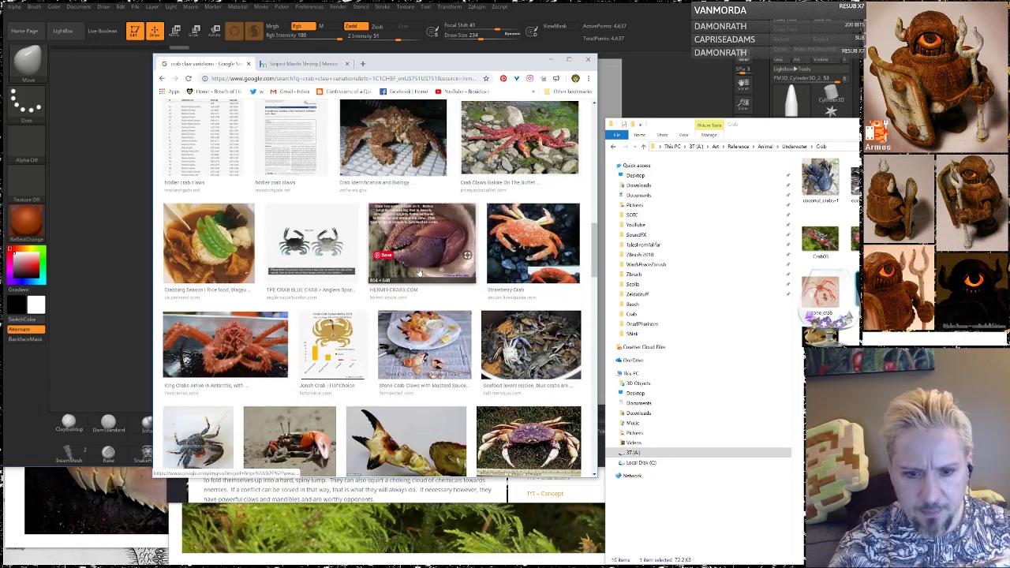
Step: Preview the mutant crab with the extra claw and its related picture of a crab raising its claws on a white crocodile
scroll(420, 273, "down", 1)
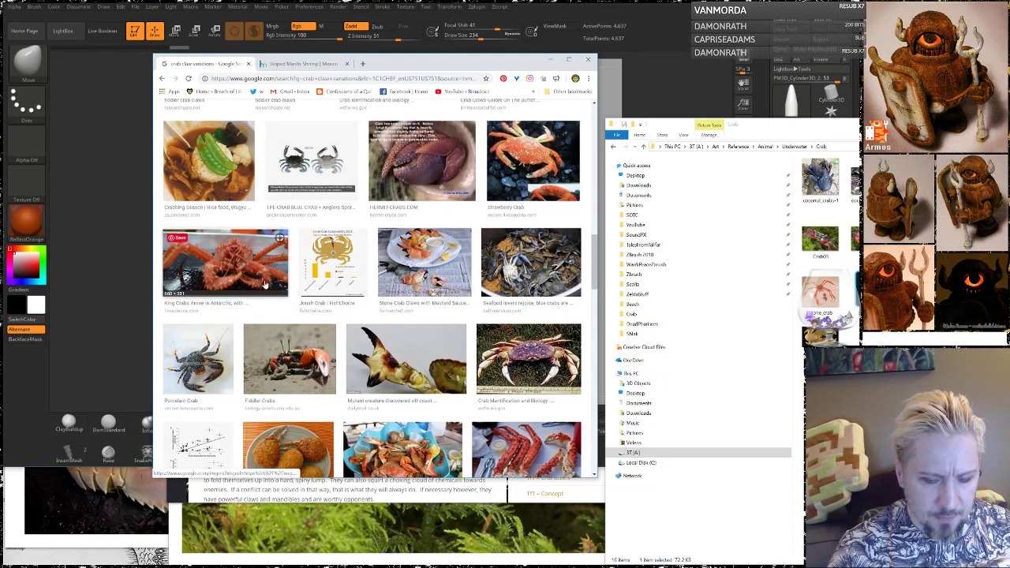
scroll(269, 284, "down", 1)
left_click(379, 263)
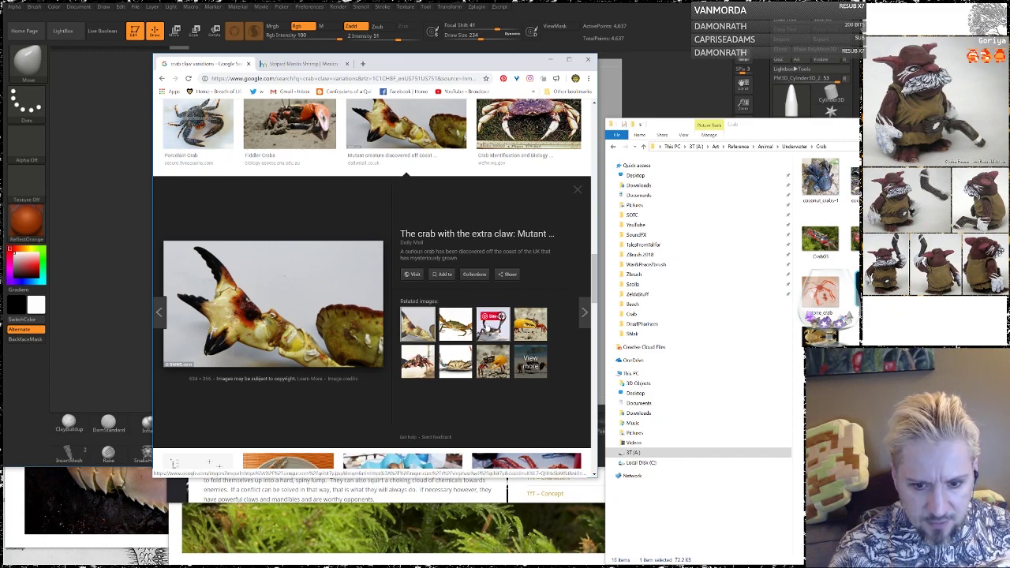
left_click(489, 326)
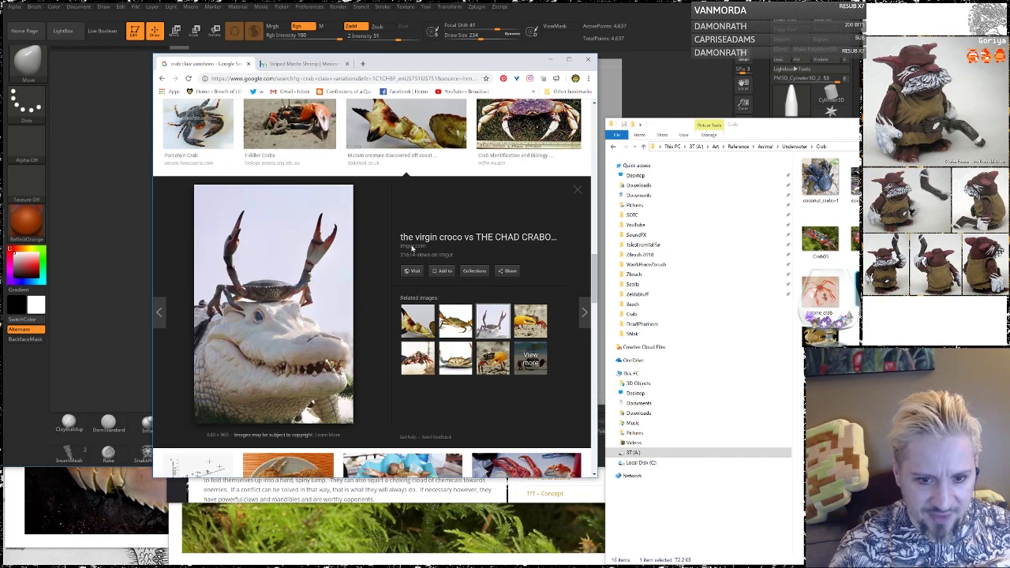
left_click(577, 190)
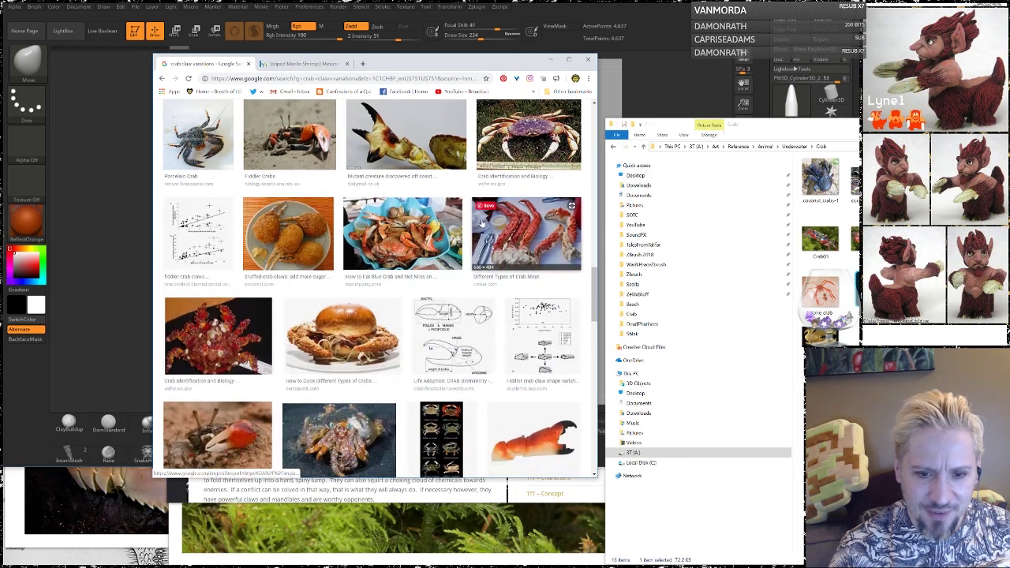
Step: Study the pincers in the jumbo stone crab claw picture and the Callinectes sapidus picture further down the results
scroll(476, 223, "down", 4)
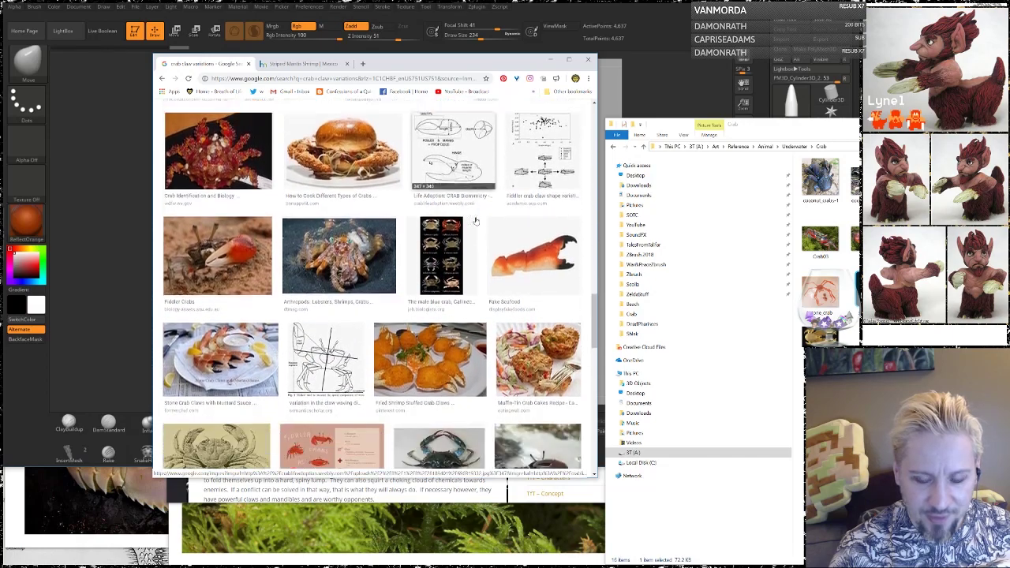
left_click(532, 243)
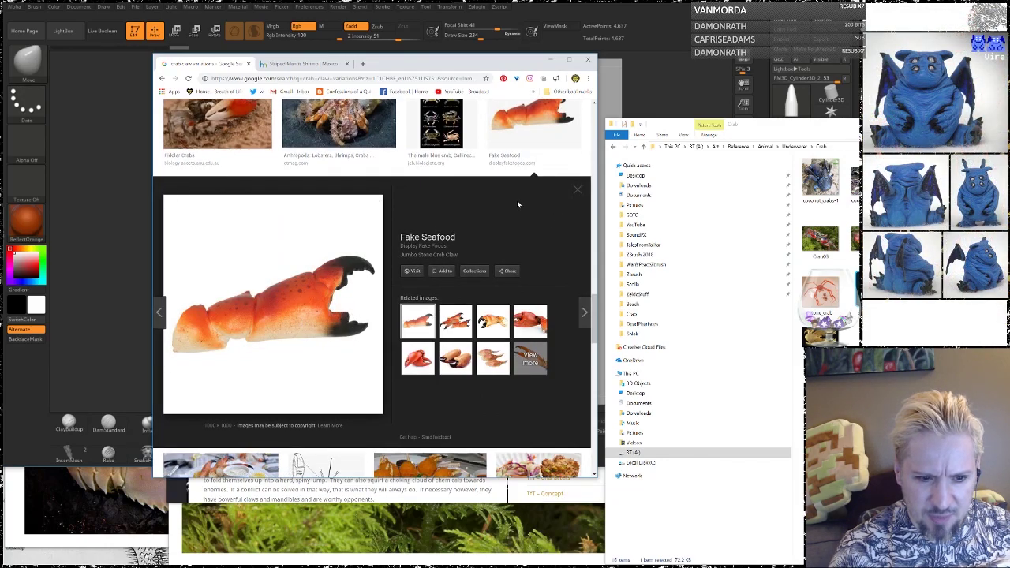
left_click(573, 191)
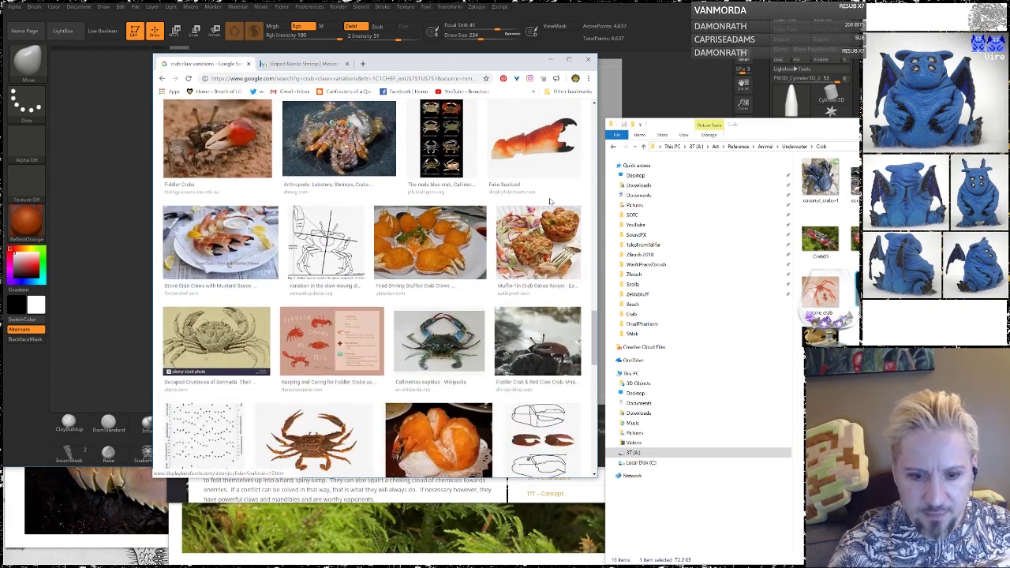
scroll(403, 245, "down", 1)
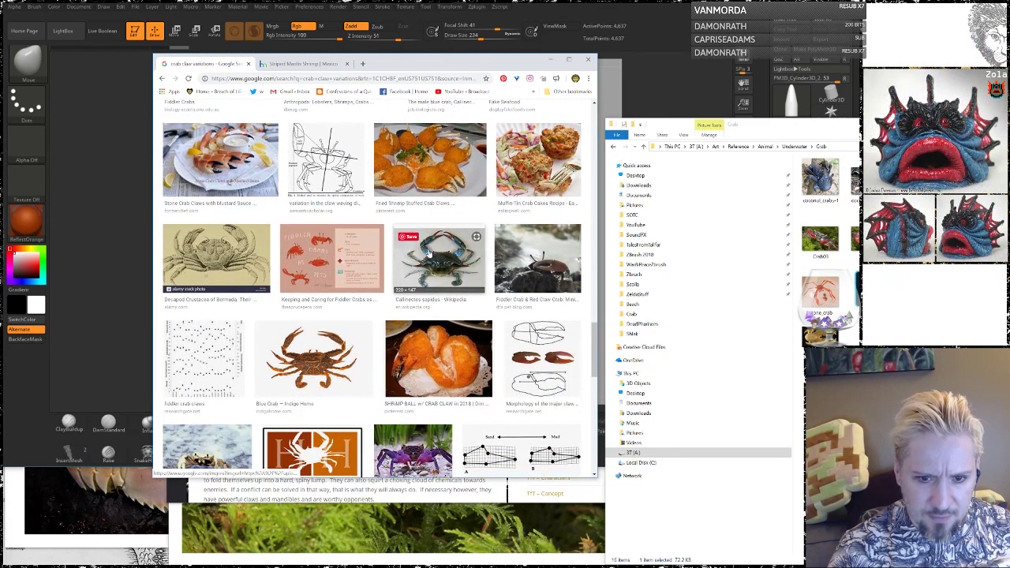
left_click(404, 246)
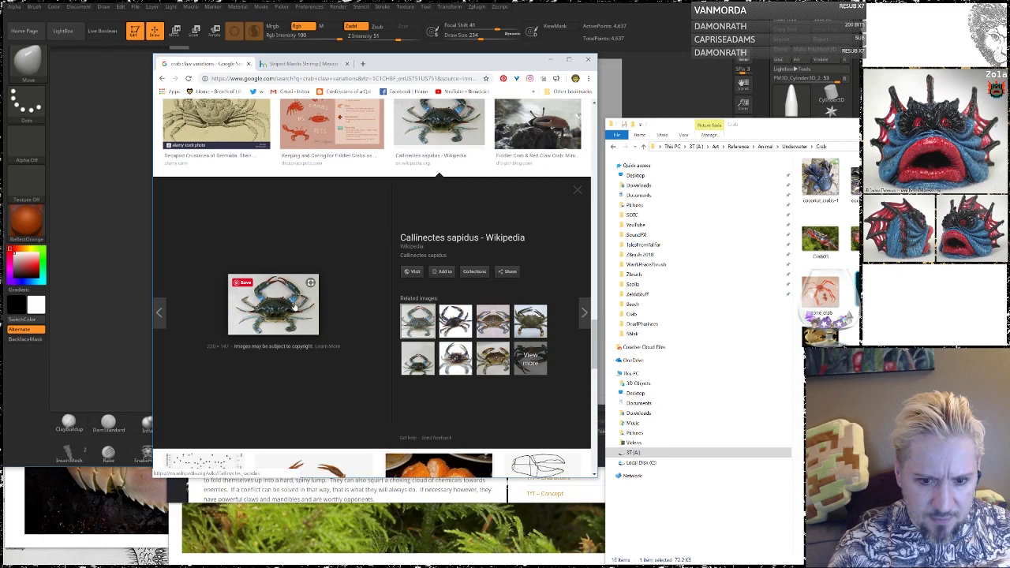
left_click(578, 190)
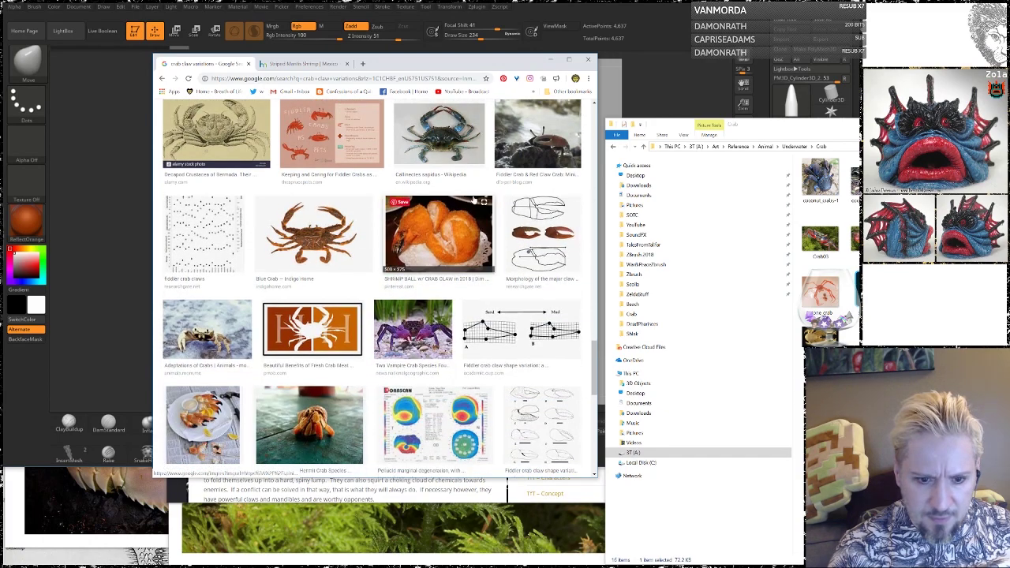
Step: Compare the claws of the Sally Lightfoot crab and the orange fiddler crab, then scan the remaining crab results for claw references
scroll(406, 251, "down", 2)
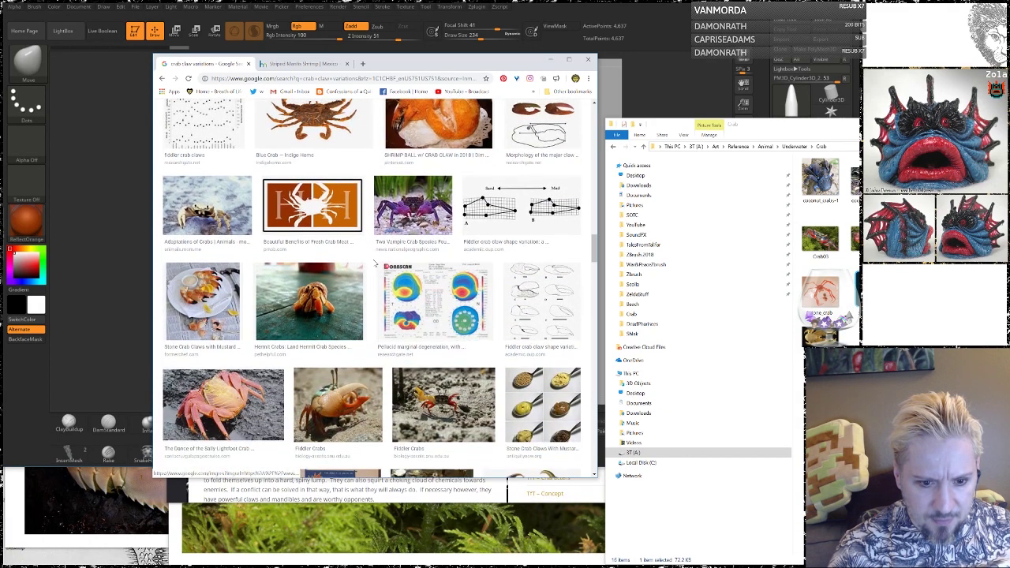
scroll(387, 256, "down", 2)
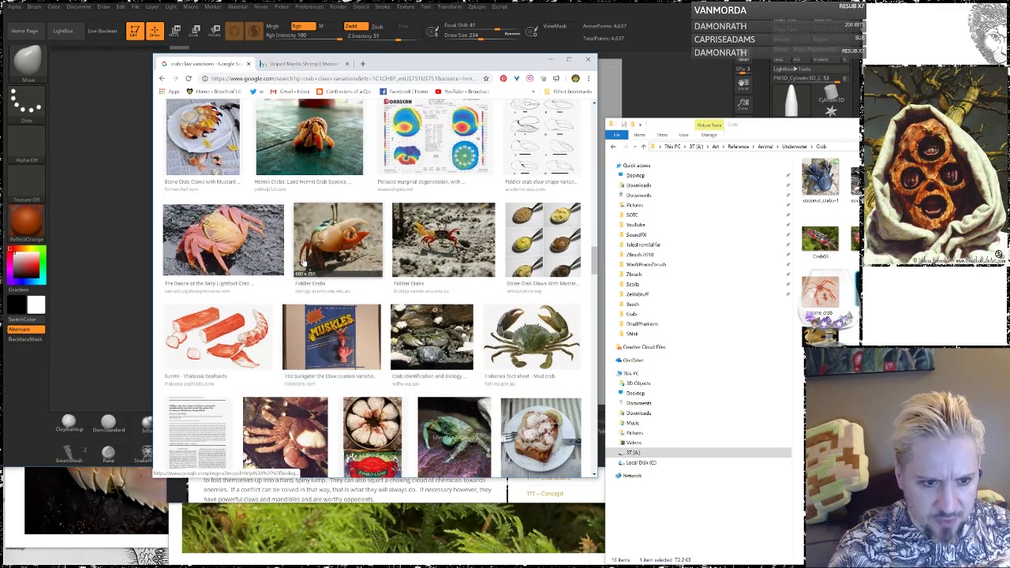
left_click(228, 258)
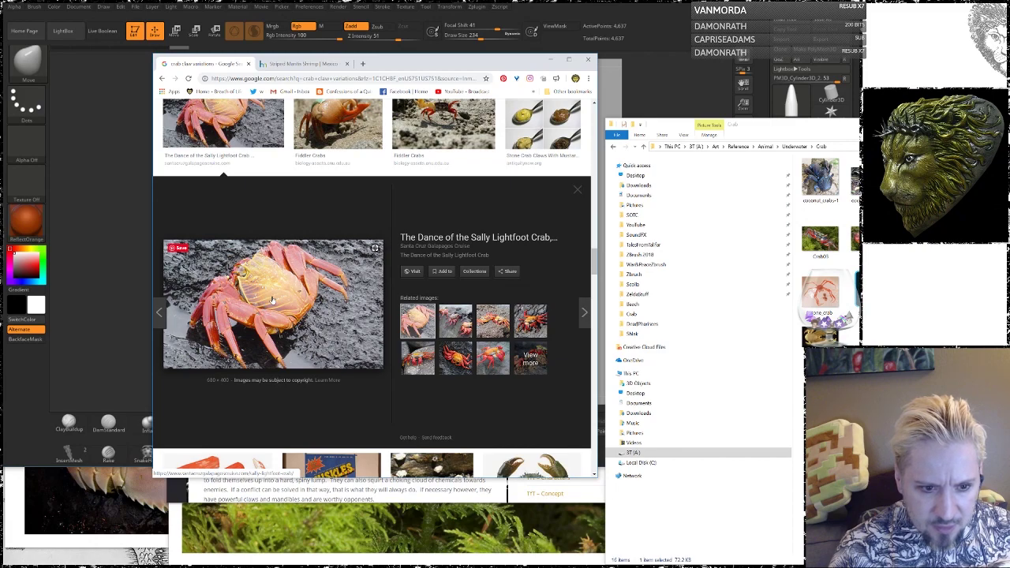
scroll(271, 300, "up", 1)
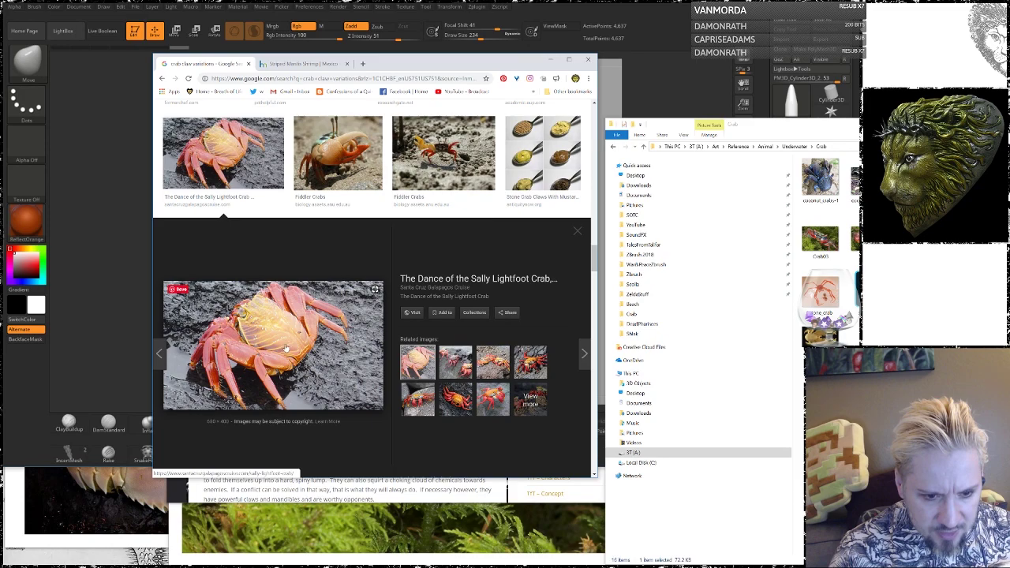
scroll(256, 316, "up", 2)
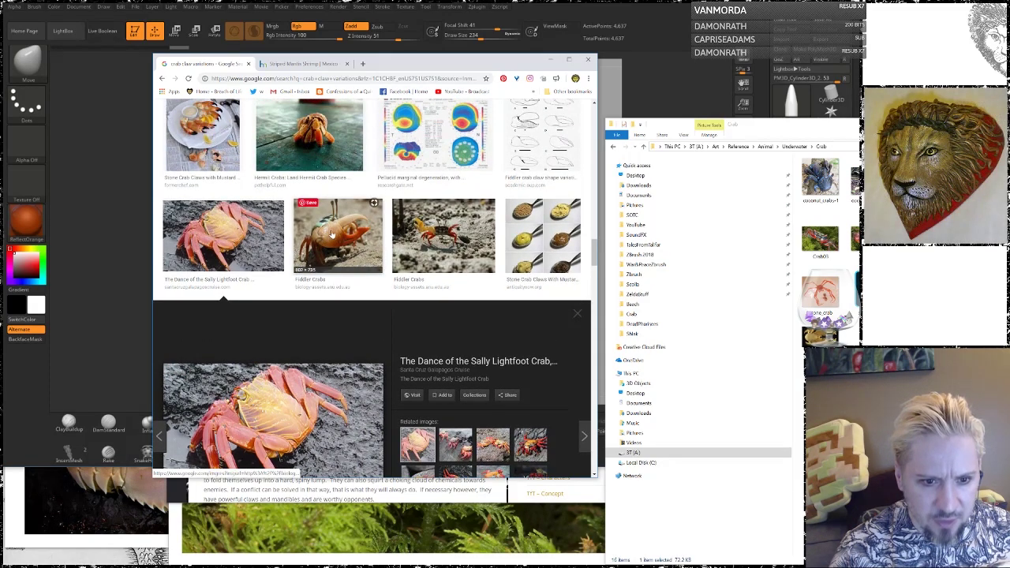
left_click(338, 233)
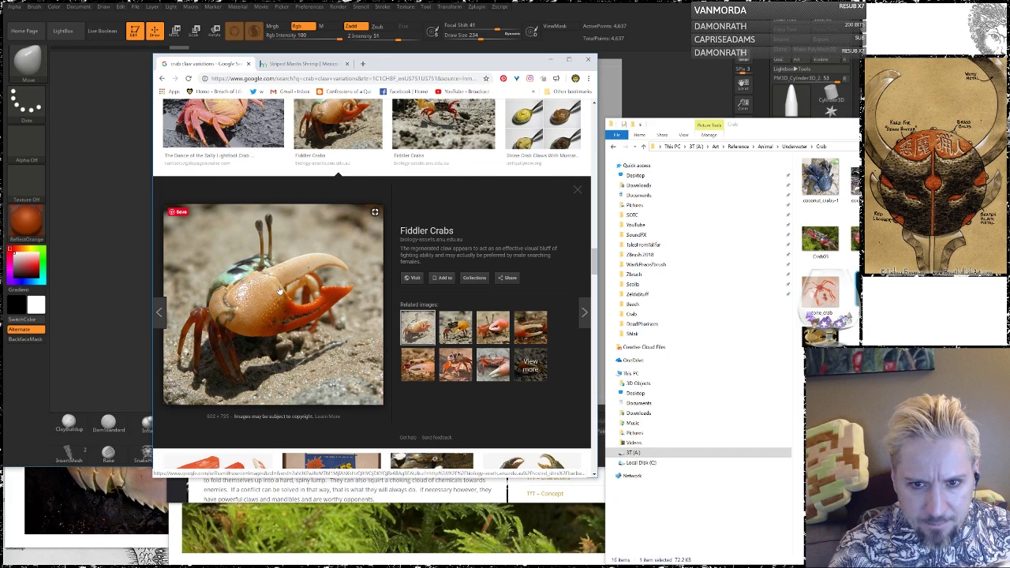
scroll(283, 289, "down", 2)
scroll(284, 287, "down", 1)
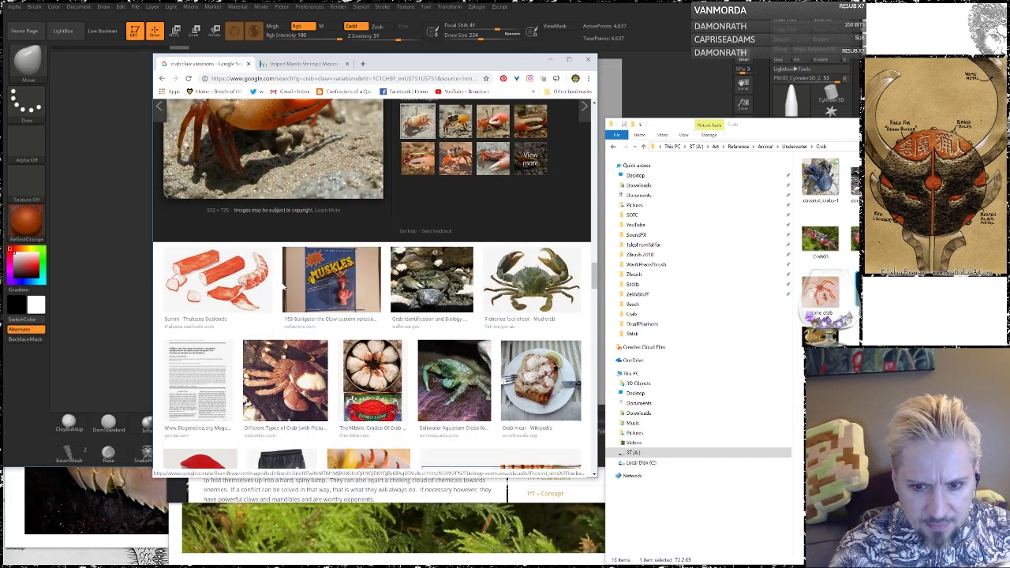
scroll(282, 287, "down", 4)
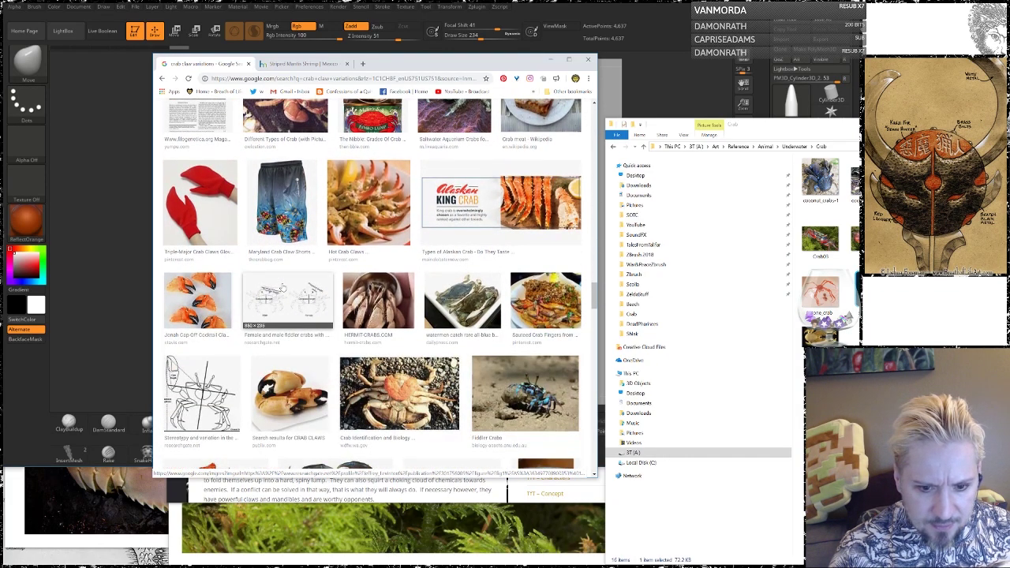
scroll(283, 288, "down", 2)
scroll(282, 288, "down", 2)
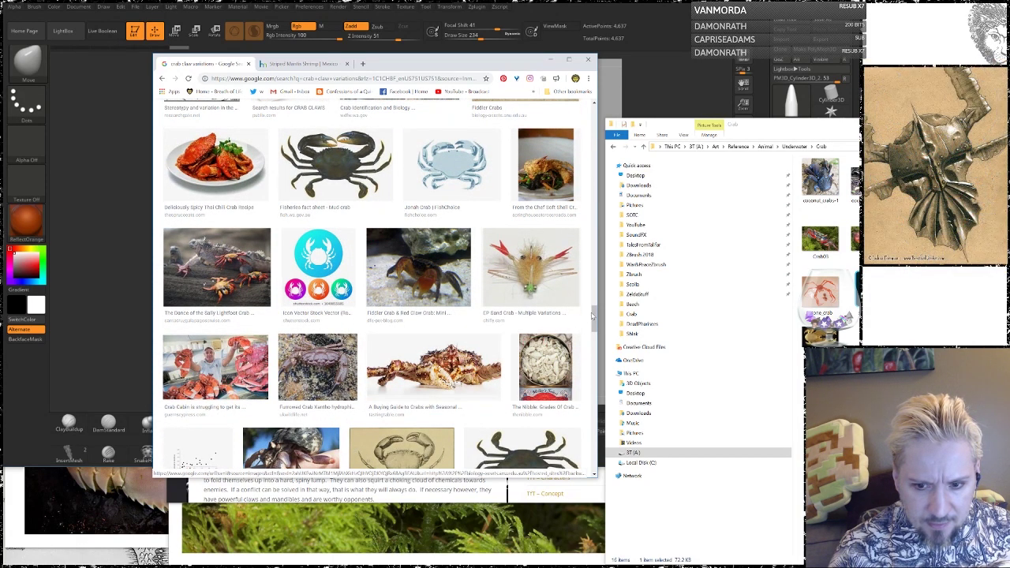
Step: Search the web images for "different kinds of claws" in place of the crab claw query
left_click_drag(595, 316, 592, 113)
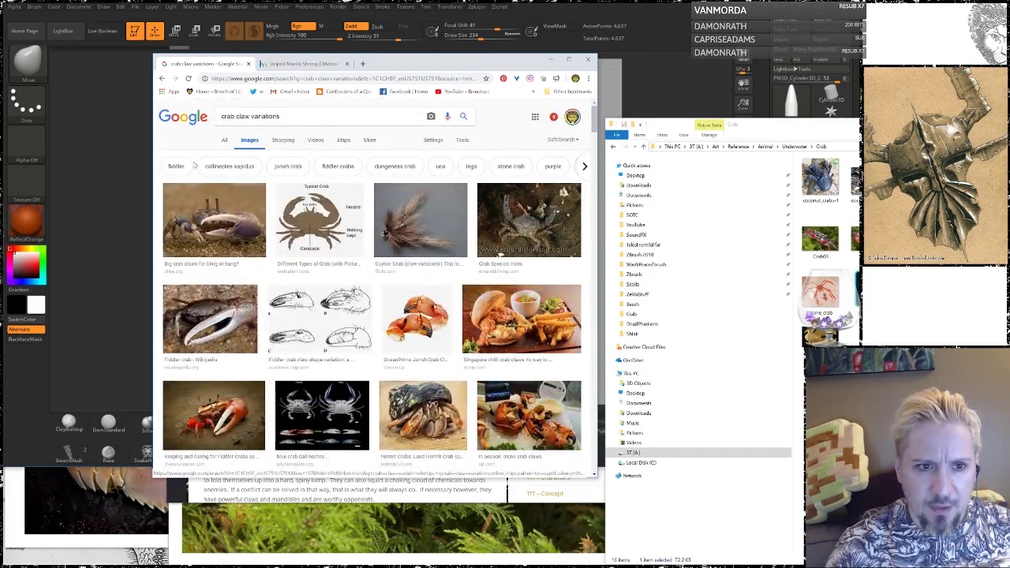
left_click_drag(278, 116, 141, 126)
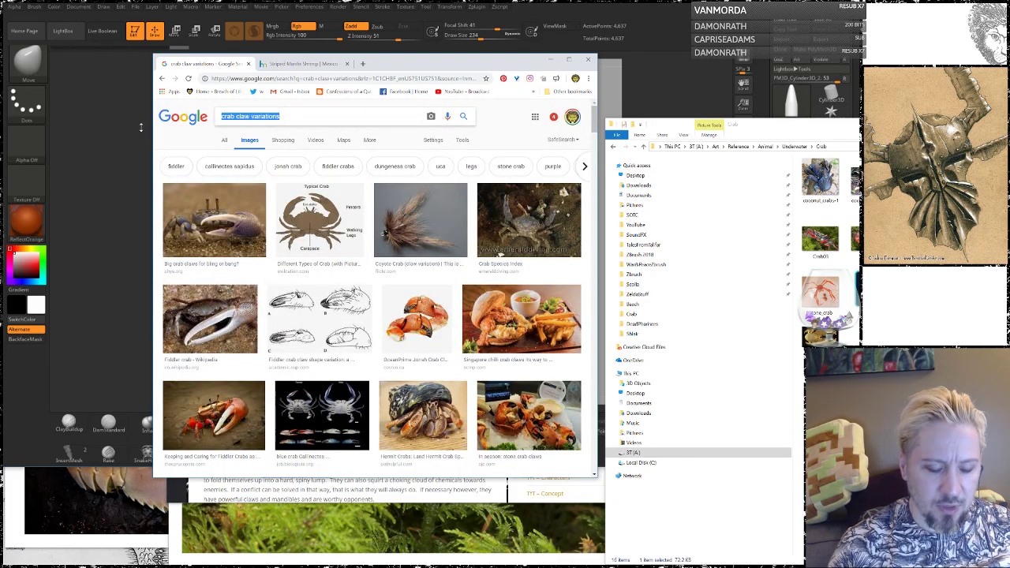
type("differnt")
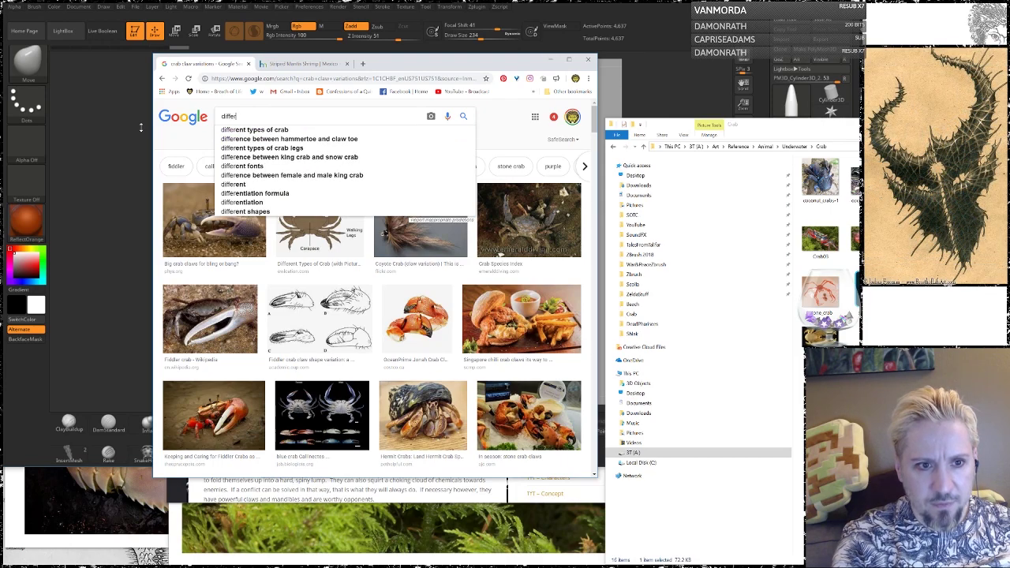
key("BackSpace")
key("BackSpace")
key("BackSpace")
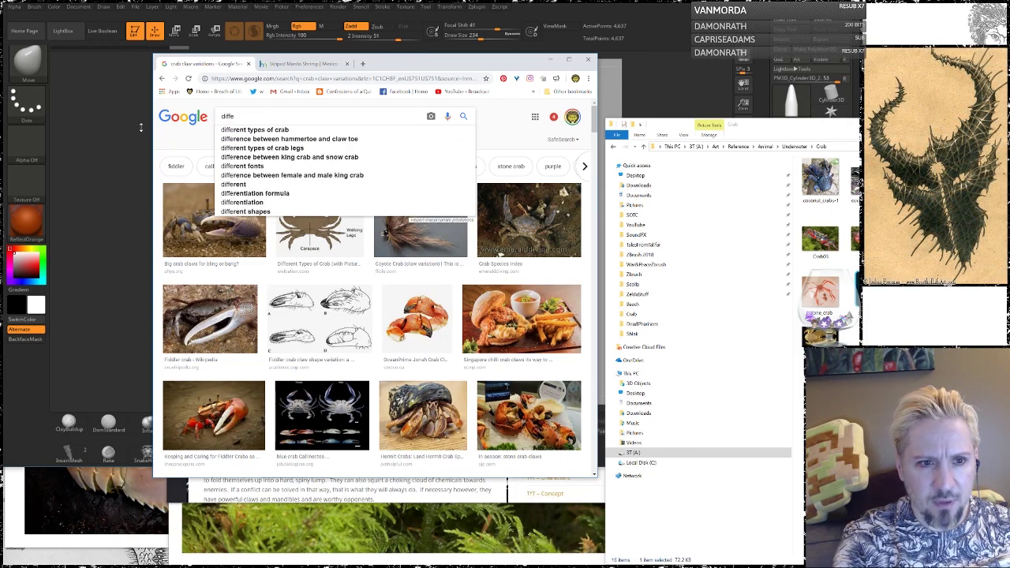
type("rent kin")
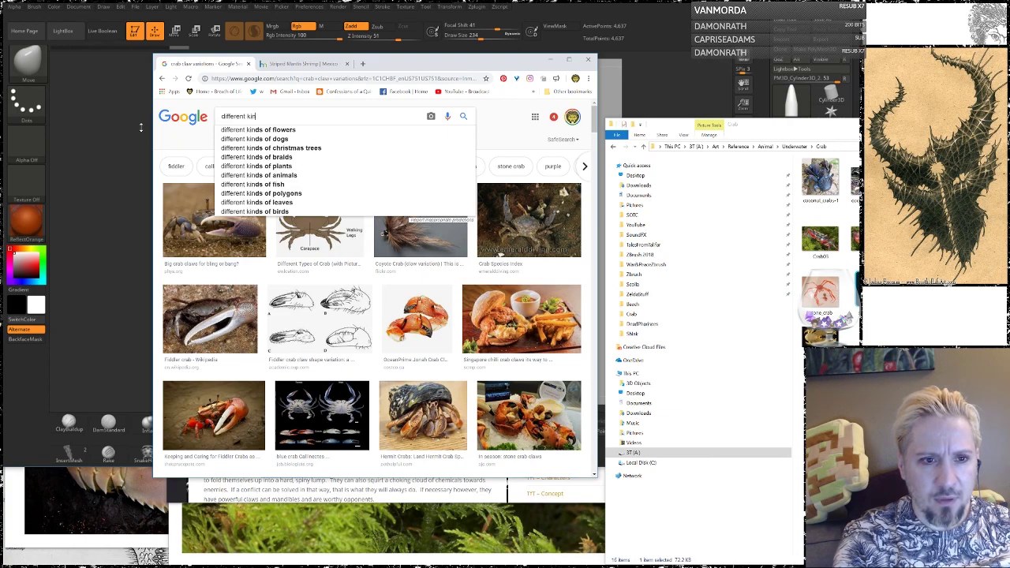
type("ds of claws")
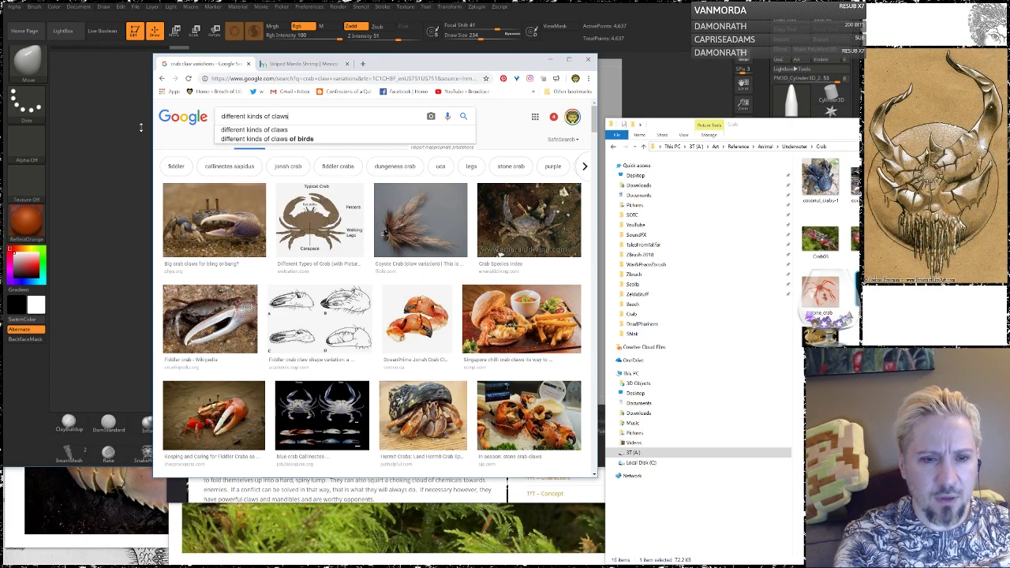
key("Return")
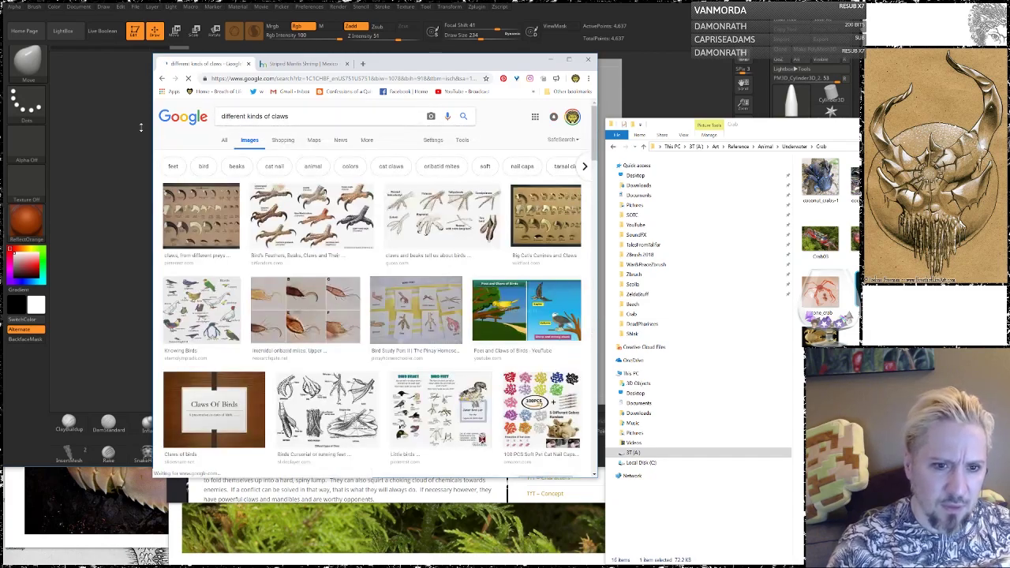
Step: Scan the image results for claw shapes among the lobster, crayfish, crab, bird and mammal pictures
scroll(207, 172, "down", 4)
scroll(224, 190, "down", 2)
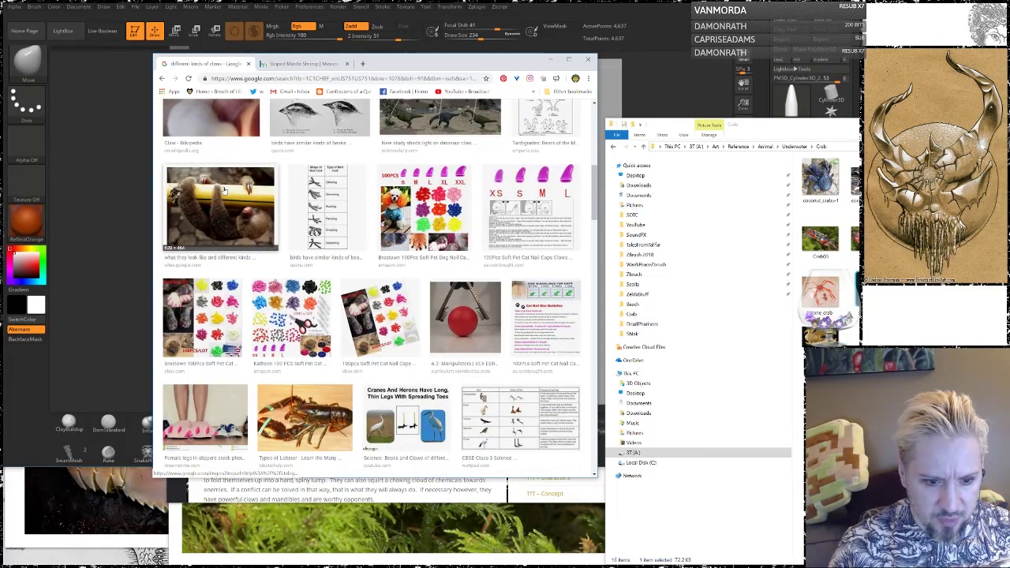
scroll(224, 190, "down", 4)
scroll(224, 191, "down", 1)
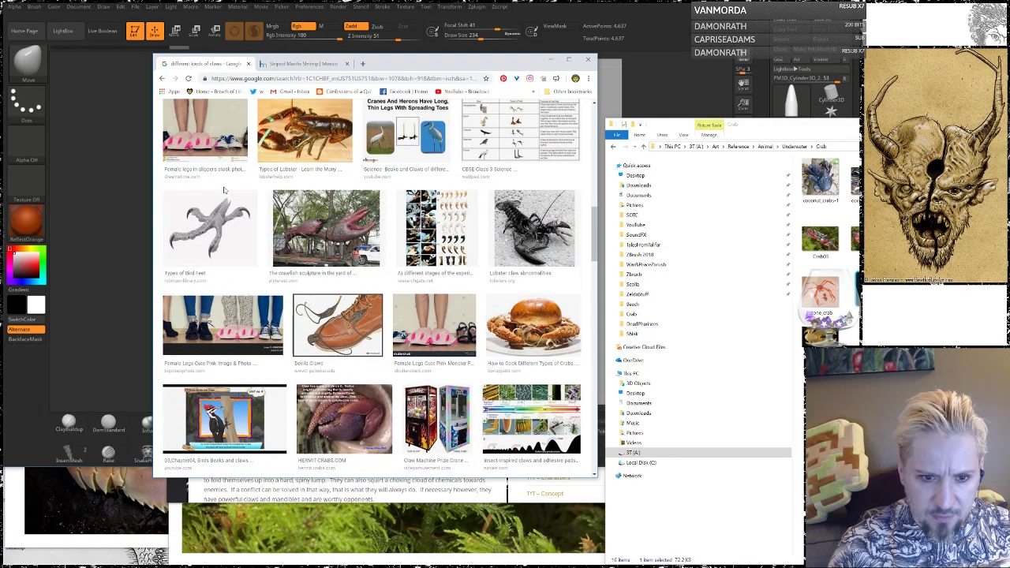
scroll(224, 190, "down", 1)
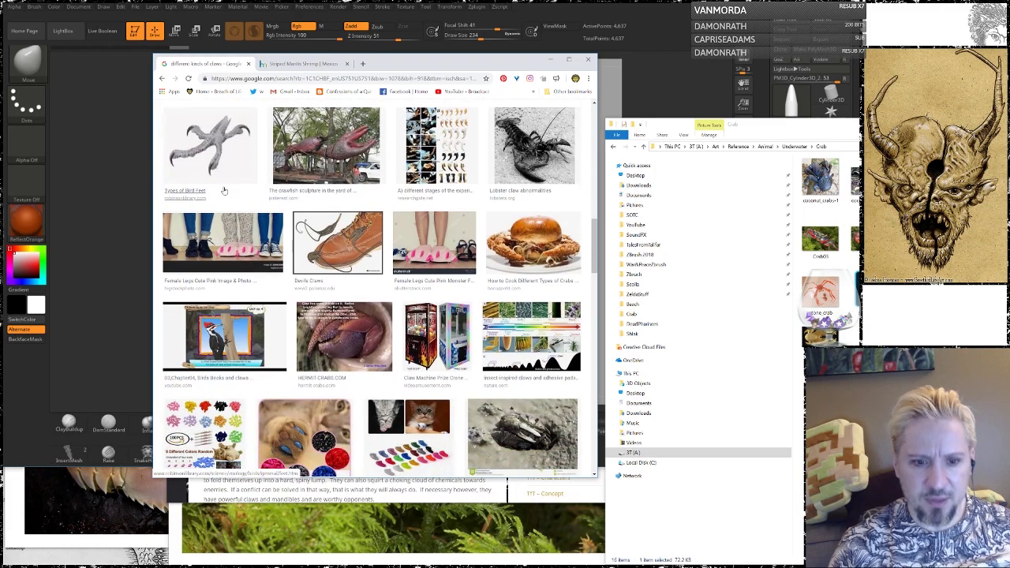
scroll(224, 190, "down", 5)
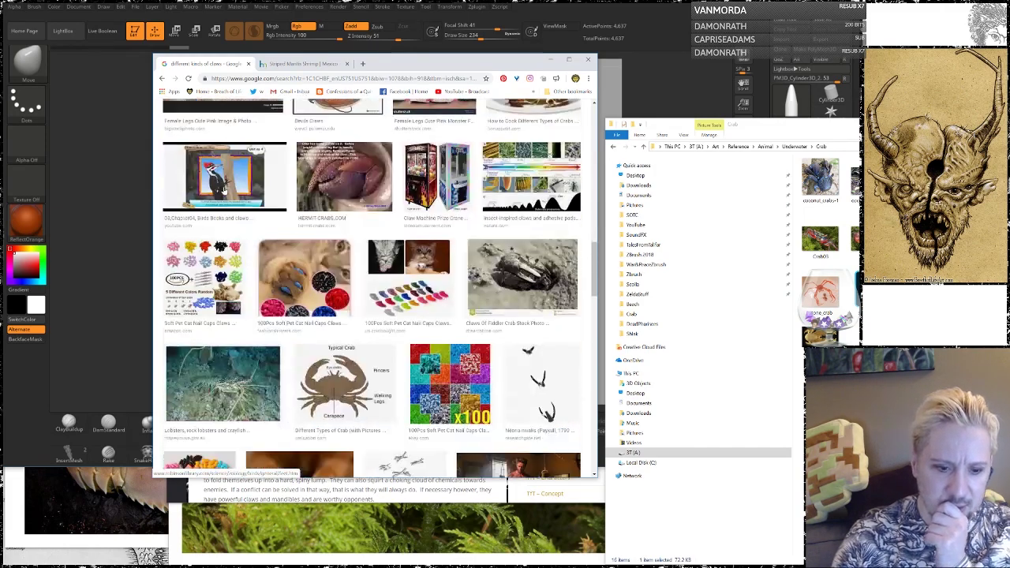
scroll(225, 190, "down", 15)
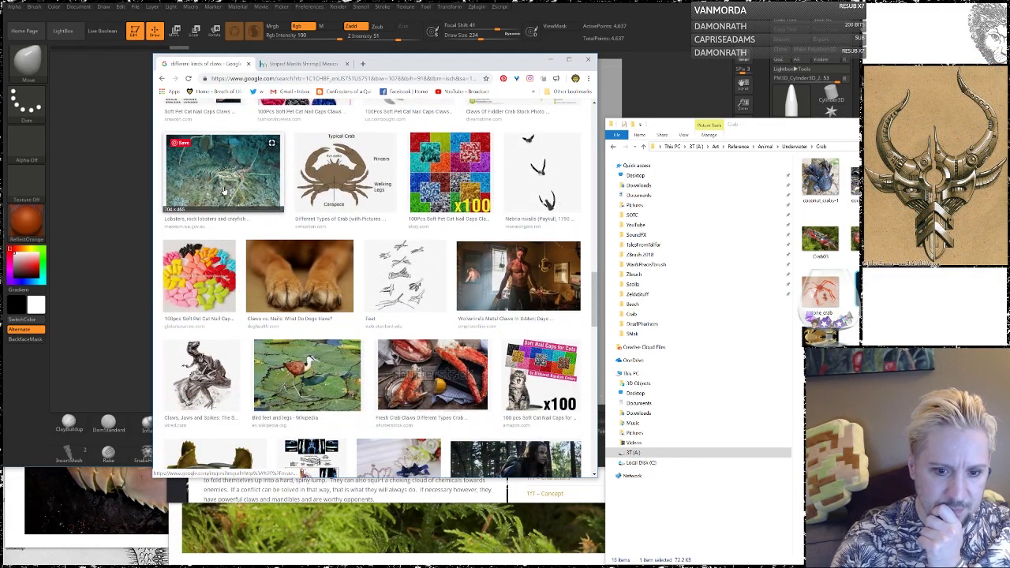
scroll(223, 190, "up", 3)
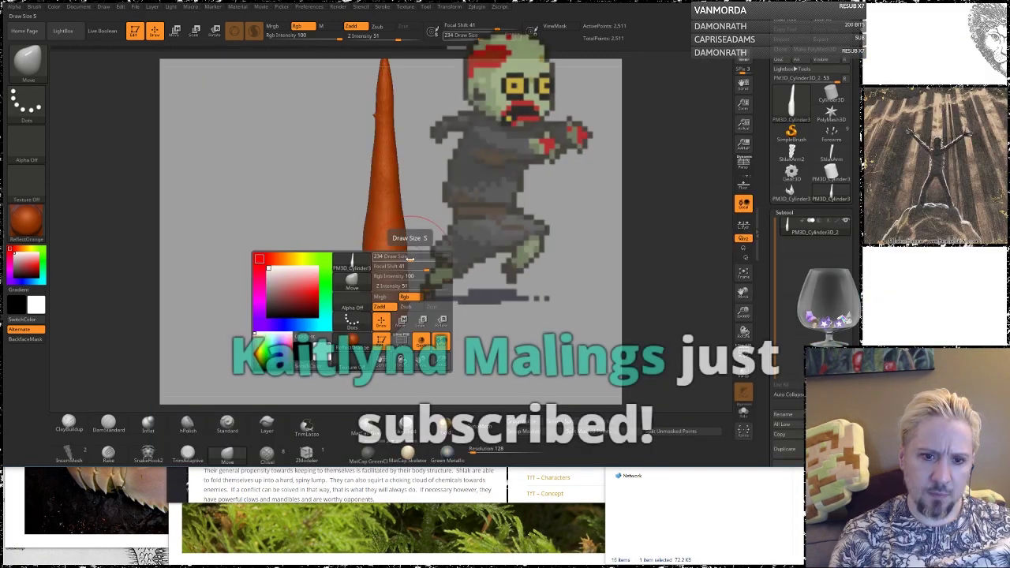
Step: Switch back to ZBrush and rough out the tapered claw using Move at draw size 94, DamStandard and ClayBuildup
left_click(388, 260)
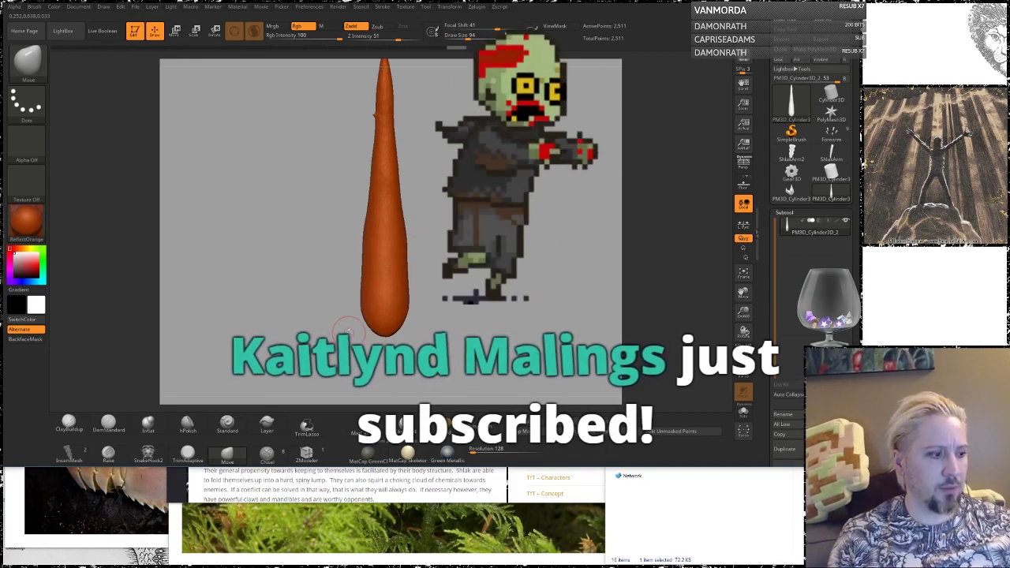
left_click_drag(453, 294, 480, 244, "alt")
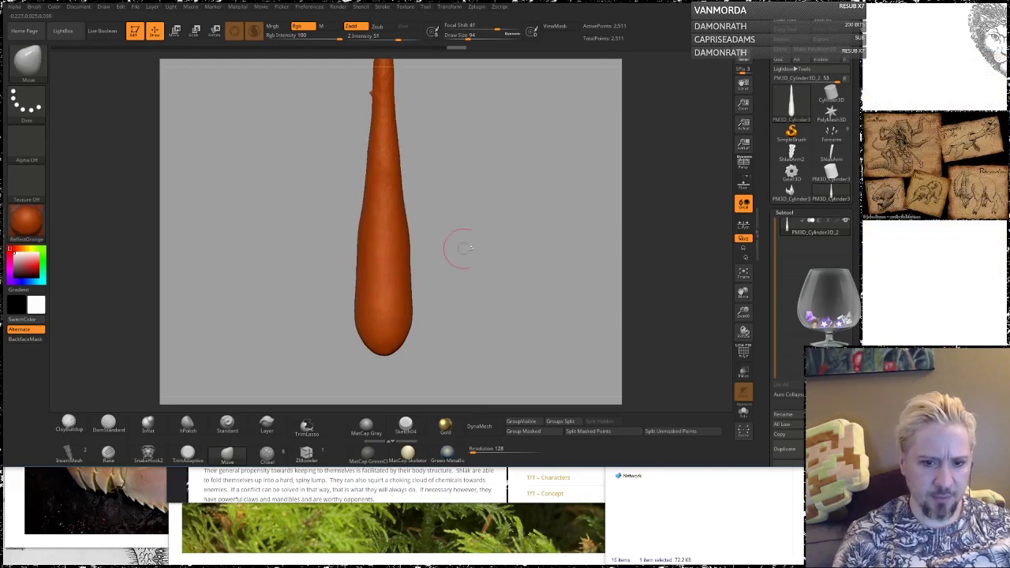
key("space")
left_click(109, 424)
left_click(75, 420)
key("space")
mouse_move(387, 216)
left_mouse_down()
mouse_move(435, 226)
mouse_move(406, 169)
left_mouse_up()
Step: Build up and swell a row of rounded knobs along the claw's inner edge, alternating Inflat and ClayBuildup
left_click(148, 424)
left_click(69, 424)
left_click(149, 424)
left_click(69, 424)
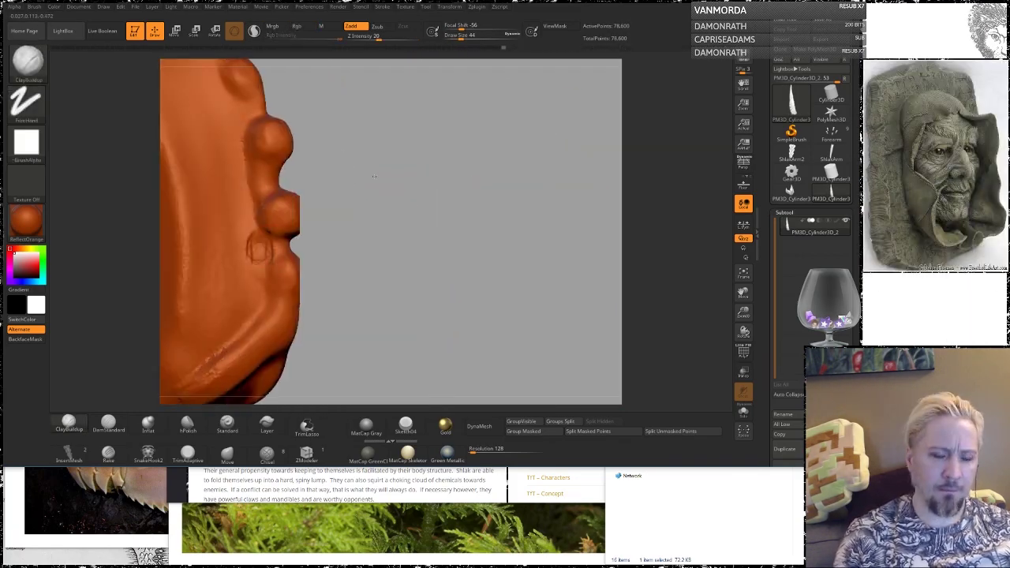
Step: DynaMesh the claw at resolution 312 and roughen its surface with bumpy Standard brush detail and DamStandard lines
left_click(479, 426)
left_click(228, 424)
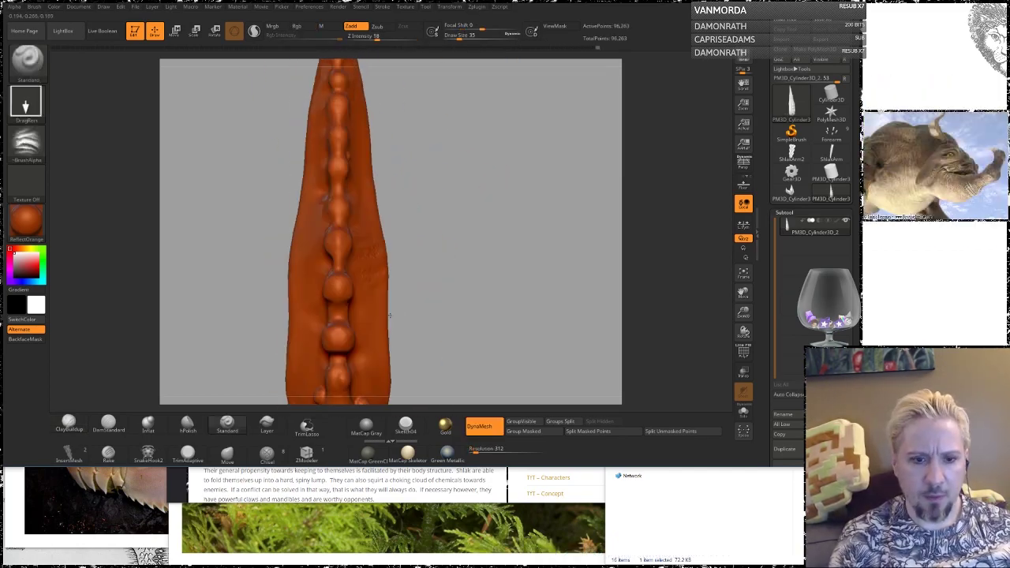
left_click(109, 423)
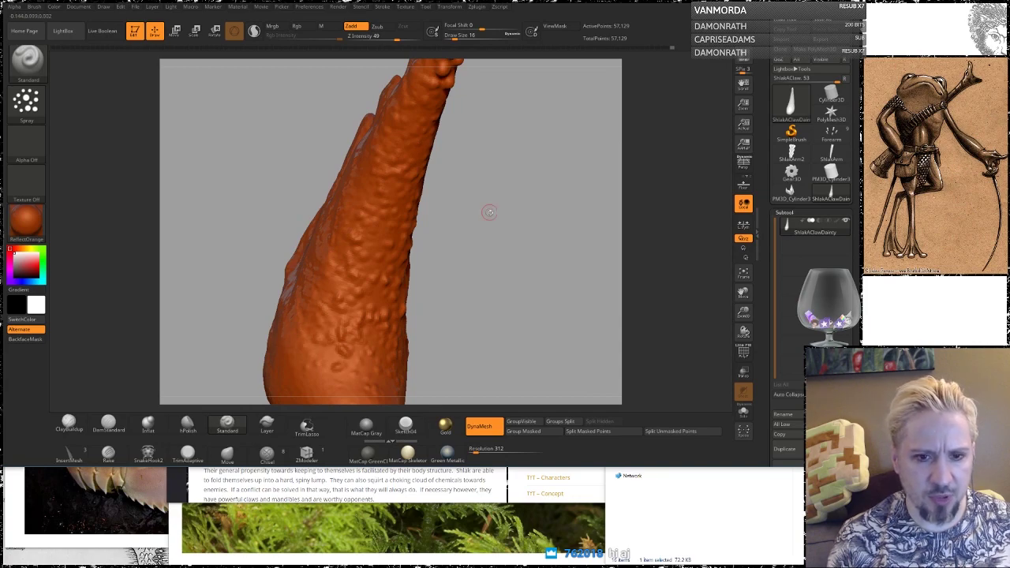
left_click_drag(489, 212, 501, 237)
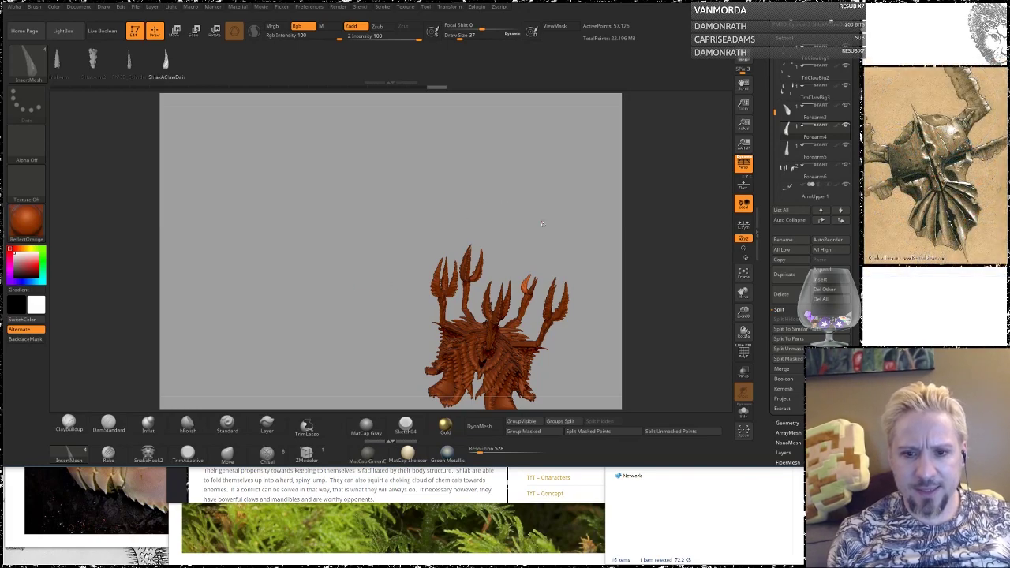
Step: Try the Gold material on the assembled creature and settle on Green Metallic, checking the raised claws and body
left_click_drag(553, 221, 547, 198, "alt")
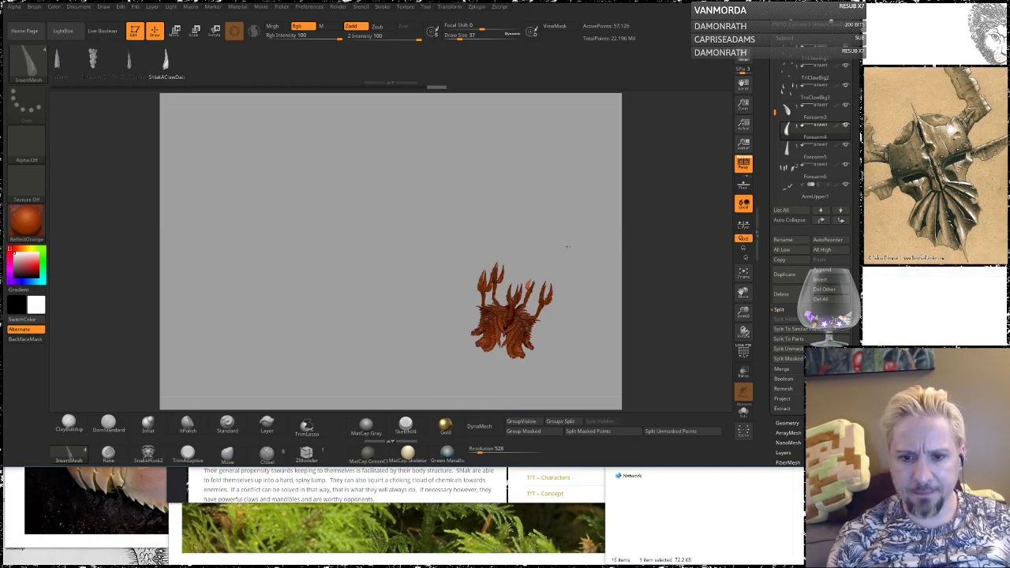
left_click_drag(579, 261, 490, 236)
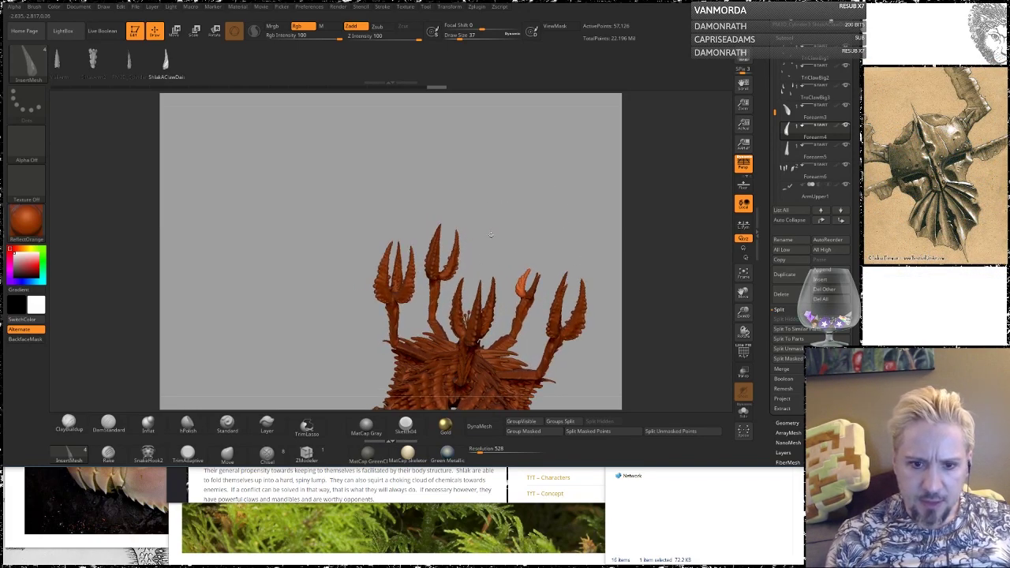
left_click_drag(592, 401, 432, 407, "alt")
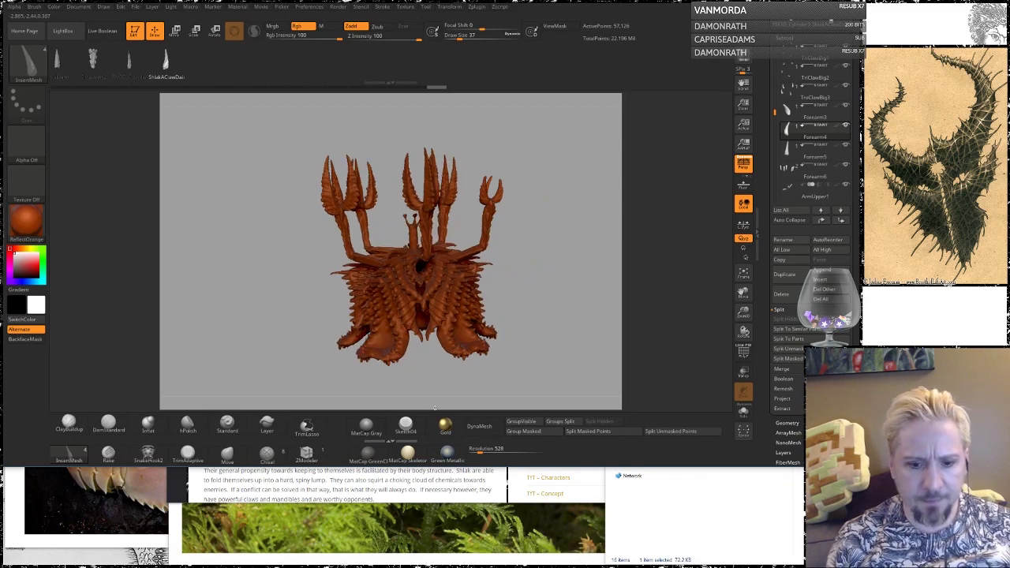
left_click(446, 426)
mouse_move(534, 300)
left_mouse_down()
mouse_move(566, 313)
mouse_move(544, 331)
mouse_move(545, 313)
mouse_move(560, 339)
mouse_move(541, 338)
mouse_move(586, 295)
mouse_move(581, 276)
mouse_move(549, 292)
left_mouse_up()
left_click(447, 454)
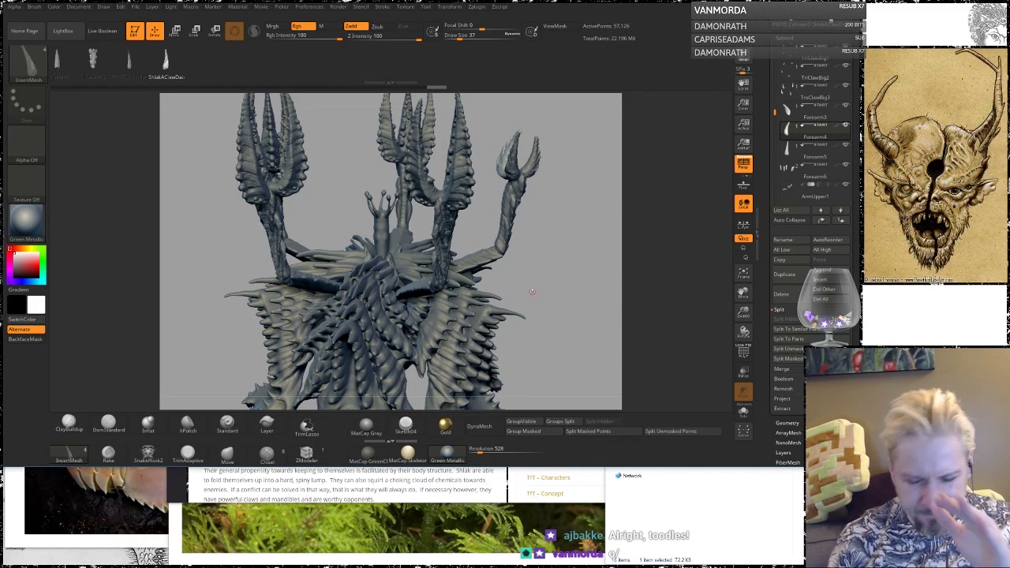
left_click_drag(561, 346, 570, 268)
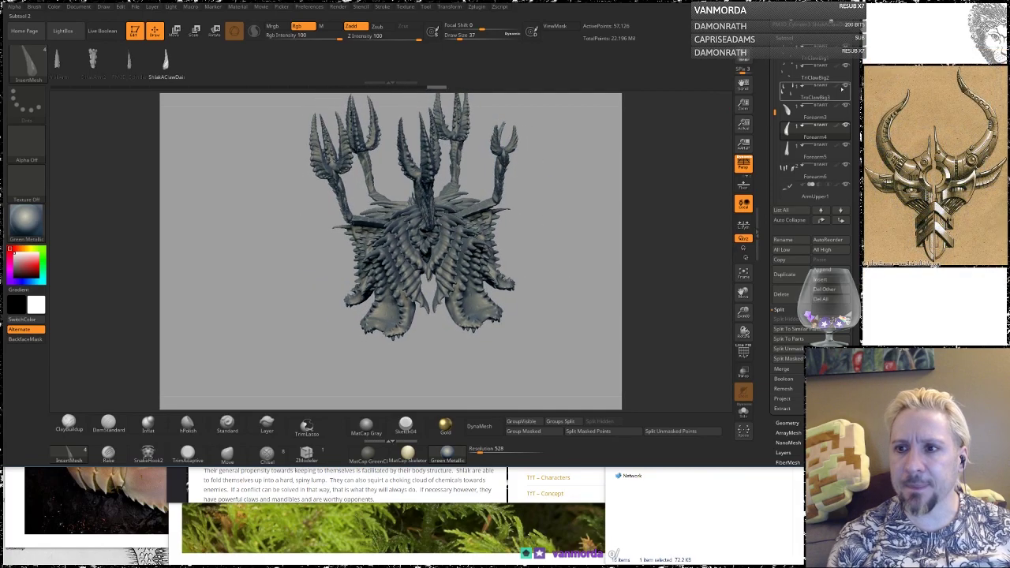
Step: Save the assembled creature tool as ShlakConcept1 in the Shlak folder, replacing the existing file
scroll(845, 164, "up", 5)
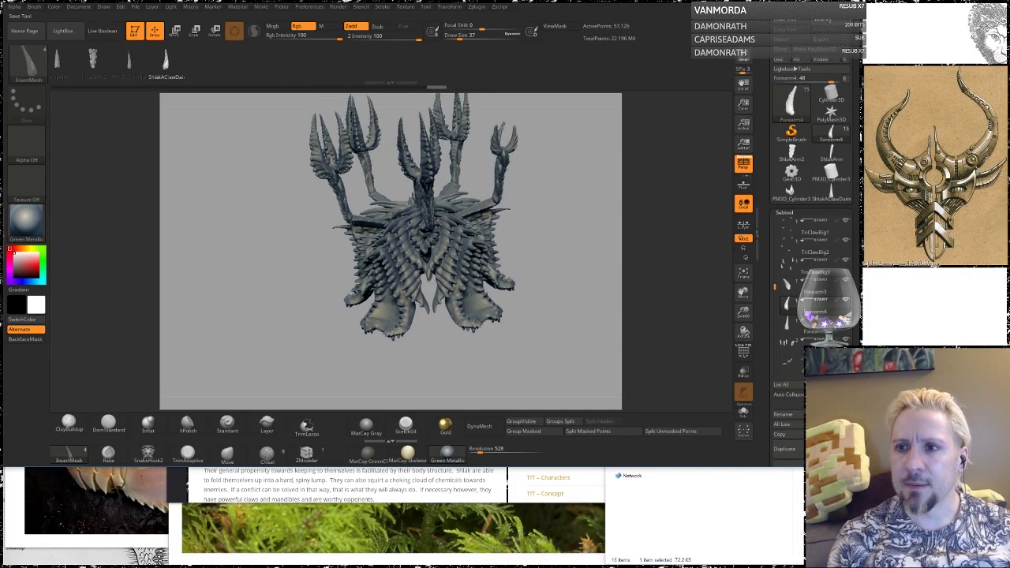
left_click(823, 19)
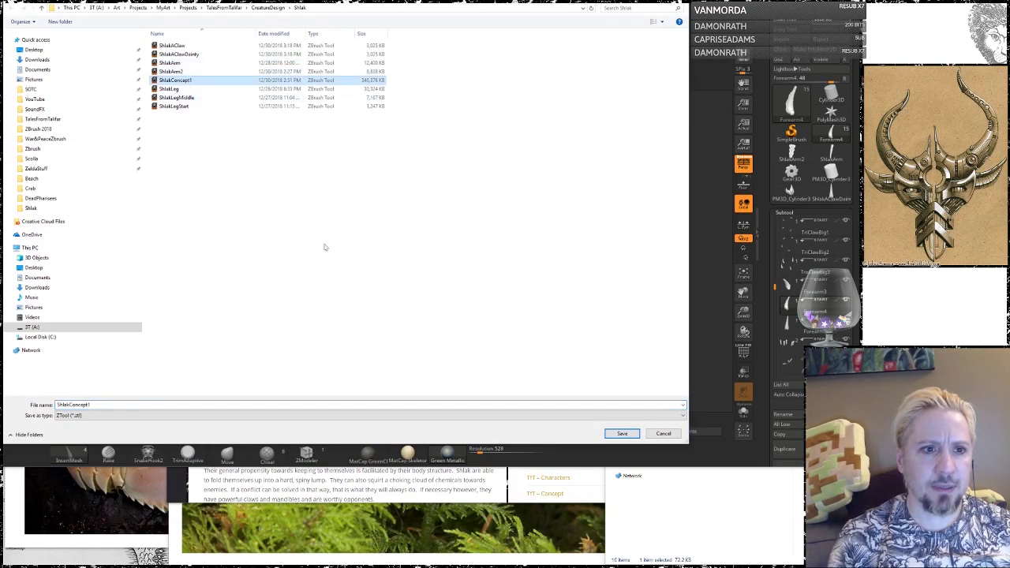
left_click(620, 434)
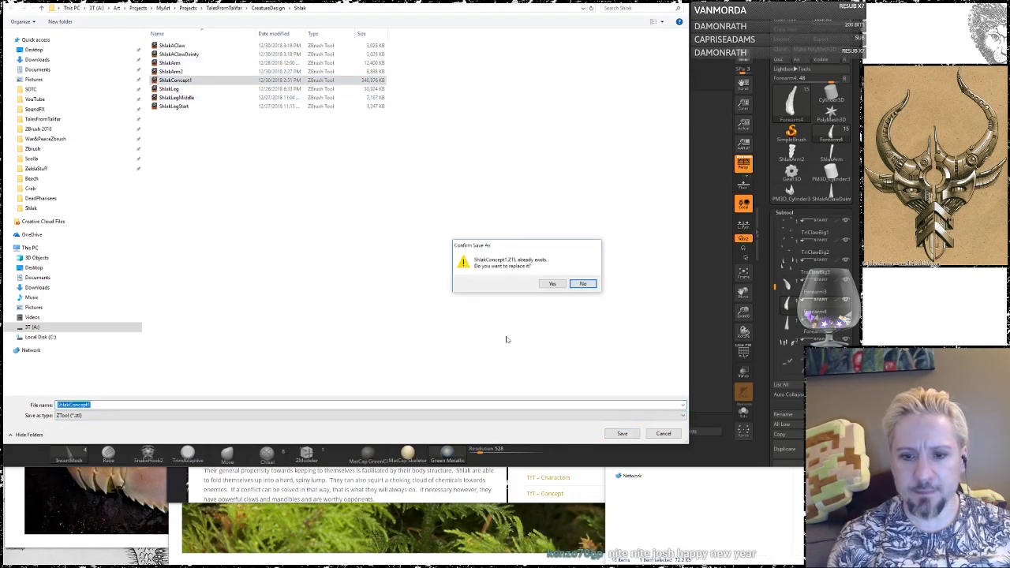
left_click(552, 285)
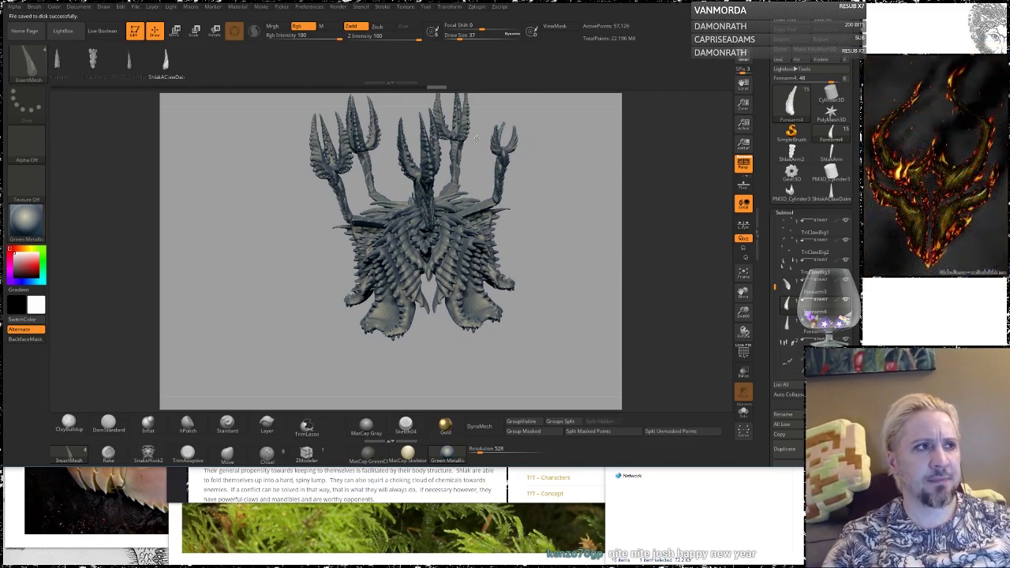
left_click_drag(565, 231, 554, 258)
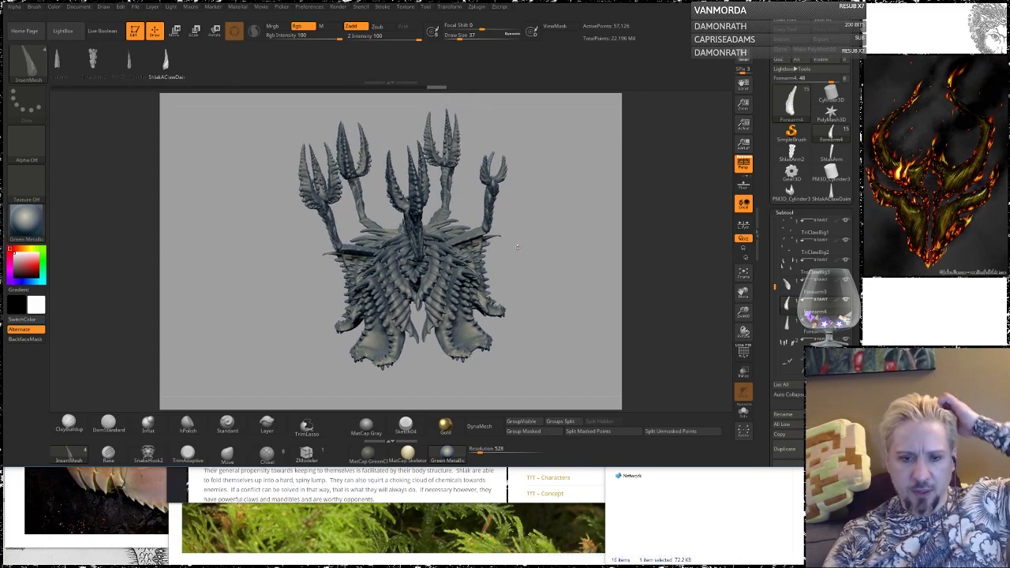